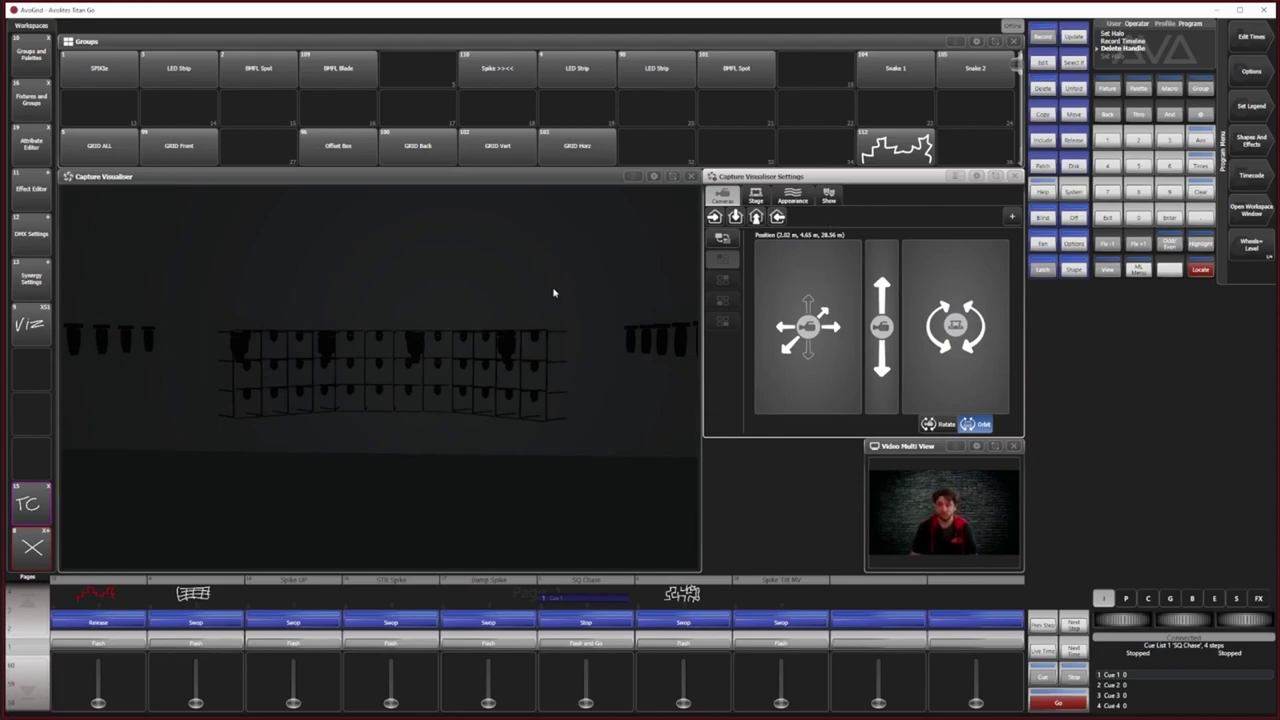
Step: Record a new timeline onto the empty tenth playback handle
{"action": "left_click", "coordinate": [1043, 37]}
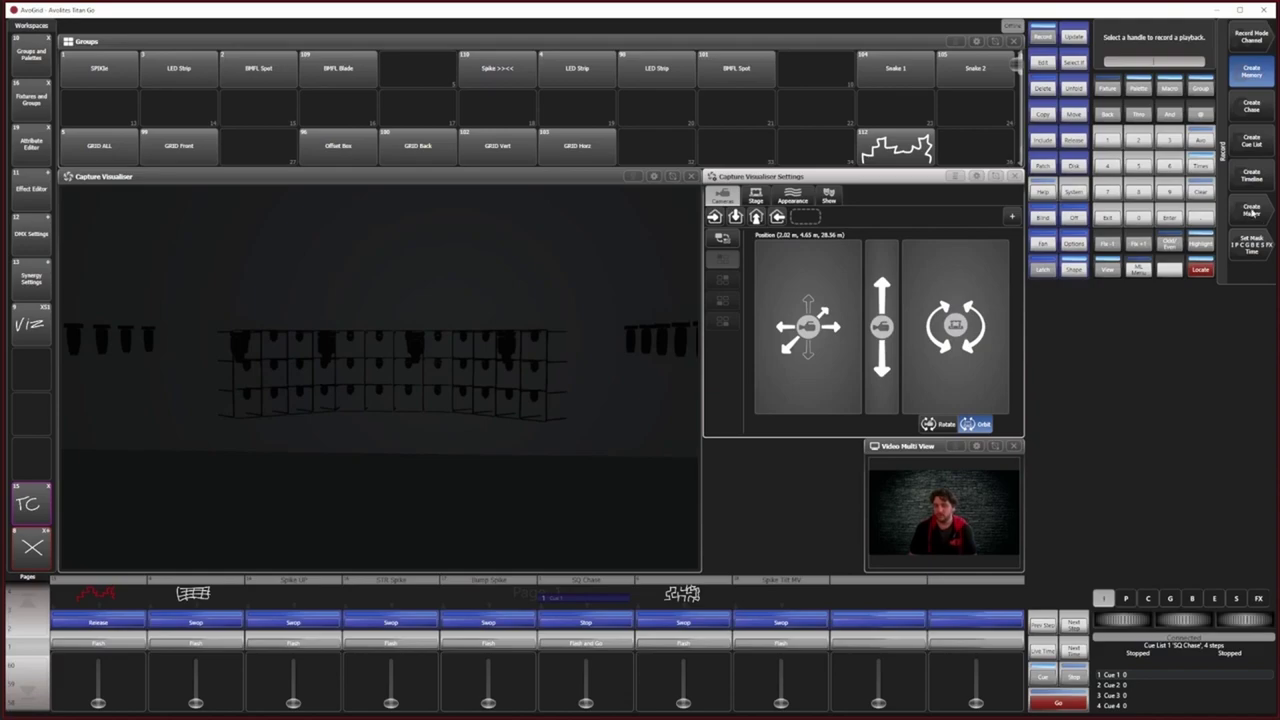
{"action": "left_click", "coordinate": [1253, 176]}
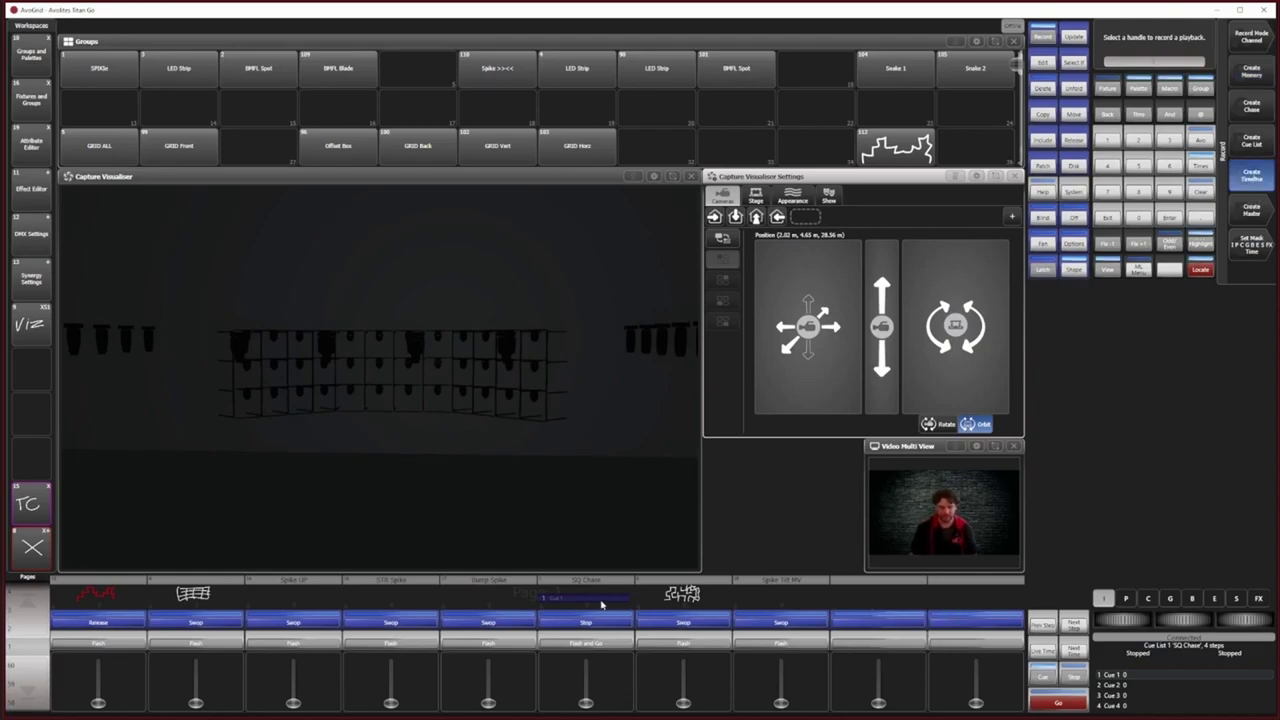
{"action": "left_click", "coordinate": [986, 610]}
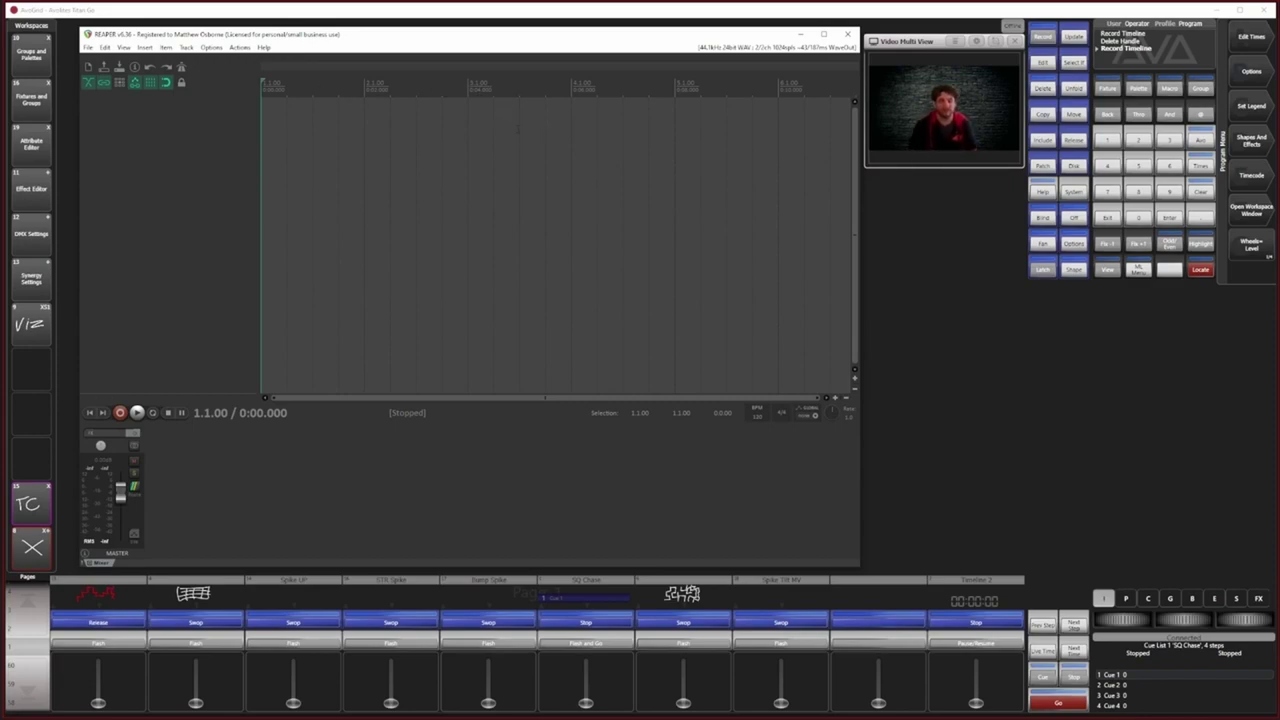
Step: In REAPER, set the ruler to Hours:Minutes:Seconds:Frames and place the Region/Marker Manager outside the arrange window
{"action": "right_click", "coordinate": [451, 89]}
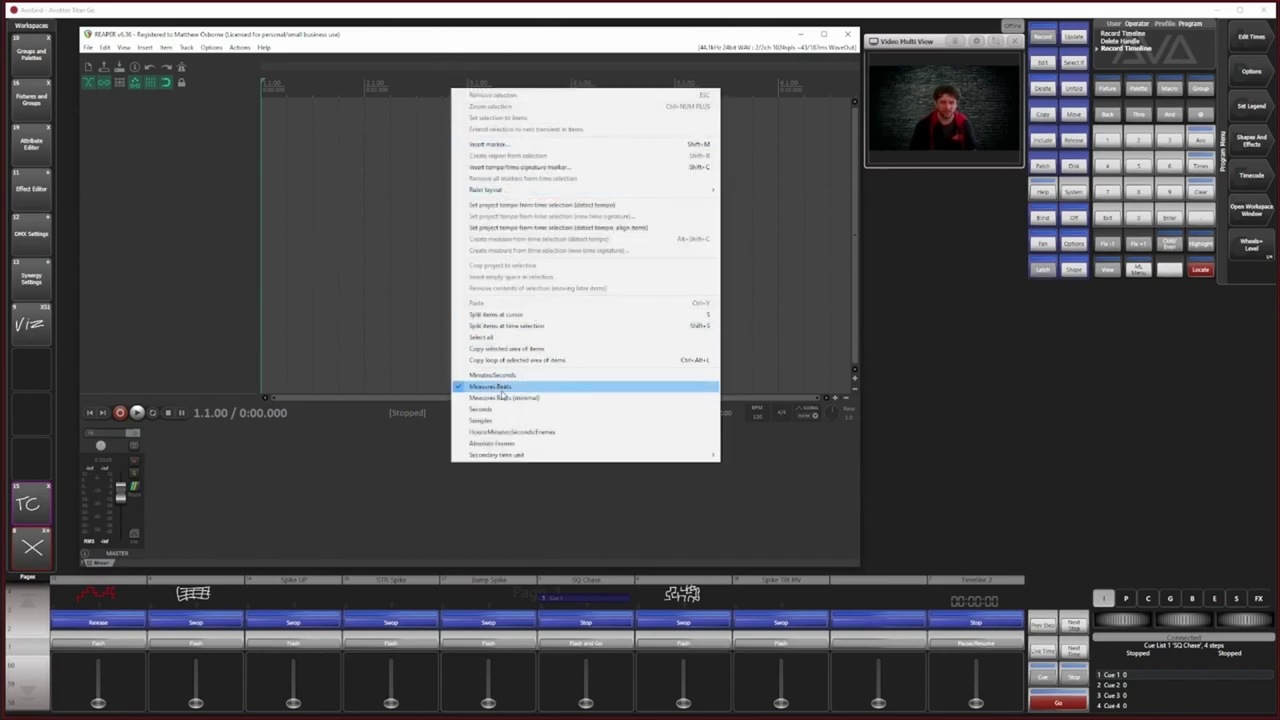
{"action": "left_click", "coordinate": [541, 433]}
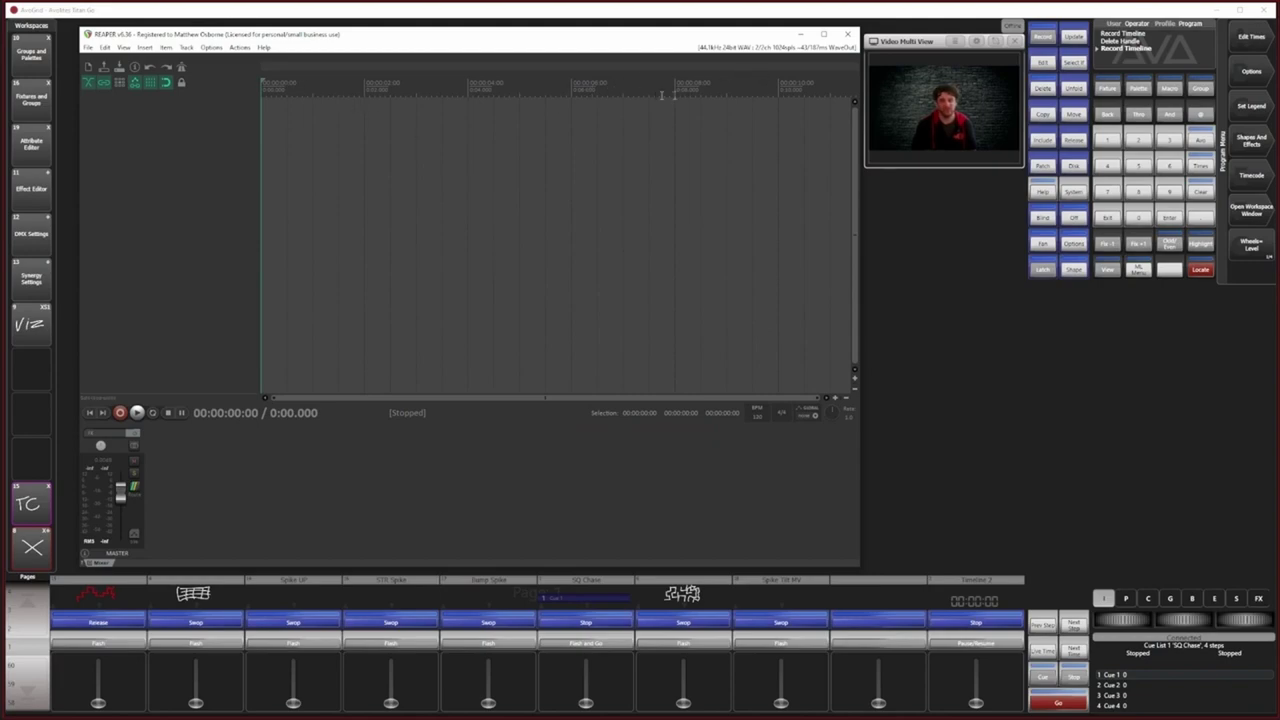
{"action": "left_click", "coordinate": [123, 47]}
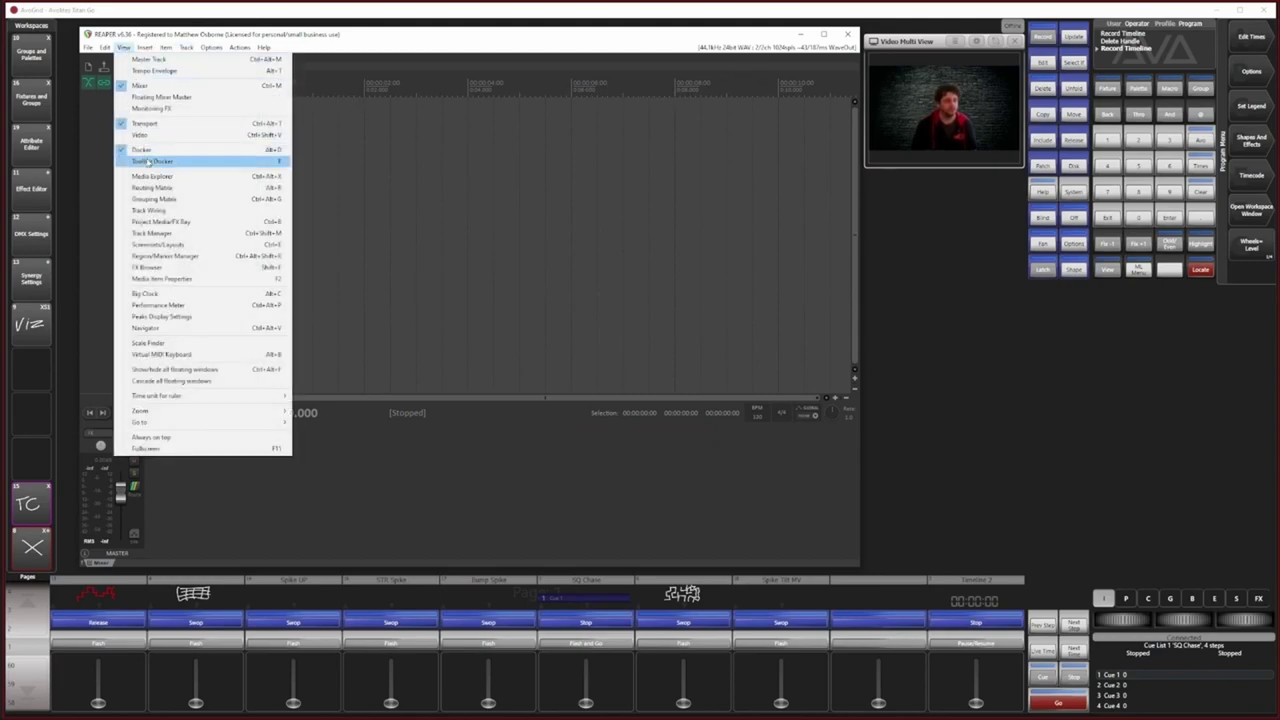
{"action": "left_click", "coordinate": [185, 257]}
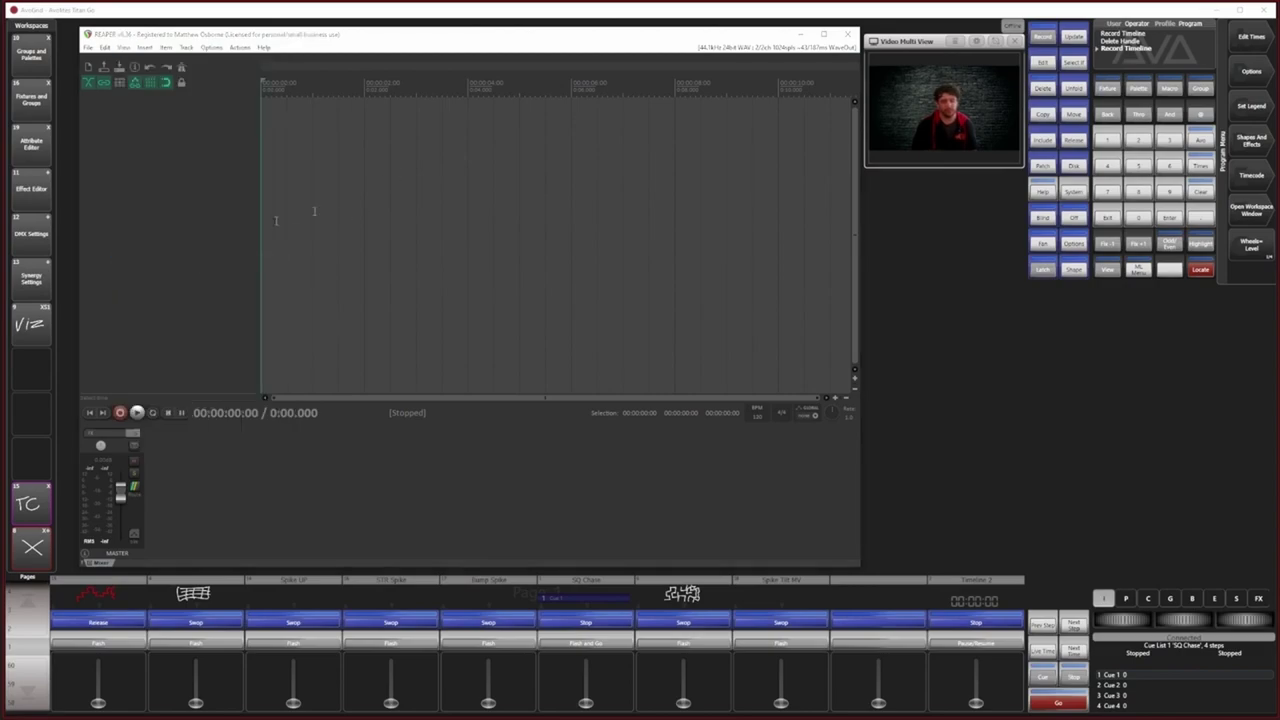
{"action": "mouse_move", "coordinate": [604, 251]}
{"action": "left_mouse_down"}
{"action": "mouse_move", "coordinate": [808, 254]}
{"action": "mouse_move", "coordinate": [1074, 320]}
{"action": "left_mouse_up"}
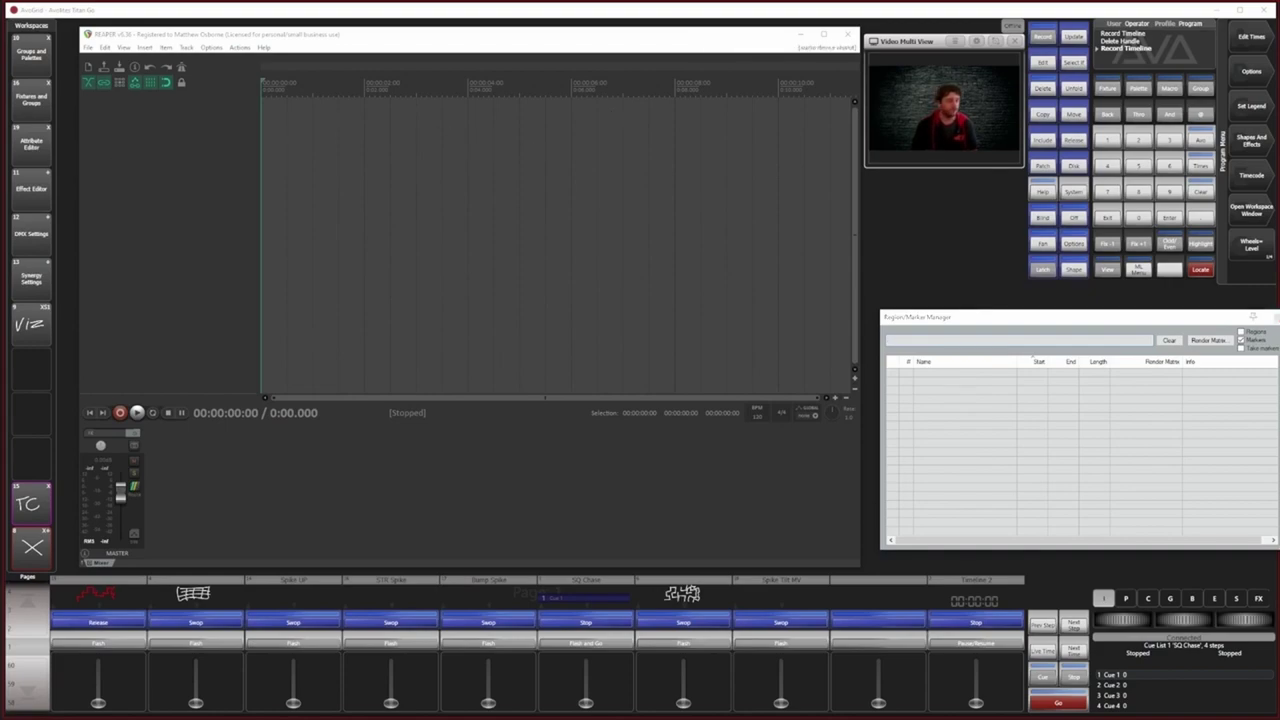
Step: Add the Danger Snow - Dan Henig mp3 as a new track and place the edit cursor at 00:00:02:15
{"action": "left_click_drag", "start_coordinate": [271, 120], "coordinate": [275, 125]}
{"action": "scroll", "coordinate": [463, 170], "scroll_direction": "down", "scroll_amount": 2}
{"action": "left_click", "coordinate": [342, 88]}
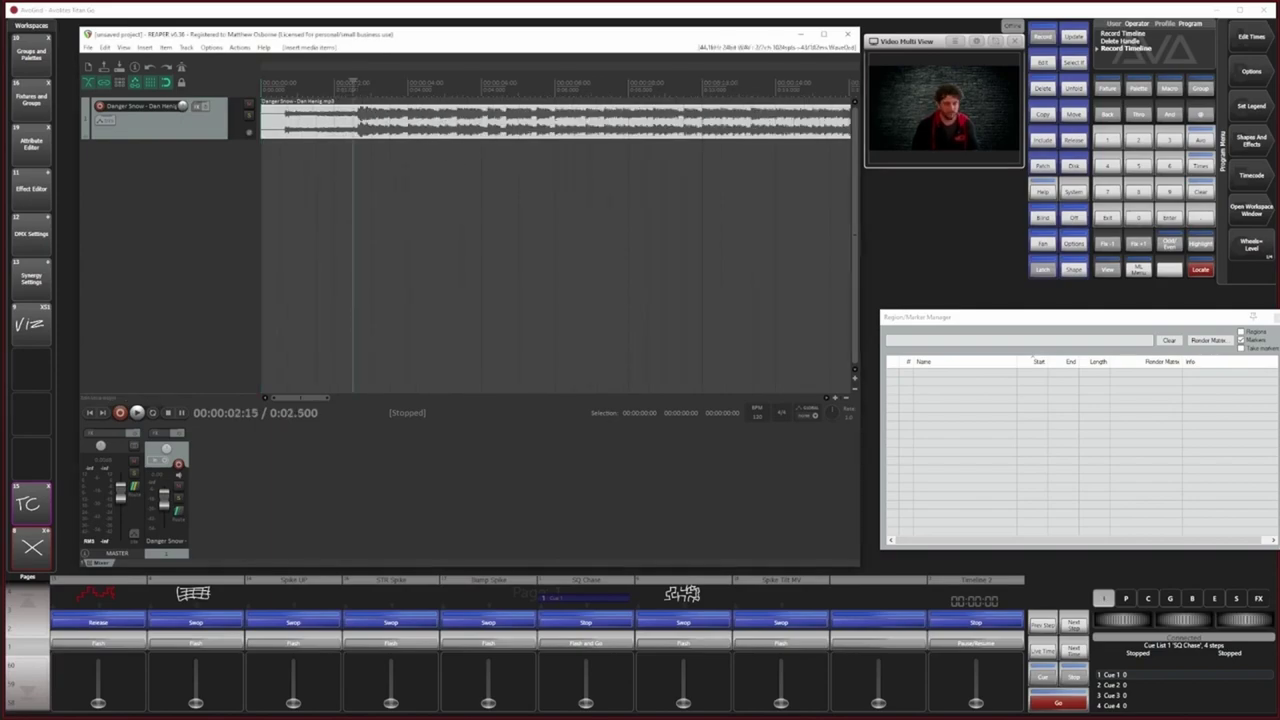
{"action": "key", "text": "m"}
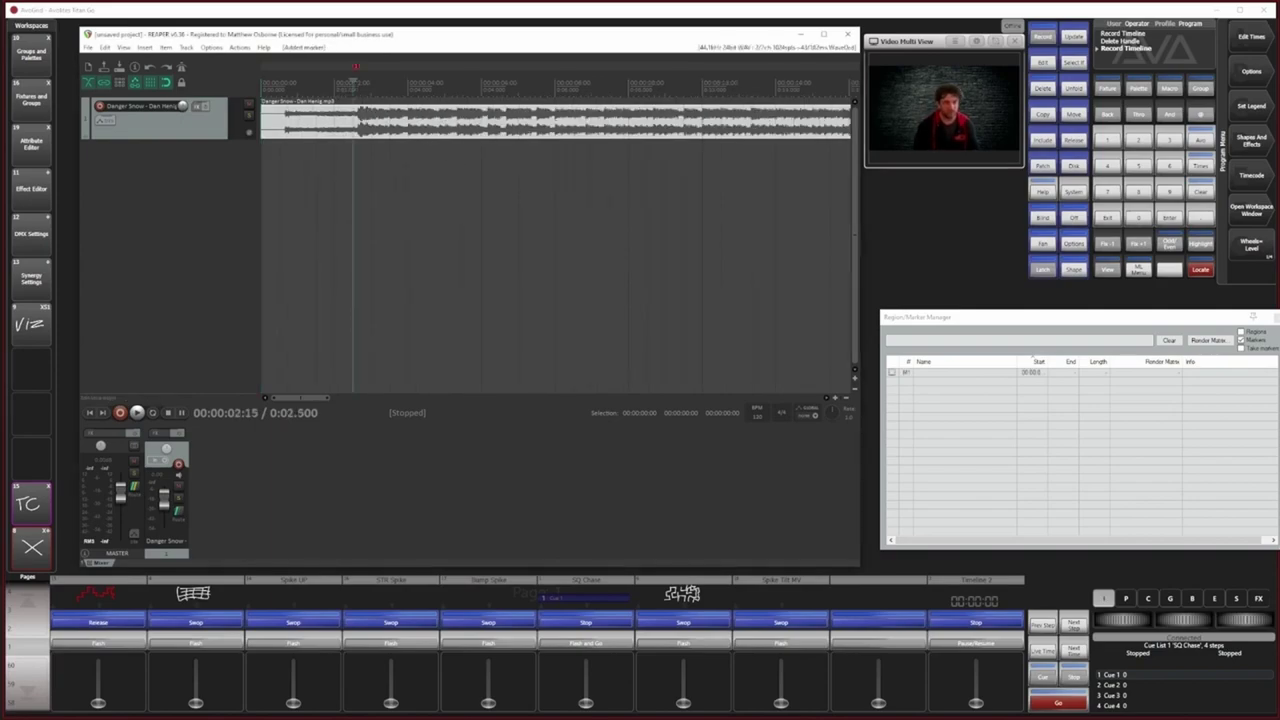
{"action": "right_click", "coordinate": [358, 67]}
{"action": "left_click", "coordinate": [398, 83]}
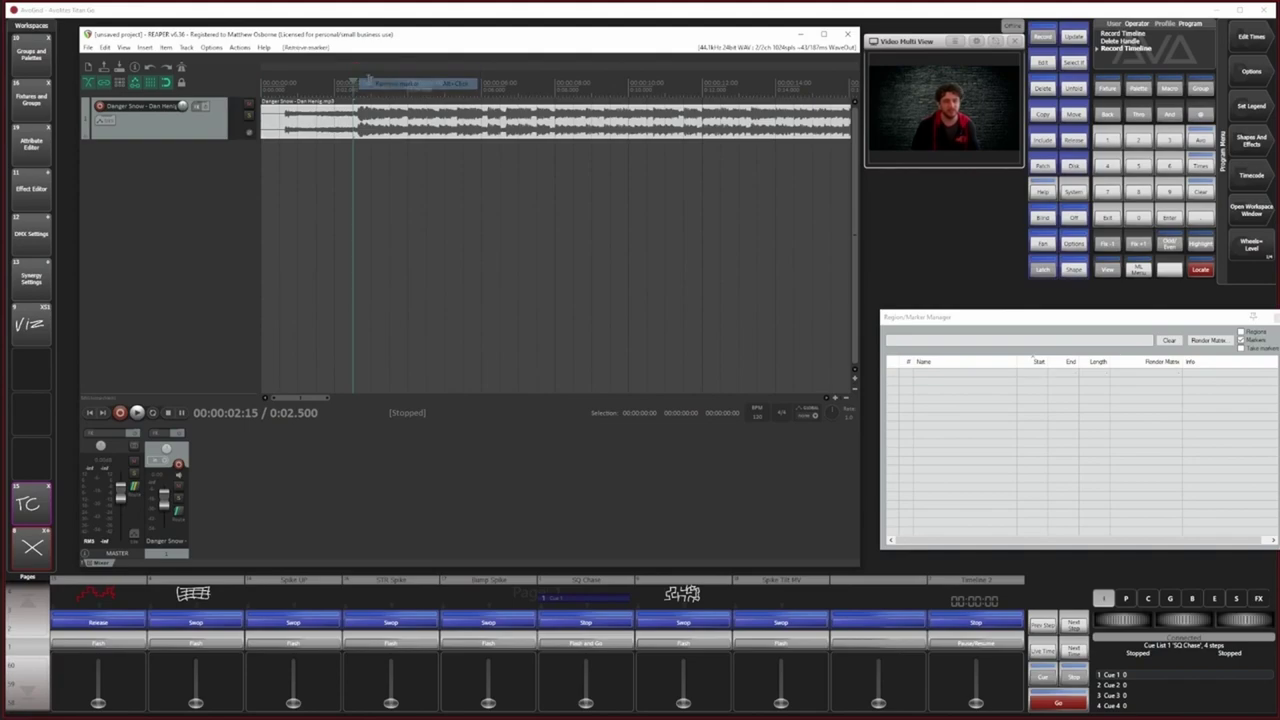
Step: Listen briefly from the edit cursor, add a marker at 00:00:02:20 and name it Robot
{"action": "left_click", "coordinate": [137, 412]}
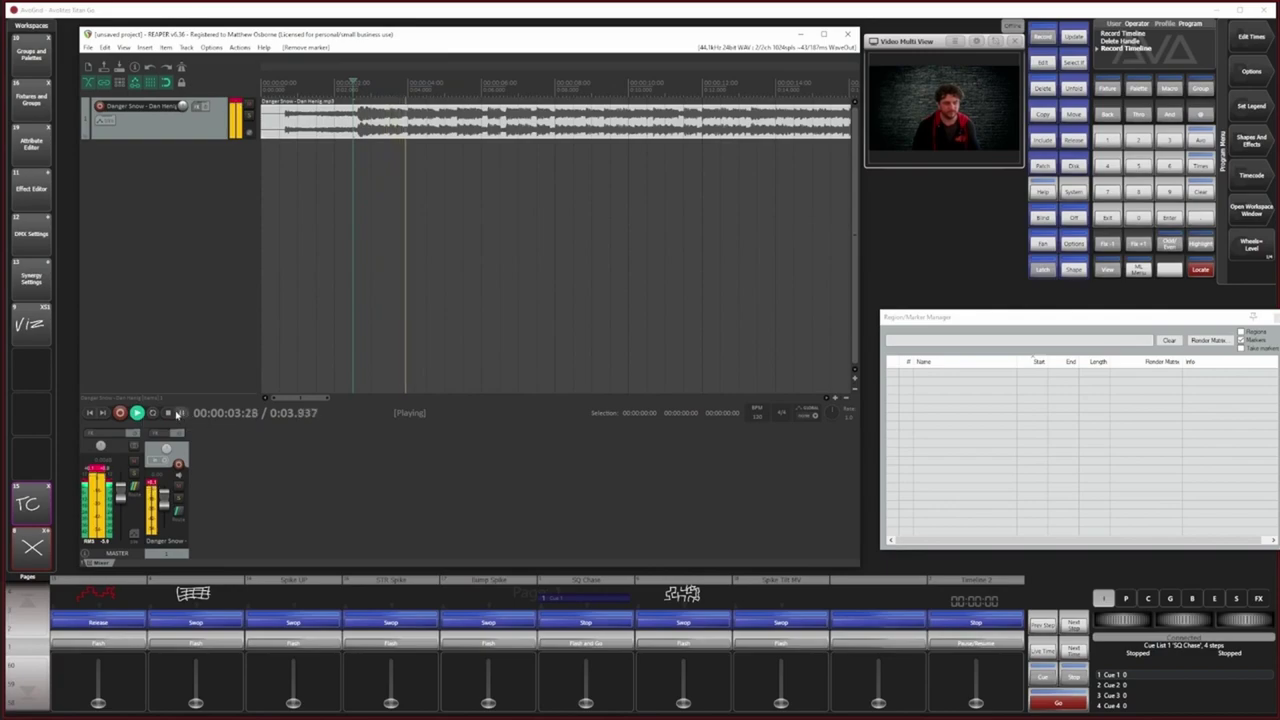
{"action": "left_click", "coordinate": [172, 412]}
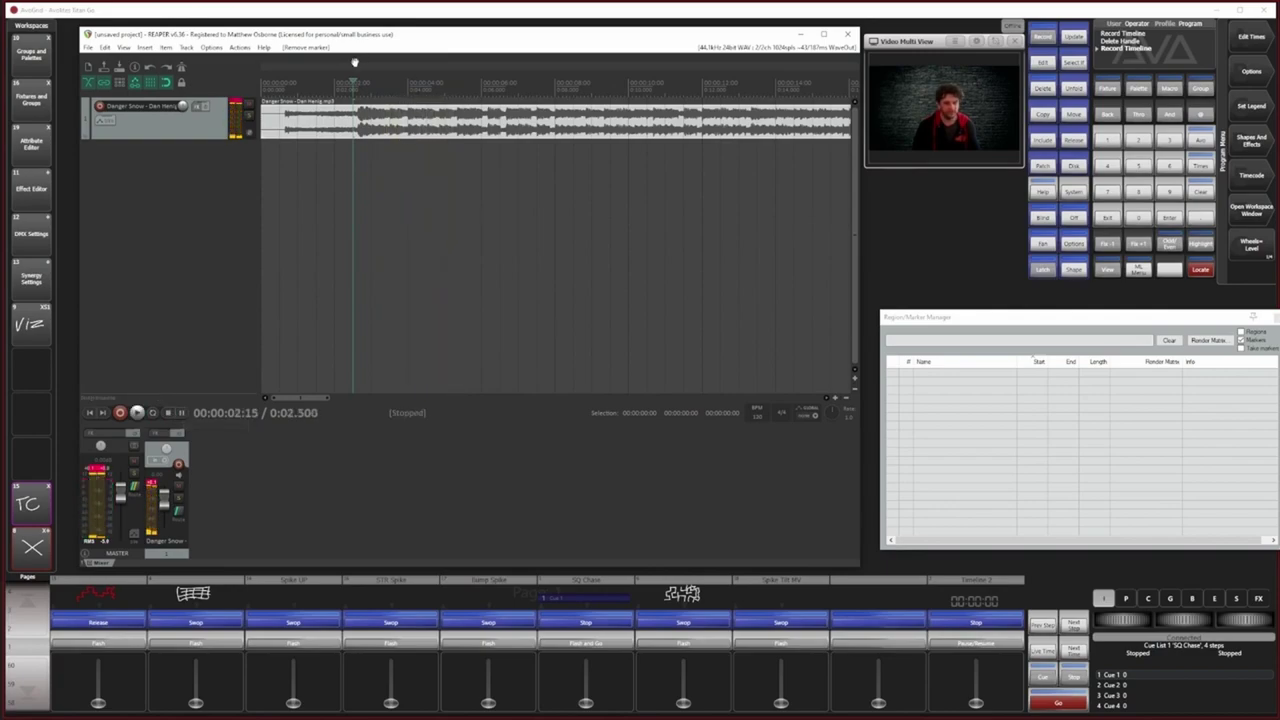
{"action": "left_click_drag", "start_coordinate": [353, 82], "coordinate": [359, 82]}
{"action": "key", "text": "m"}
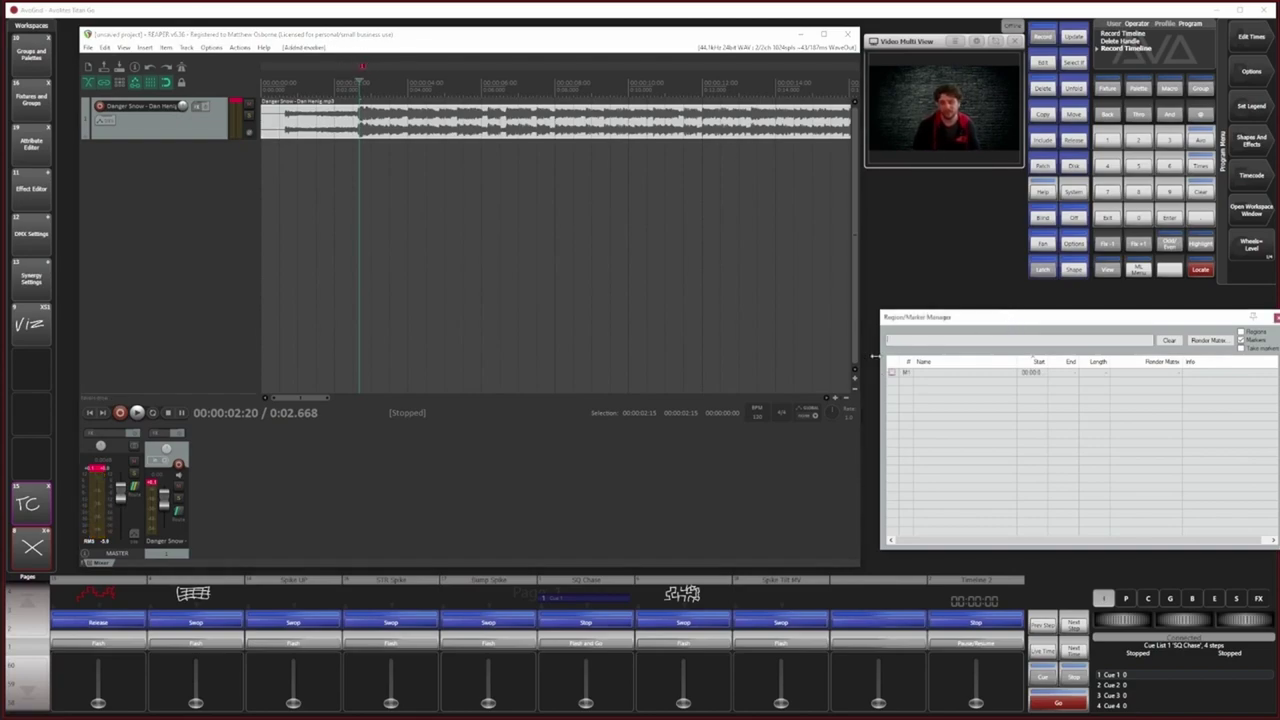
{"action": "double_click", "coordinate": [926, 371]}
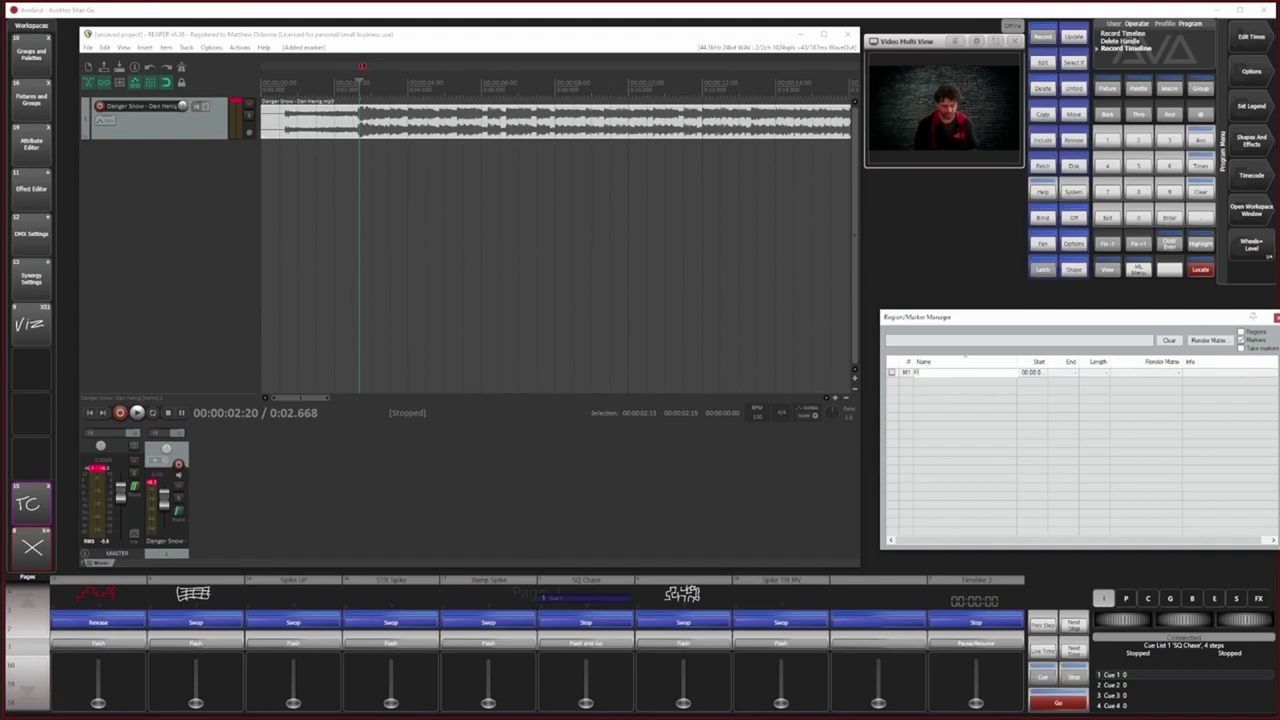
{"action": "type", "text": "Robot"}
{"action": "key", "text": "Return"}
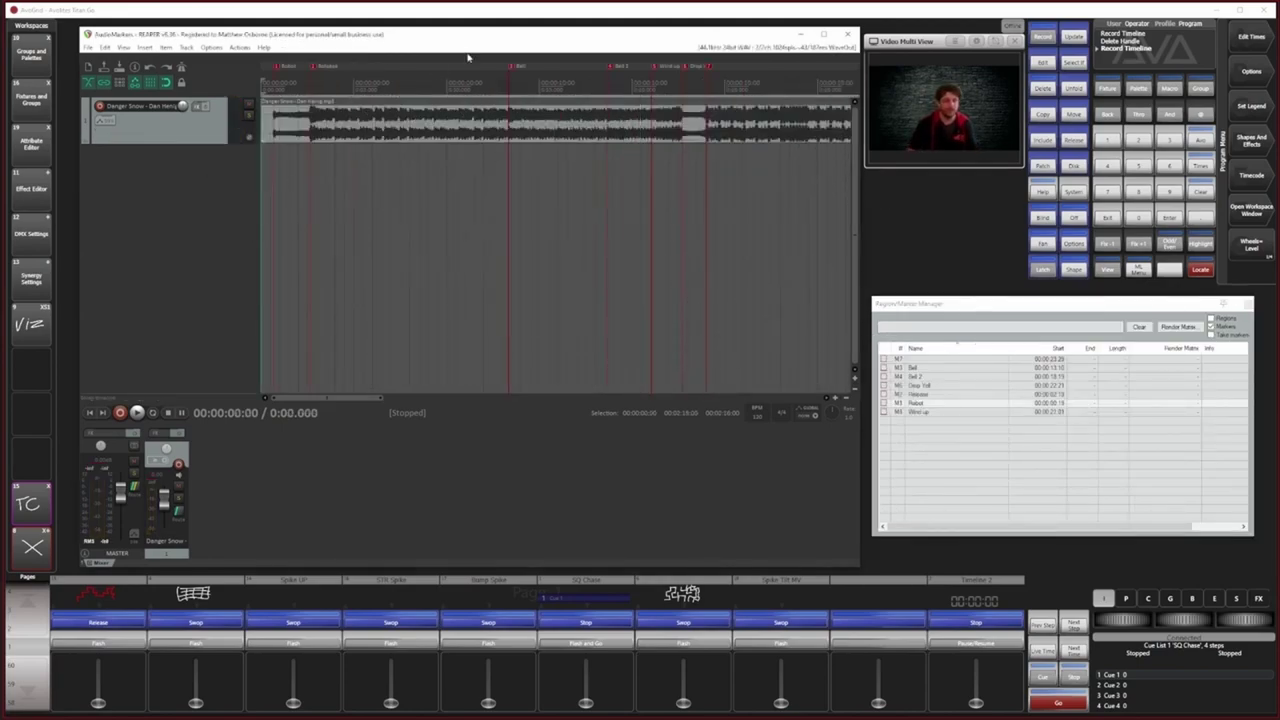
Step: Export the project markers as AudioMarkers_markers.csv to the root of the SHOWUSB01 (F:) drive and close REAPER
{"action": "left_click_drag", "start_coordinate": [985, 306], "coordinate": [981, 313]}
{"action": "left_click", "coordinate": [968, 409]}
{"action": "right_click", "coordinate": [944, 309]}
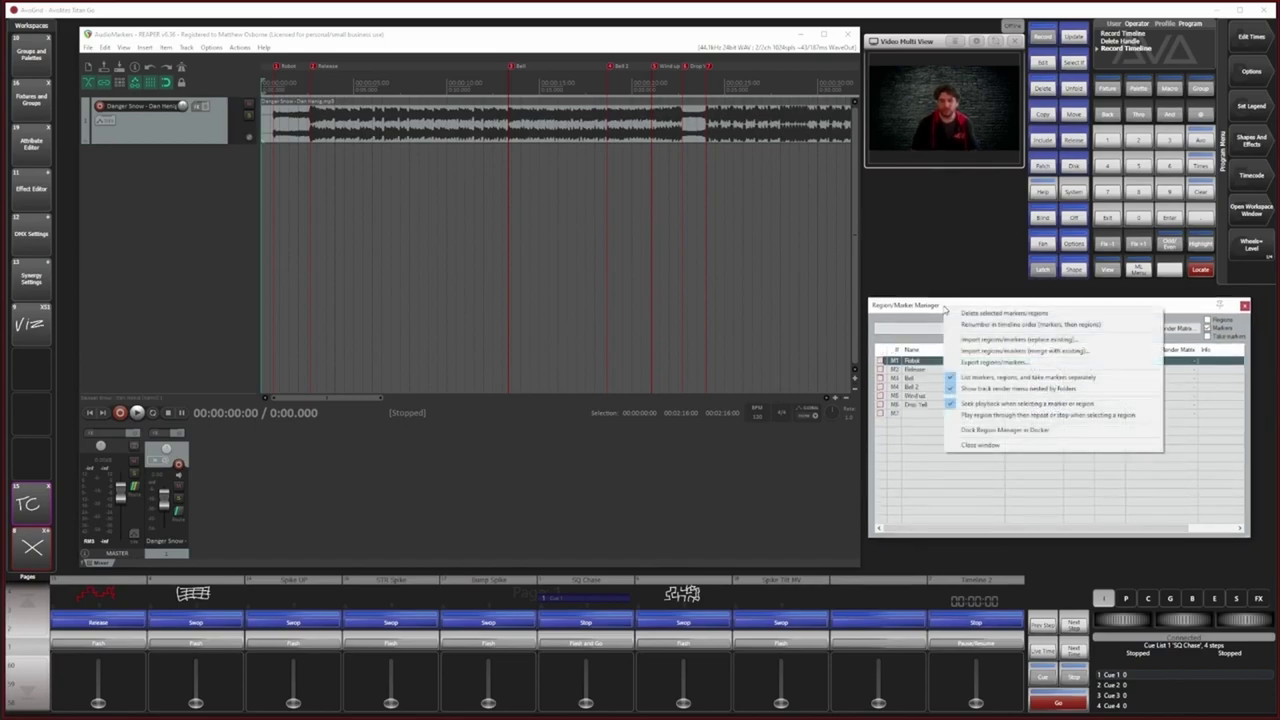
{"action": "left_click", "coordinate": [1034, 364]}
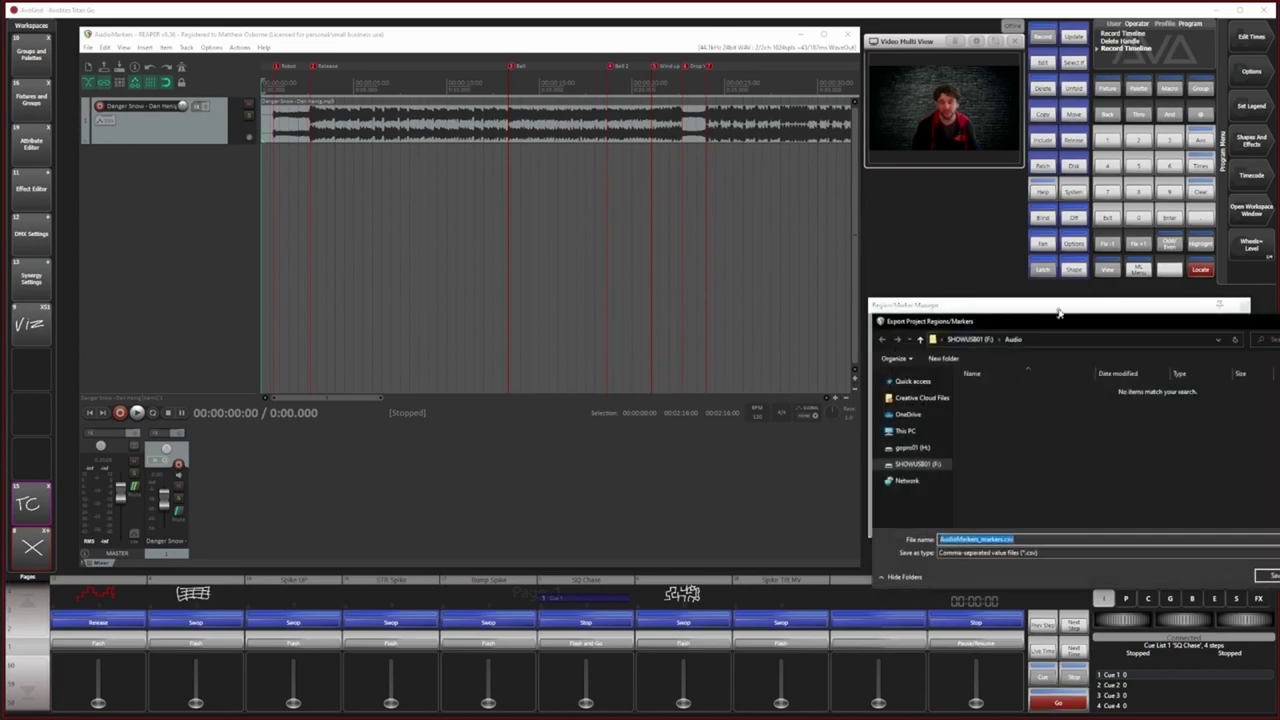
{"action": "left_click_drag", "start_coordinate": [1068, 326], "coordinate": [570, 158]}
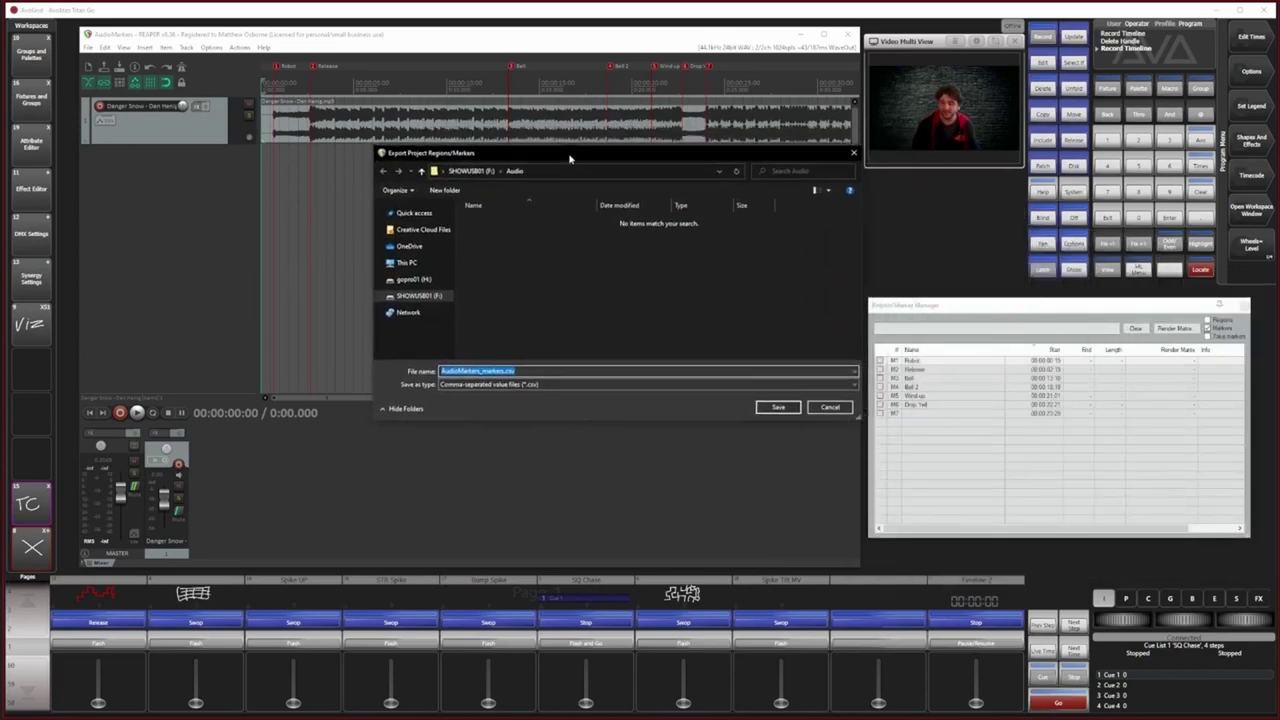
{"action": "left_click", "coordinate": [477, 172]}
{"action": "left_click", "coordinate": [481, 276]}
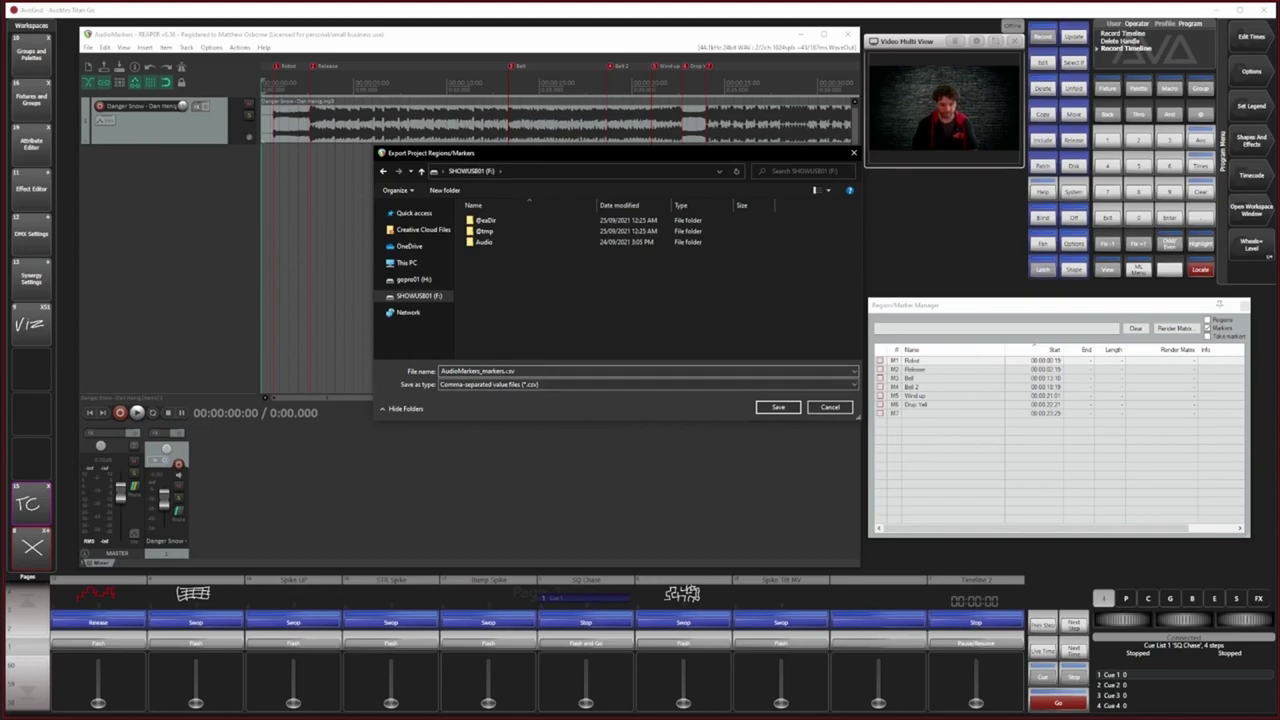
{"action": "key", "text": "ctrl+a"}
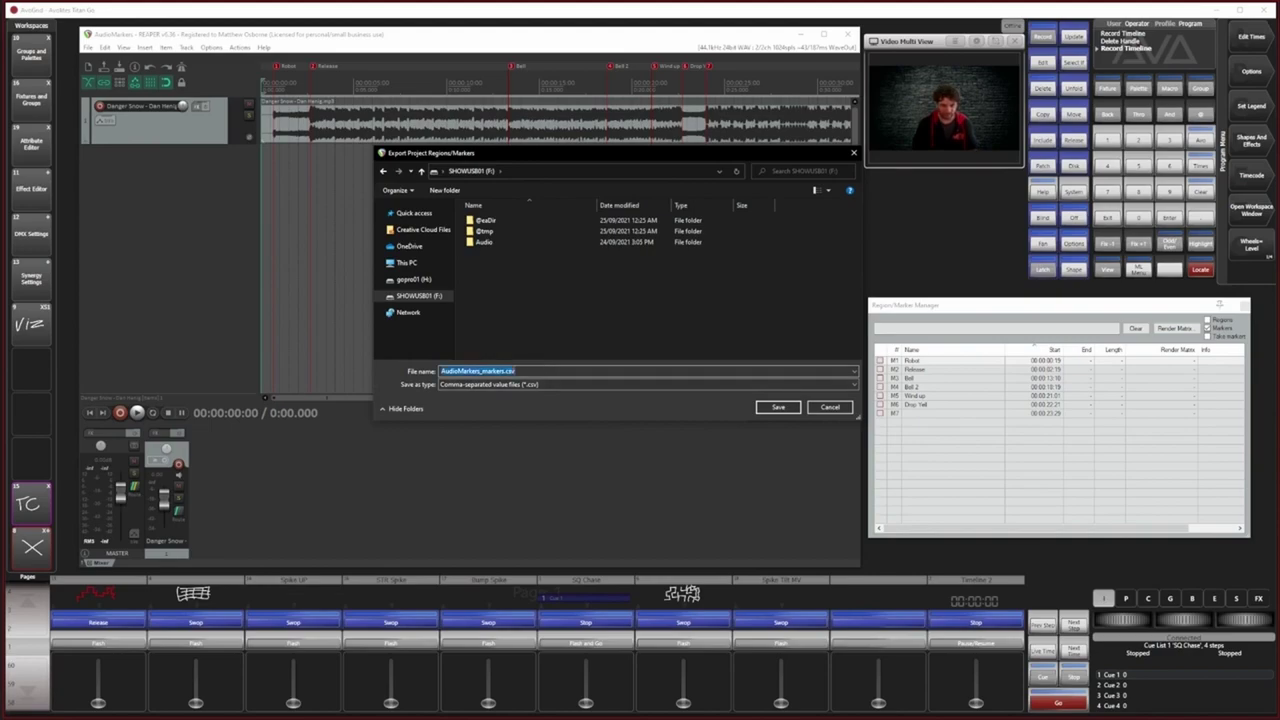
{"action": "left_click", "coordinate": [778, 407]}
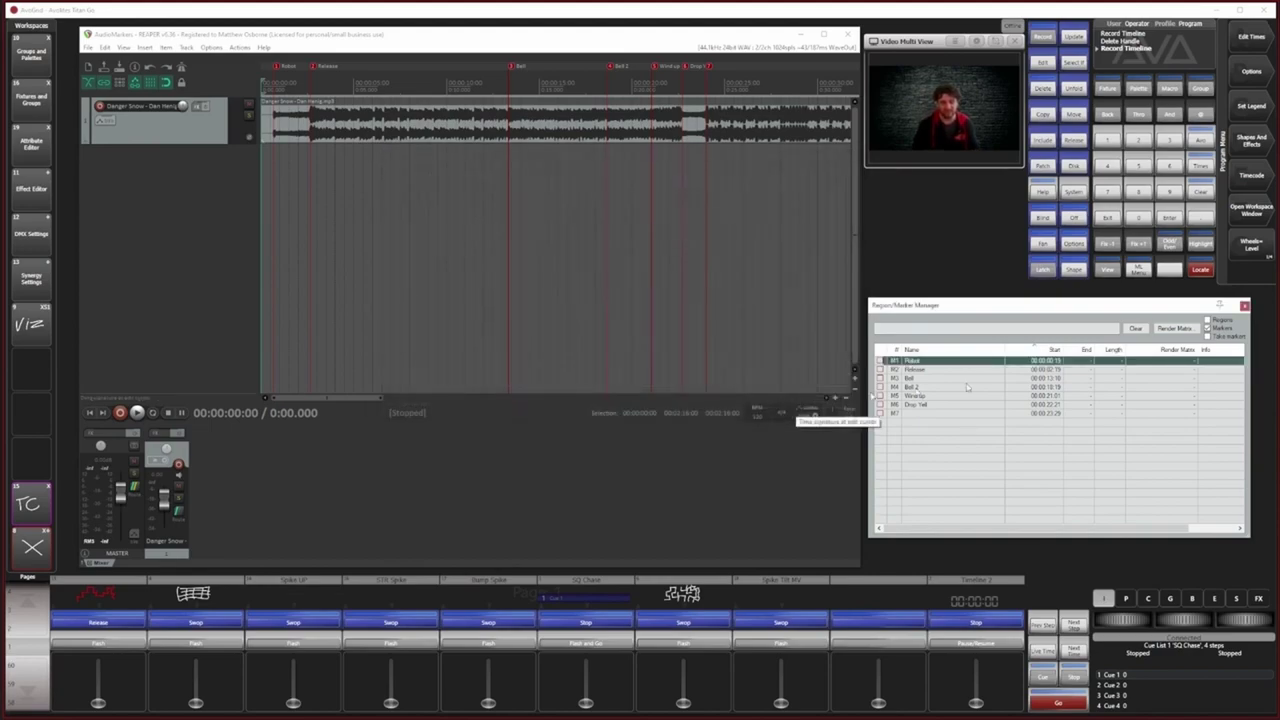
{"action": "left_click", "coordinate": [1245, 305]}
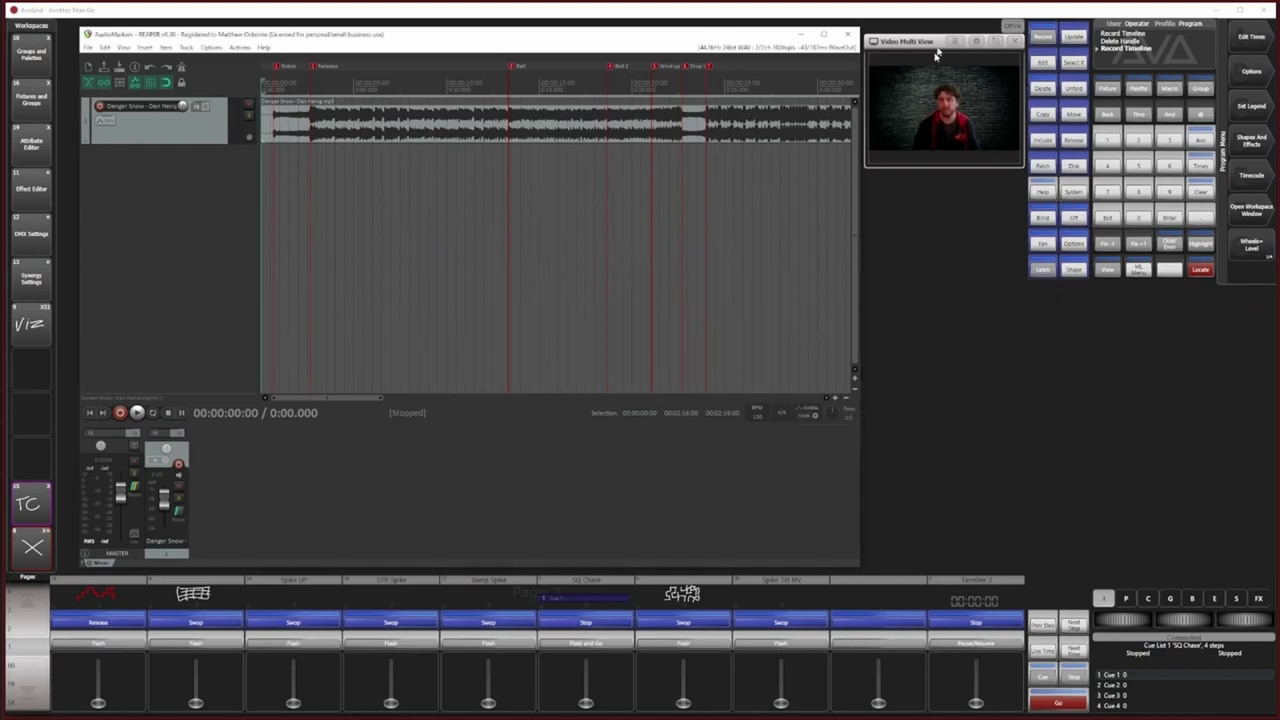
{"action": "left_click", "coordinate": [849, 34]}
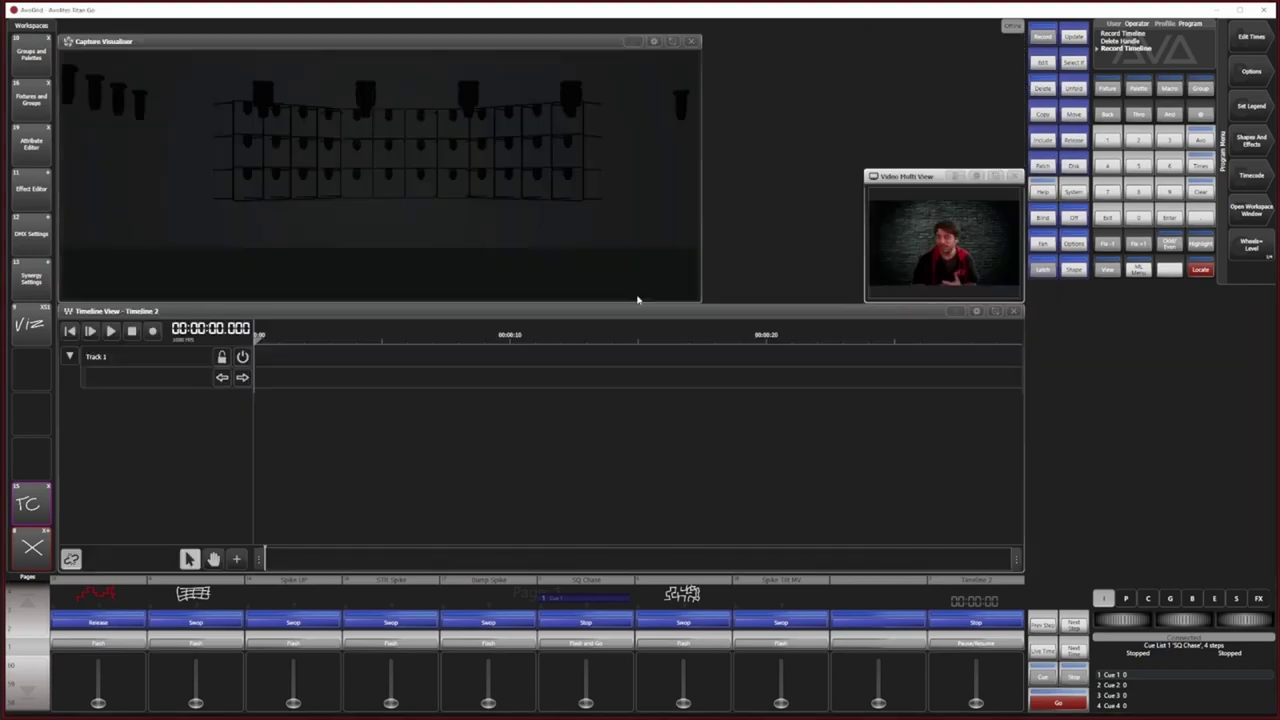
Step: Import the AudioMarkers_markers file from removable disk SHOWUSB01 into Timeline 2 with a 30 FPS source framerate
{"action": "left_click", "coordinate": [211, 312]}
{"action": "mouse_move", "coordinate": [954, 314]}
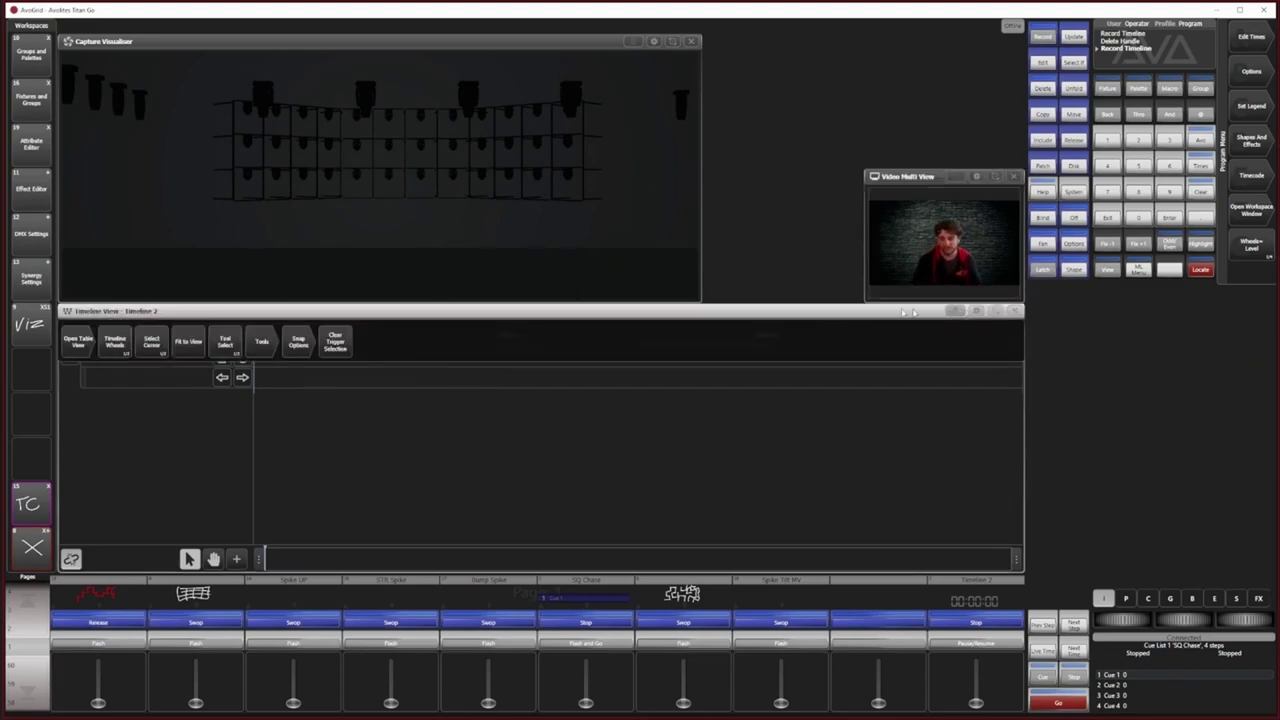
{"action": "left_click", "coordinate": [261, 344]}
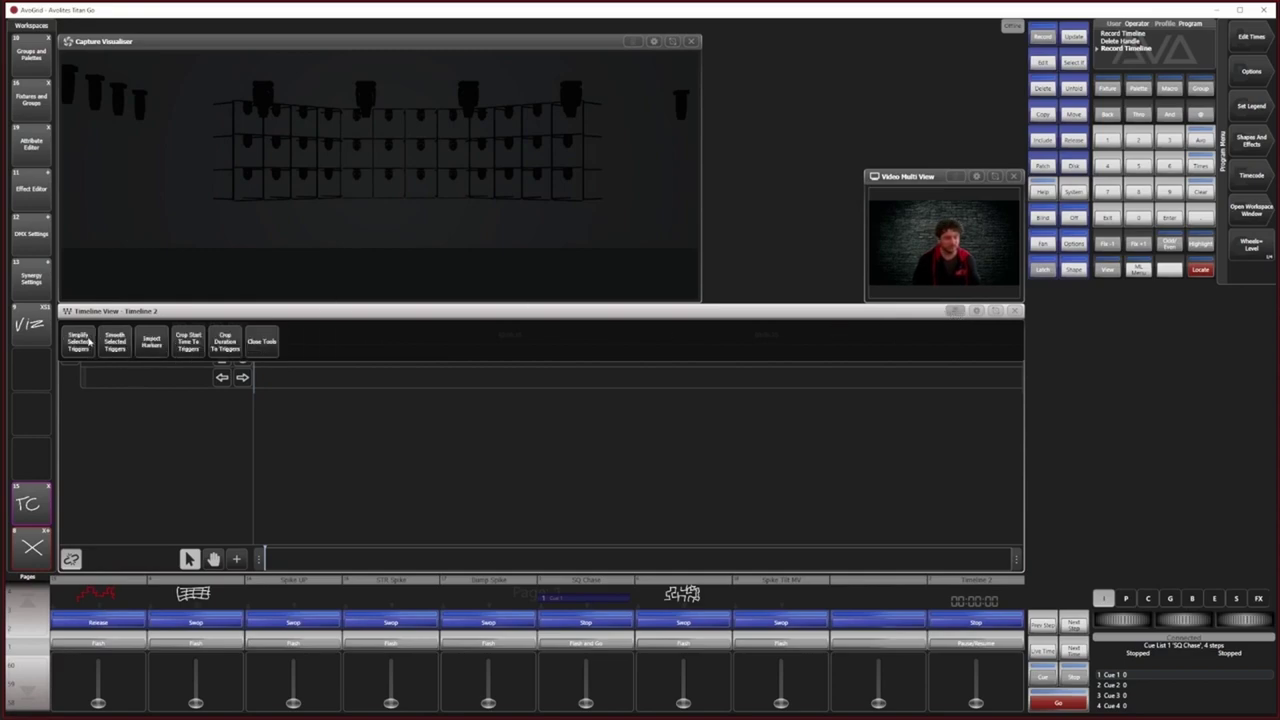
{"action": "left_click", "coordinate": [153, 343]}
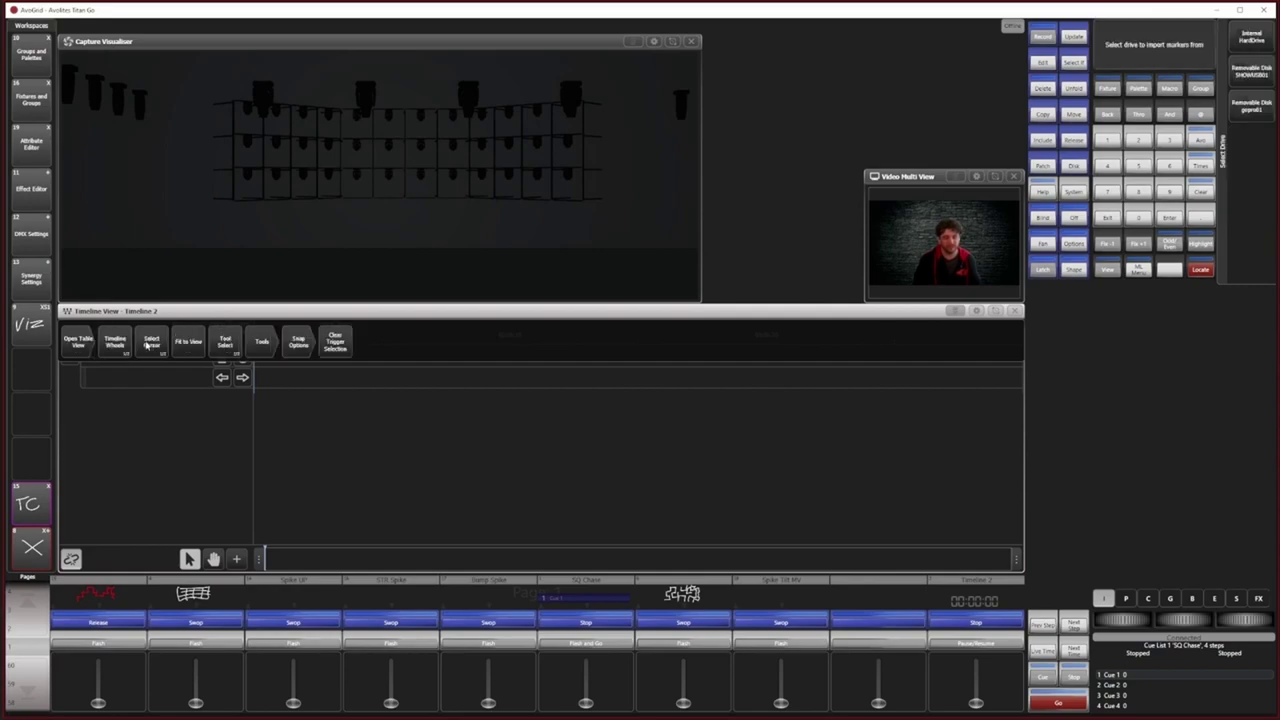
{"action": "left_click", "coordinate": [1257, 76]}
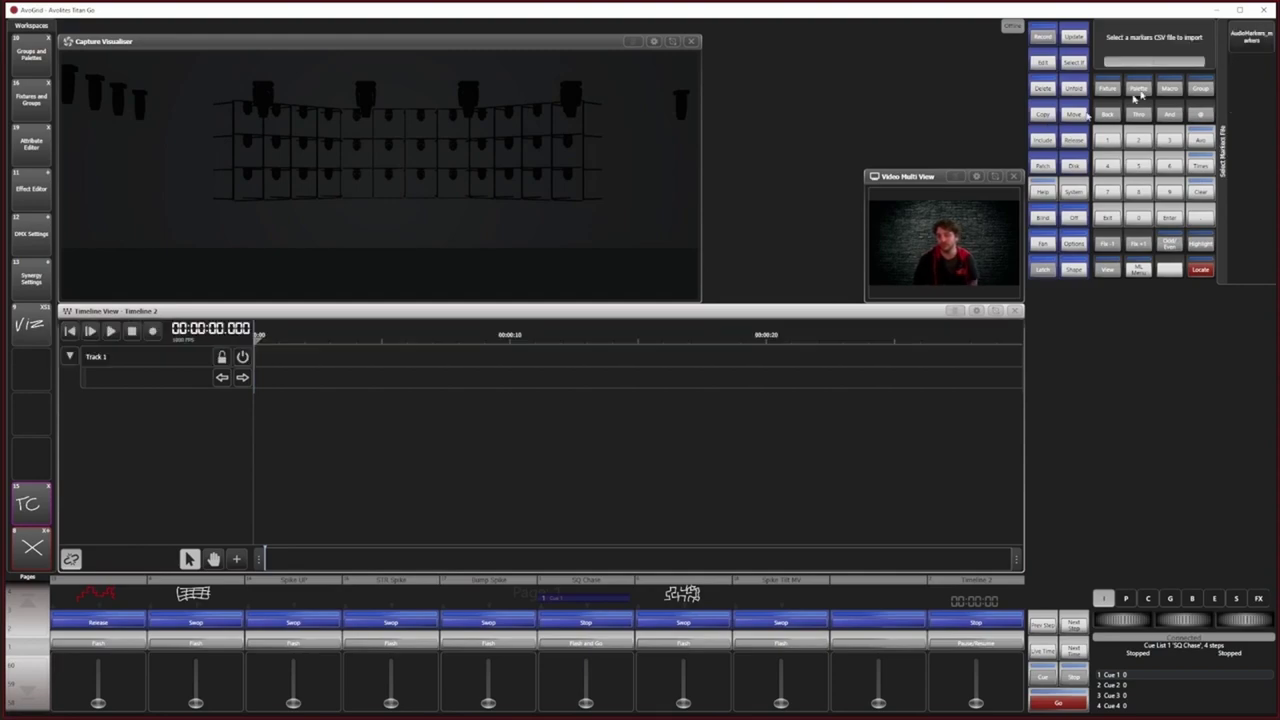
{"action": "left_click", "coordinate": [1254, 40]}
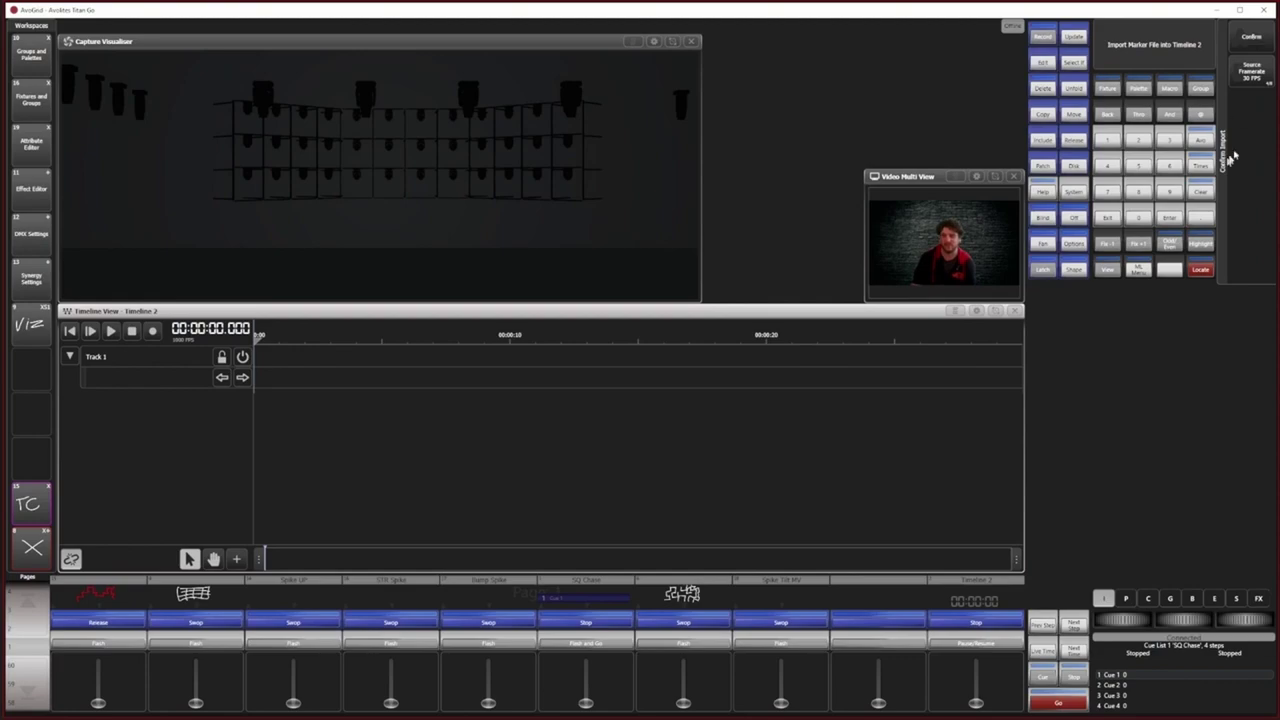
{"action": "left_click", "coordinate": [1251, 40]}
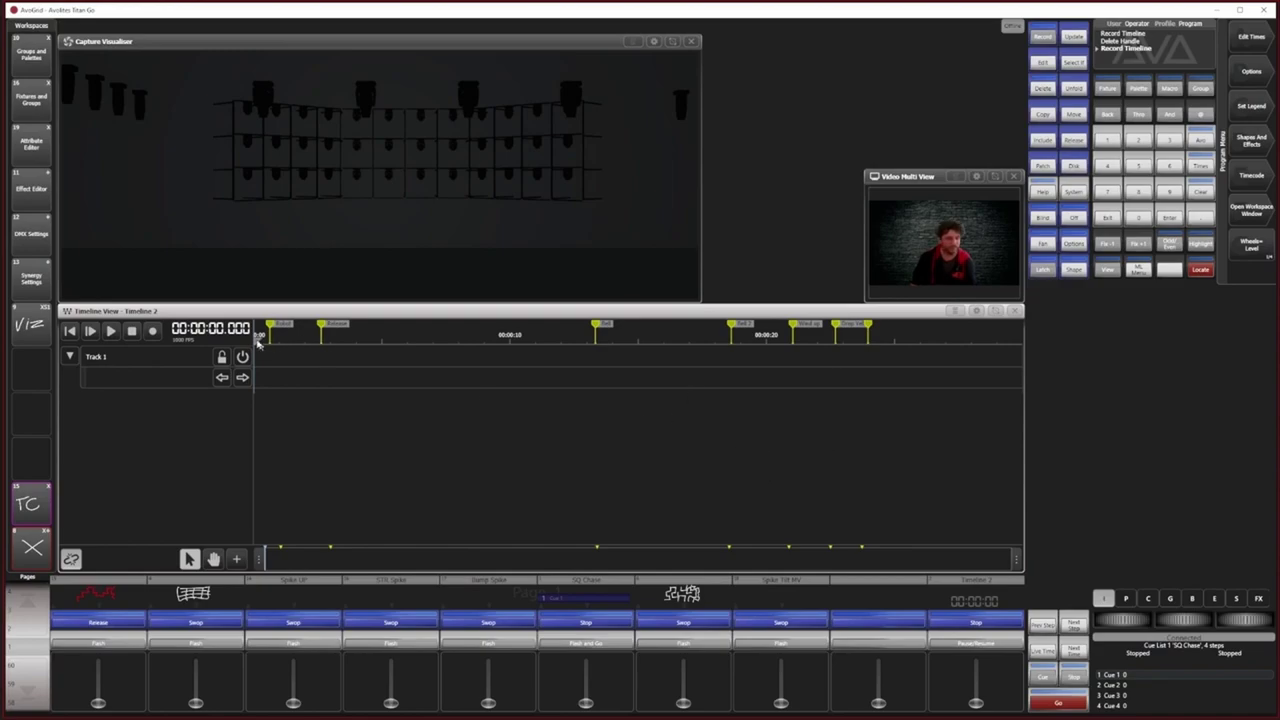
Step: Enable the timeline's timecode, test playback past the first marker, pause it and return to the start
{"action": "left_click", "coordinate": [90, 330]}
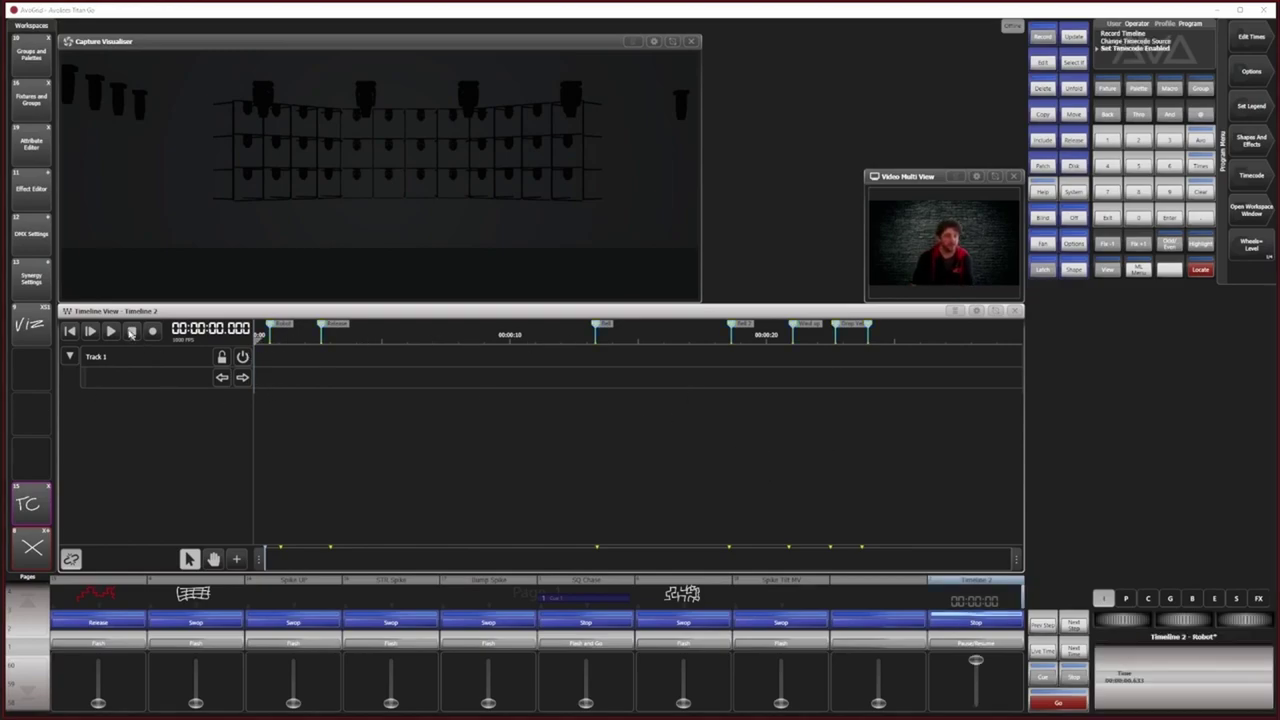
{"action": "left_click", "coordinate": [112, 331]}
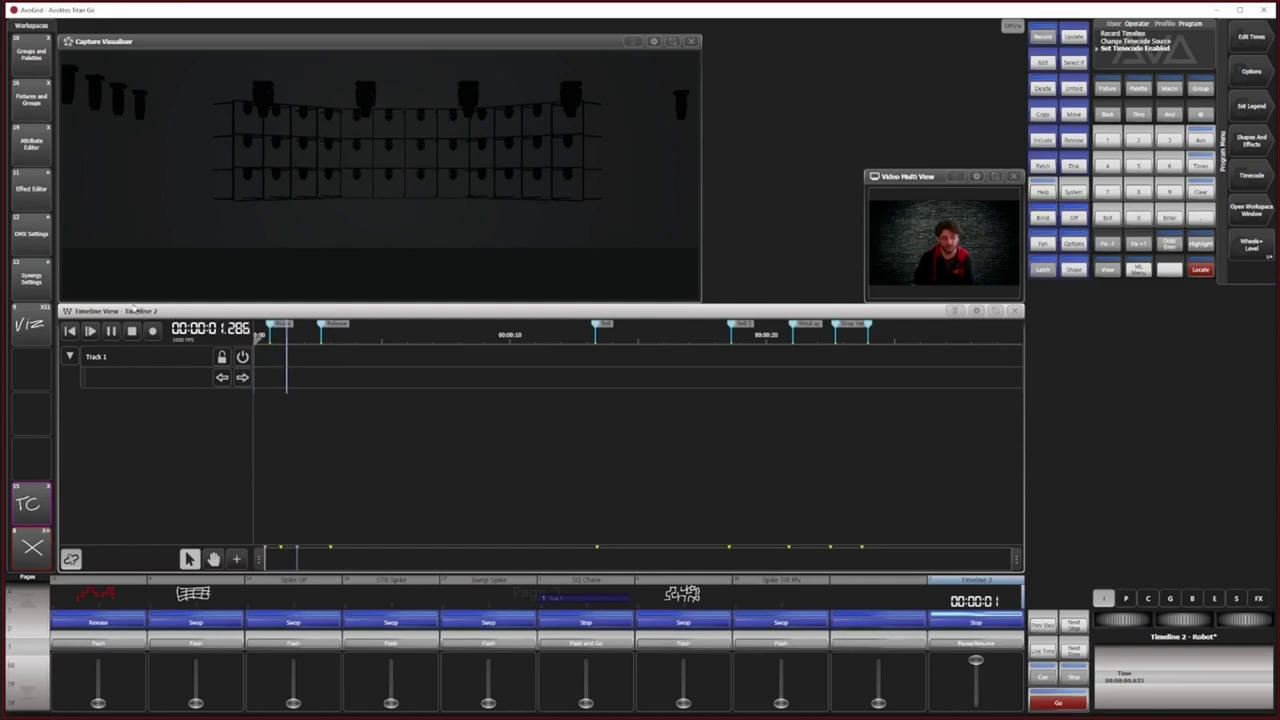
{"action": "left_click", "coordinate": [91, 331]}
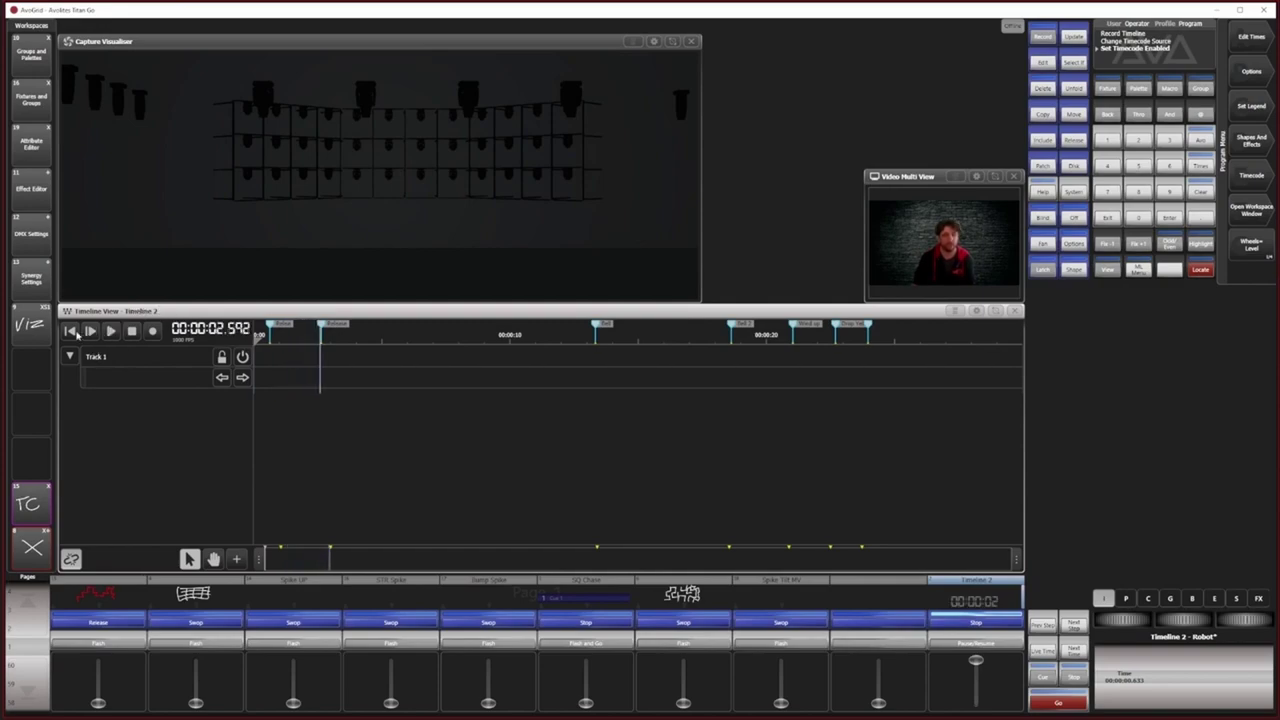
{"action": "left_click", "coordinate": [70, 331]}
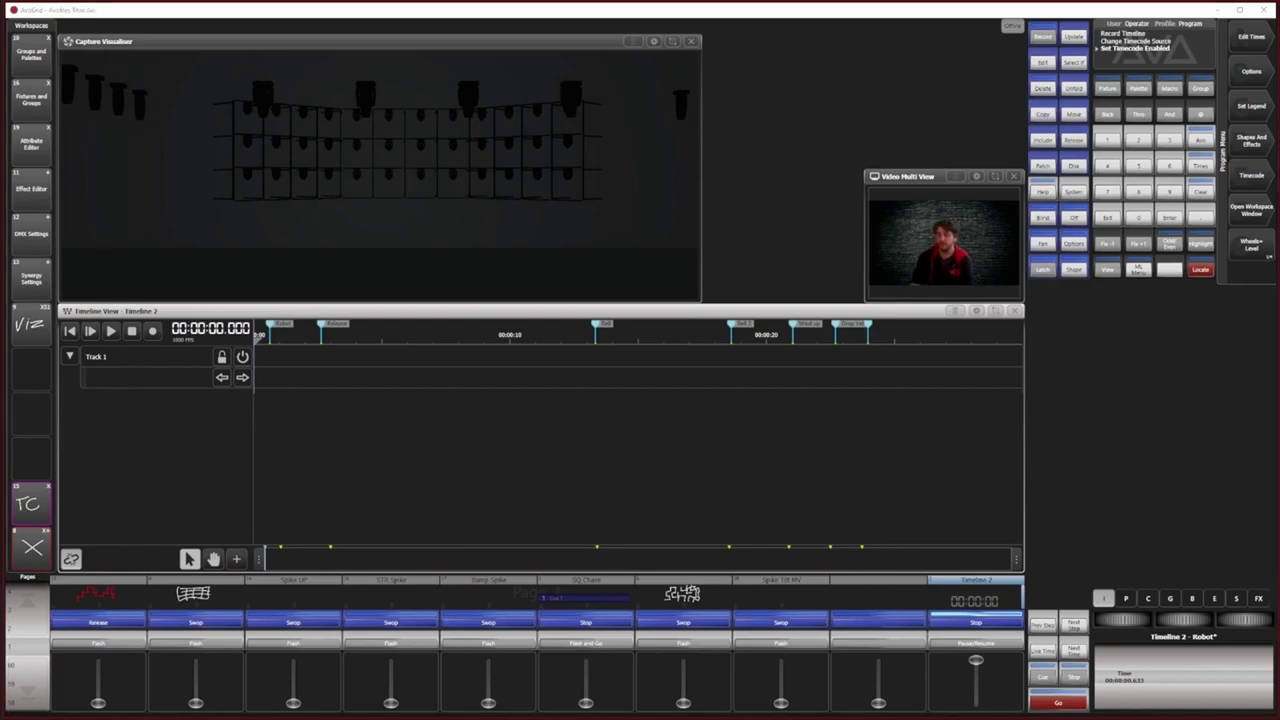
Step: Place the Winamp windows beside the timeline and set Timecode 2's source to Winamp Timecode
{"action": "left_click_drag", "start_coordinate": [1279, 400], "coordinate": [1166, 305]}
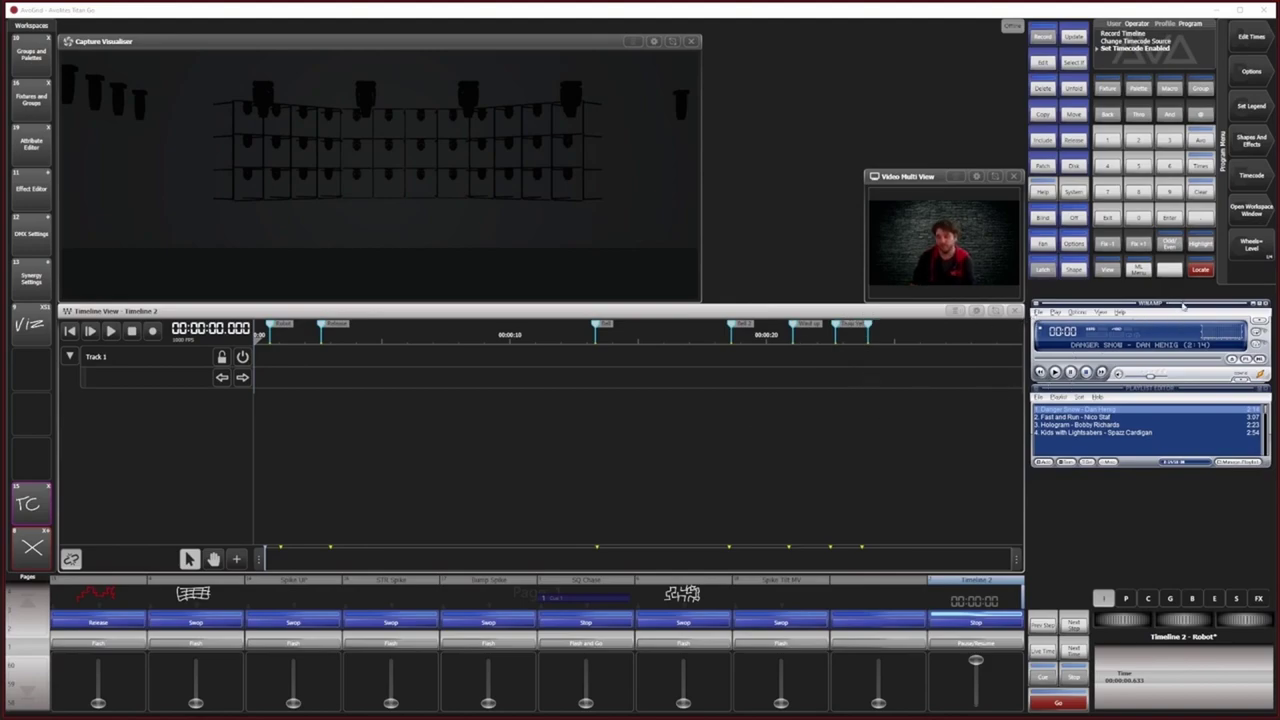
{"action": "left_click", "coordinate": [1255, 177]}
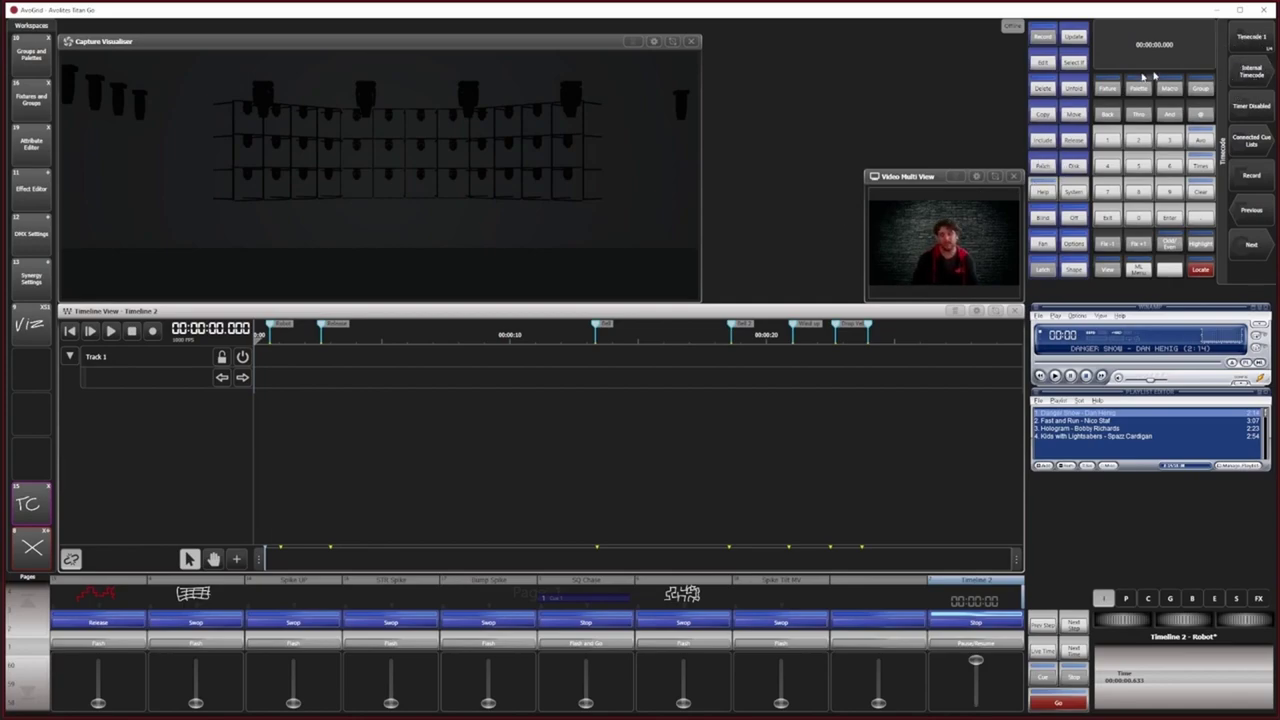
{"action": "left_click", "coordinate": [1243, 41]}
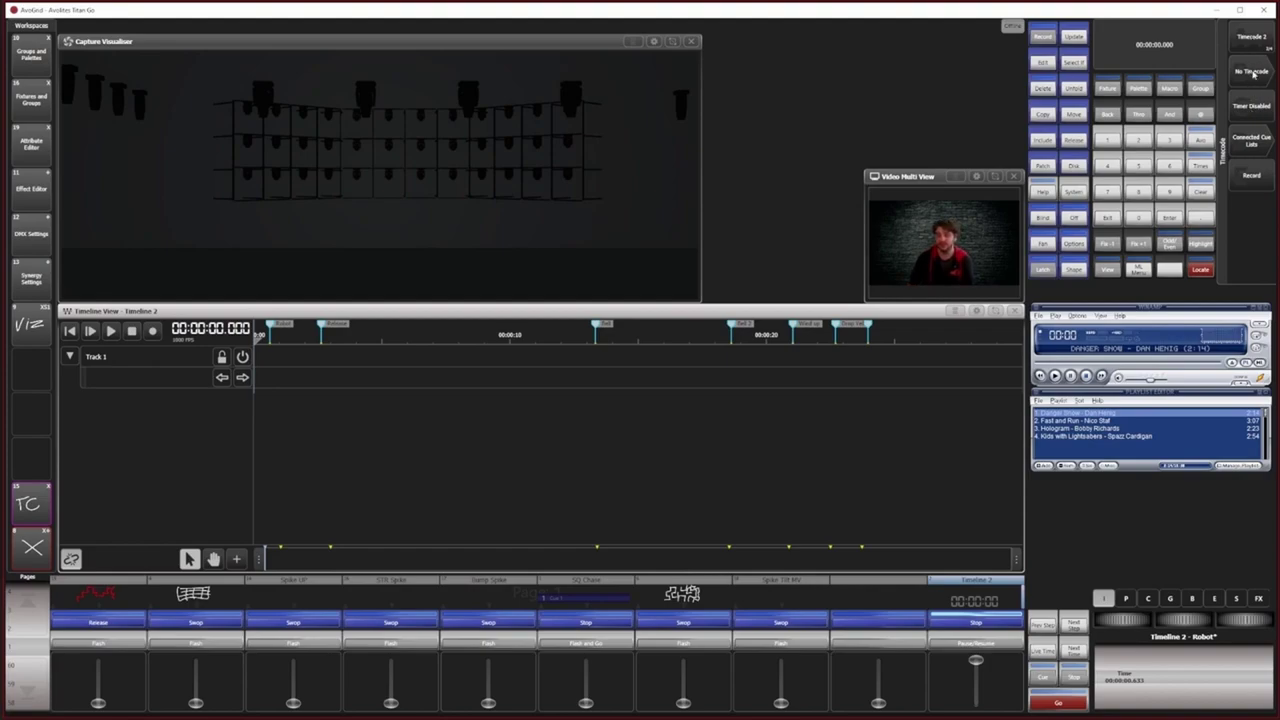
{"action": "left_click", "coordinate": [1253, 73]}
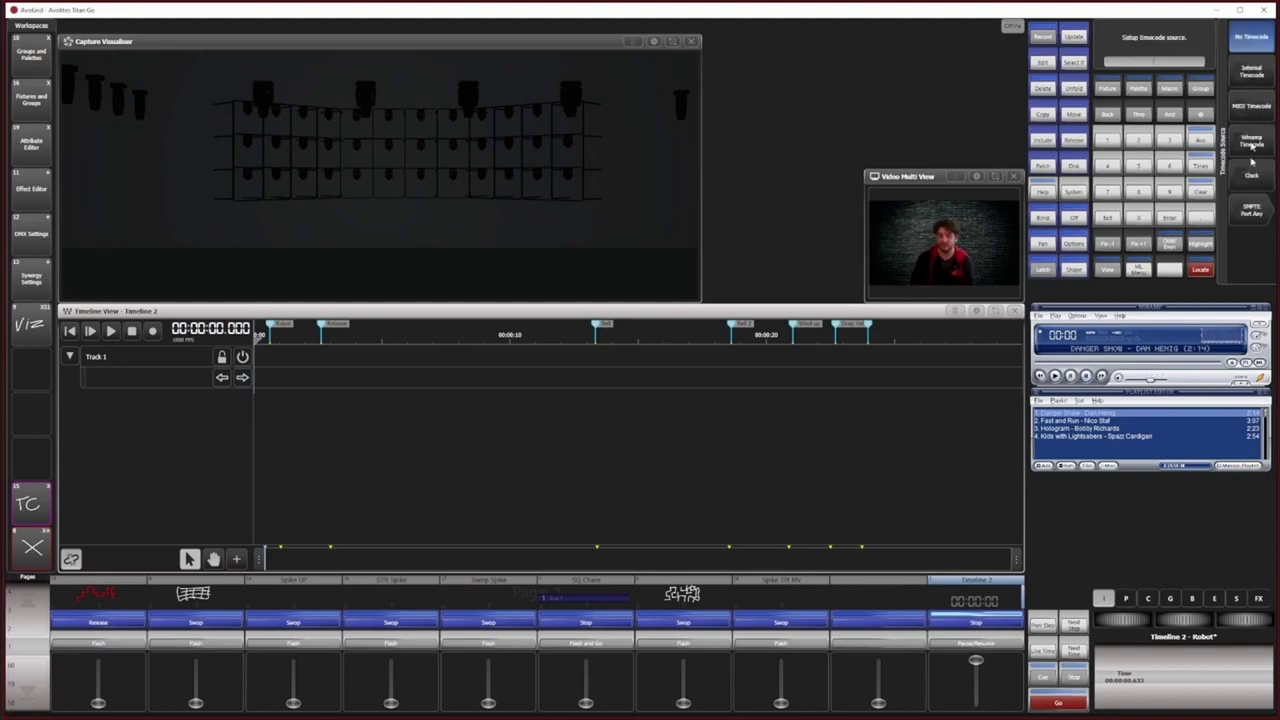
{"action": "left_click", "coordinate": [1252, 140]}
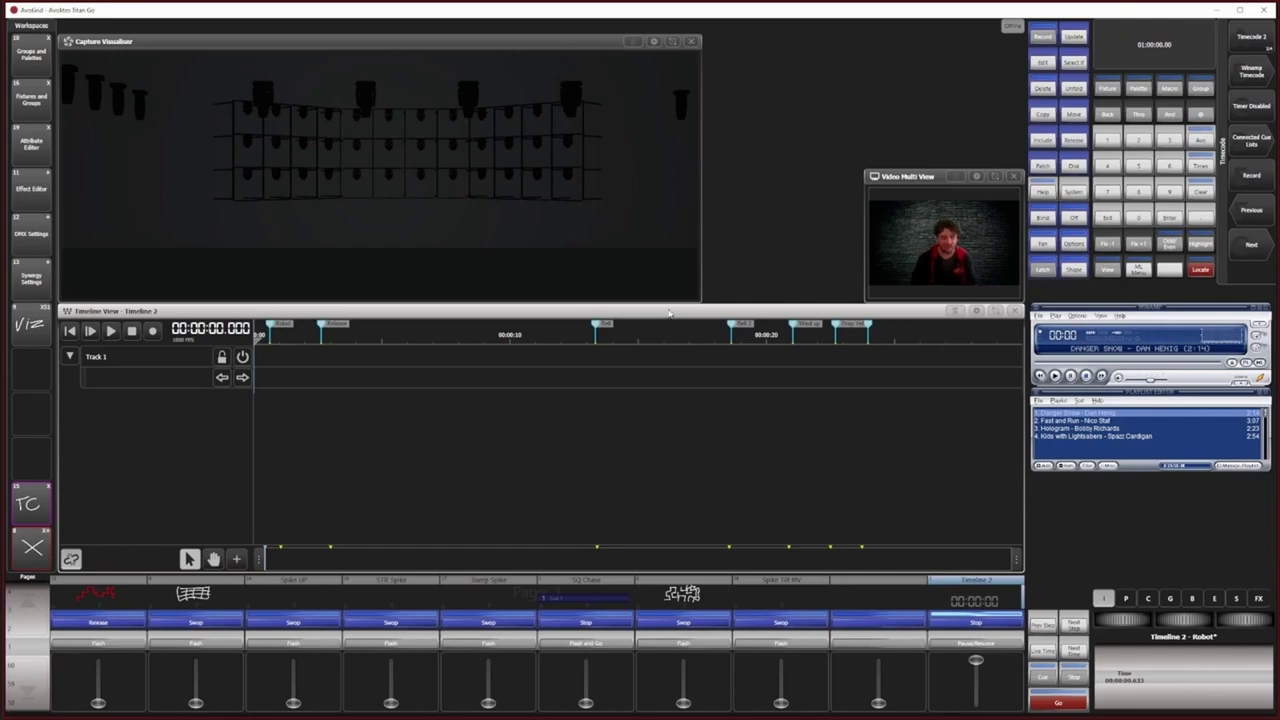
{"action": "left_click", "coordinate": [1108, 218]}
{"action": "left_click", "coordinate": [1109, 218]}
Step: Change Timeline 2's timecode source to Timecode 2 in its options and close the options window
{"action": "left_click", "coordinate": [958, 334]}
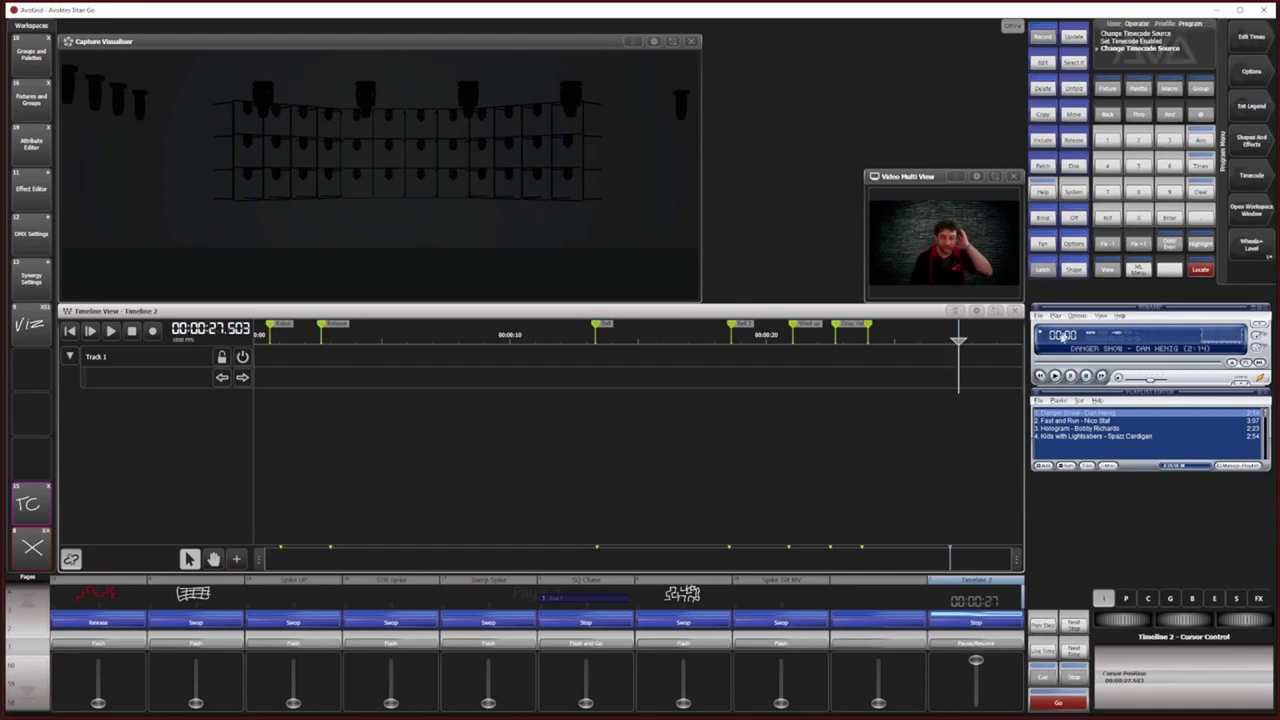
{"action": "left_click", "coordinate": [1251, 71]}
{"action": "left_click", "coordinate": [975, 601]}
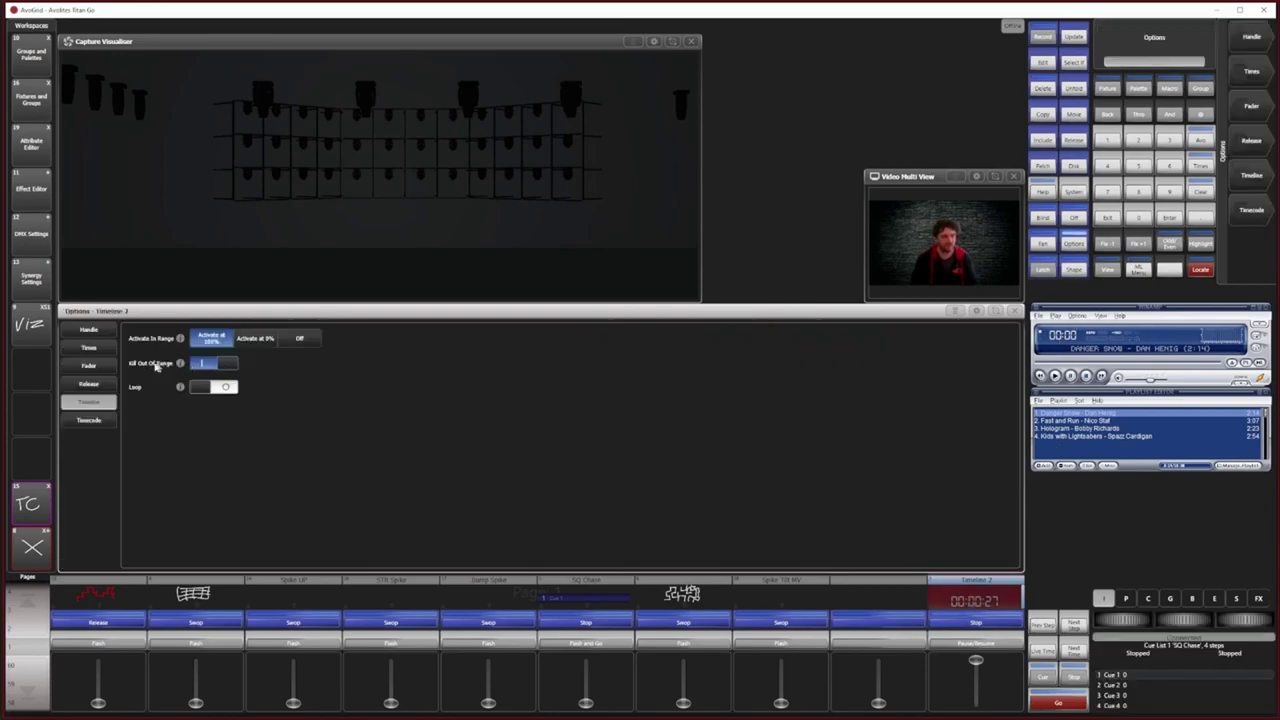
{"action": "left_click", "coordinate": [93, 422]}
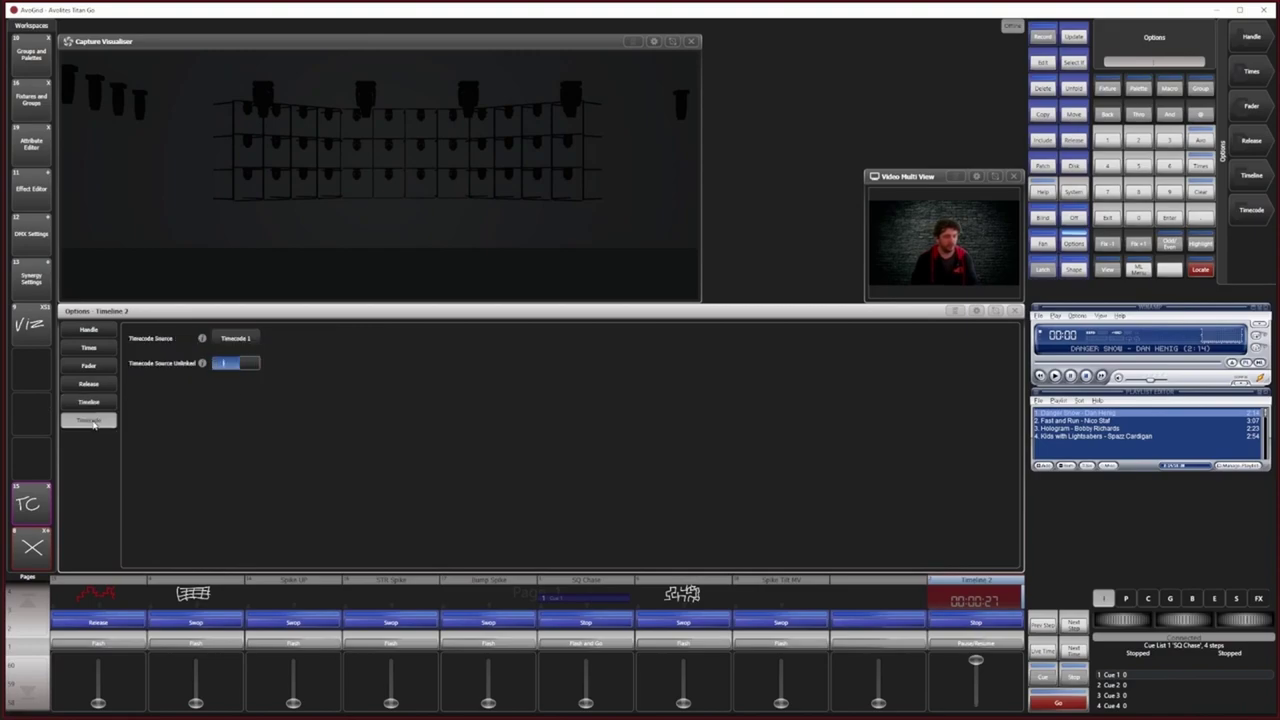
{"action": "left_click", "coordinate": [243, 339]}
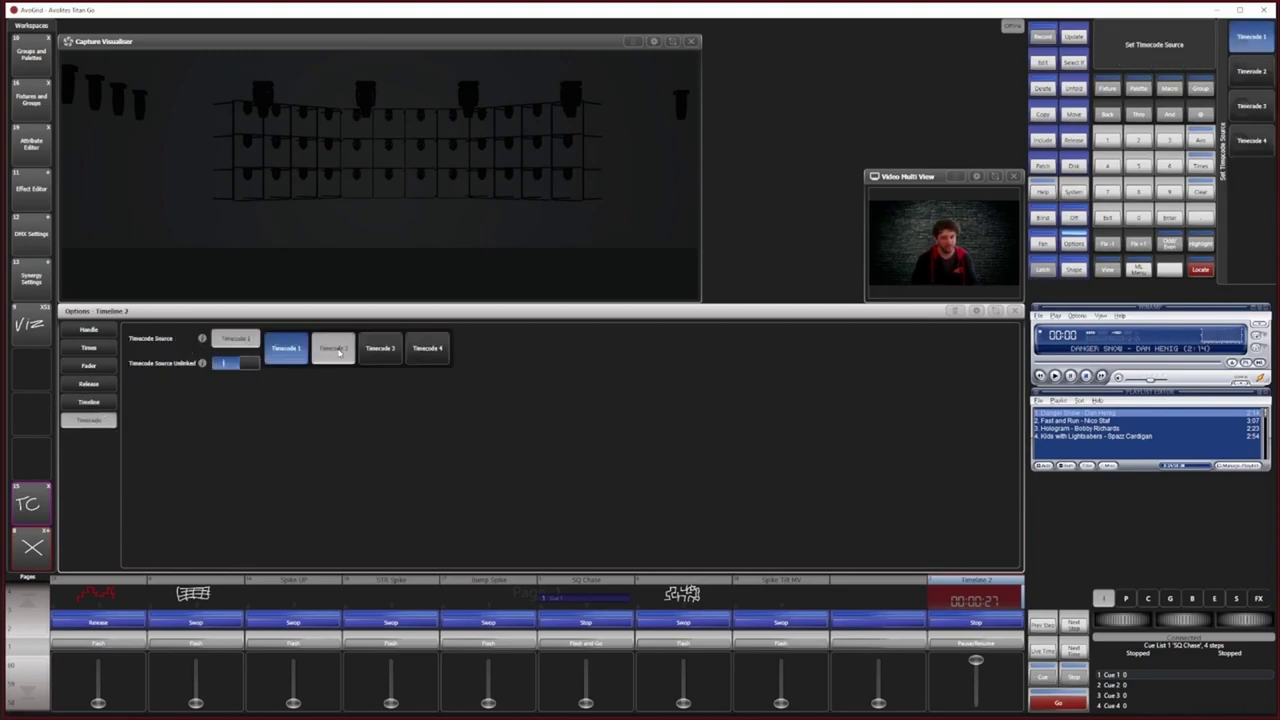
{"action": "left_click", "coordinate": [338, 349]}
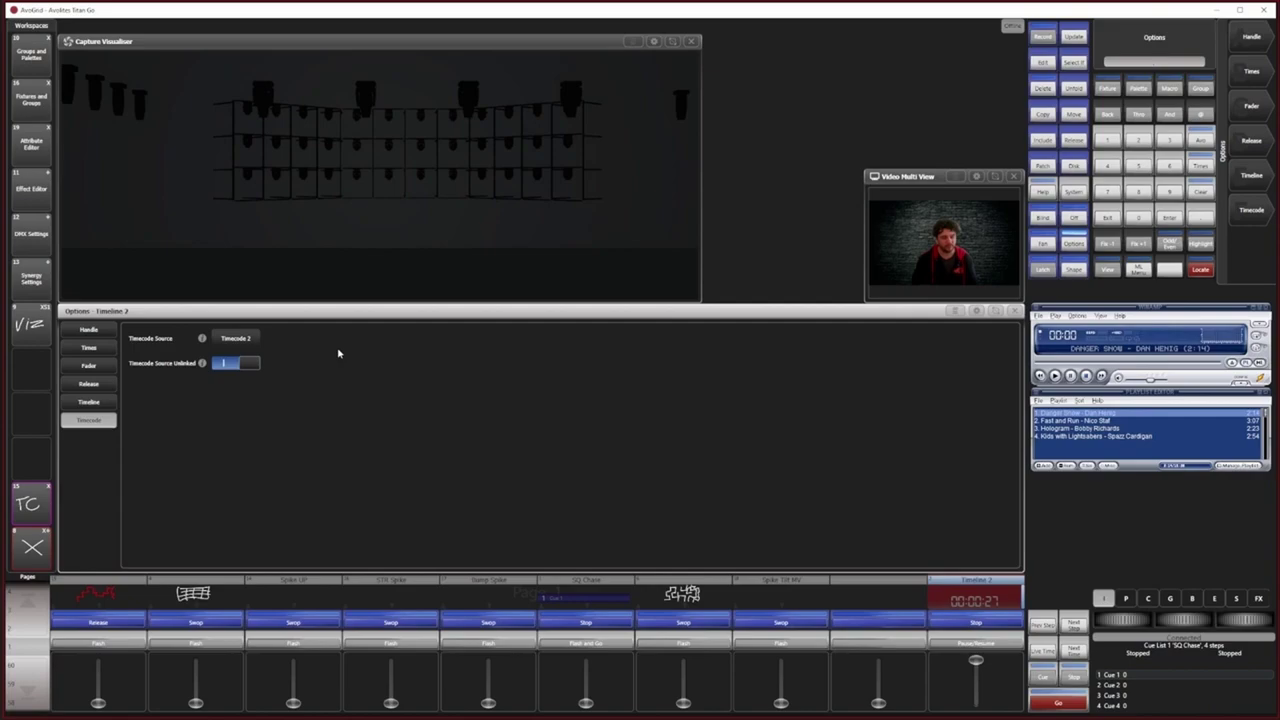
{"action": "left_click", "coordinate": [1014, 311]}
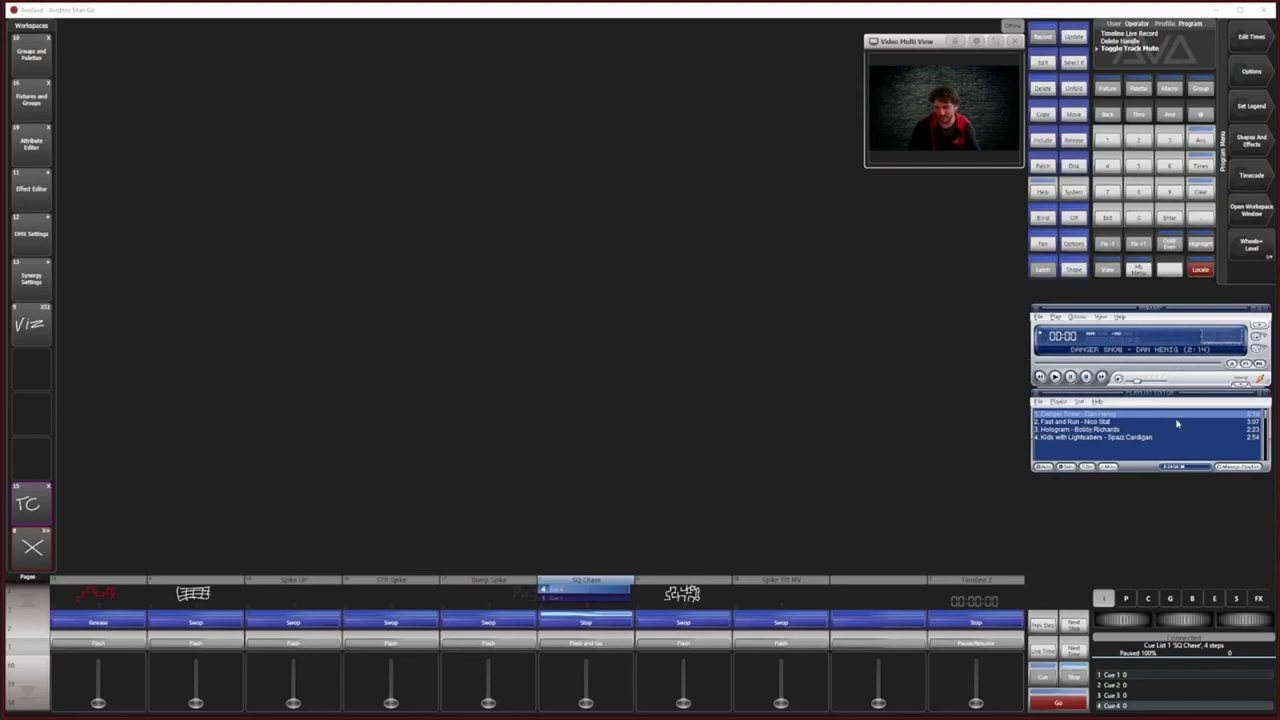
Step: Check Winamp's Always On Top option and leave its setting as it is
{"action": "right_click", "coordinate": [1178, 312]}
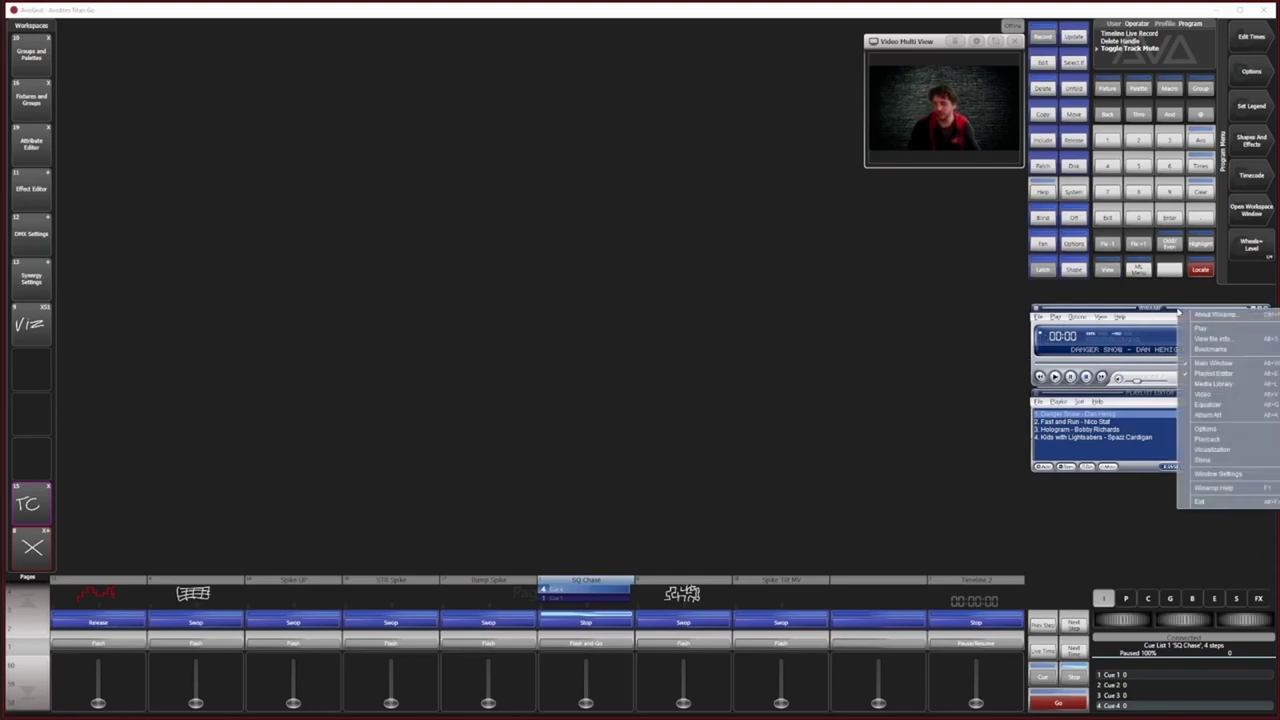
{"action": "left_click", "coordinate": [1137, 316]}
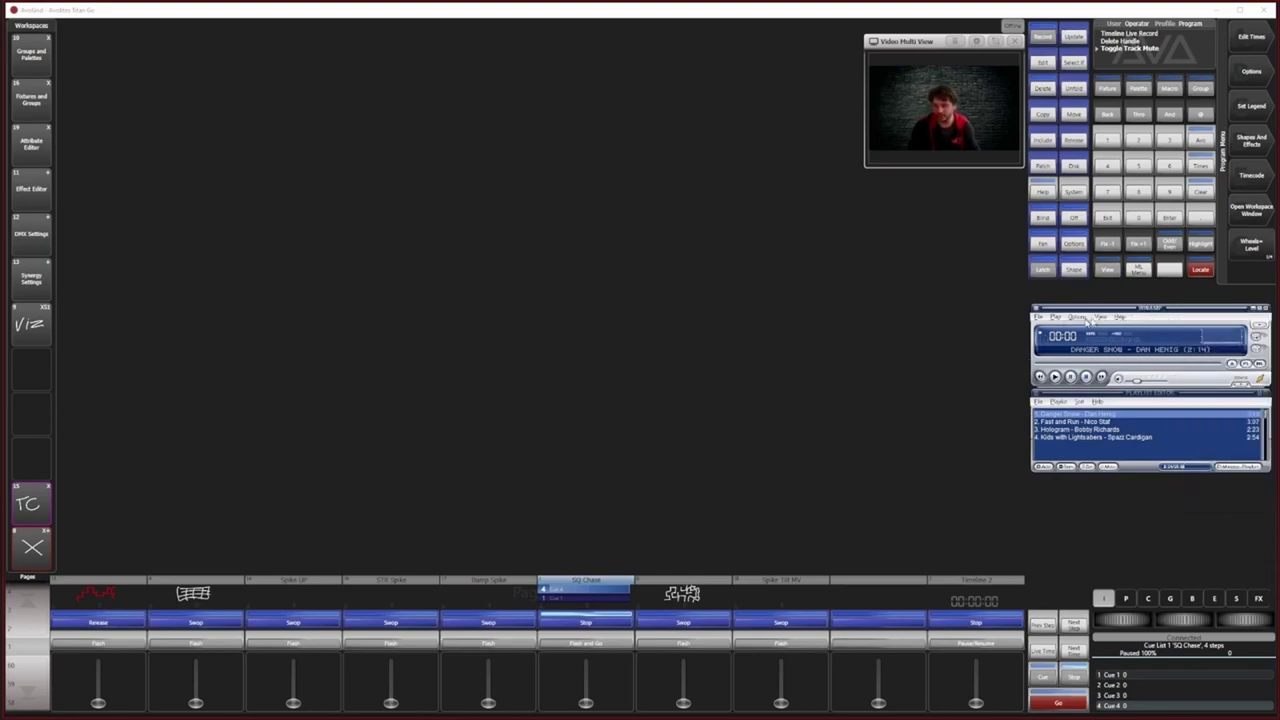
{"action": "left_click", "coordinate": [1080, 317]}
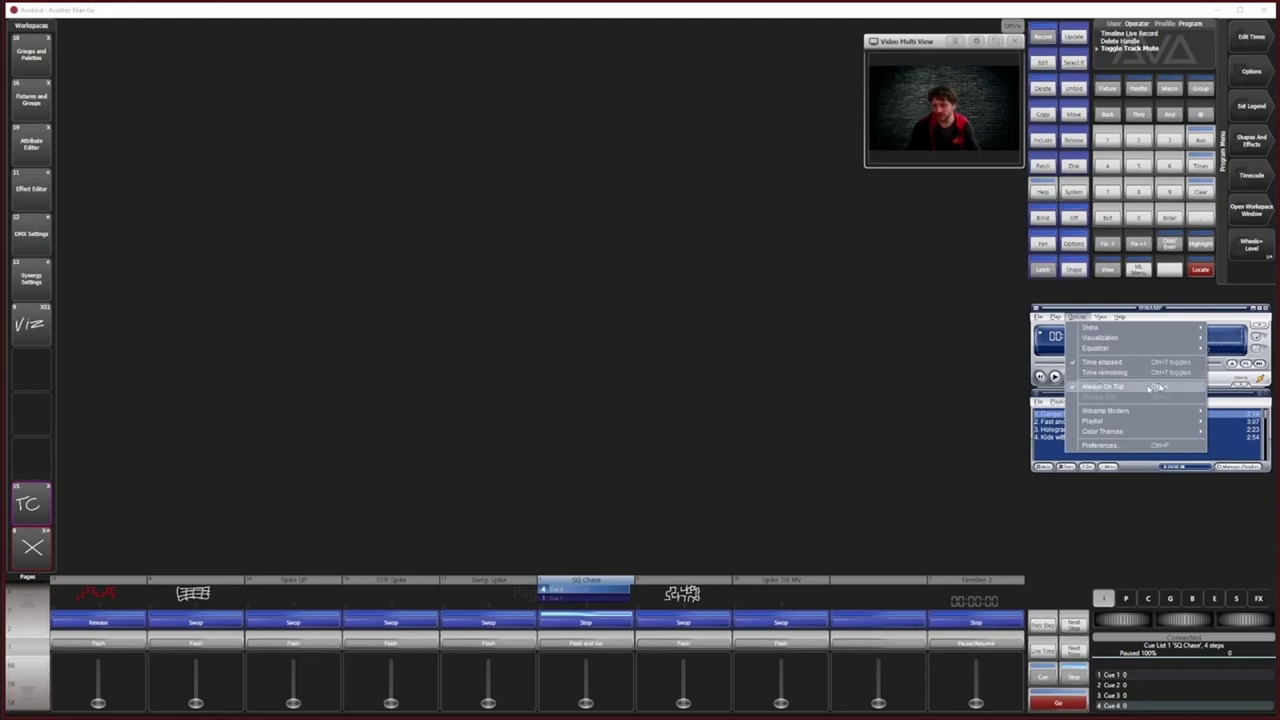
{"action": "left_click", "coordinate": [1187, 309]}
{"action": "left_click", "coordinate": [935, 322]}
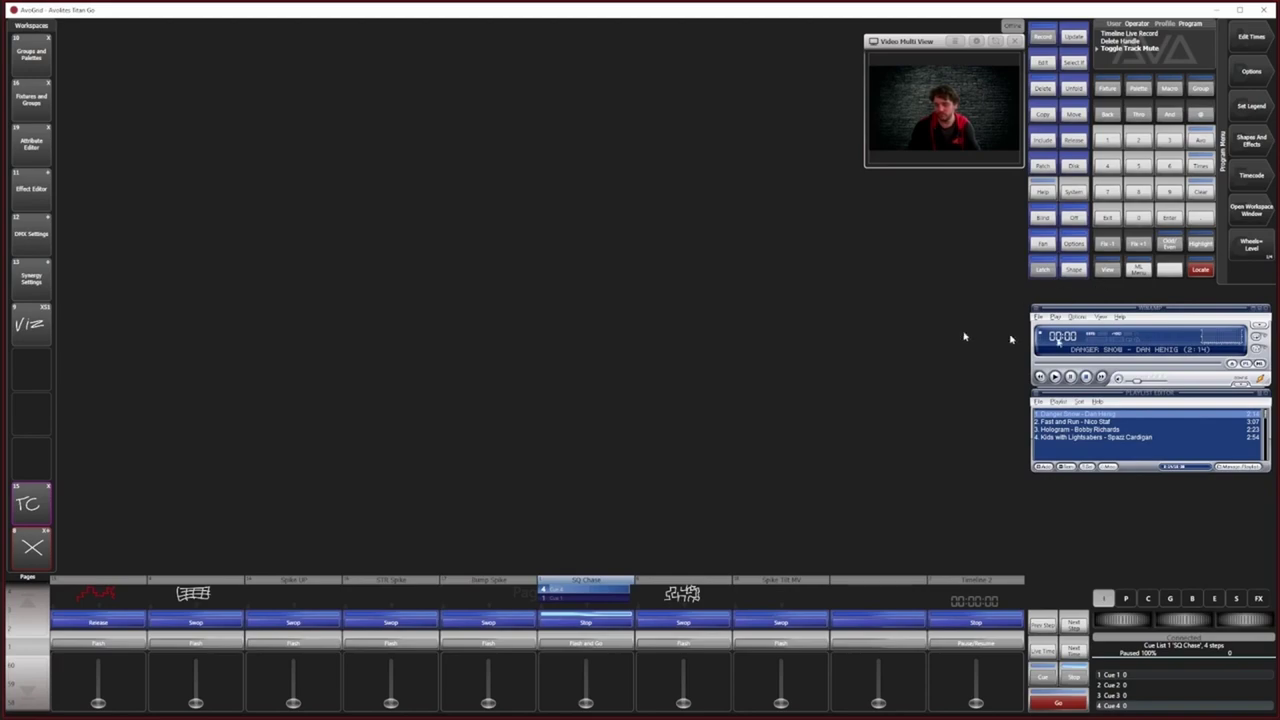
{"action": "left_click_drag", "start_coordinate": [1141, 309], "coordinate": [1153, 307]}
{"action": "left_click", "coordinate": [909, 337]}
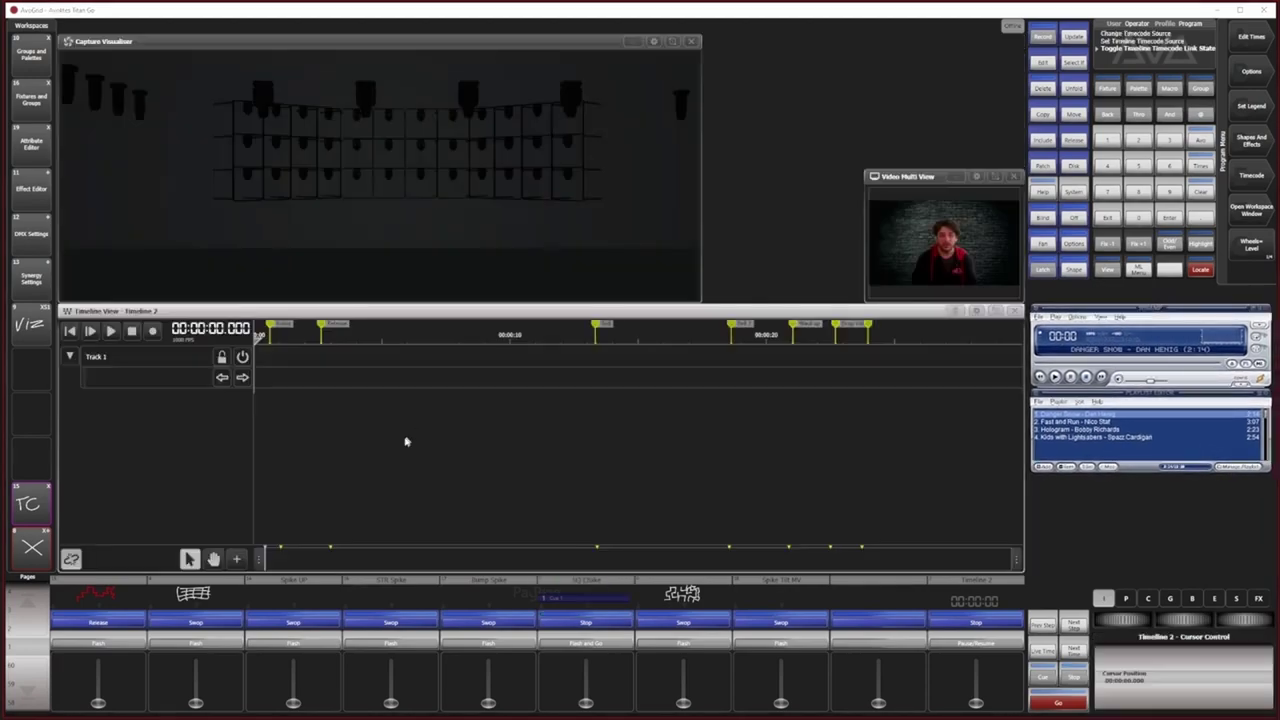
Step: Link Timeline 2 to its timecode source and try its playback controls
{"action": "left_click", "coordinate": [1120, 331]}
{"action": "left_click", "coordinate": [71, 559]}
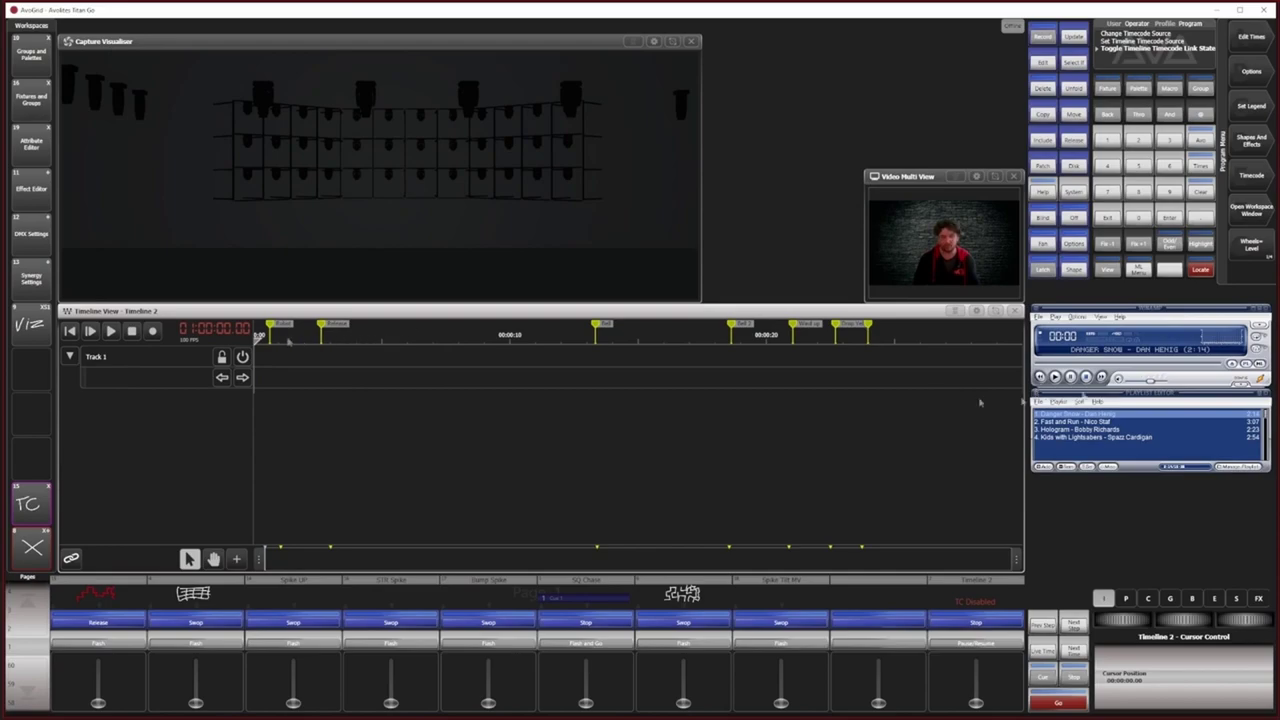
{"action": "left_click", "coordinate": [110, 331]}
{"action": "left_click", "coordinate": [138, 332]}
Step: Enable the timer for Timecode 2 and leave the timecode settings
{"action": "left_click", "coordinate": [1258, 180]}
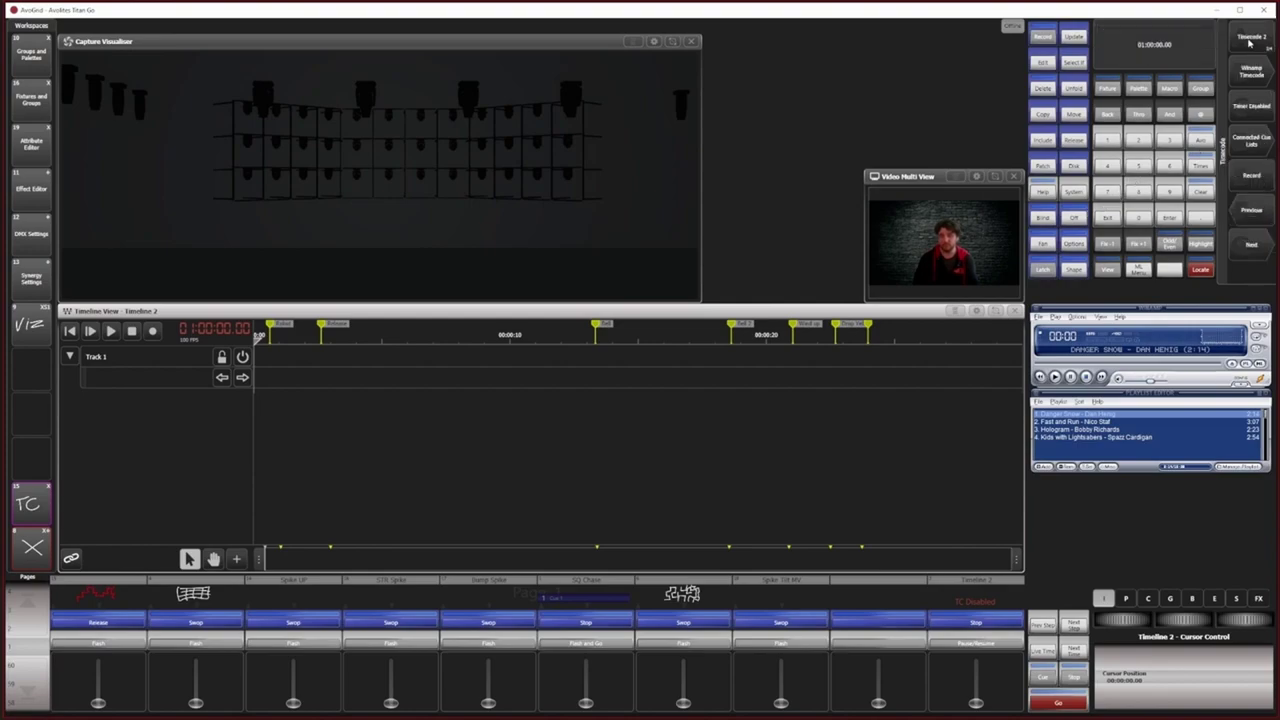
{"action": "left_click", "coordinate": [1261, 113]}
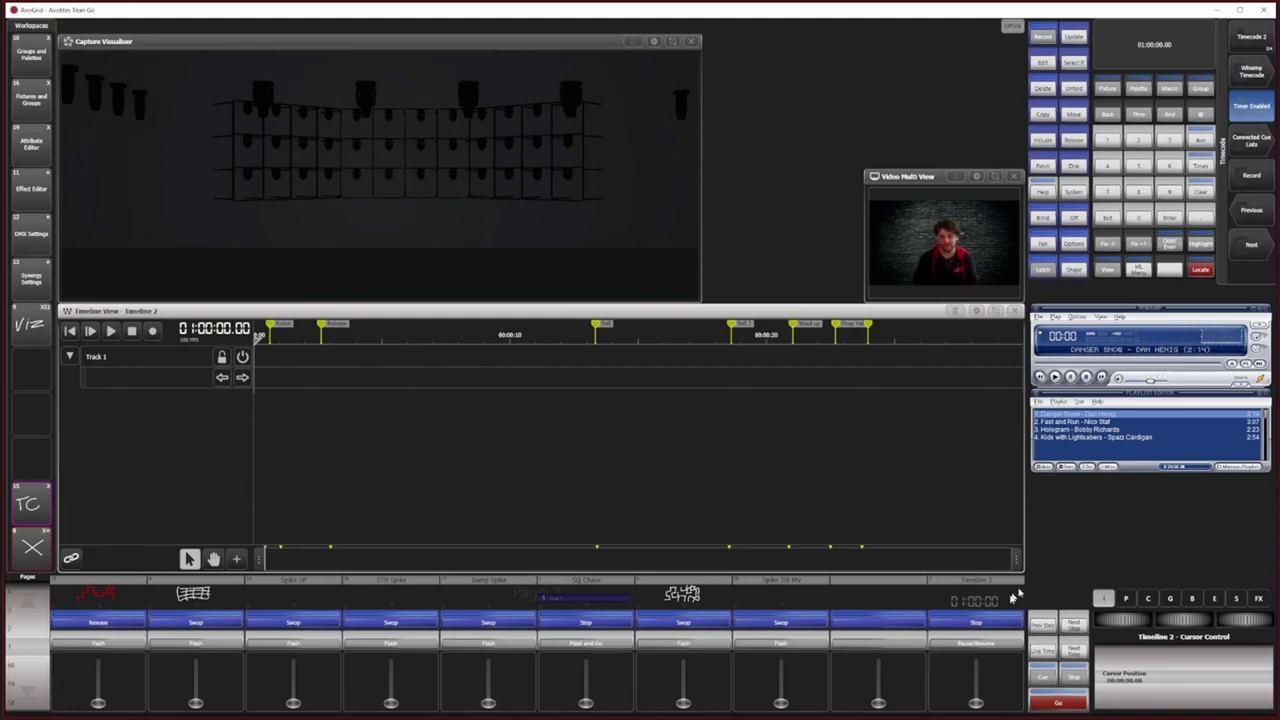
{"action": "left_click", "coordinate": [1106, 216]}
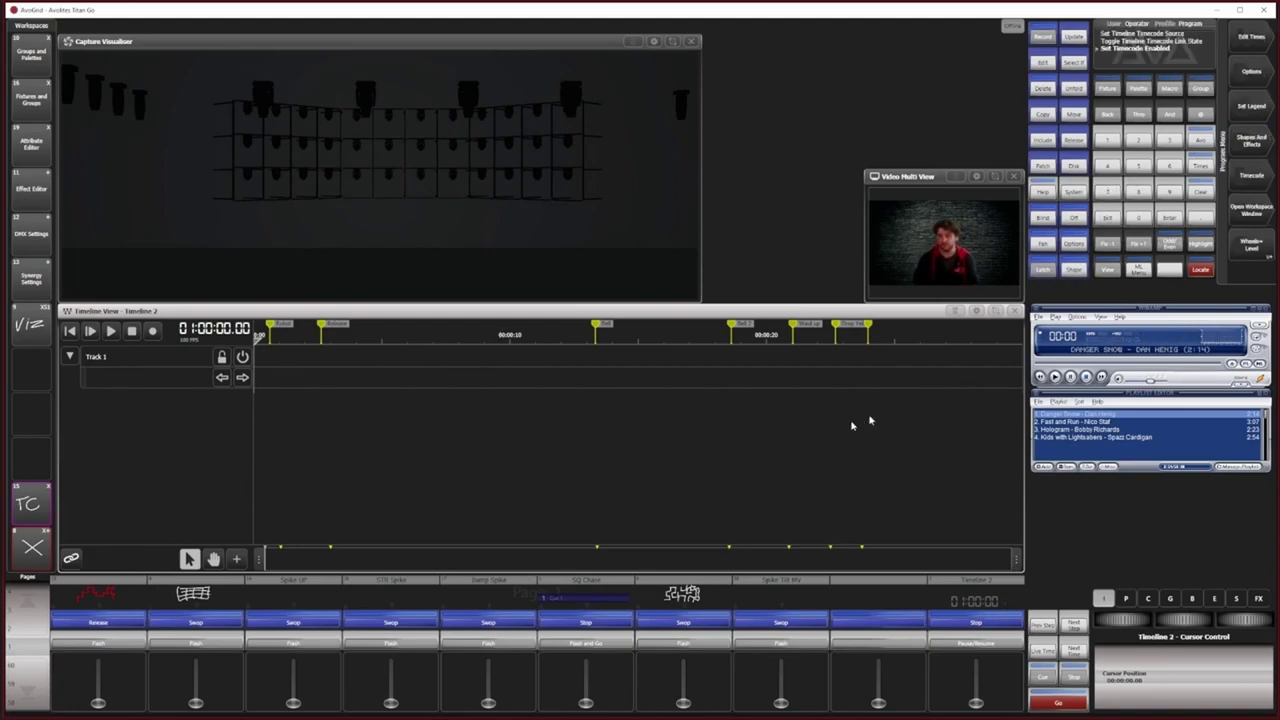
Step: Toggle the timeline's timecode link off and on, and briefly play the song with the link off
{"action": "left_click", "coordinate": [71, 558]}
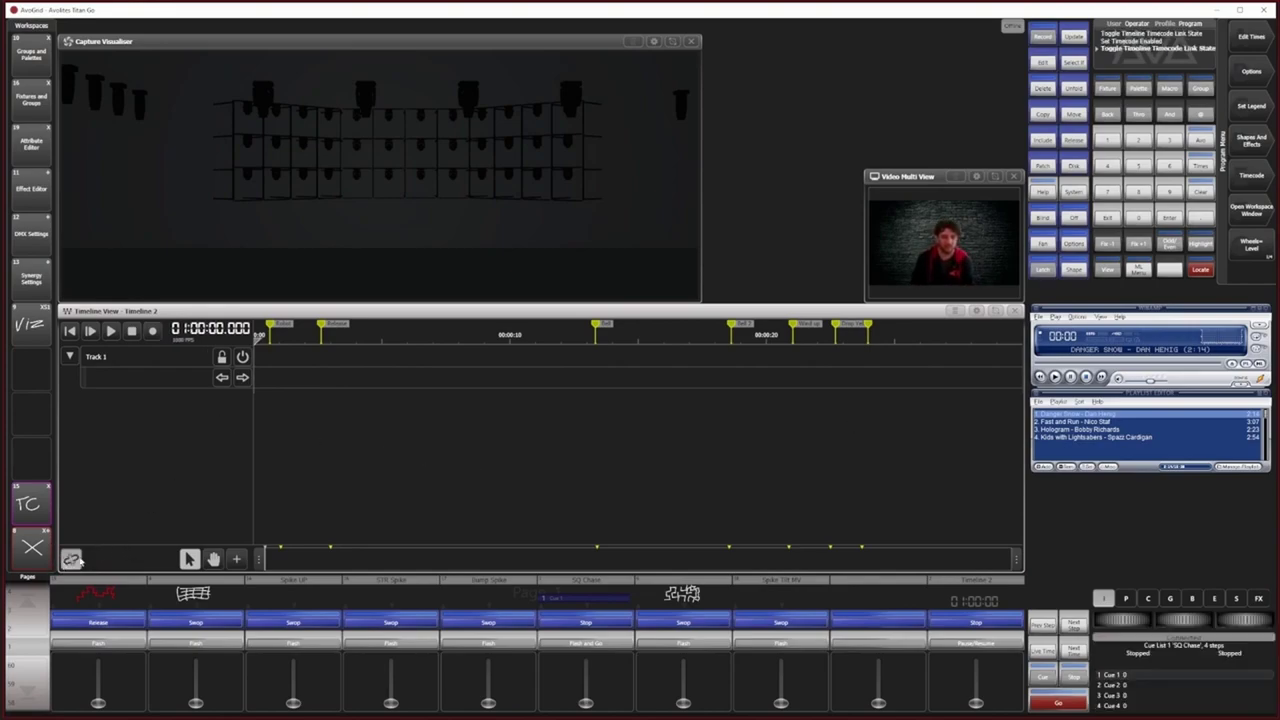
{"action": "left_click", "coordinate": [77, 559]}
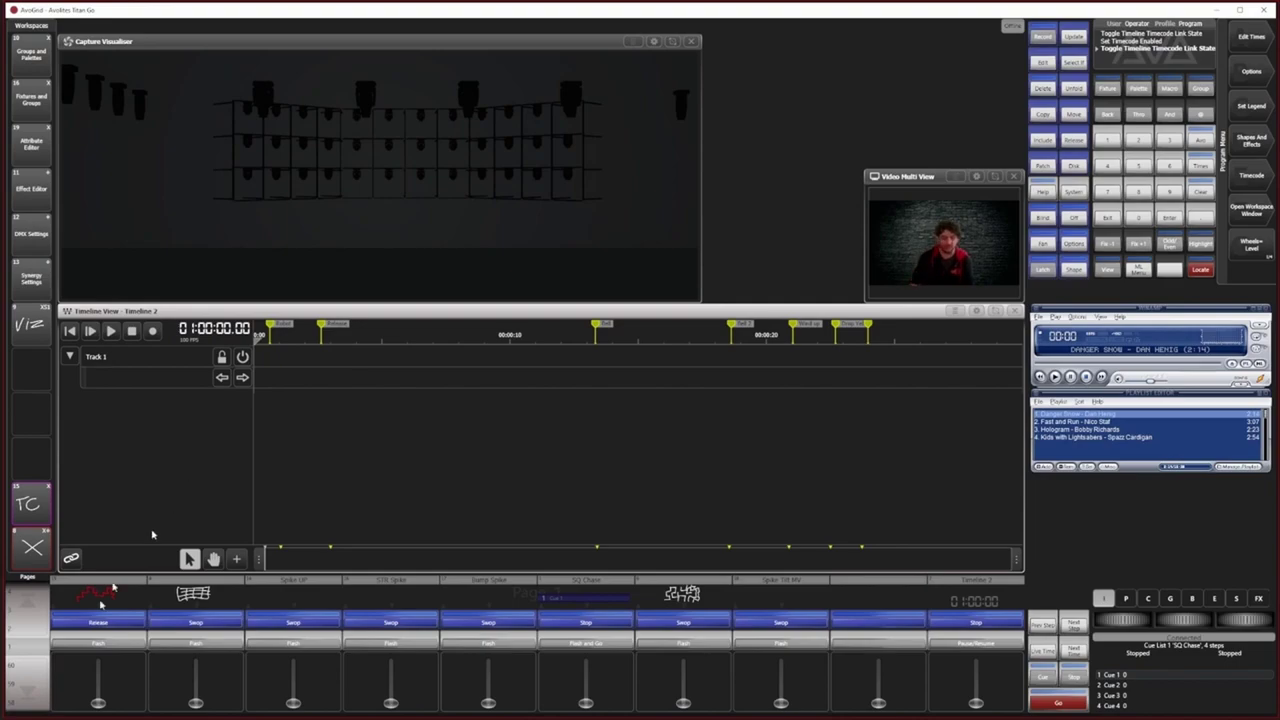
{"action": "left_click", "coordinate": [72, 559]}
{"action": "left_click", "coordinate": [72, 559]}
{"action": "left_click", "coordinate": [72, 559]}
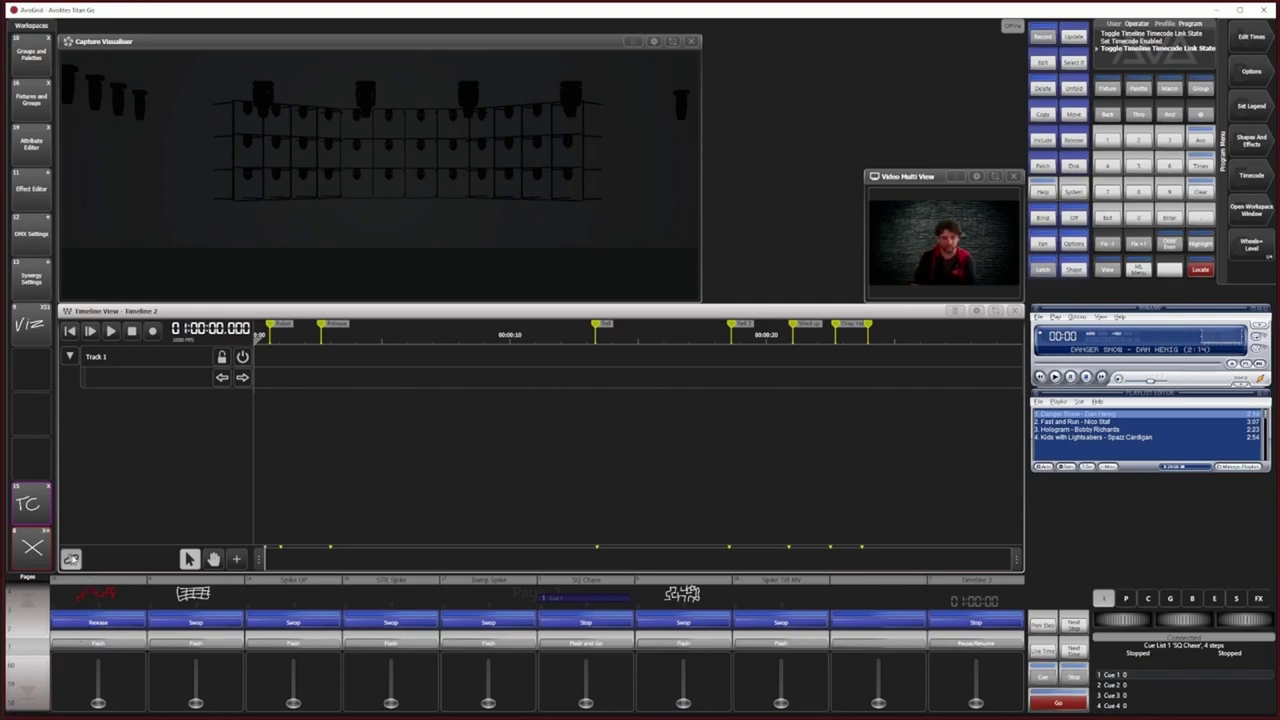
{"action": "left_click", "coordinate": [1057, 377]}
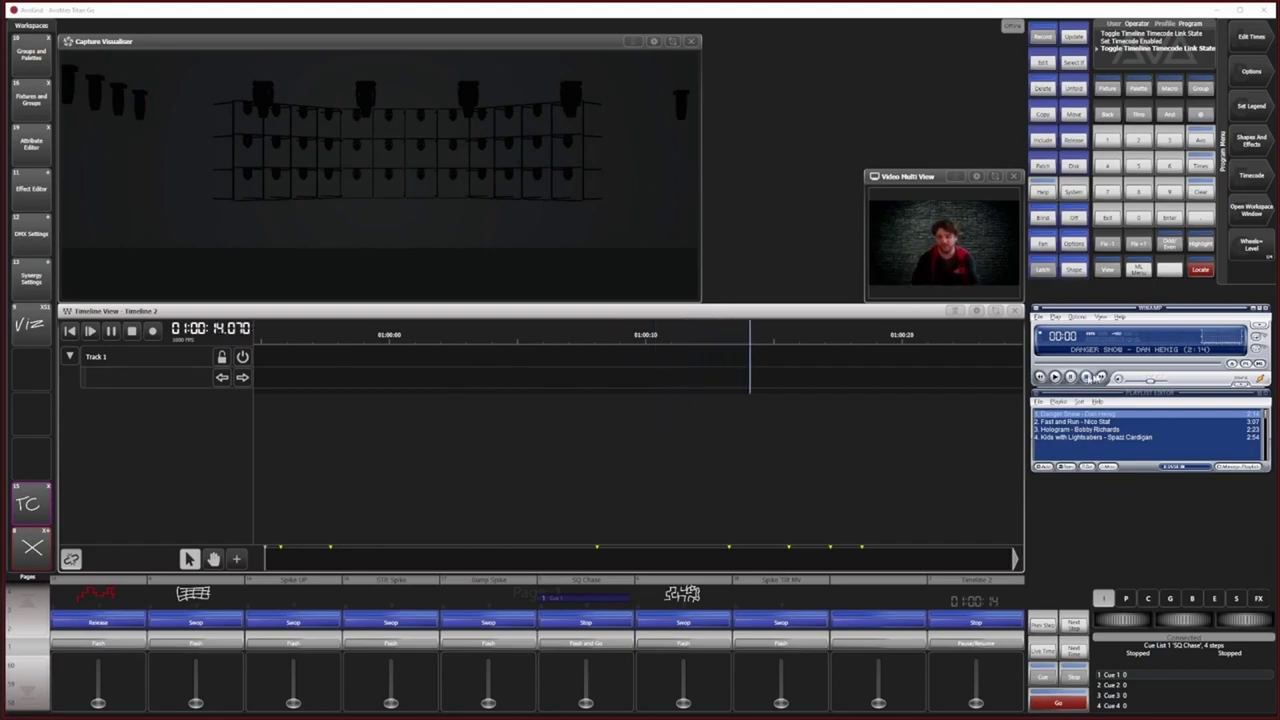
{"action": "left_click", "coordinate": [1184, 309]}
Step: With the timeline linked, play Danger Snow, Fast and Run and Hologram in turn, go back to Danger Snow and stop
{"action": "left_click", "coordinate": [1054, 377]}
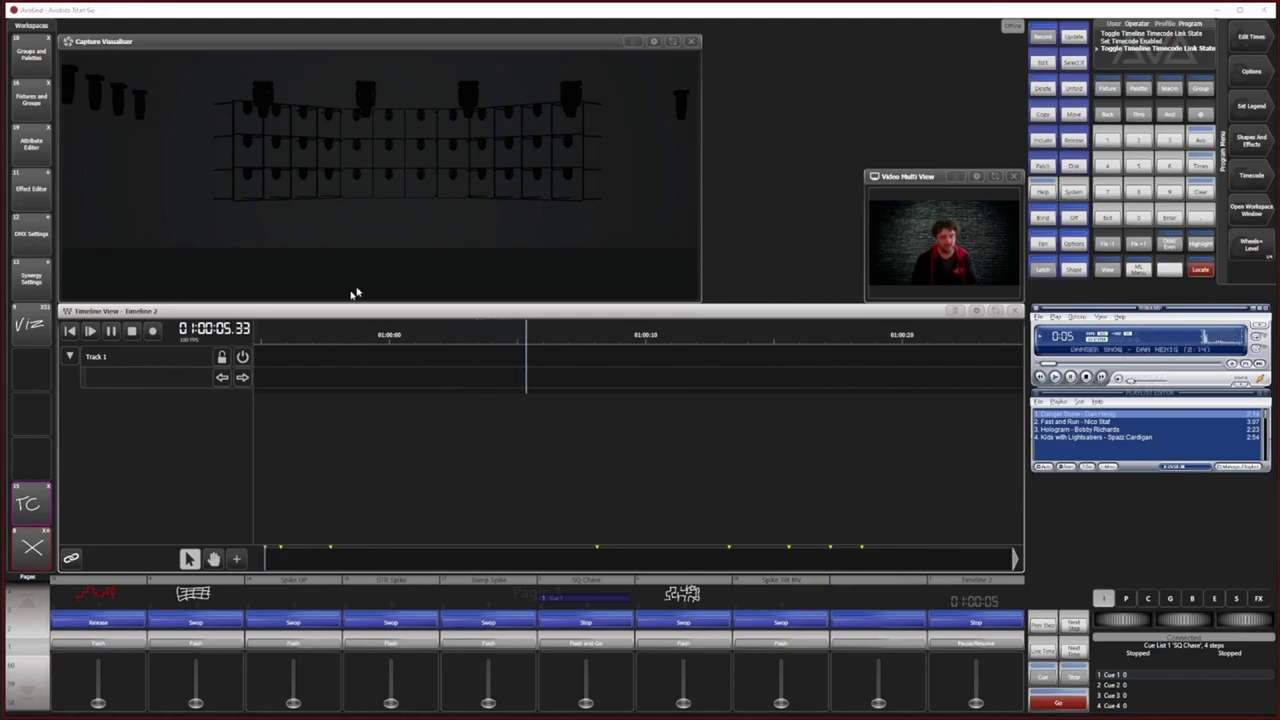
{"action": "double_click", "coordinate": [1082, 422]}
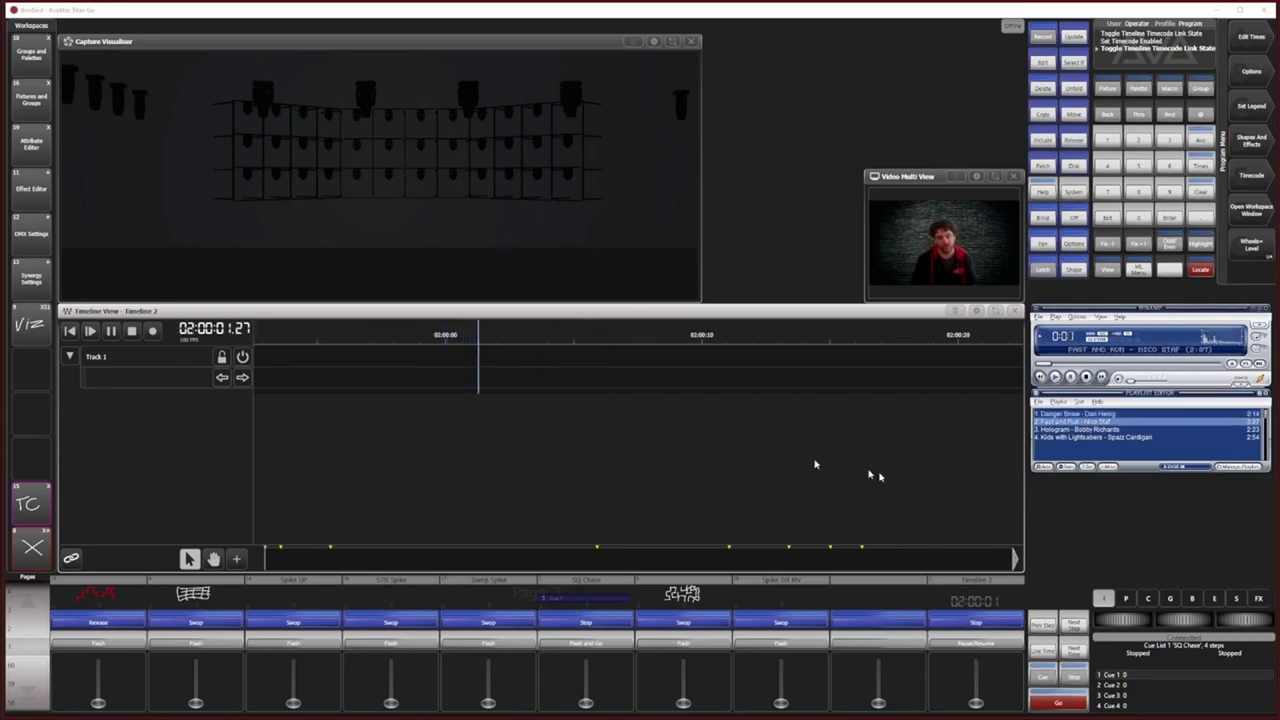
{"action": "key", "text": "b"}
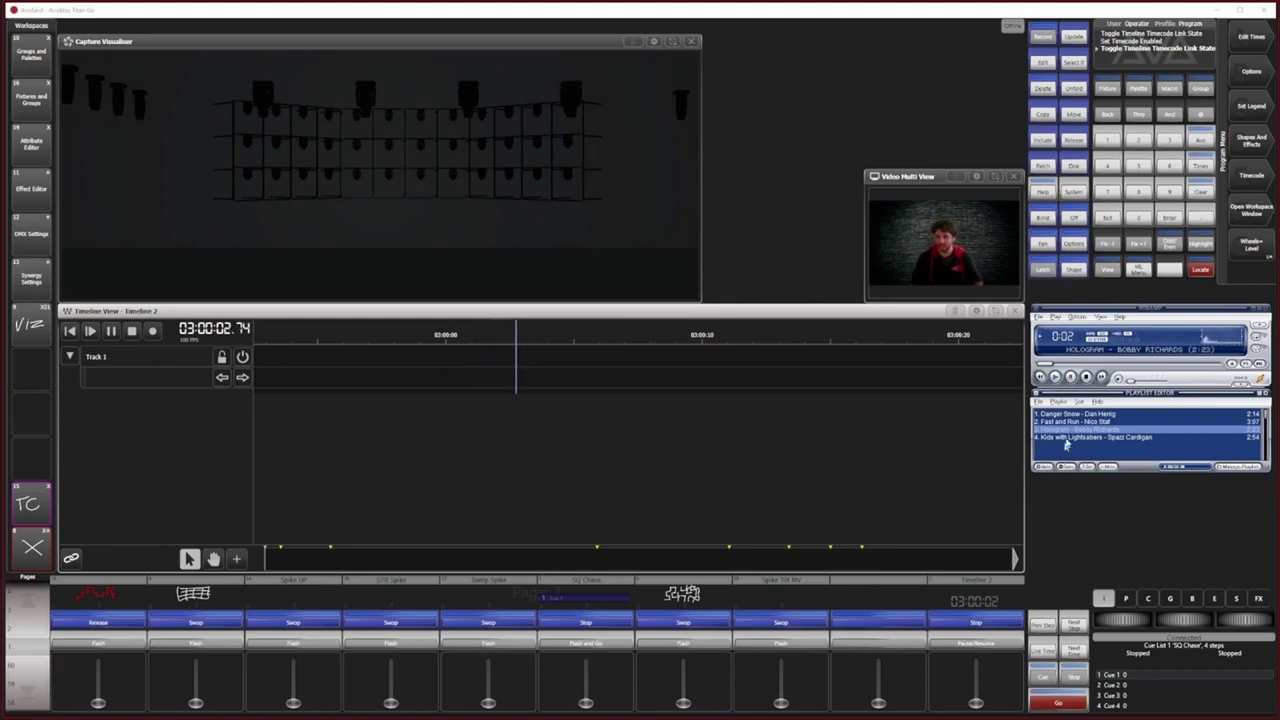
{"action": "double_click", "coordinate": [1085, 414]}
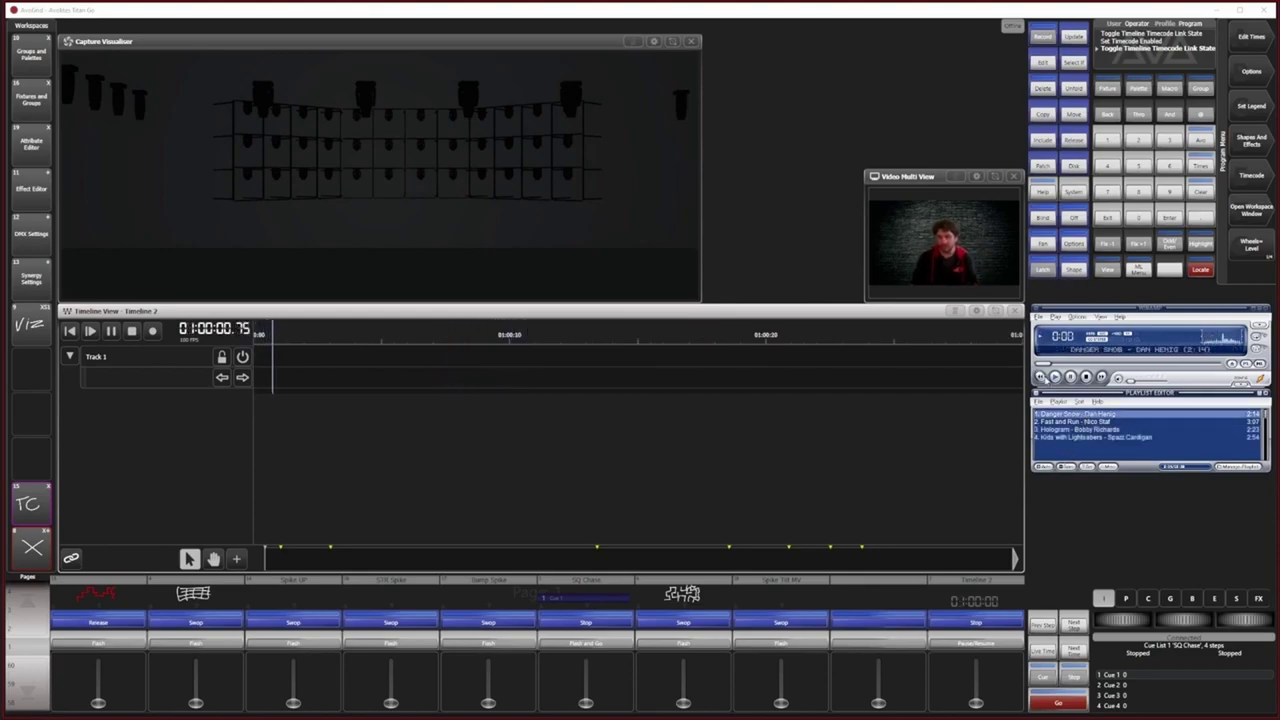
{"action": "left_click", "coordinate": [1086, 376]}
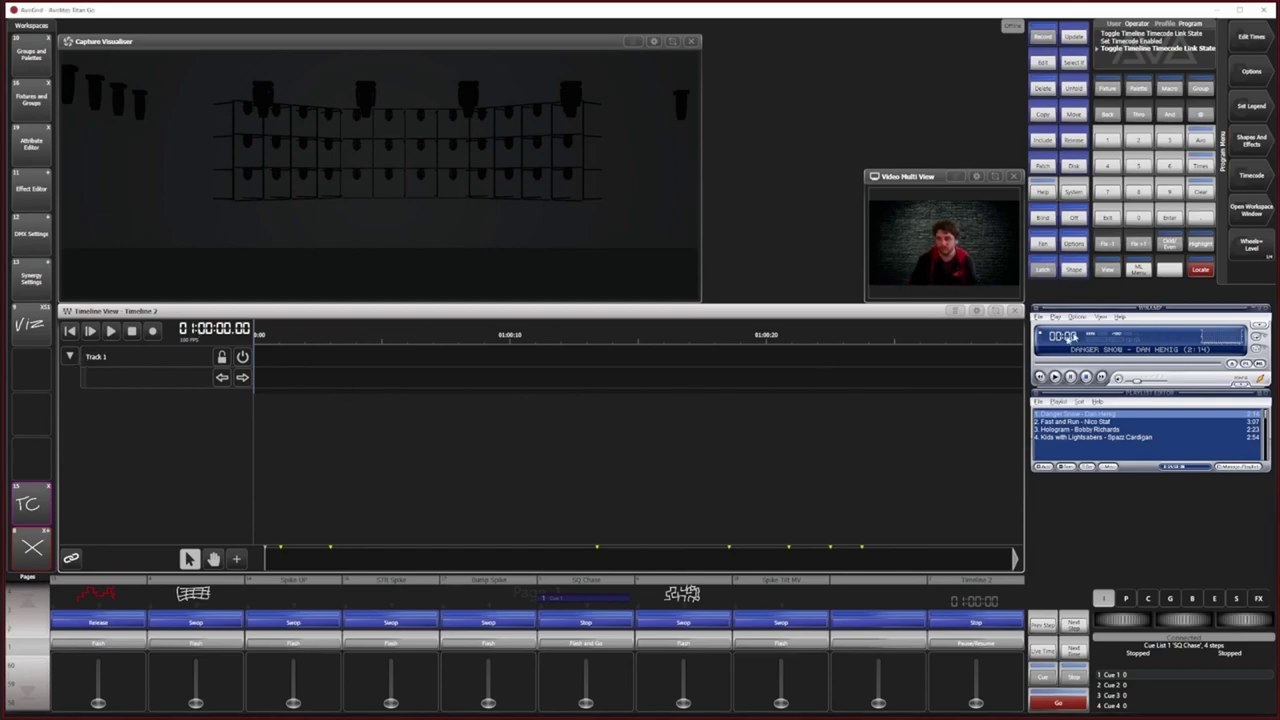
Step: Set Timeline 2's offset to -01:00:00.00 by subtracting a one-hour nudge, and test it with brief Danger Snow playback
{"action": "left_click", "coordinate": [1201, 168]}
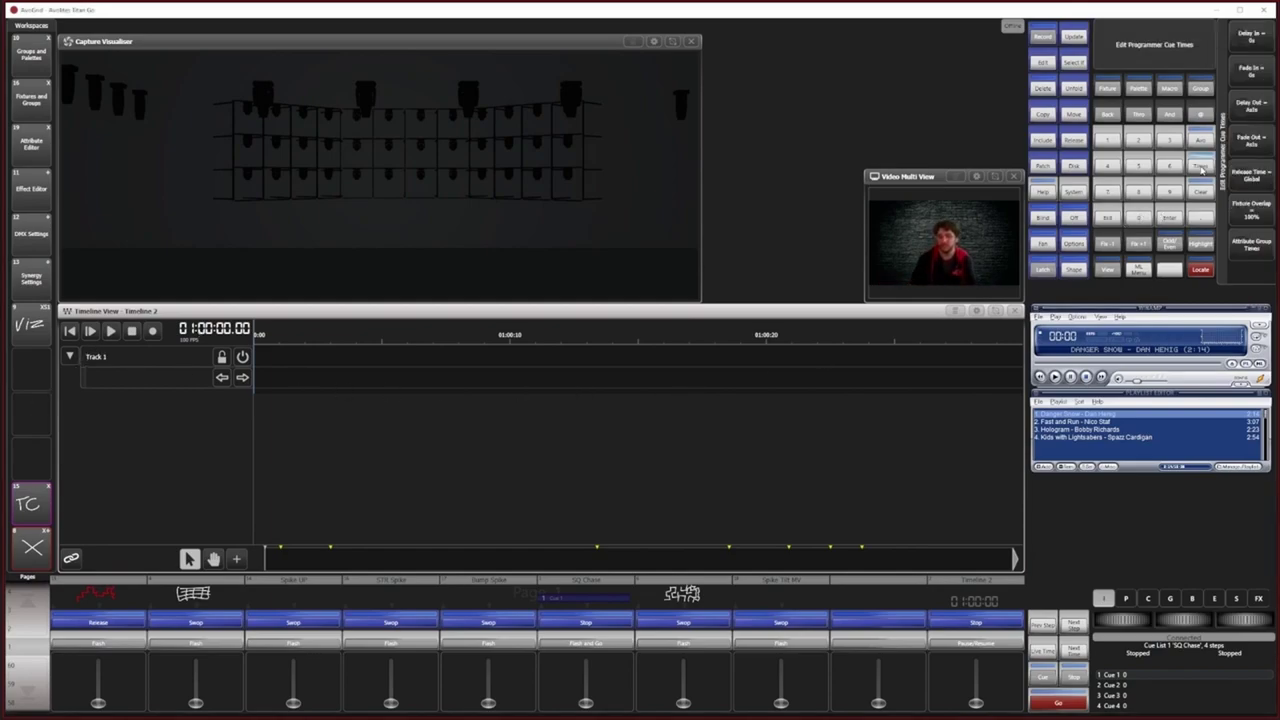
{"action": "left_click", "coordinate": [1003, 584]}
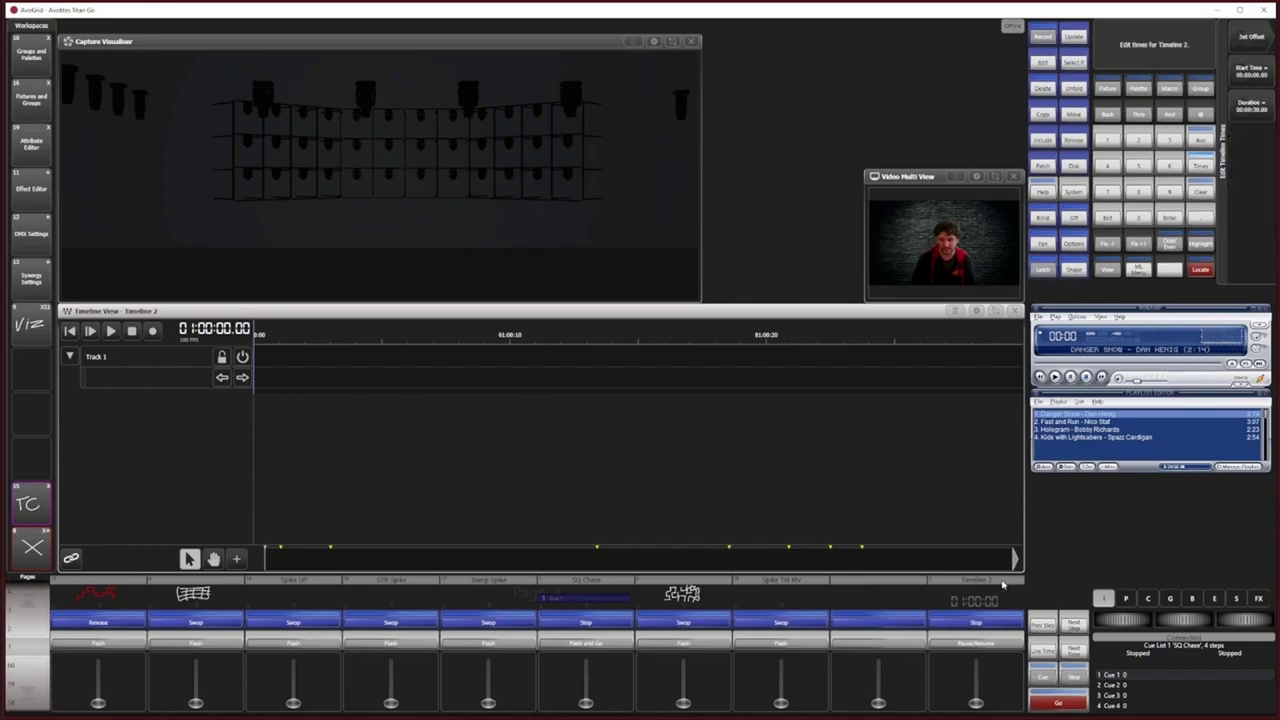
{"action": "left_click", "coordinate": [1253, 37]}
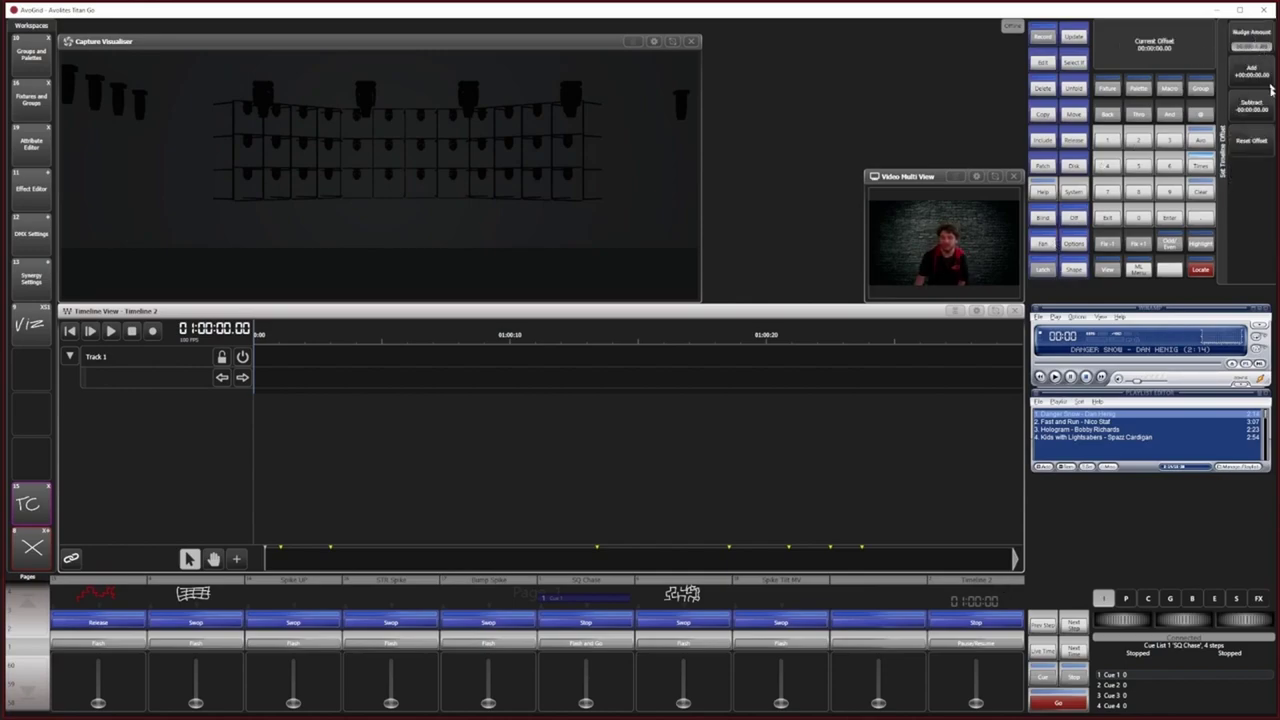
{"action": "left_click", "coordinate": [1244, 47]}
{"action": "left_click", "coordinate": [1257, 37]}
{"action": "left_click", "coordinate": [1256, 108]}
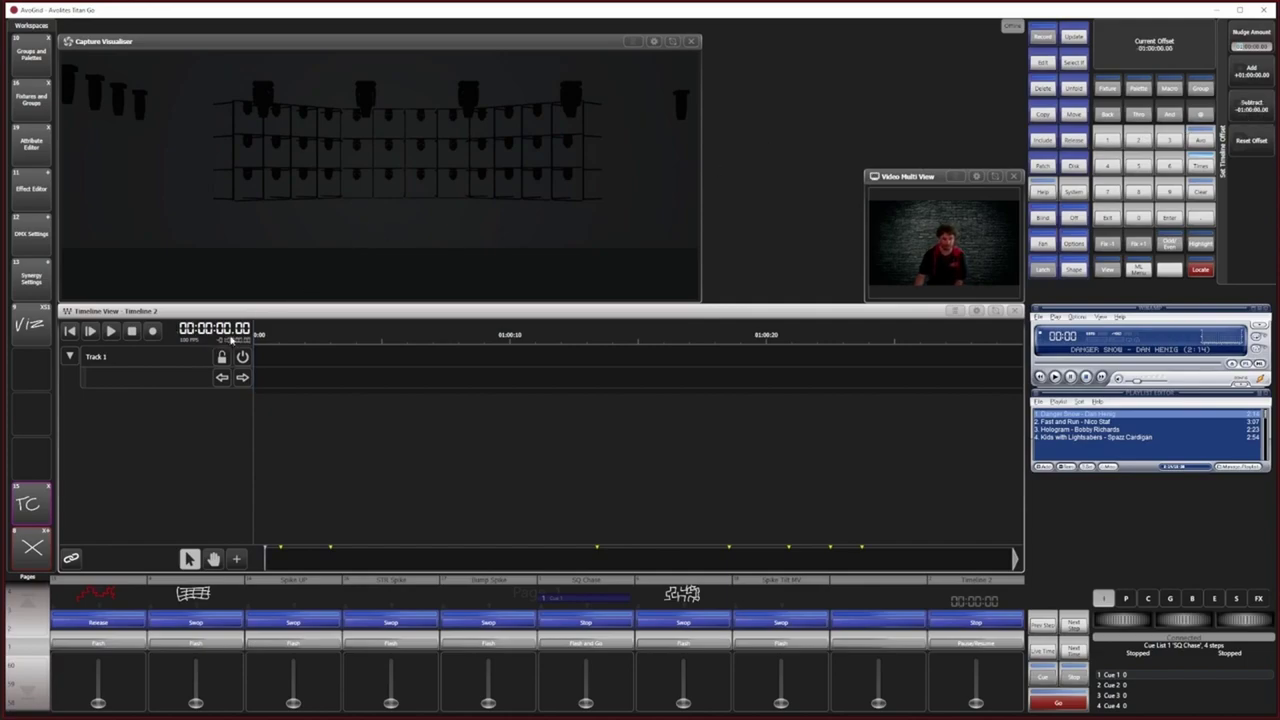
{"action": "left_click", "coordinate": [1056, 377]}
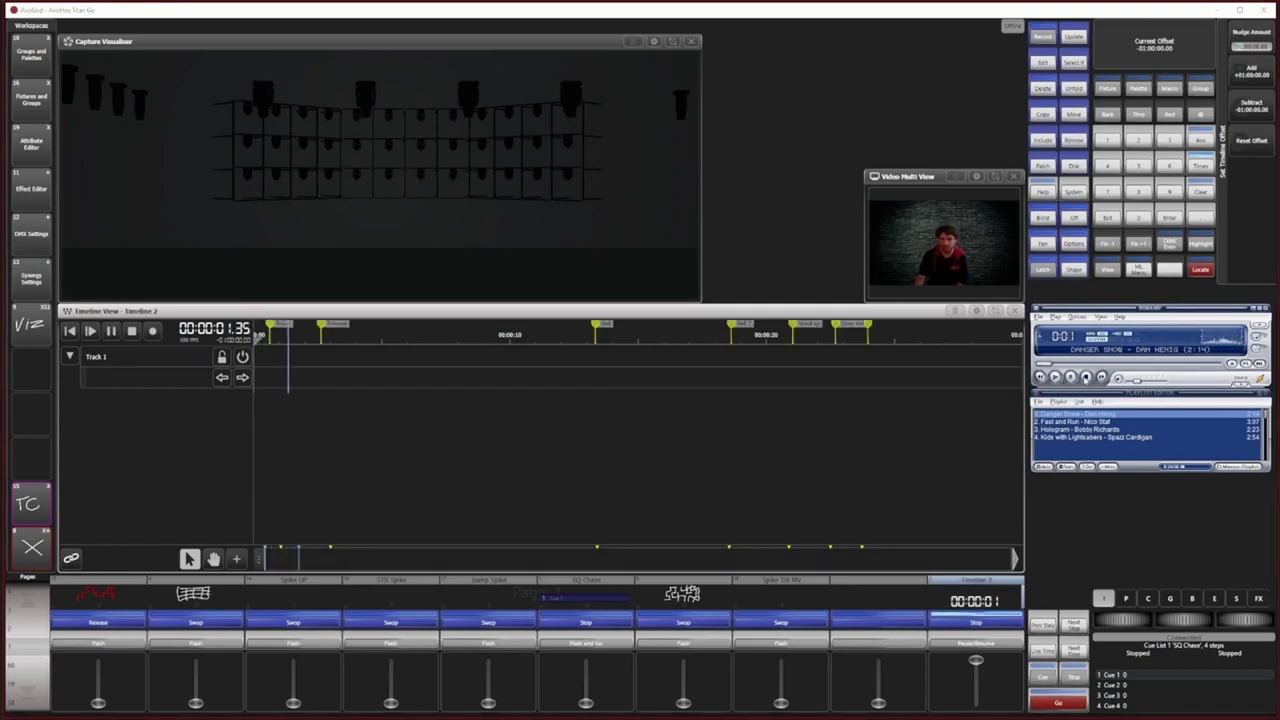
{"action": "left_click", "coordinate": [1086, 377]}
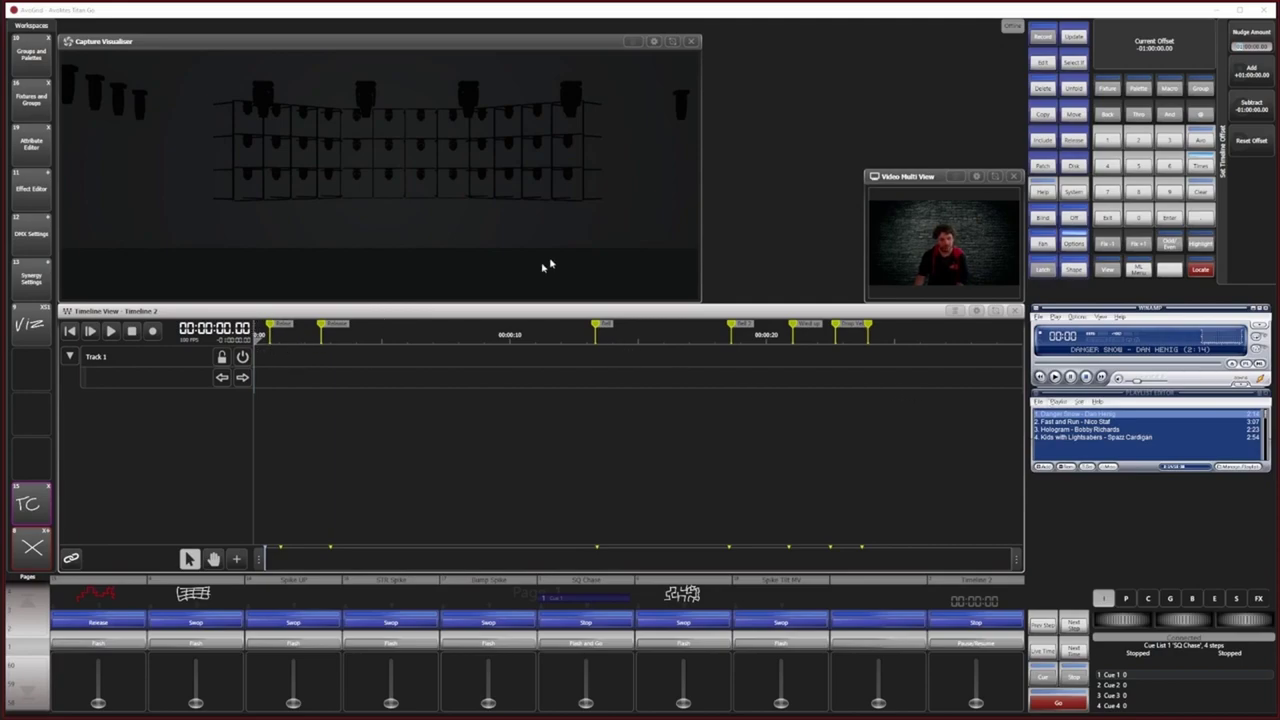
Step: Play Timeline 2 for a few seconds past the second marker, stop it and leave the timeline offset settings
{"action": "left_click", "coordinate": [110, 330]}
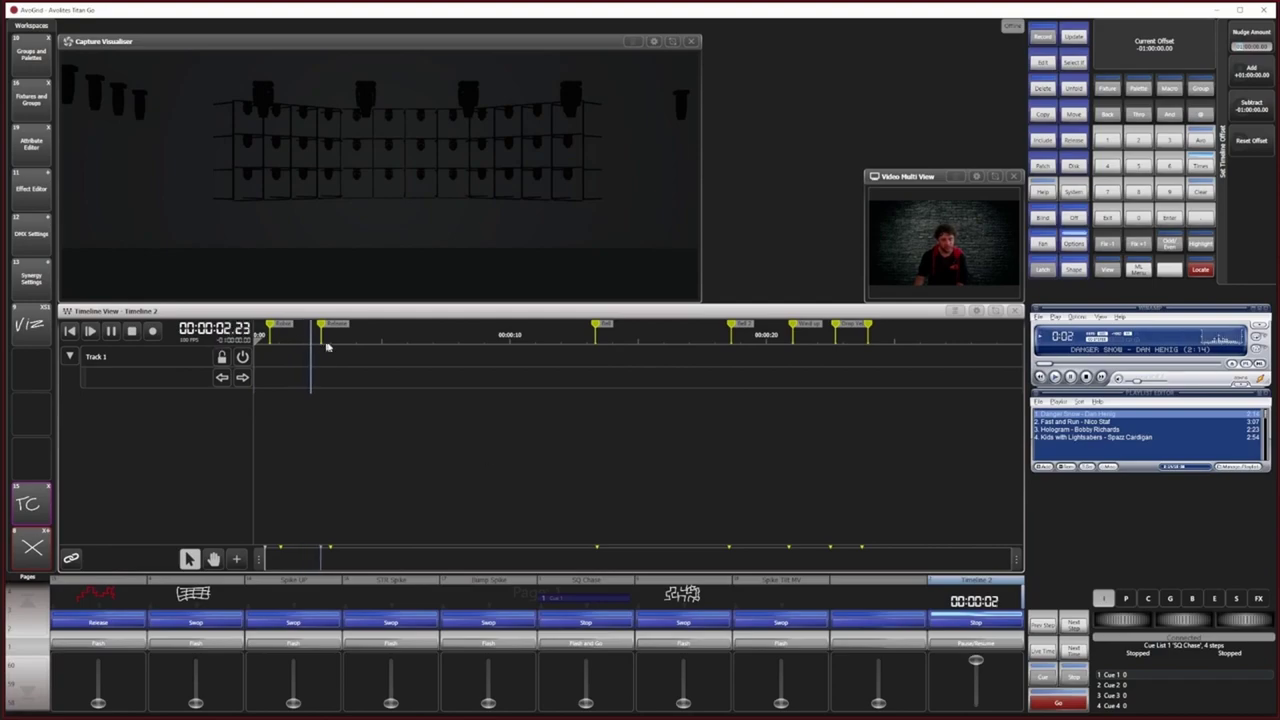
{"action": "left_click", "coordinate": [131, 331]}
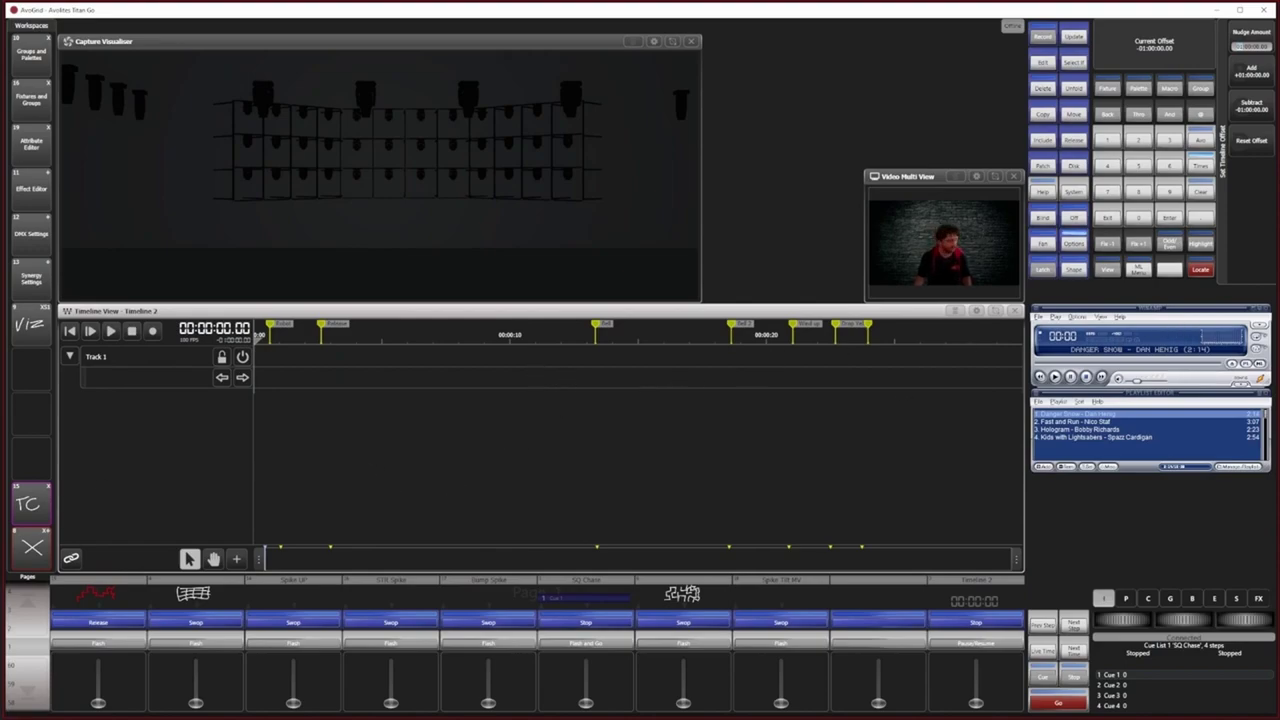
{"action": "left_click", "coordinate": [14, 497]}
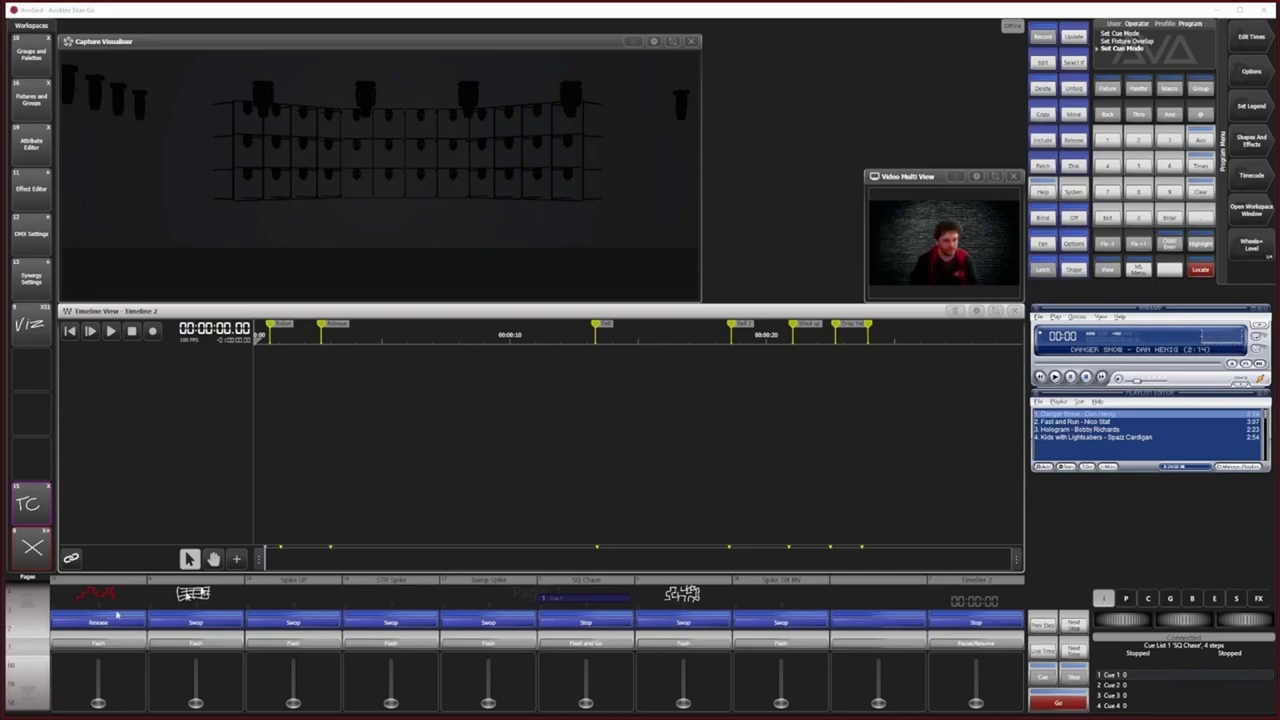
Step: Preview the red Cue 15 with its fader and set its cue fader mode to Mode 2 Fade to Fader
{"action": "mouse_move", "coordinate": [100, 702]}
{"action": "left_mouse_down"}
{"action": "mouse_move", "coordinate": [98, 677]}
{"action": "mouse_move", "coordinate": [98, 703]}
{"action": "left_mouse_up"}
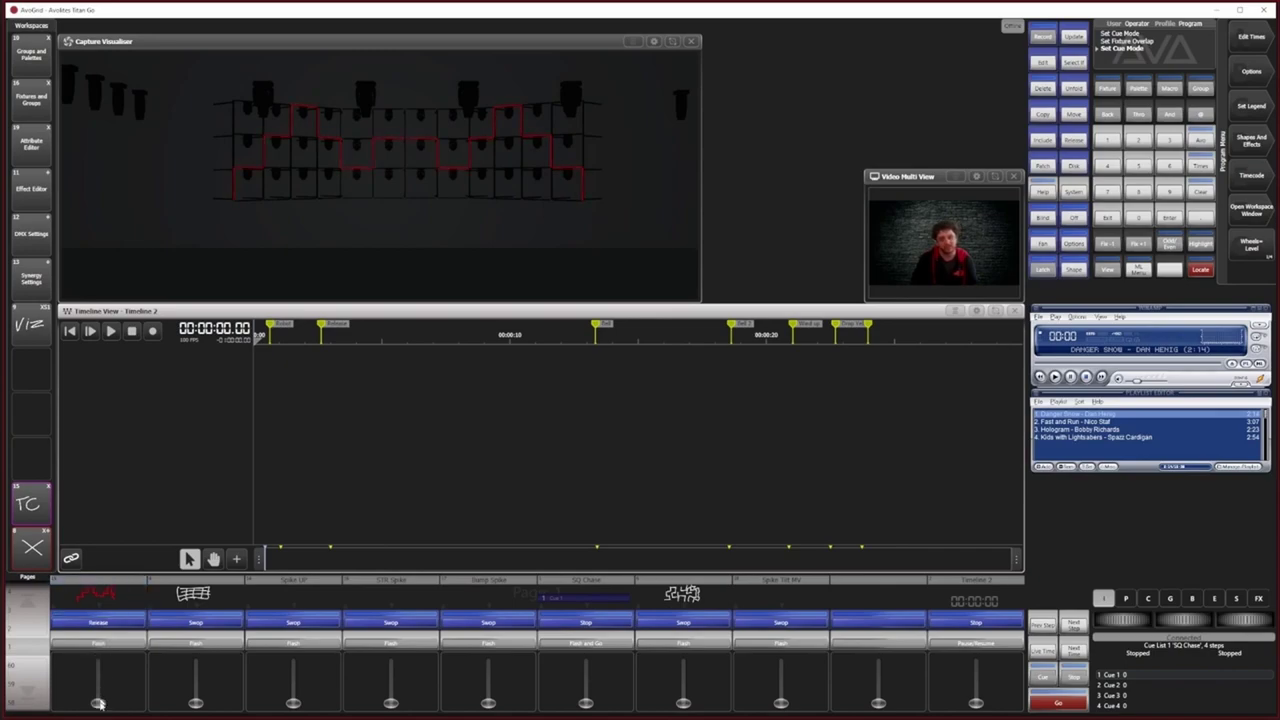
{"action": "left_click", "coordinate": [100, 603]}
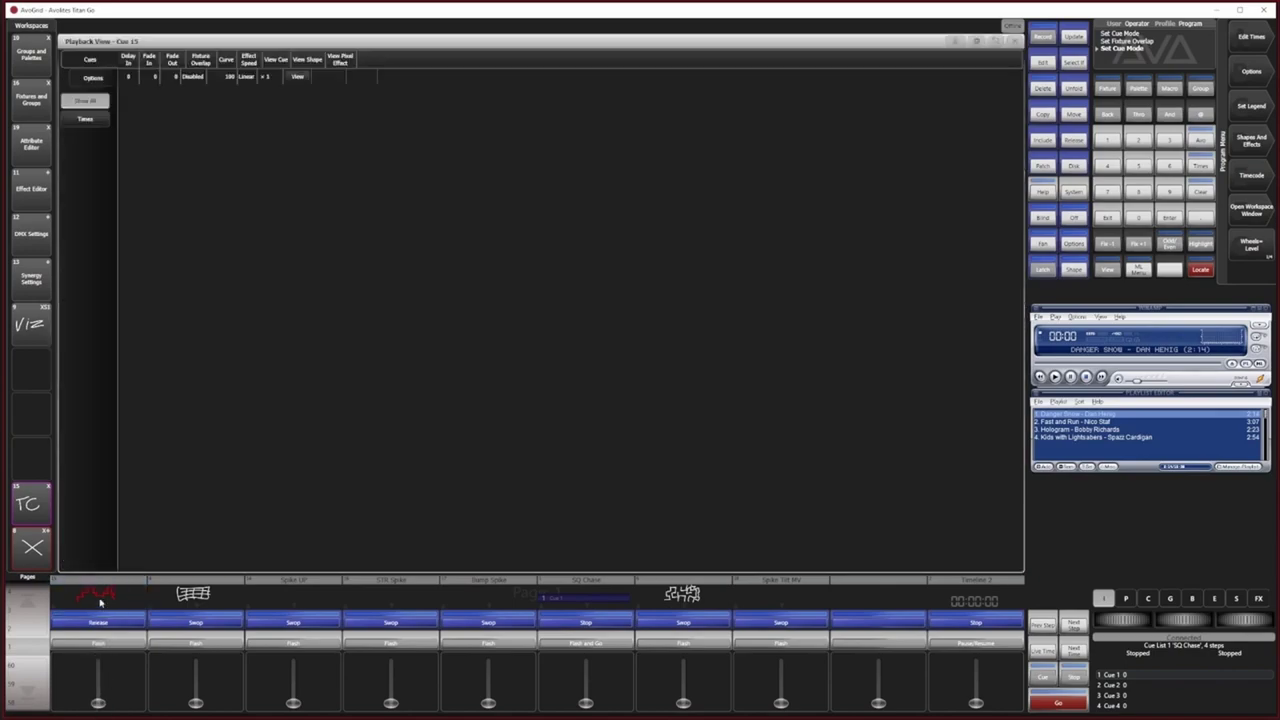
{"action": "left_click", "coordinate": [93, 79]}
{"action": "left_click", "coordinate": [218, 72]}
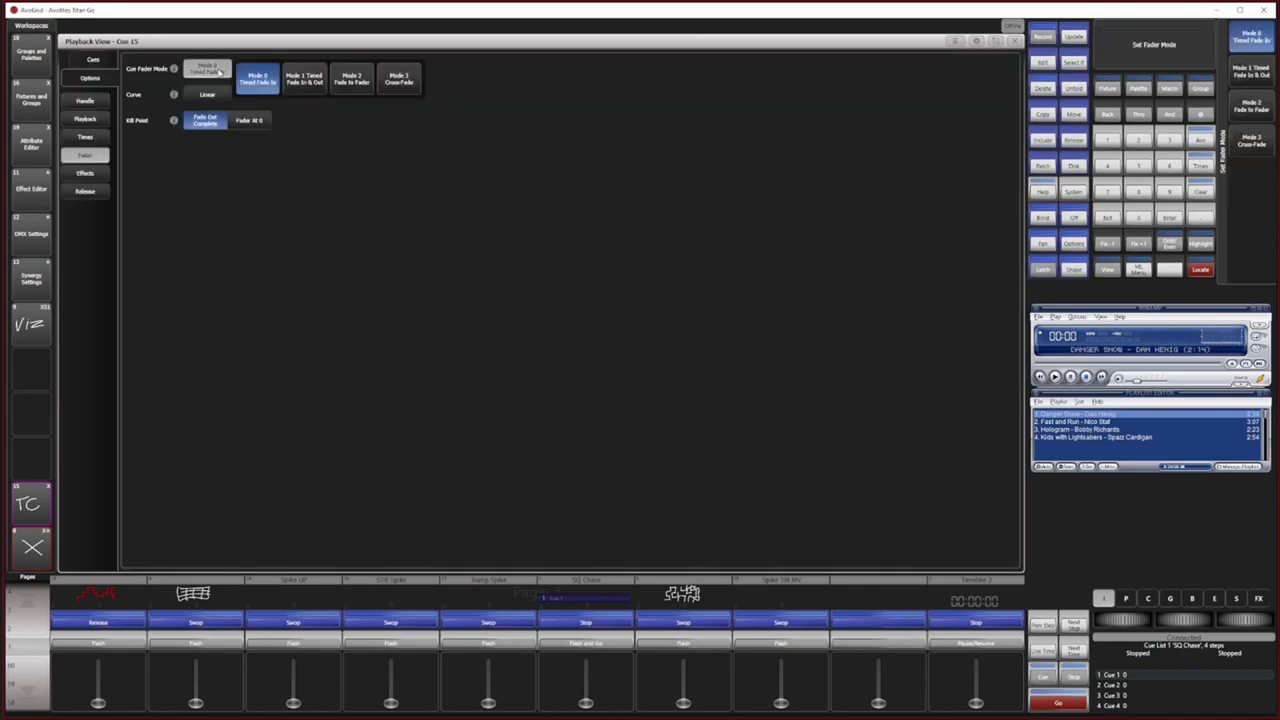
{"action": "left_click", "coordinate": [353, 80]}
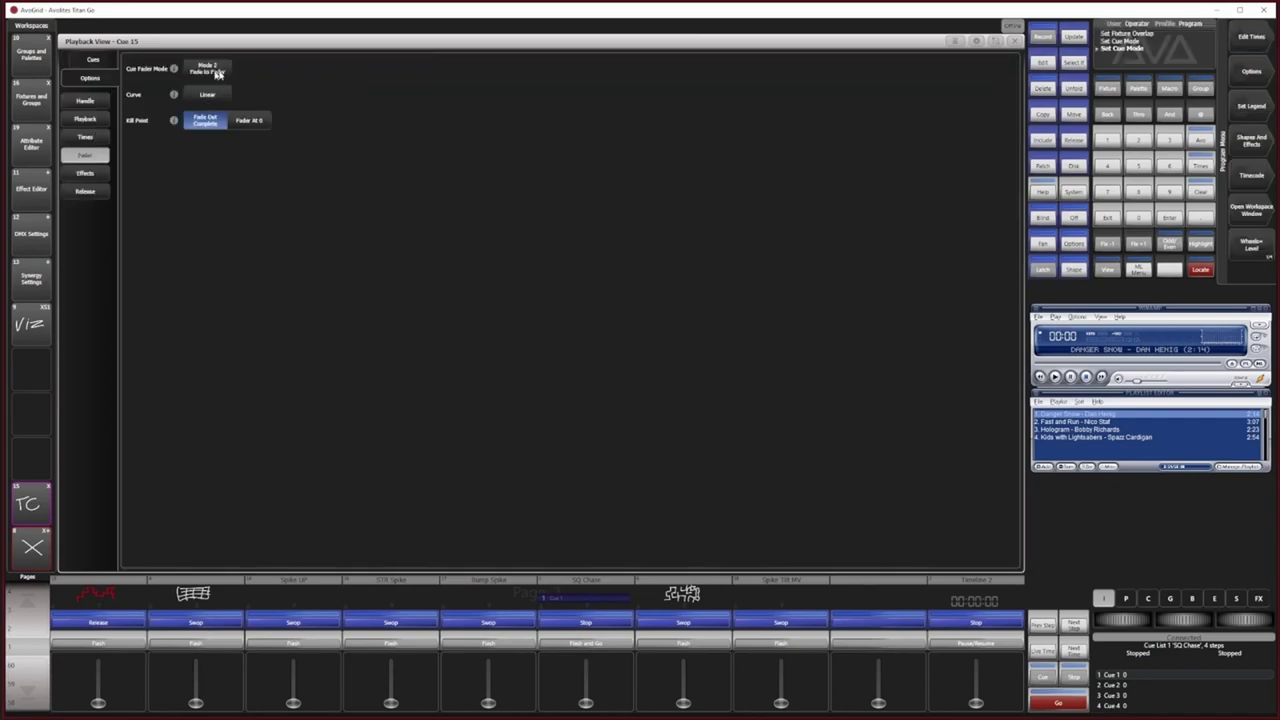
Step: Set Cue 15's fixture overlap to 0, close its Playback View and test the cue with its fader
{"action": "left_click", "coordinate": [91, 64]}
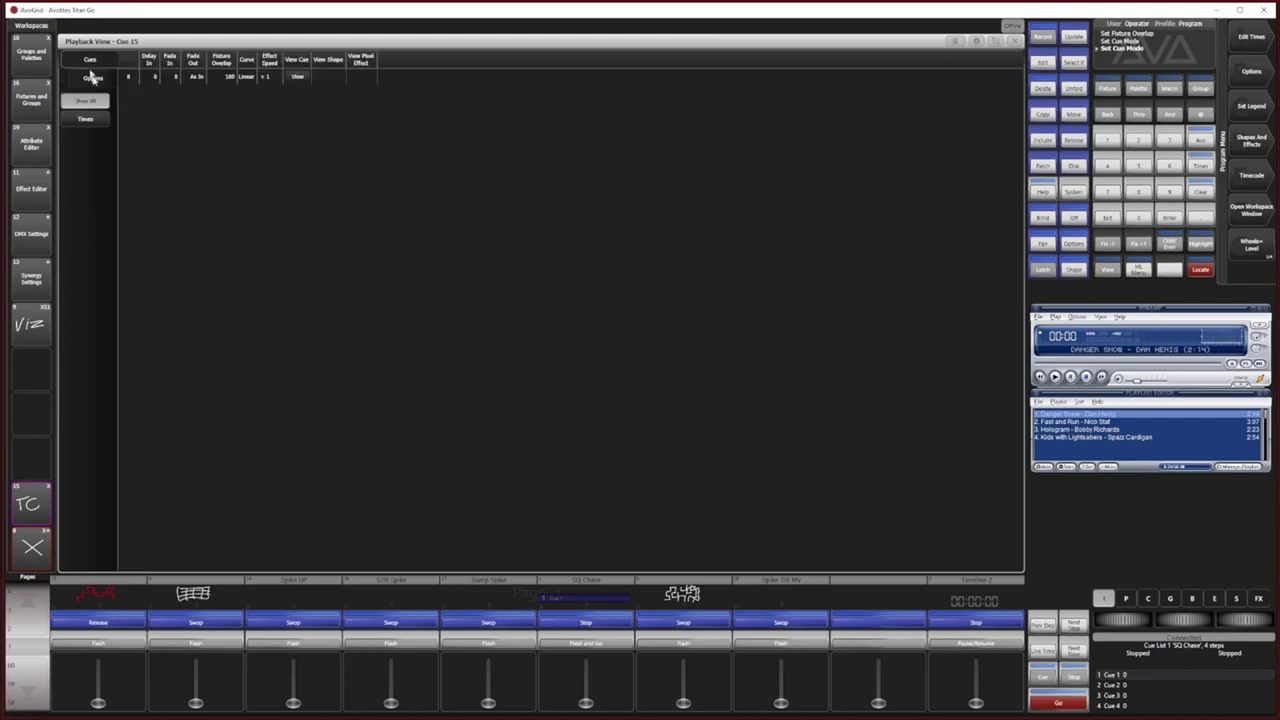
{"action": "left_click", "coordinate": [223, 78]}
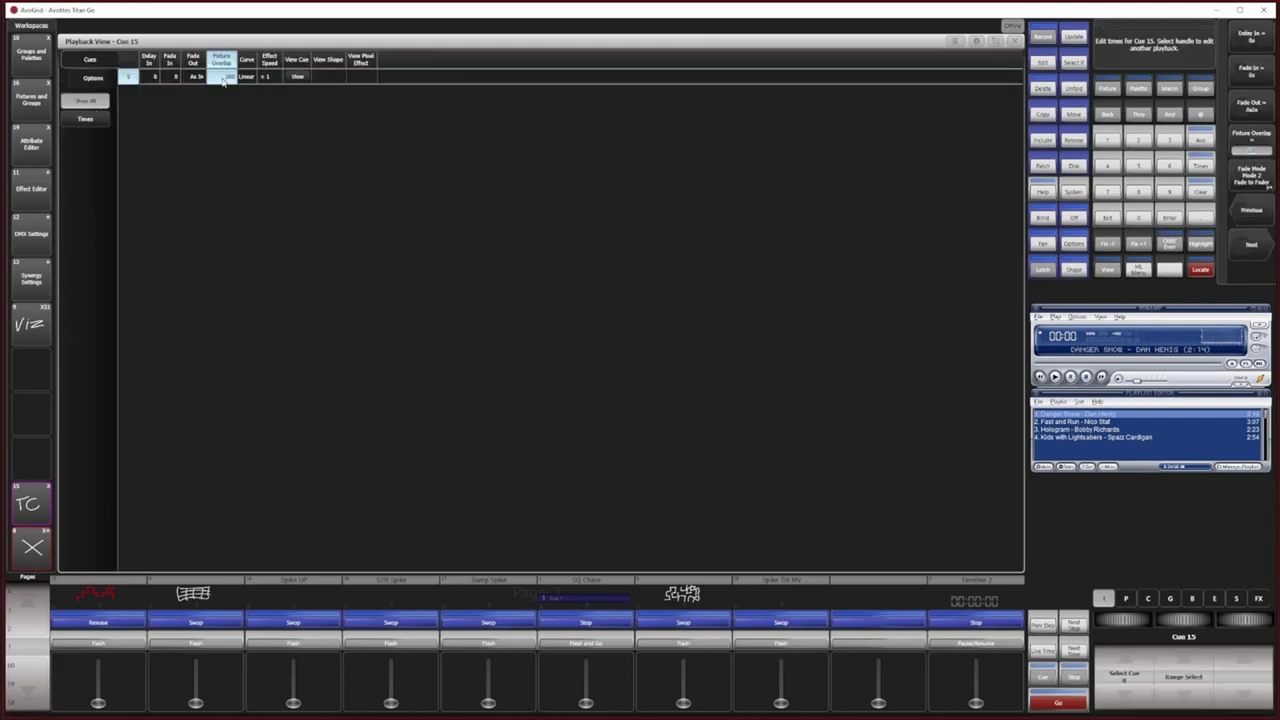
{"action": "key", "text": "Return"}
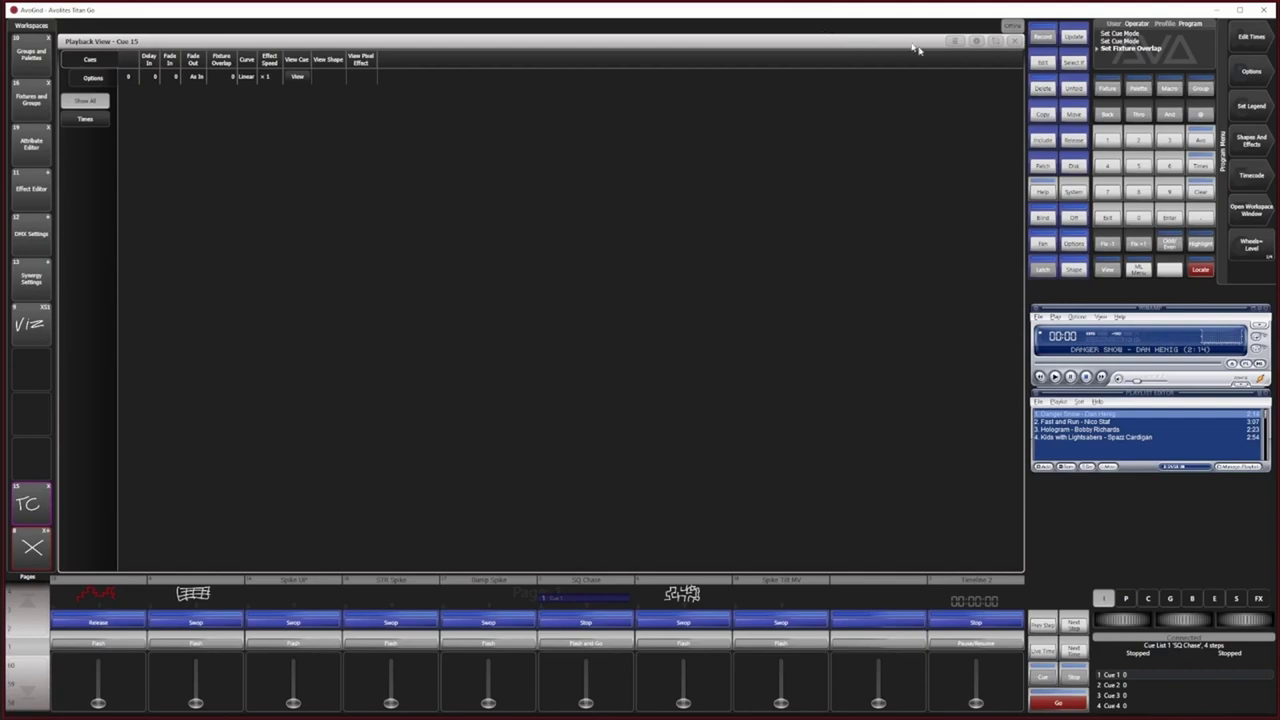
{"action": "left_click", "coordinate": [1011, 41]}
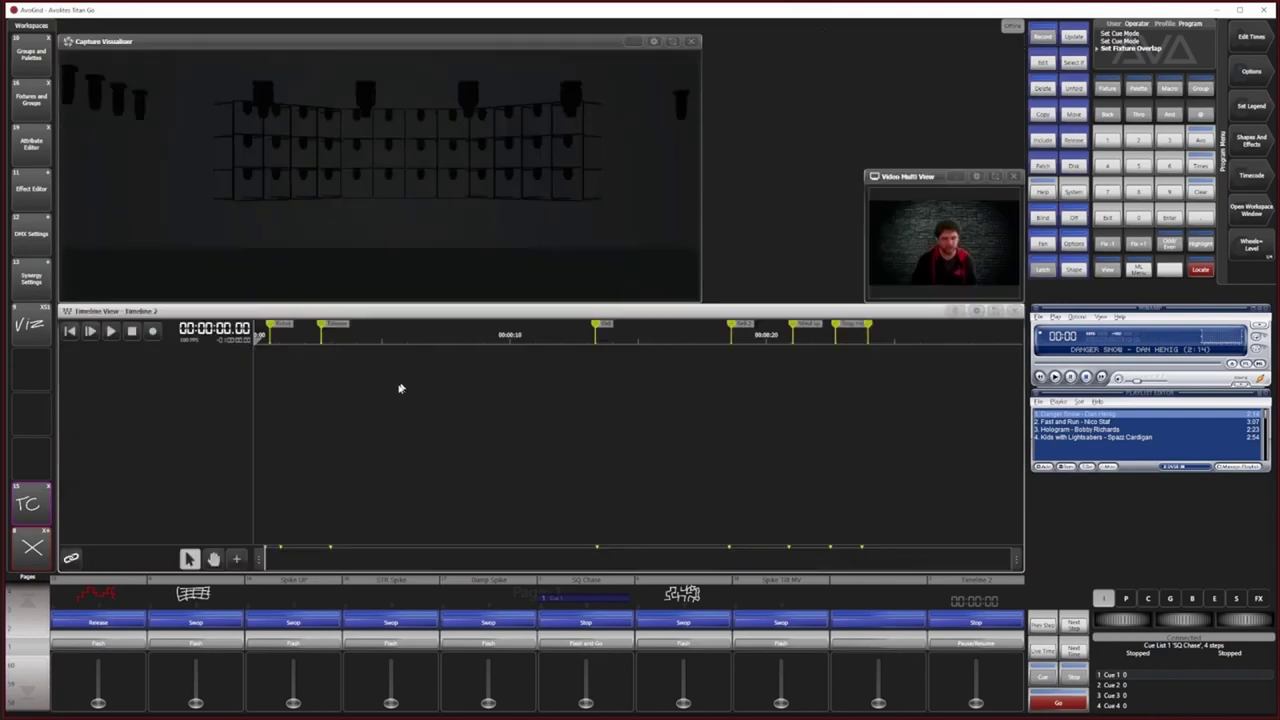
{"action": "mouse_move", "coordinate": [101, 707]}
{"action": "left_mouse_down"}
{"action": "mouse_move", "coordinate": [97, 660]}
{"action": "mouse_move", "coordinate": [96, 702]}
{"action": "mouse_move", "coordinate": [108, 697]}
{"action": "mouse_move", "coordinate": [97, 668]}
{"action": "mouse_move", "coordinate": [97, 706]}
{"action": "left_mouse_up"}
Step: Live record Cue 15's fader being raised and lowered between the first two markers onto Track 1, and stop playback
{"action": "left_click", "coordinate": [152, 331]}
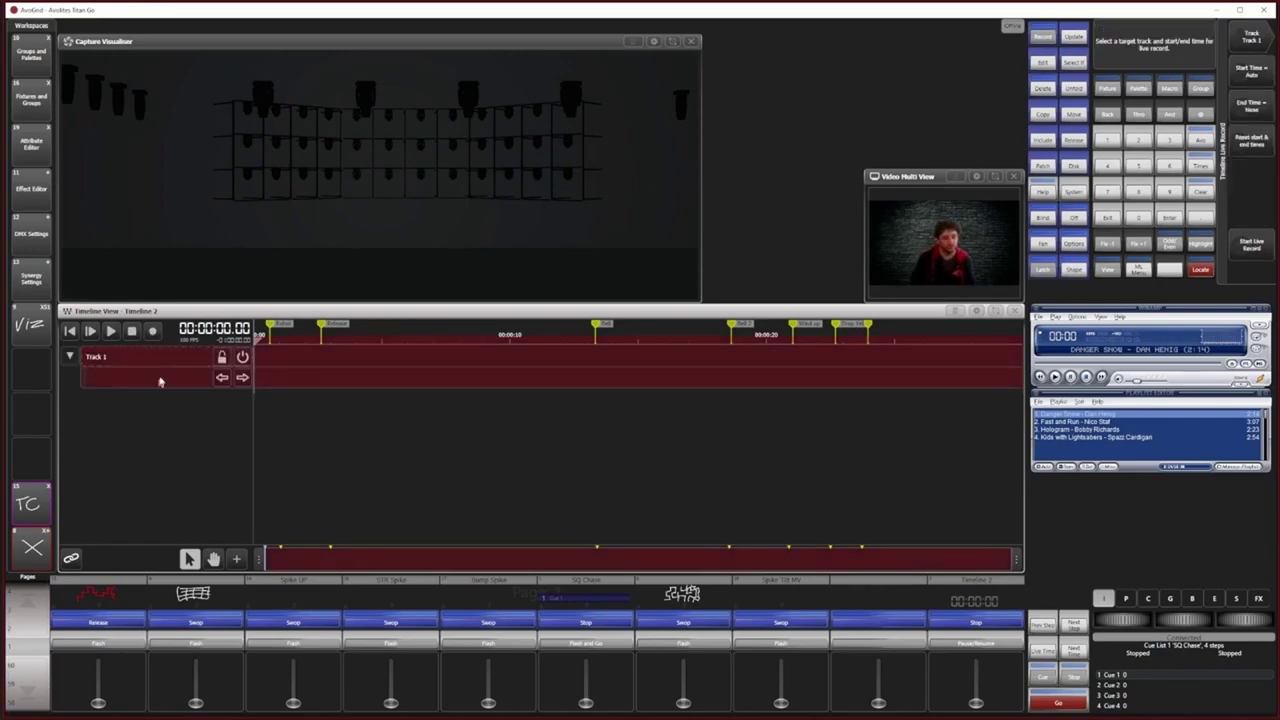
{"action": "left_click", "coordinate": [163, 362]}
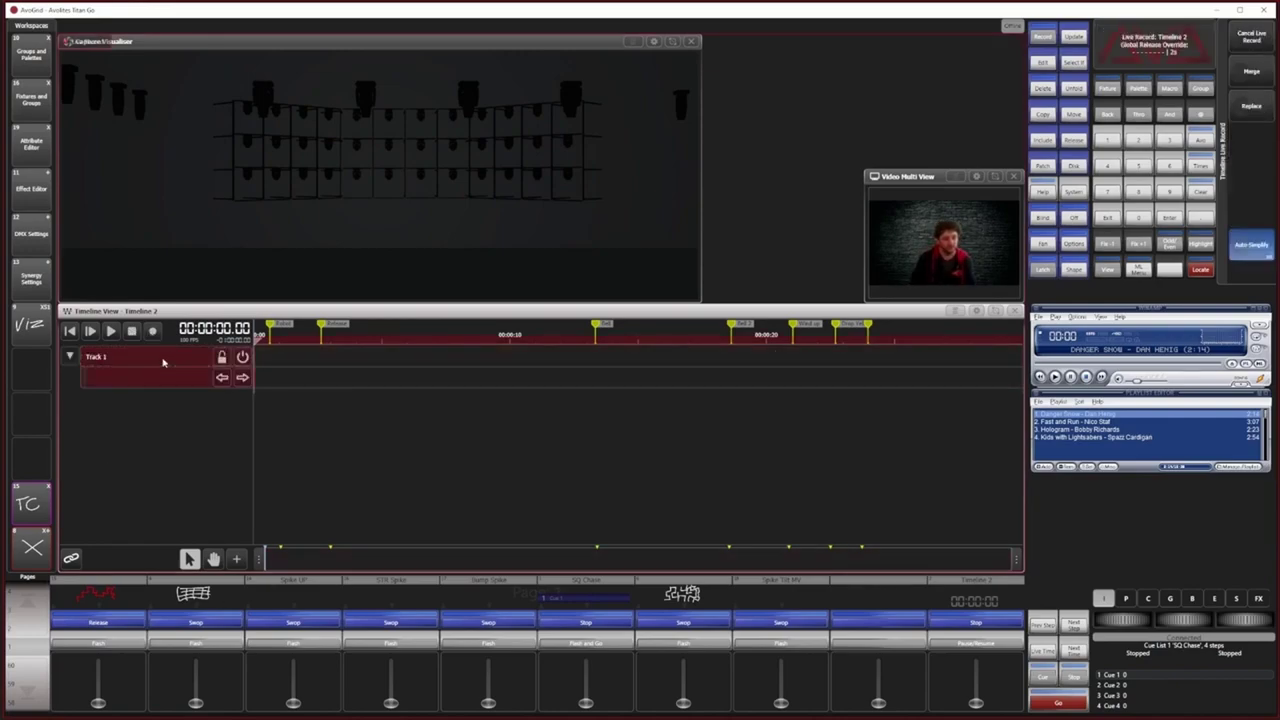
{"action": "left_click", "coordinate": [110, 332]}
{"action": "mouse_move", "coordinate": [97, 702]}
{"action": "left_mouse_down"}
{"action": "mouse_move", "coordinate": [97, 658]}
{"action": "mouse_move", "coordinate": [97, 702]}
{"action": "left_mouse_up"}
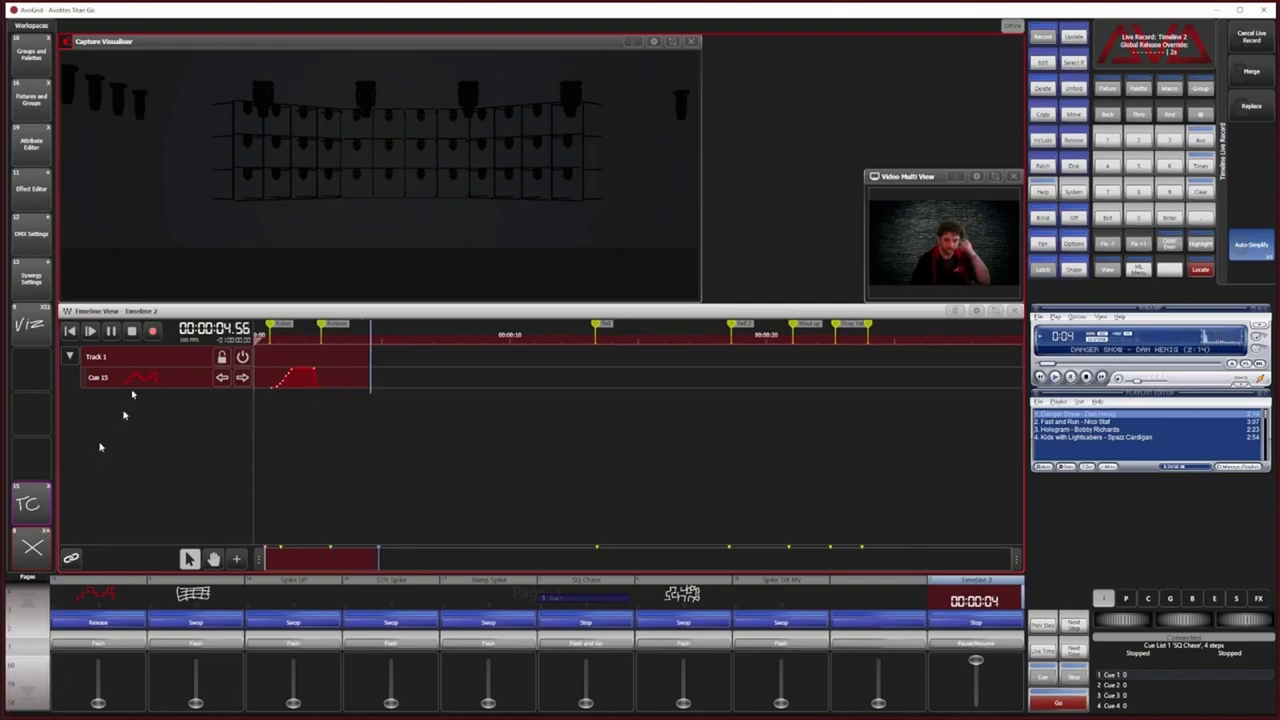
{"action": "left_click", "coordinate": [132, 332]}
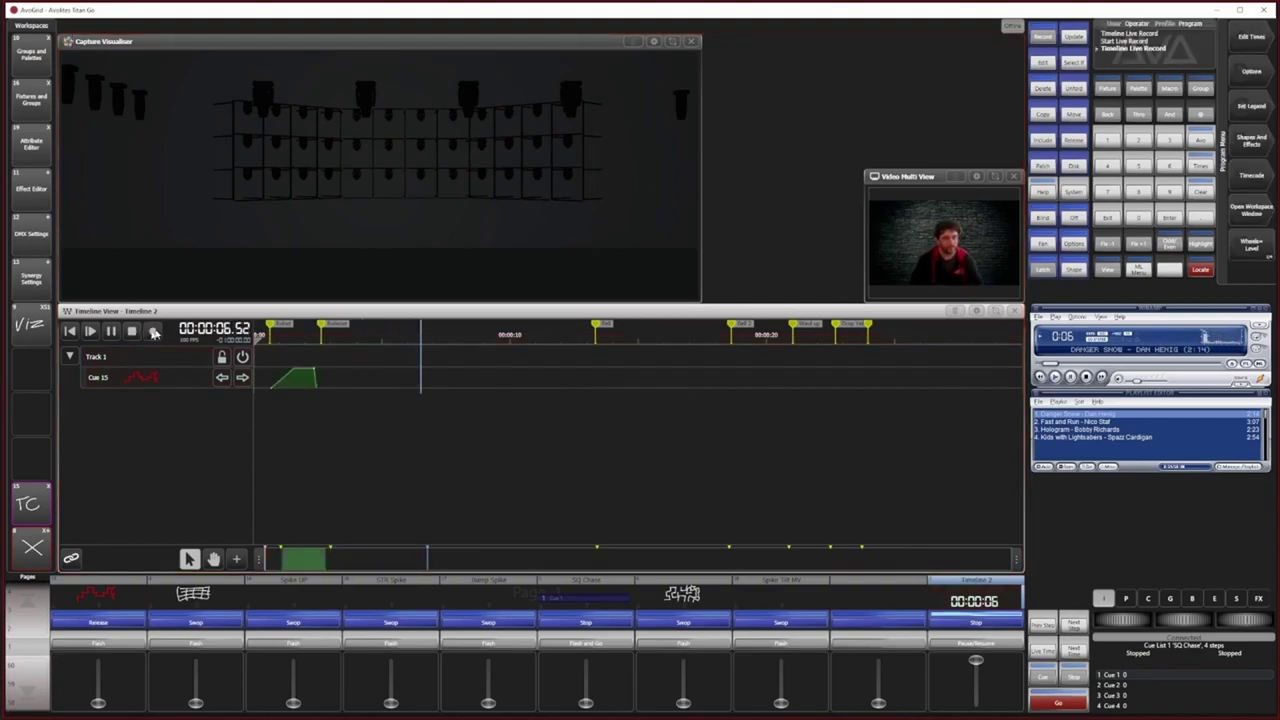
{"action": "left_click", "coordinate": [132, 332]}
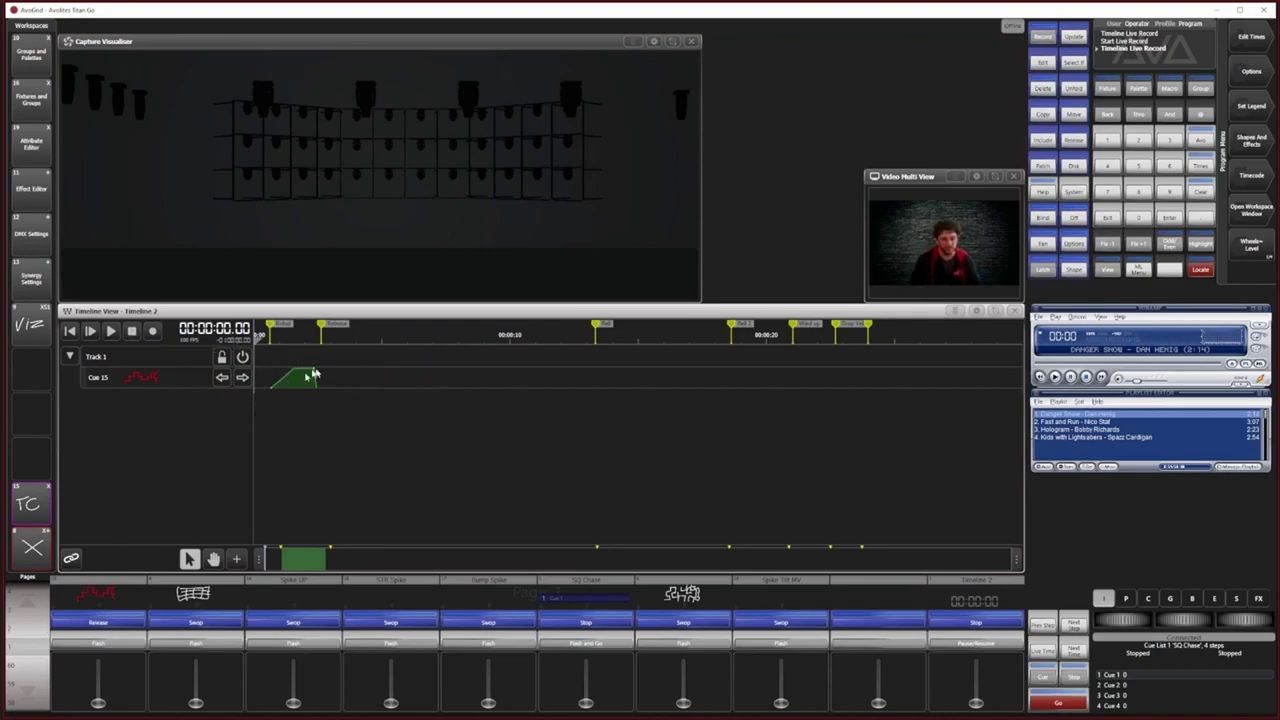
Step: Examine Cue 15's playback settings and the recorded fade-in and fade-out events on its timeline row
{"action": "double_click", "coordinate": [189, 380]}
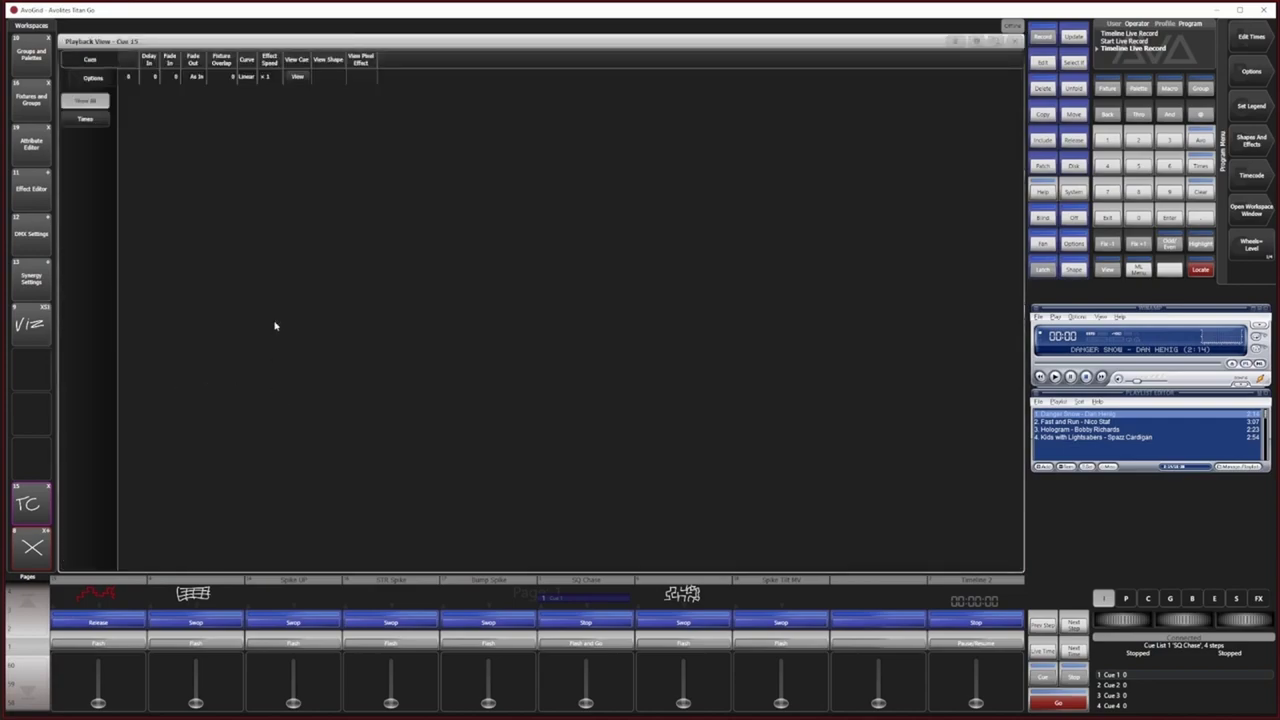
{"action": "left_click", "coordinate": [1014, 41]}
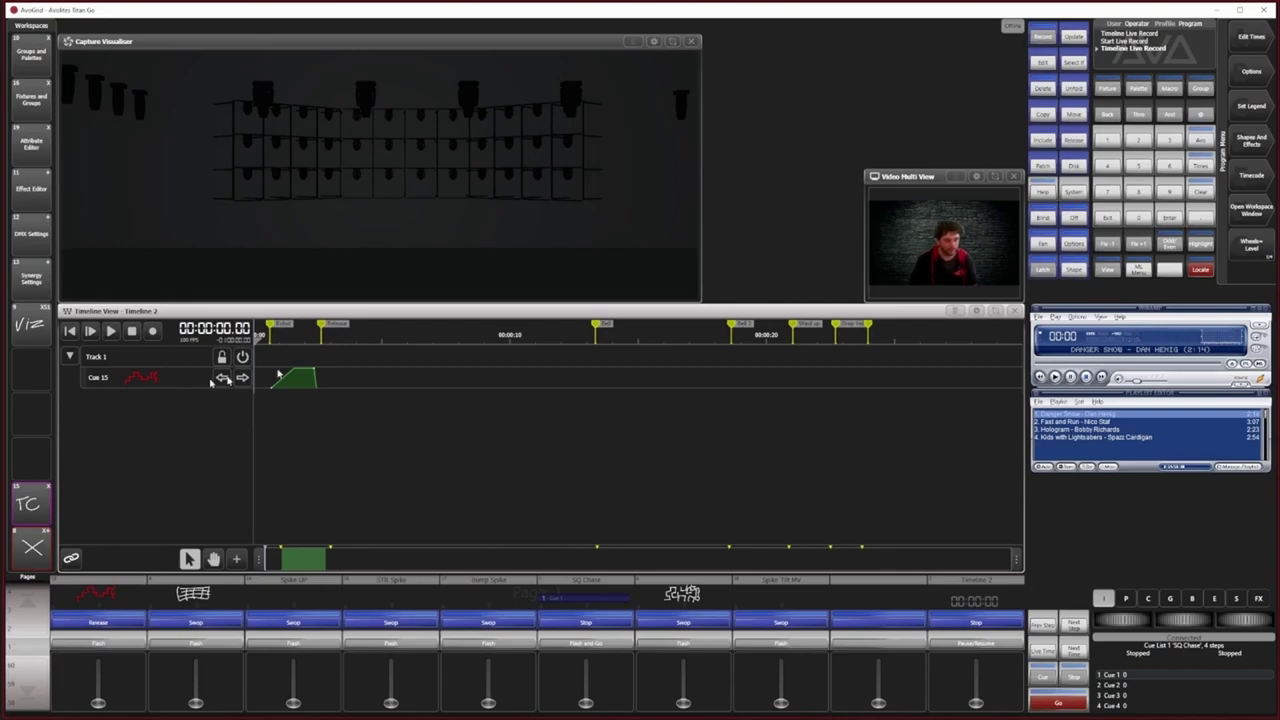
{"action": "left_click", "coordinate": [272, 389]}
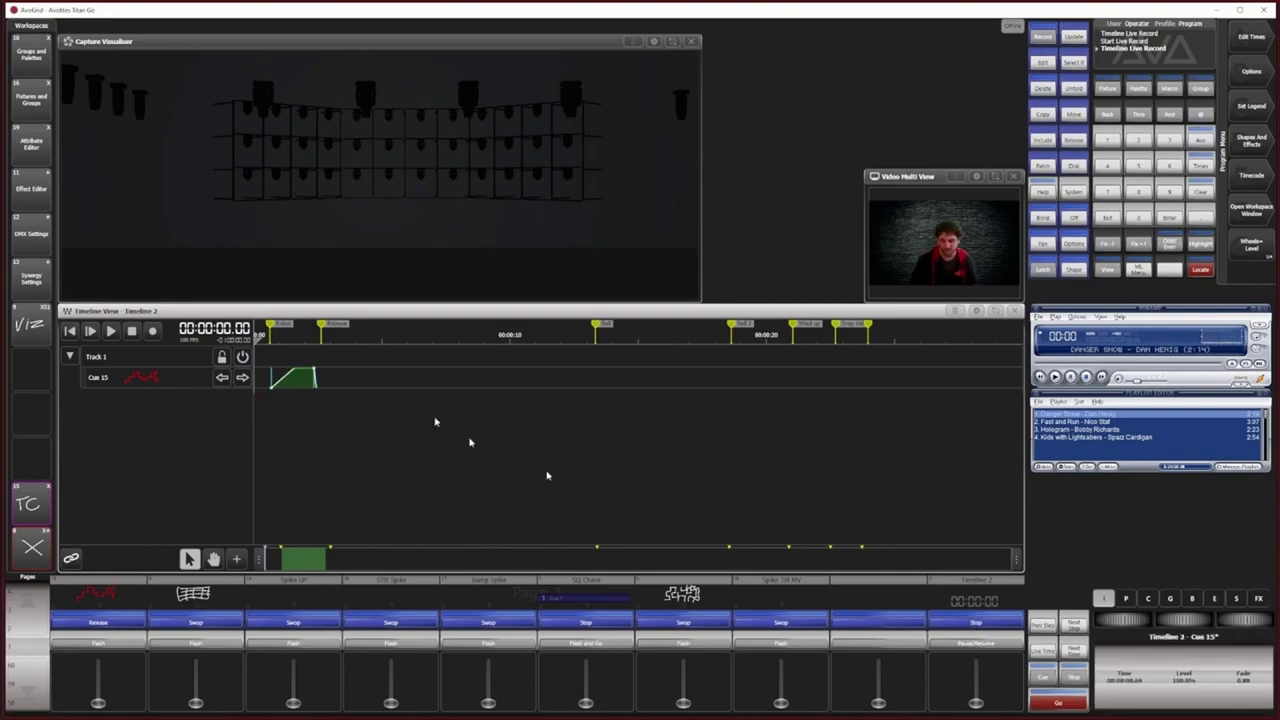
{"action": "left_click", "coordinate": [327, 370]}
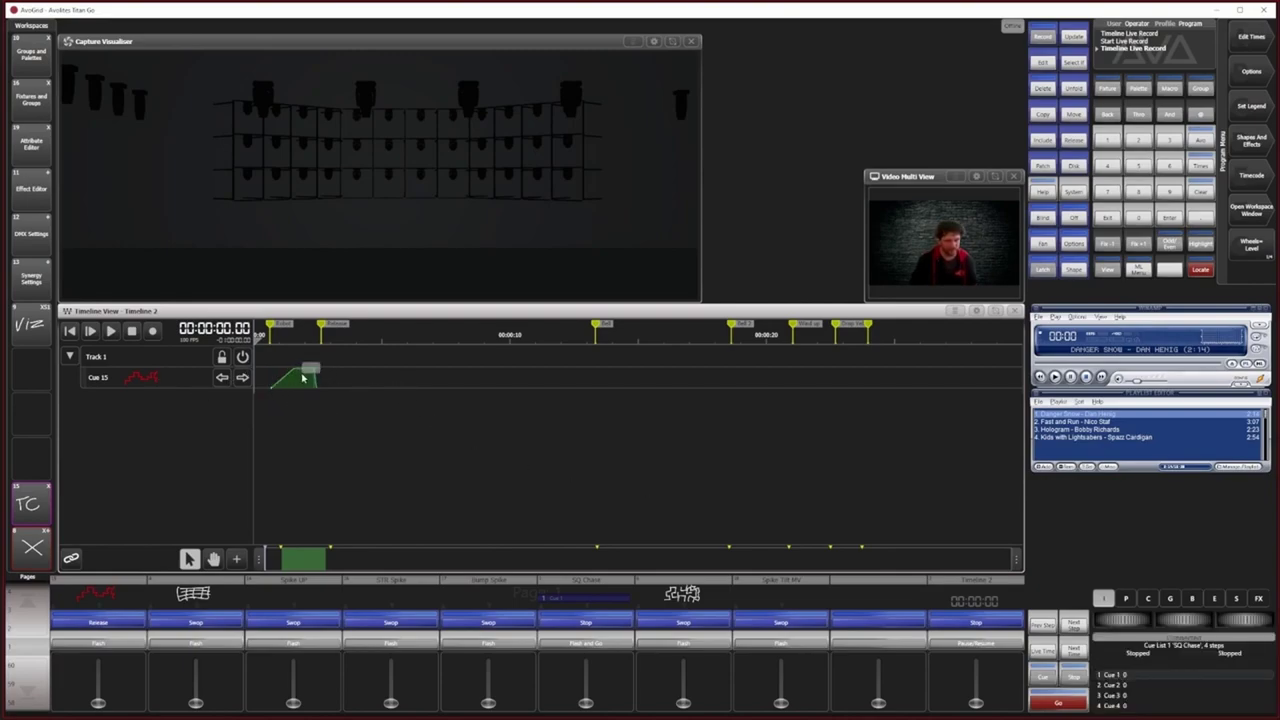
{"action": "left_click", "coordinate": [274, 382]}
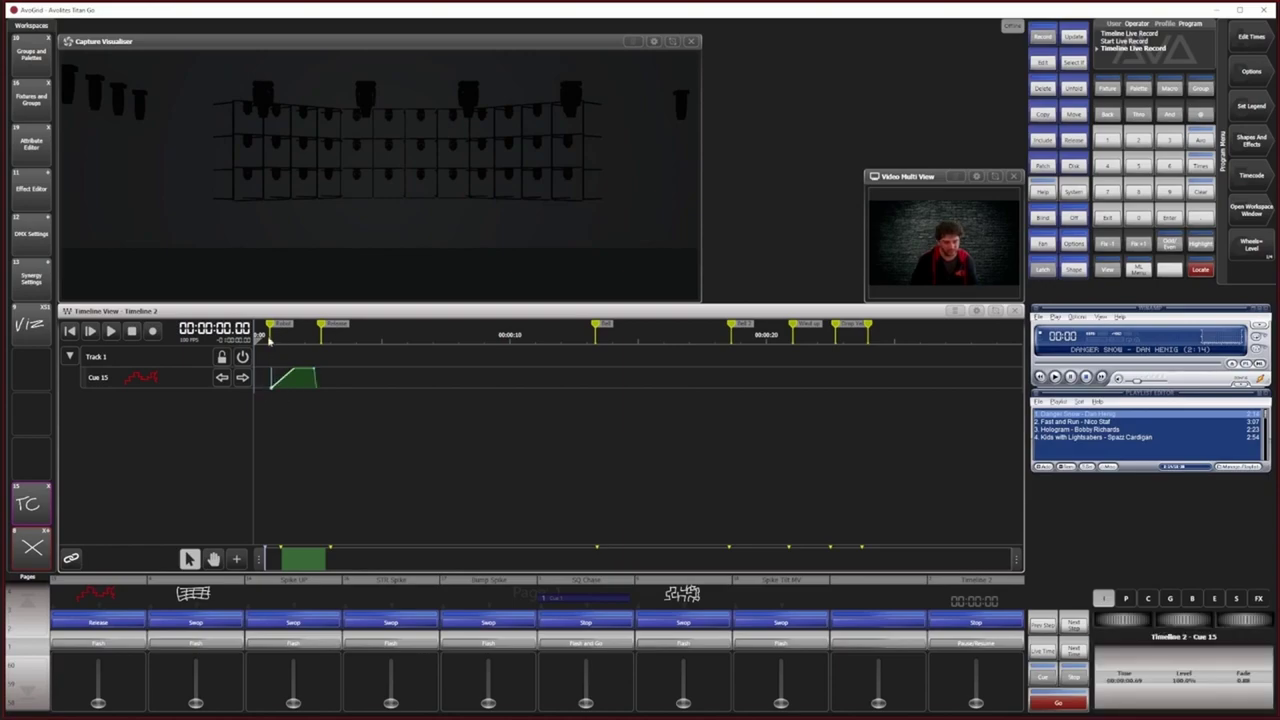
{"action": "left_click", "coordinate": [331, 363]}
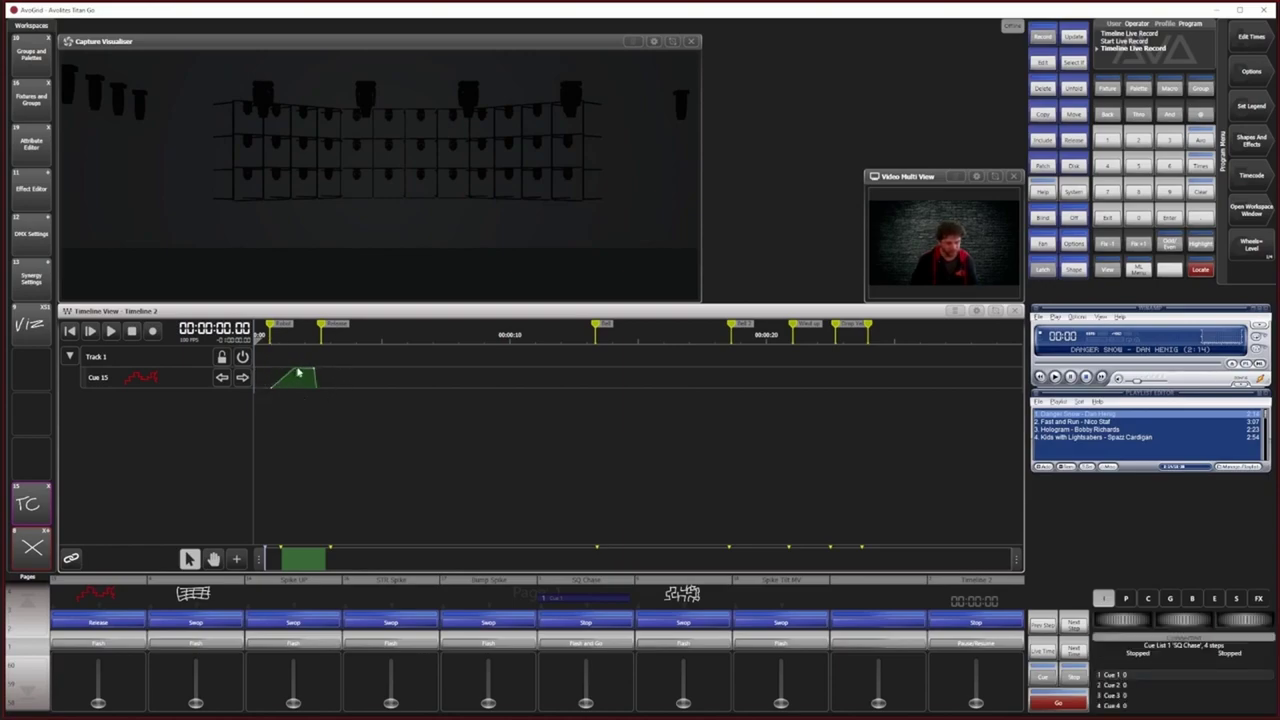
Step: Place the timeline cursor at the second marker and move Cue 15's fade-out event to that time
{"action": "left_click", "coordinate": [310, 374]}
{"action": "left_click", "coordinate": [322, 345]}
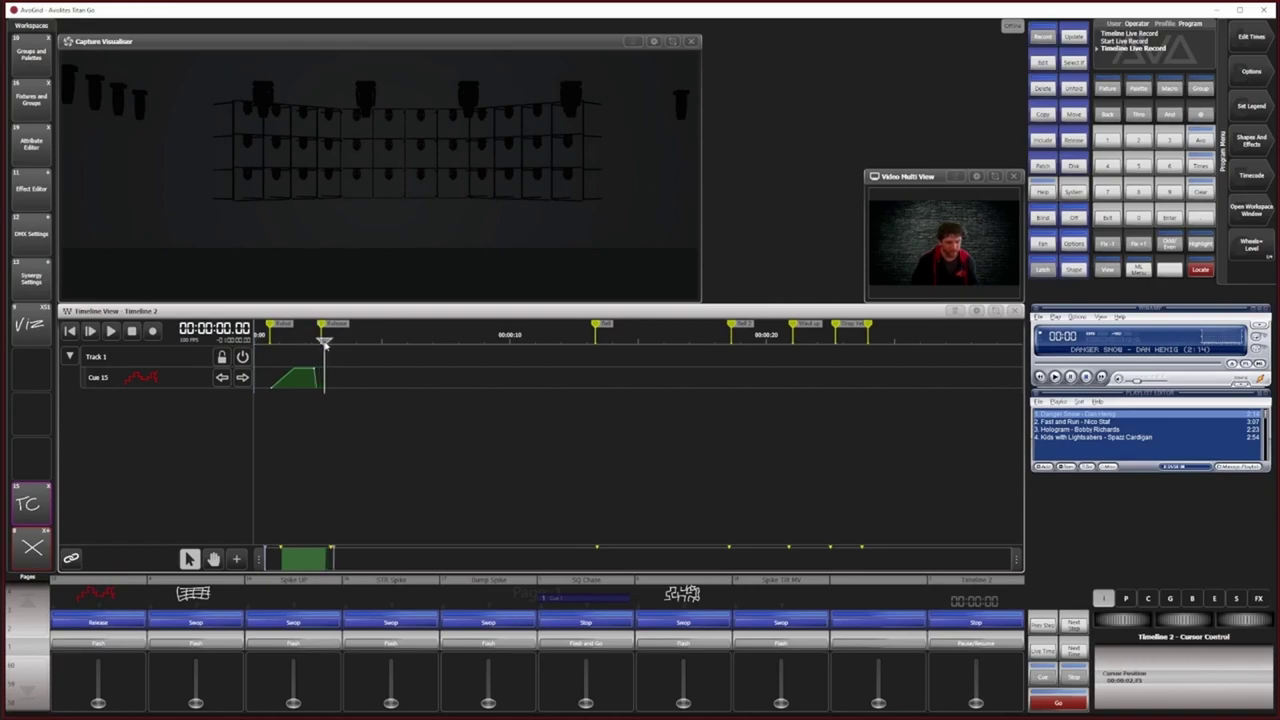
{"action": "left_click", "coordinate": [310, 375]}
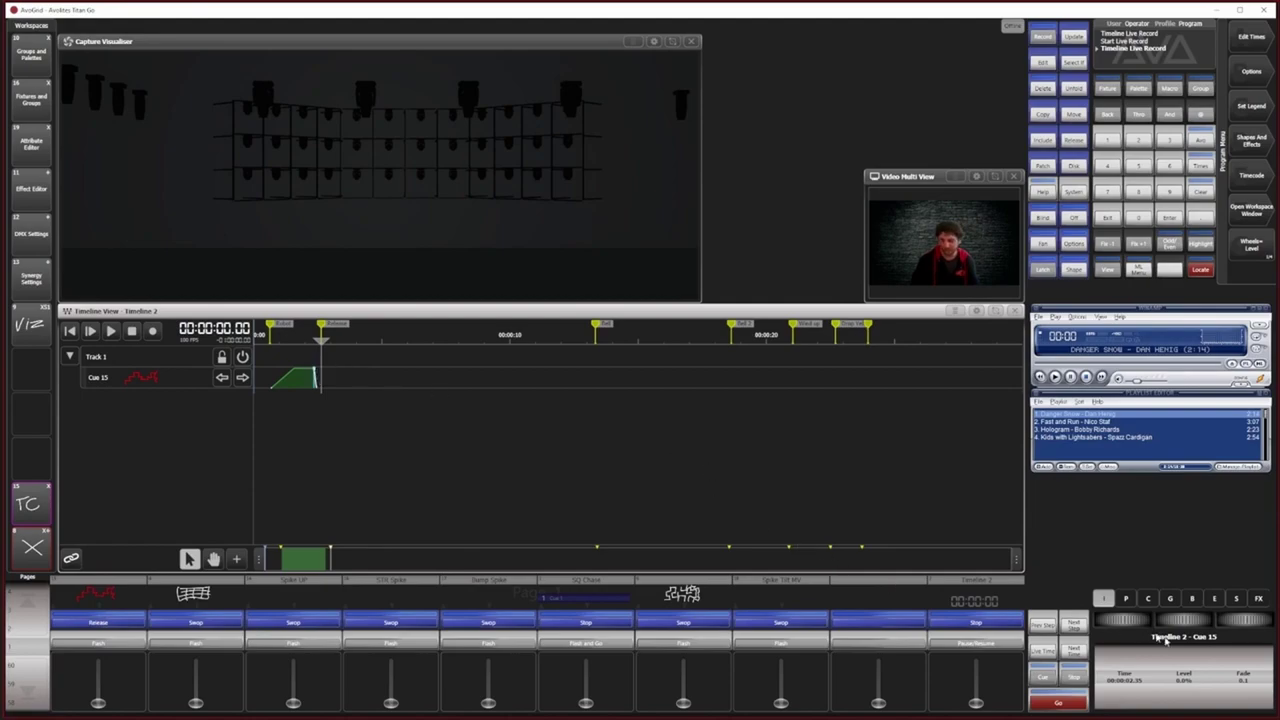
{"action": "left_click_drag", "start_coordinate": [1128, 628], "coordinate": [1147, 628]}
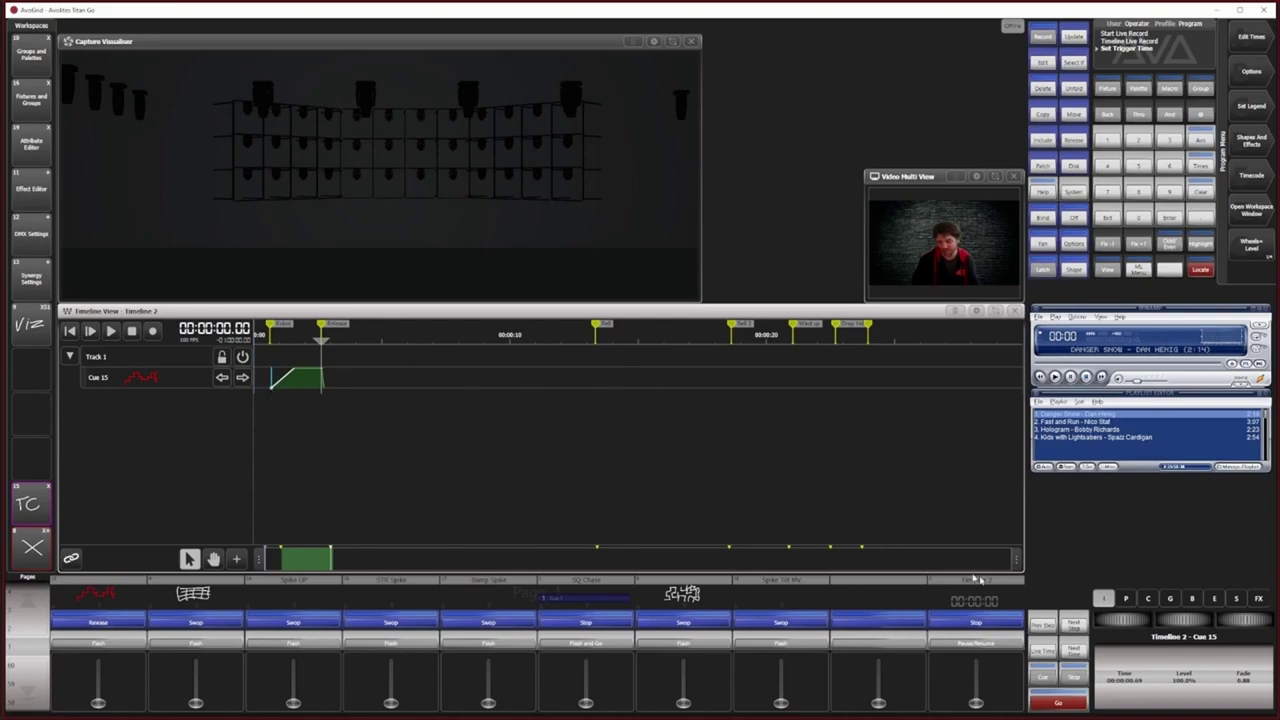
Step: Lengthen Cue 15's fade-in event to a fade of 1.87 and check it with brief timeline playback
{"action": "scroll", "coordinate": [1247, 623], "scroll_direction": "down", "scroll_amount": 1}
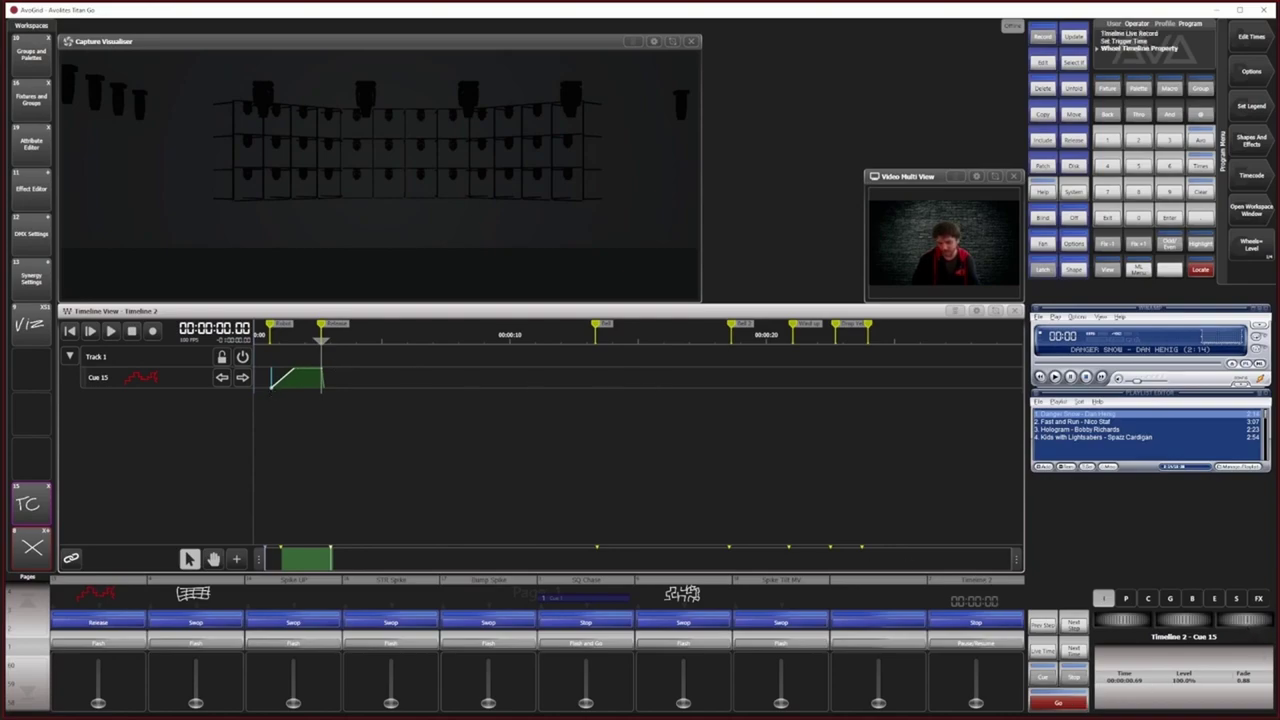
{"action": "scroll", "coordinate": [1247, 621], "scroll_direction": "up", "scroll_amount": 1}
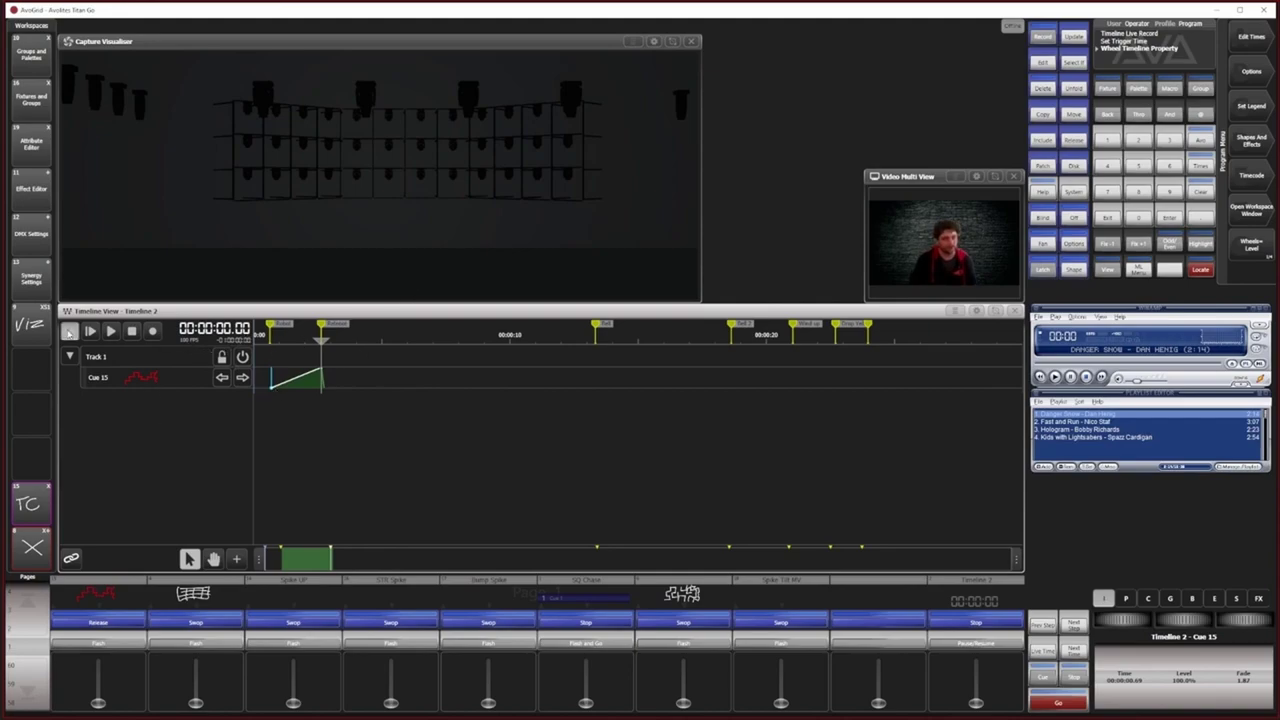
{"action": "left_click", "coordinate": [110, 331]}
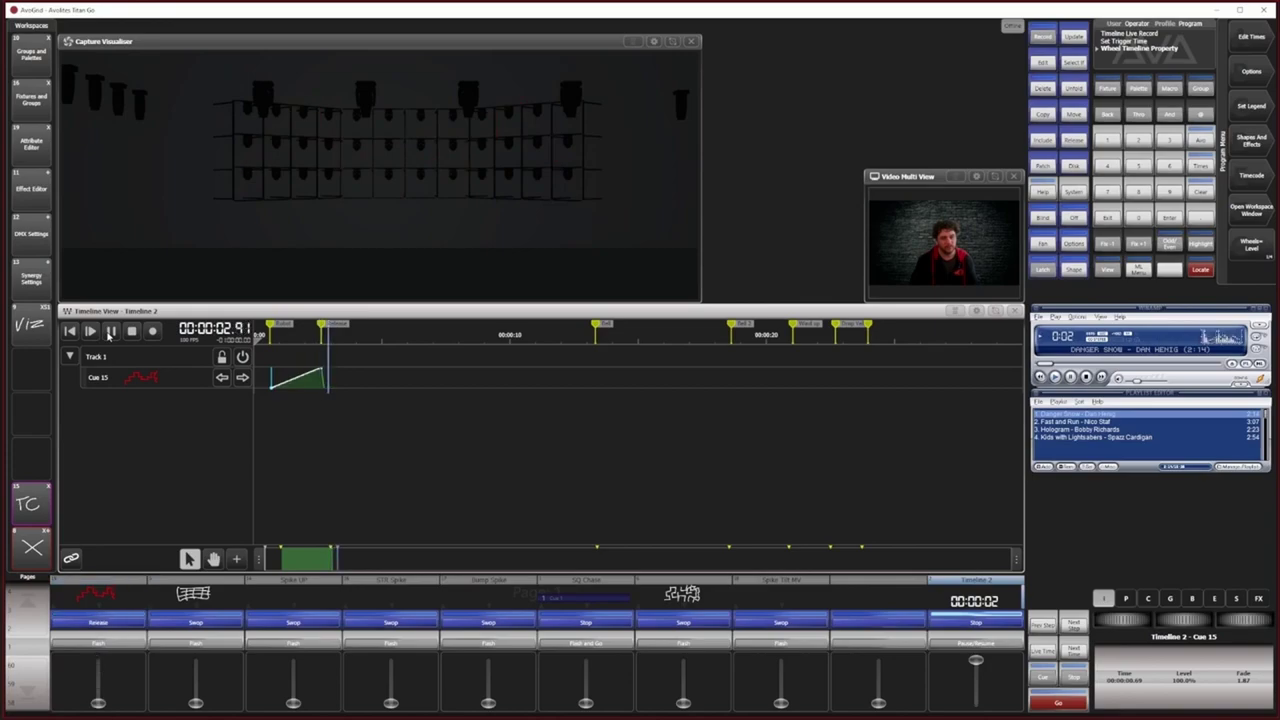
{"action": "left_click", "coordinate": [131, 331]}
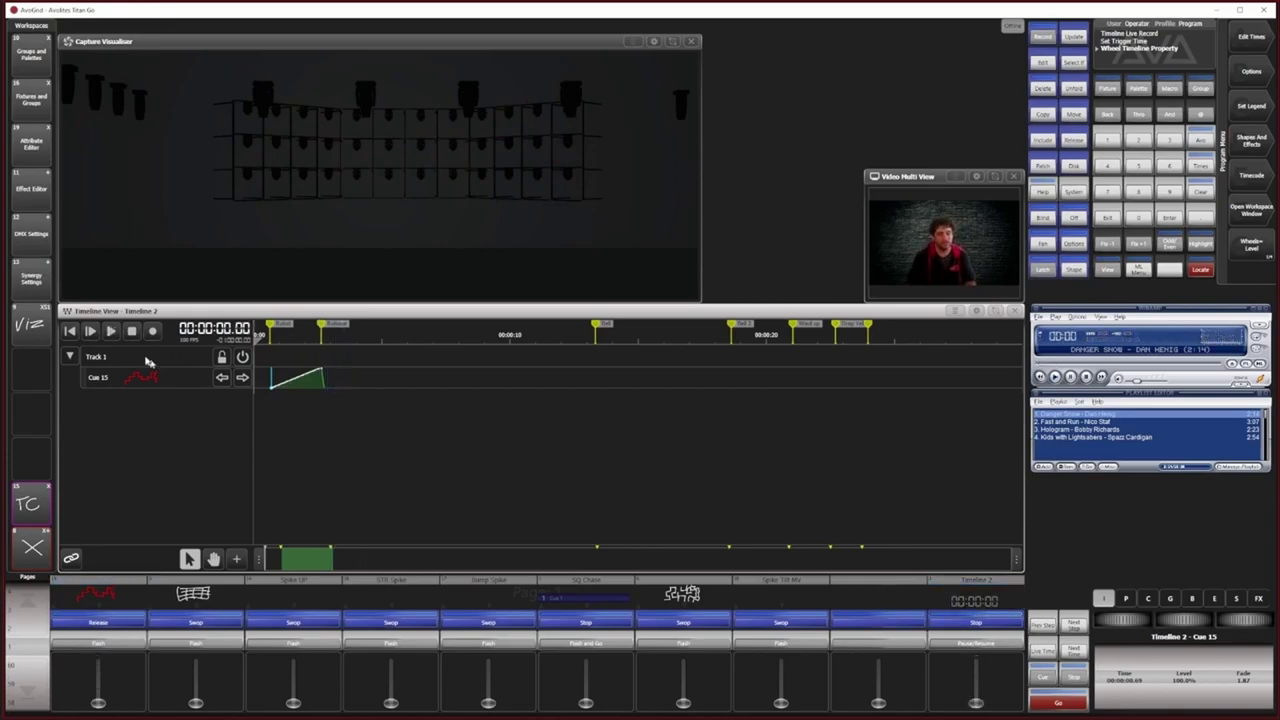
{"action": "left_click", "coordinate": [108, 377]}
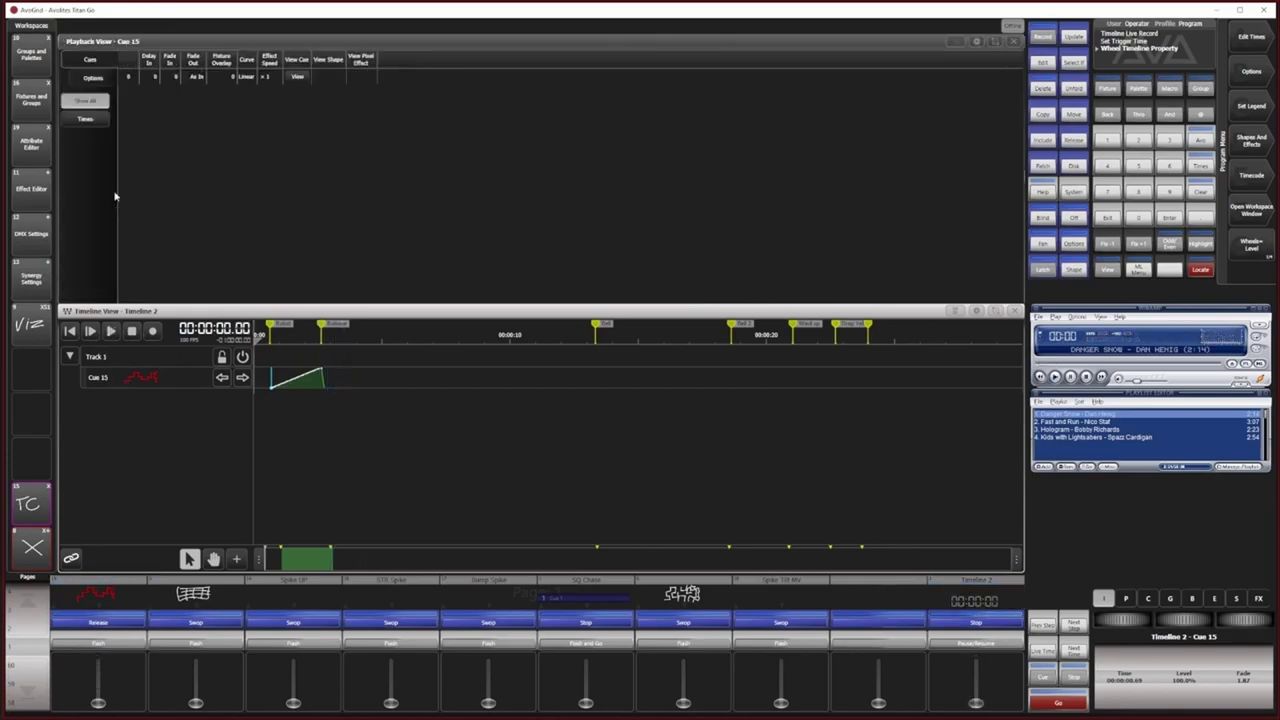
{"action": "left_click", "coordinate": [1013, 41]}
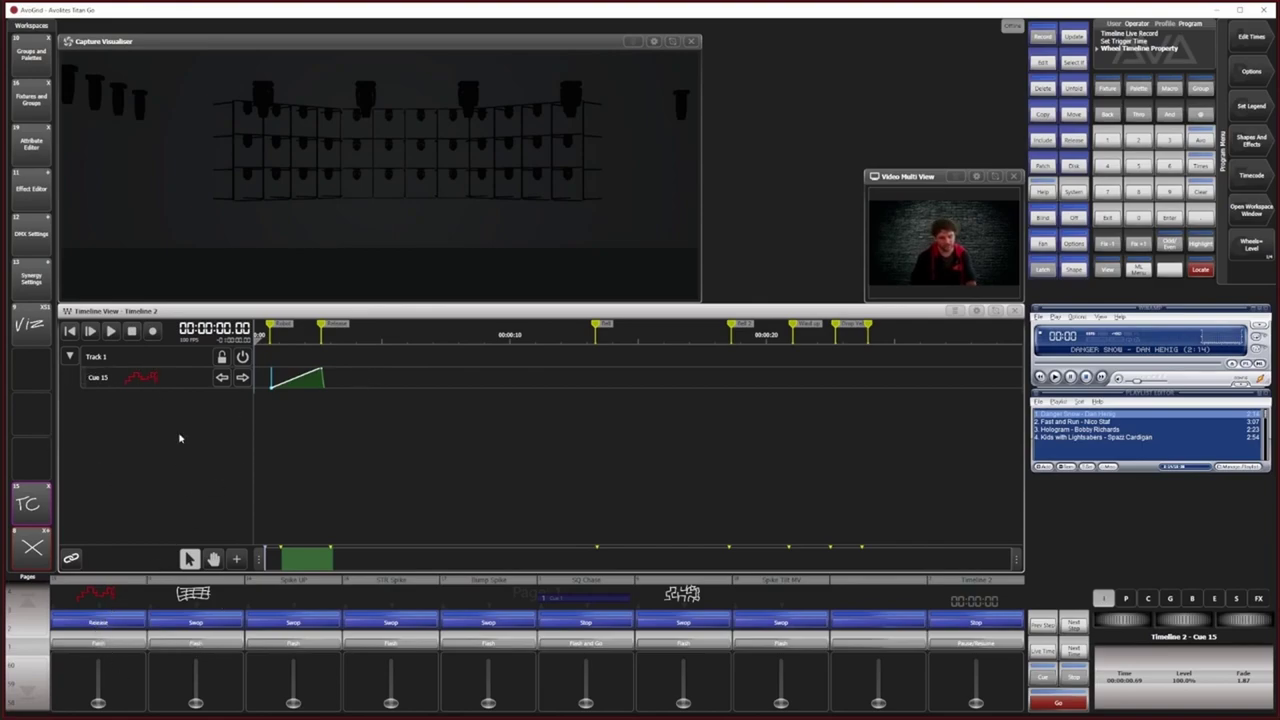
Step: Live record Cue 15's fader movement and release and flash actions onto Track 1, and stop playback
{"action": "left_click", "coordinate": [153, 333]}
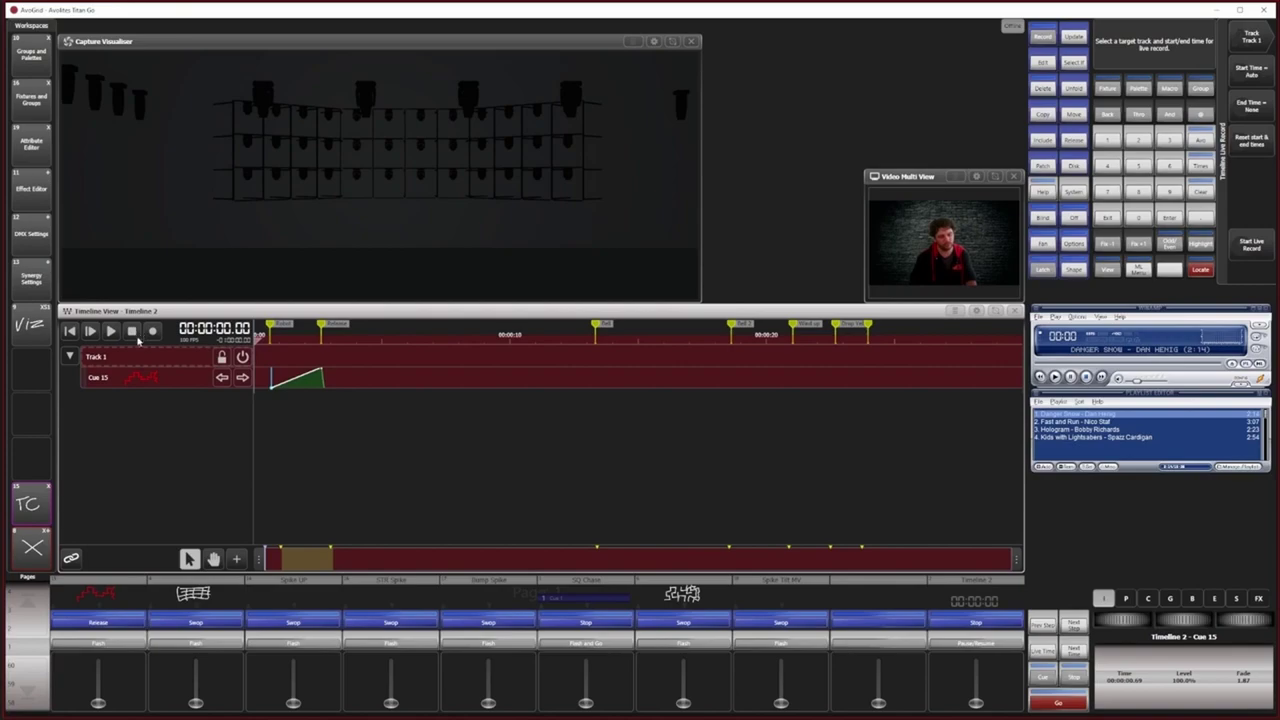
{"action": "left_click", "coordinate": [112, 333]}
{"action": "left_click_drag", "start_coordinate": [98, 703], "coordinate": [107, 645]}
{"action": "left_click", "coordinate": [110, 621]}
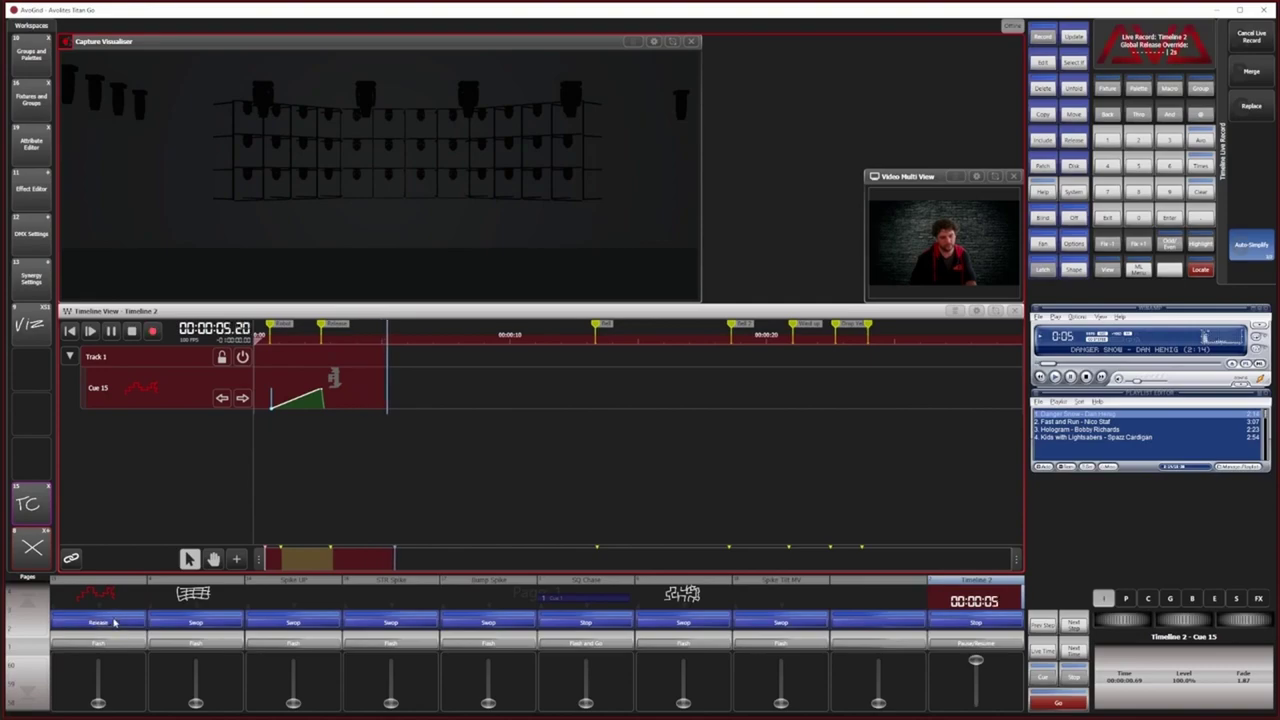
{"action": "left_click", "coordinate": [107, 645]}
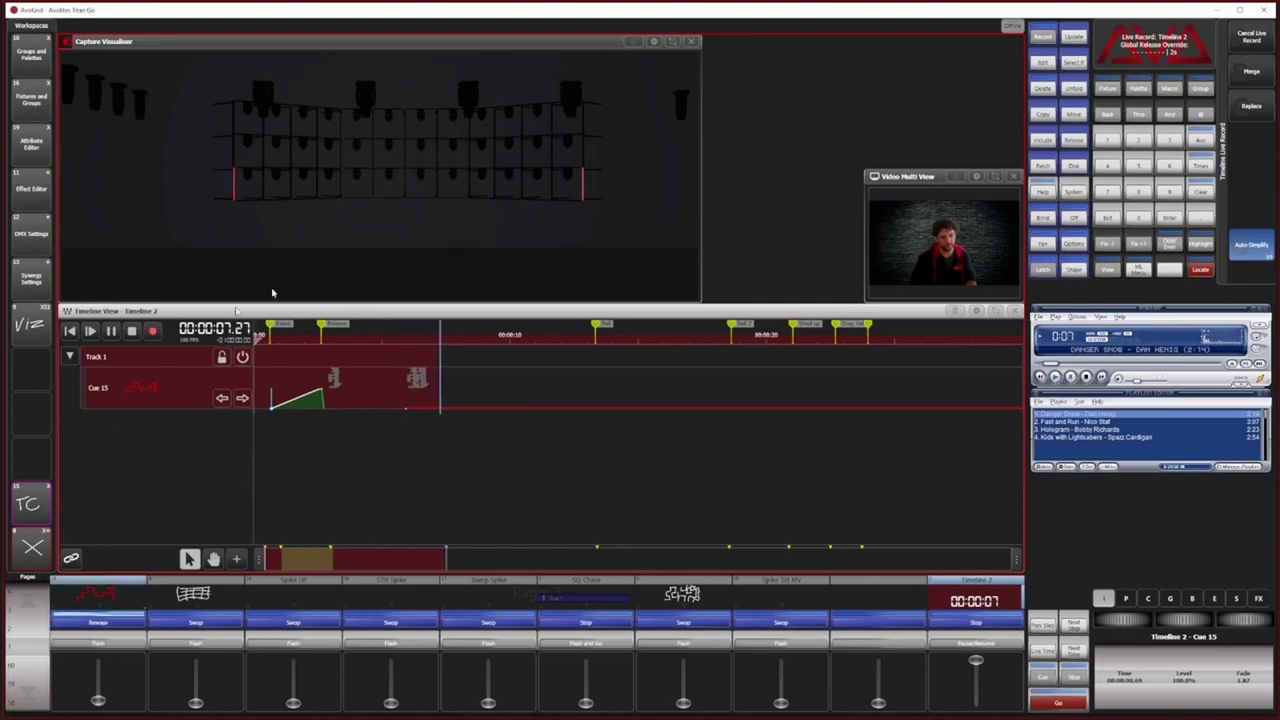
{"action": "left_click", "coordinate": [131, 331]}
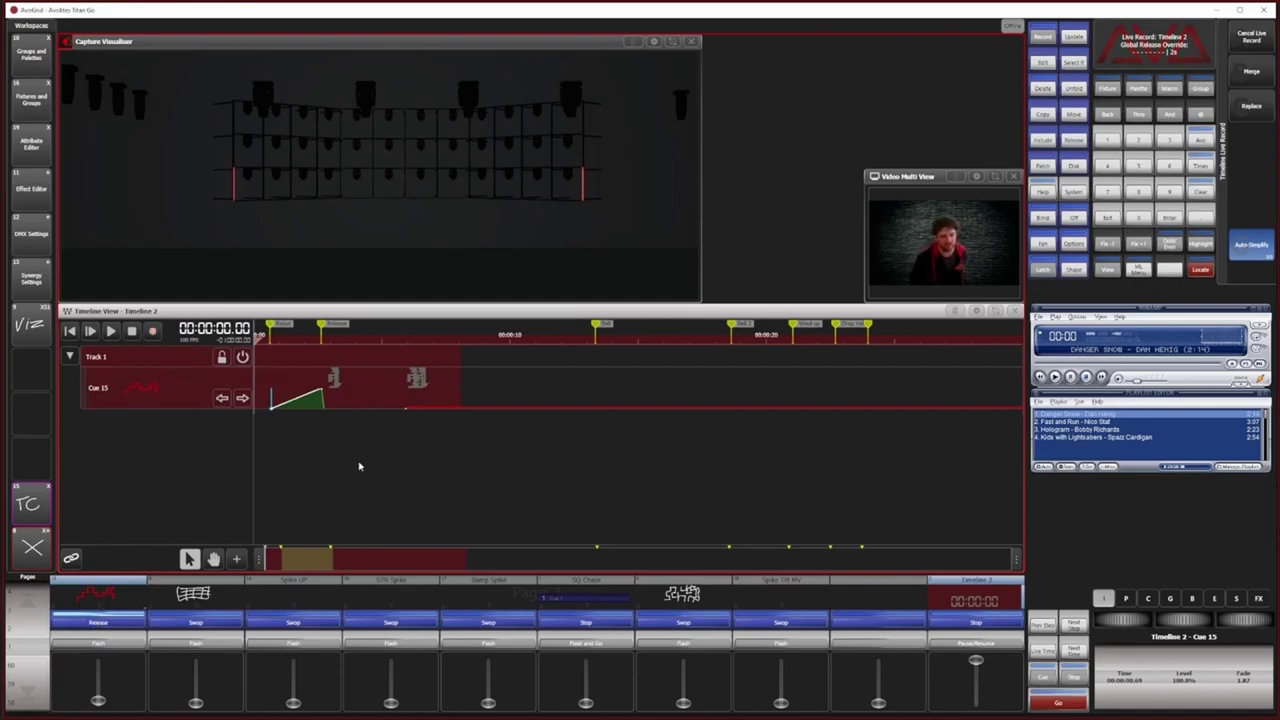
Step: Cancel the live recording to discard Cue 15's captured release and flash actions
{"action": "left_click", "coordinate": [1257, 35]}
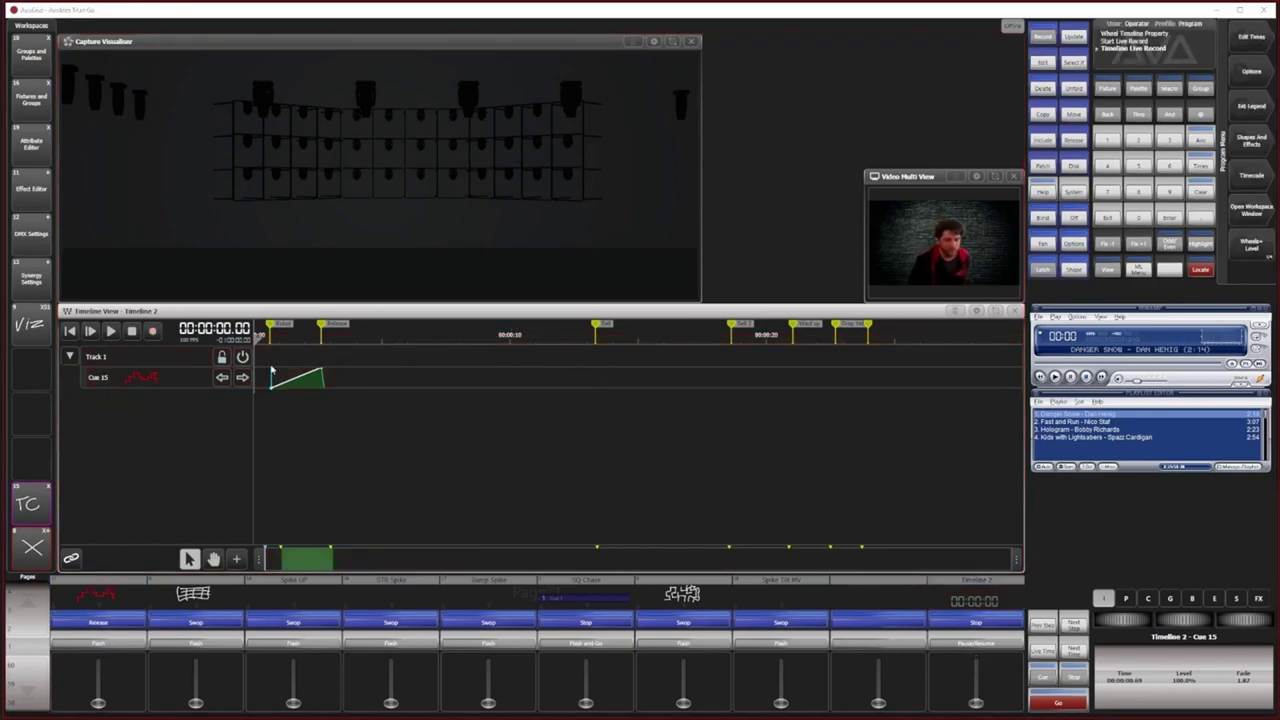
{"action": "mouse_move", "coordinate": [306, 697]}
{"action": "left_mouse_down"}
{"action": "mouse_move", "coordinate": [300, 652]}
{"action": "mouse_move", "coordinate": [295, 702]}
{"action": "left_mouse_up"}
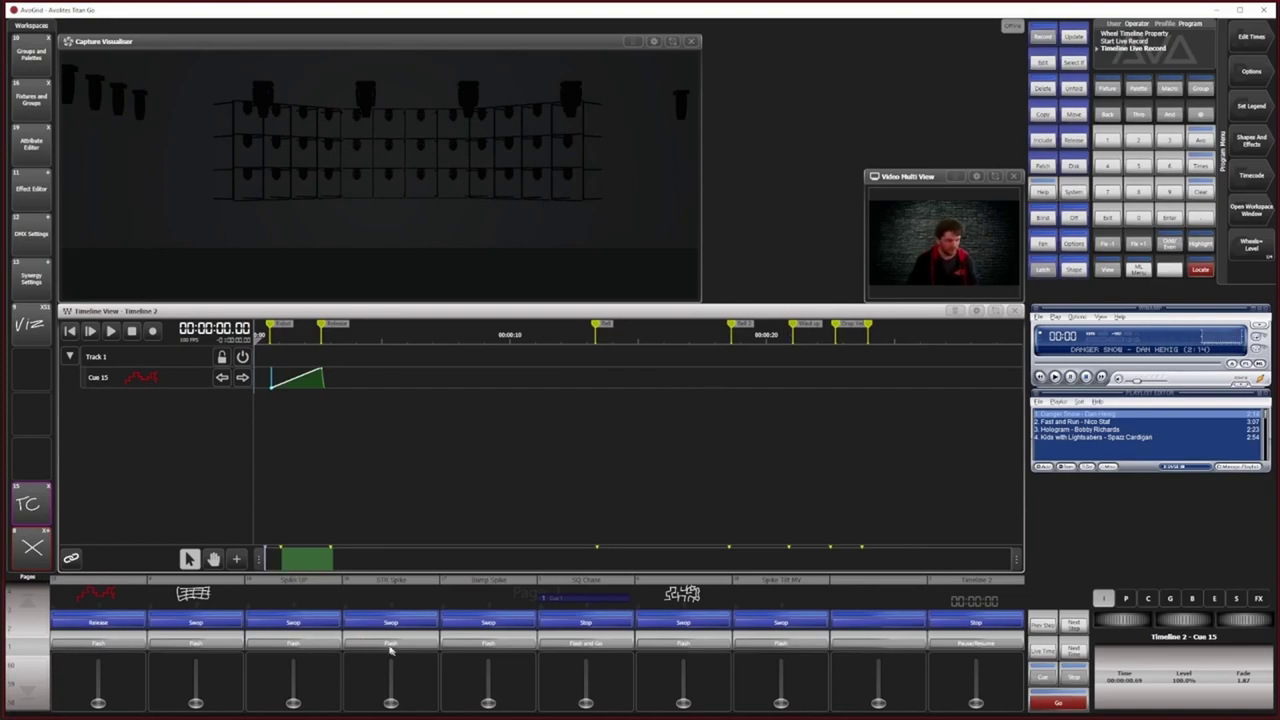
{"action": "mouse_move", "coordinate": [293, 703]}
{"action": "left_mouse_down"}
{"action": "mouse_move", "coordinate": [289, 671]}
{"action": "mouse_move", "coordinate": [293, 703]}
{"action": "left_mouse_up"}
Step: Live record Spike UP's fader being raised gradually to full onto Track 1 during timeline playback, and end the recording
{"action": "left_click", "coordinate": [151, 330]}
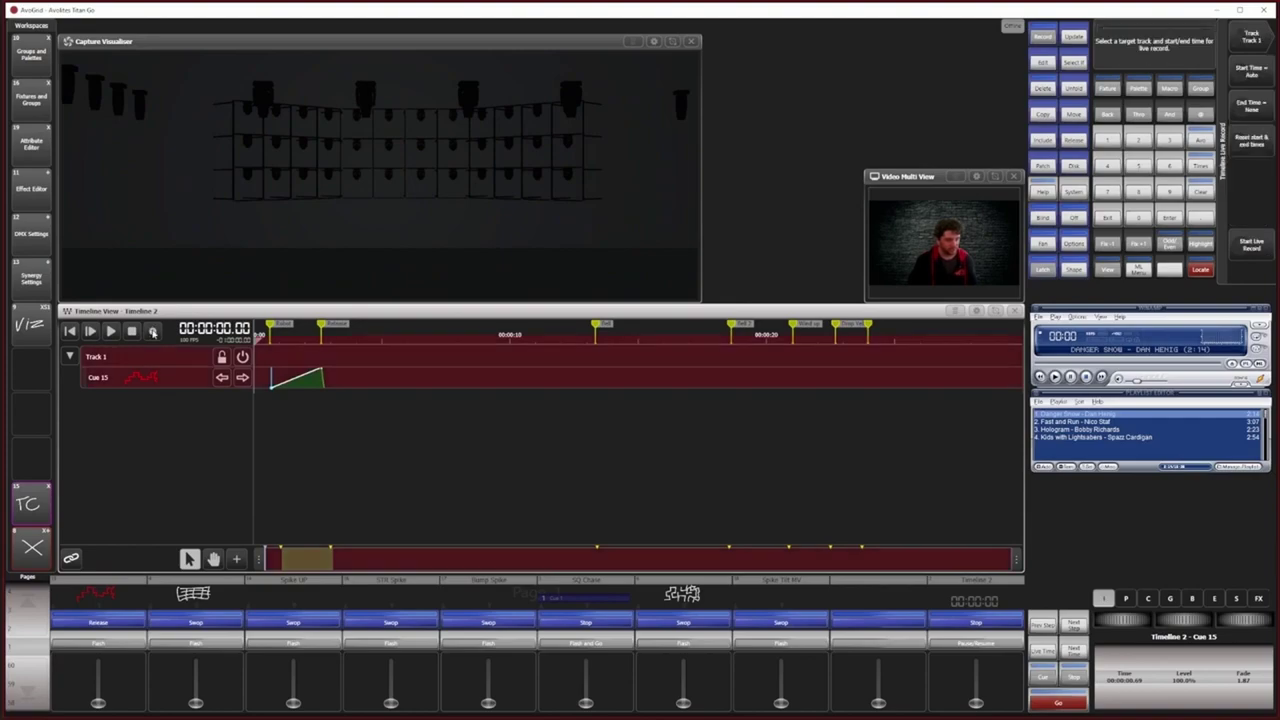
{"action": "left_click", "coordinate": [156, 357]}
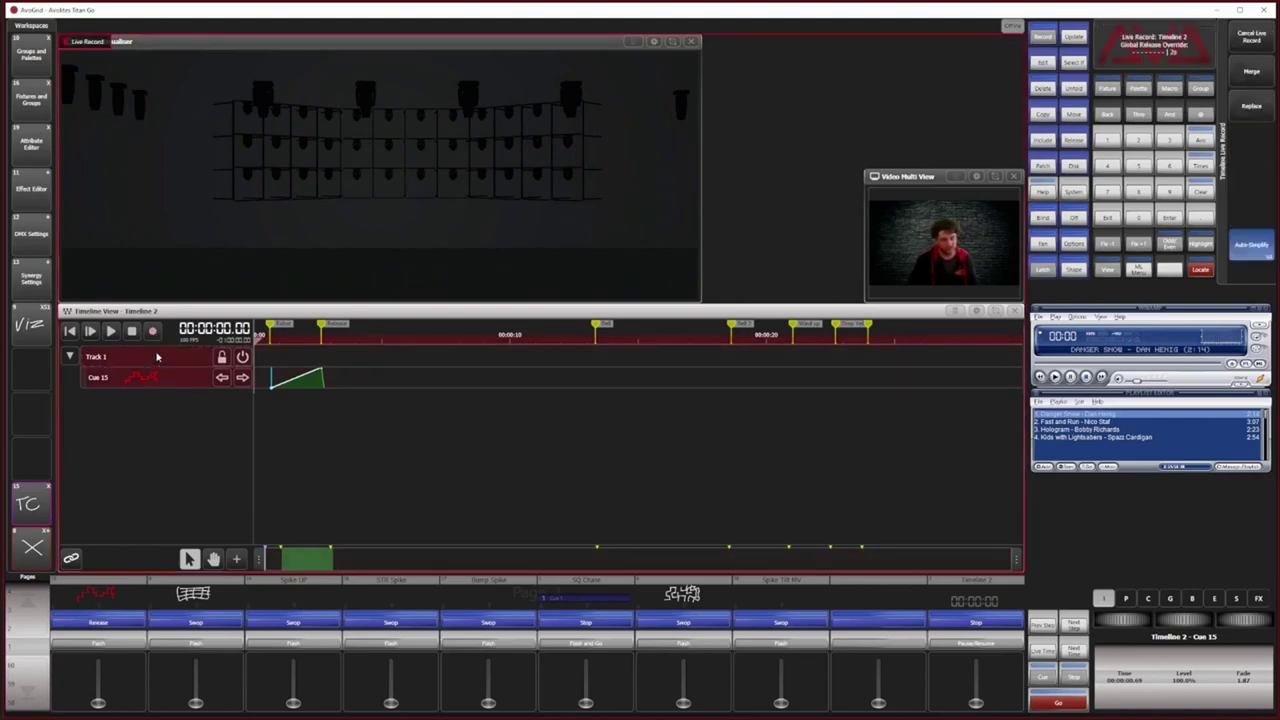
{"action": "left_click", "coordinate": [112, 332]}
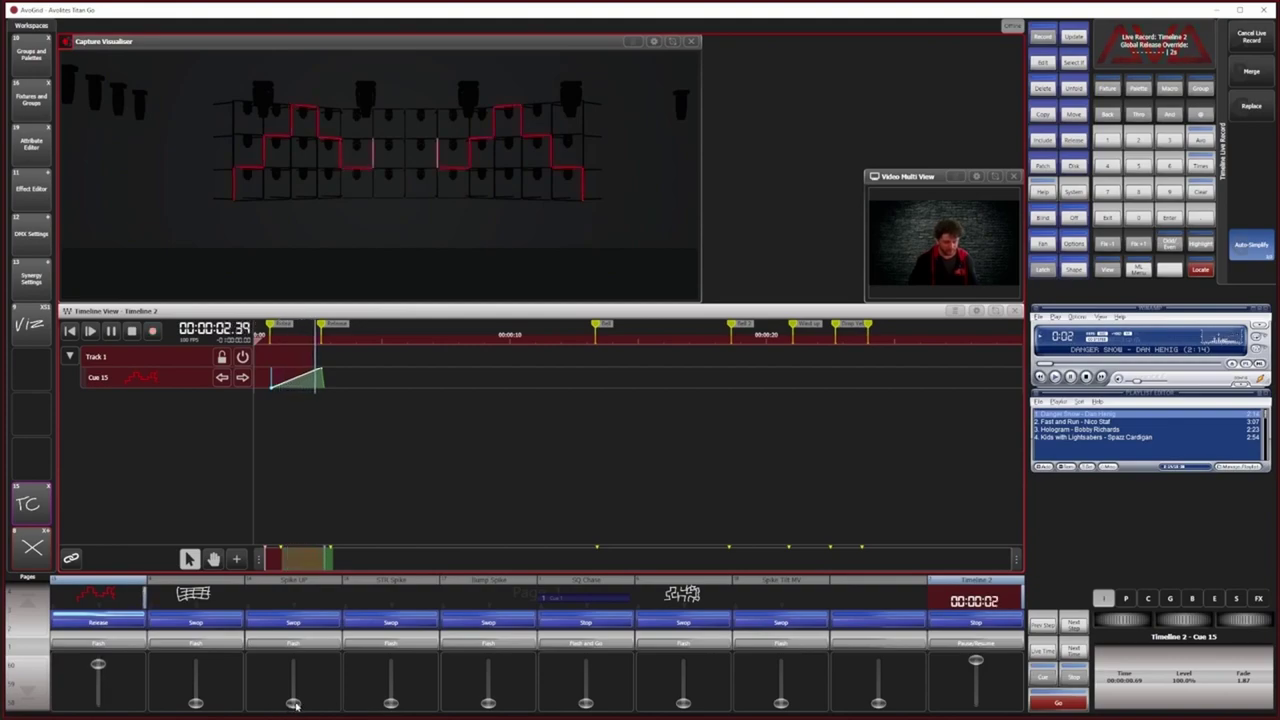
{"action": "left_click_drag", "start_coordinate": [293, 704], "coordinate": [295, 660]}
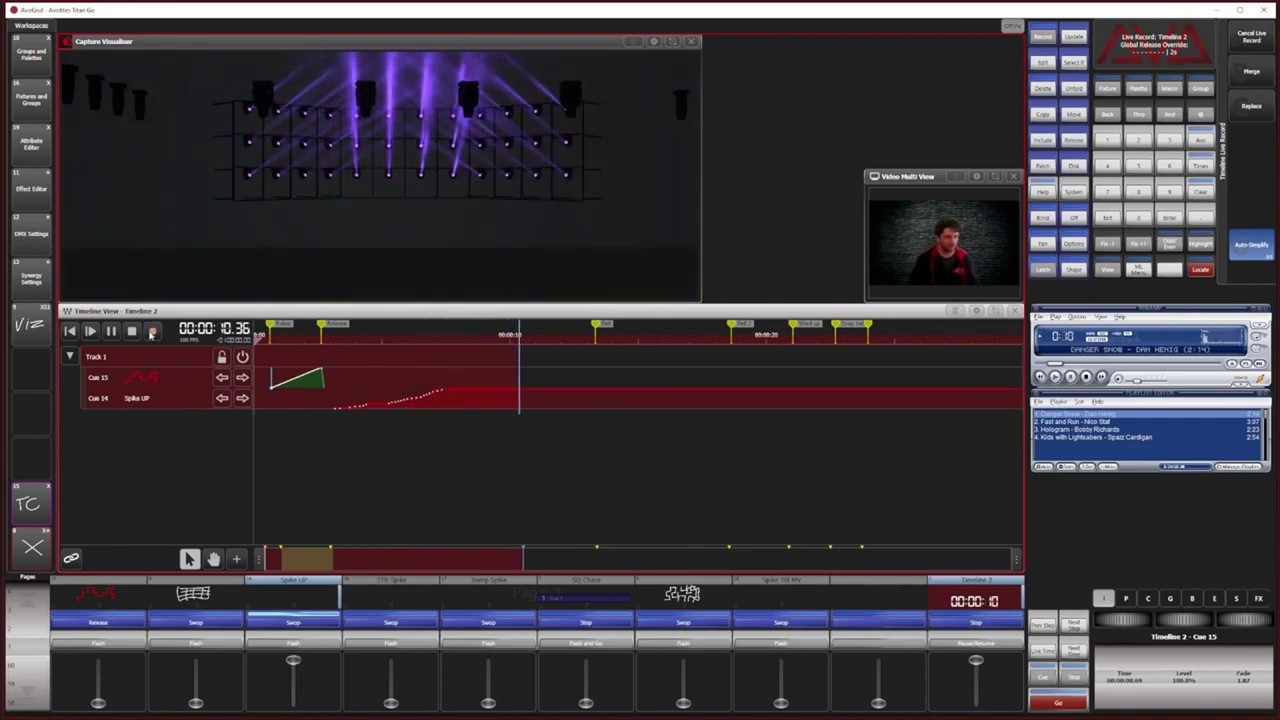
{"action": "left_click", "coordinate": [151, 333]}
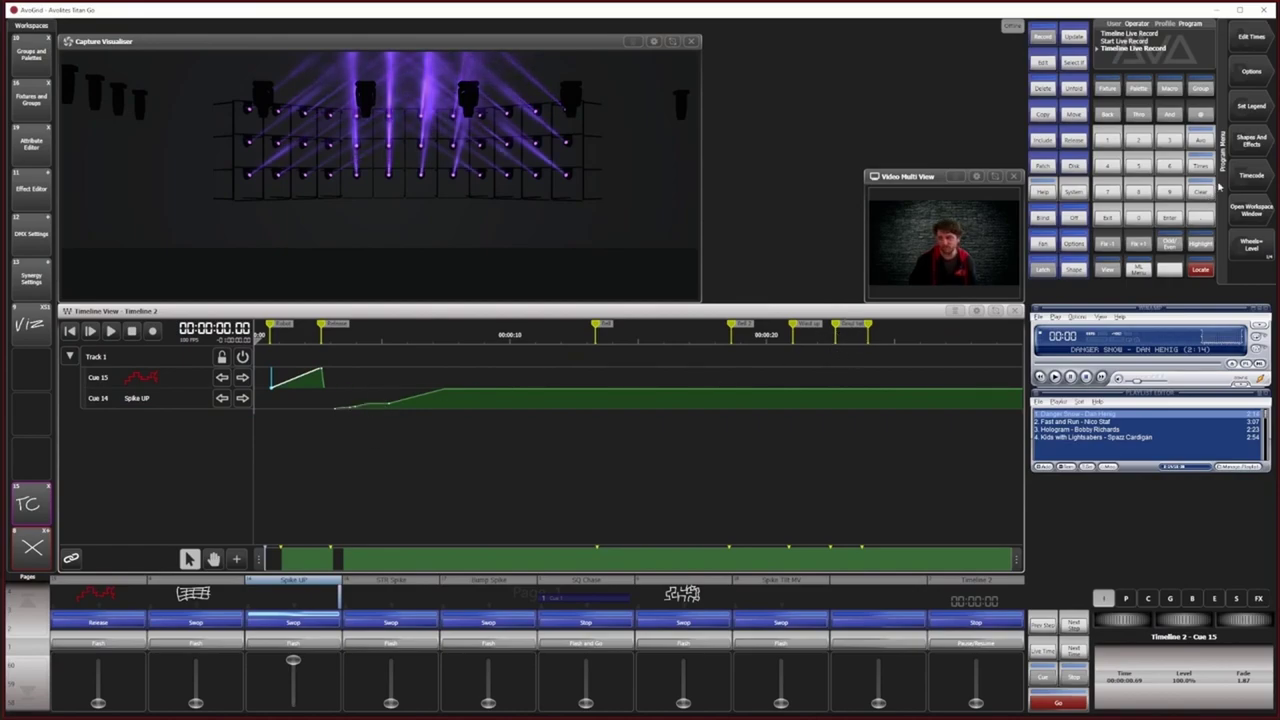
Step: Delete the recorded Spike UP triggers that follow the first one on its timeline row
{"action": "left_click", "coordinate": [1050, 89]}
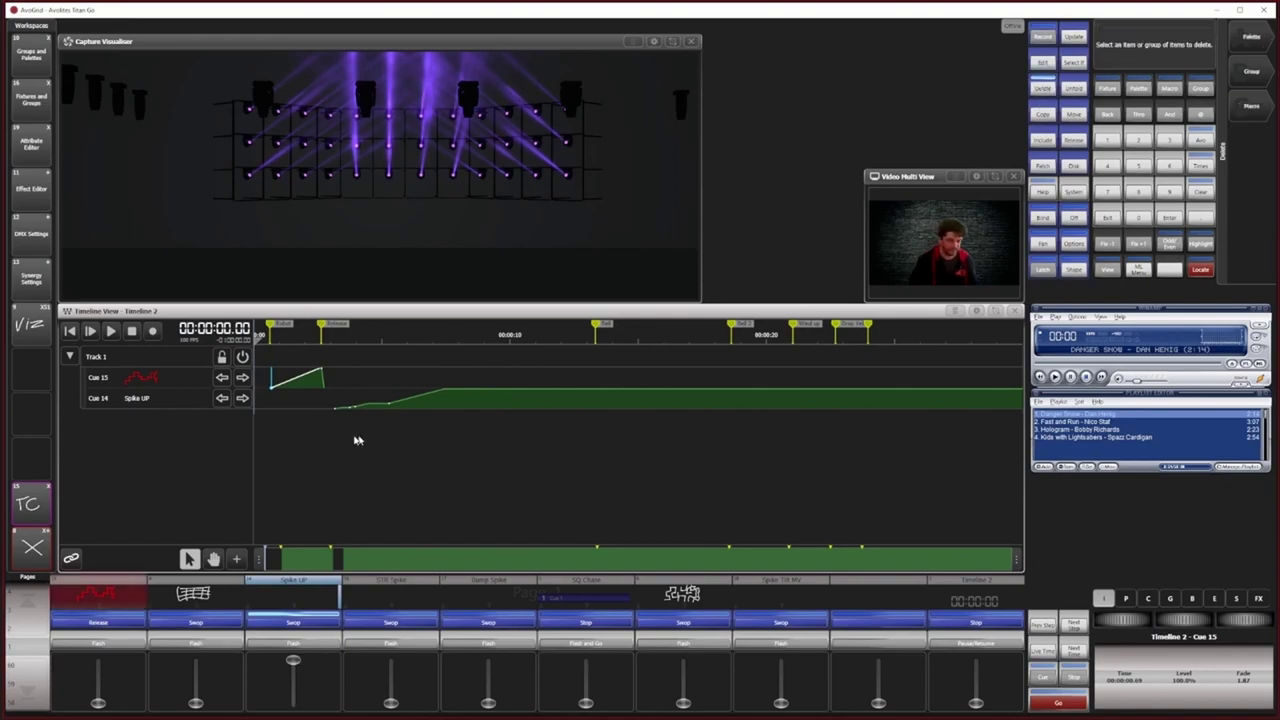
{"action": "left_click", "coordinate": [397, 410]}
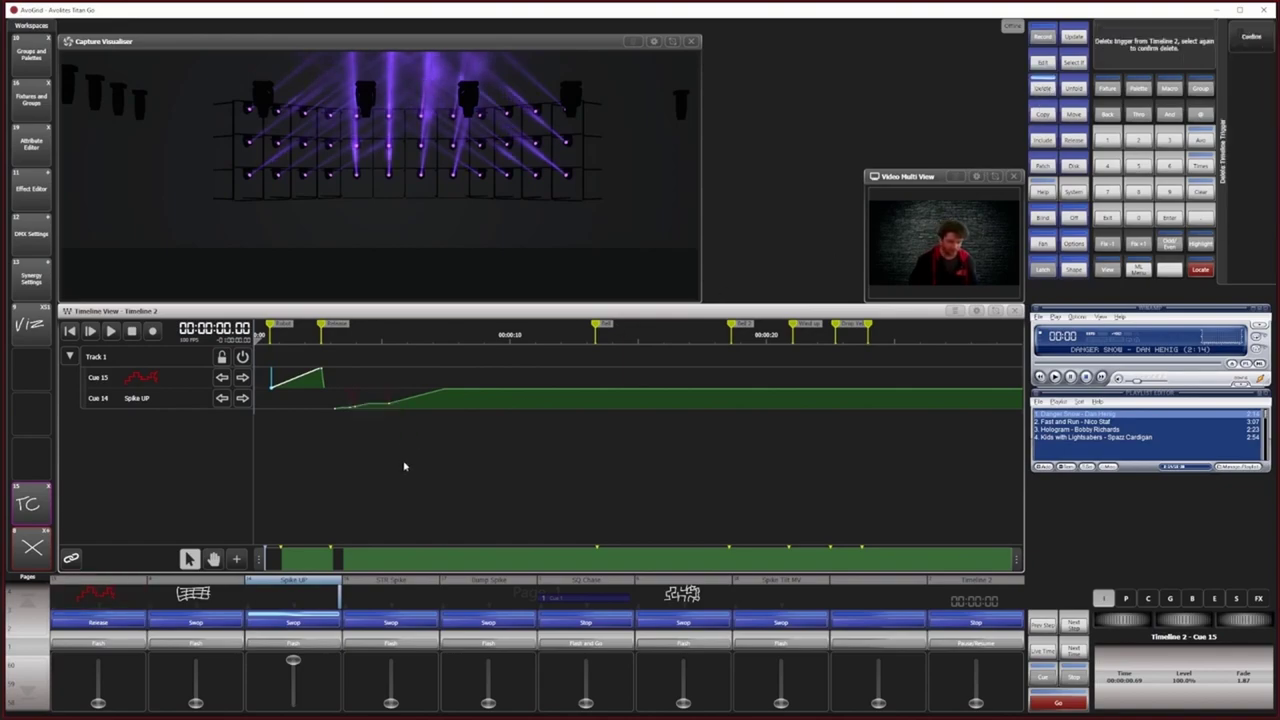
{"action": "left_click", "coordinate": [350, 406]}
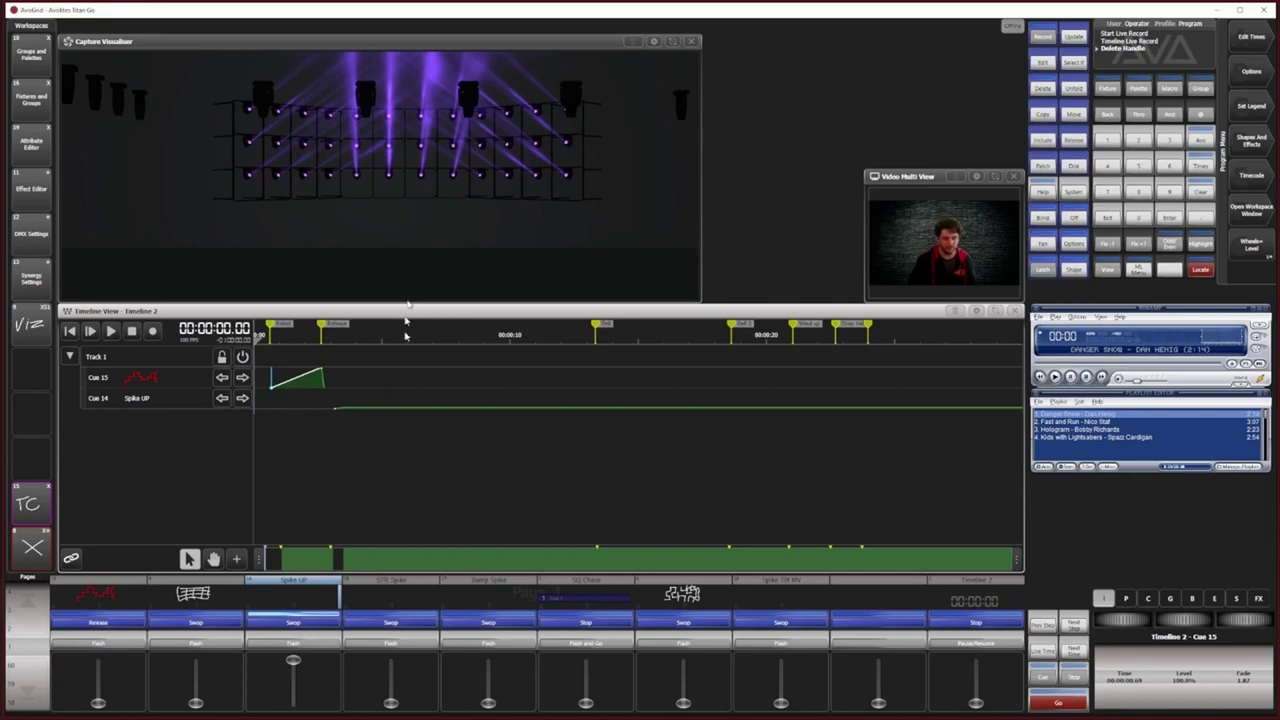
Step: Set the first Spike UP trigger's level to 100% and move it to the second marker at 00:00:02.72
{"action": "left_click", "coordinate": [333, 410]}
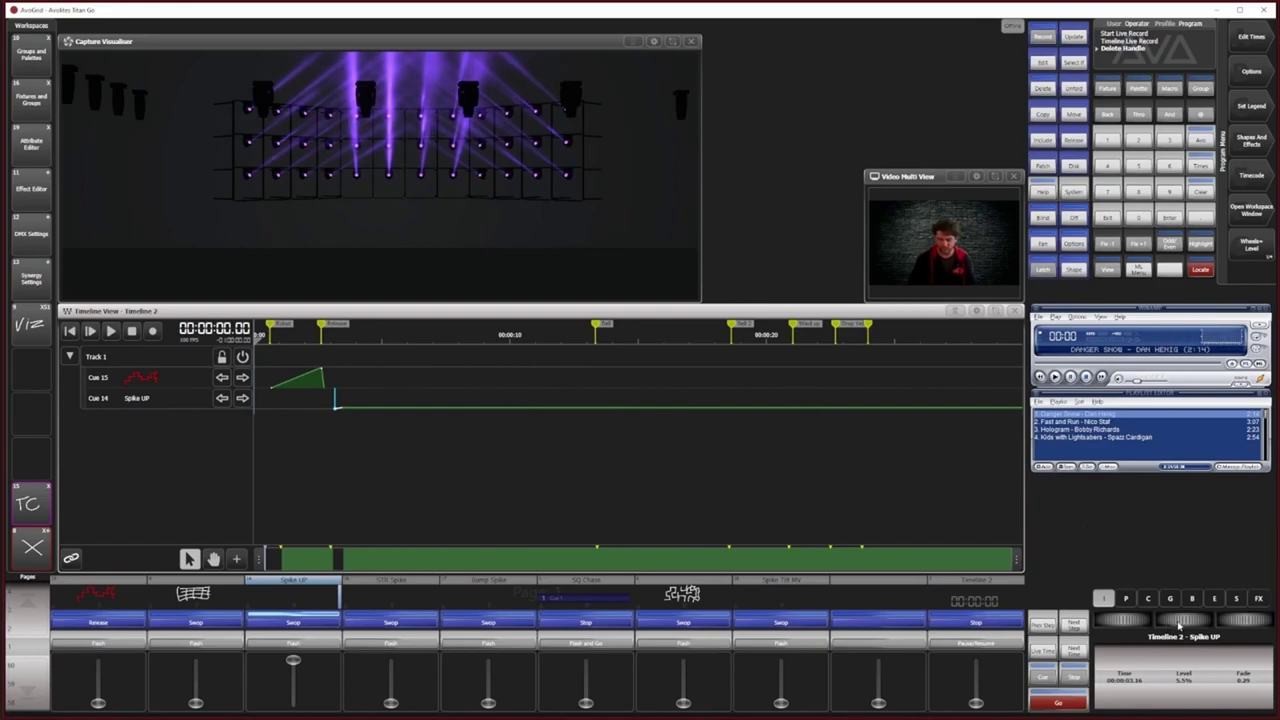
{"action": "left_click_drag", "start_coordinate": [1197, 618], "coordinate": [1270, 622]}
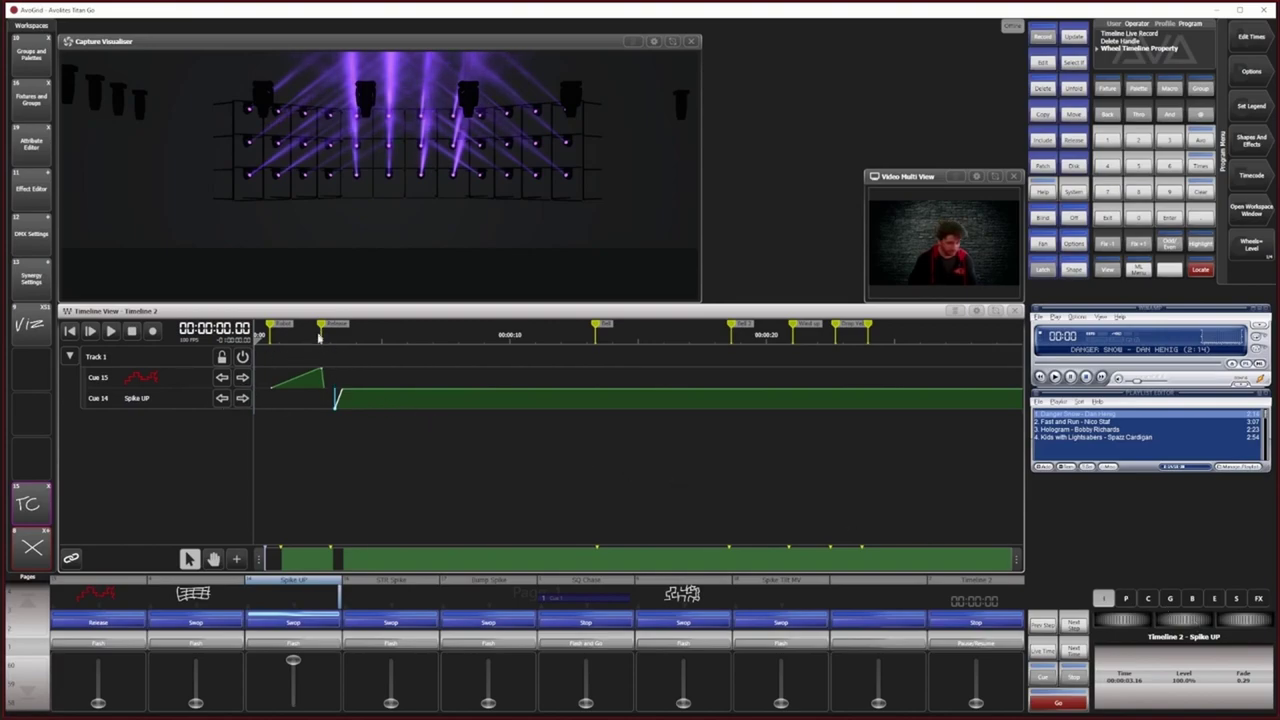
{"action": "left_click_drag", "start_coordinate": [1126, 627], "coordinate": [1103, 627]}
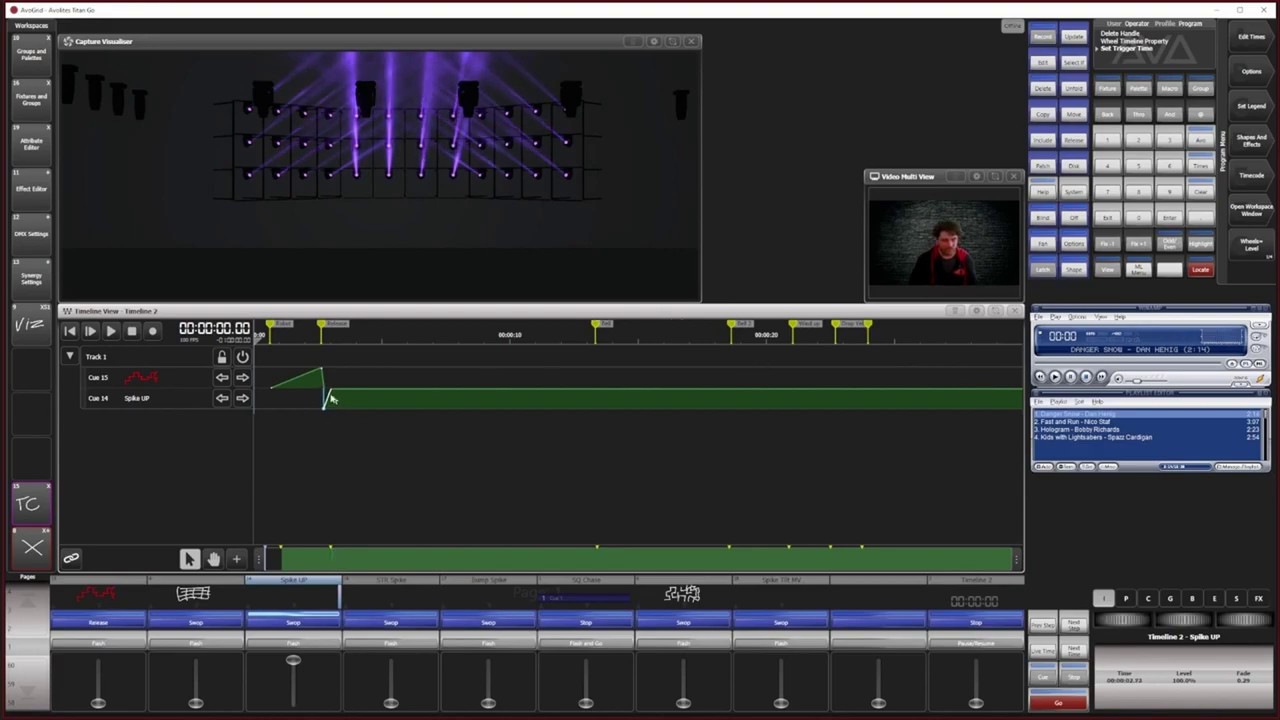
Step: Place the timeline cursor at the Drop Yell marker and lengthen Spike UP's fade to 19.93 to reach it
{"action": "left_click", "coordinate": [836, 346]}
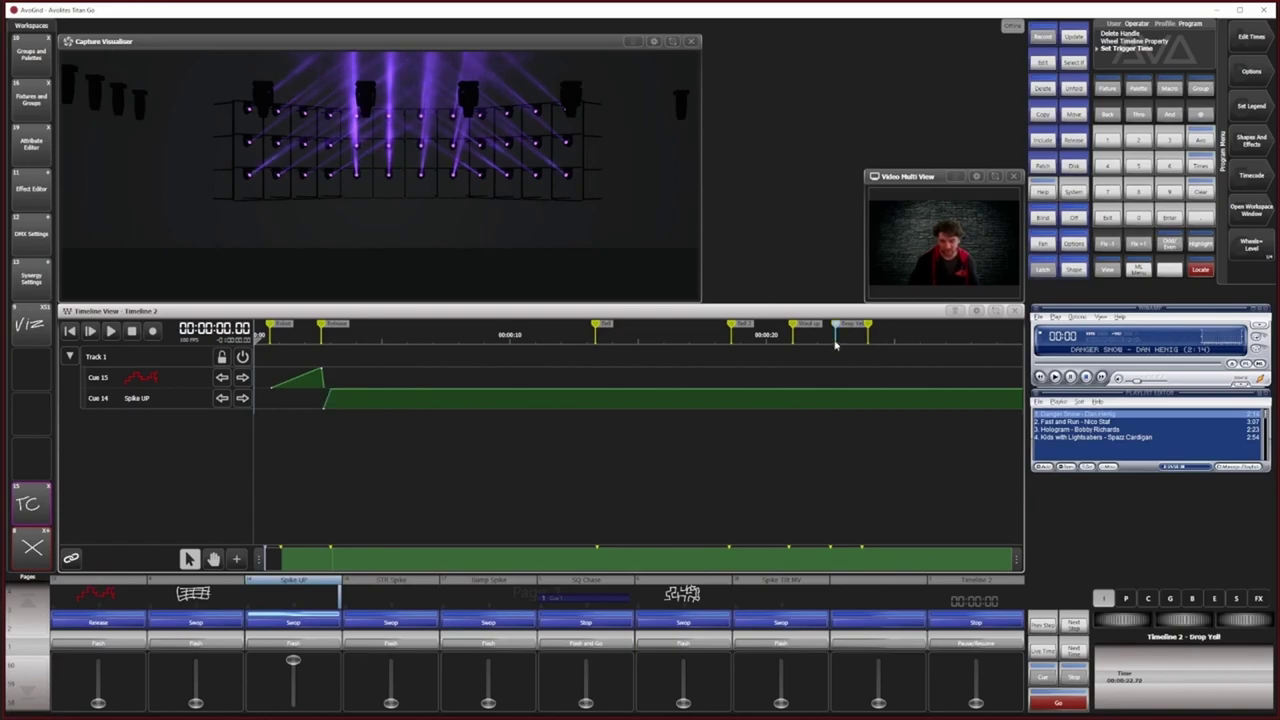
{"action": "left_click_drag", "start_coordinate": [839, 342], "coordinate": [834, 343]}
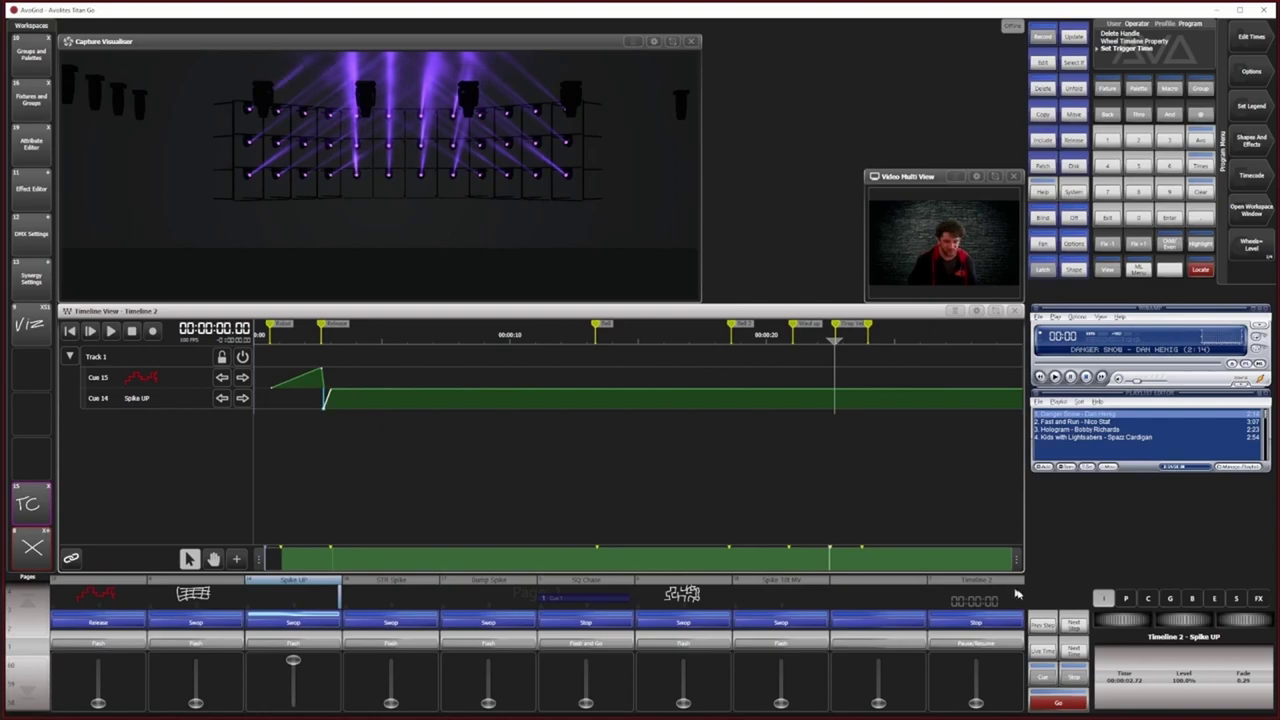
{"action": "left_click_drag", "start_coordinate": [1231, 627], "coordinate": [1258, 618]}
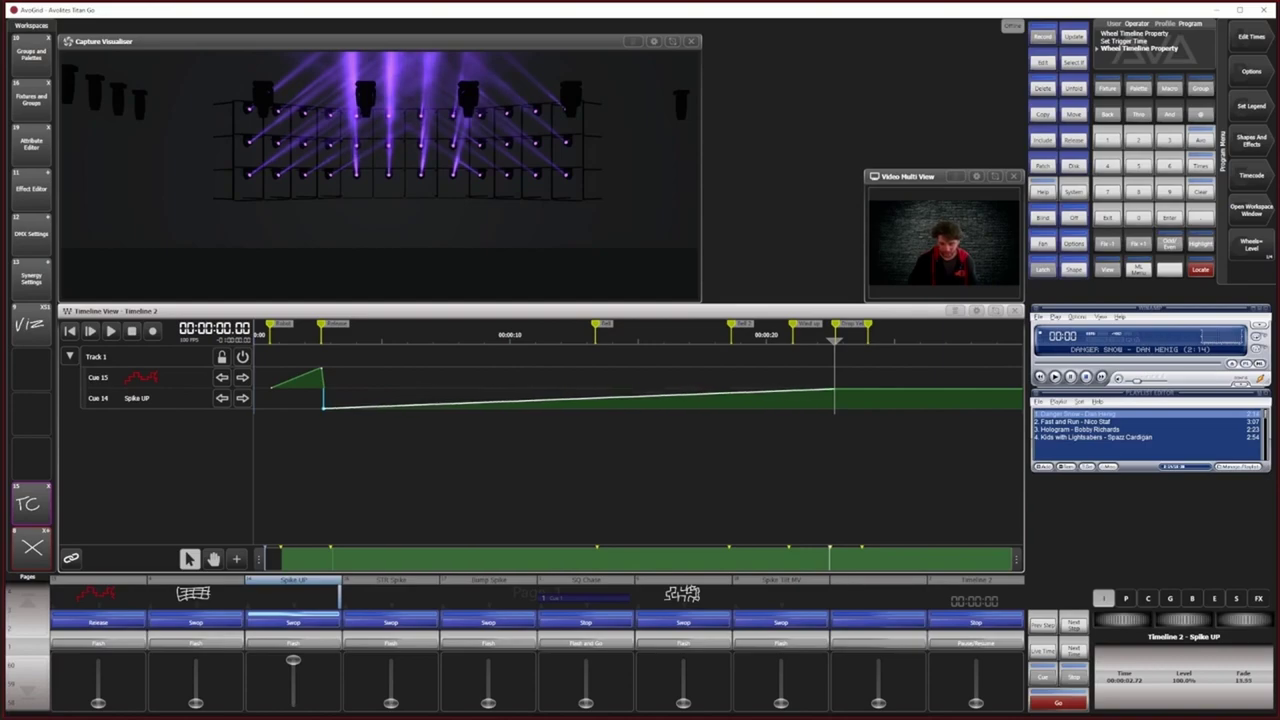
Step: Play the timeline from the start to check the Spike UP fade while trying Bump Spike flashes, and return to the start
{"action": "left_click", "coordinate": [69, 331]}
{"action": "left_click", "coordinate": [110, 331]}
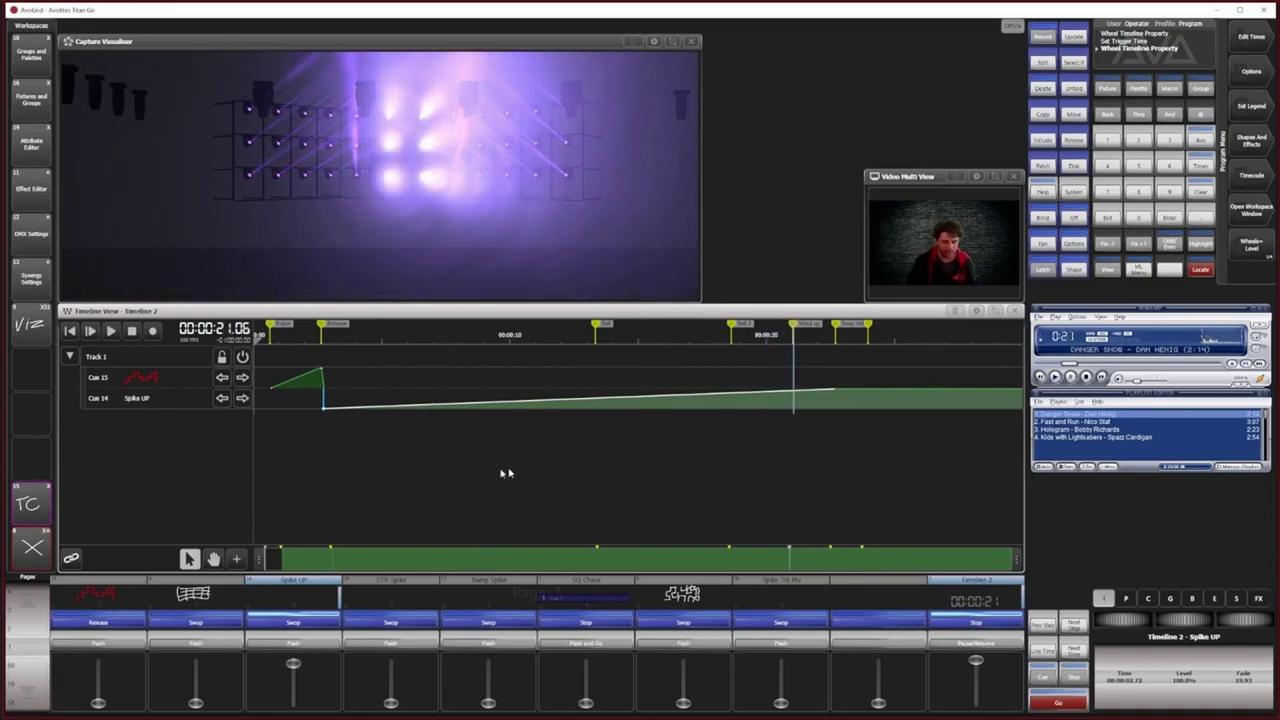
{"action": "left_click", "coordinate": [499, 642]}
{"action": "left_click", "coordinate": [499, 642]}
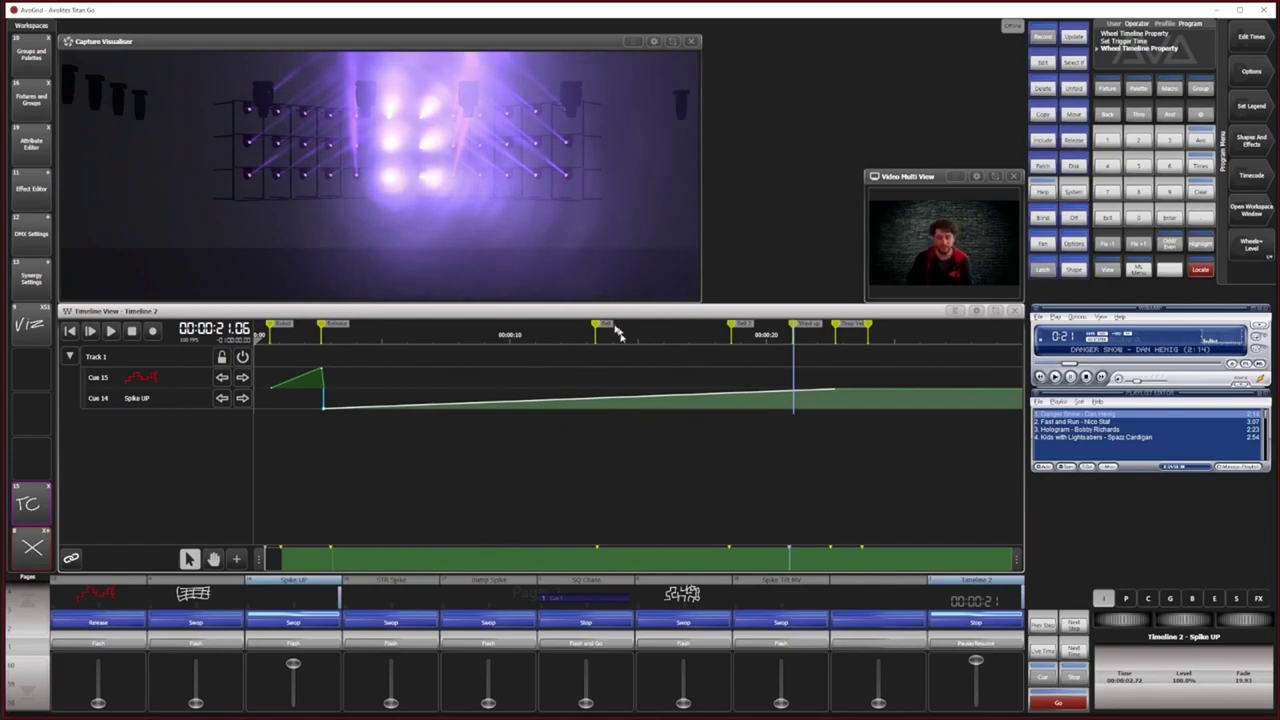
{"action": "left_click", "coordinate": [293, 338]}
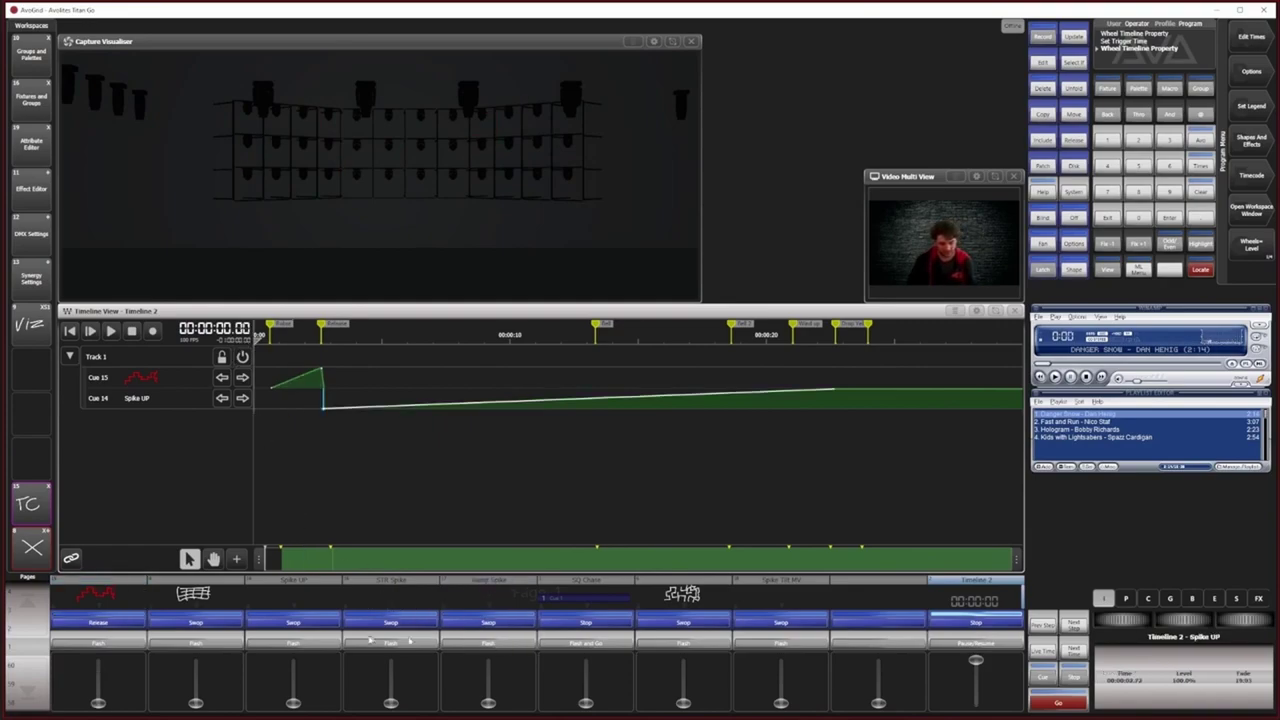
Step: Live record Bump Spike flashes near the third and fourth markers onto Track 1, and stop playback and recording
{"action": "left_click", "coordinate": [152, 330]}
{"action": "left_click", "coordinate": [146, 361]}
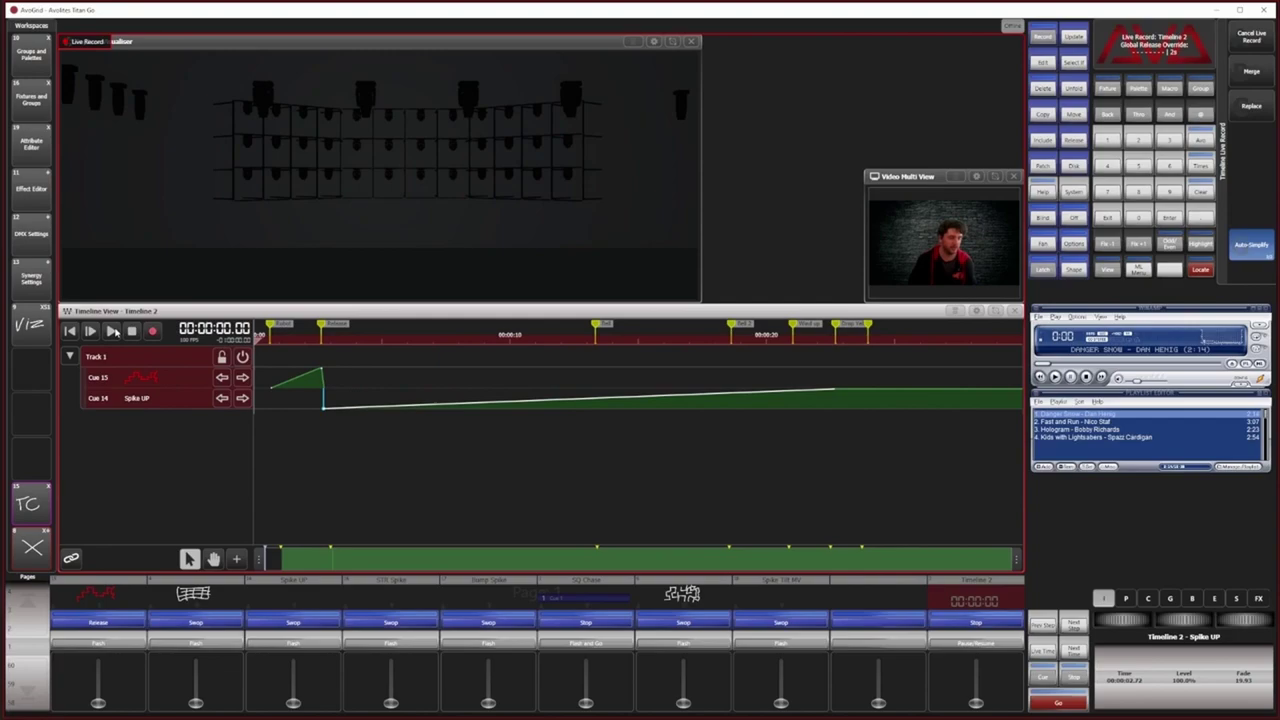
{"action": "left_click", "coordinate": [111, 331]}
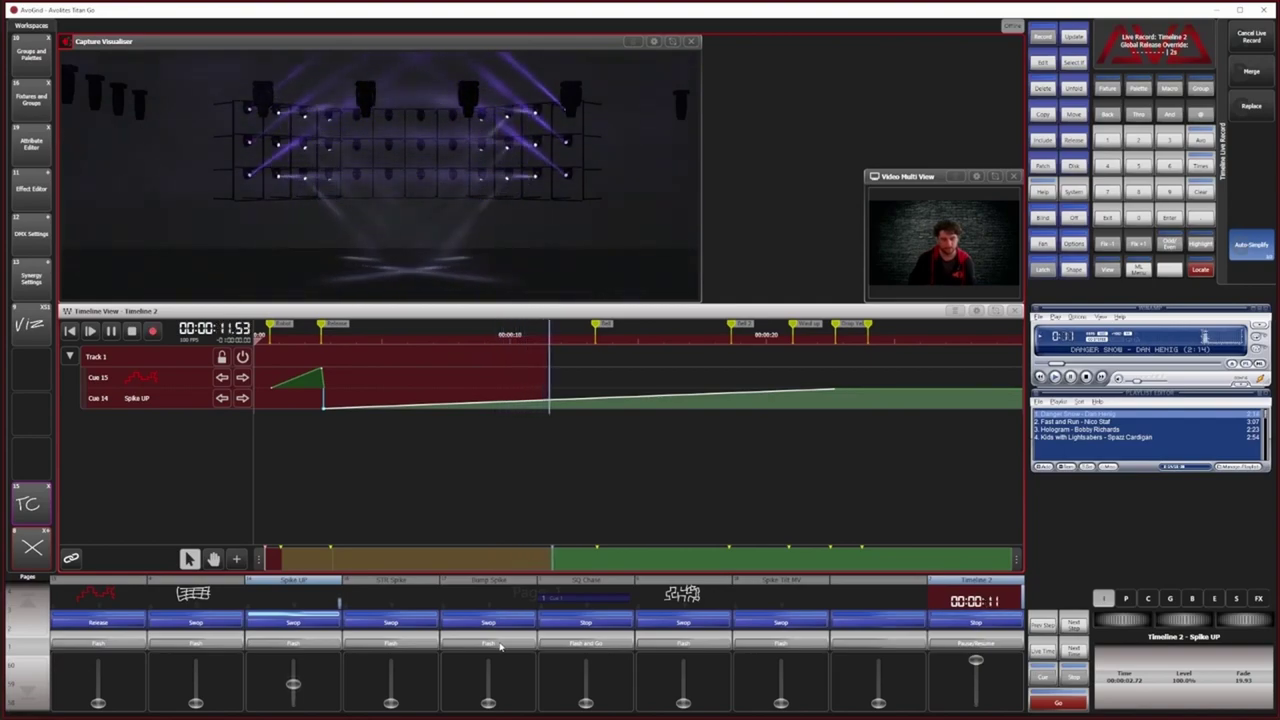
{"action": "left_click", "coordinate": [500, 645]}
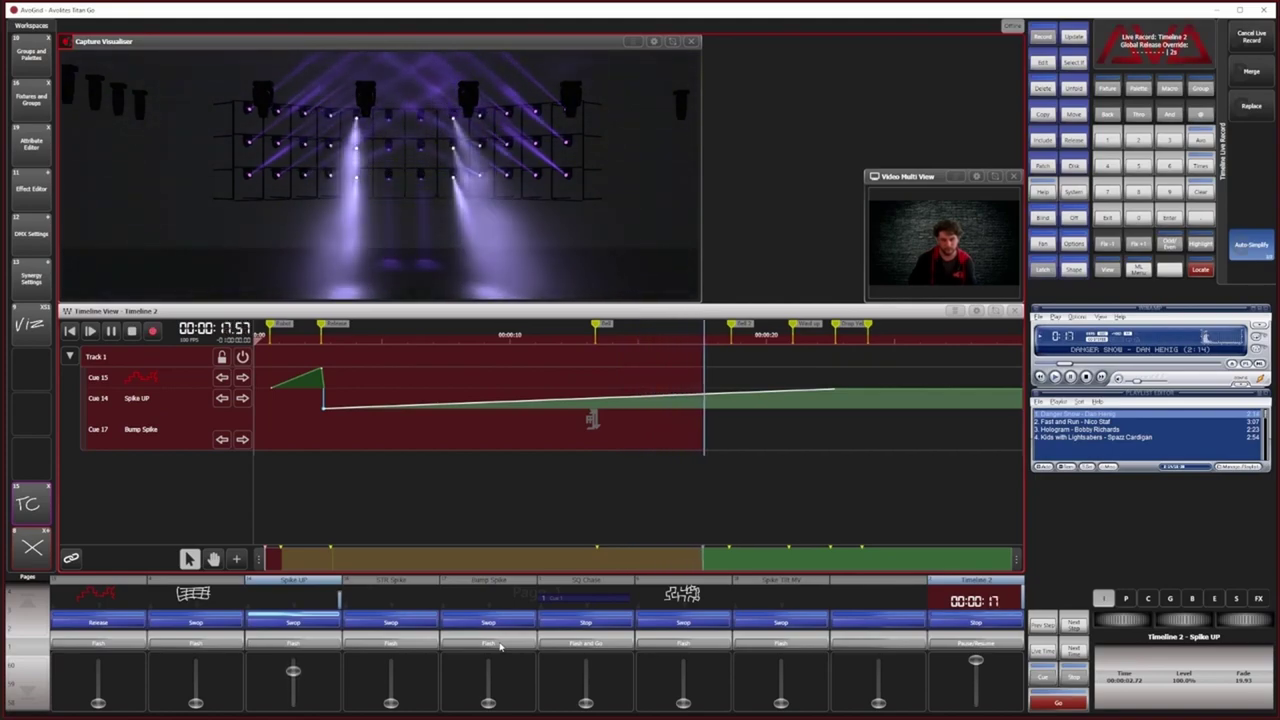
{"action": "left_click", "coordinate": [500, 645]}
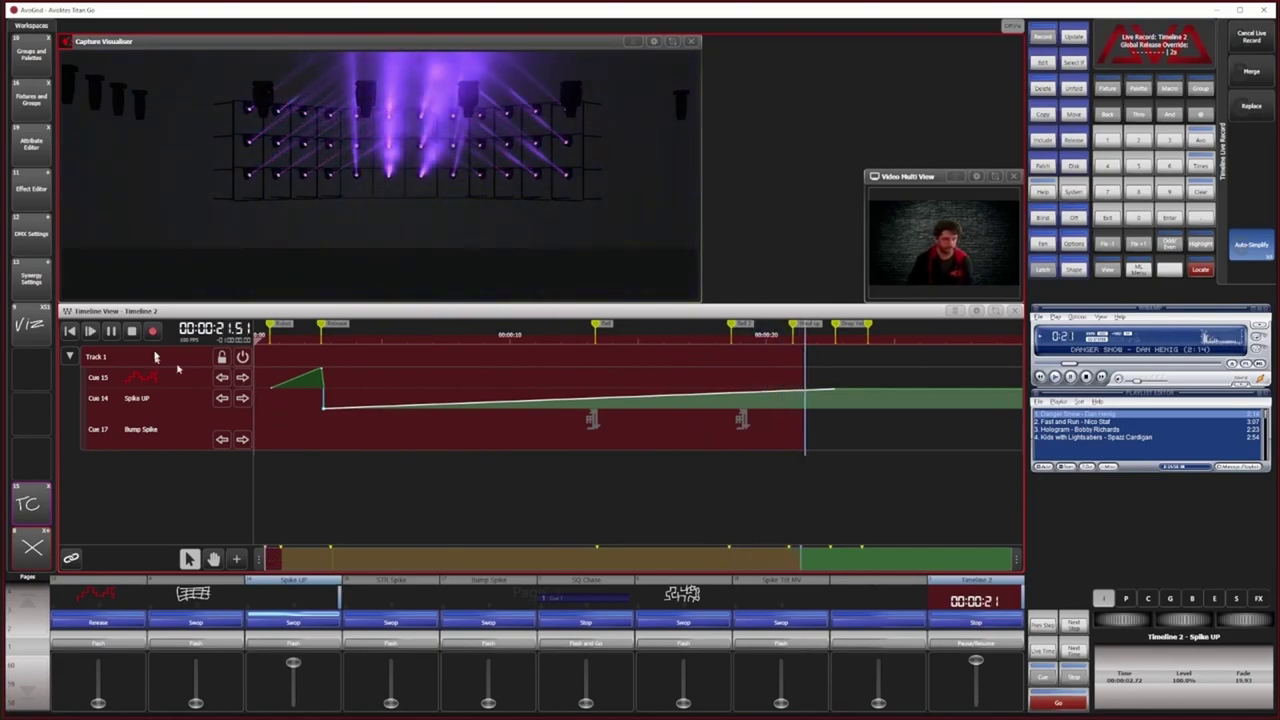
{"action": "left_click", "coordinate": [131, 331]}
{"action": "left_click", "coordinate": [152, 331]}
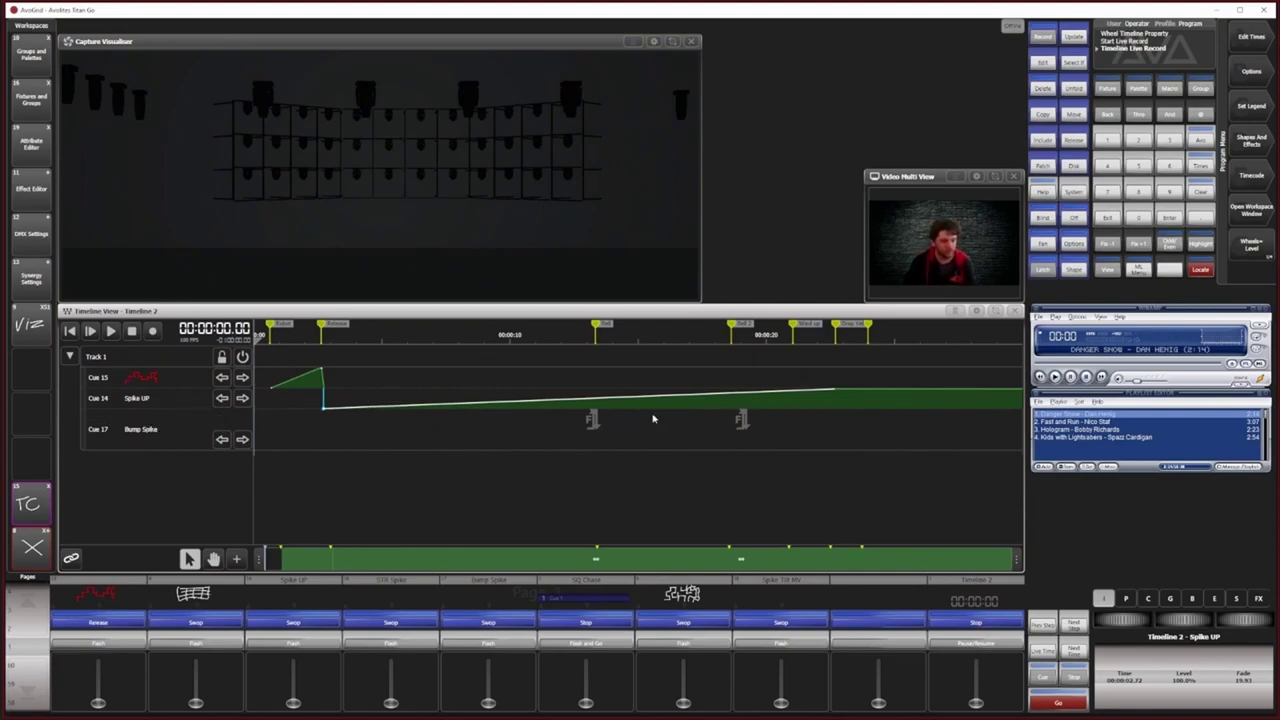
Step: Align the two recorded Bump Spike flashes with the third and fourth timeline markers, using the cursor at the fourth as guide
{"action": "left_click", "coordinate": [593, 423]}
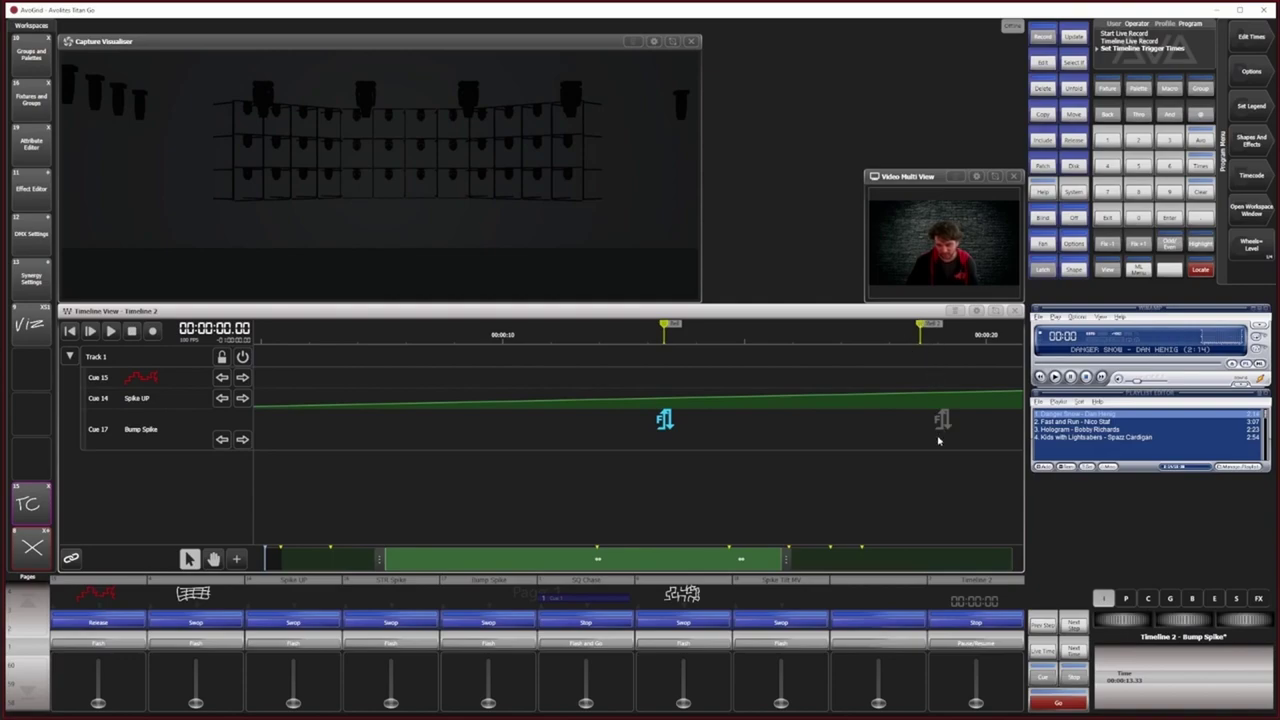
{"action": "left_click", "coordinate": [920, 342]}
{"action": "left_click", "coordinate": [916, 343]}
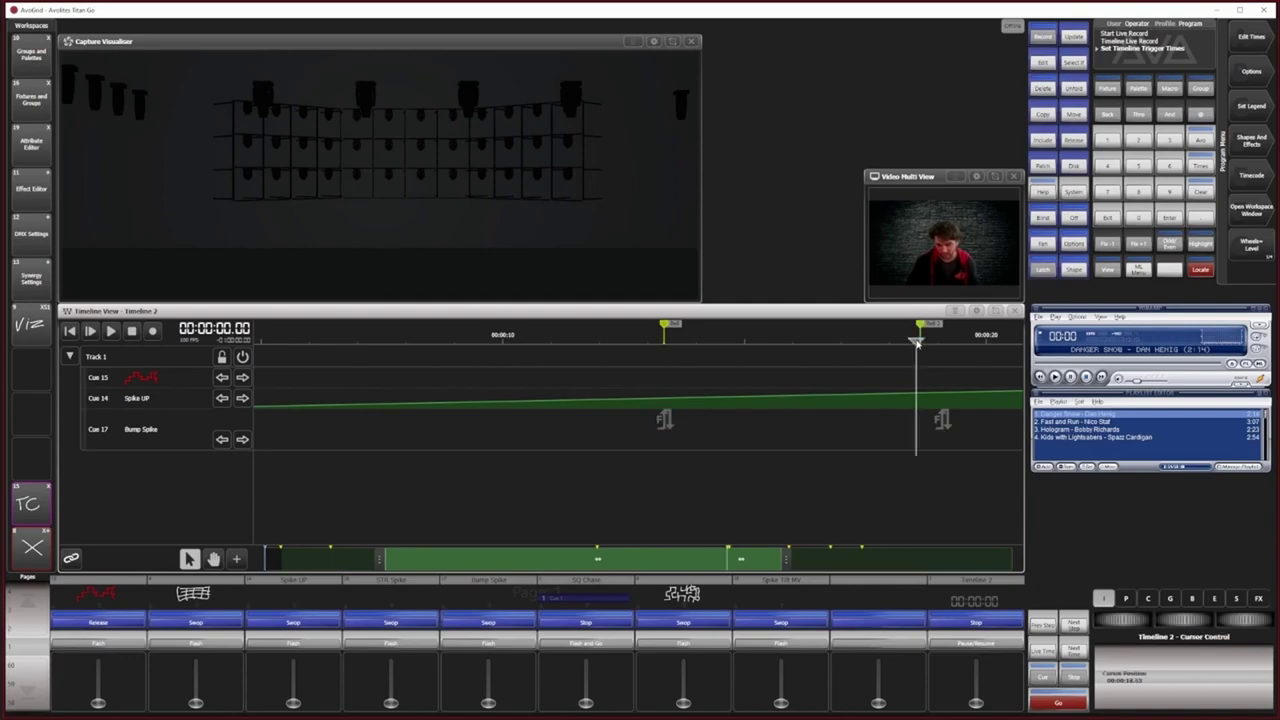
{"action": "left_click_drag", "start_coordinate": [921, 347], "coordinate": [921, 342]}
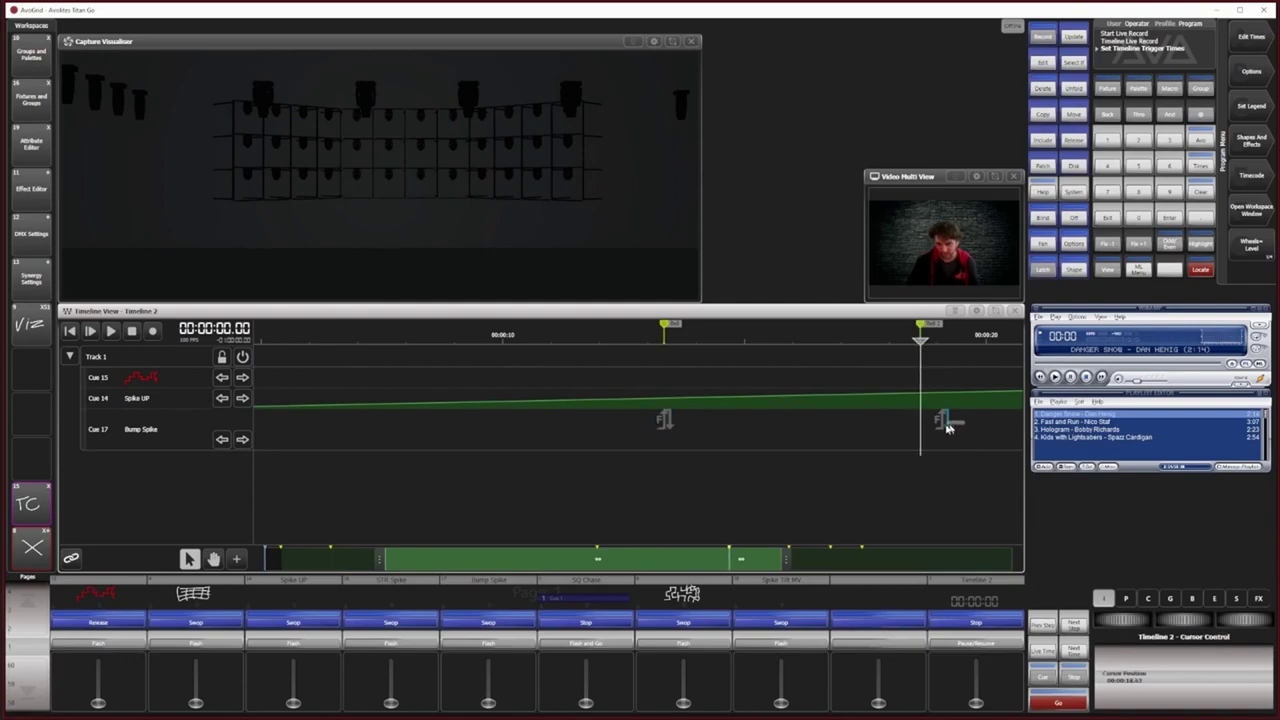
{"action": "left_click_drag", "start_coordinate": [940, 432], "coordinate": [941, 430]}
{"action": "left_click_drag", "start_coordinate": [1124, 628], "coordinate": [1114, 628]}
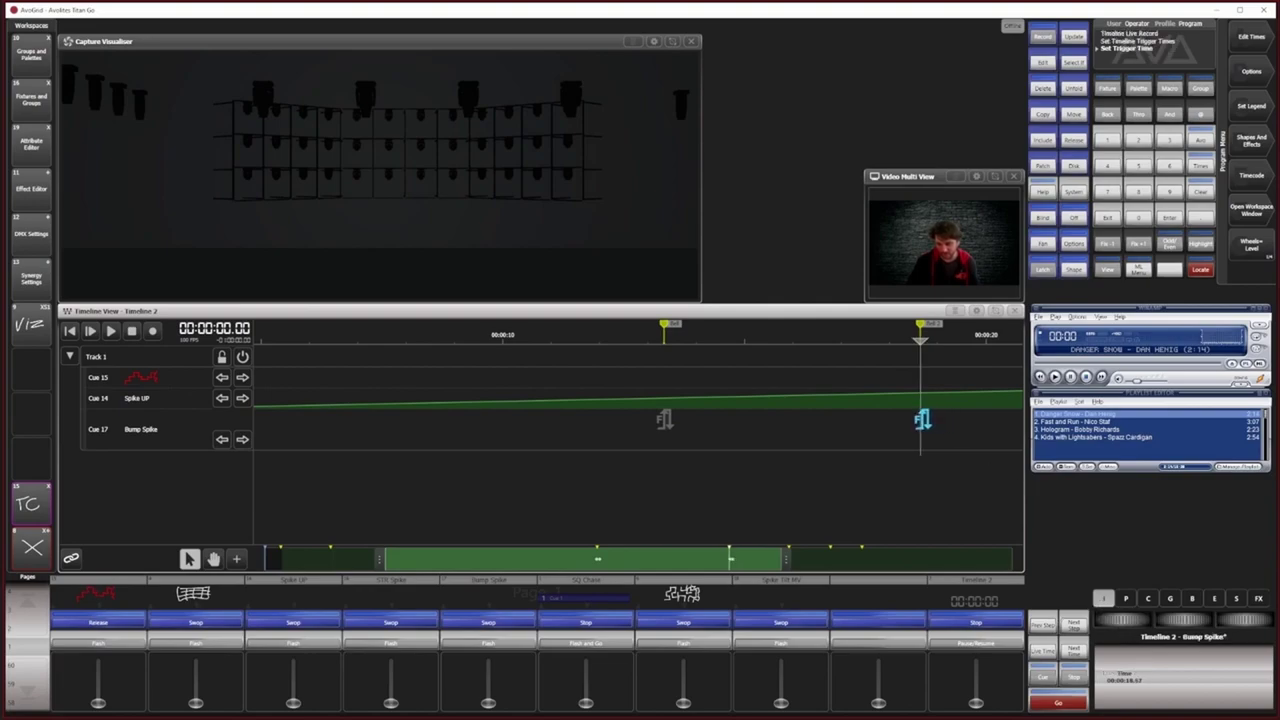
Step: Set the end triggers of the second and first Bump Spike flashes to 00:00:18.90 and 00:00:13.49
{"action": "left_click", "coordinate": [929, 423]}
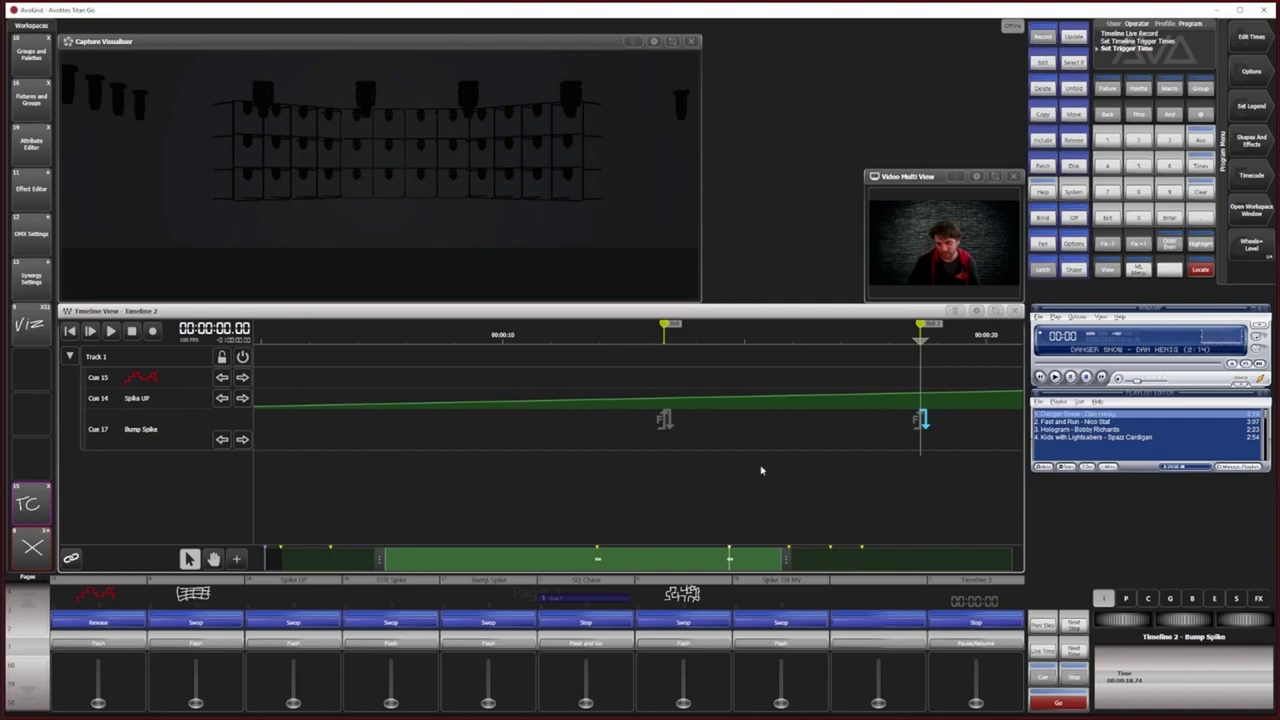
{"action": "left_click_drag", "start_coordinate": [1124, 622], "coordinate": [1134, 622]}
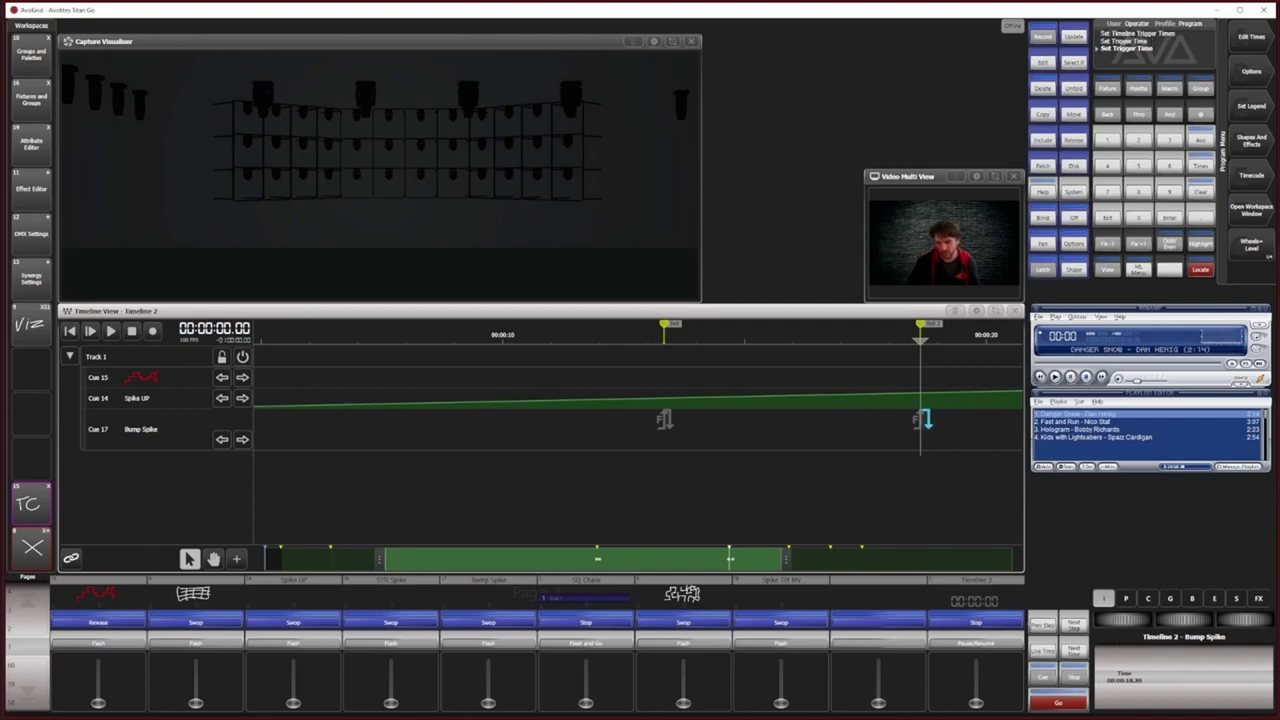
{"action": "left_click", "coordinate": [683, 421]}
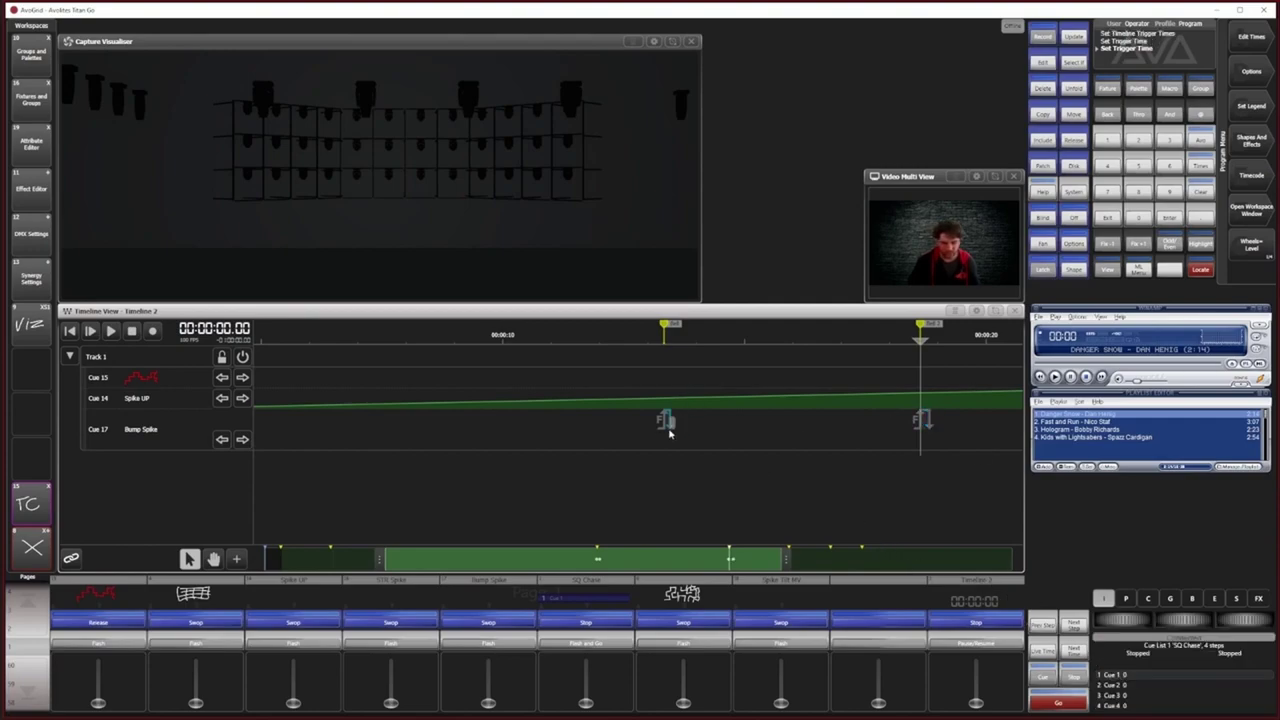
{"action": "left_click", "coordinate": [668, 428]}
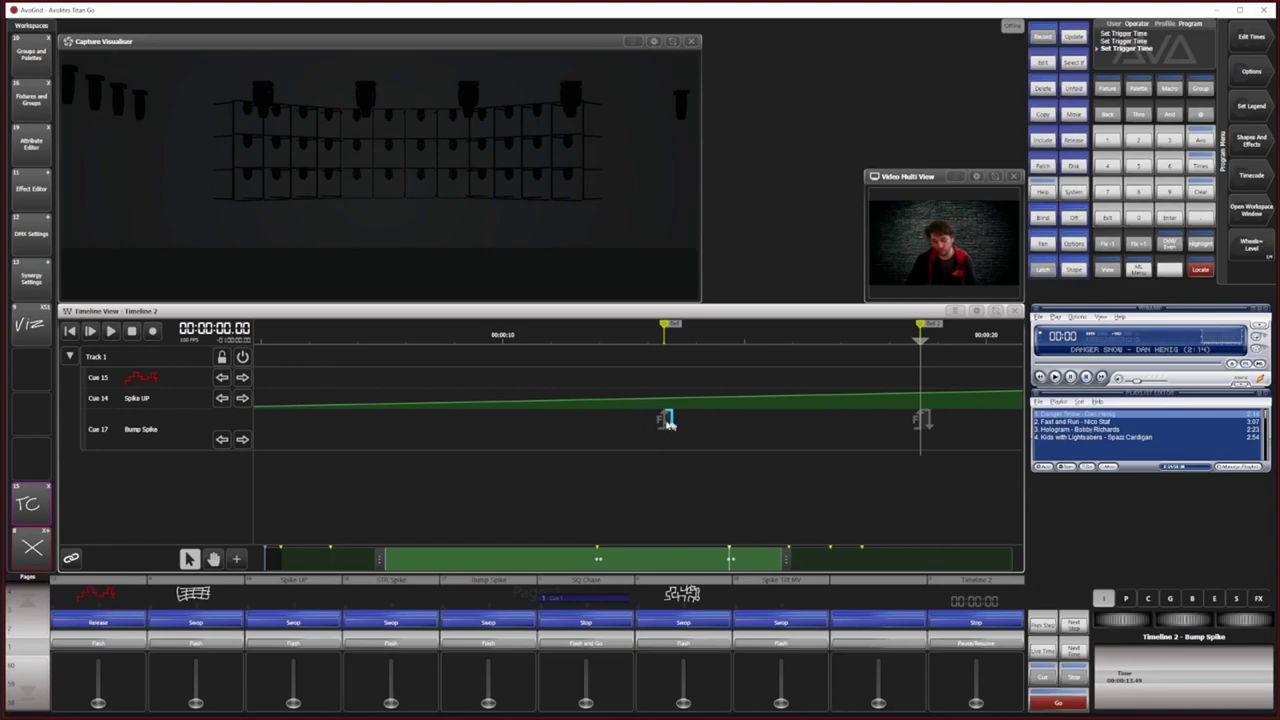
Step: Place the timeline cursor just before the third marker and play the timeline to check the Bump Spike flashes
{"action": "left_click", "coordinate": [623, 336]}
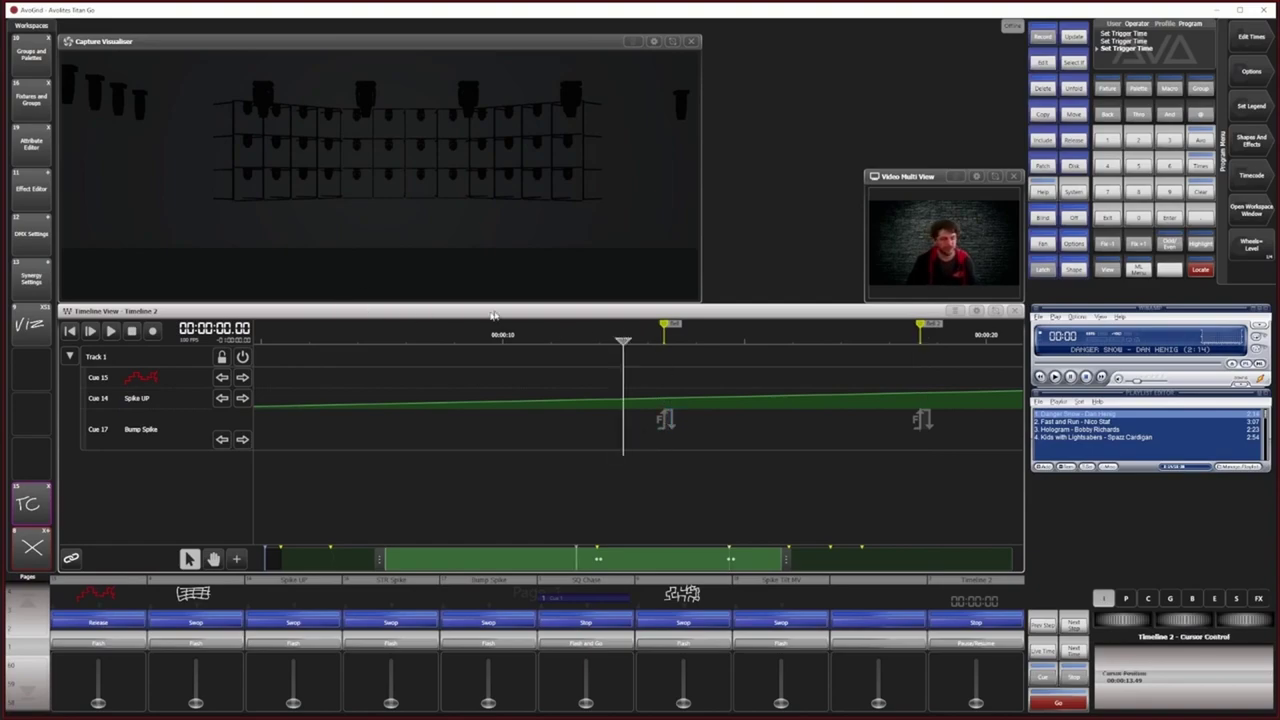
{"action": "left_click", "coordinate": [112, 332]}
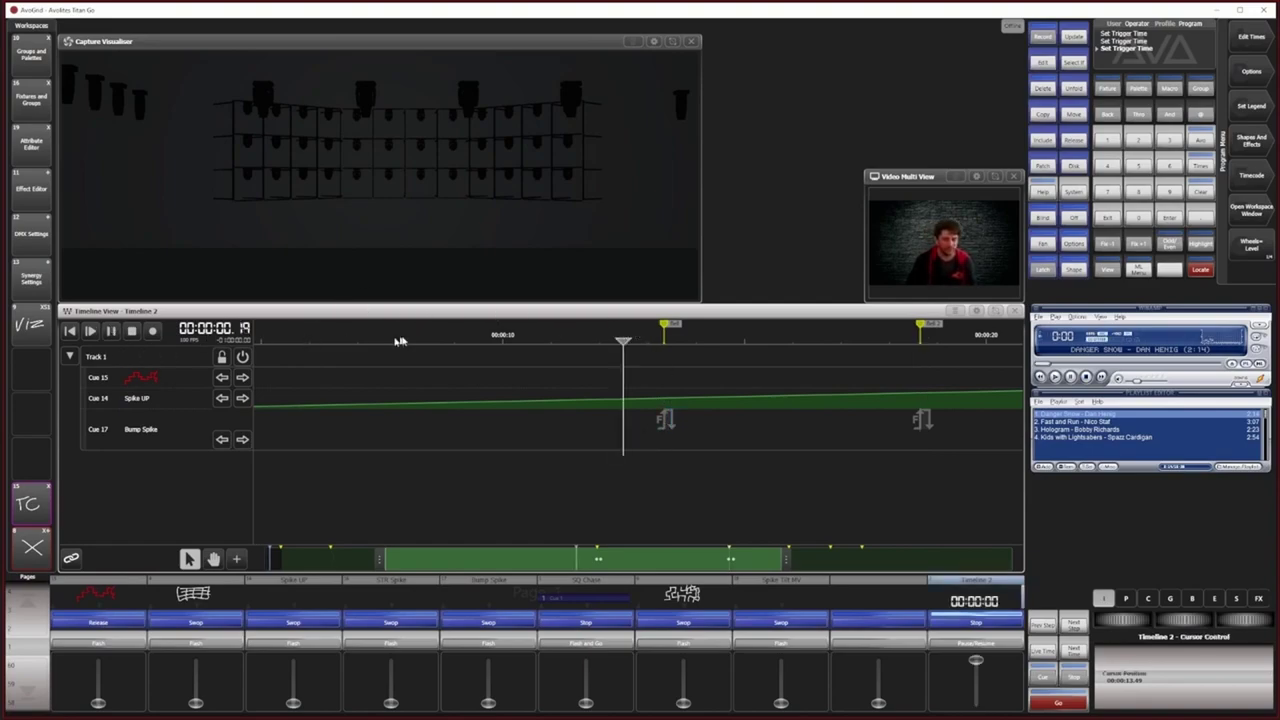
{"action": "left_click", "coordinate": [624, 341]}
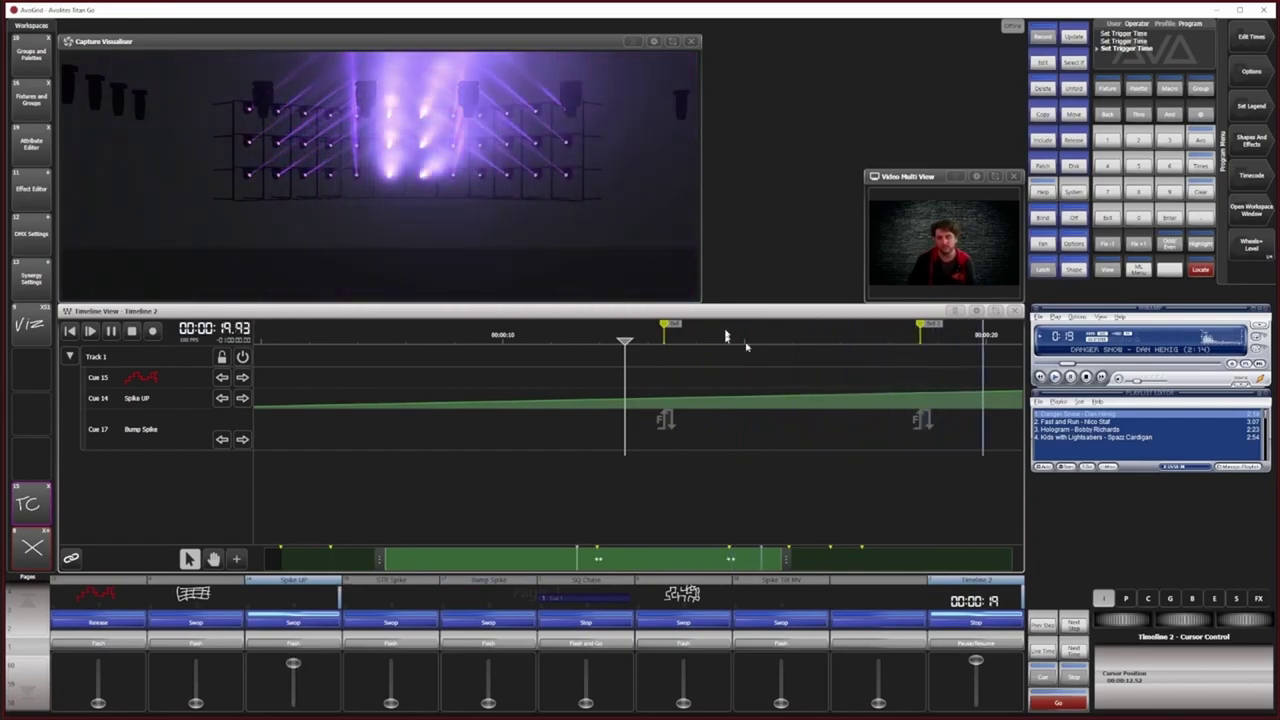
Step: Replay the timeline from about 00:00:11.72, jumping to just before the fourth marker, to check both Bump Spike flashes against the music
{"action": "left_click", "coordinate": [111, 331]}
{"action": "scroll", "coordinate": [548, 454], "scroll_direction": "up", "scroll_amount": 1}
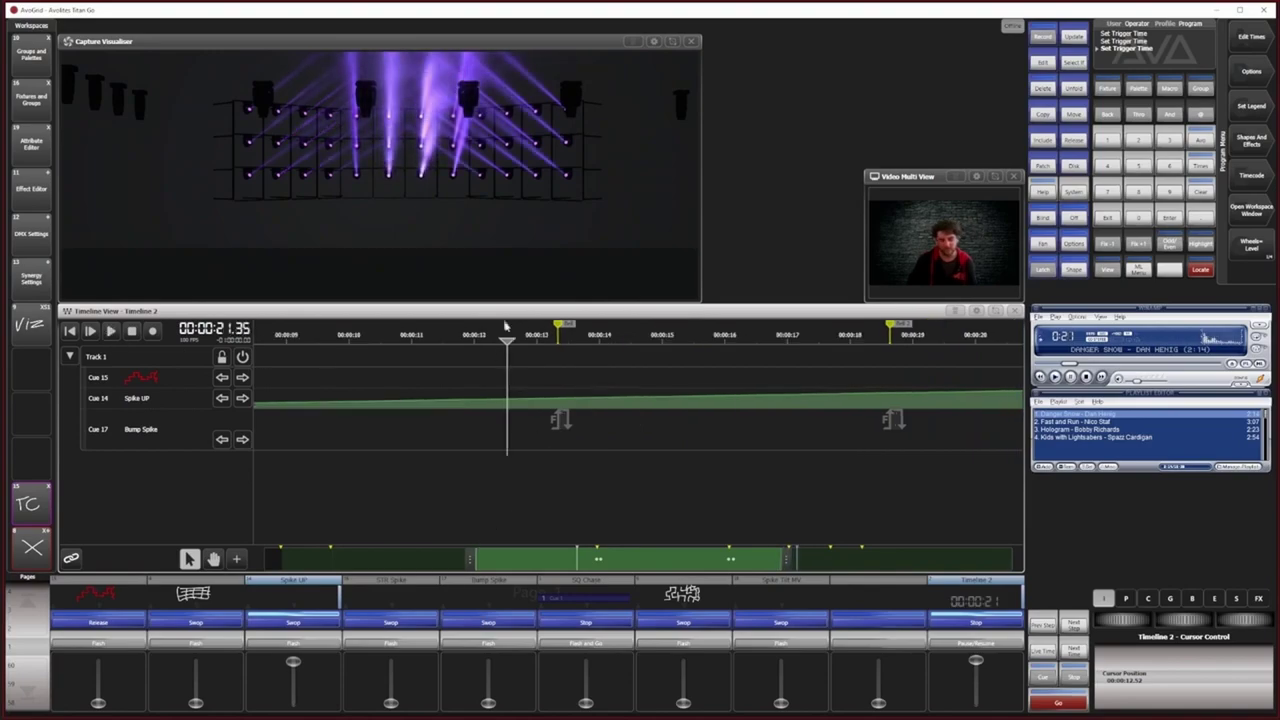
{"action": "left_click", "coordinate": [535, 335]}
{"action": "left_click_drag", "start_coordinate": [550, 338], "coordinate": [456, 338]}
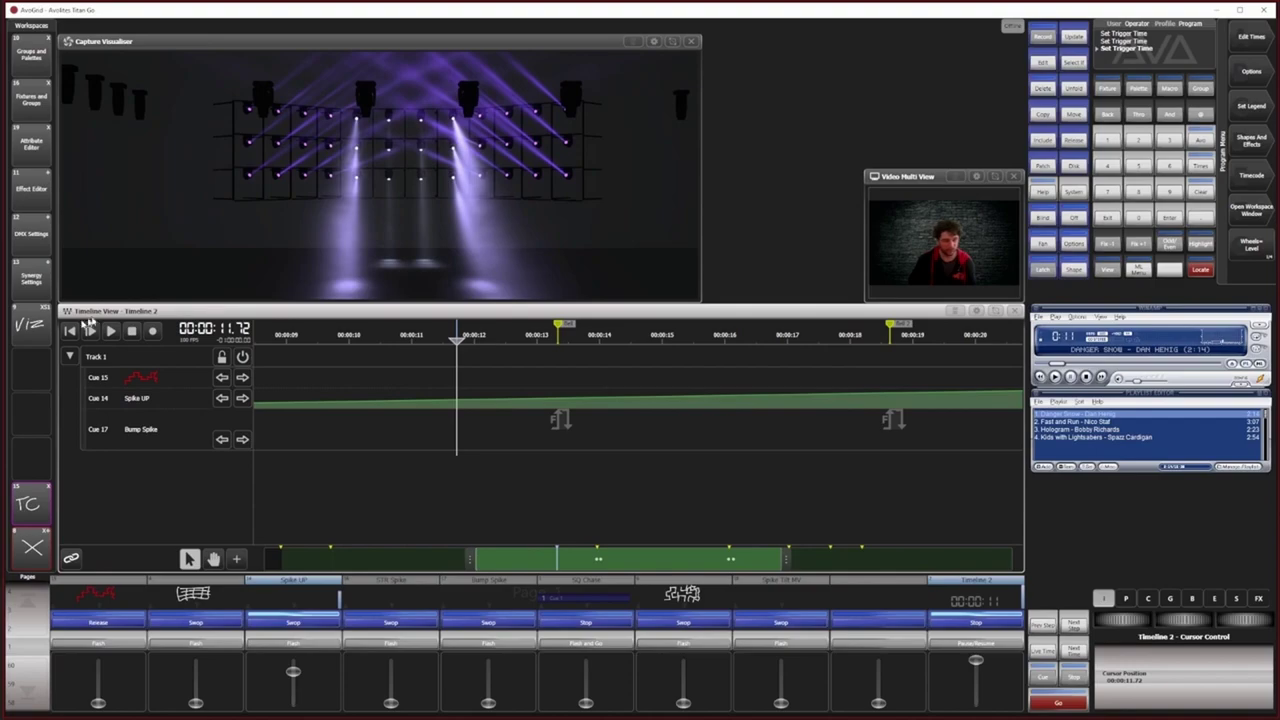
{"action": "left_click", "coordinate": [114, 331]}
{"action": "left_click", "coordinate": [478, 337]}
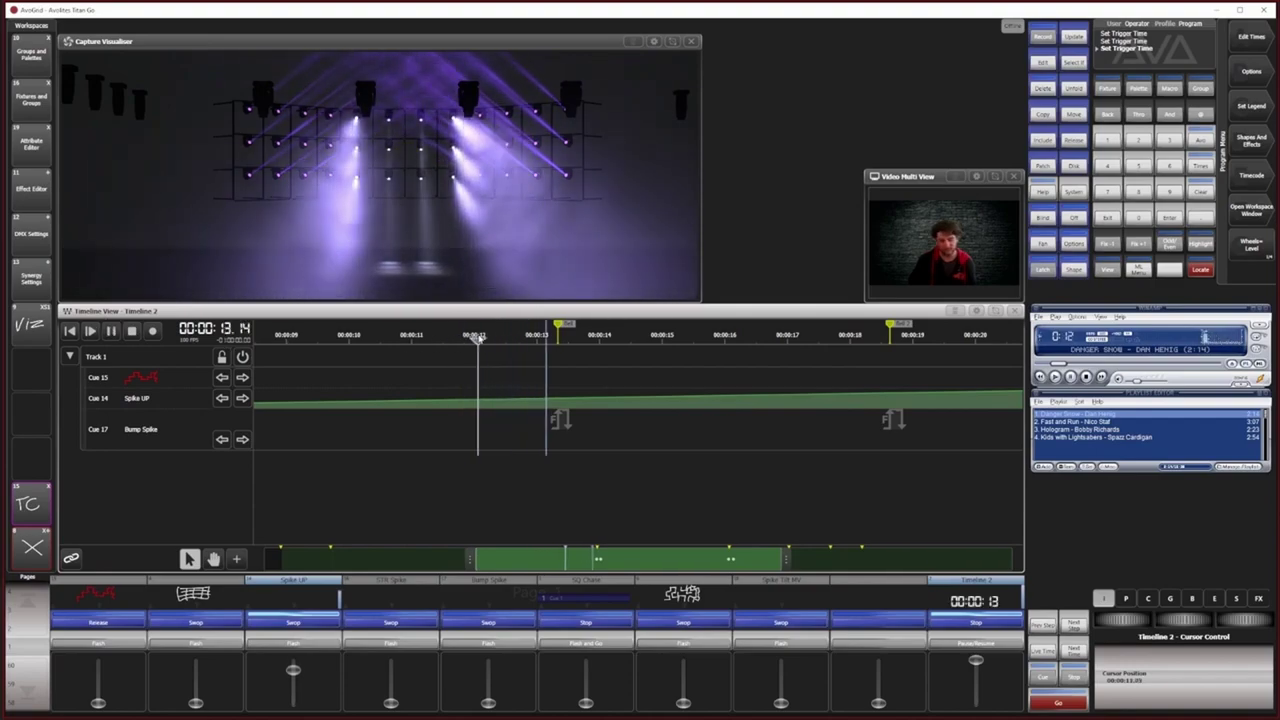
{"action": "left_click", "coordinate": [478, 337]}
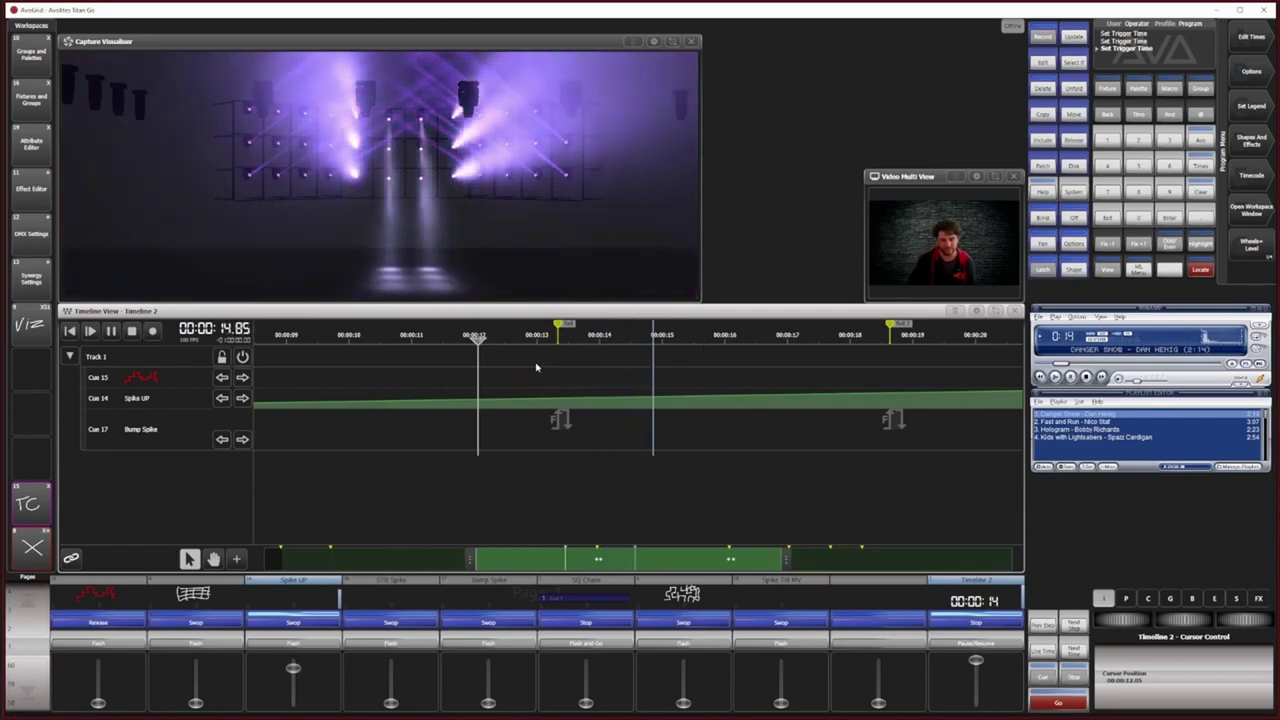
{"action": "left_click", "coordinate": [845, 338]}
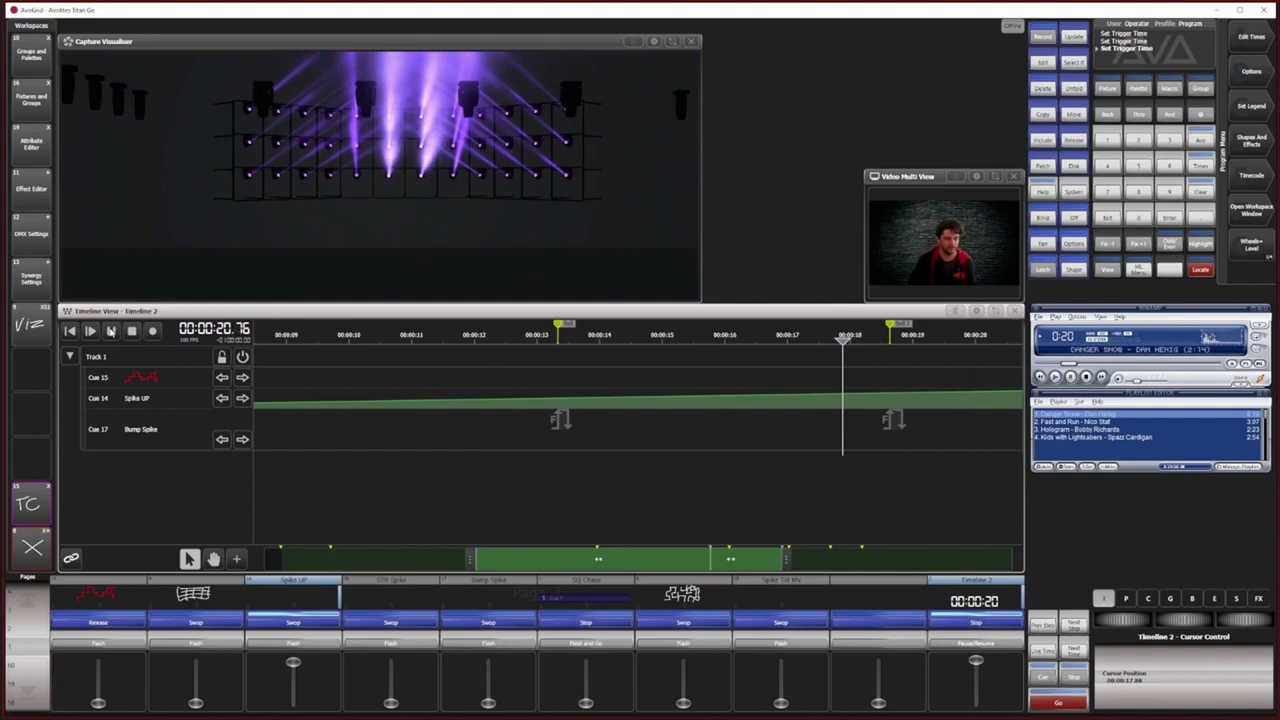
{"action": "scroll", "coordinate": [487, 360], "scroll_direction": "down", "scroll_amount": 2}
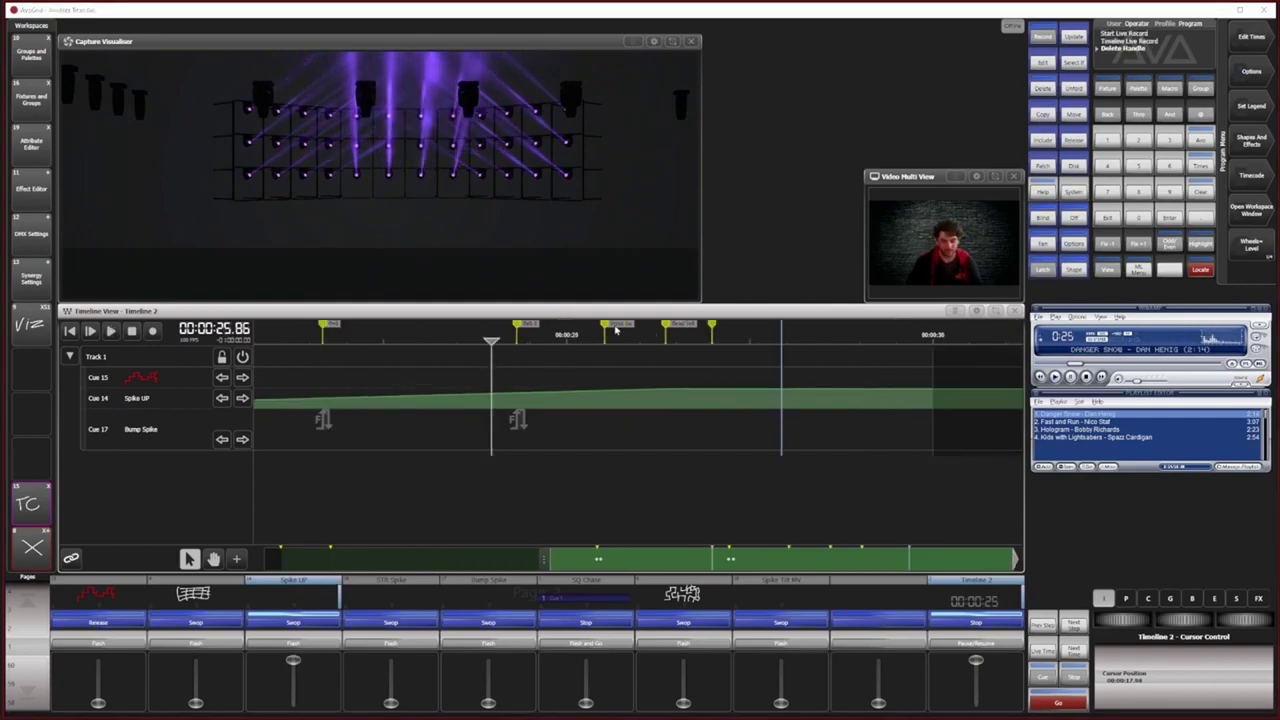
Step: Live record an STR Spike flash around the last two timeline markers onto Track 1, and stop recording and playback
{"action": "left_click", "coordinate": [391, 642]}
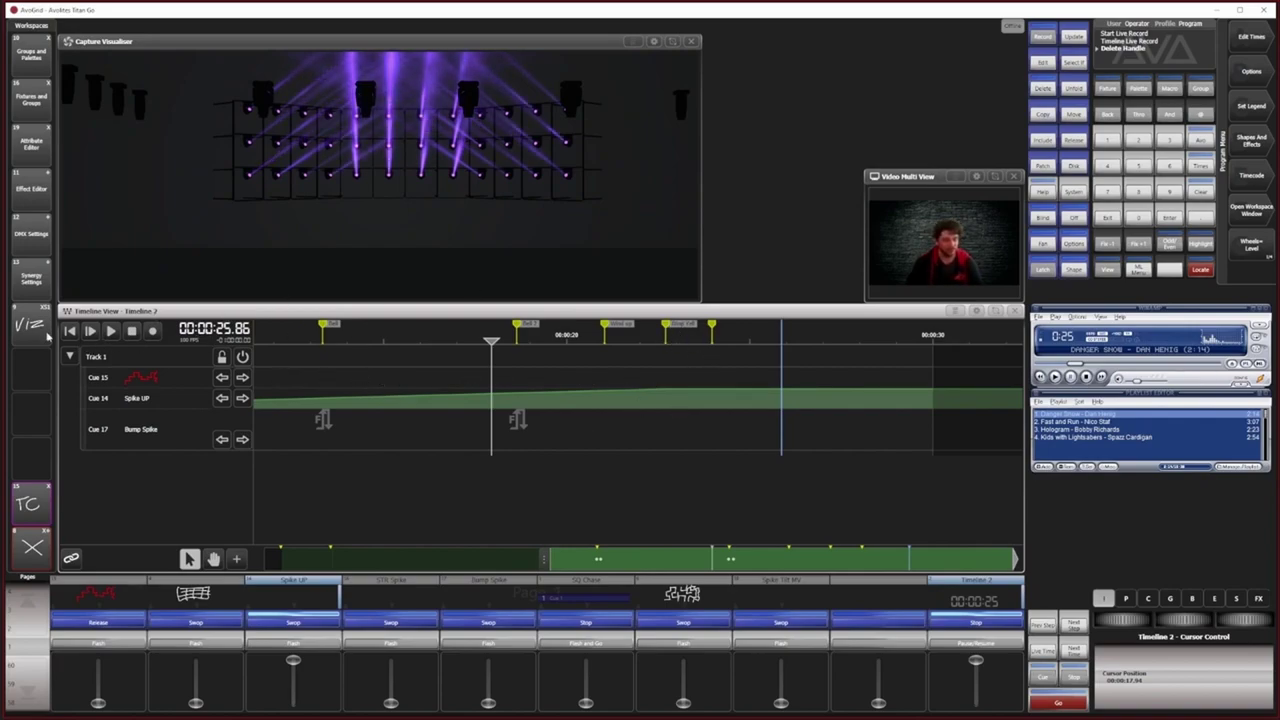
{"action": "left_click", "coordinate": [150, 331]}
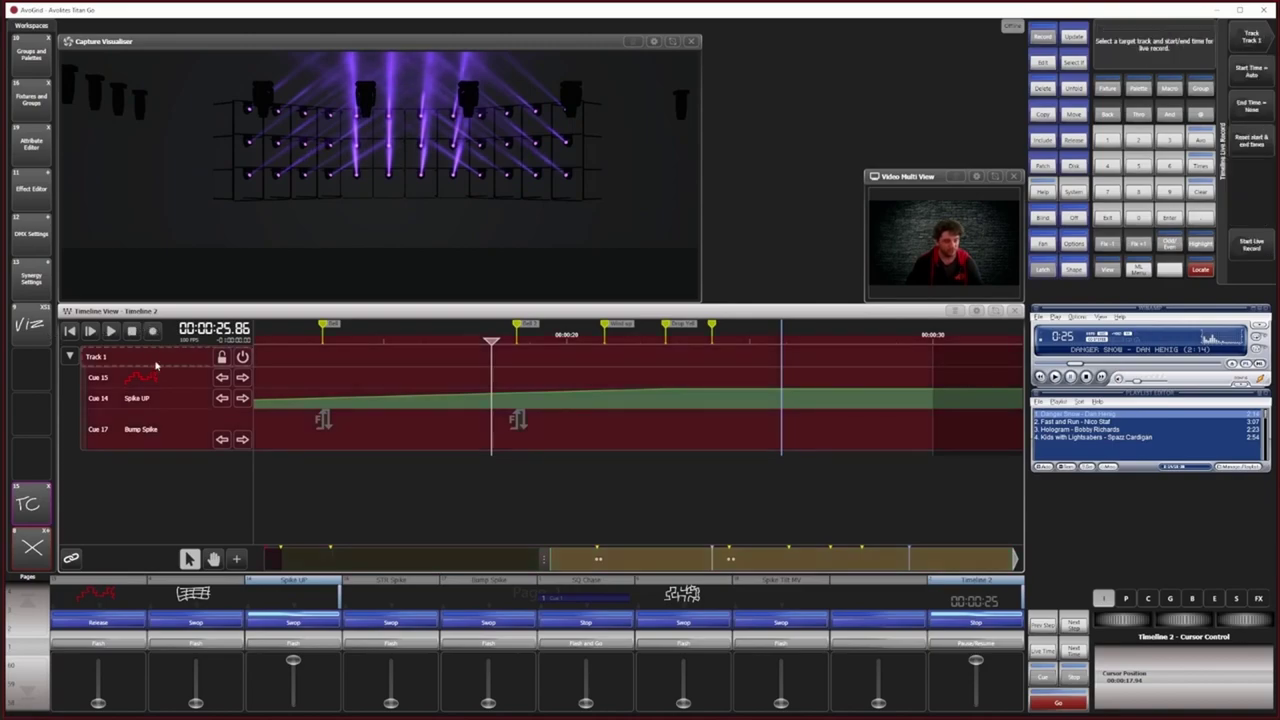
{"action": "left_click", "coordinate": [155, 366]}
{"action": "left_click", "coordinate": [558, 339]}
{"action": "left_click_drag", "start_coordinate": [558, 340], "coordinate": [443, 341]}
{"action": "left_click", "coordinate": [111, 331]}
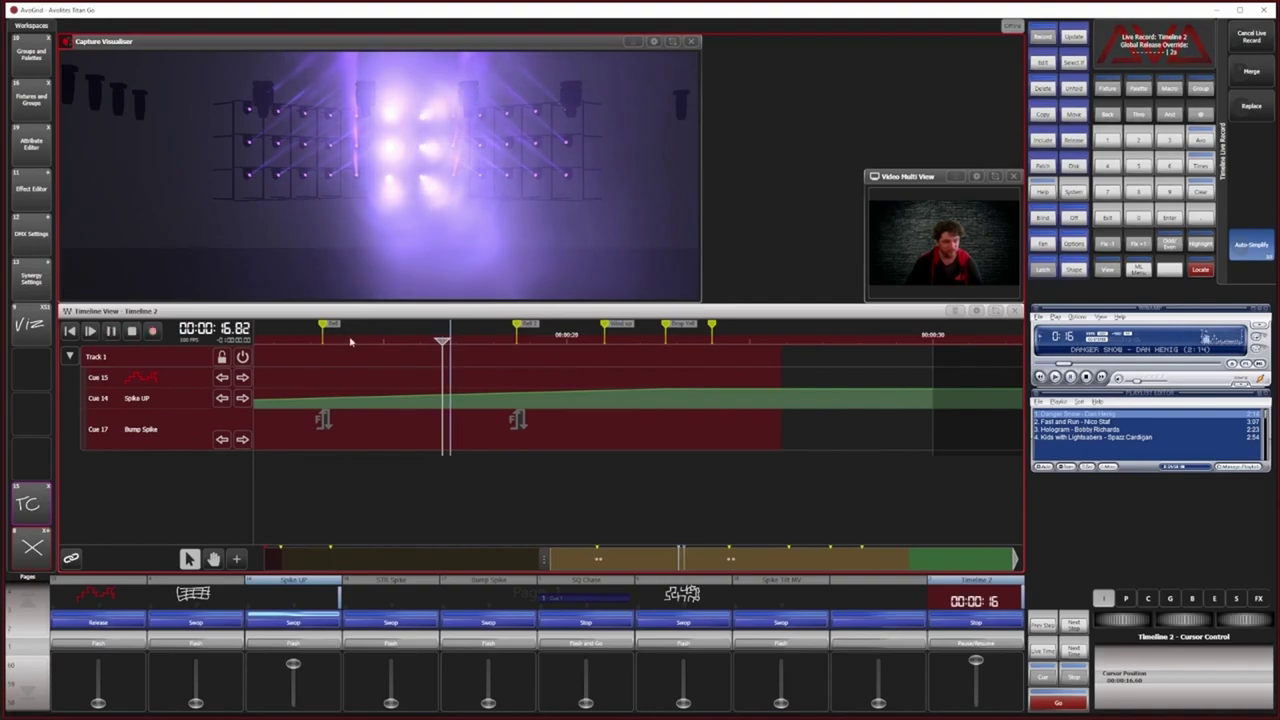
{"action": "left_click", "coordinate": [391, 645]}
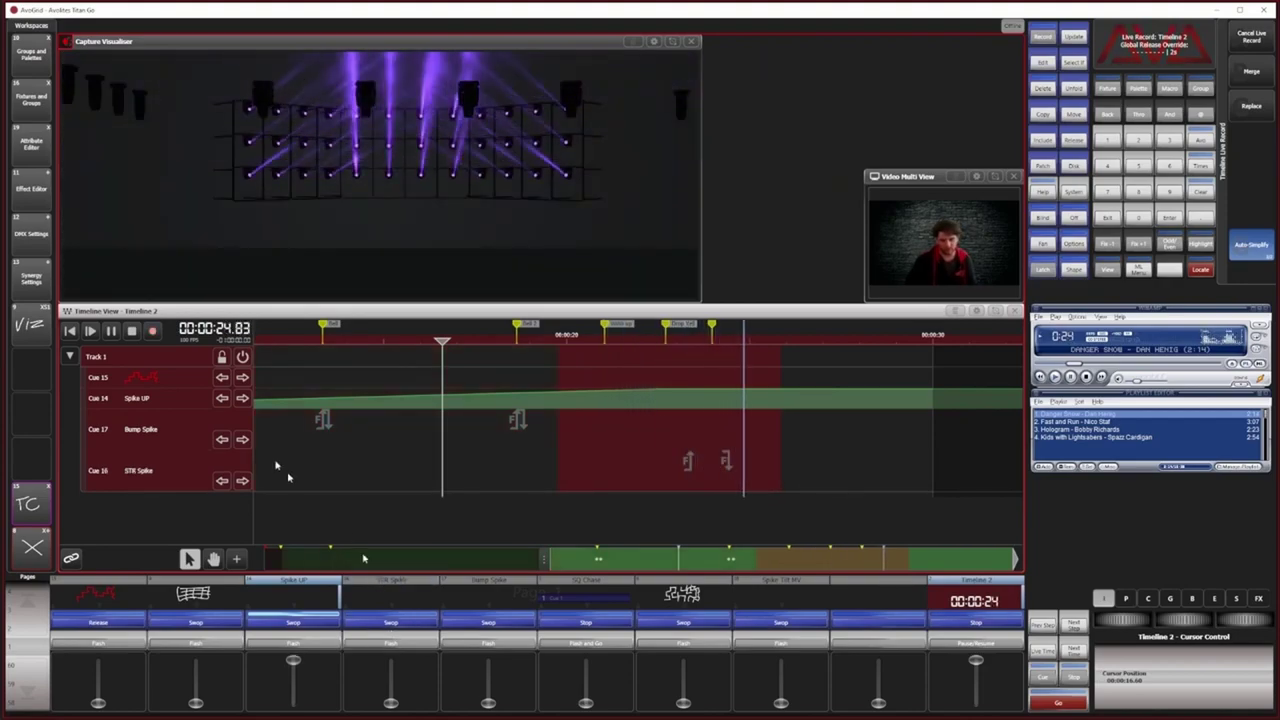
{"action": "left_click", "coordinate": [152, 331]}
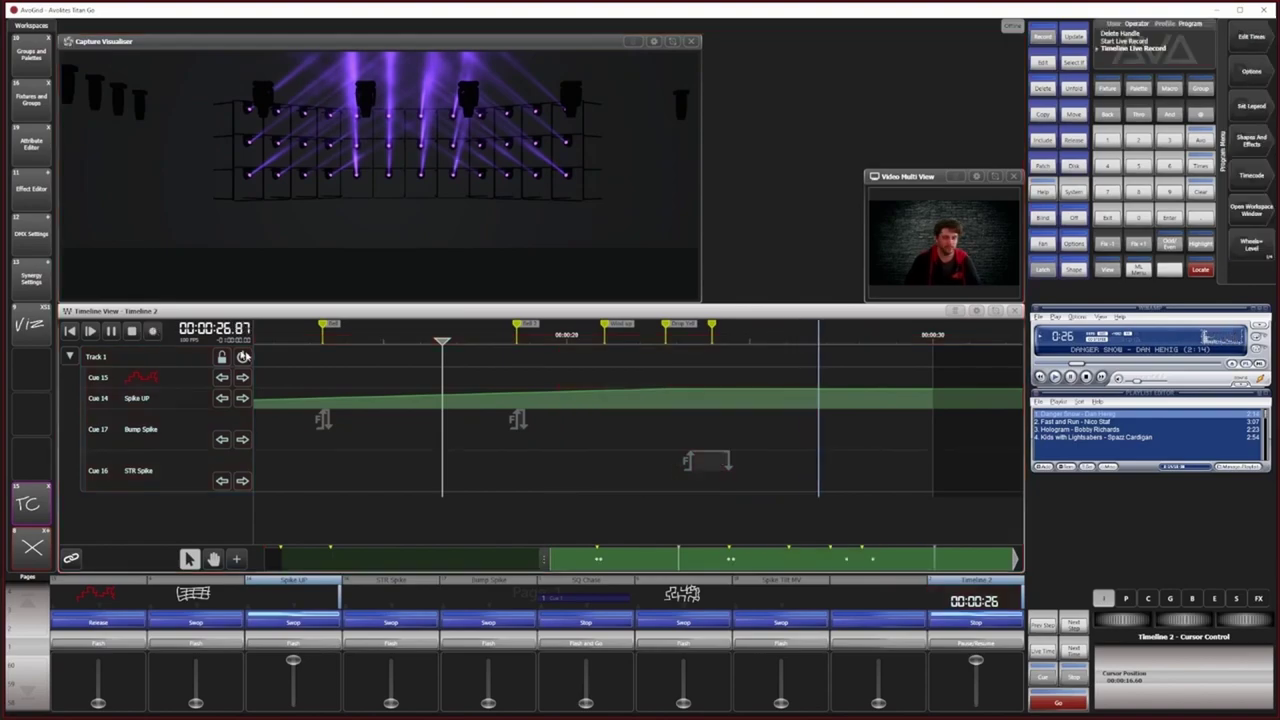
{"action": "left_click", "coordinate": [131, 331]}
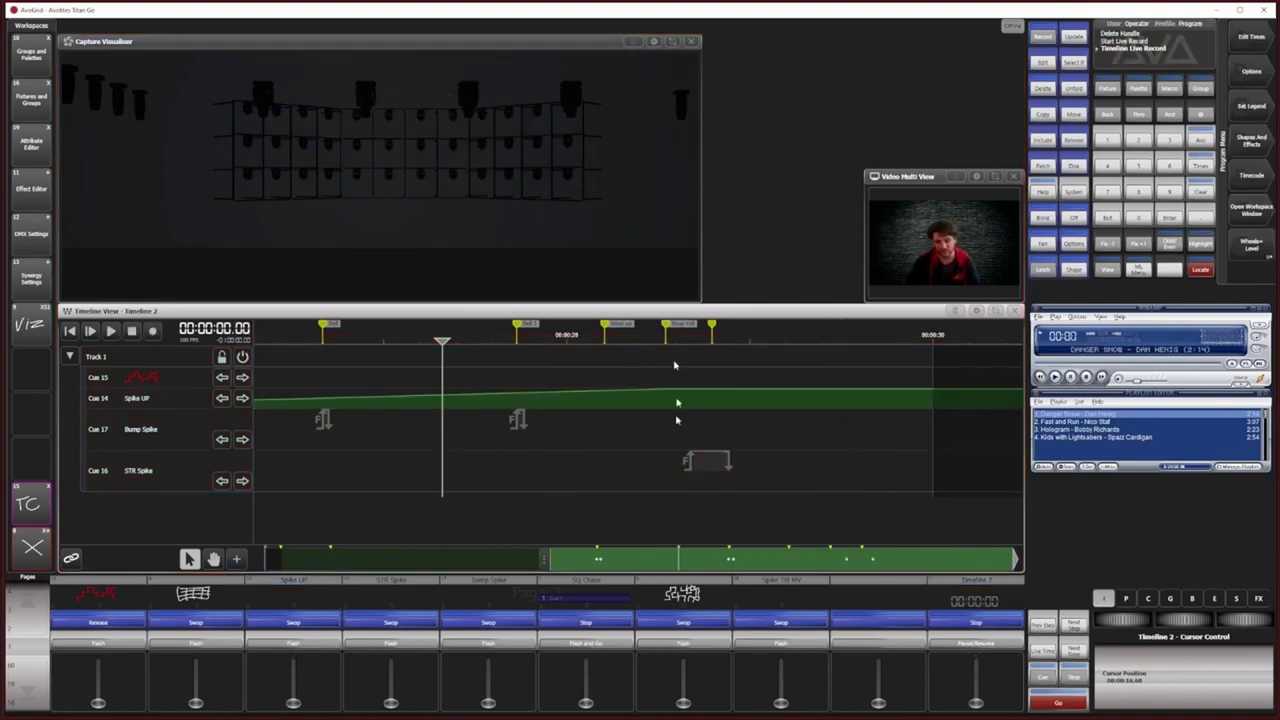
Step: Set the STR Spike flash's start trigger to 00:00:22.75 at the sixth marker, and move its end trigger slightly earlier
{"action": "left_click", "coordinate": [688, 468]}
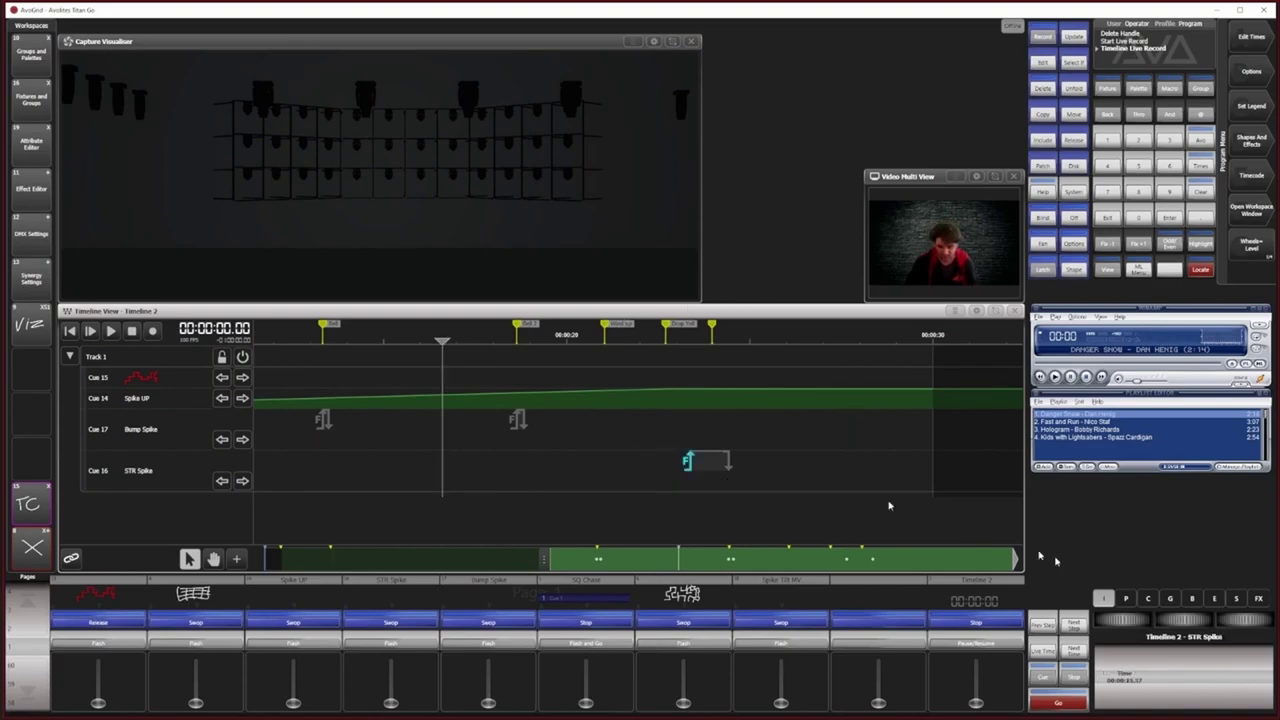
{"action": "left_click_drag", "start_coordinate": [1160, 627], "coordinate": [1122, 620]}
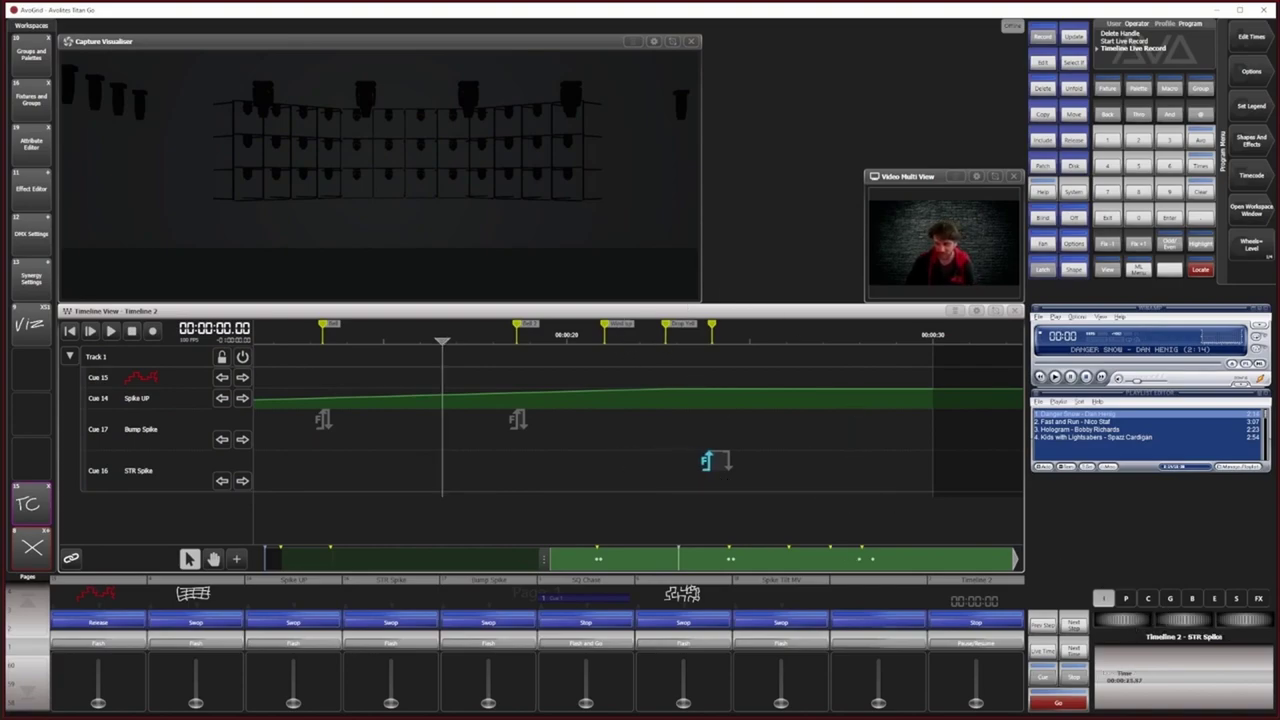
{"action": "left_click", "coordinate": [662, 344]}
{"action": "left_click_drag", "start_coordinate": [662, 343], "coordinate": [667, 343]}
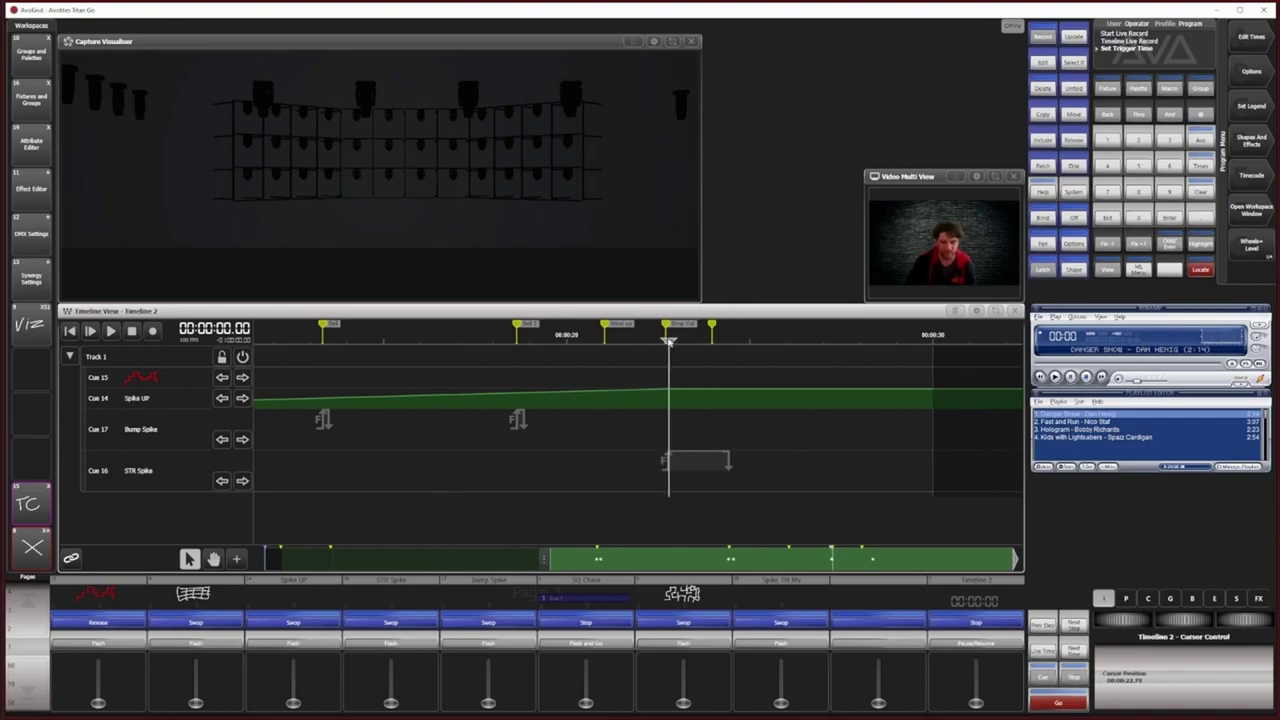
{"action": "left_click", "coordinate": [686, 462]}
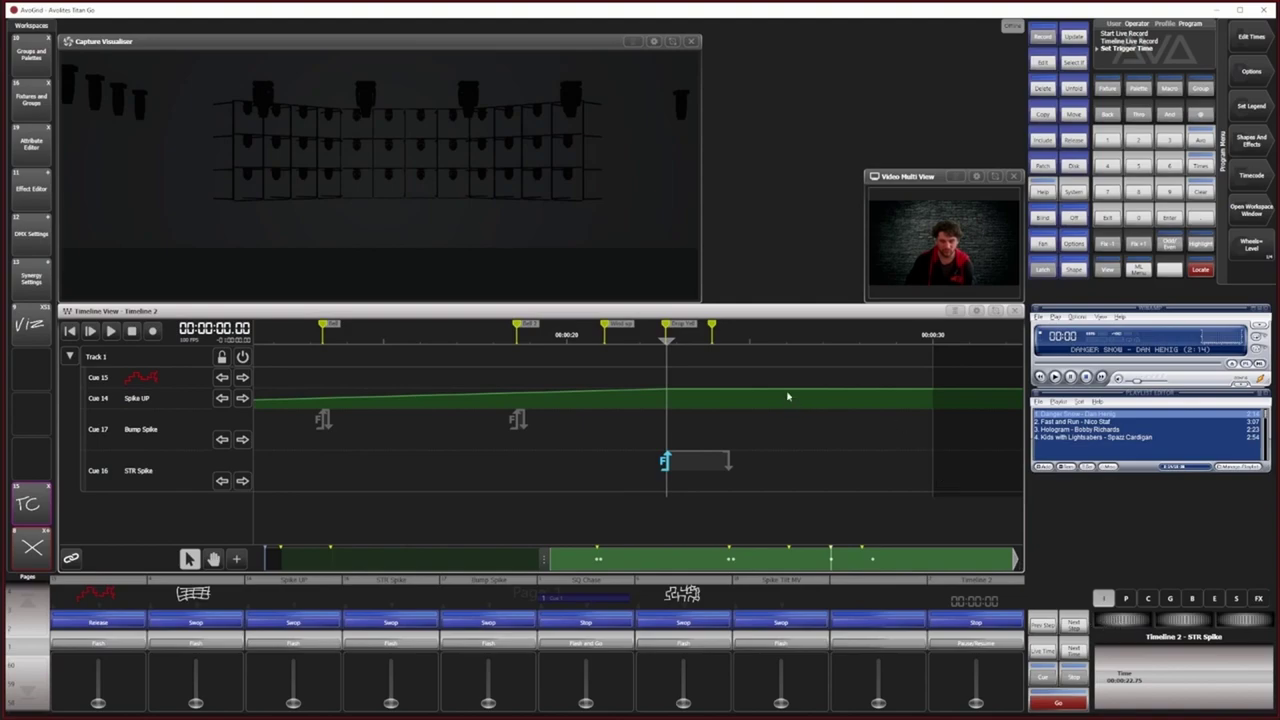
{"action": "left_click", "coordinate": [732, 457]}
{"action": "scroll", "coordinate": [1117, 623], "scroll_direction": "down", "scroll_amount": 3}
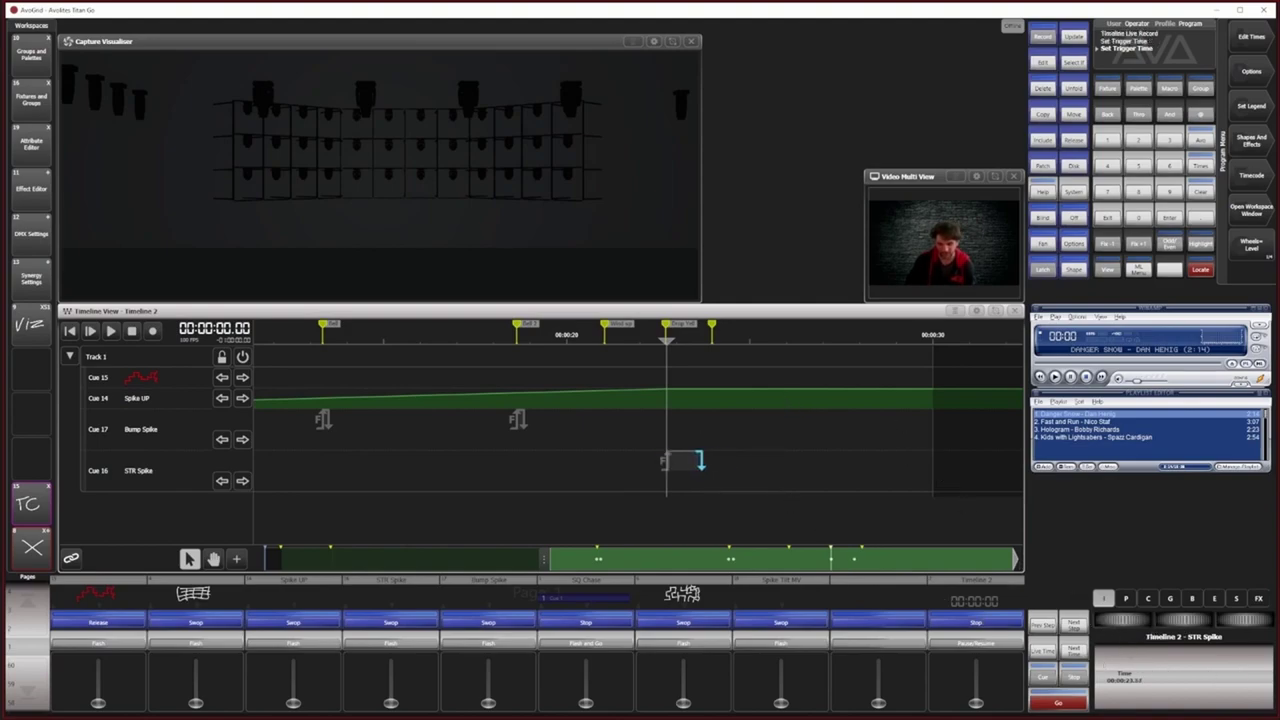
{"action": "scroll", "coordinate": [1122, 620], "scroll_direction": "up", "scroll_amount": 3}
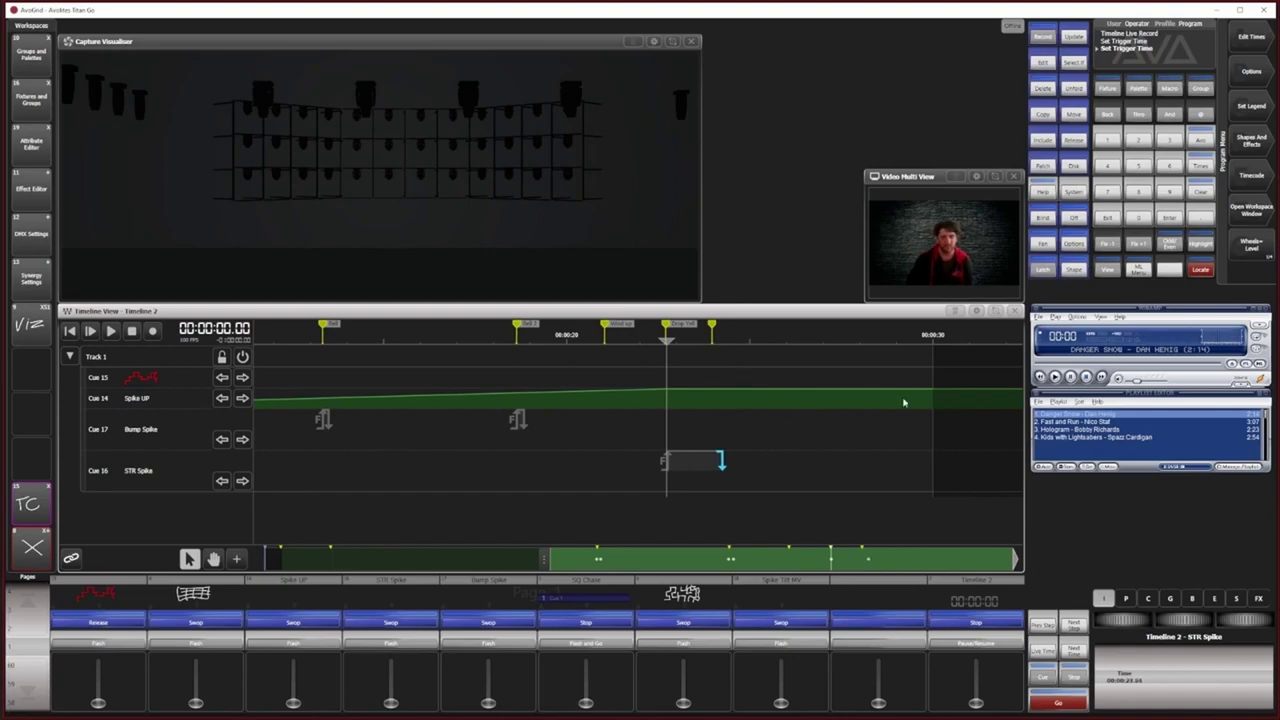
Step: Play the timeline from just before the fifth marker to check the STR Spike flash, and stop playback
{"action": "left_click", "coordinate": [571, 332]}
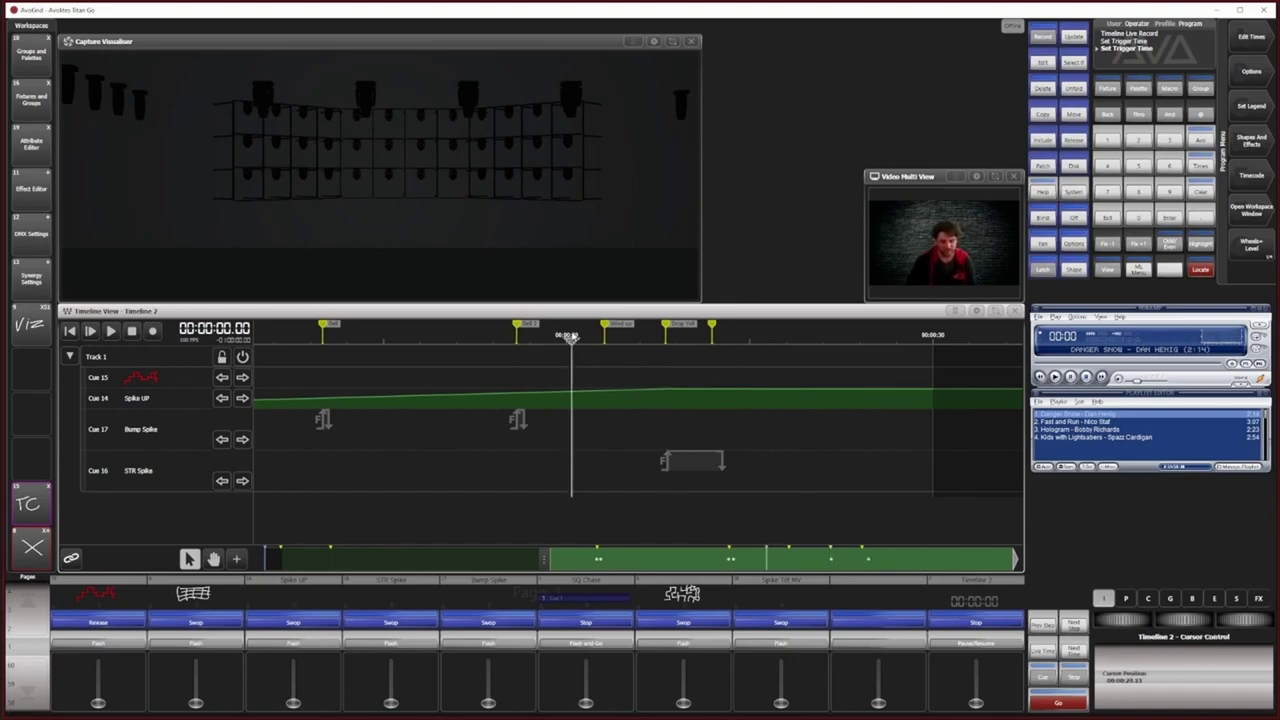
{"action": "left_click", "coordinate": [108, 331]}
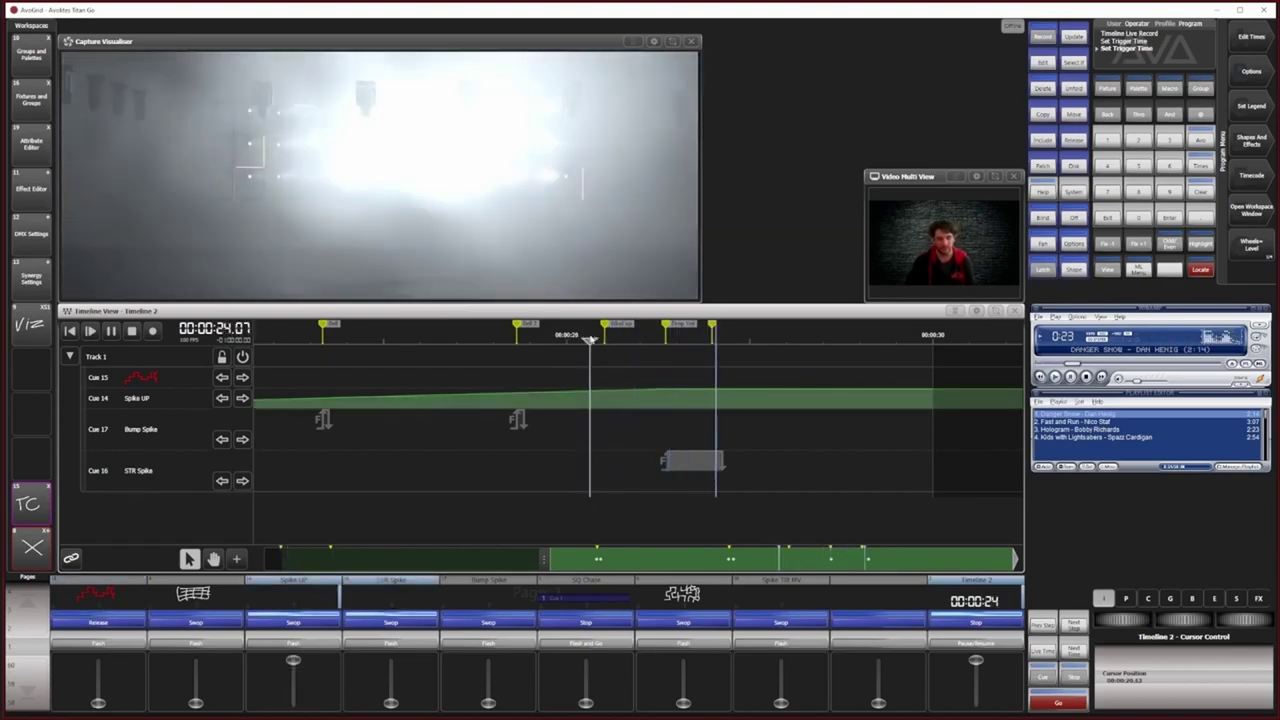
{"action": "left_click", "coordinate": [132, 331]}
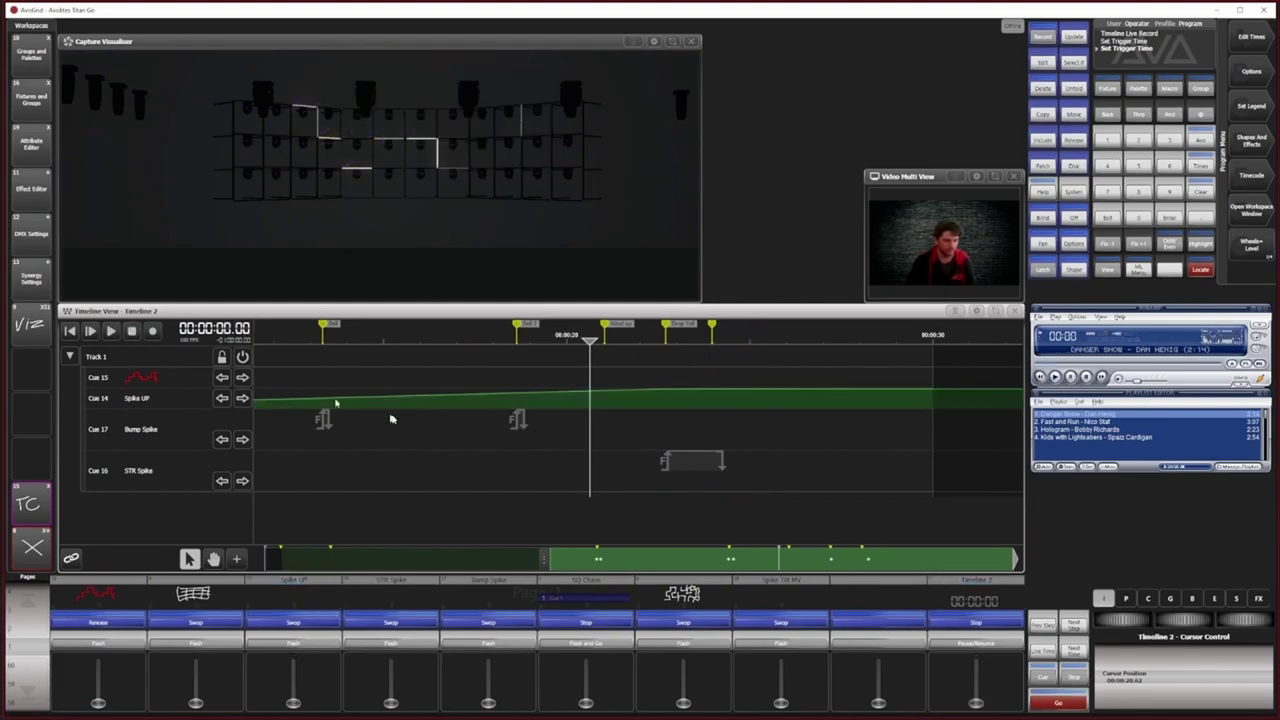
Step: Set the STR Spike flash's end trigger to 00:00:23.83 and replay the timeline around the flash to check it
{"action": "left_click", "coordinate": [719, 464]}
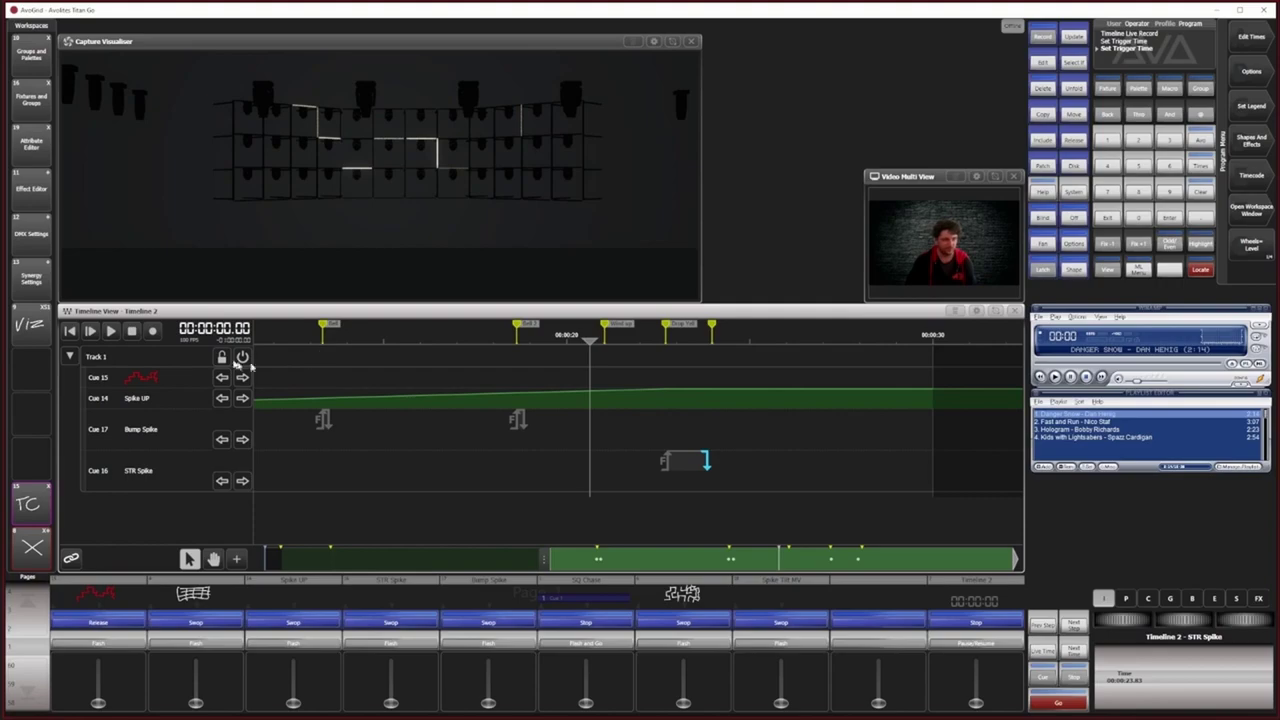
{"action": "left_click", "coordinate": [110, 331]}
{"action": "left_click", "coordinate": [636, 342]}
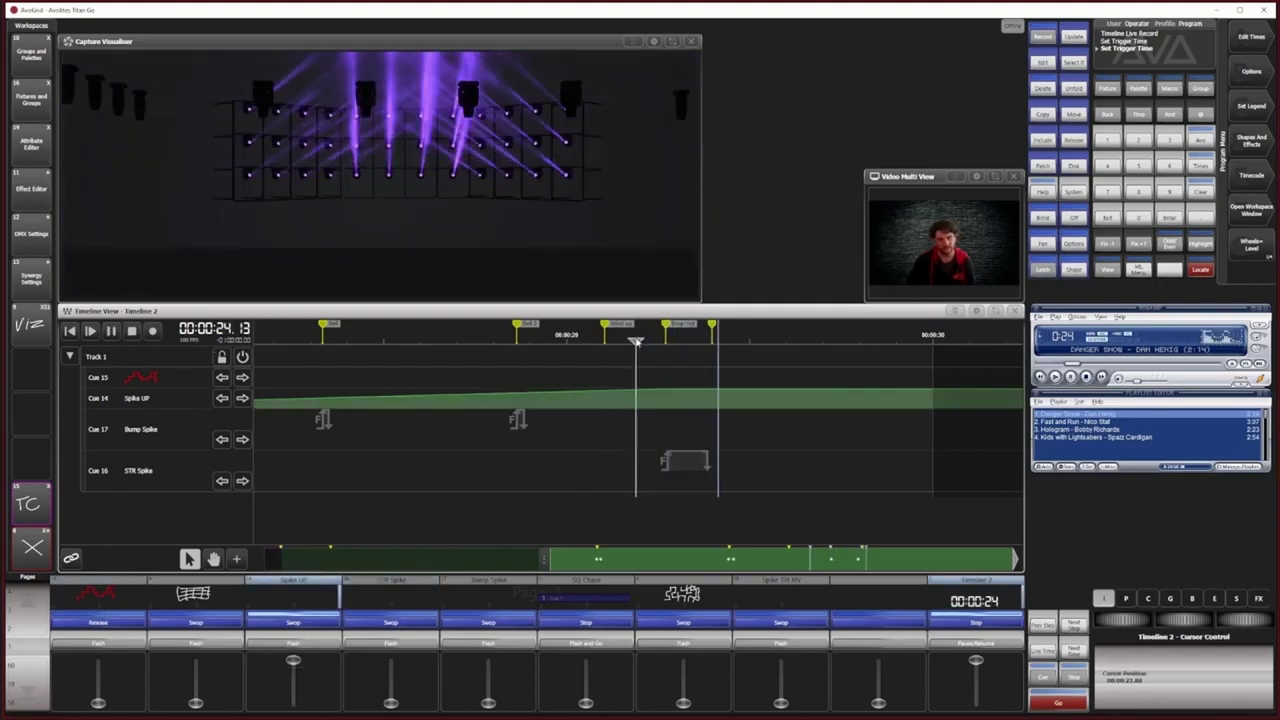
{"action": "left_click", "coordinate": [131, 331]}
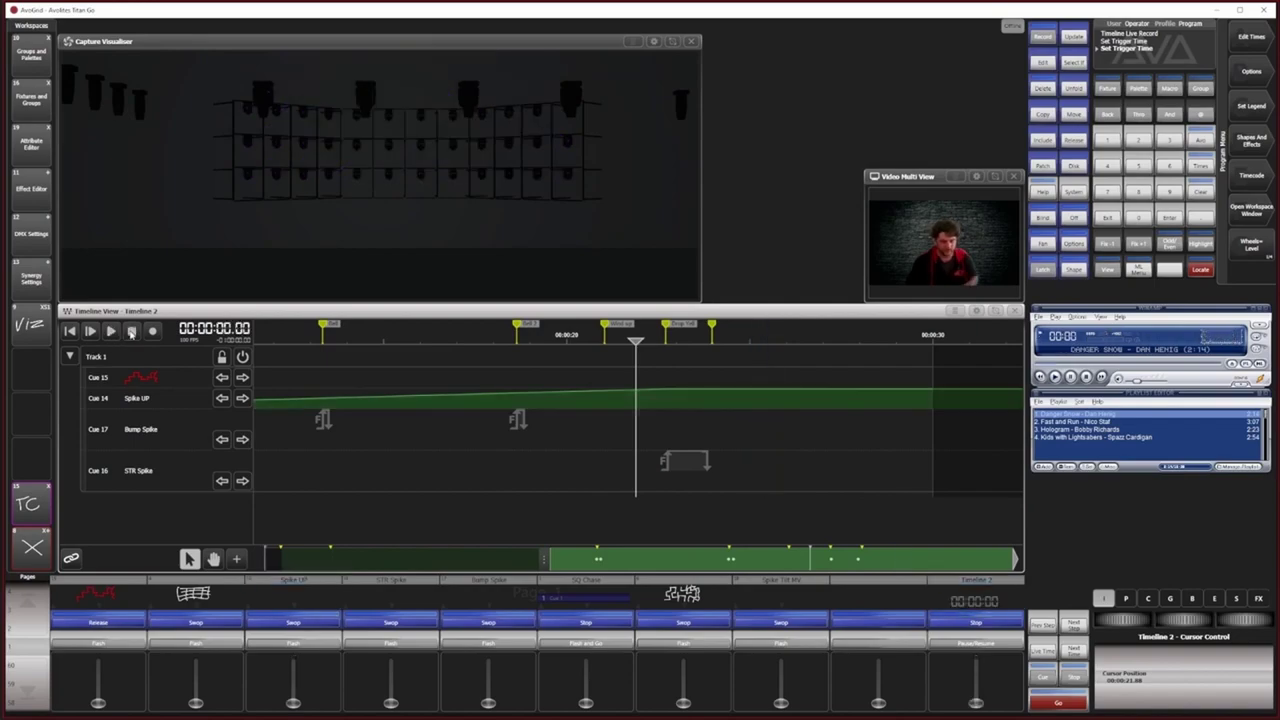
Step: Lock Track 1 against changes and collapse it in the timeline
{"action": "scroll", "coordinate": [492, 482], "scroll_direction": "down", "scroll_amount": 3}
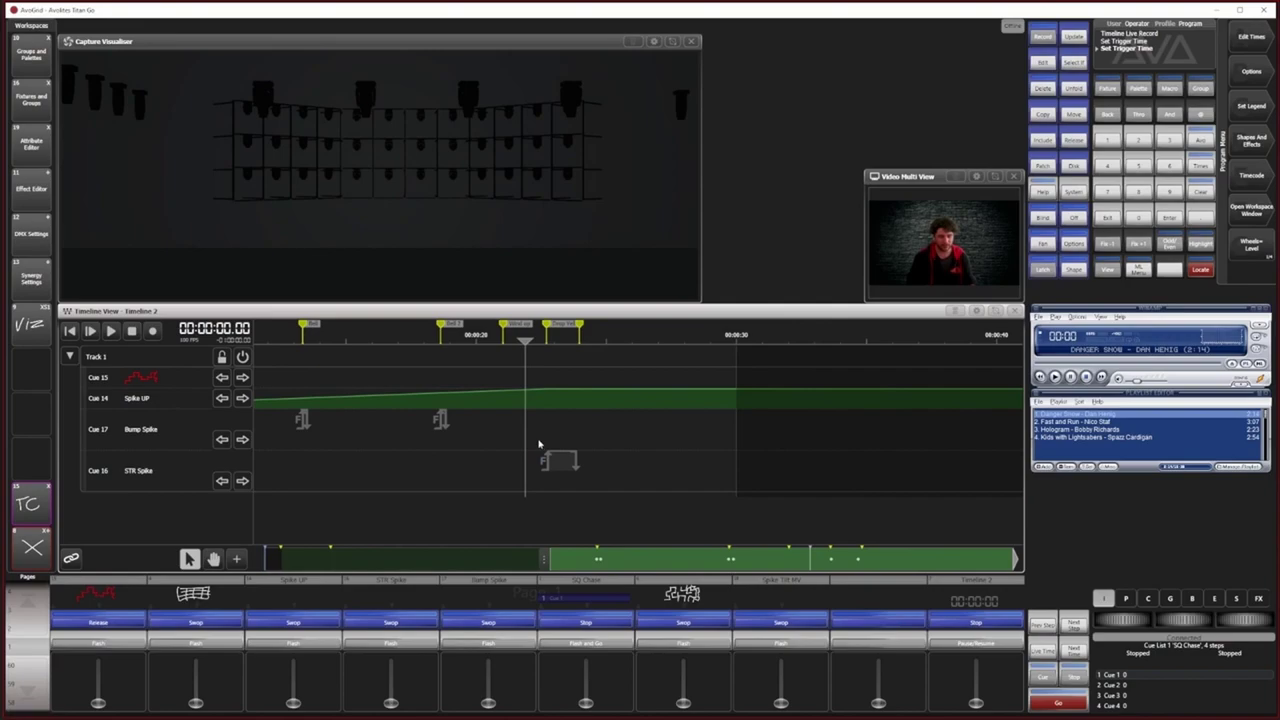
{"action": "left_click_drag", "start_coordinate": [715, 571], "coordinate": [625, 566]}
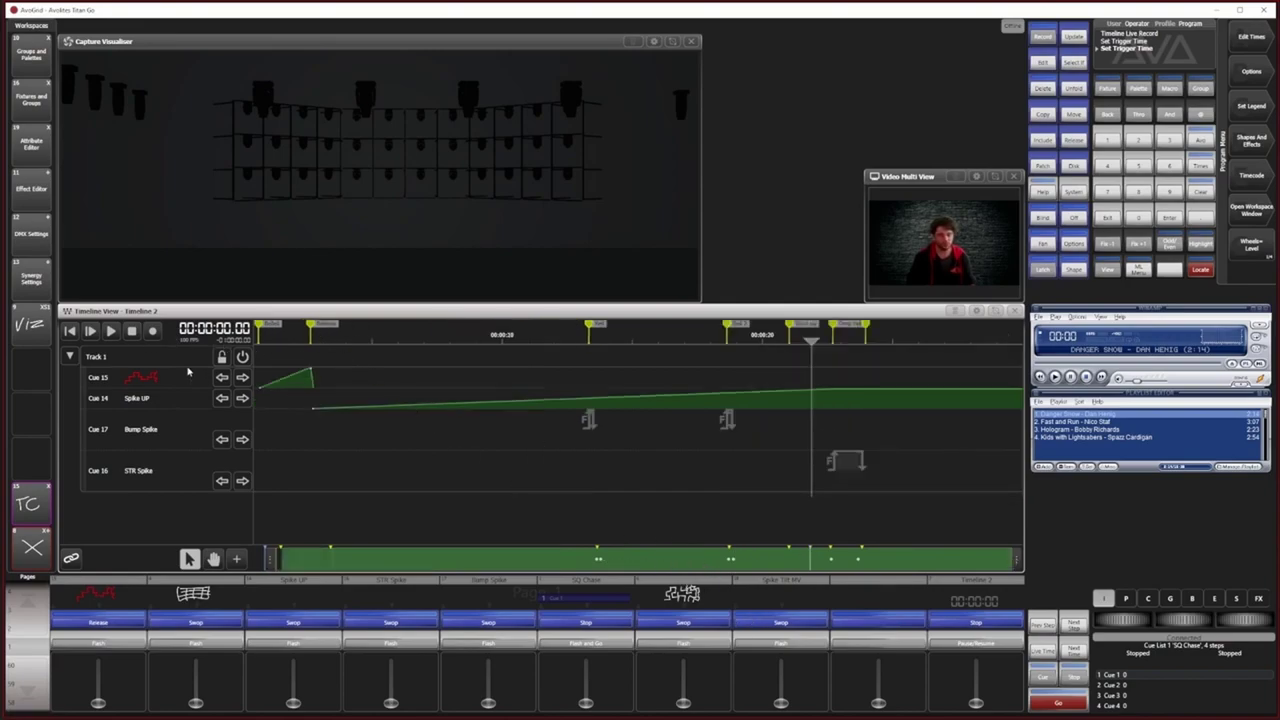
{"action": "left_click", "coordinate": [222, 357]}
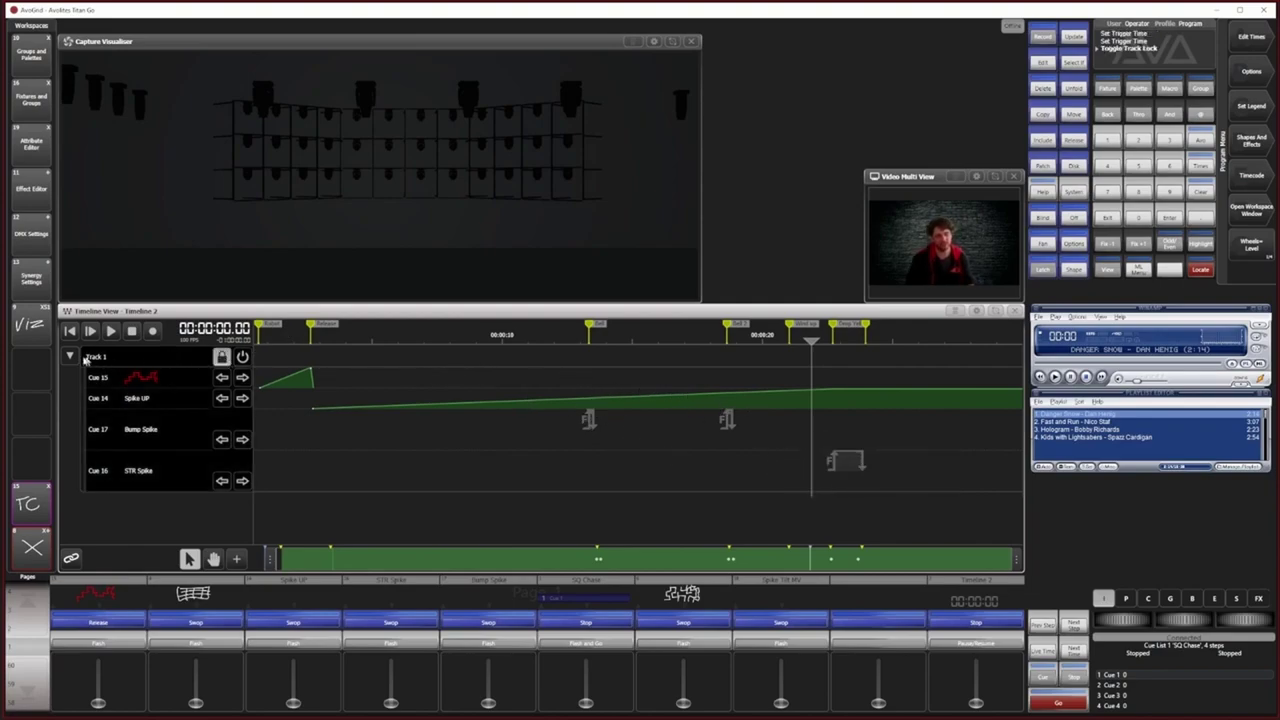
{"action": "left_click", "coordinate": [70, 354]}
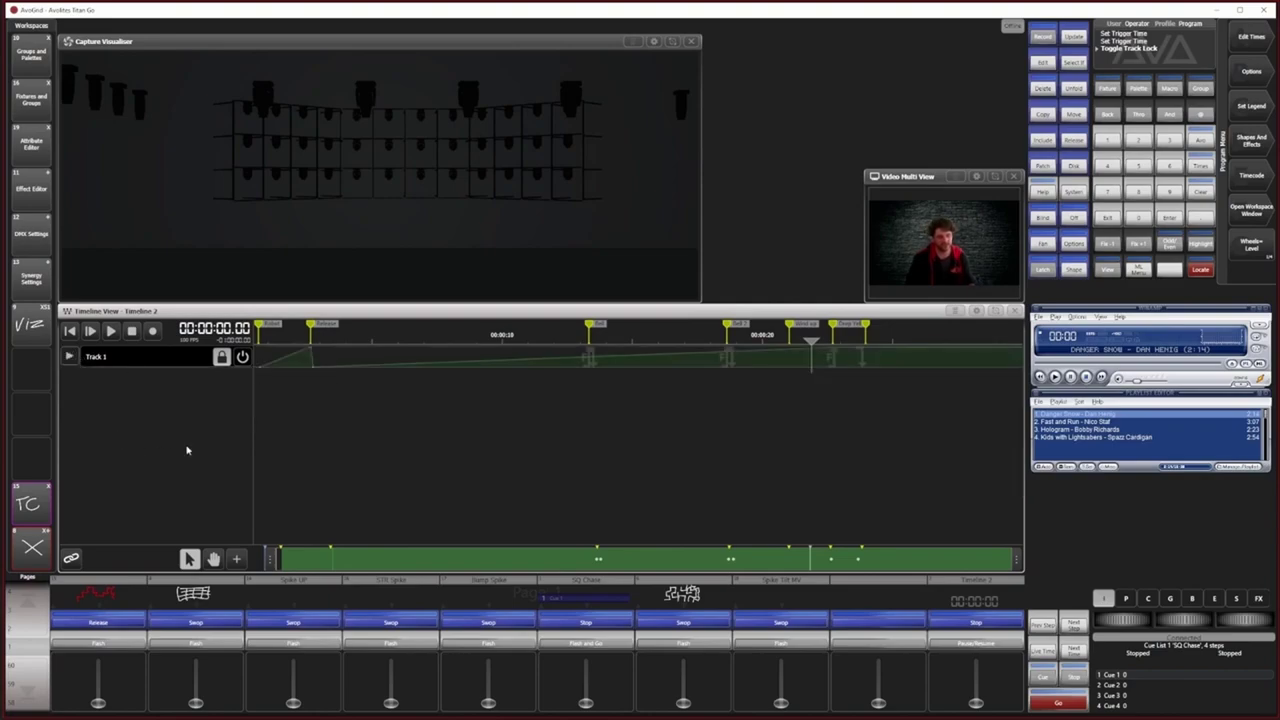
{"action": "left_click", "coordinate": [71, 356]}
{"action": "left_click", "coordinate": [71, 356]}
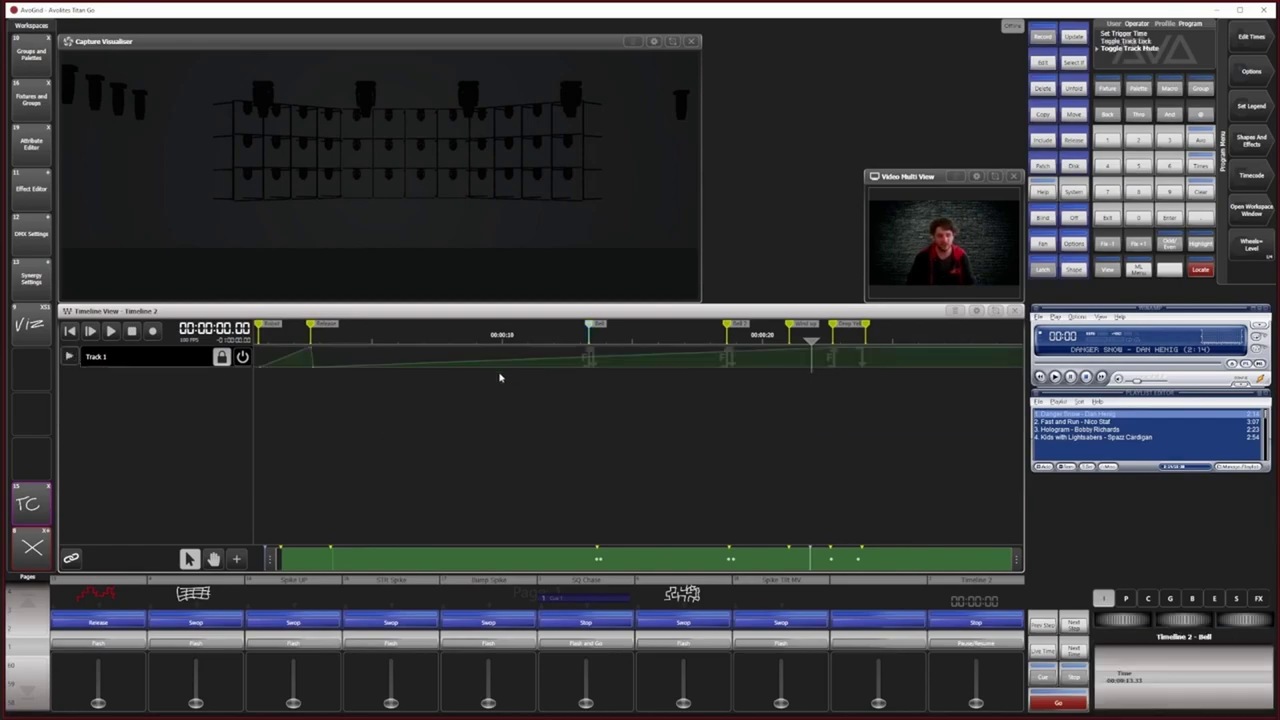
Step: Add a blank second track to the timeline
{"action": "left_click", "coordinate": [236, 558]}
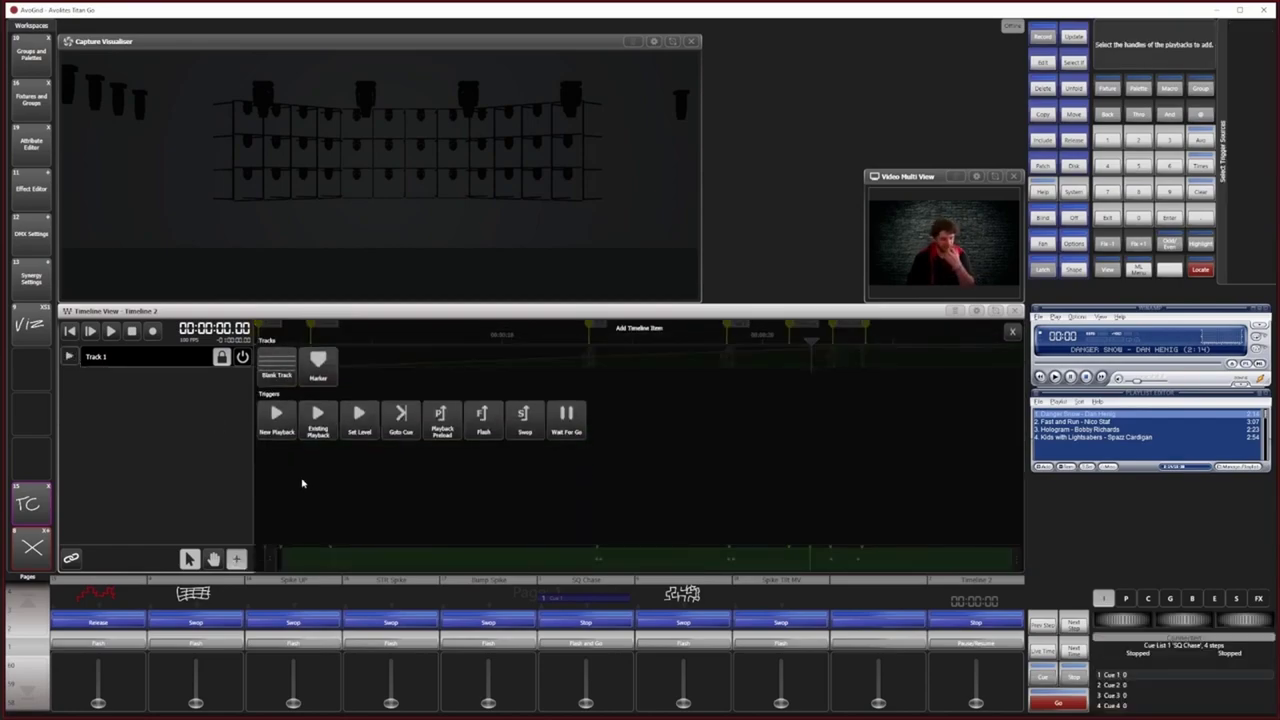
{"action": "left_click", "coordinate": [277, 364]}
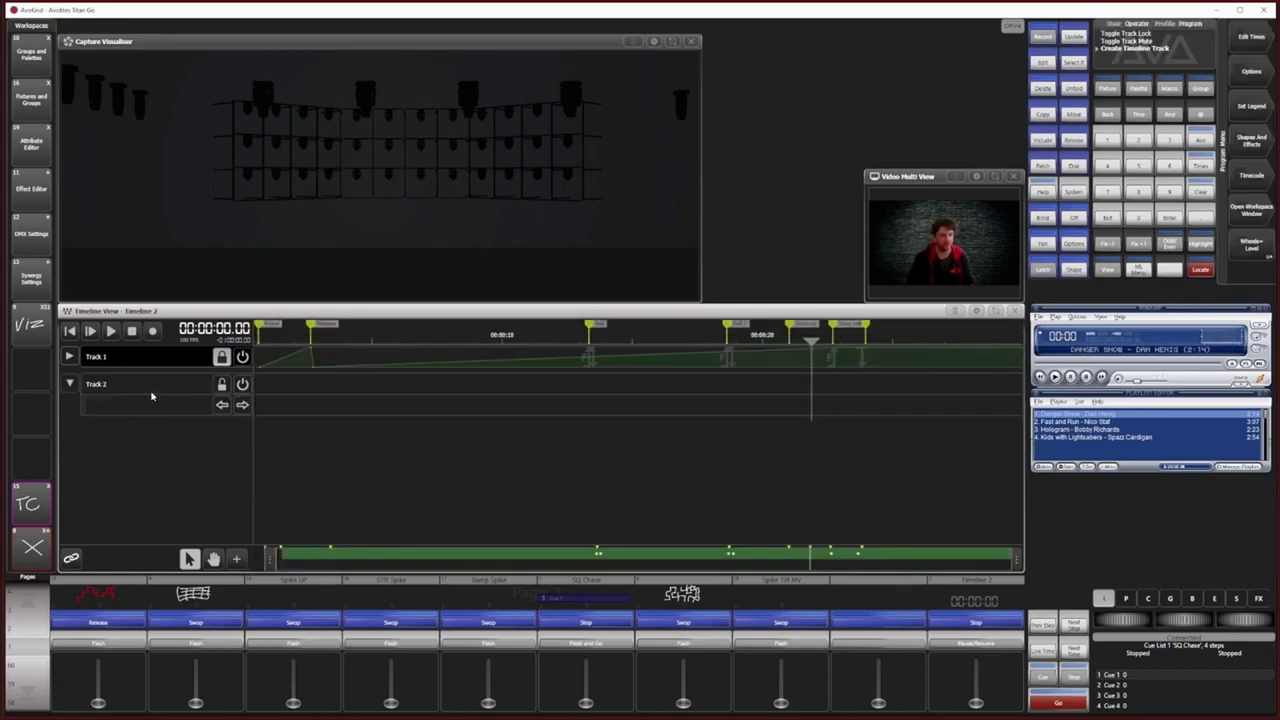
{"action": "left_click", "coordinate": [152, 332]}
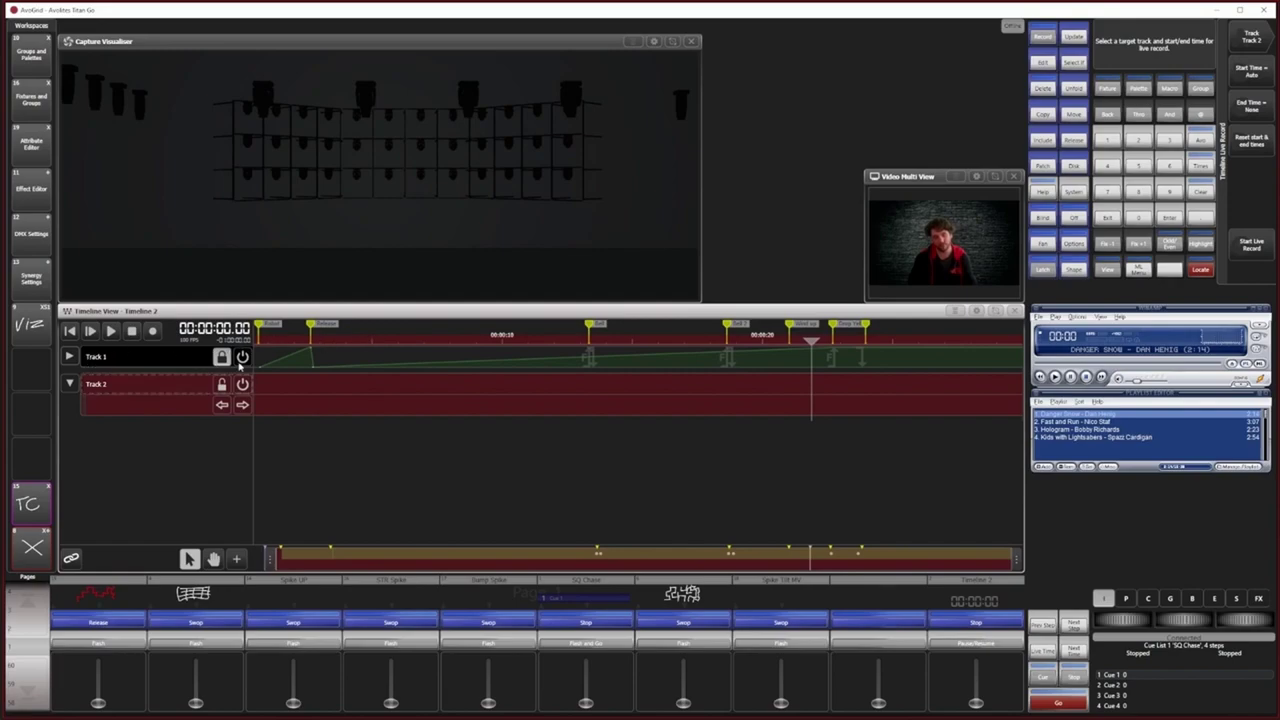
{"action": "left_click", "coordinate": [124, 393]}
{"action": "left_click", "coordinate": [131, 331]}
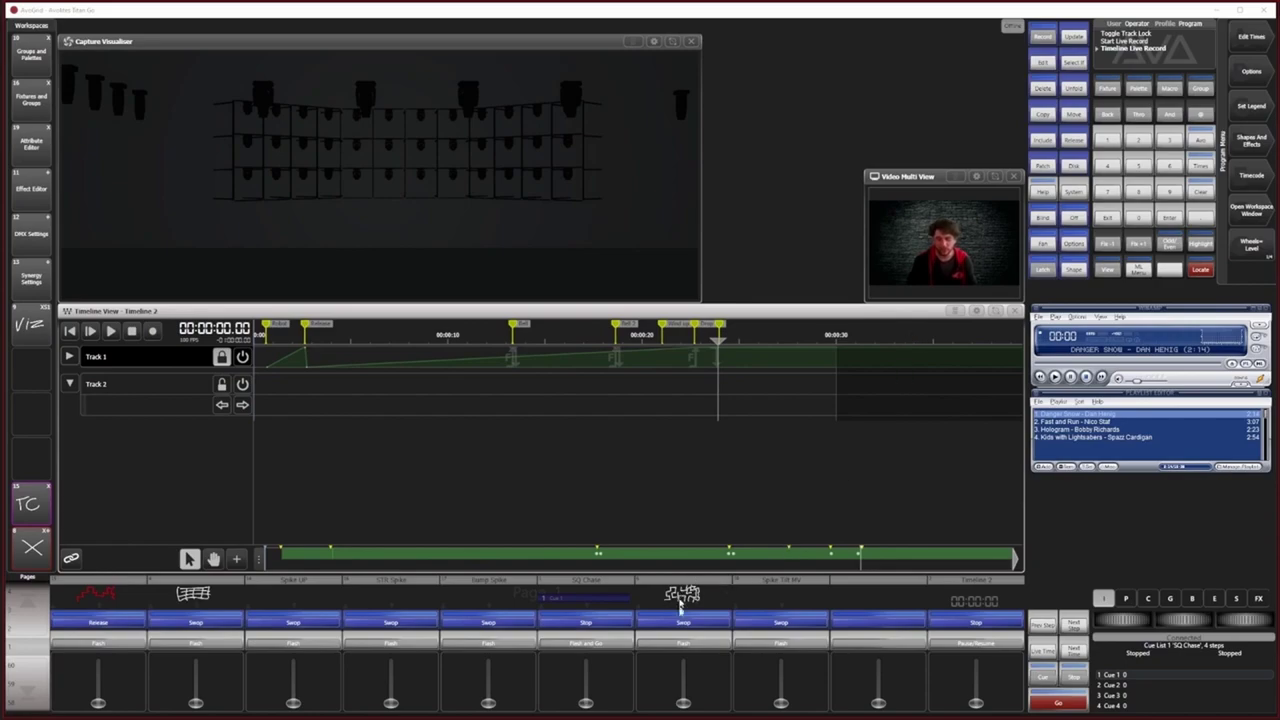
{"action": "mouse_move", "coordinate": [676, 699]}
{"action": "left_mouse_down"}
{"action": "mouse_move", "coordinate": [683, 666]}
{"action": "mouse_move", "coordinate": [683, 700]}
{"action": "left_mouse_up"}
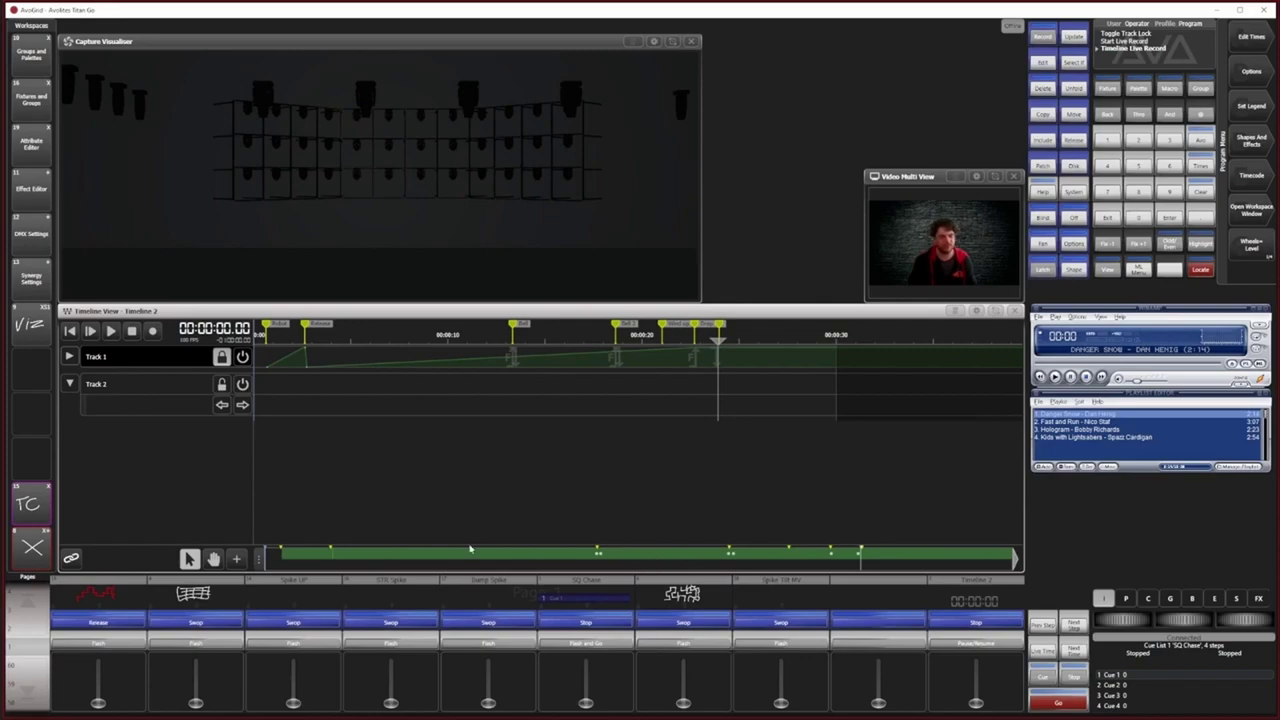
Step: Add the existing Cue 6 playback to Track 2, starting at the last marker
{"action": "left_click", "coordinate": [236, 558]}
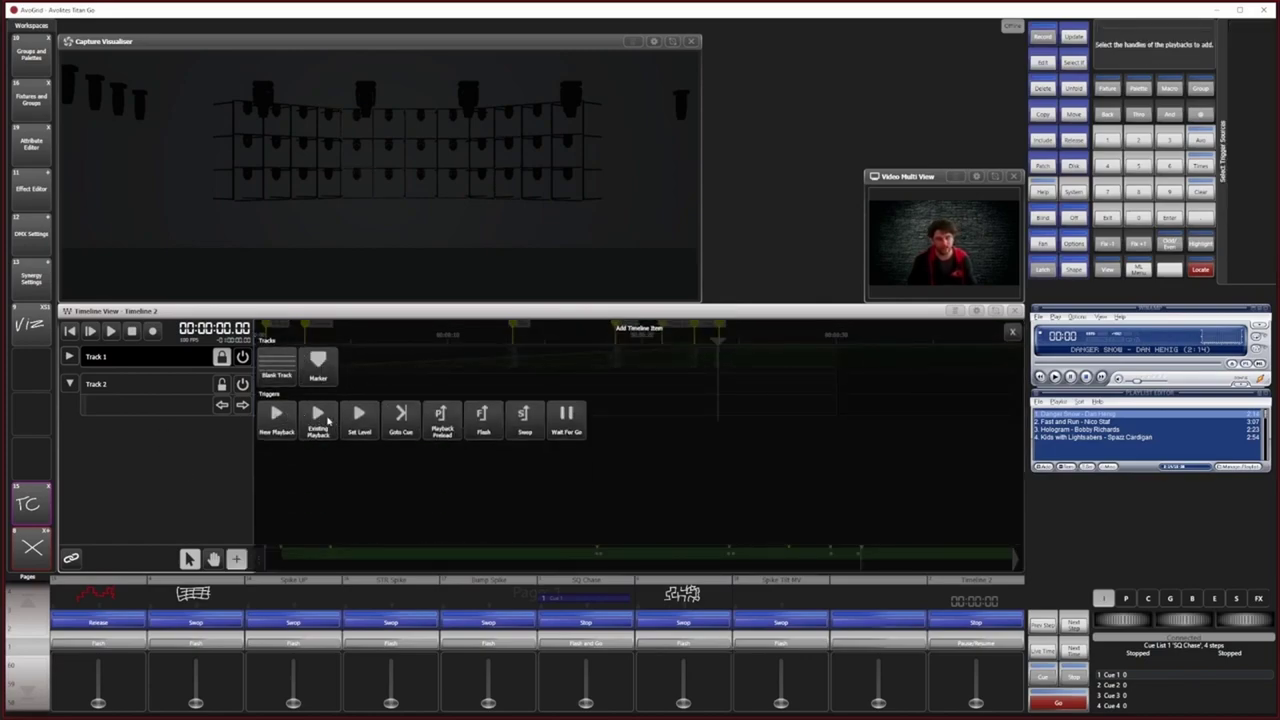
{"action": "left_click", "coordinate": [327, 421]}
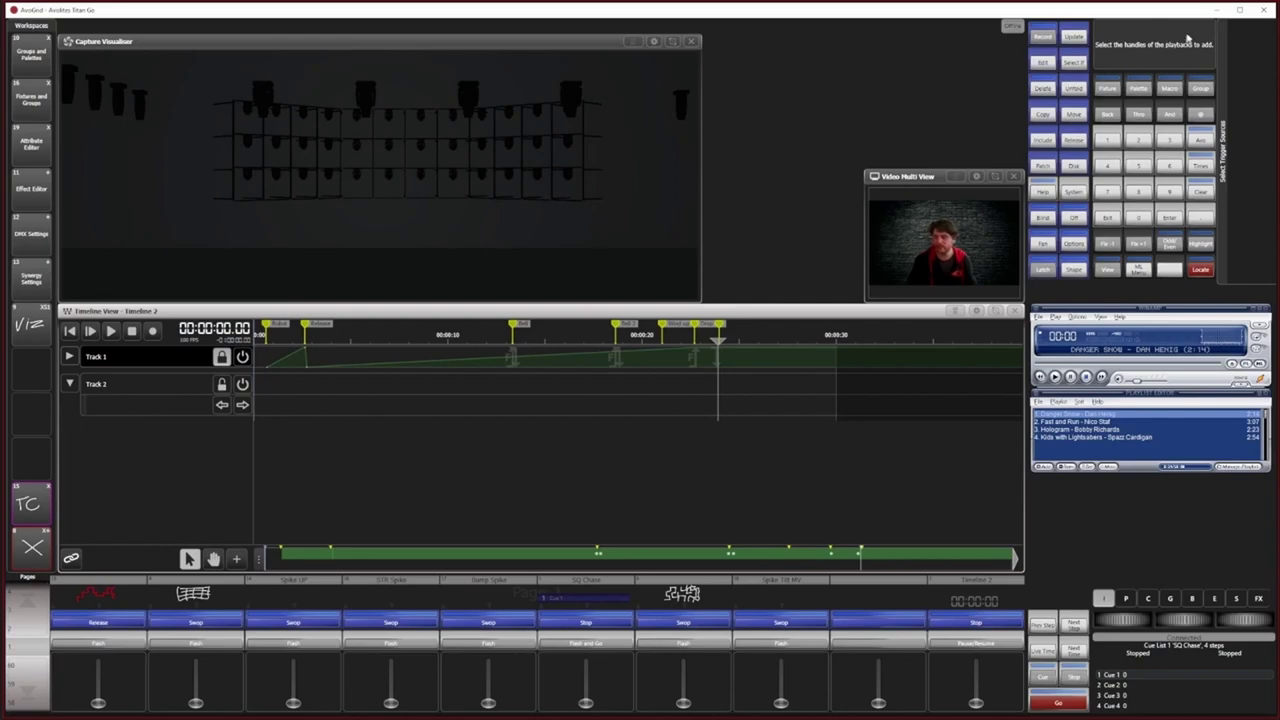
{"action": "left_click", "coordinate": [674, 596]}
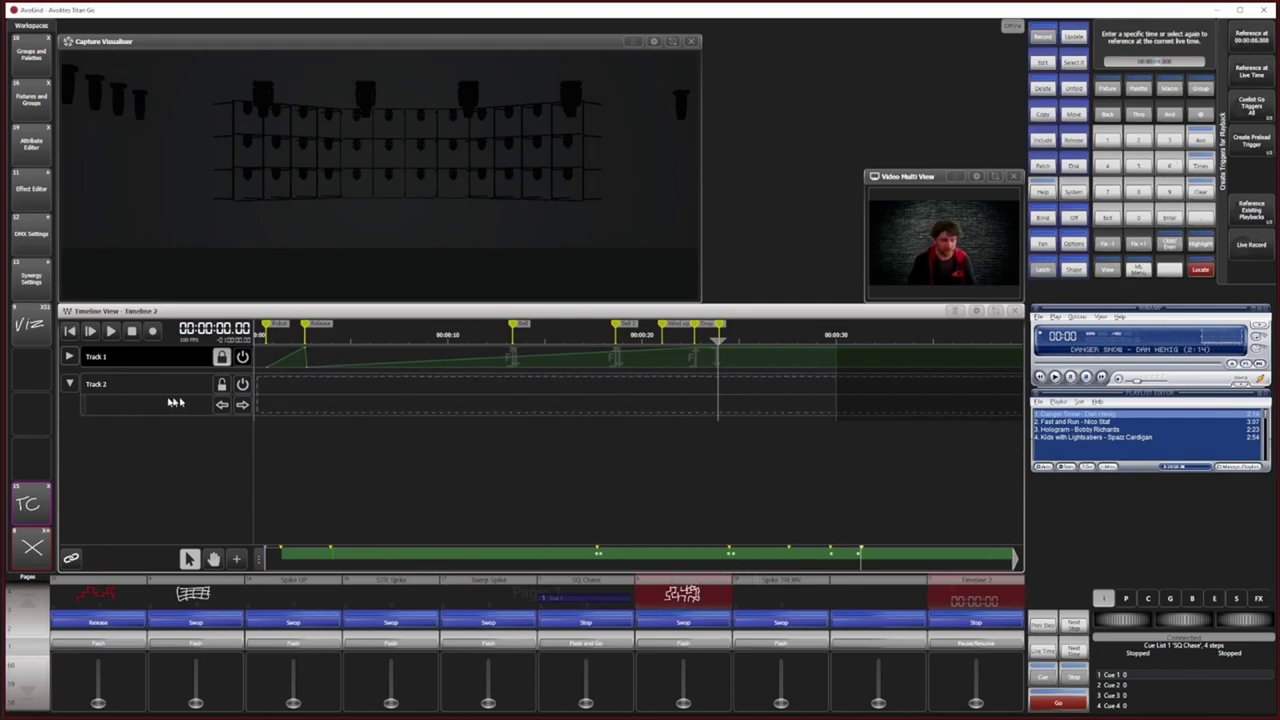
{"action": "left_click", "coordinate": [718, 397]}
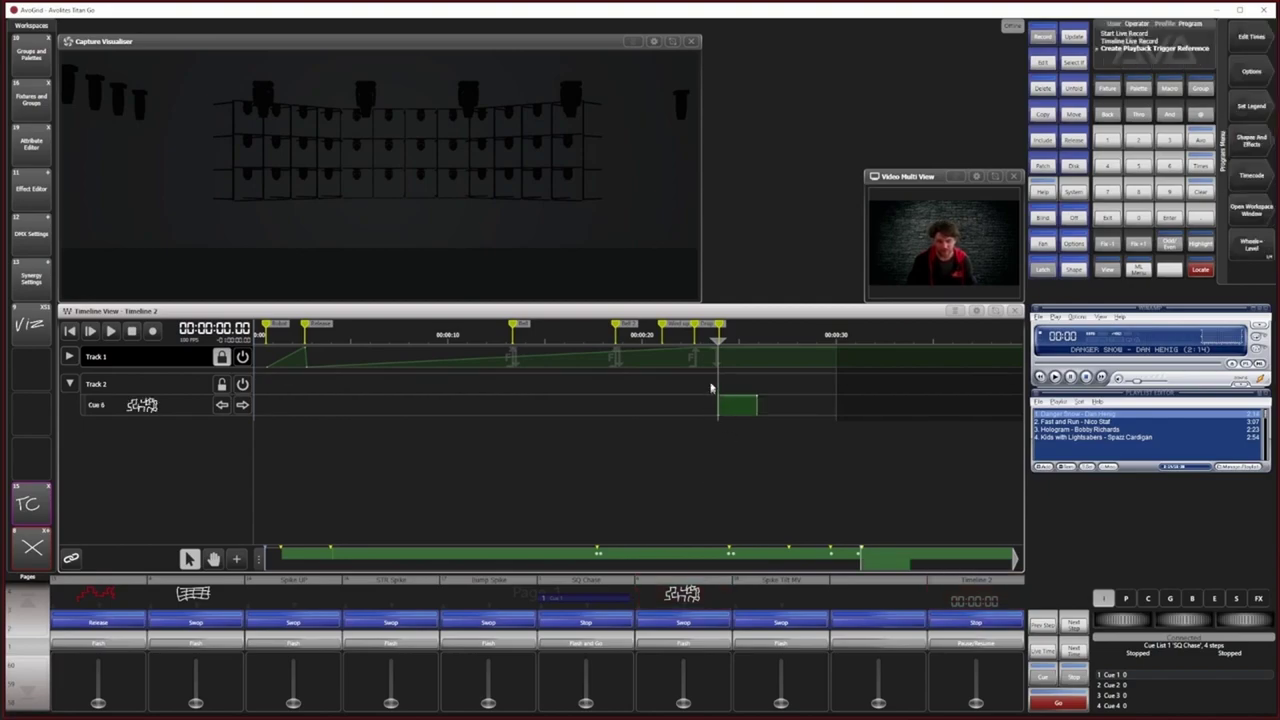
Step: Move Cue 6's end trigger on Track 2 to about 00:03:08, near the end of the timeline
{"action": "left_click_drag", "start_coordinate": [733, 436], "coordinate": [732, 434]}
{"action": "left_click_drag", "start_coordinate": [741, 379], "coordinate": [809, 435]}
{"action": "left_click", "coordinate": [777, 414]}
{"action": "left_click_drag", "start_coordinate": [773, 380], "coordinate": [701, 449]}
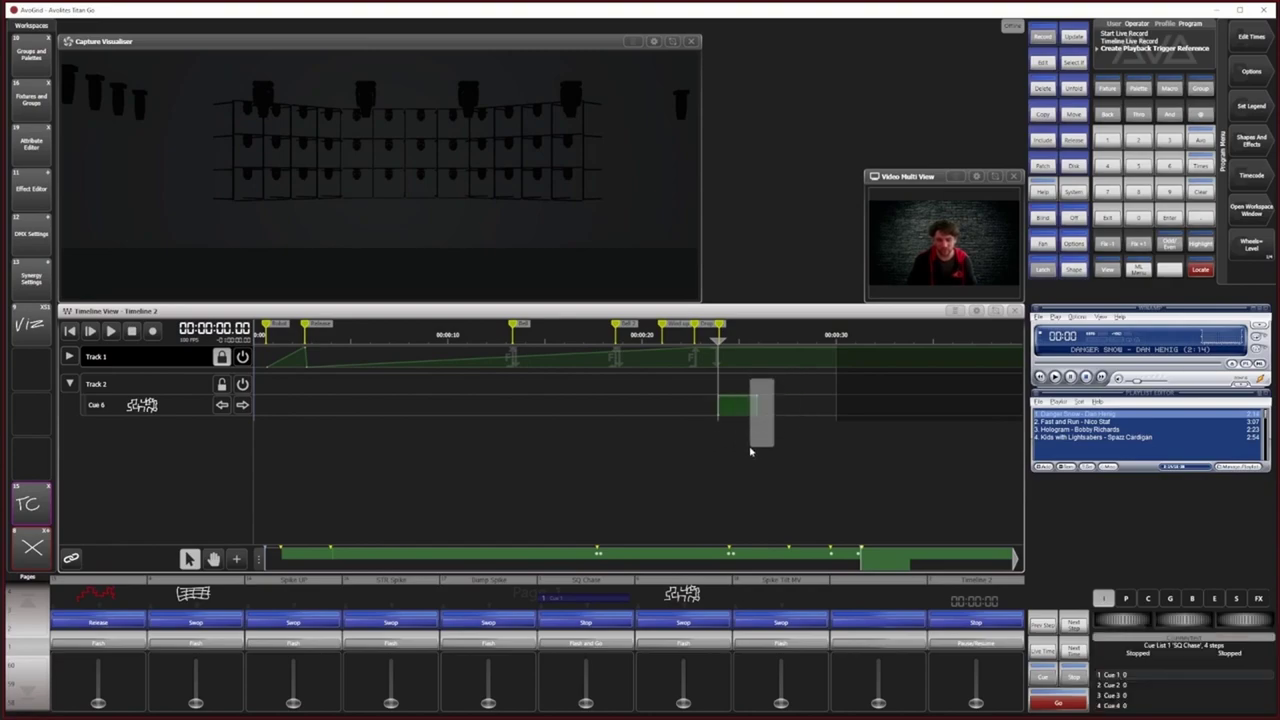
{"action": "left_click", "coordinate": [750, 452]}
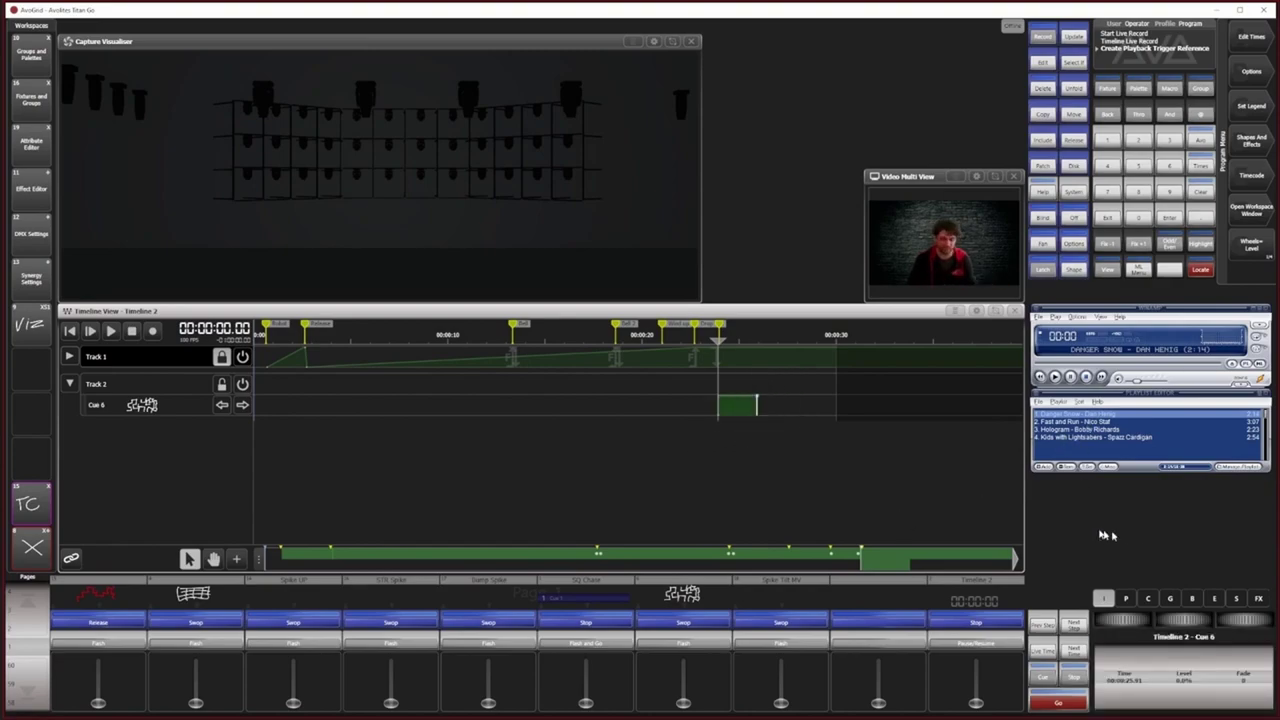
{"action": "left_click_drag", "start_coordinate": [1108, 627], "coordinate": [1166, 627]}
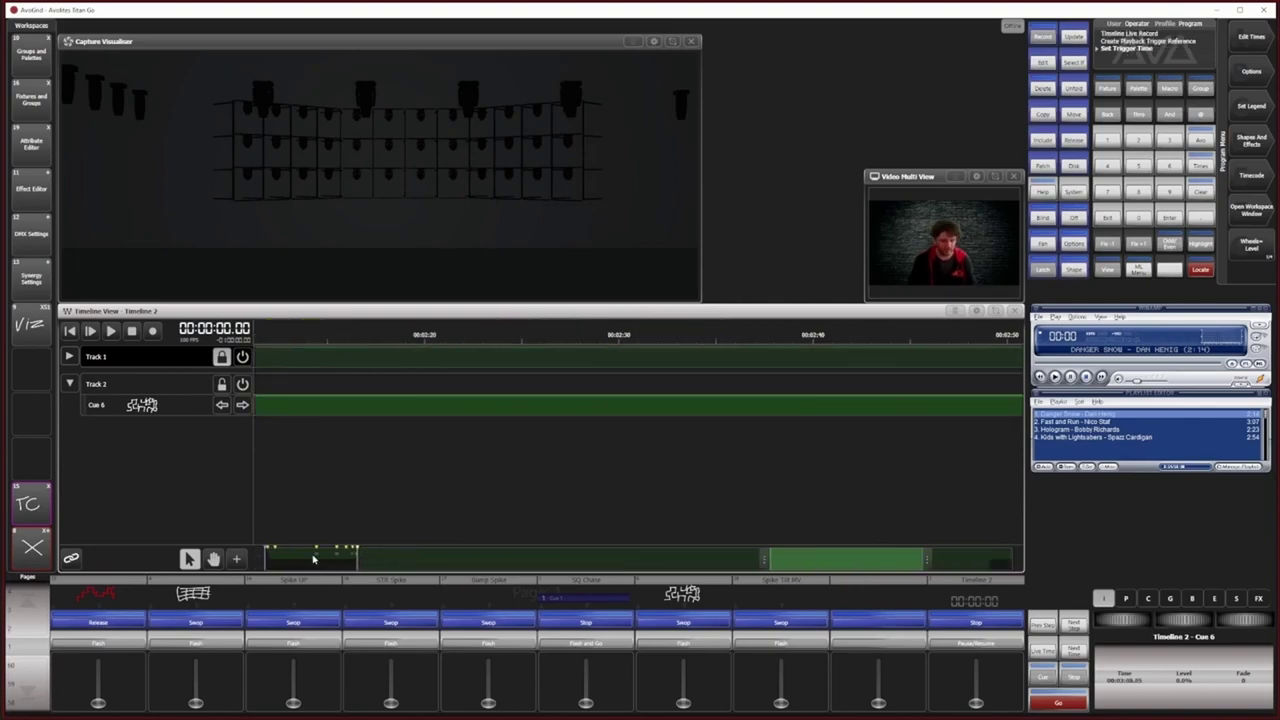
{"action": "left_click", "coordinate": [324, 563]}
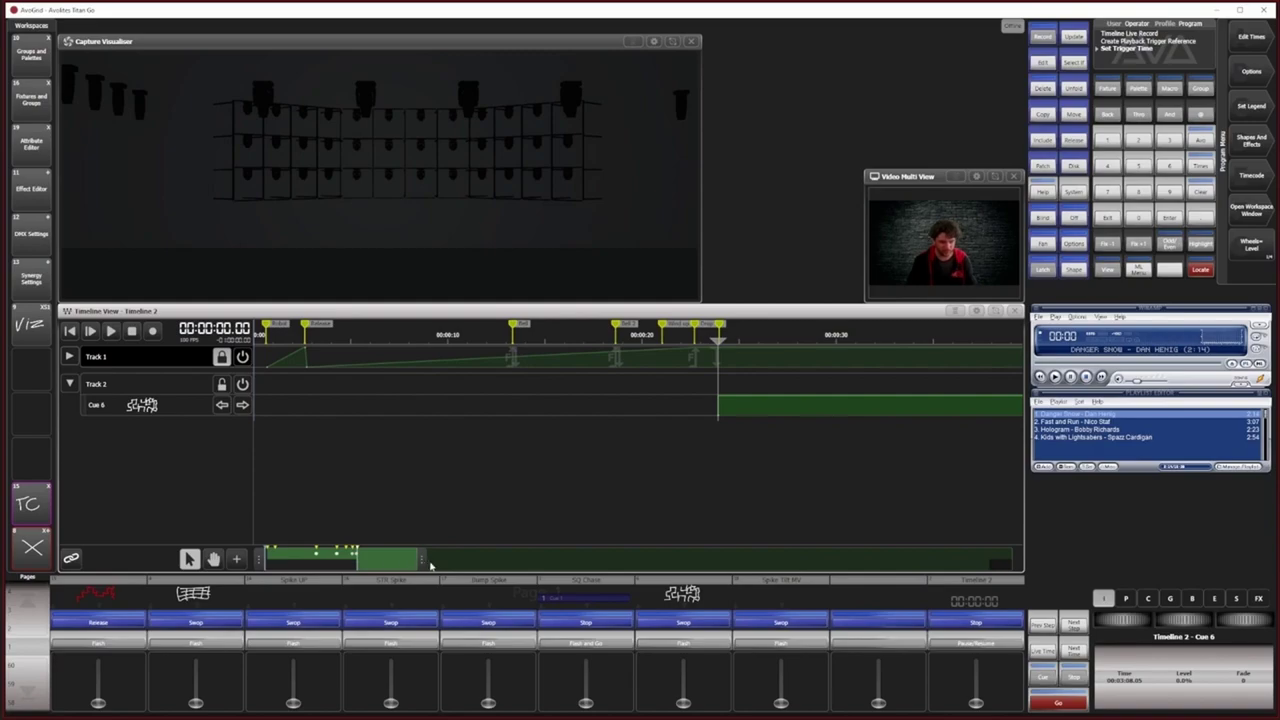
{"action": "mouse_move", "coordinate": [423, 565]}
{"action": "left_mouse_down"}
{"action": "mouse_move", "coordinate": [459, 565]}
{"action": "mouse_move", "coordinate": [392, 565]}
{"action": "mouse_move", "coordinate": [424, 565]}
{"action": "left_mouse_up"}
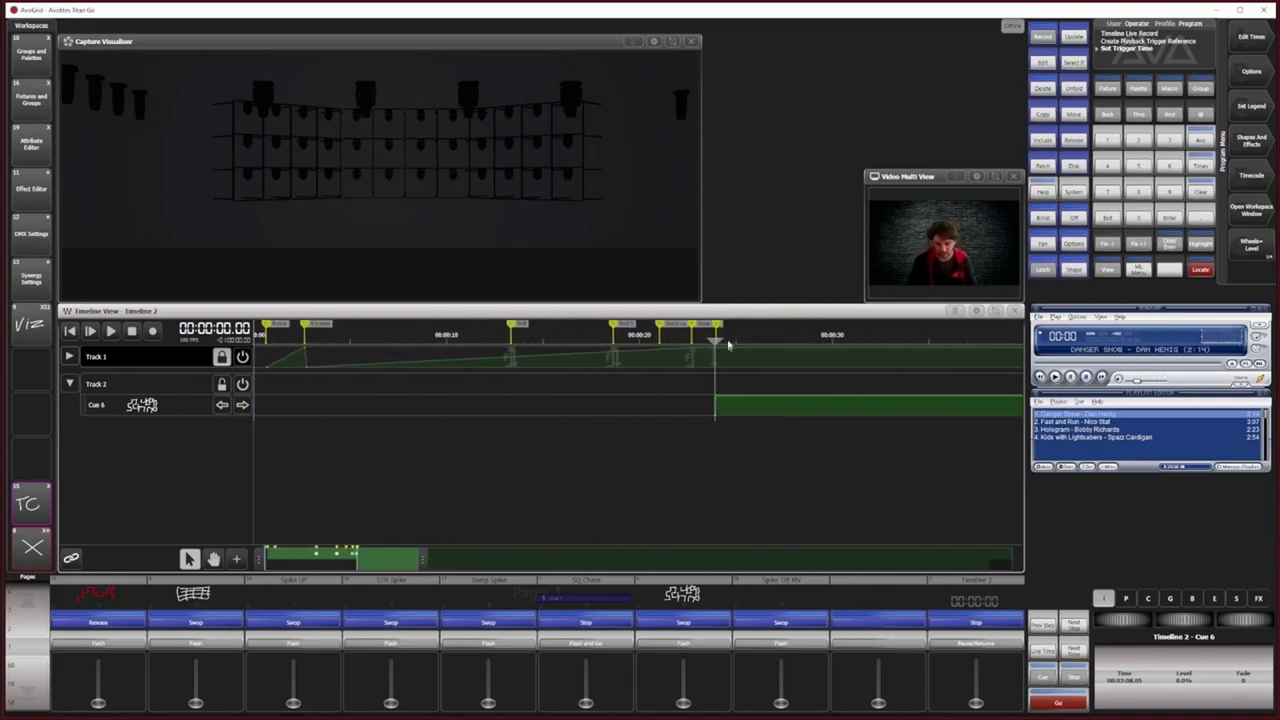
Step: Give Cue 6's start trigger a fade of 1.73 and move the trigger to 00:00:23.65
{"action": "left_click_drag", "start_coordinate": [707, 390], "coordinate": [736, 440]}
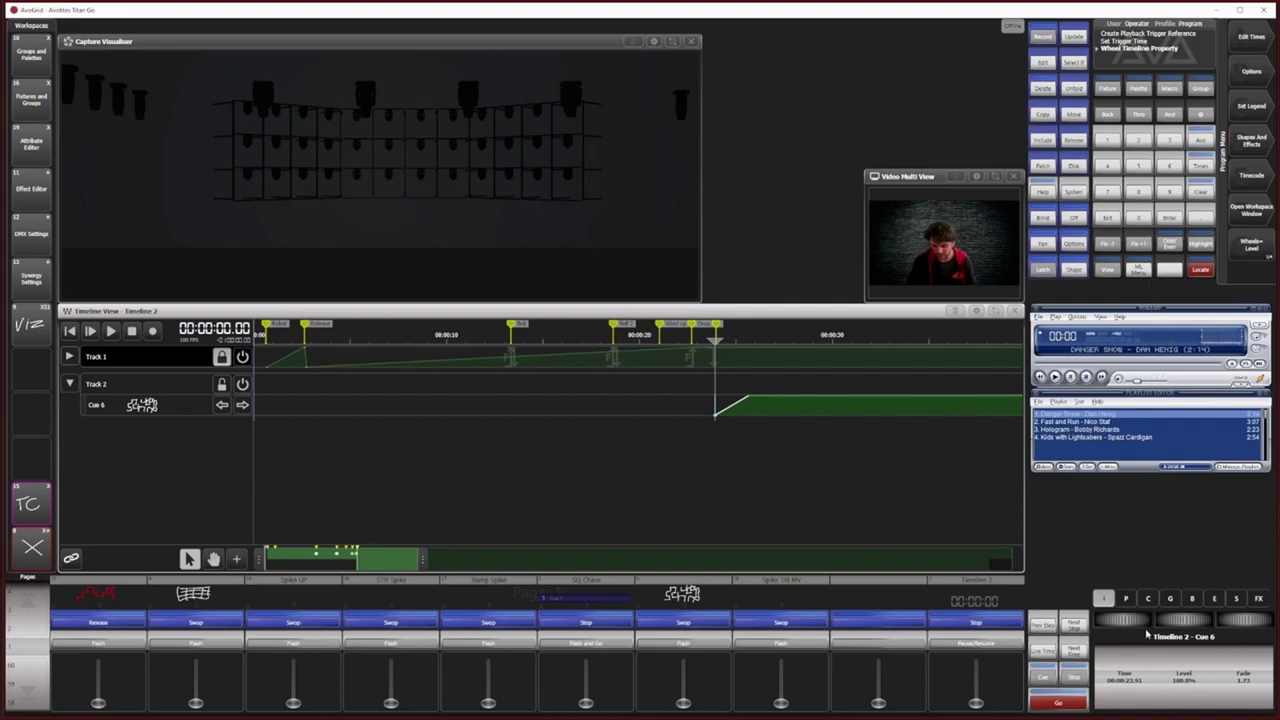
{"action": "scroll", "coordinate": [1124, 620], "scroll_direction": "down", "scroll_amount": 3}
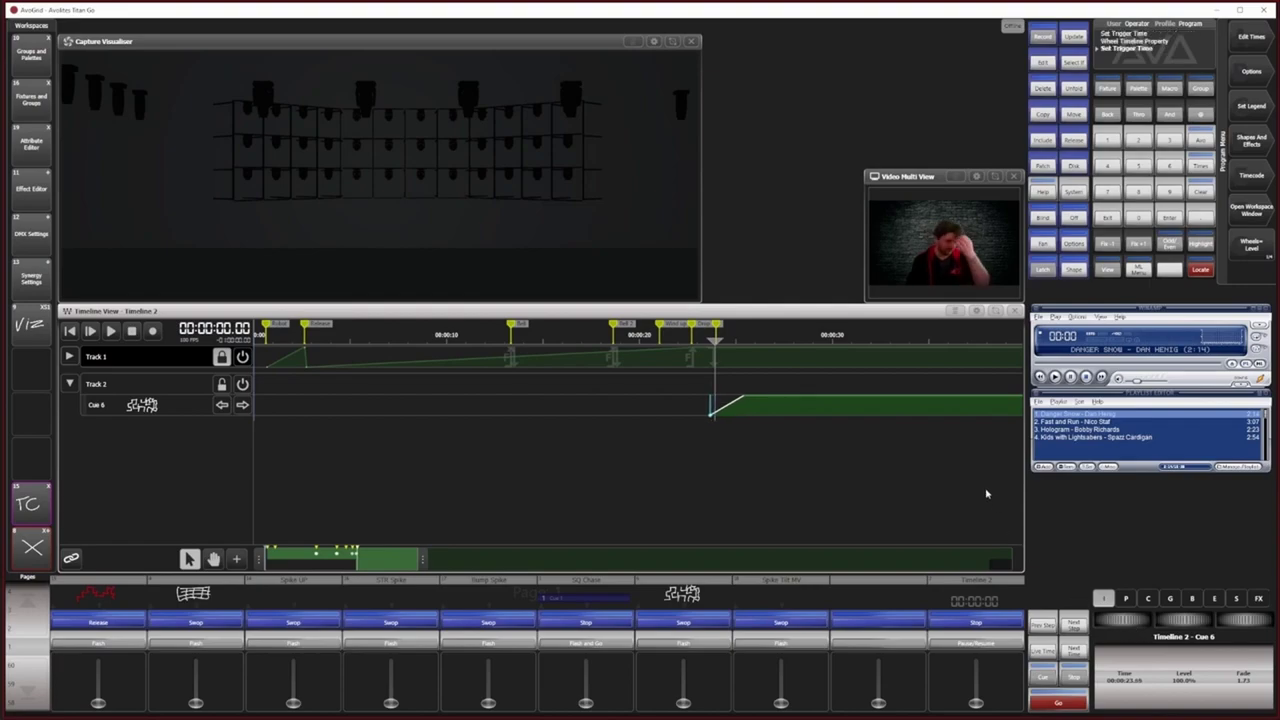
Step: Play the timeline through Cue 6's fade-in, stop it, and shift the start trigger earlier with a longer fade
{"action": "left_click", "coordinate": [110, 333]}
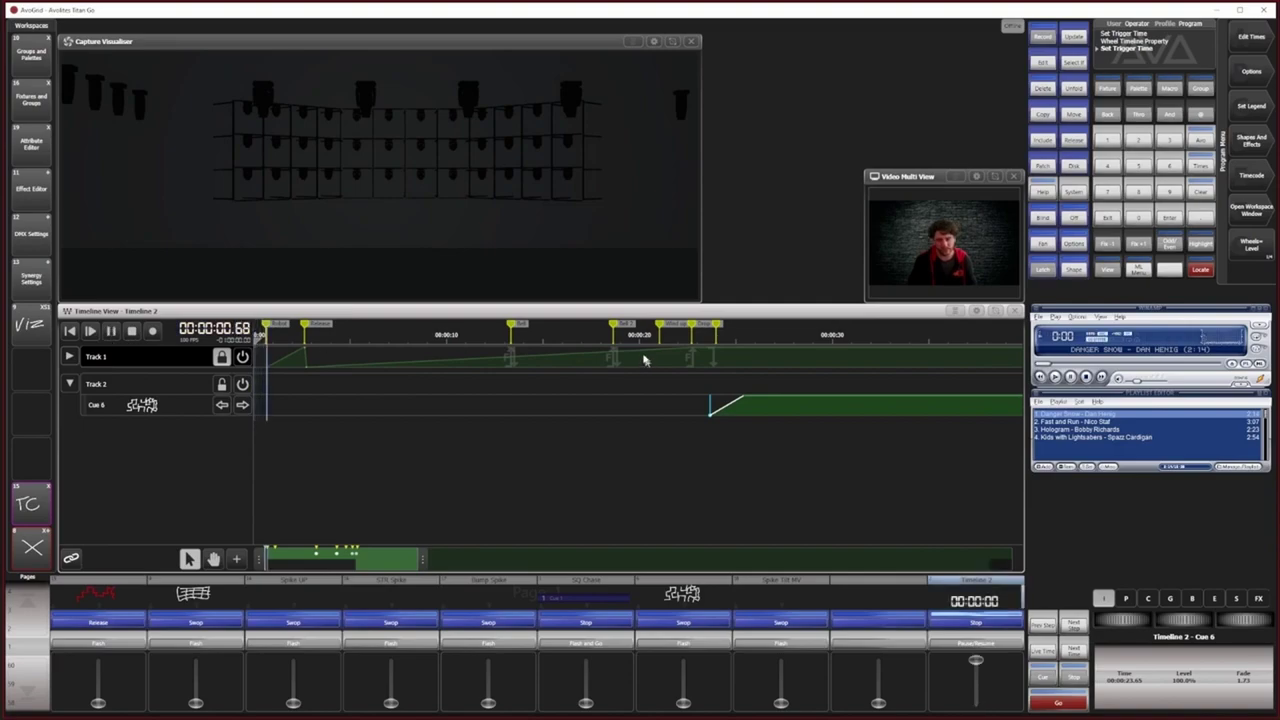
{"action": "left_click", "coordinate": [583, 336]}
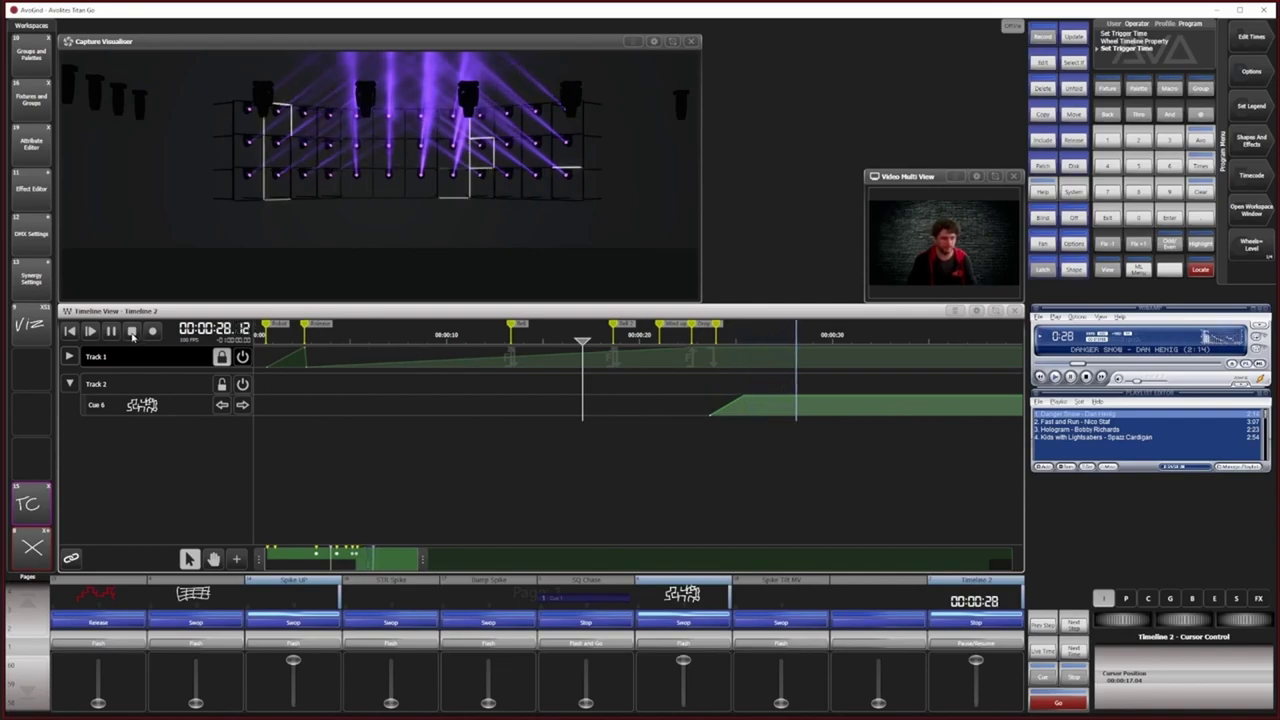
{"action": "left_click", "coordinate": [131, 331]}
{"action": "left_click_drag", "start_coordinate": [700, 397], "coordinate": [749, 459]}
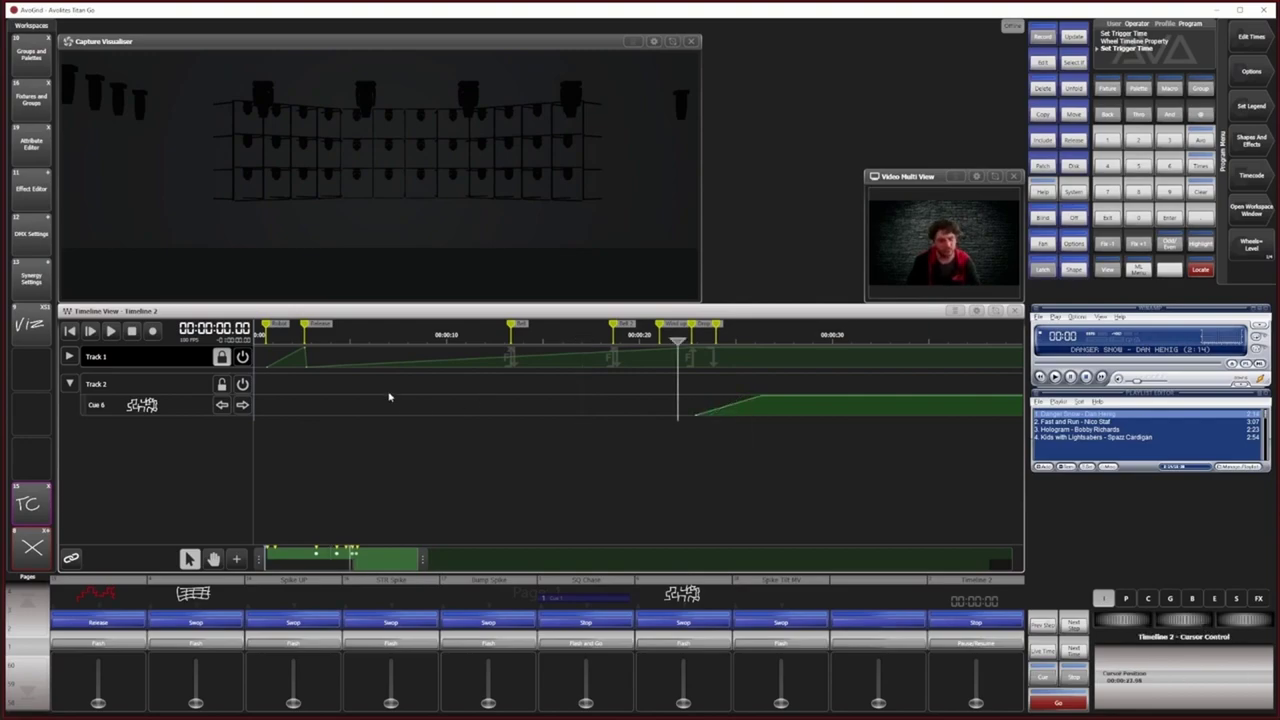
Step: Lock, mute and collapse Track 2, and play the timeline to check the show without it
{"action": "left_click", "coordinate": [222, 385]}
{"action": "left_click", "coordinate": [242, 385]}
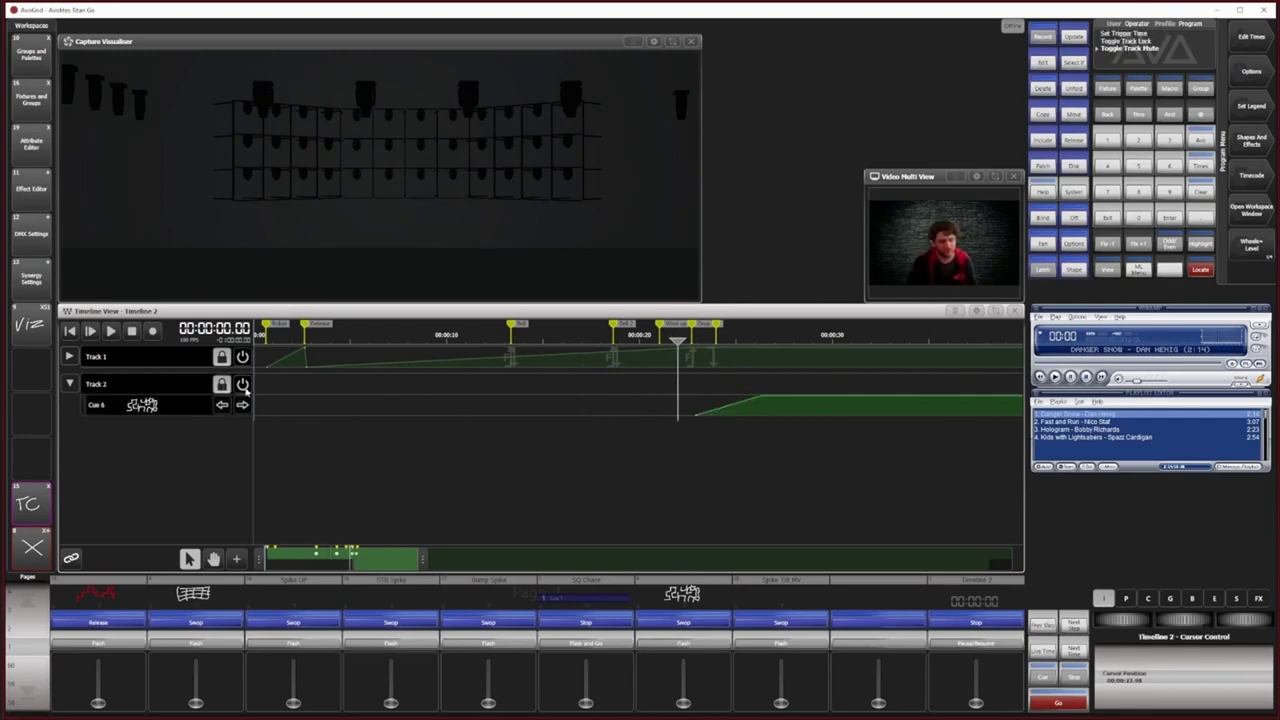
{"action": "left_click", "coordinate": [70, 383]}
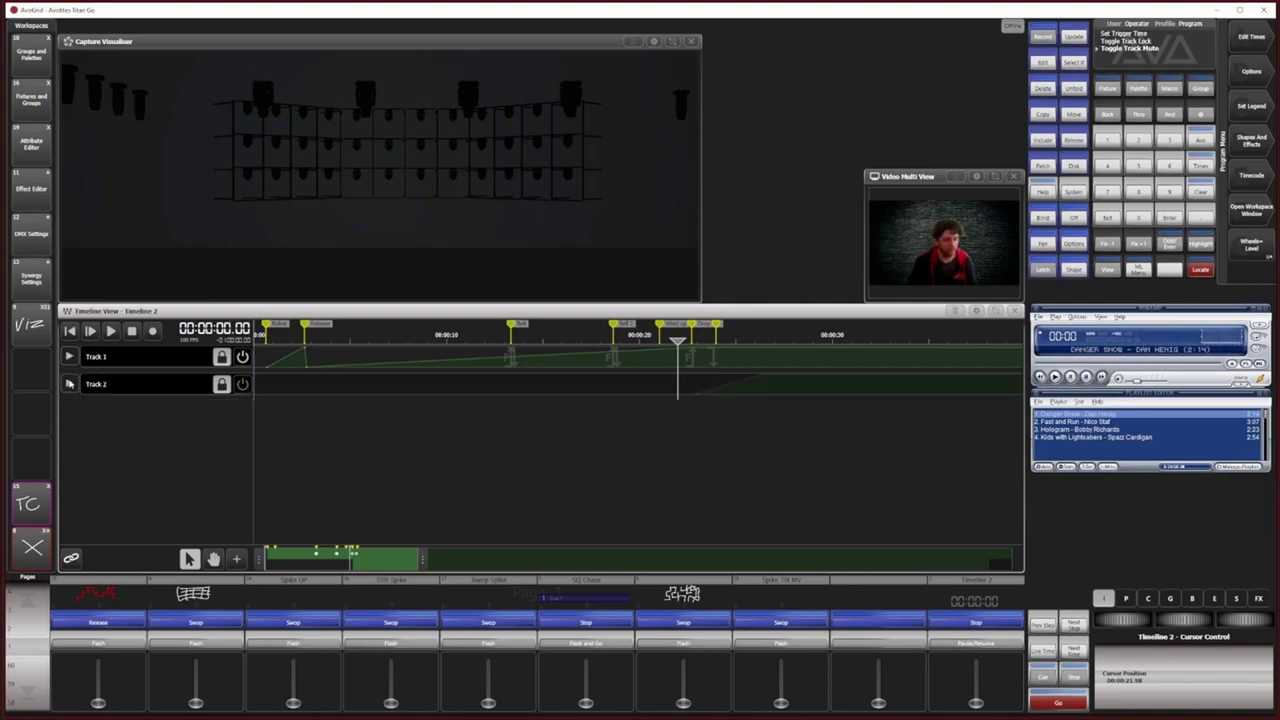
{"action": "left_click", "coordinate": [110, 331]}
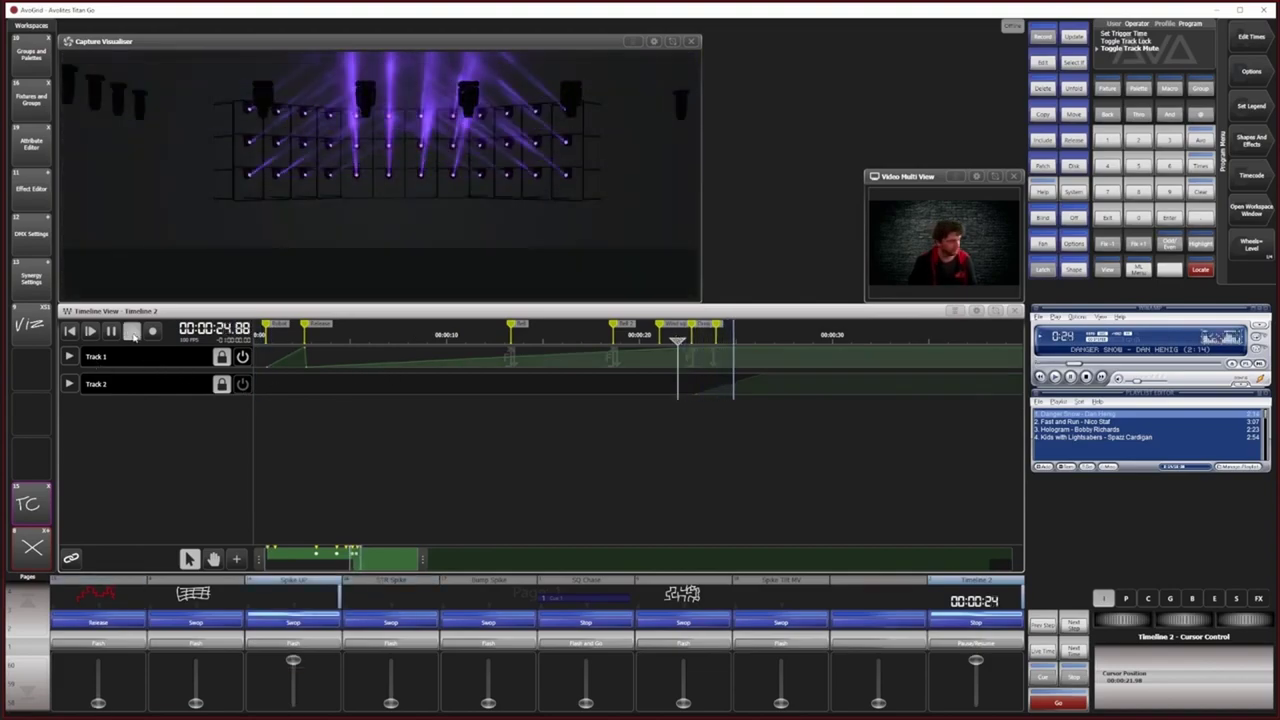
{"action": "left_click", "coordinate": [132, 334]}
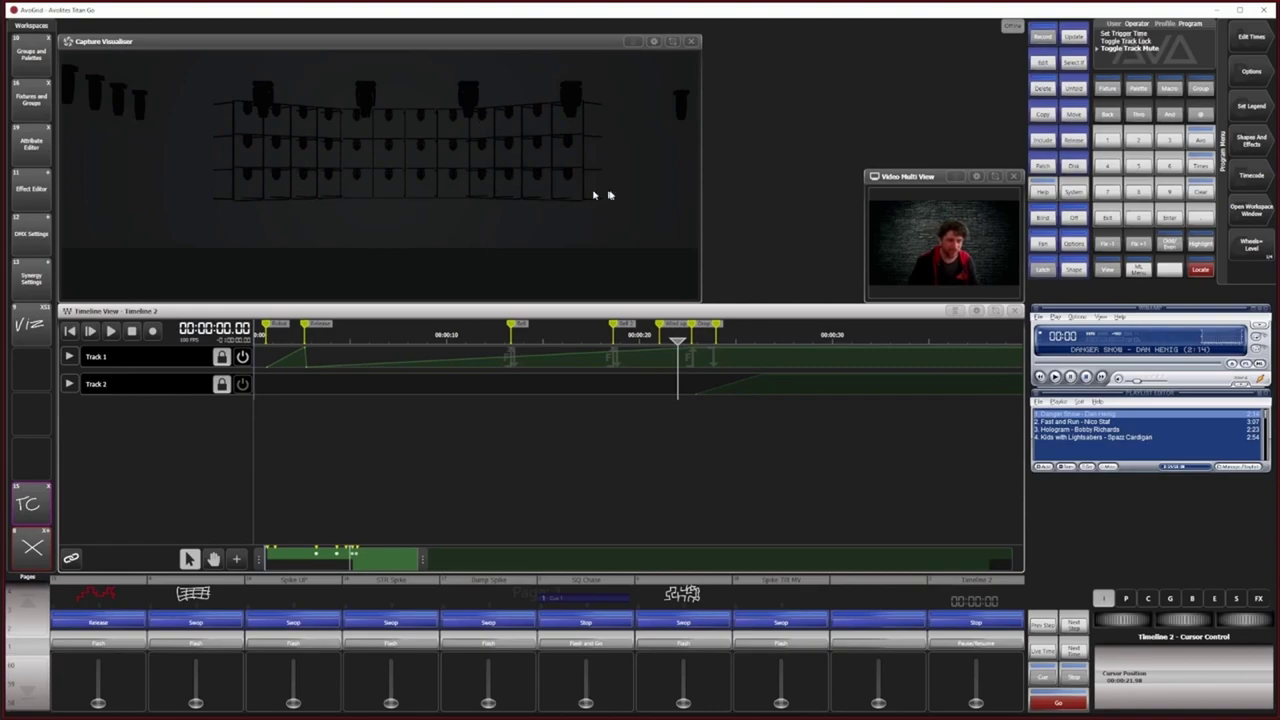
Step: Add a blank third track to the timeline and set its legend to Test
{"action": "left_click", "coordinate": [234, 558]}
{"action": "left_click", "coordinate": [278, 364]}
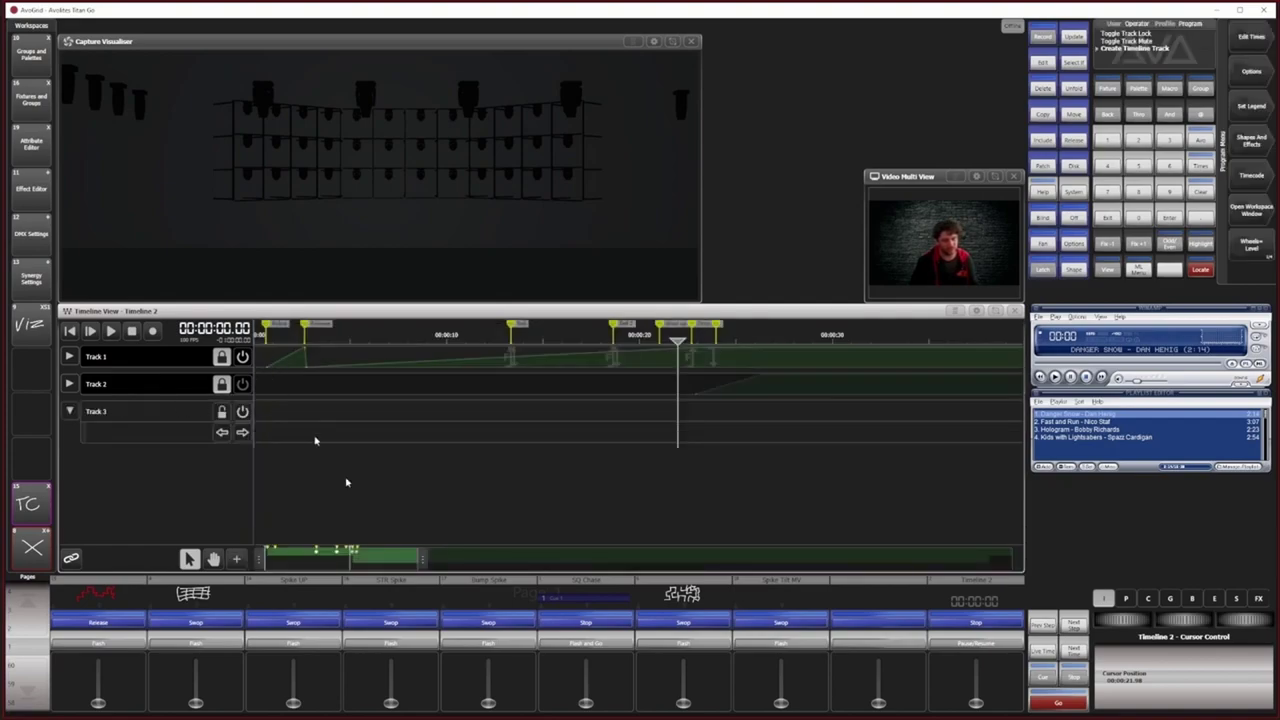
{"action": "left_click", "coordinate": [1251, 105]}
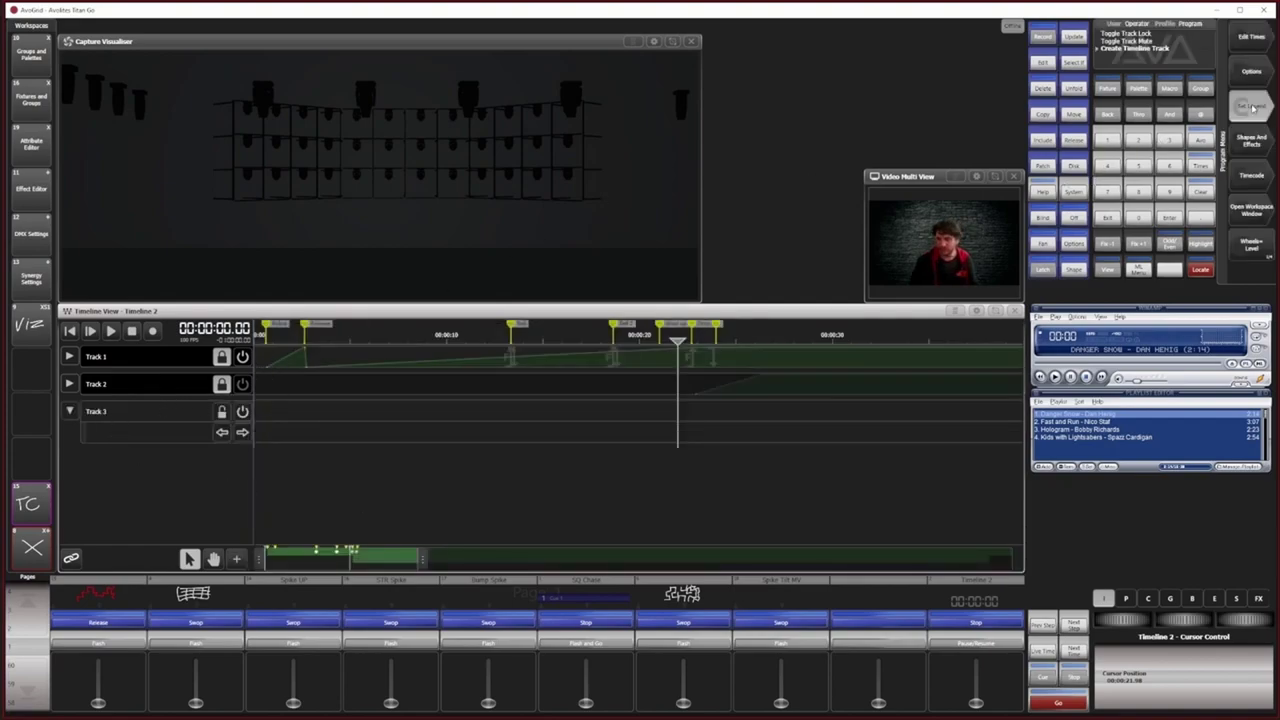
{"action": "left_click", "coordinate": [90, 410]}
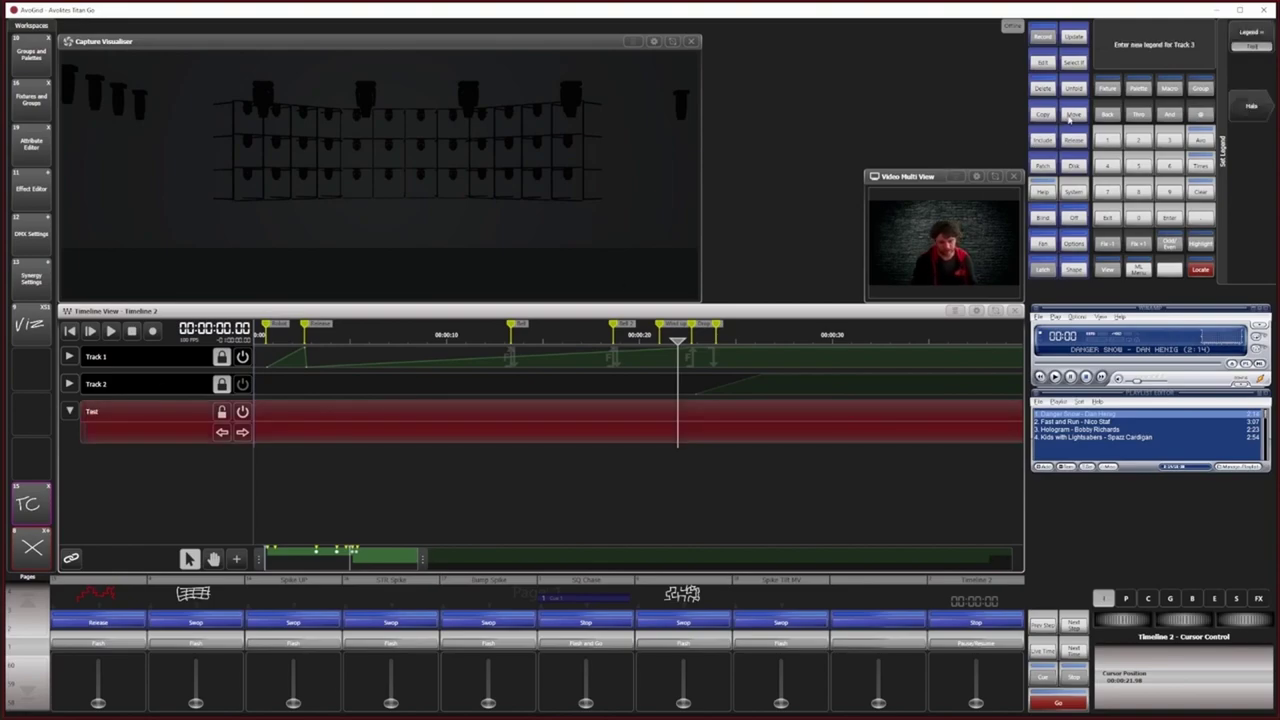
{"action": "key", "text": "Return"}
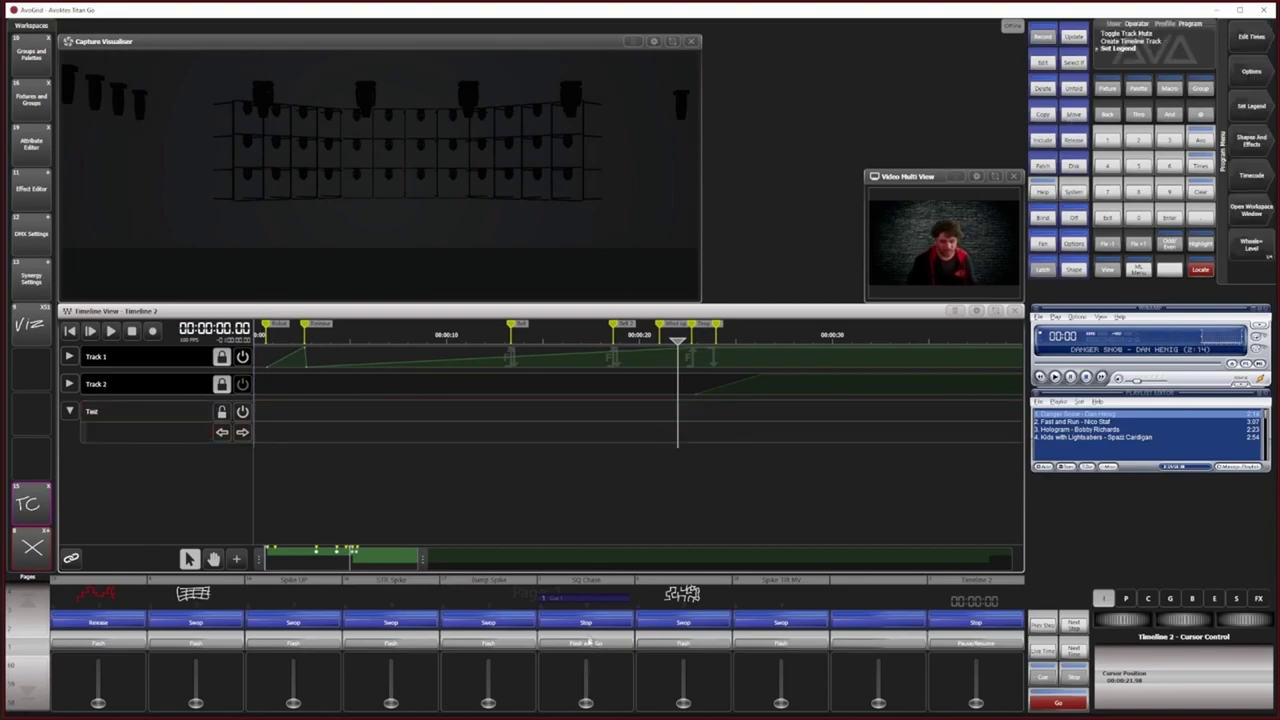
Step: Fire SQ Chase once, inspect its key profile in the handle options, and close the playback view
{"action": "left_click", "coordinate": [590, 643]}
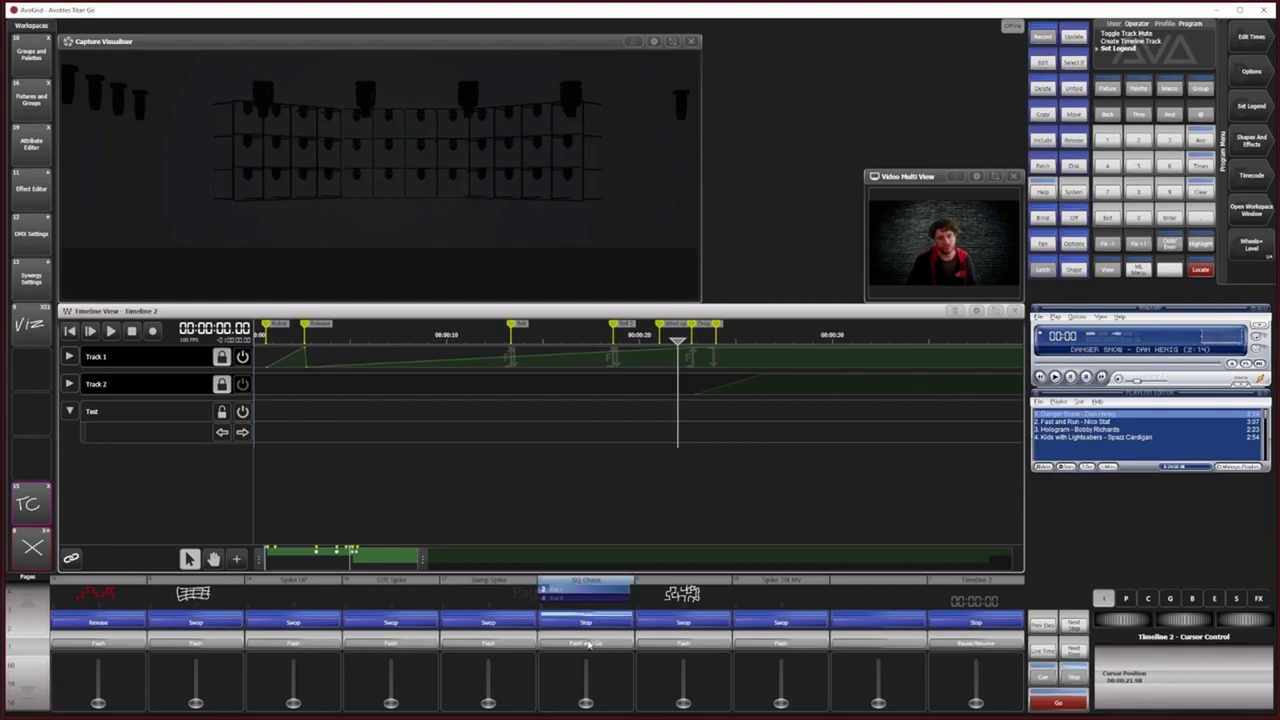
{"action": "left_click", "coordinate": [588, 599]}
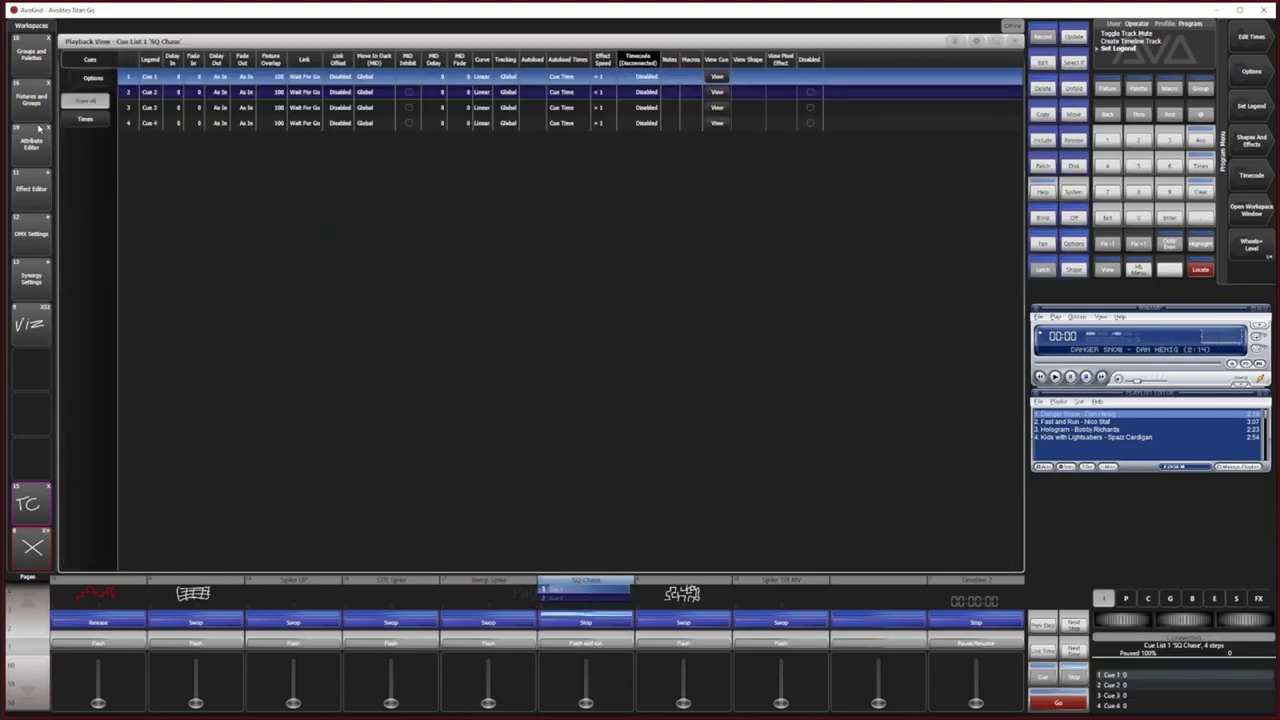
{"action": "left_click", "coordinate": [76, 80]}
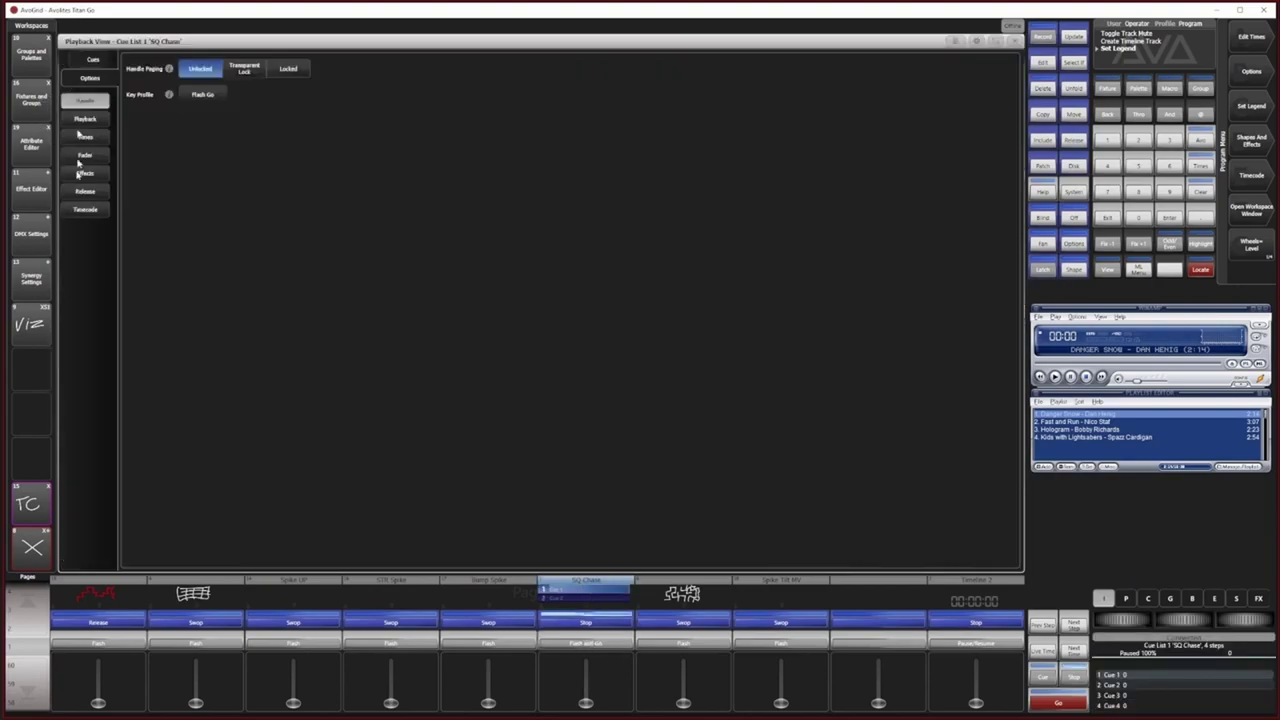
{"action": "left_click", "coordinate": [211, 97]}
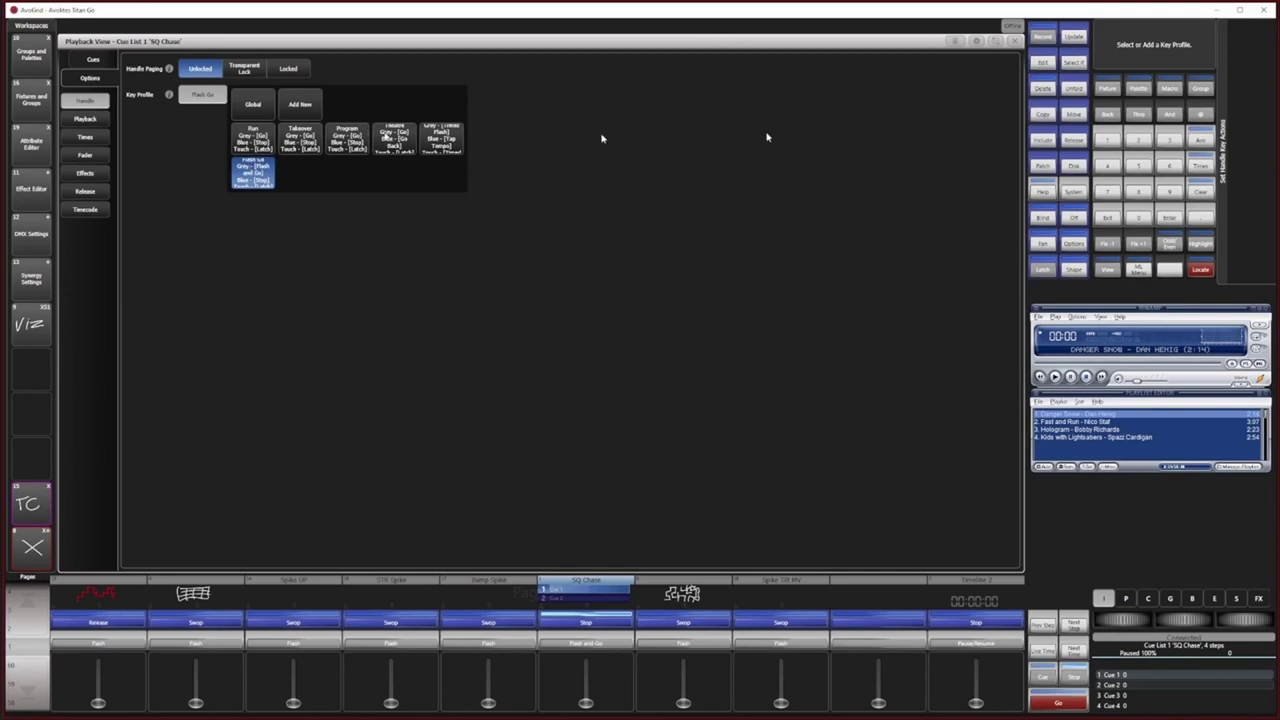
{"action": "left_click", "coordinate": [1016, 42]}
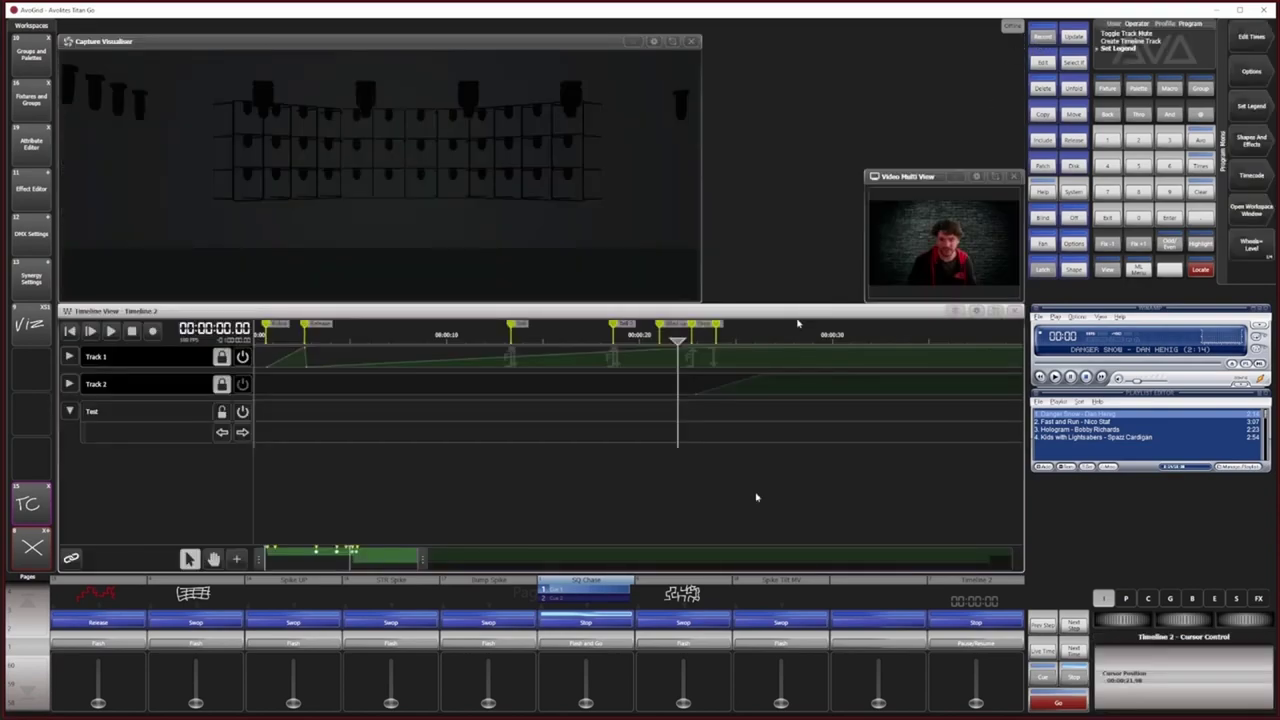
Step: Rehearse stepping through SQ Chase with repeated Flash and Go hits
{"action": "left_click", "coordinate": [586, 645]}
{"action": "left_click", "coordinate": [586, 645]}
{"action": "left_click", "coordinate": [586, 645]}
{"action": "left_click", "coordinate": [586, 645]}
{"action": "left_click", "coordinate": [586, 645]}
{"action": "left_click", "coordinate": [586, 645]}
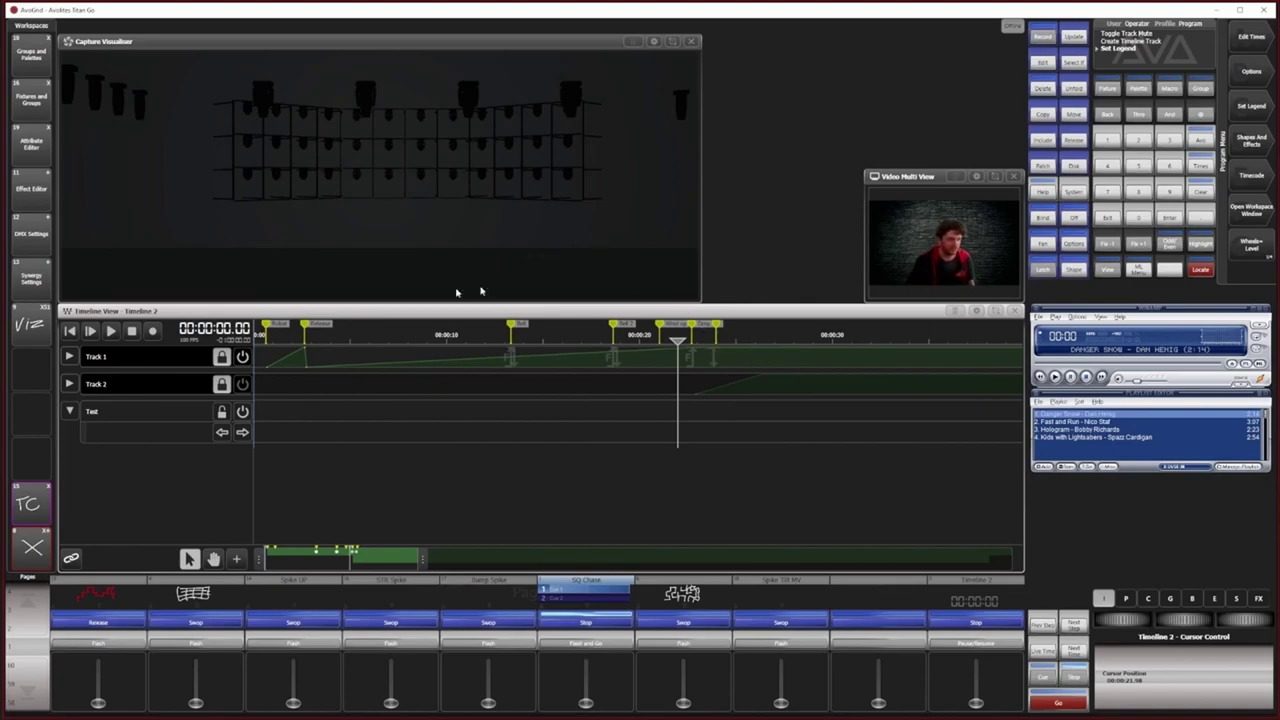
Step: Start a live recording onto the Test track and jump playback to about 00:00:20
{"action": "left_click", "coordinate": [648, 340]}
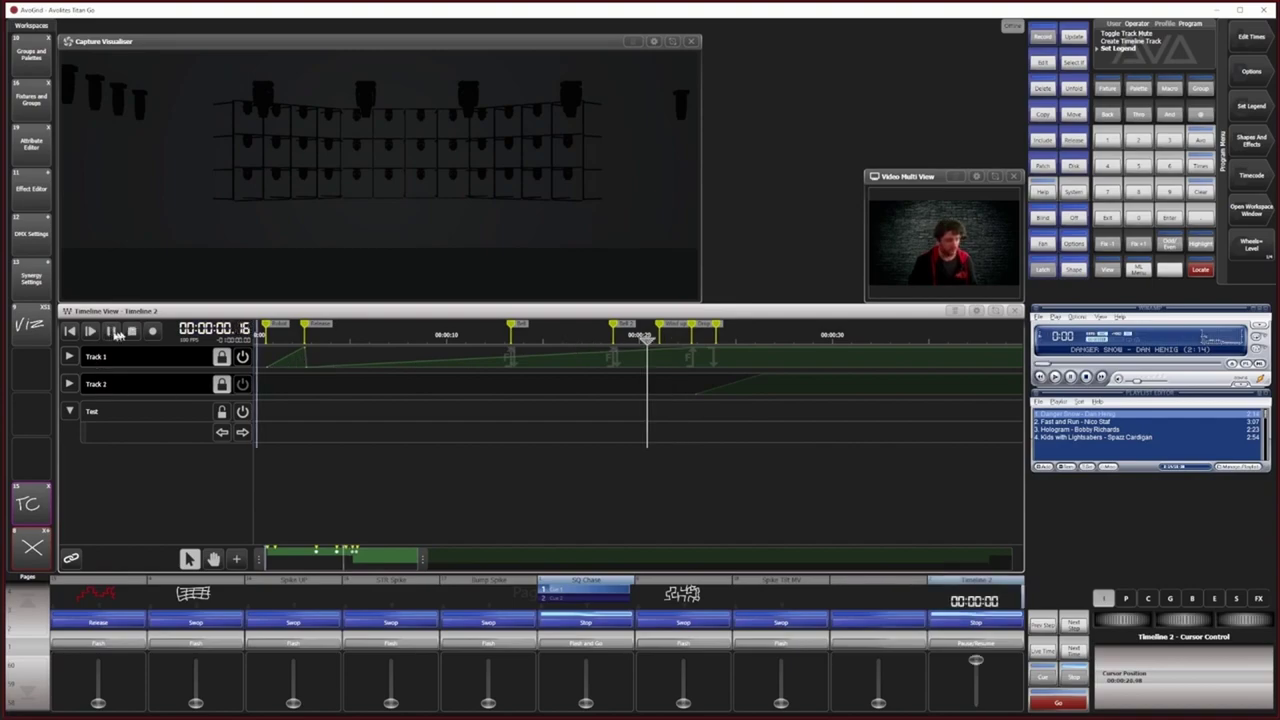
{"action": "left_click", "coordinate": [153, 330]}
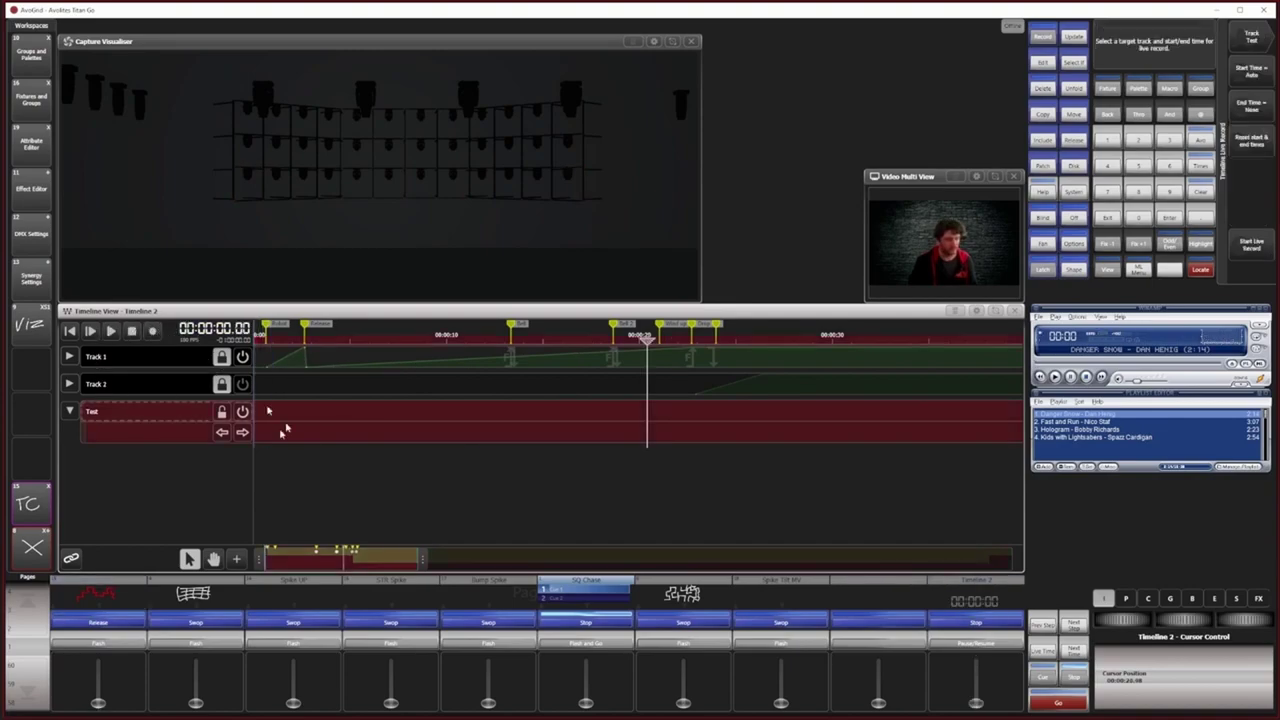
{"action": "left_click", "coordinate": [127, 413]}
{"action": "left_click", "coordinate": [131, 331]}
{"action": "left_click", "coordinate": [112, 331]}
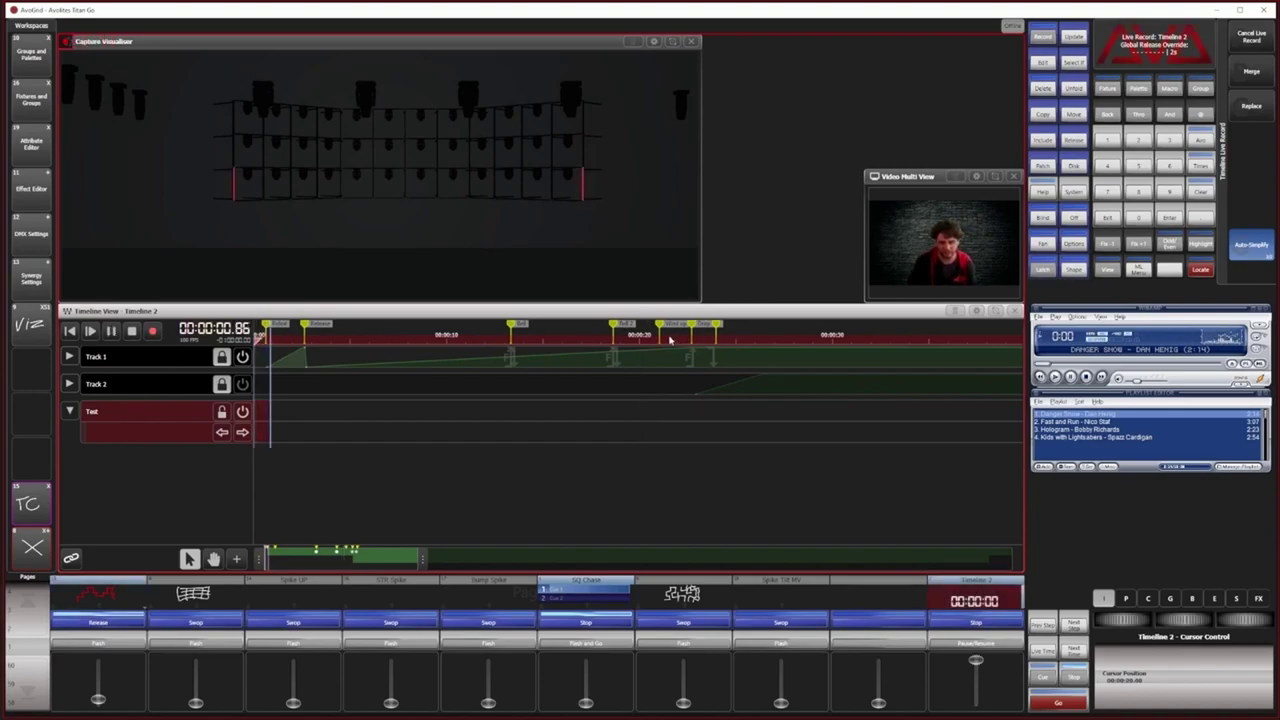
{"action": "left_click", "coordinate": [572, 339]}
{"action": "left_click", "coordinate": [640, 337]}
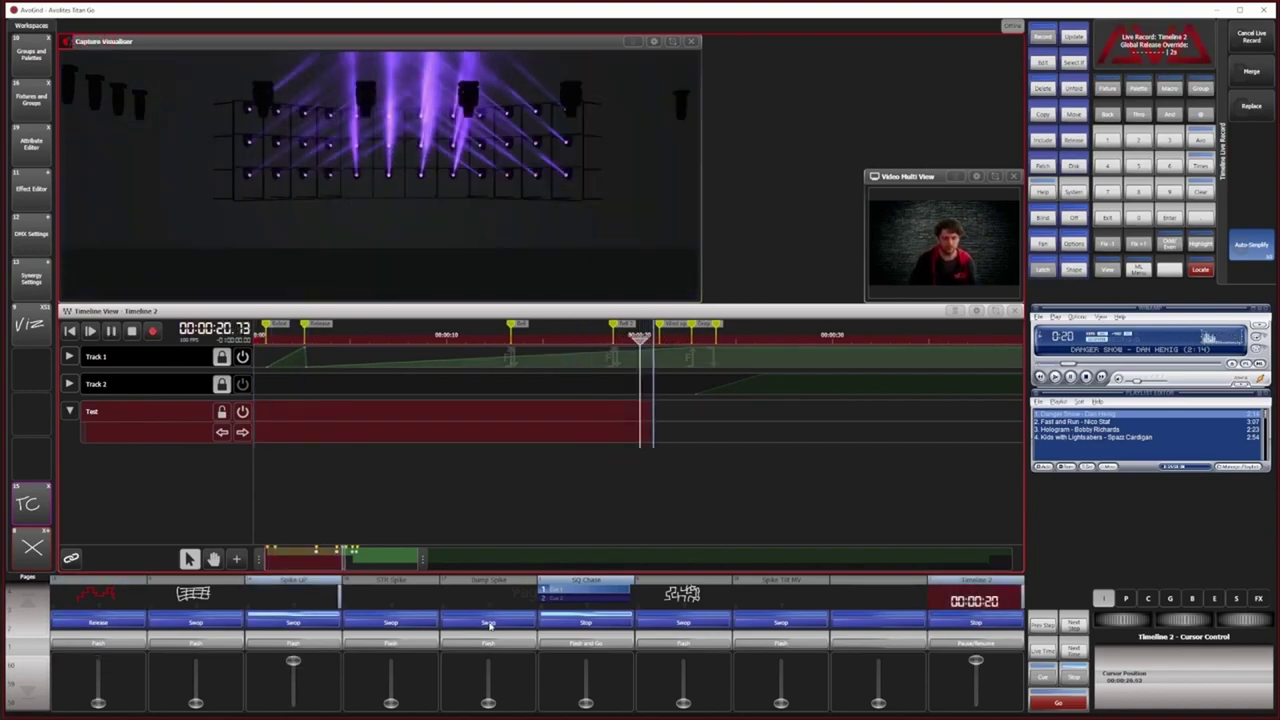
Step: Record repeated SQ Chase Flash and Go hits onto the Test track, ending the live recording and stopping playback at about 00:00:44
{"action": "left_click", "coordinate": [588, 645]}
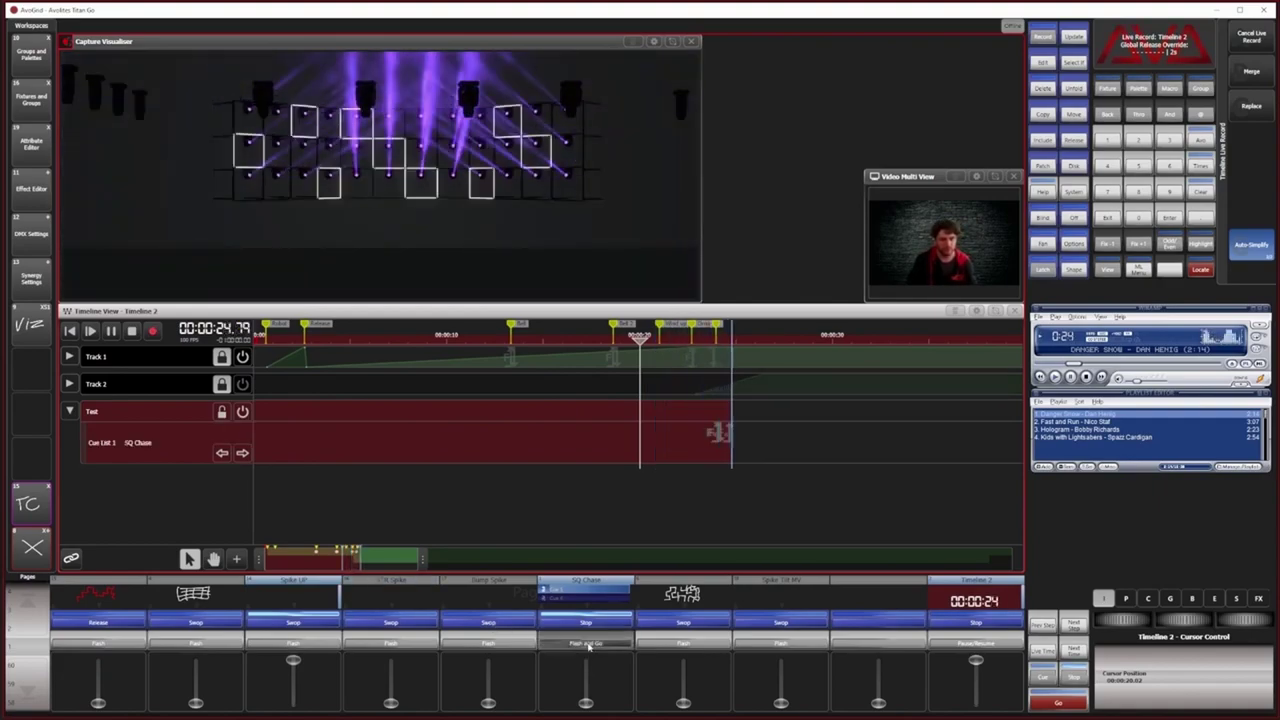
{"action": "left_click", "coordinate": [588, 646]}
{"action": "left_click", "coordinate": [588, 646]}
{"action": "left_click", "coordinate": [588, 646]}
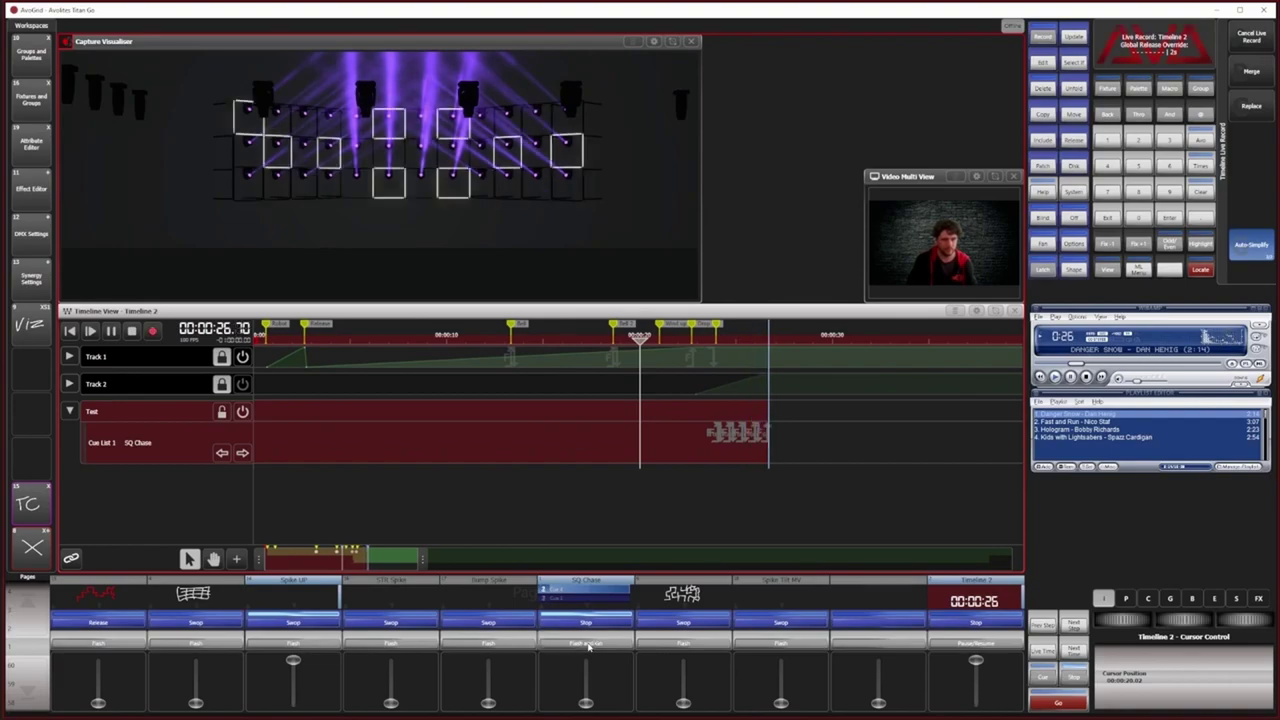
{"action": "left_click", "coordinate": [588, 646]}
{"action": "left_click", "coordinate": [588, 646]}
{"action": "left_click", "coordinate": [588, 645]}
{"action": "left_click", "coordinate": [588, 645]}
{"action": "left_click", "coordinate": [588, 645]}
{"action": "left_click", "coordinate": [588, 645]}
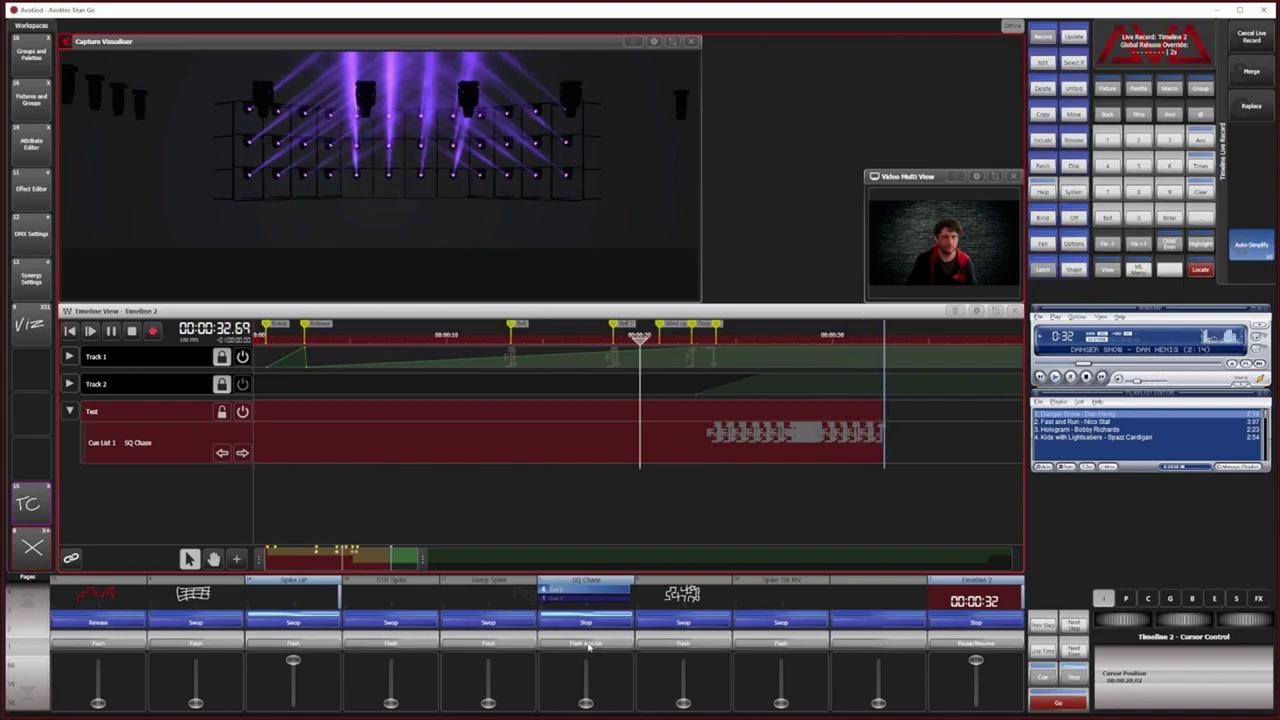
{"action": "left_click", "coordinate": [588, 645]}
{"action": "left_click", "coordinate": [588, 645]}
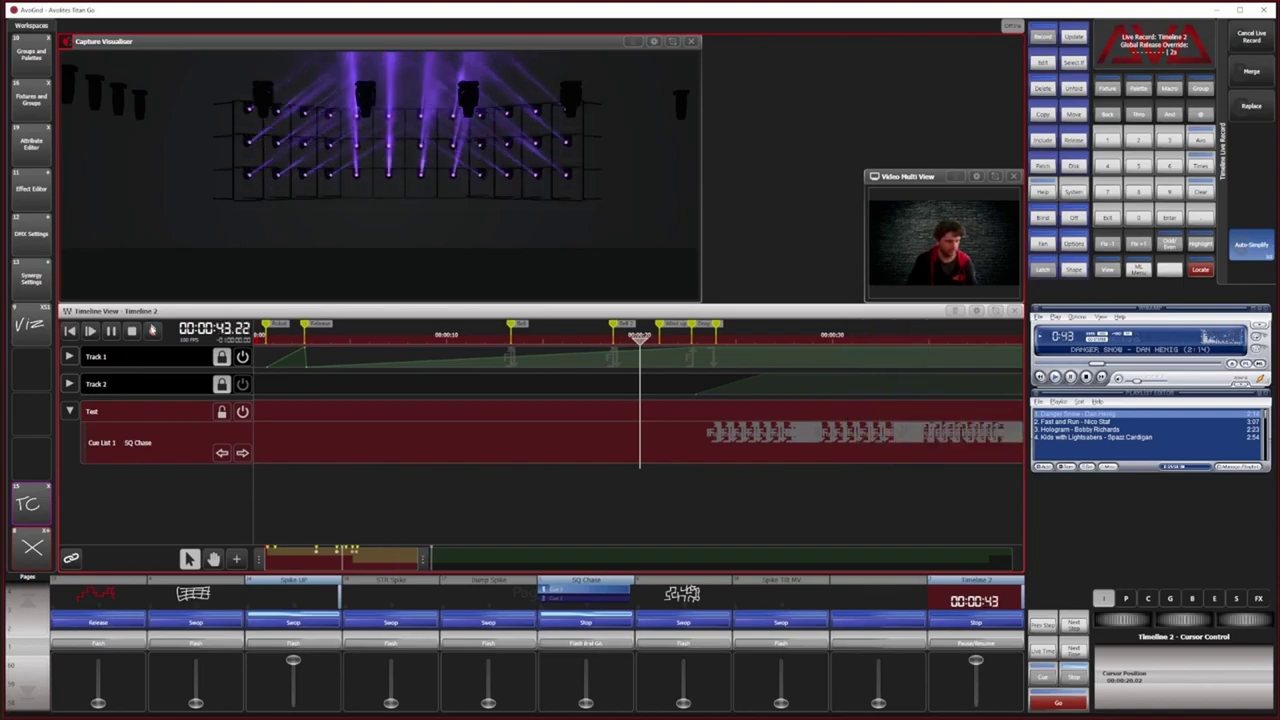
{"action": "left_click", "coordinate": [149, 333]}
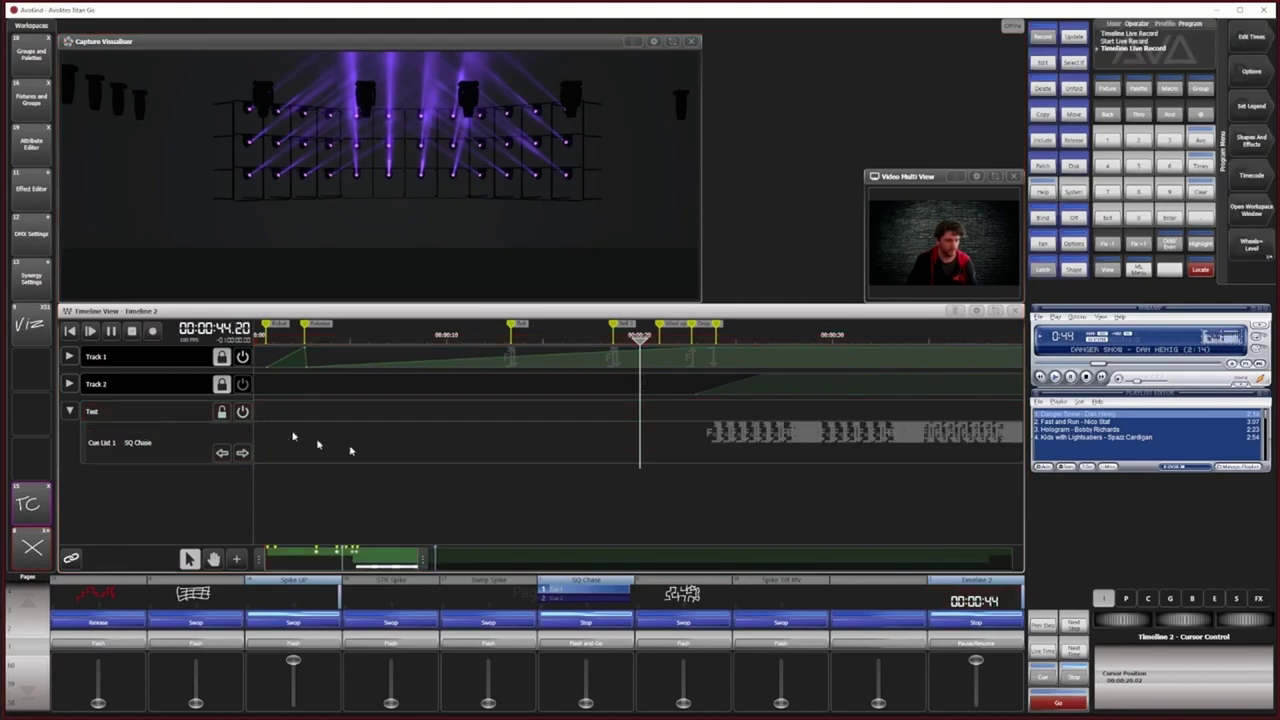
{"action": "left_click", "coordinate": [132, 332]}
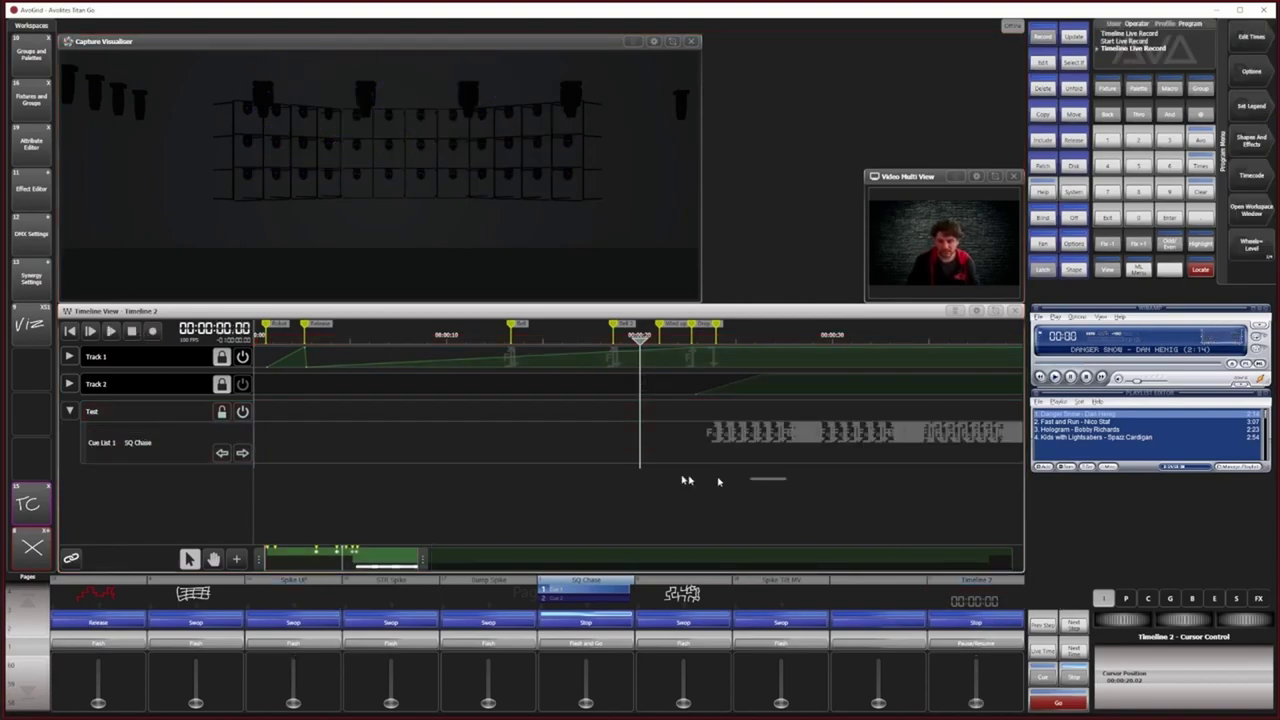
Step: Examine the recorded SQ Chase triggers on the Test track and the four-step cue list in its playback view
{"action": "scroll", "coordinate": [768, 447], "scroll_direction": "down", "scroll_amount": 5}
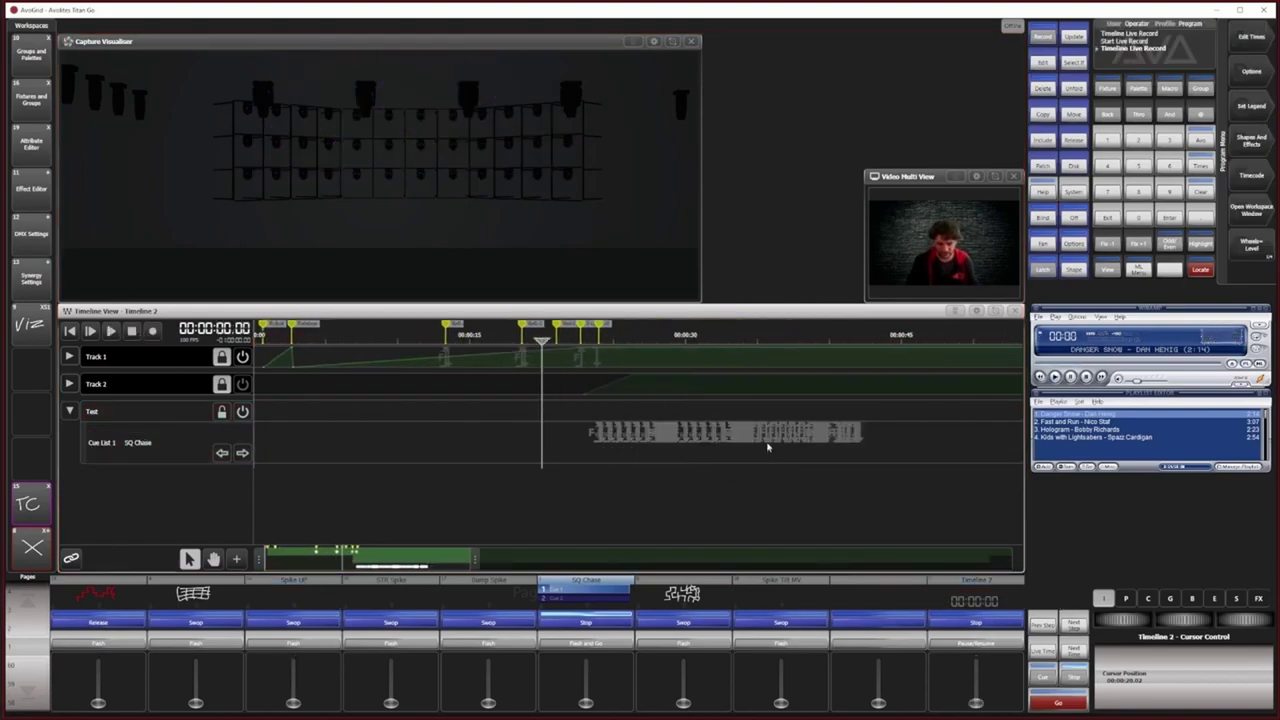
{"action": "scroll", "coordinate": [768, 447], "scroll_direction": "up", "scroll_amount": 4}
{"action": "scroll", "coordinate": [768, 447], "scroll_direction": "up", "scroll_amount": 3}
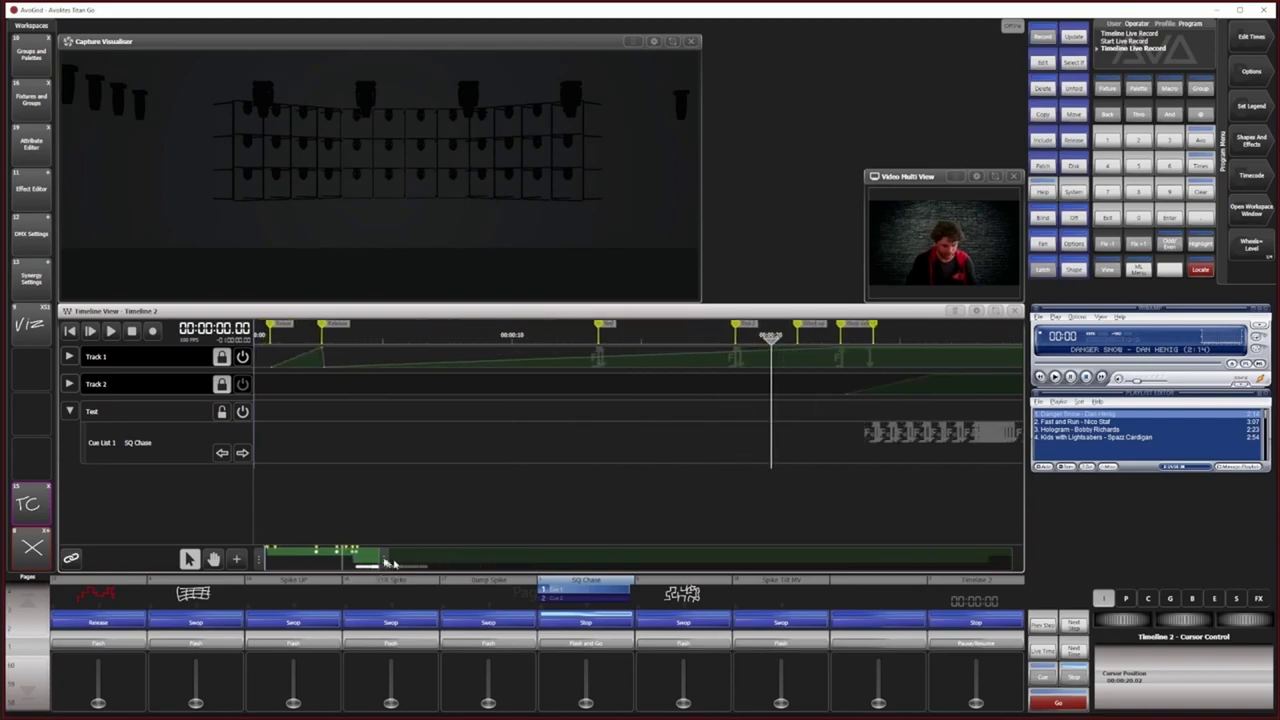
{"action": "left_click_drag", "start_coordinate": [386, 558], "coordinate": [534, 550]}
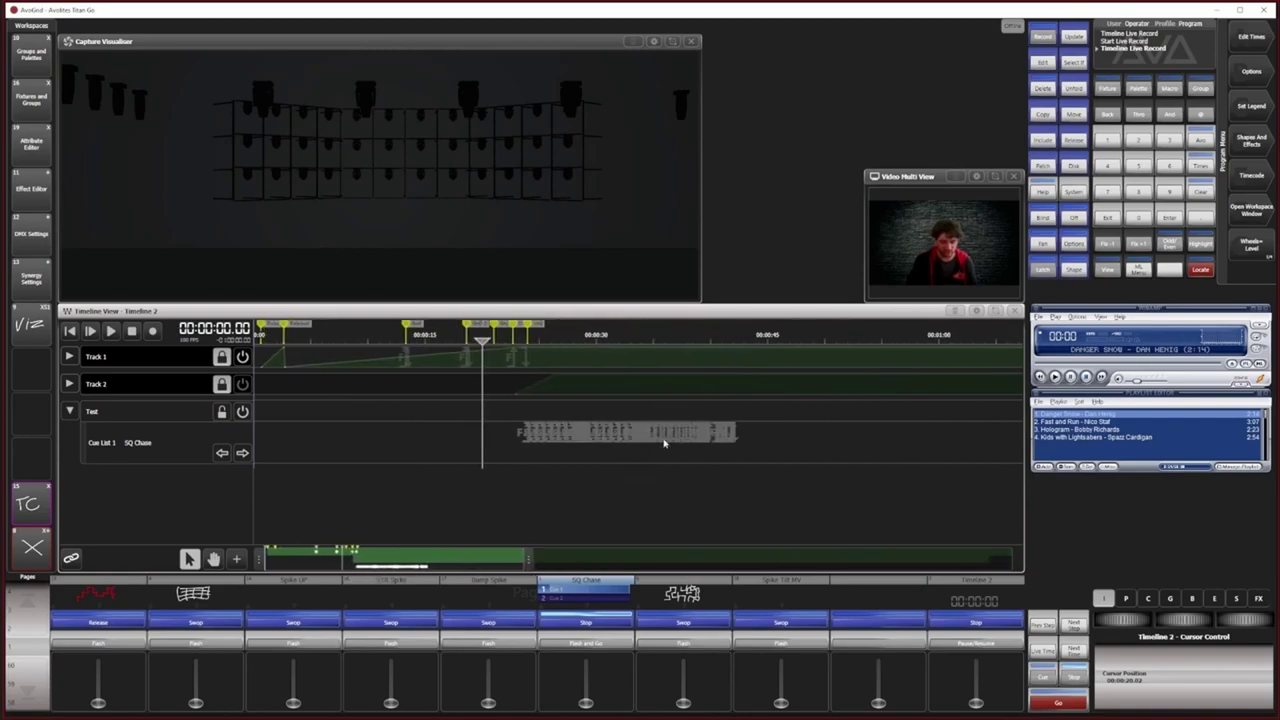
{"action": "scroll", "coordinate": [664, 443], "scroll_direction": "up", "scroll_amount": 2}
{"action": "scroll", "coordinate": [664, 443], "scroll_direction": "up", "scroll_amount": 1}
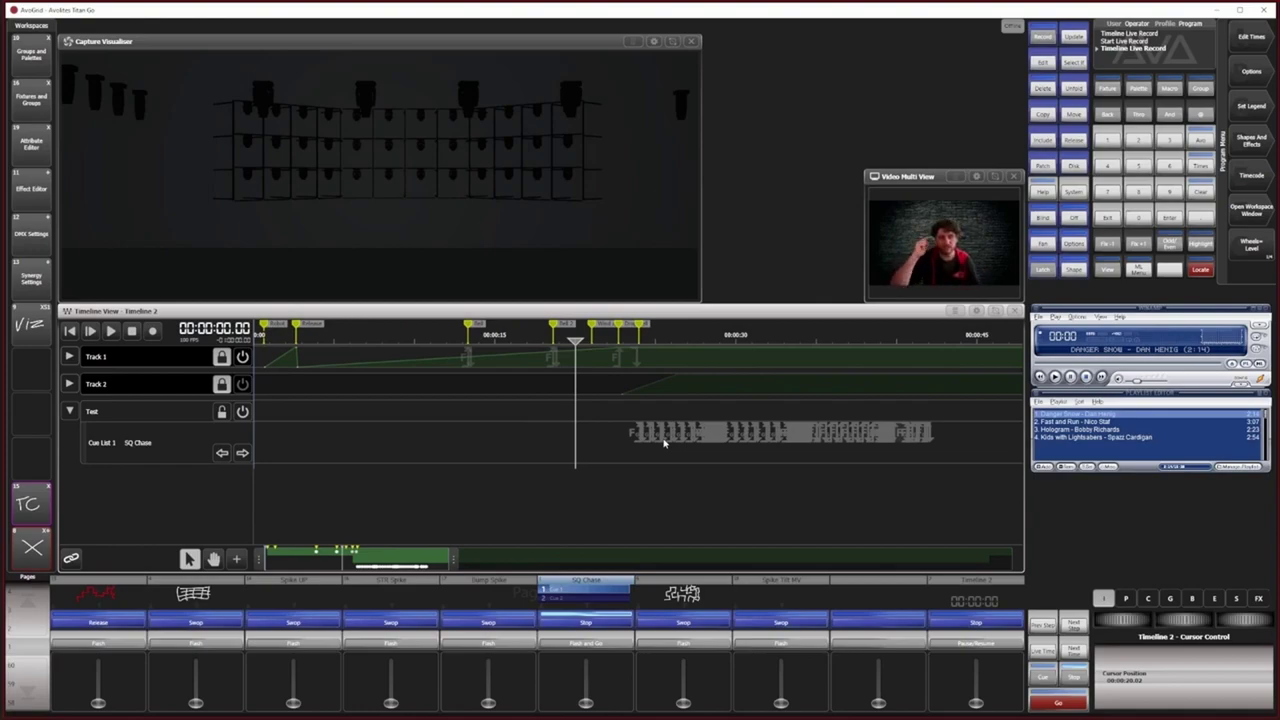
{"action": "left_click", "coordinate": [595, 605]}
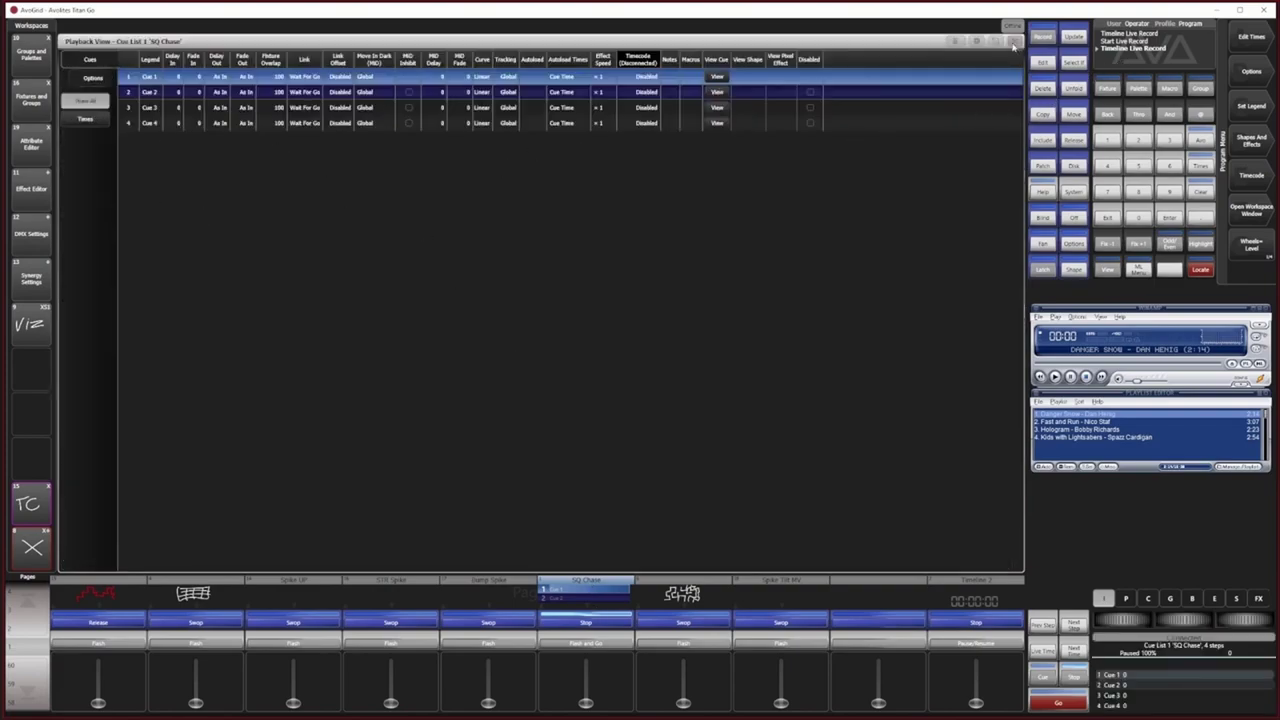
{"action": "left_click", "coordinate": [1013, 42]}
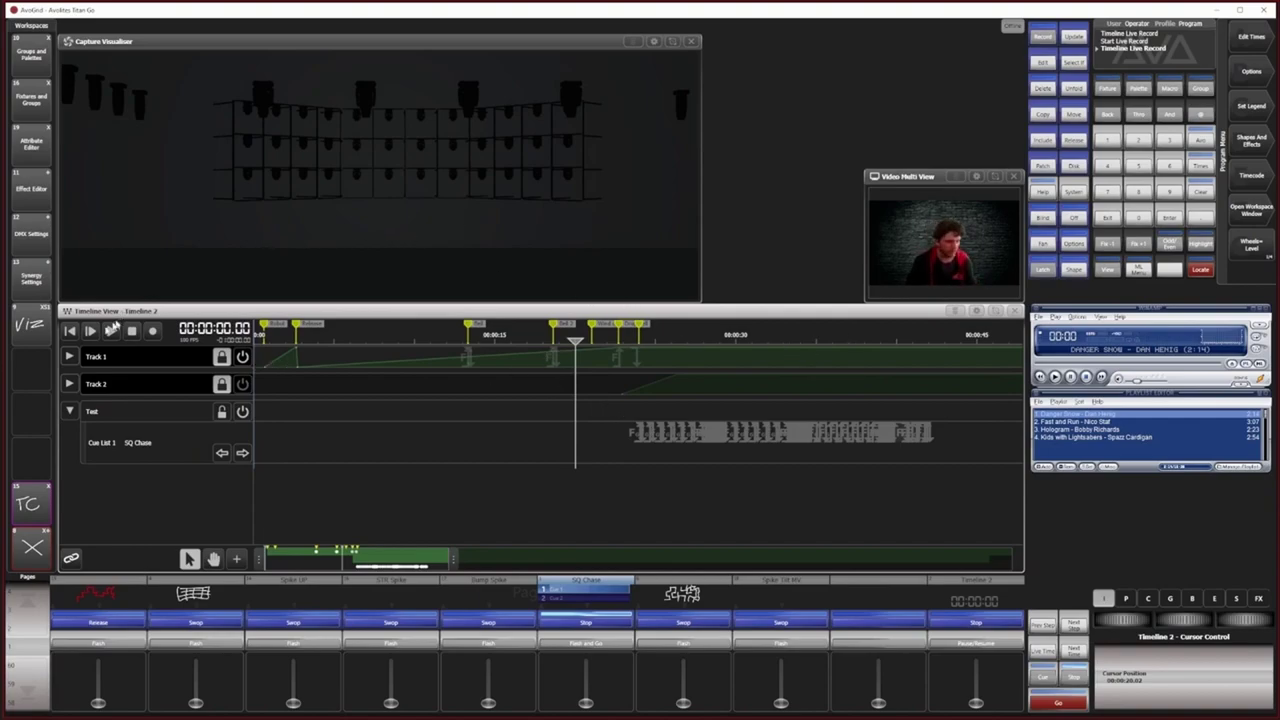
Step: Play the Test recording from about 00:00:22, stop it, and check the SQ Chase cue list
{"action": "left_click", "coordinate": [110, 332]}
{"action": "left_click", "coordinate": [612, 338]}
{"action": "left_click", "coordinate": [613, 338]}
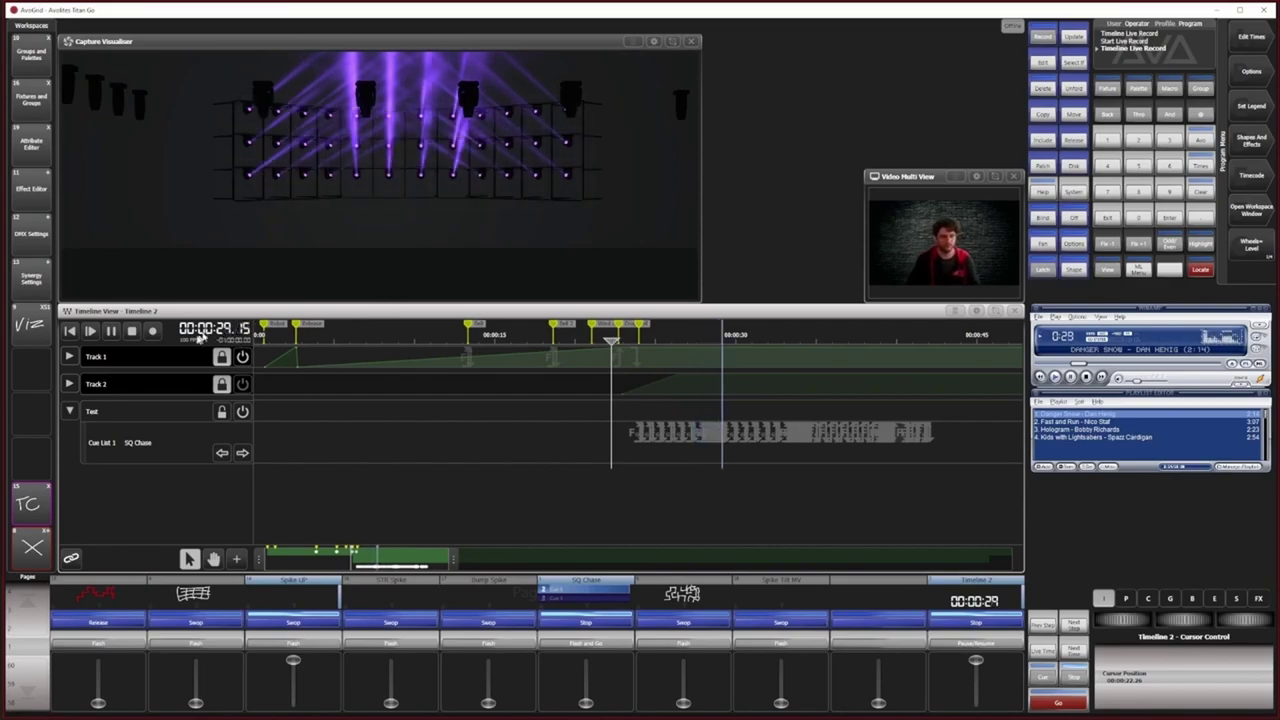
{"action": "left_click", "coordinate": [131, 331]}
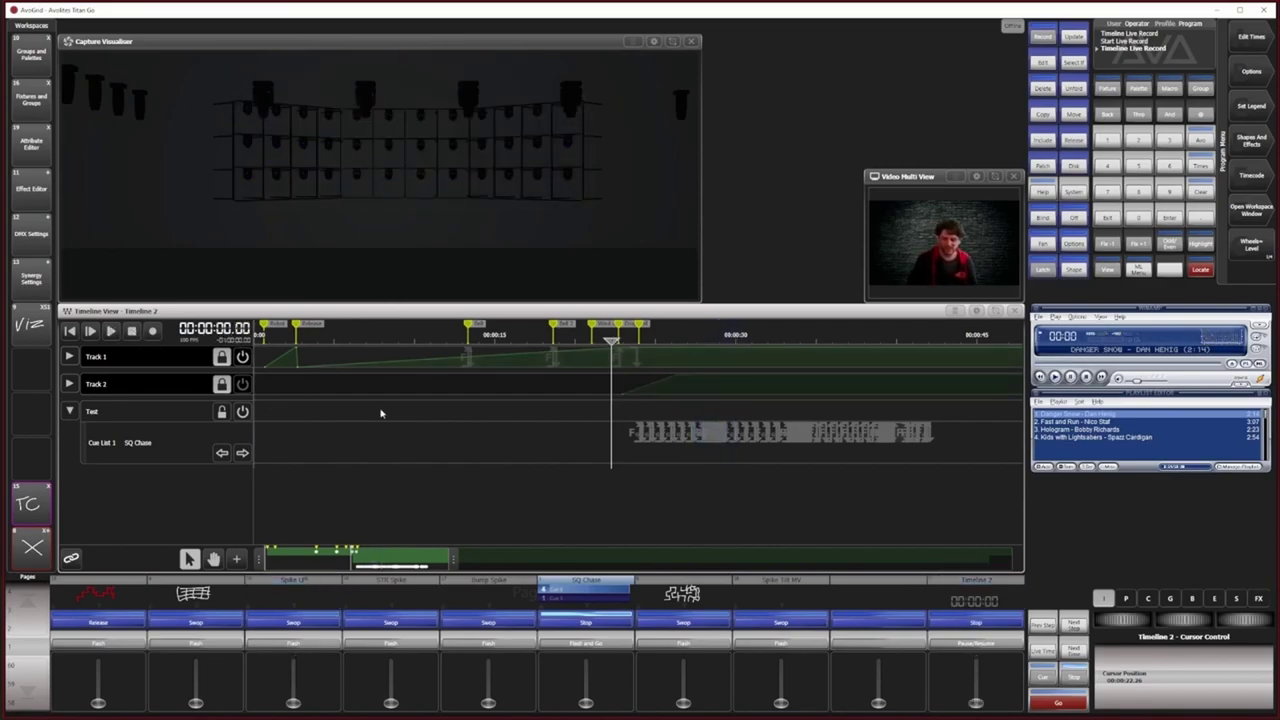
{"action": "left_click", "coordinate": [176, 428]}
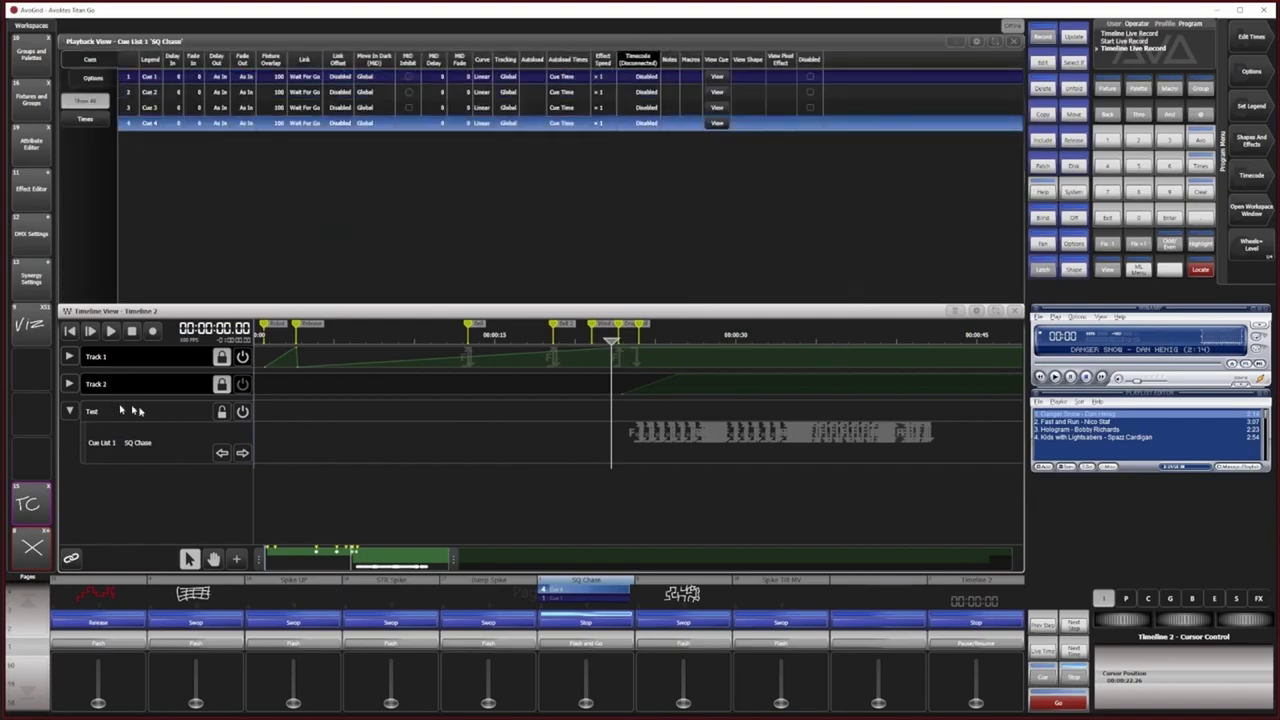
{"action": "left_click", "coordinate": [1011, 40]}
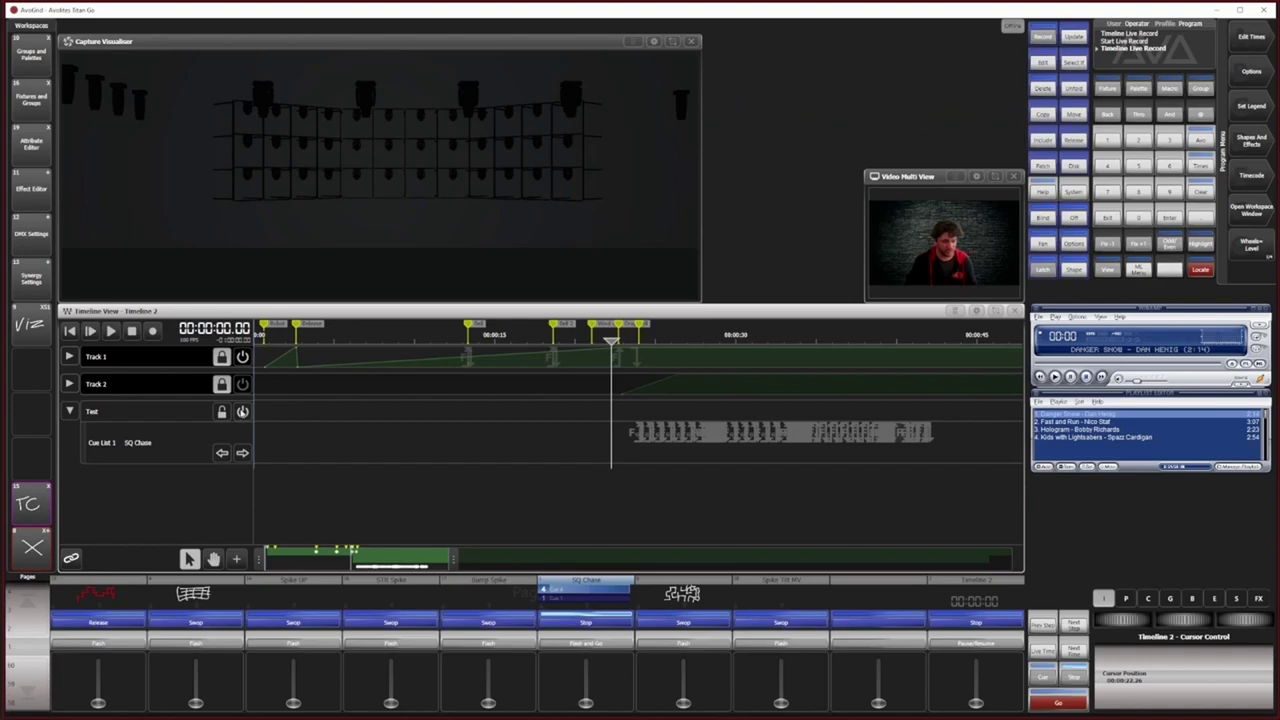
Step: Delete the Test track with its SQ Chase triggers from Timeline 2
{"action": "left_click", "coordinate": [1045, 93]}
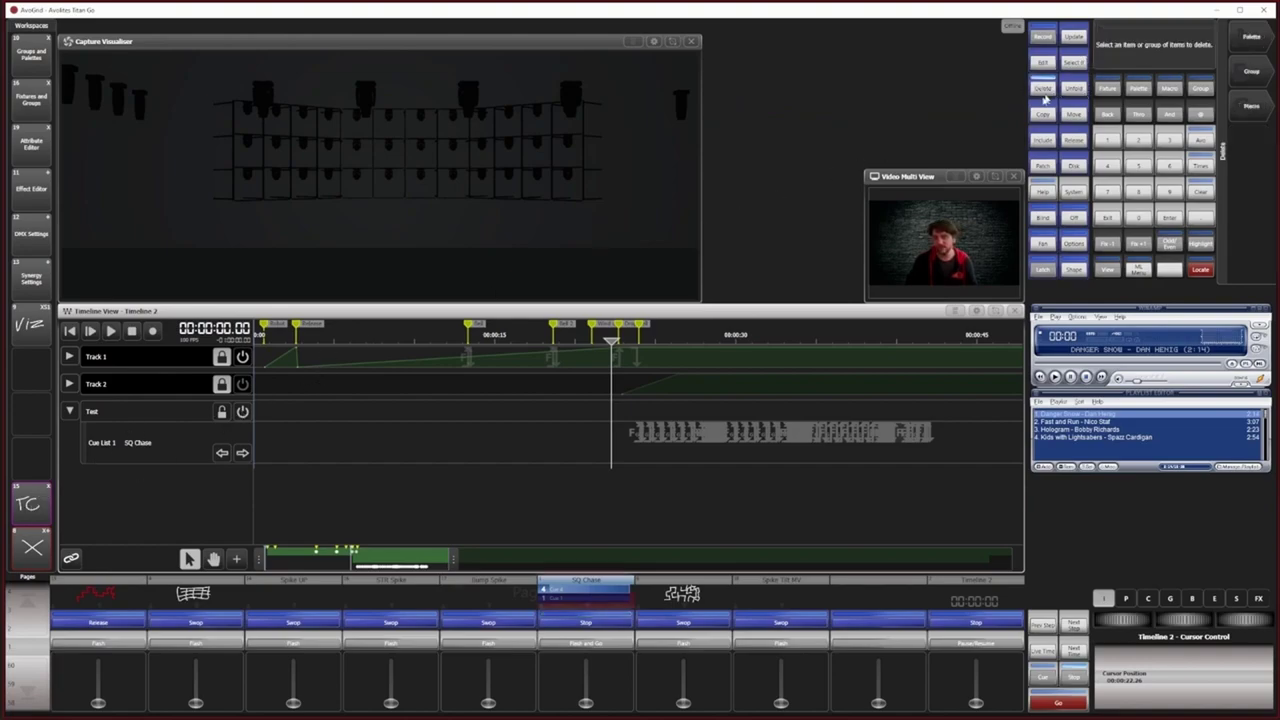
{"action": "left_click", "coordinate": [163, 444]}
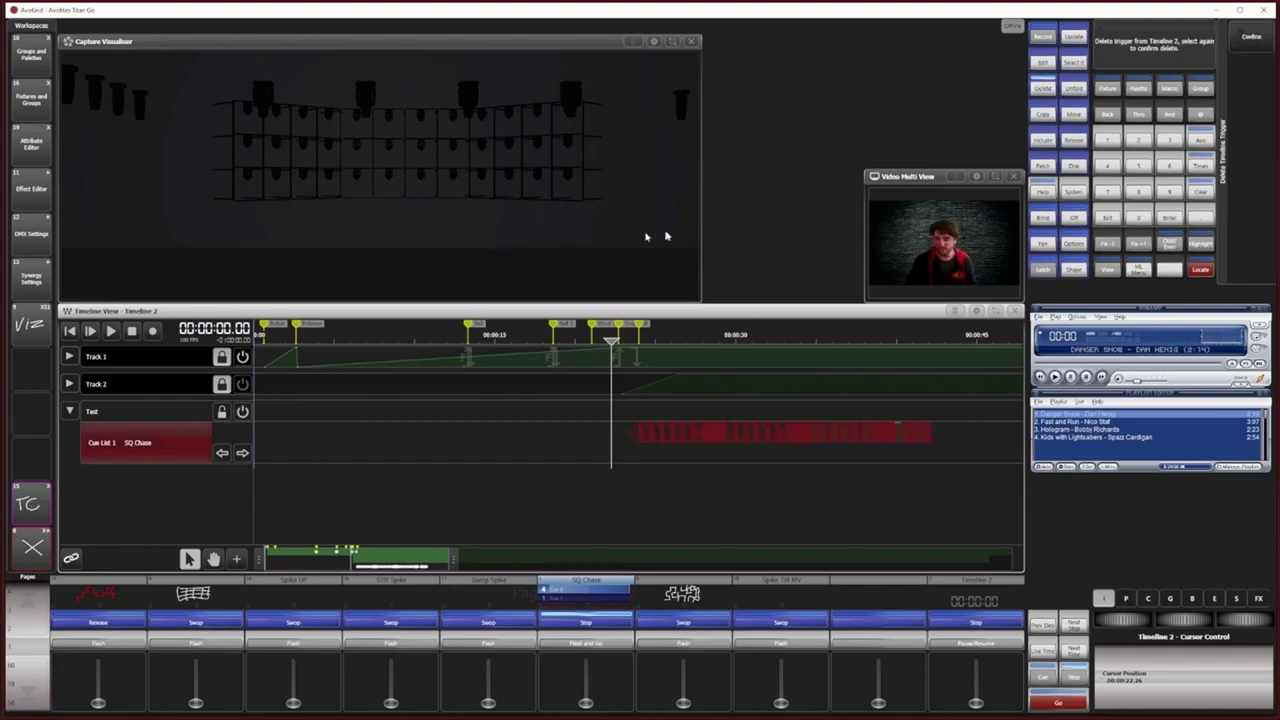
{"action": "left_click", "coordinate": [165, 440]}
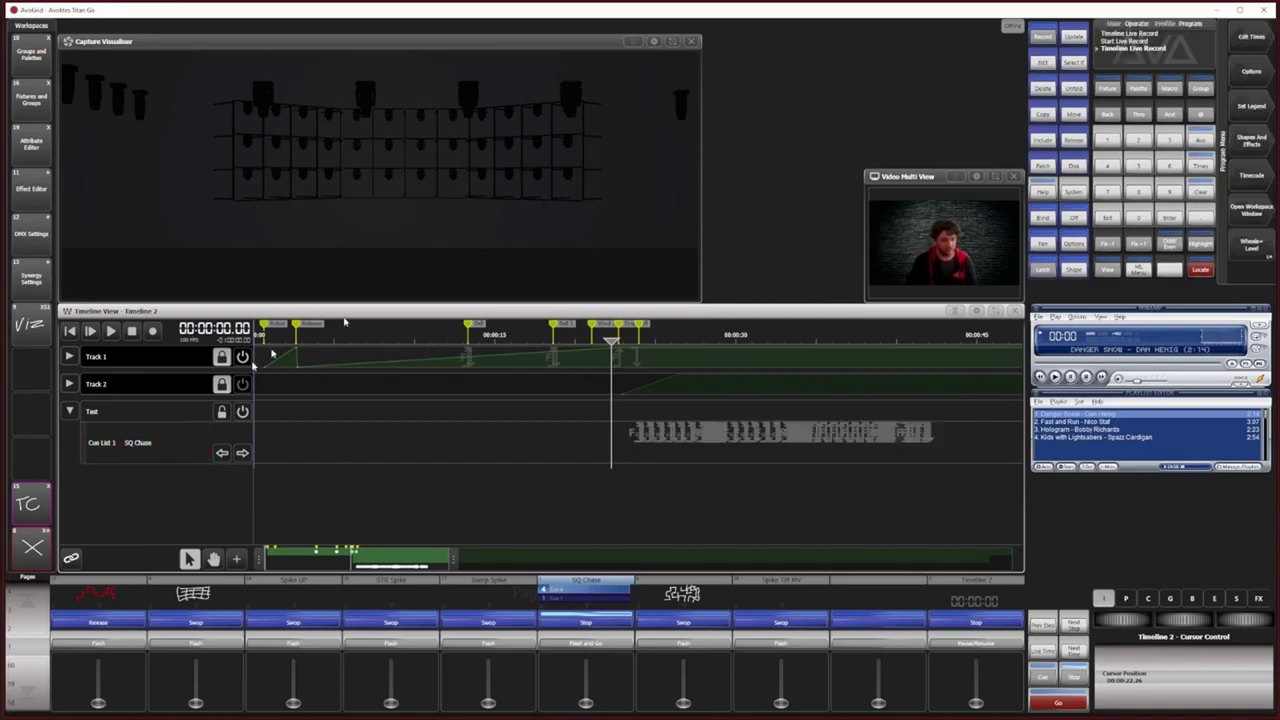
{"action": "left_click", "coordinate": [1045, 95]}
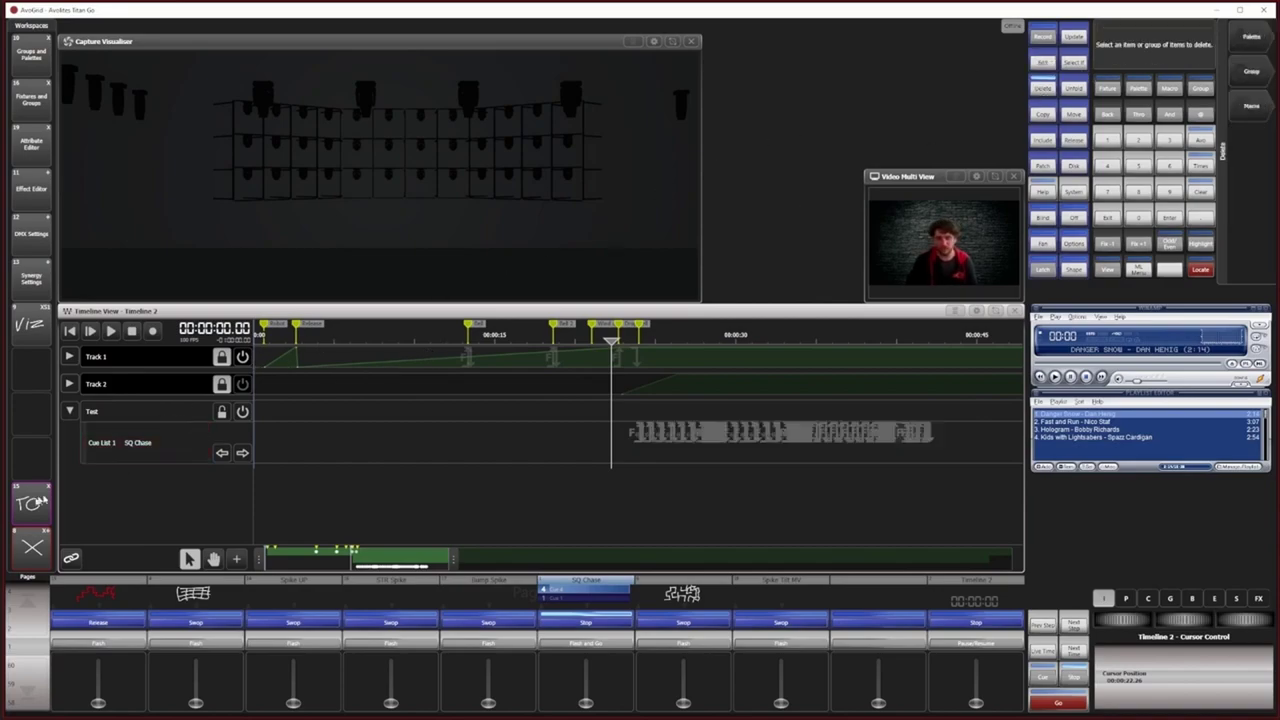
{"action": "left_click", "coordinate": [135, 411]}
{"action": "left_click", "coordinate": [1250, 38]}
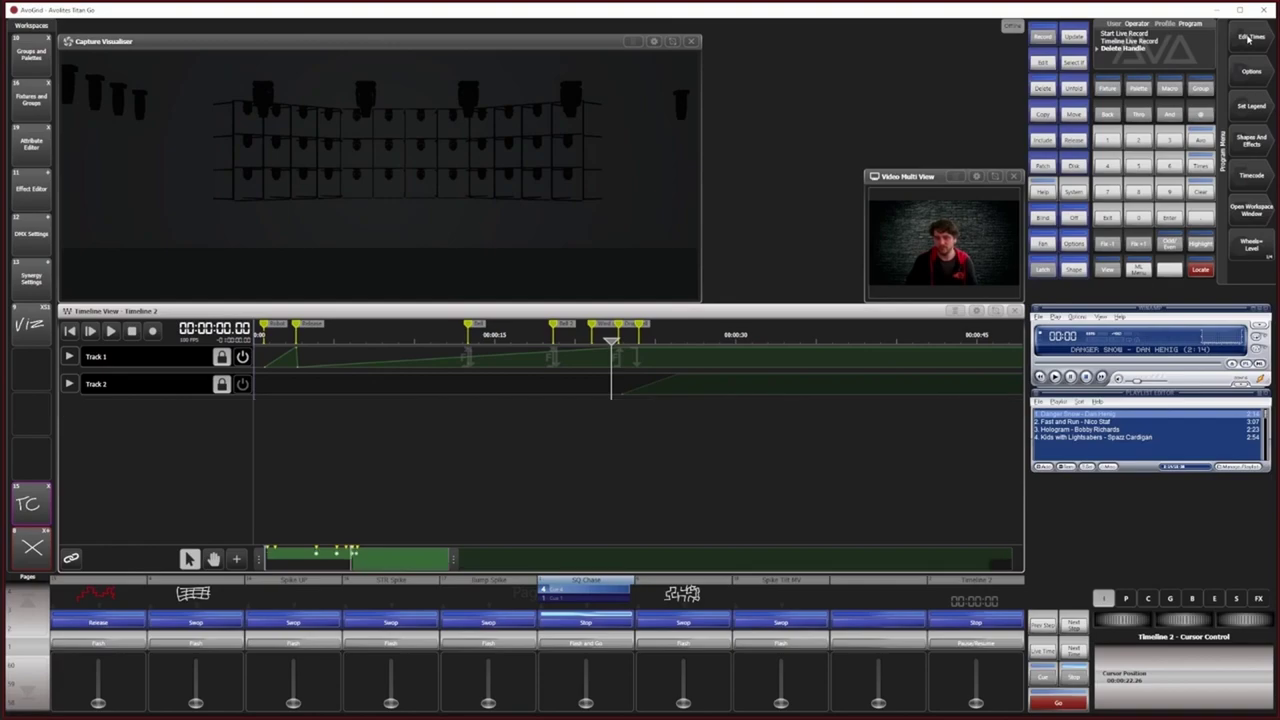
Step: Unmute Track 2 and preview the timeline from about 00:00:22, stopping at about 00:00:27
{"action": "left_click", "coordinate": [242, 384]}
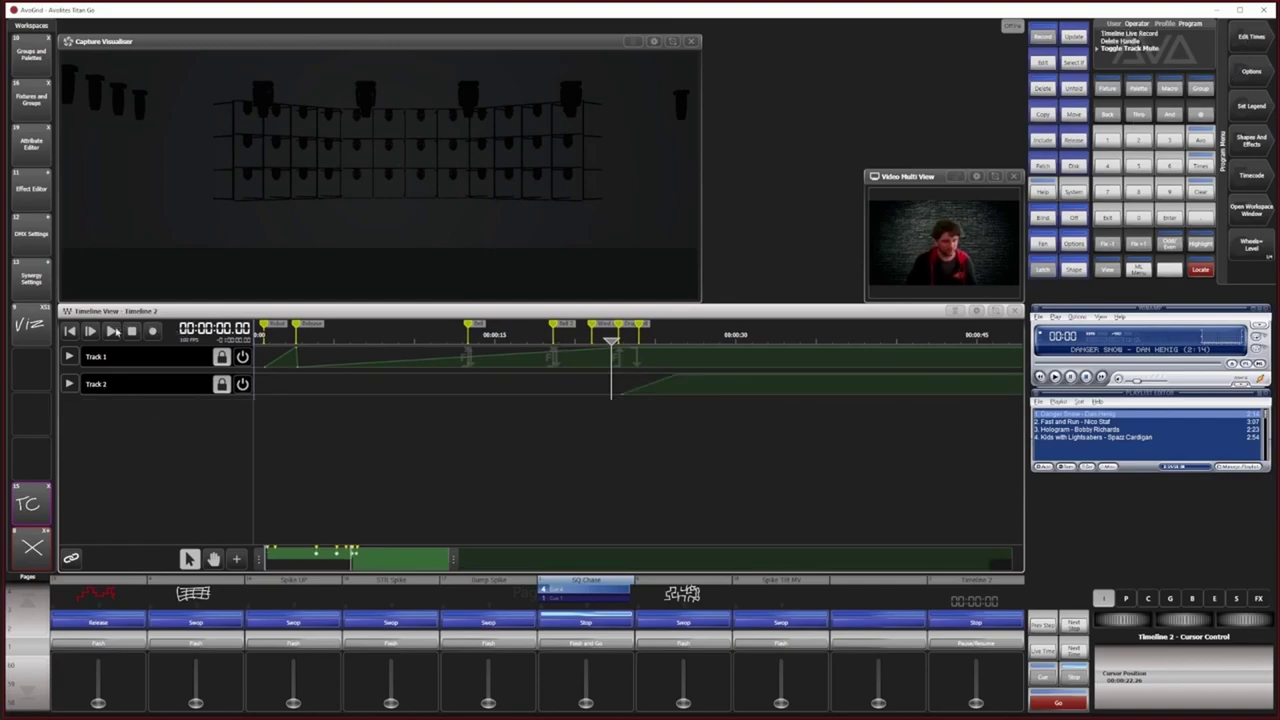
{"action": "left_click", "coordinate": [113, 331]}
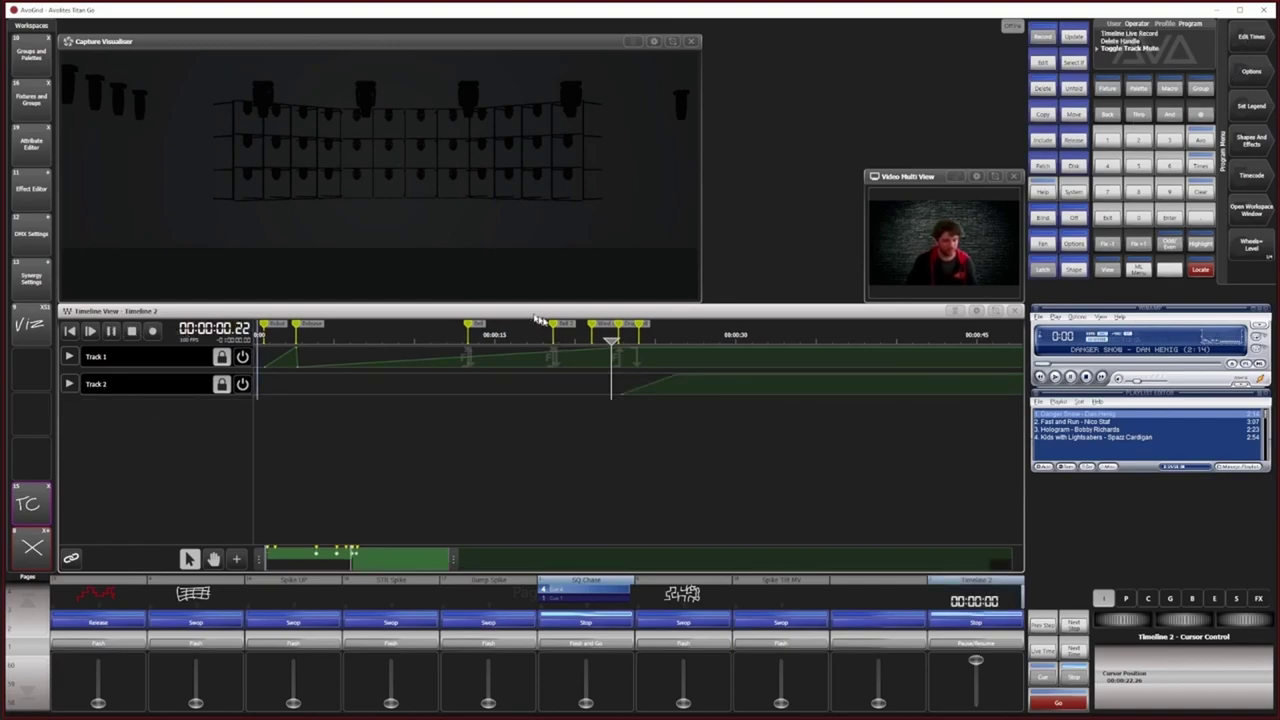
{"action": "left_click", "coordinate": [611, 340]}
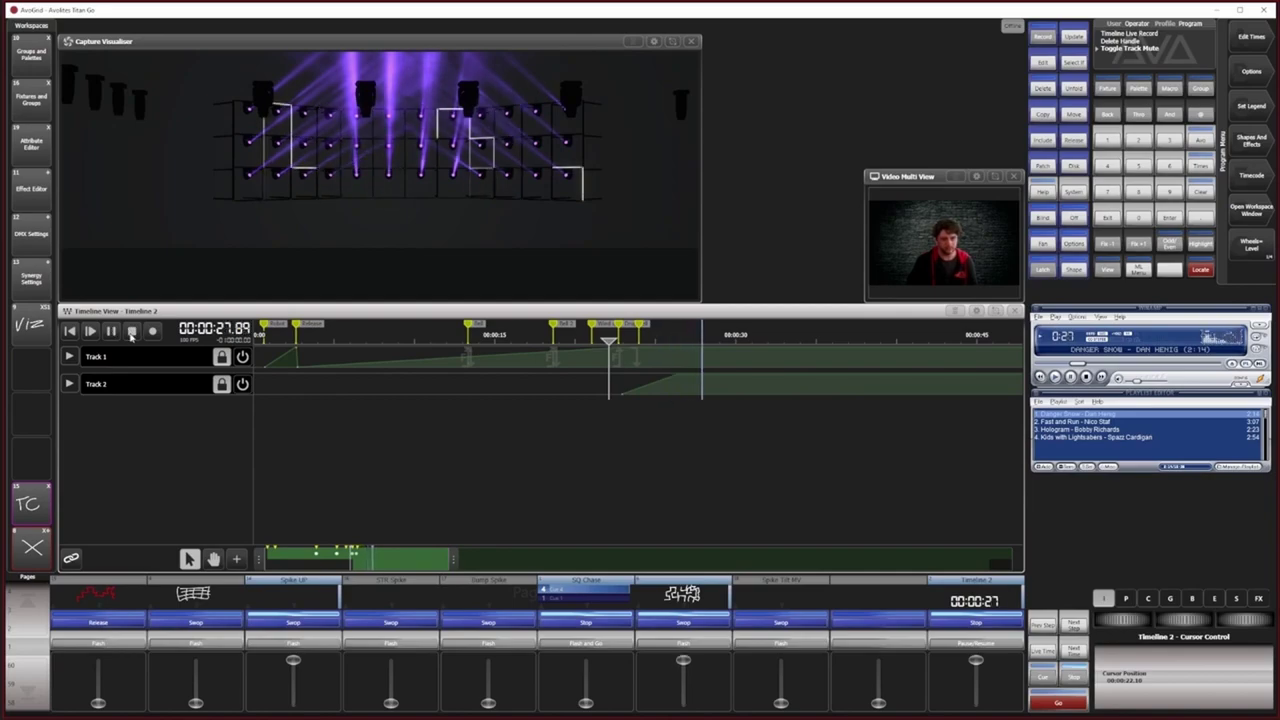
{"action": "left_click", "coordinate": [131, 332]}
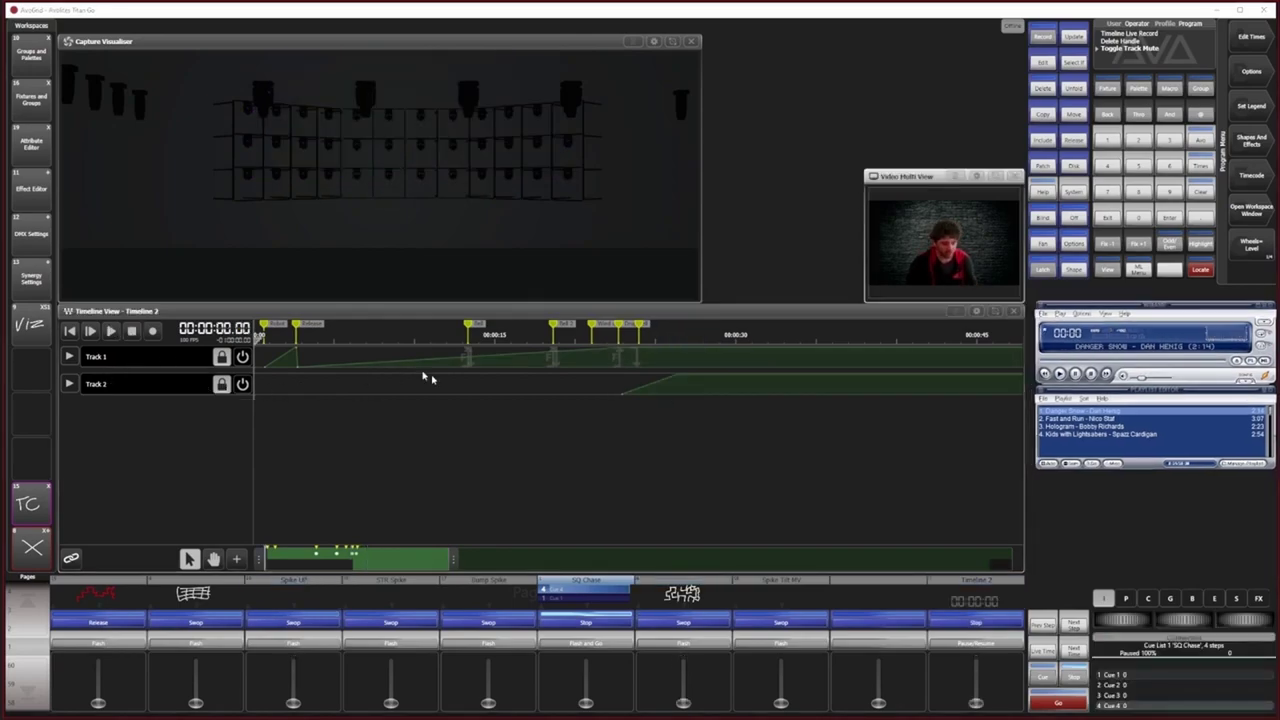
Step: Unlock Track 1 and Track 2, and move the Cue 6 triggers from Track 2 into Track 1
{"action": "left_click", "coordinate": [69, 383]}
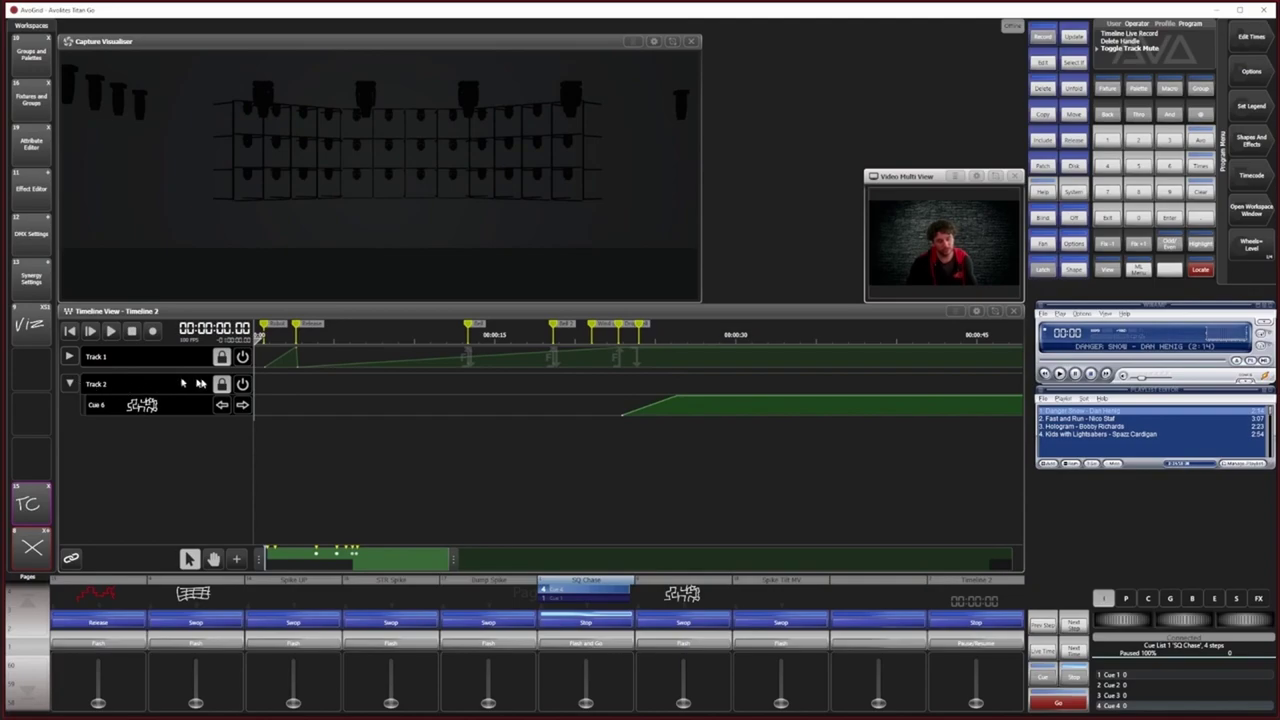
{"action": "left_click", "coordinate": [69, 357]}
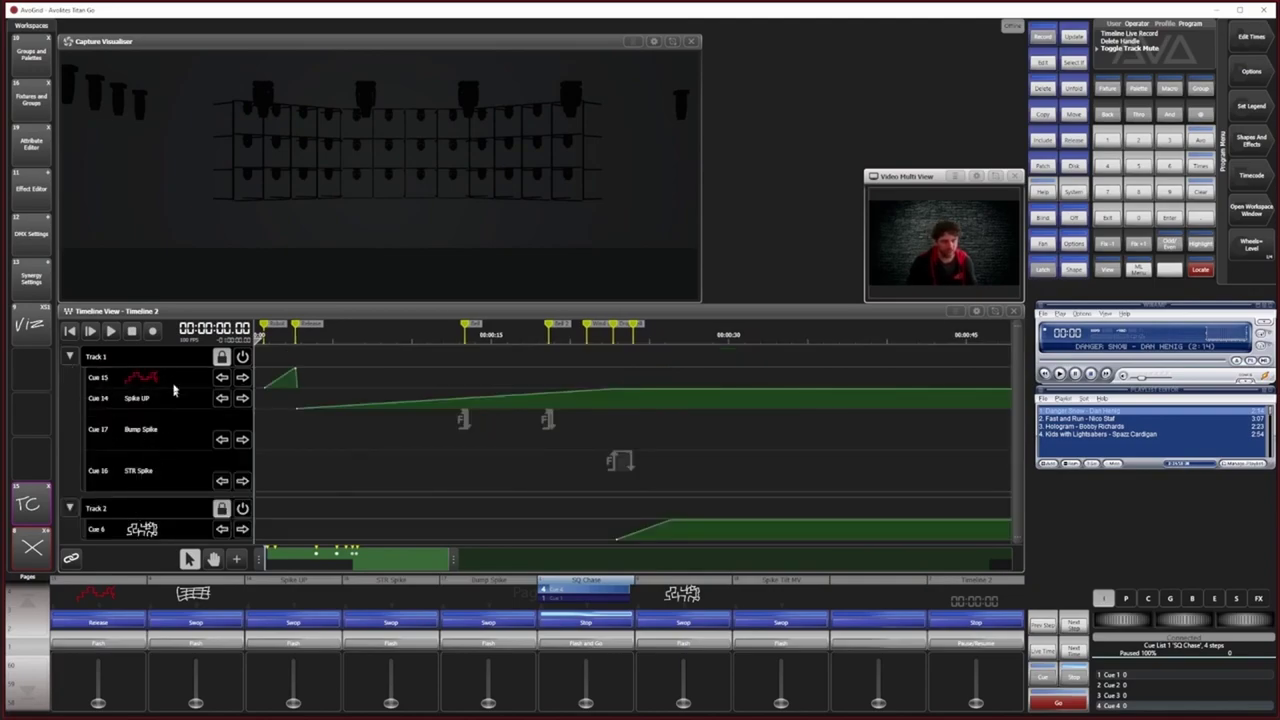
{"action": "left_click", "coordinate": [222, 356]}
{"action": "left_click", "coordinate": [221, 509]}
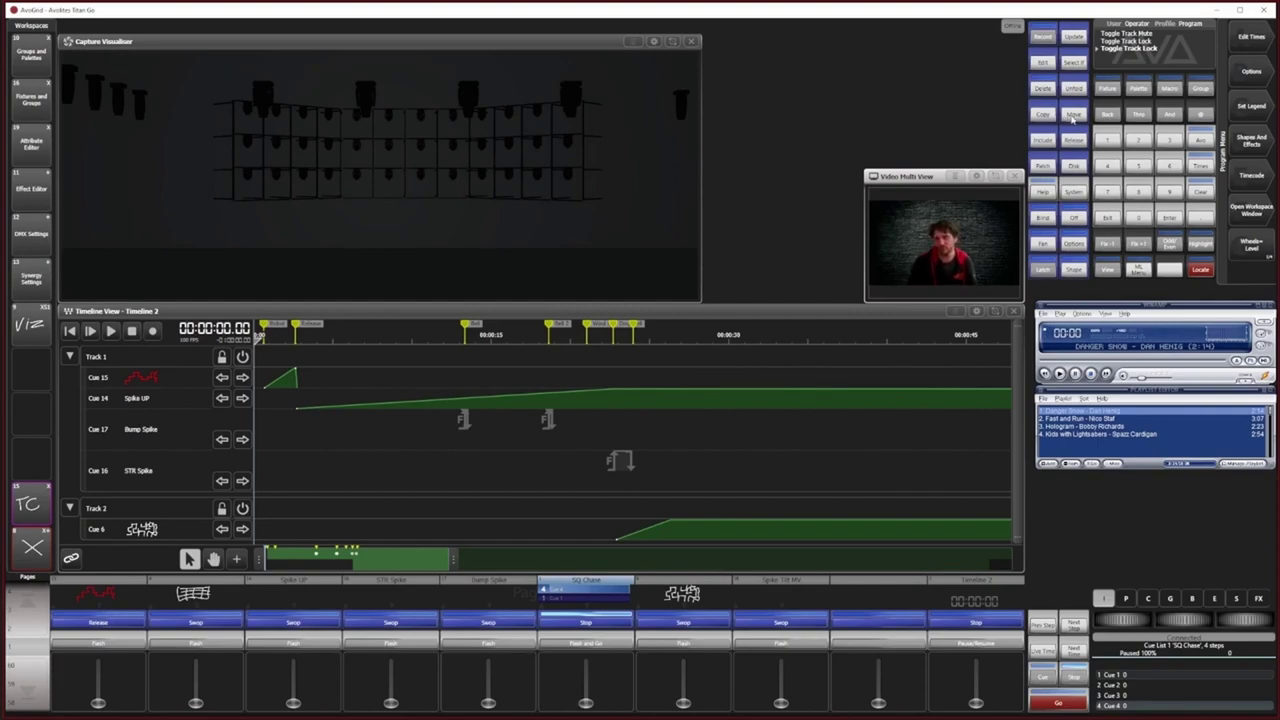
{"action": "left_click", "coordinate": [1073, 116]}
{"action": "left_click", "coordinate": [100, 533]}
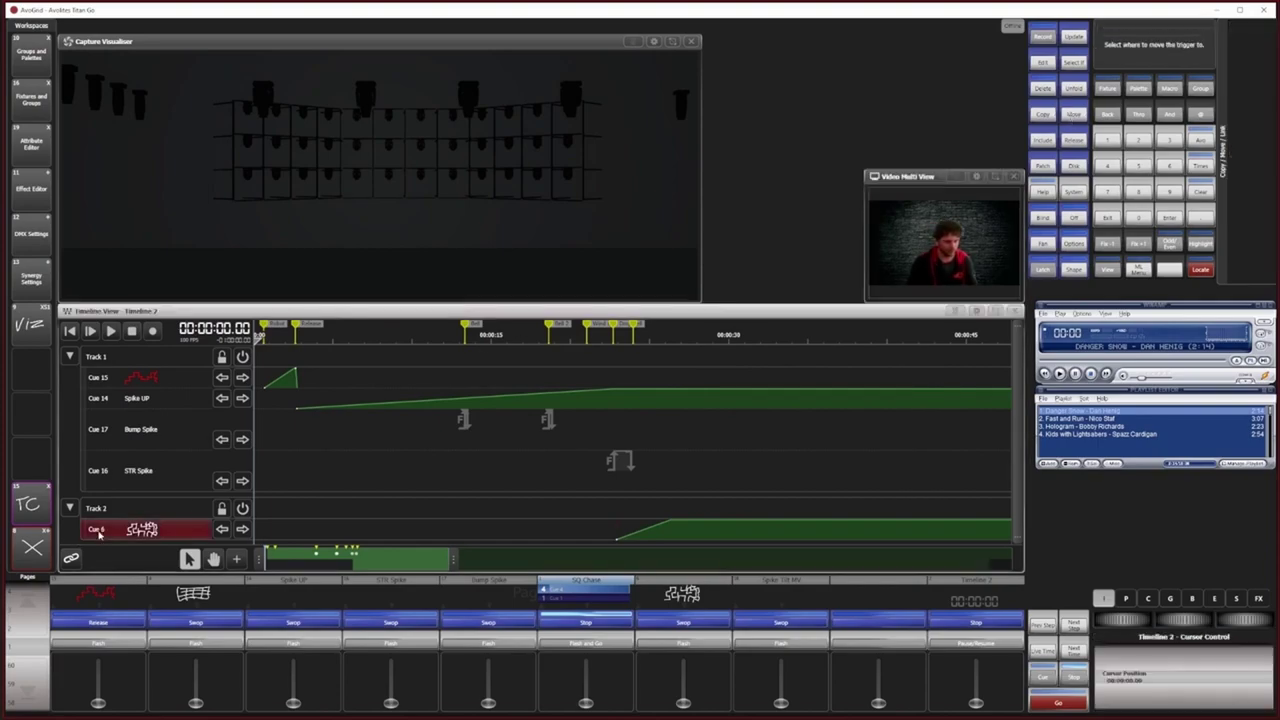
{"action": "left_click", "coordinate": [110, 357]}
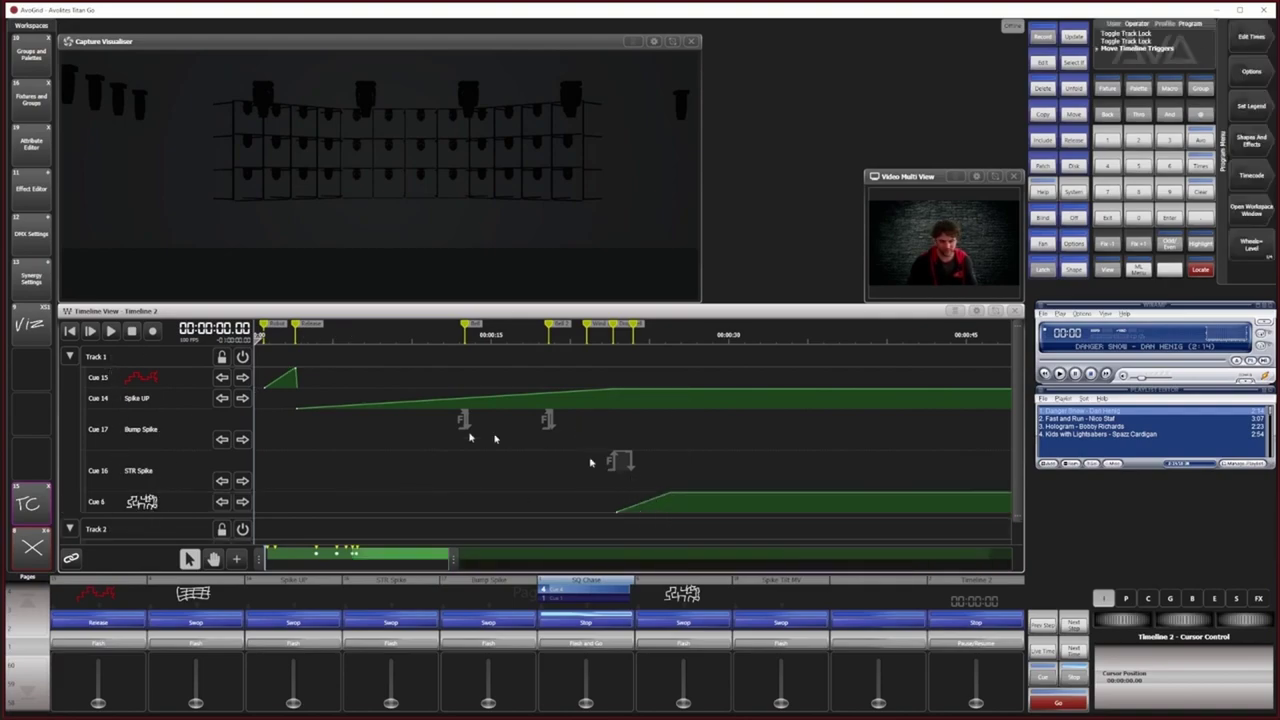
Step: Collapse Track 1 and lock it against editing
{"action": "left_click", "coordinate": [69, 357]}
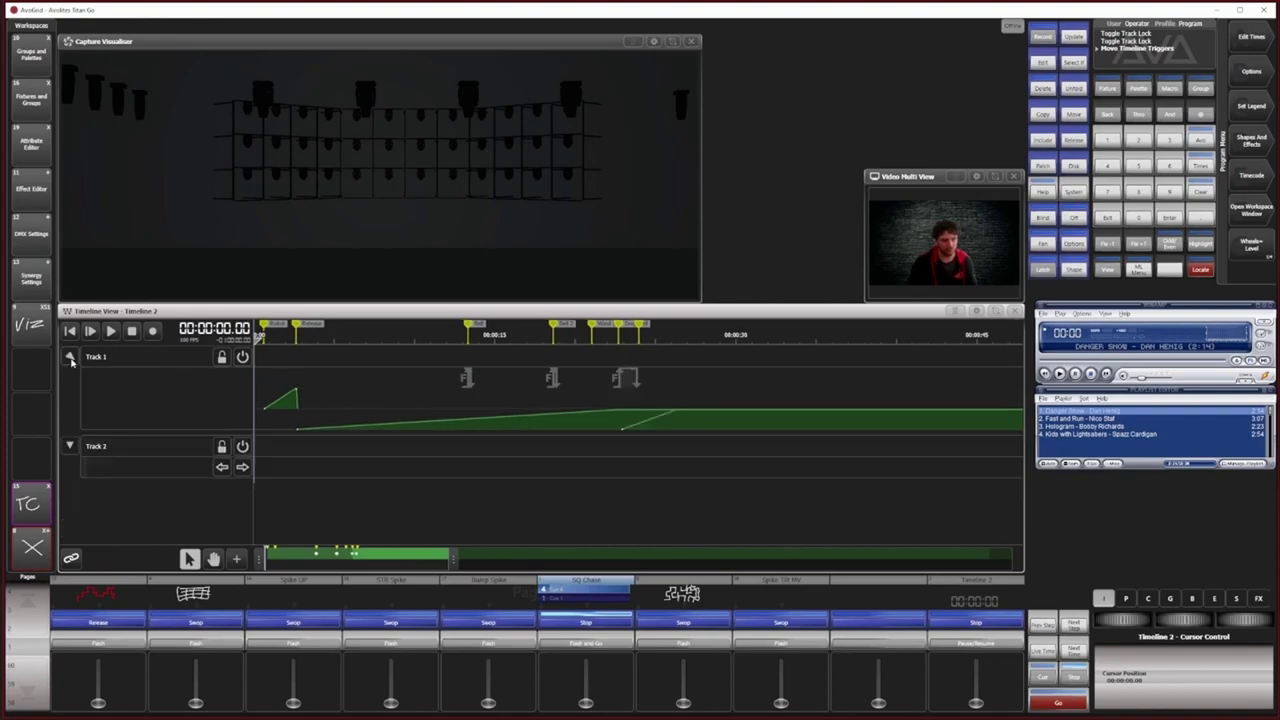
{"action": "left_click", "coordinate": [70, 357]}
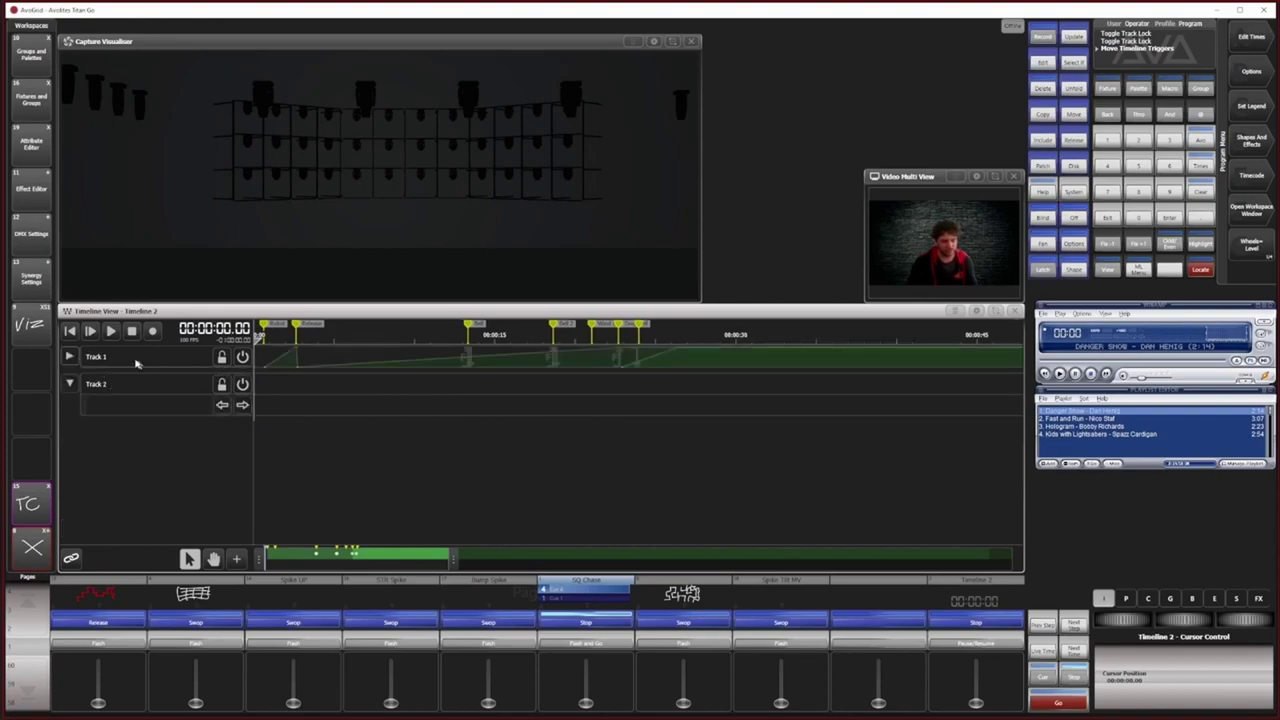
{"action": "left_click", "coordinate": [221, 357]}
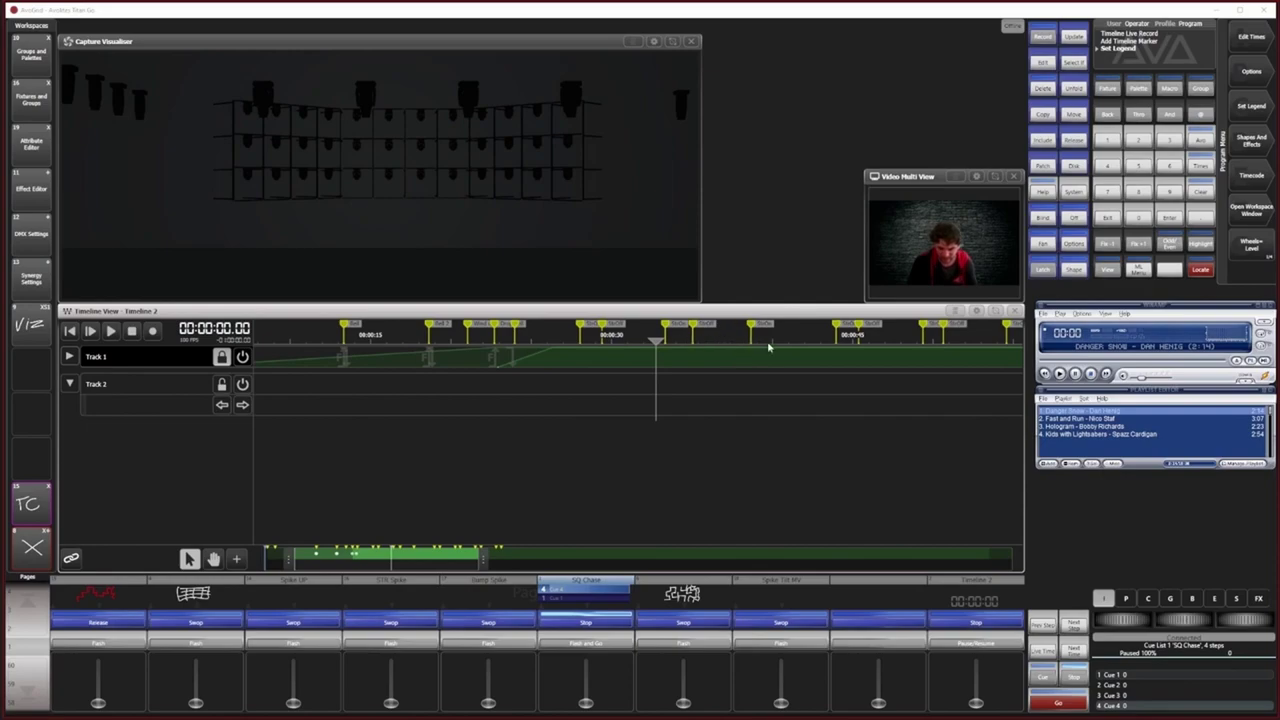
Step: Play the timeline from about 00:00:37, pause it, and move the cursor to about 00:00:40
{"action": "left_click", "coordinate": [117, 331]}
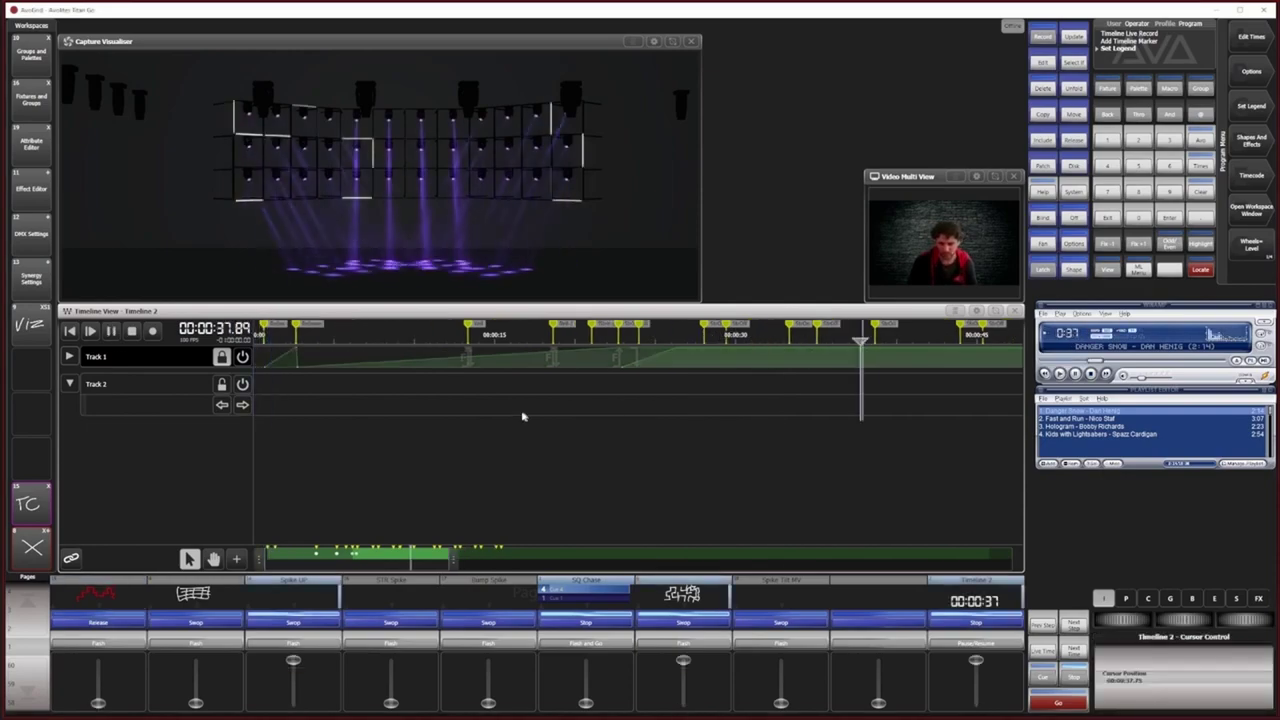
{"action": "left_click", "coordinate": [113, 331]}
{"action": "left_click_drag", "start_coordinate": [860, 341], "coordinate": [897, 343]}
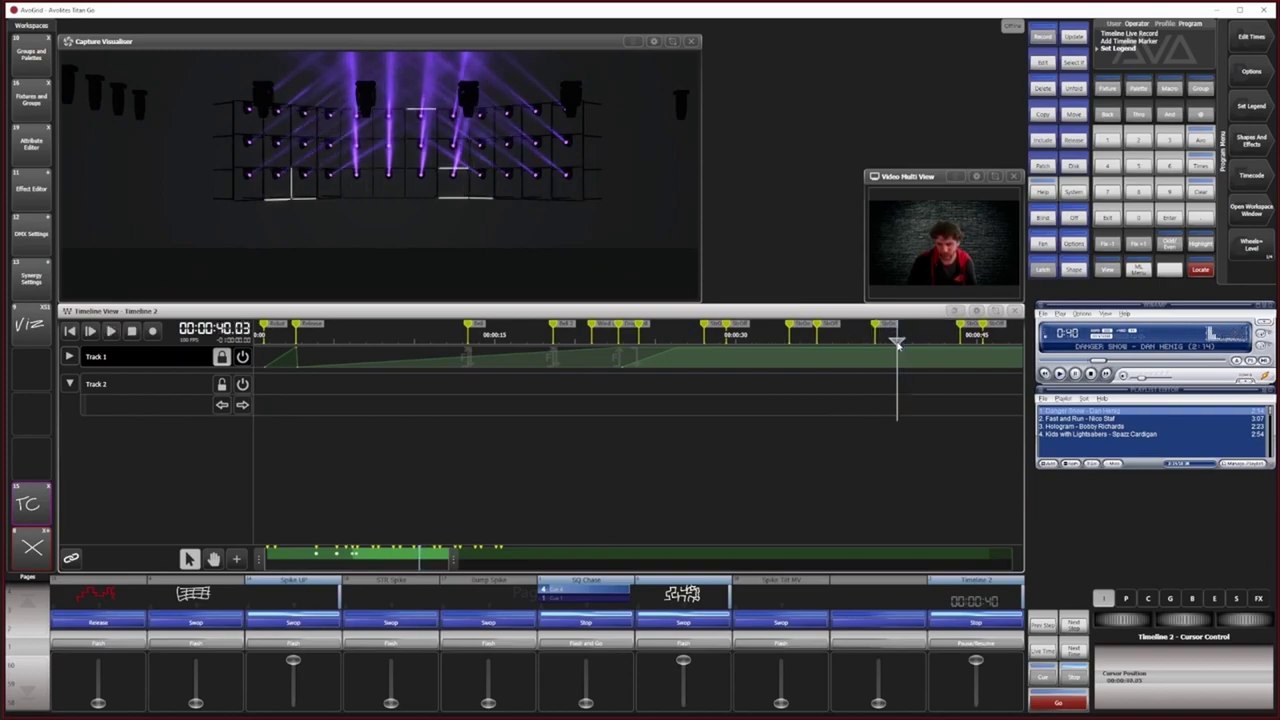
Step: Add a new timeline marker at the cursor position of 00:00:40.03
{"action": "left_click", "coordinate": [236, 559]}
{"action": "left_click", "coordinate": [318, 380]}
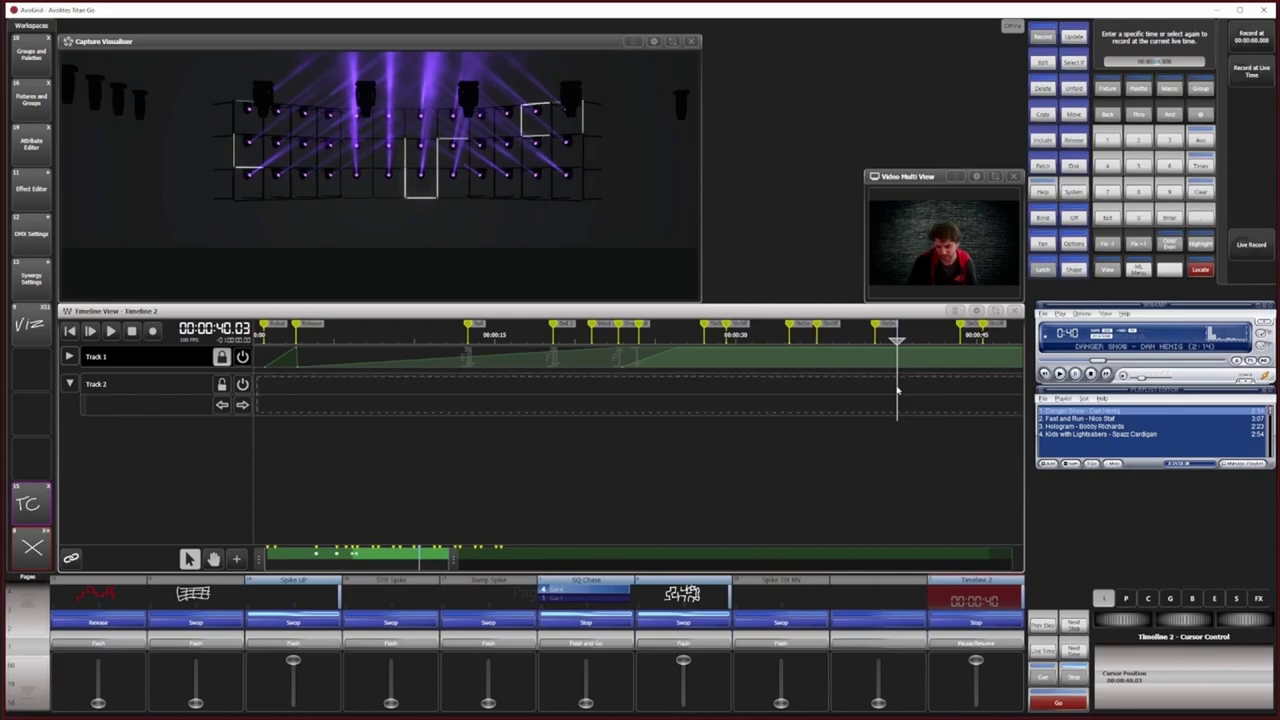
{"action": "key", "text": "Escape"}
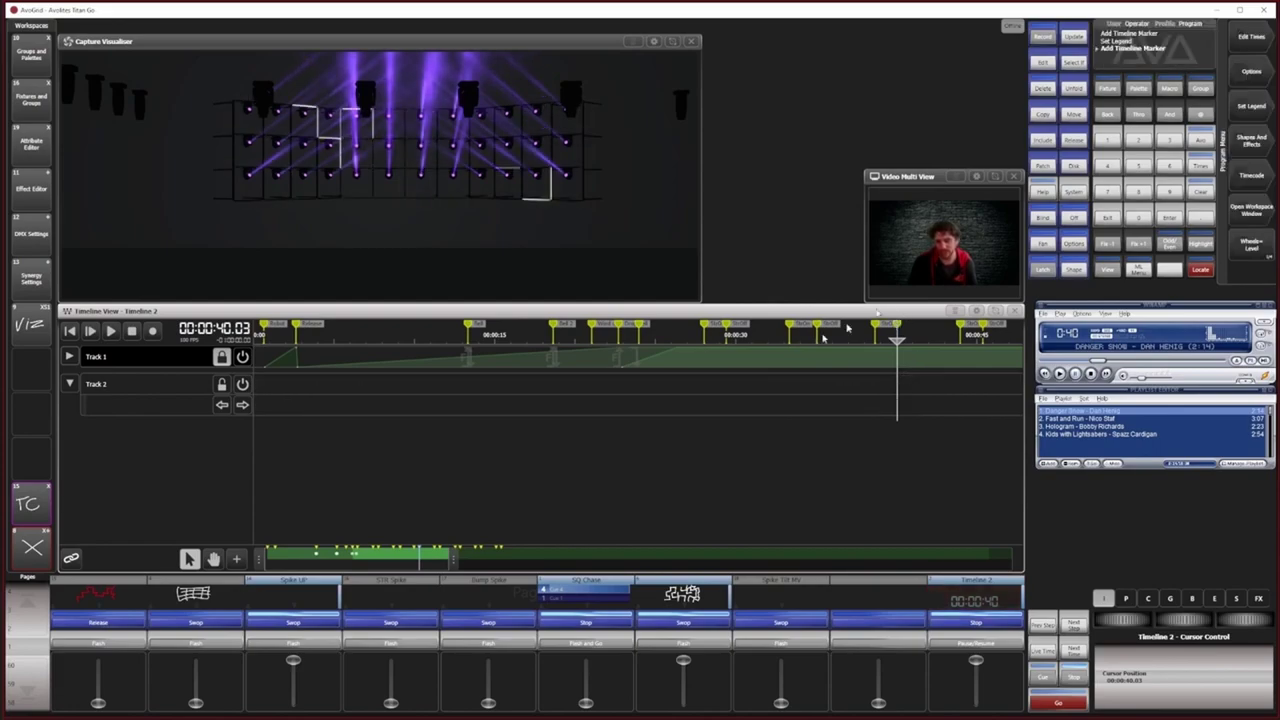
Step: Open Timeline 2 in the table view and filter the list to show only the markers
{"action": "left_click", "coordinate": [956, 311]}
{"action": "left_click", "coordinate": [81, 340]}
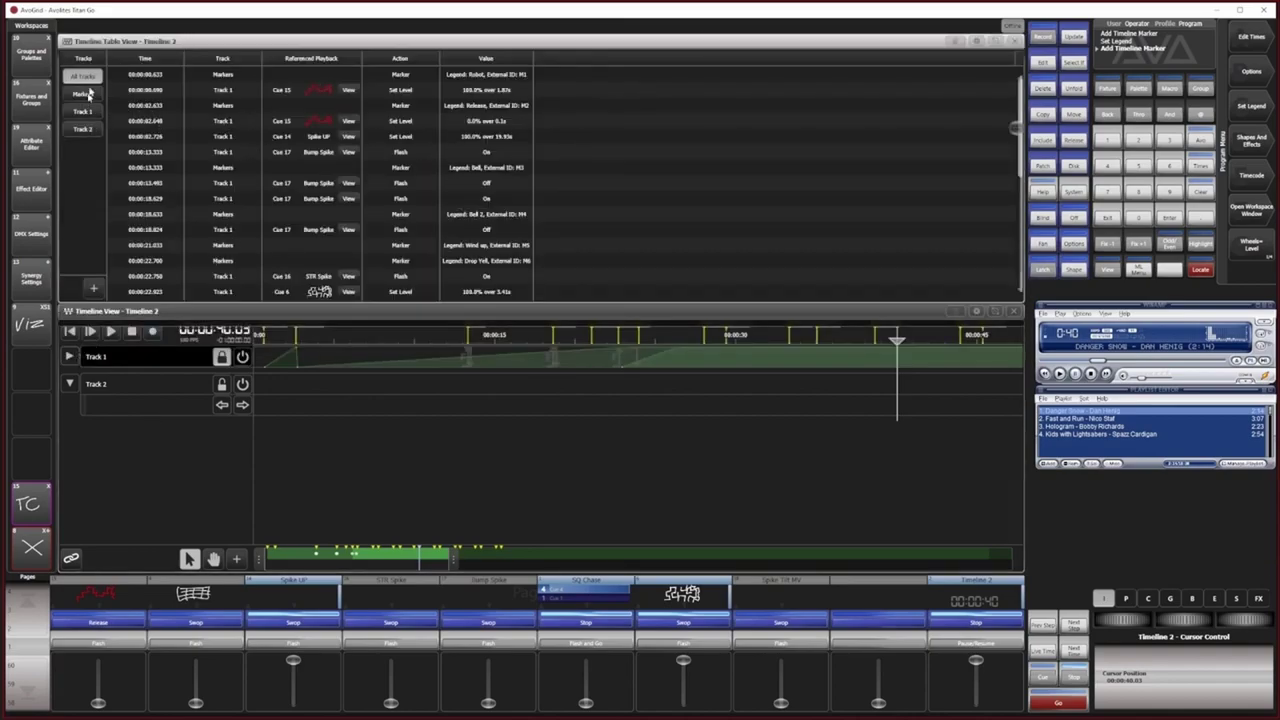
{"action": "left_click", "coordinate": [83, 94]}
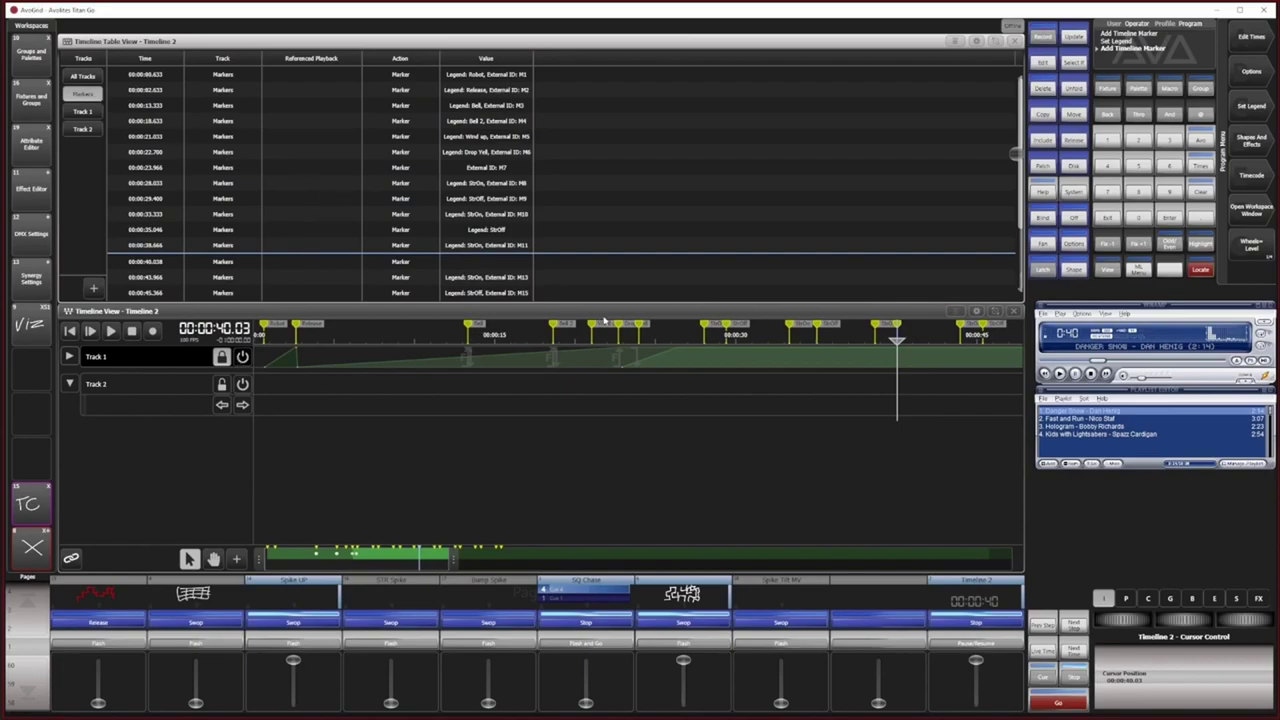
Step: Set the legend of the unnamed marker at 00:00:40 to "StrOff" and close the timeline table view
{"action": "left_click", "coordinate": [877, 326]}
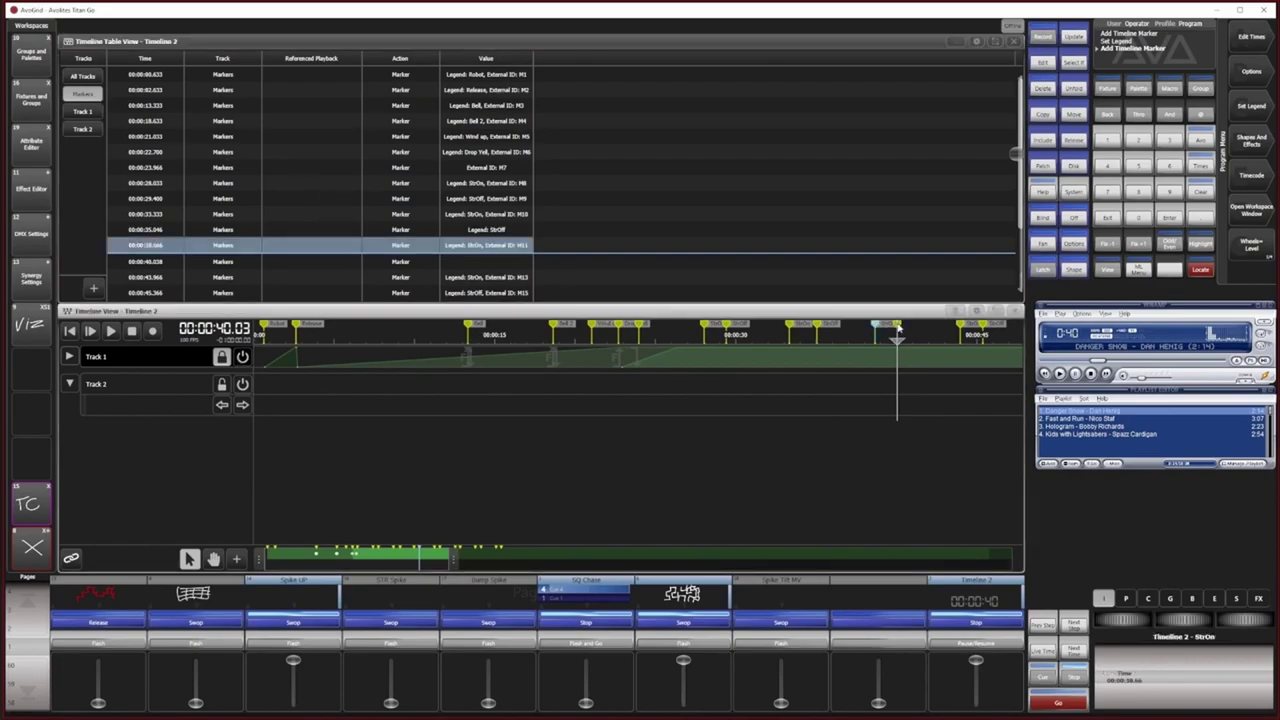
{"action": "left_click", "coordinate": [897, 326], "text": "ctrl"}
{"action": "left_click", "coordinate": [647, 452]}
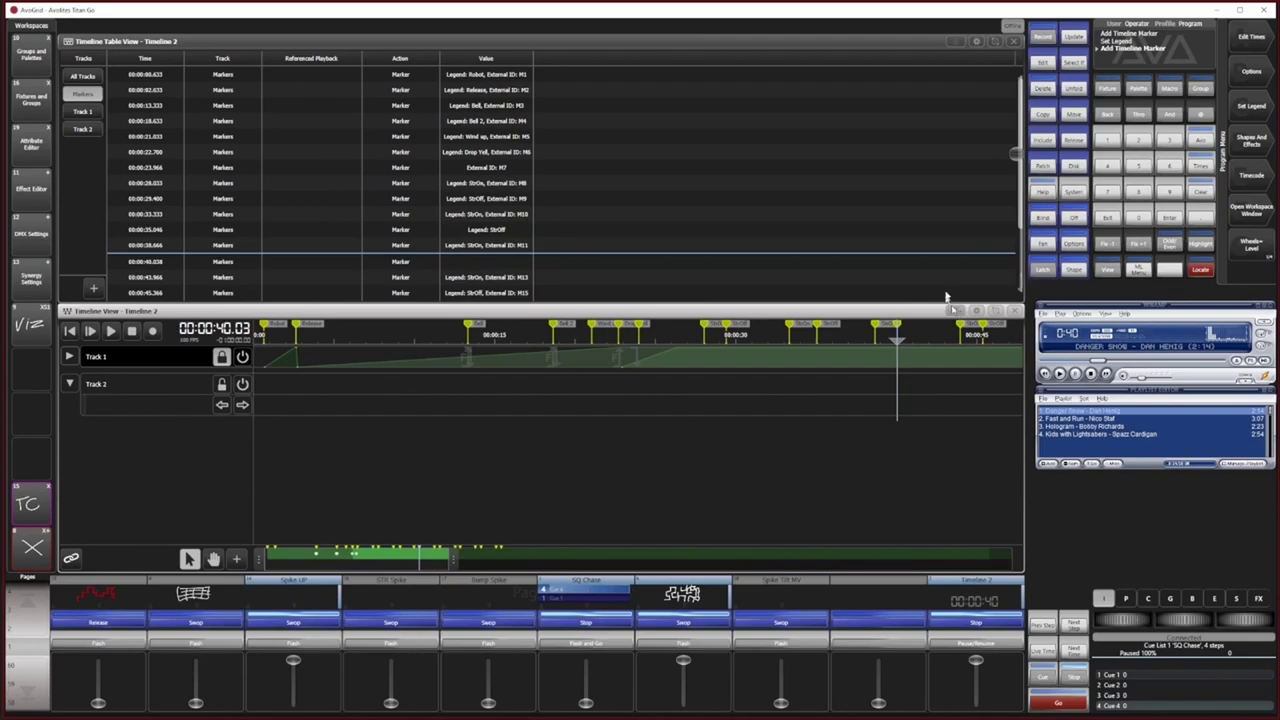
{"action": "left_click", "coordinate": [1262, 110]}
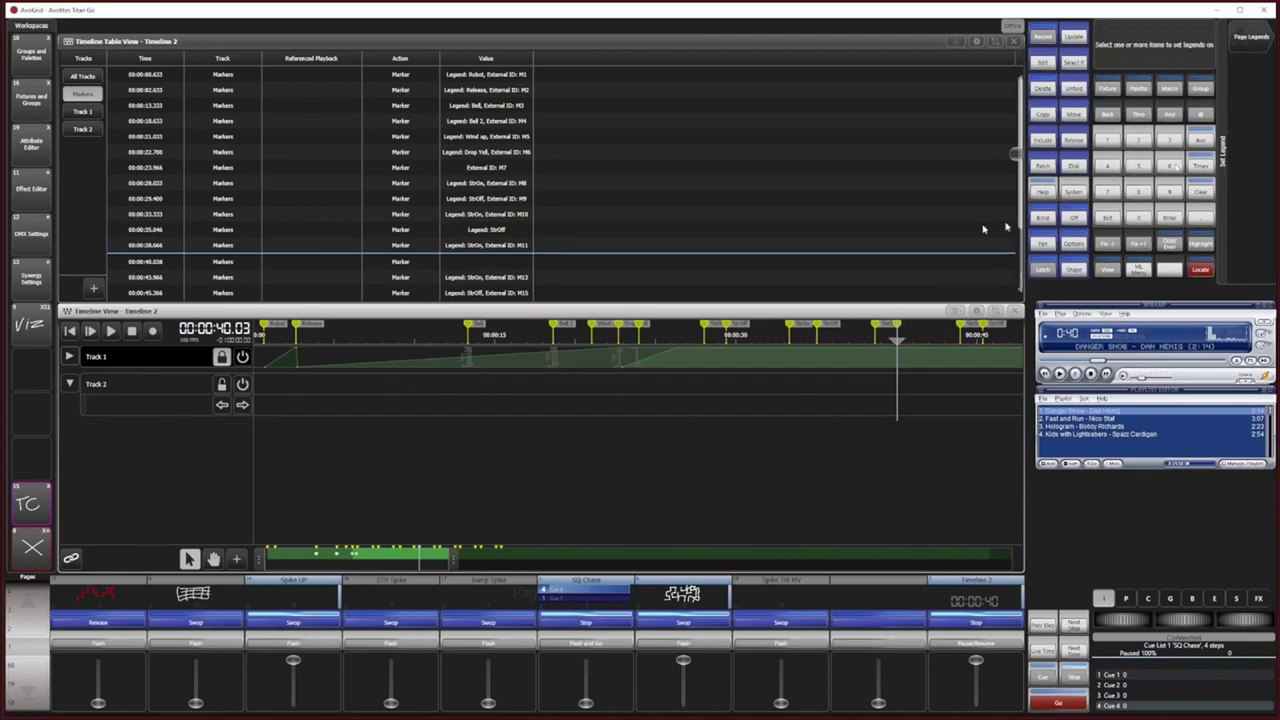
{"action": "left_click", "coordinate": [897, 326]}
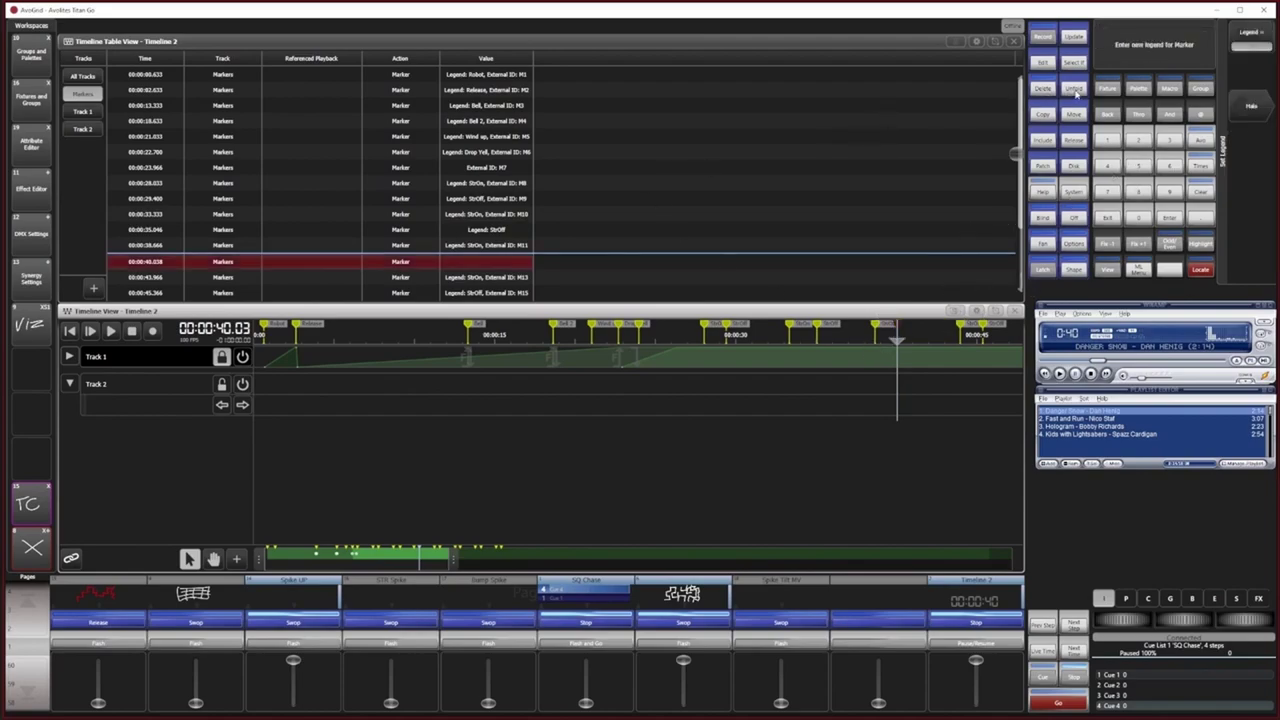
{"action": "type", "text": "StrOff"}
{"action": "key", "text": "Return"}
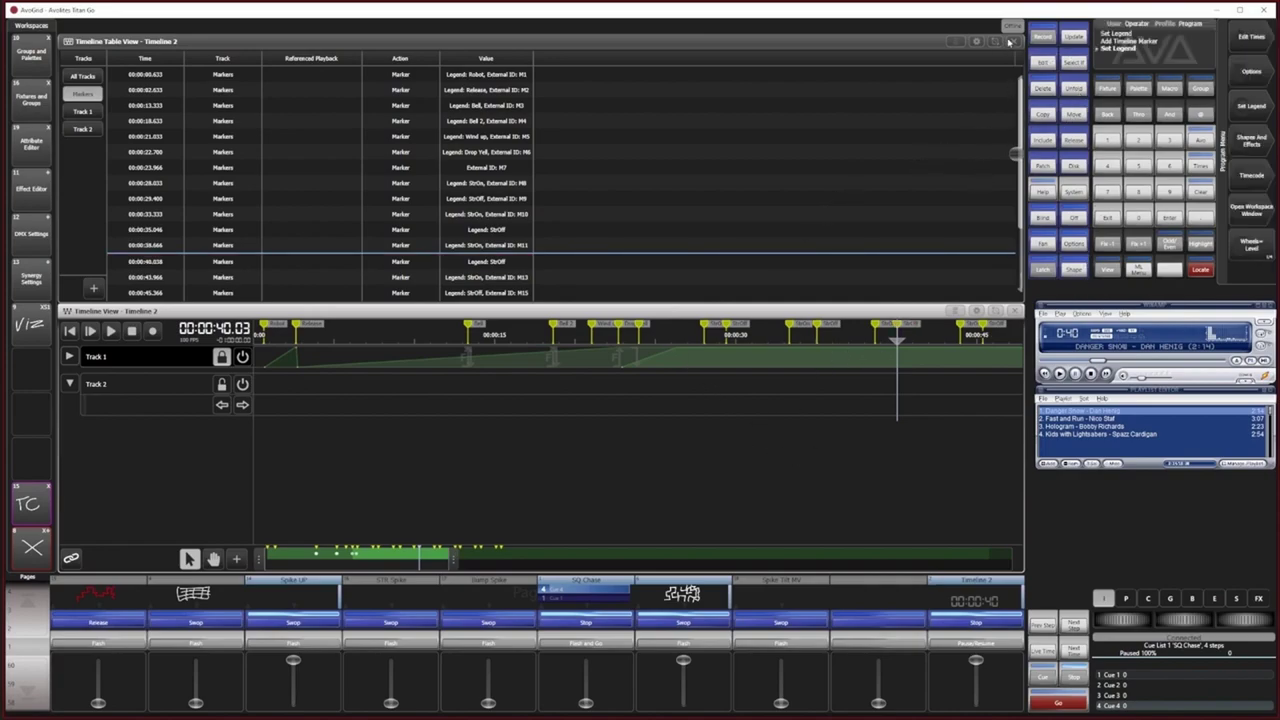
{"action": "left_click", "coordinate": [1010, 42]}
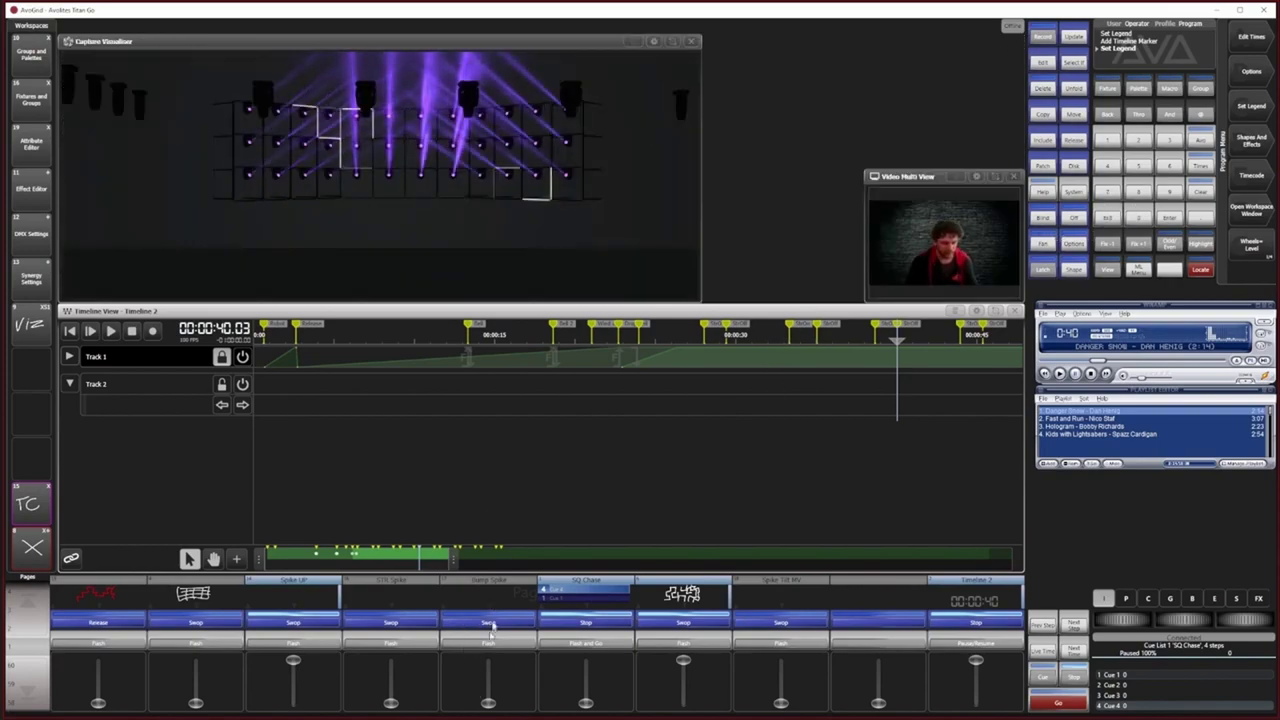
Step: Place the timeline cursor at 00:00:26.22 and start a live record onto Track 2
{"action": "left_click", "coordinate": [675, 340]}
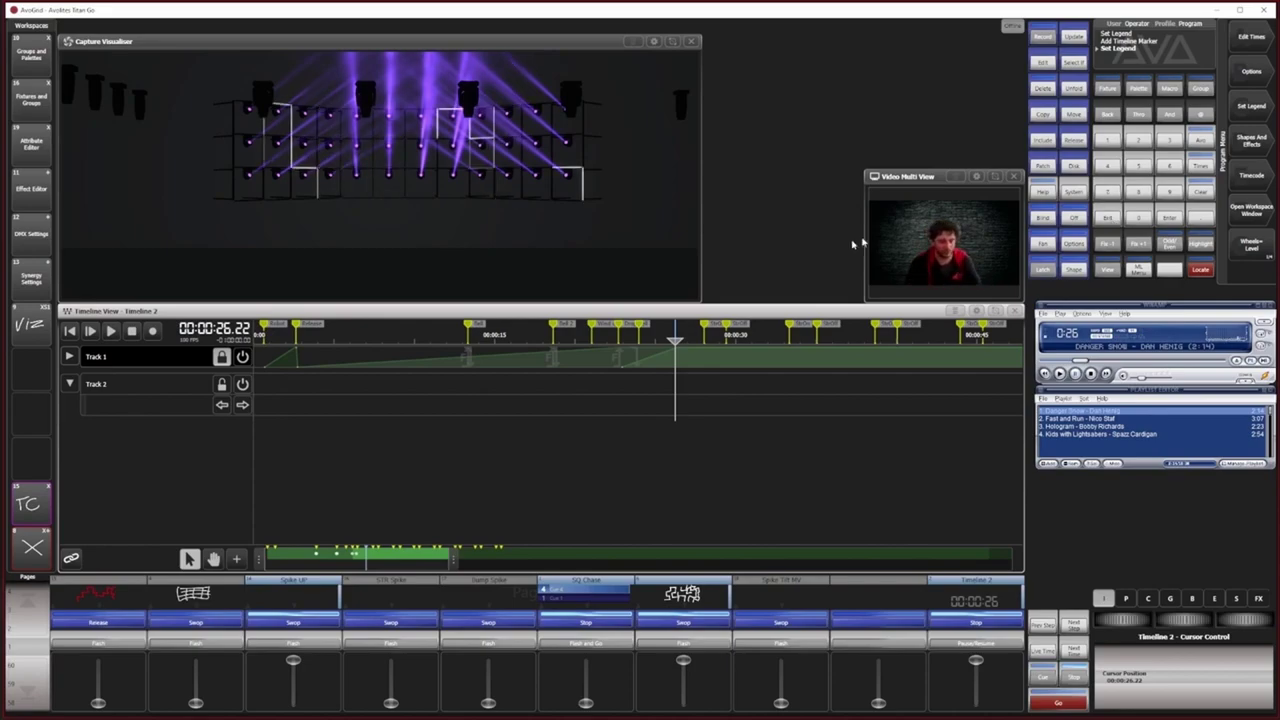
{"action": "left_click", "coordinate": [152, 331]}
{"action": "left_click", "coordinate": [156, 378]}
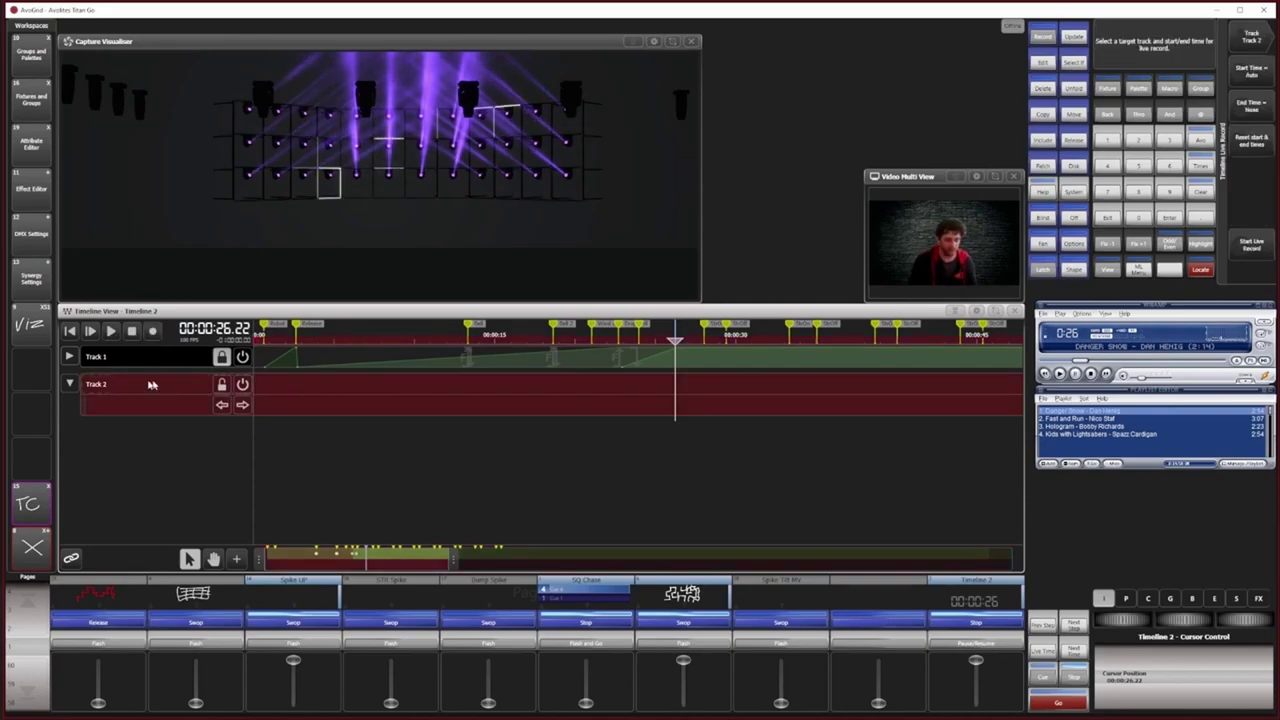
{"action": "key", "text": "F7"}
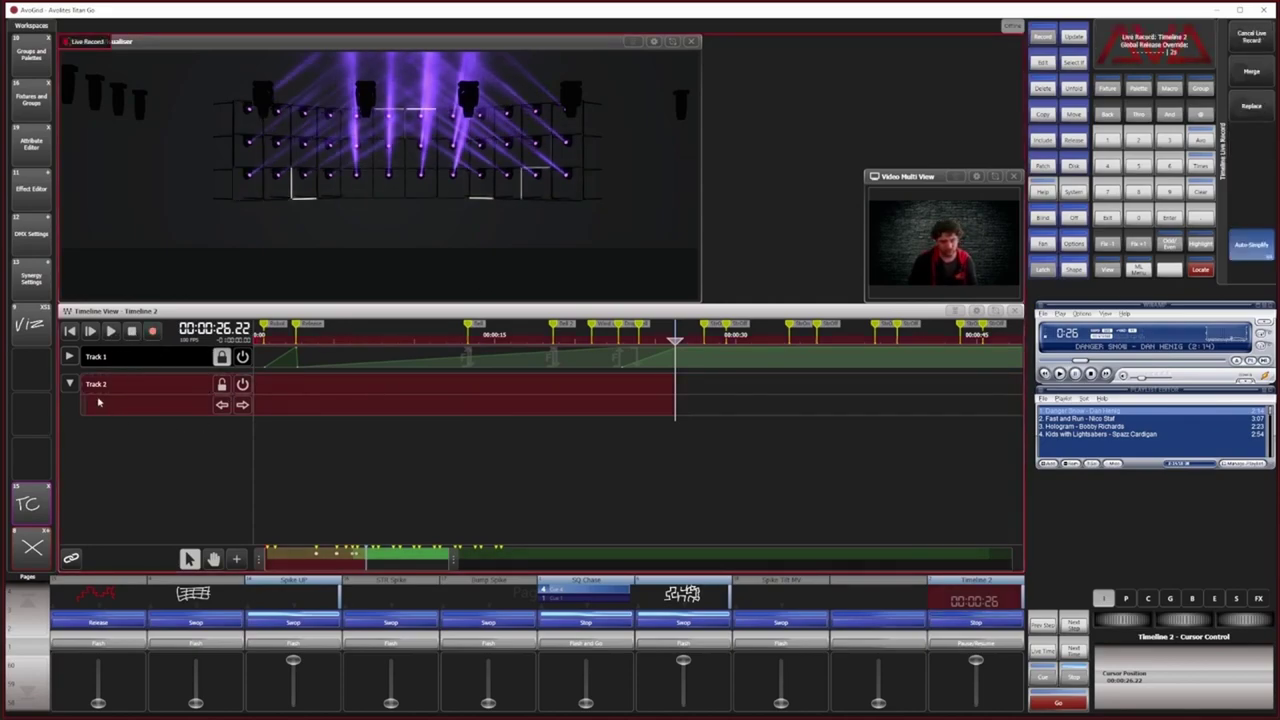
Step: Live-record a flash of the STR Spike playback around the first StrOn and StrOff markers, ending the recording and stopping the song
{"action": "left_click", "coordinate": [513, 338]}
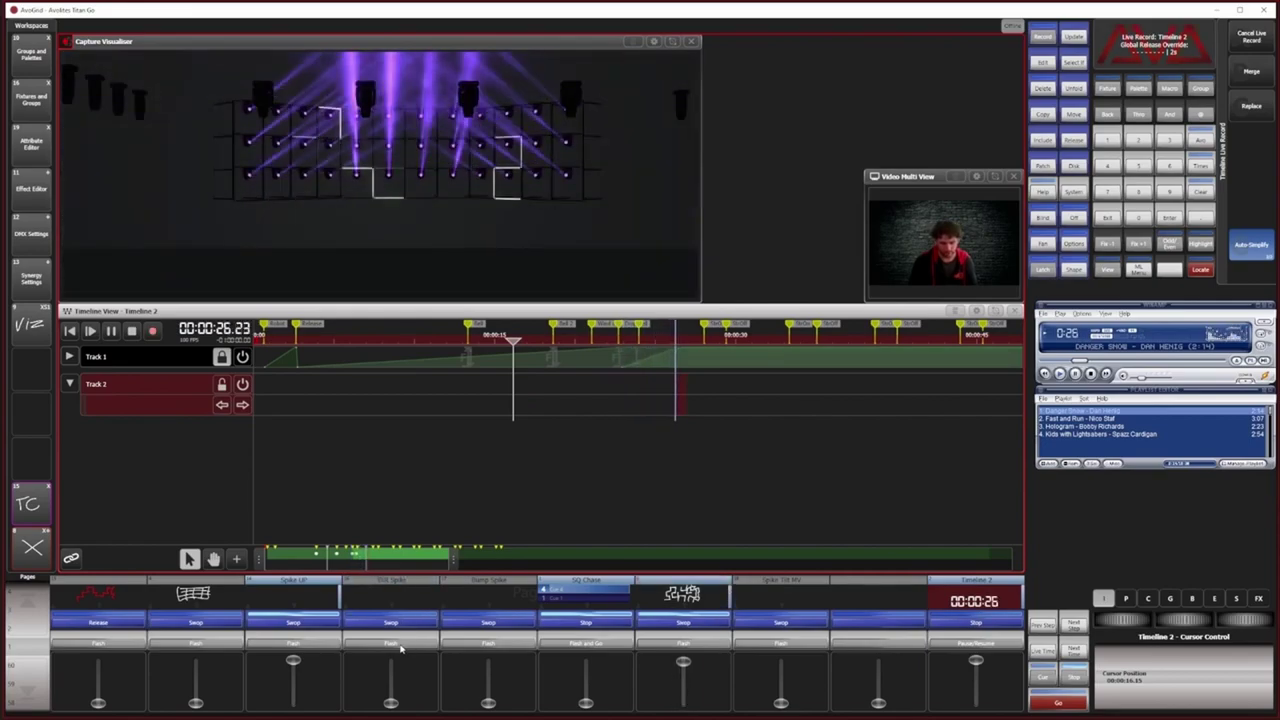
{"action": "left_click", "coordinate": [400, 649]}
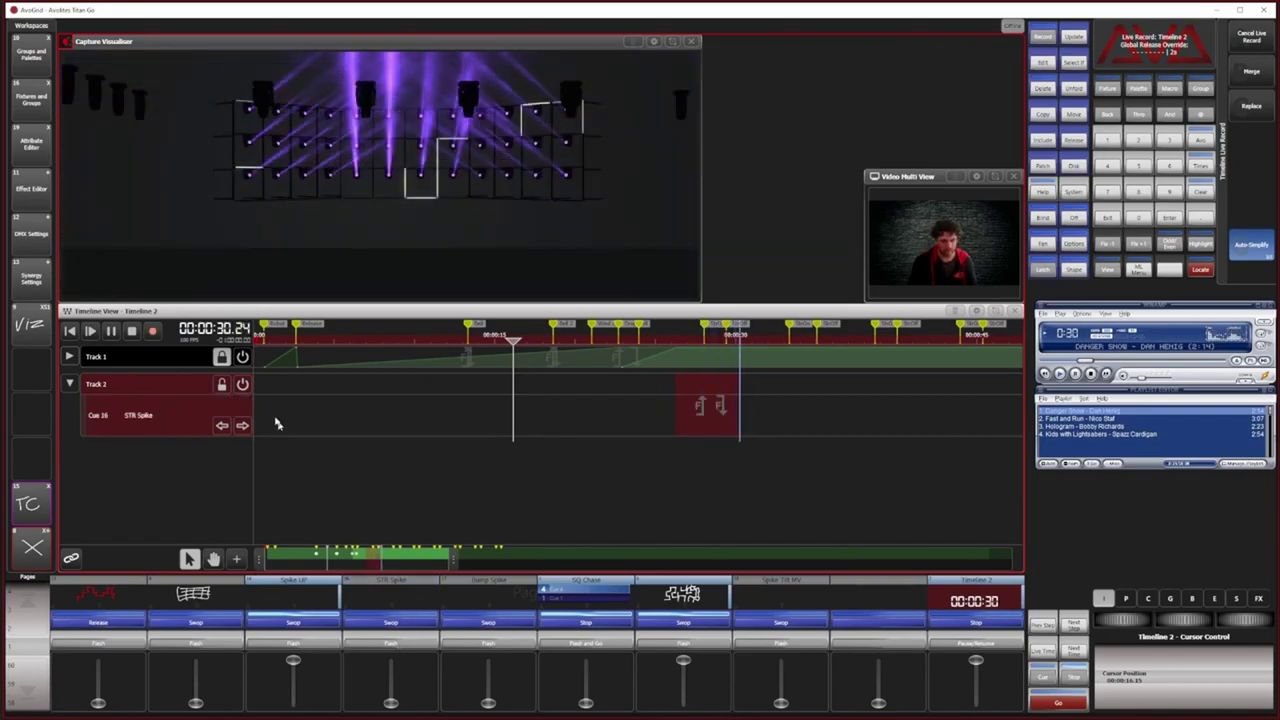
{"action": "left_click", "coordinate": [153, 331]}
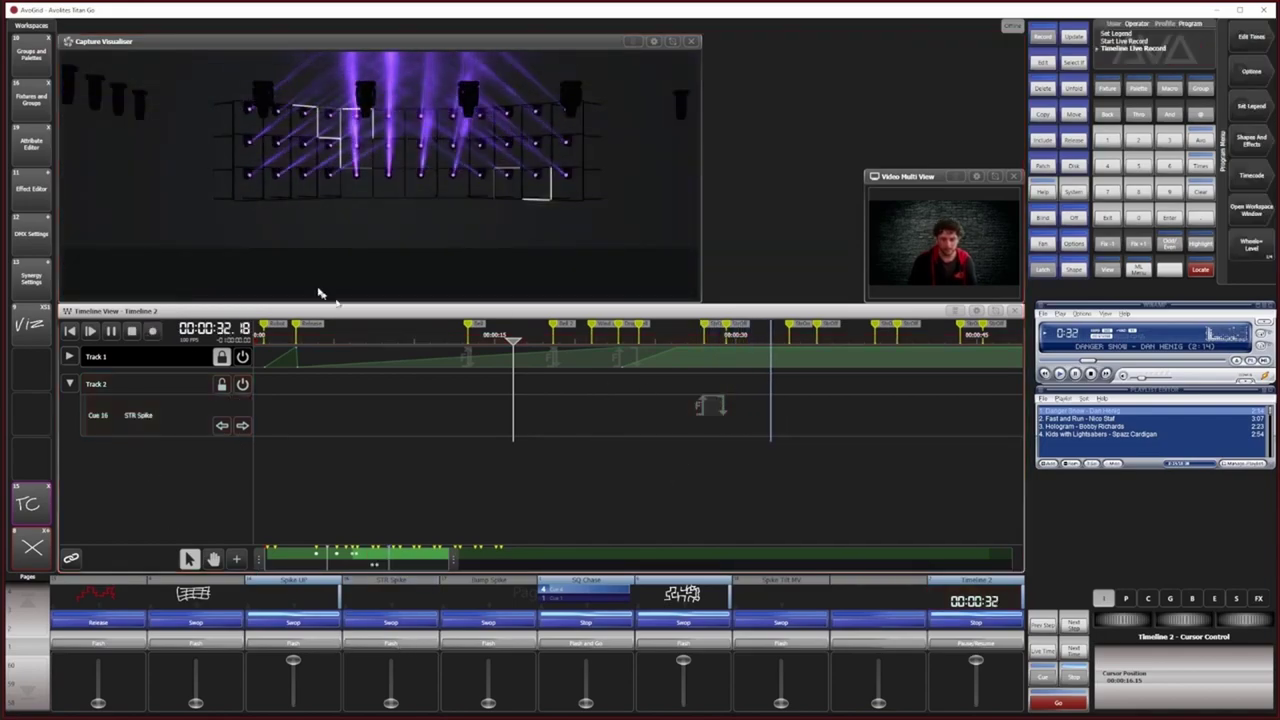
{"action": "left_click", "coordinate": [1090, 373]}
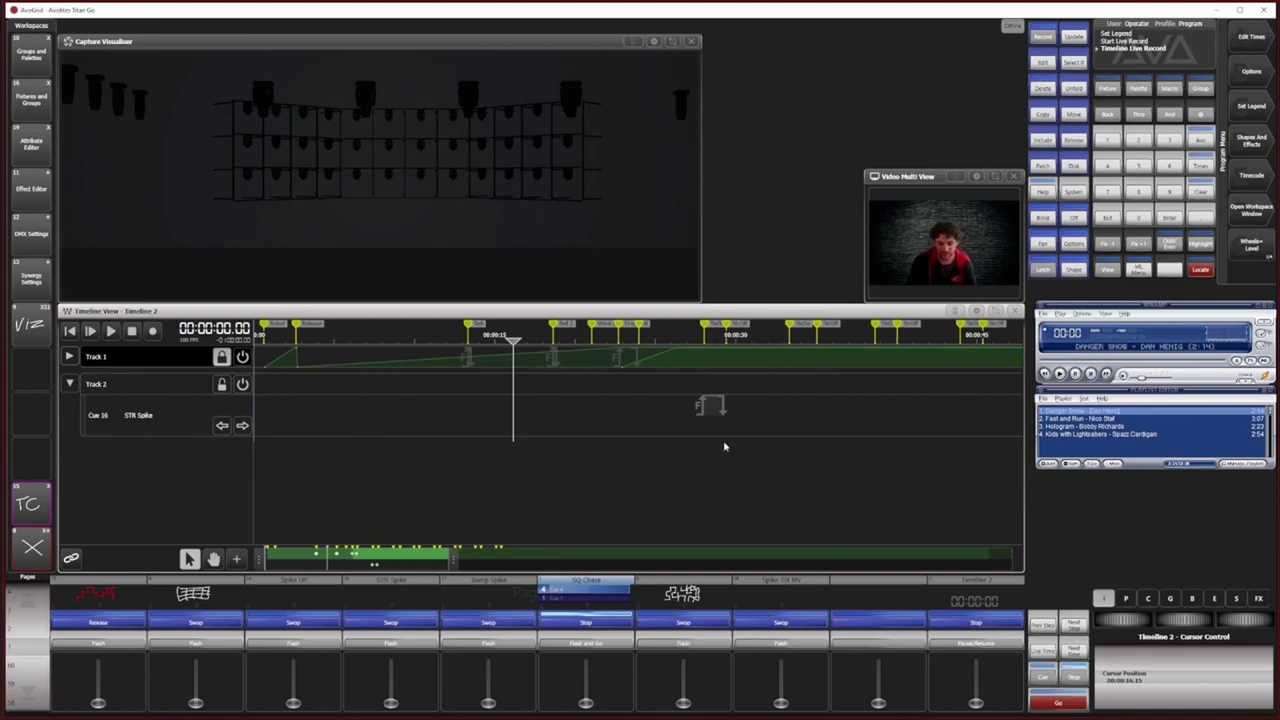
Step: Align the start trigger of the STR Spike flash on Track 2 with the first StrOn marker at about 28 seconds
{"action": "scroll", "coordinate": [716, 405], "scroll_direction": "down", "scroll_amount": 5}
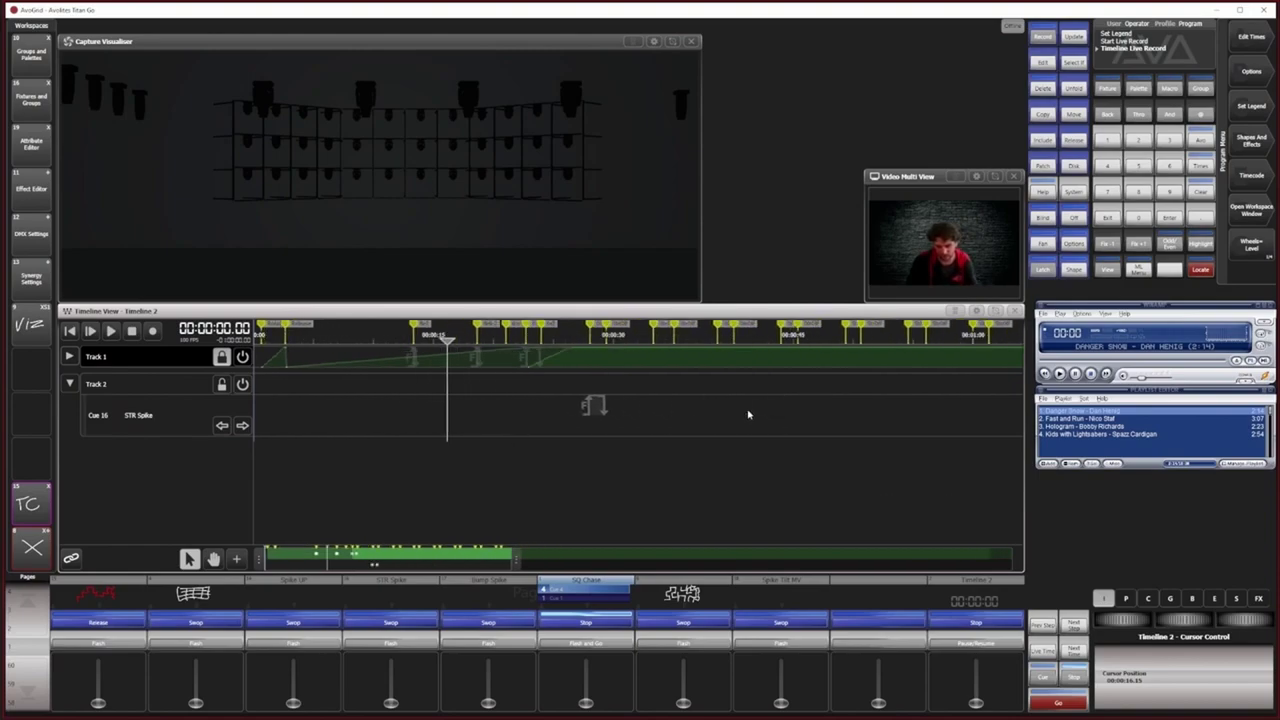
{"action": "scroll", "coordinate": [527, 428], "scroll_direction": "up", "scroll_amount": 3}
{"action": "left_click_drag", "start_coordinate": [259, 563], "coordinate": [332, 557]}
{"action": "left_click", "coordinate": [670, 405]}
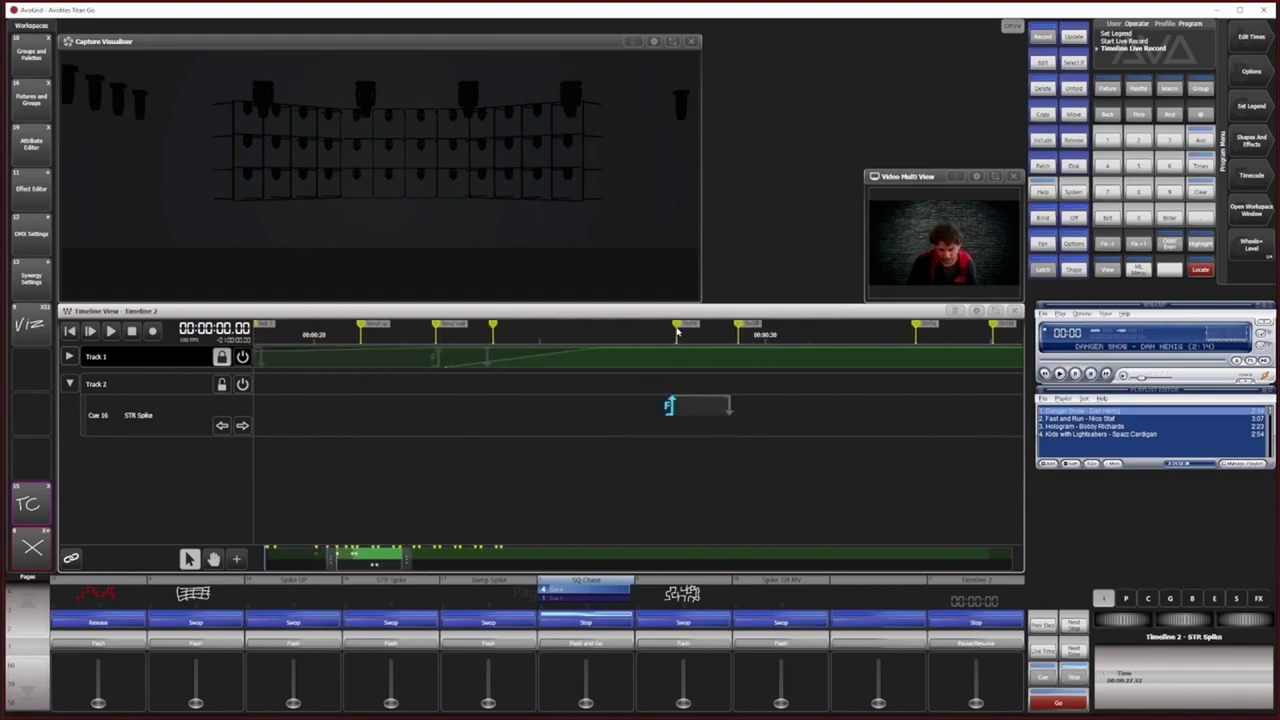
{"action": "left_click_drag", "start_coordinate": [689, 344], "coordinate": [676, 342]}
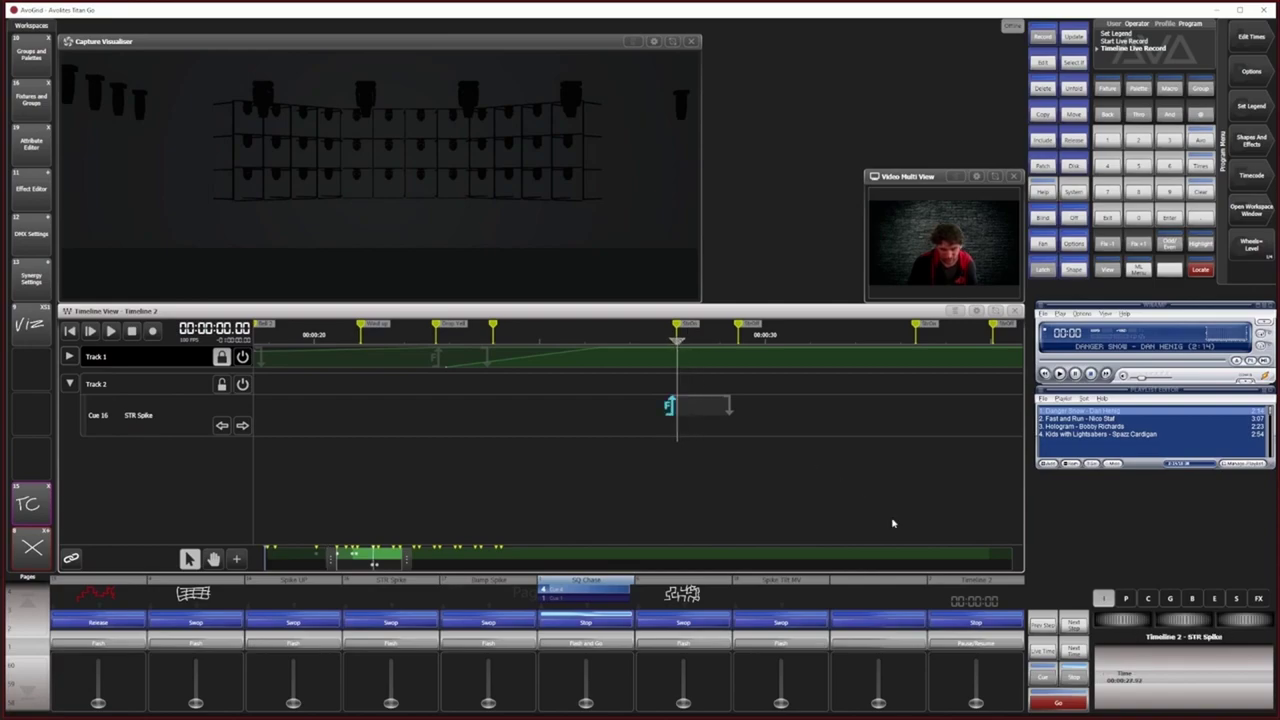
{"action": "scroll", "coordinate": [1124, 618], "scroll_direction": "up", "scroll_amount": 5}
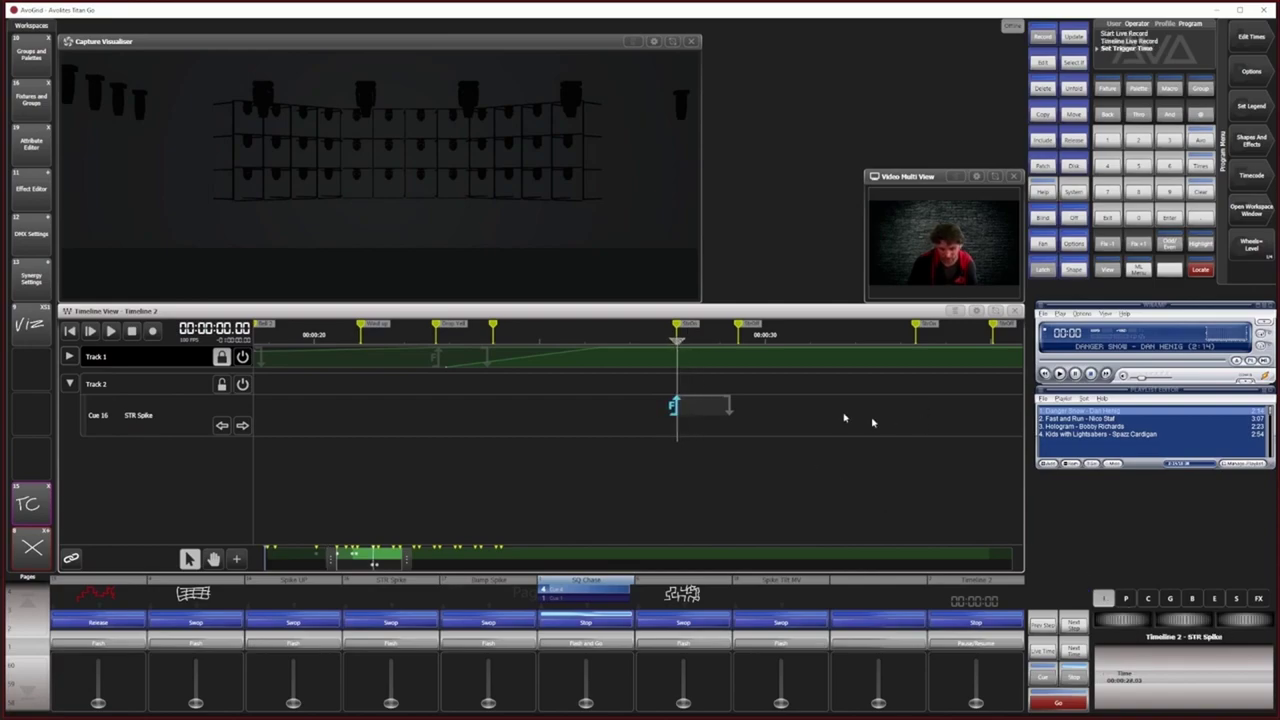
Step: Align the end trigger of the STR Spike flash with the first StrOff marker at about 29.4 seconds
{"action": "left_click_drag", "start_coordinate": [711, 341], "coordinate": [737, 346]}
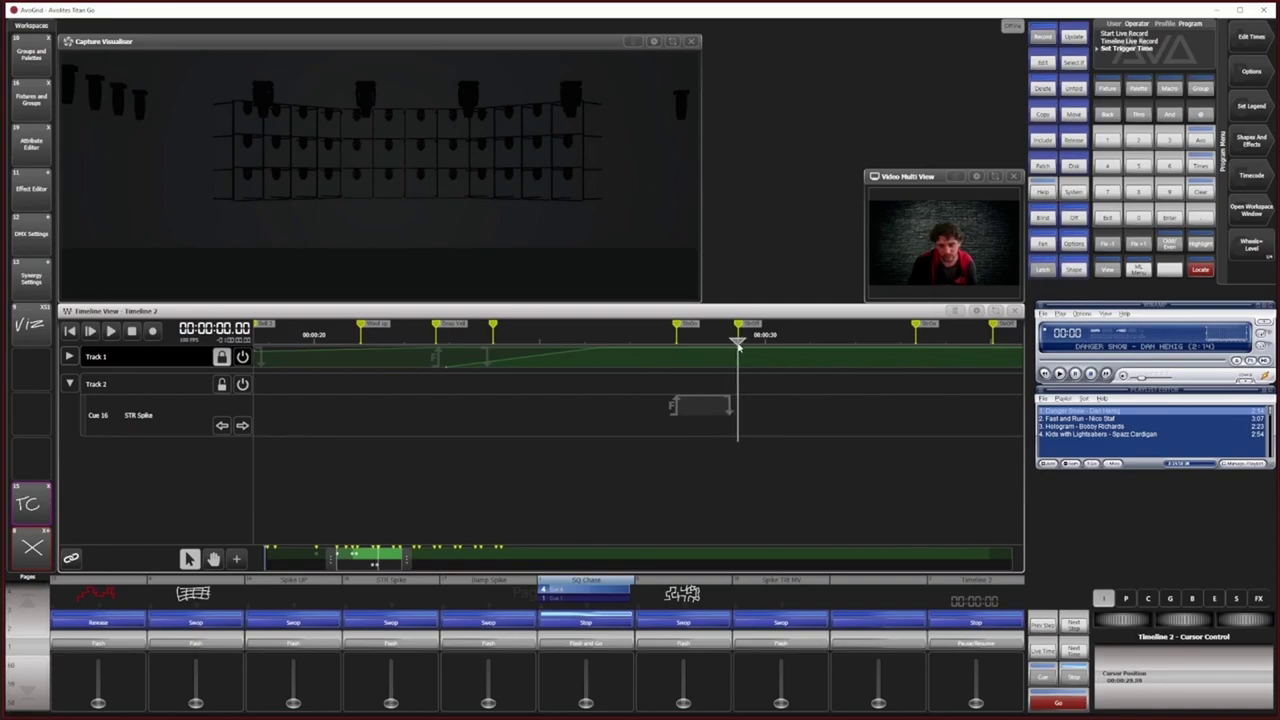
{"action": "left_click_drag", "start_coordinate": [728, 415], "coordinate": [737, 421]}
{"action": "left_click", "coordinate": [705, 389]}
{"action": "left_click", "coordinate": [1134, 623]}
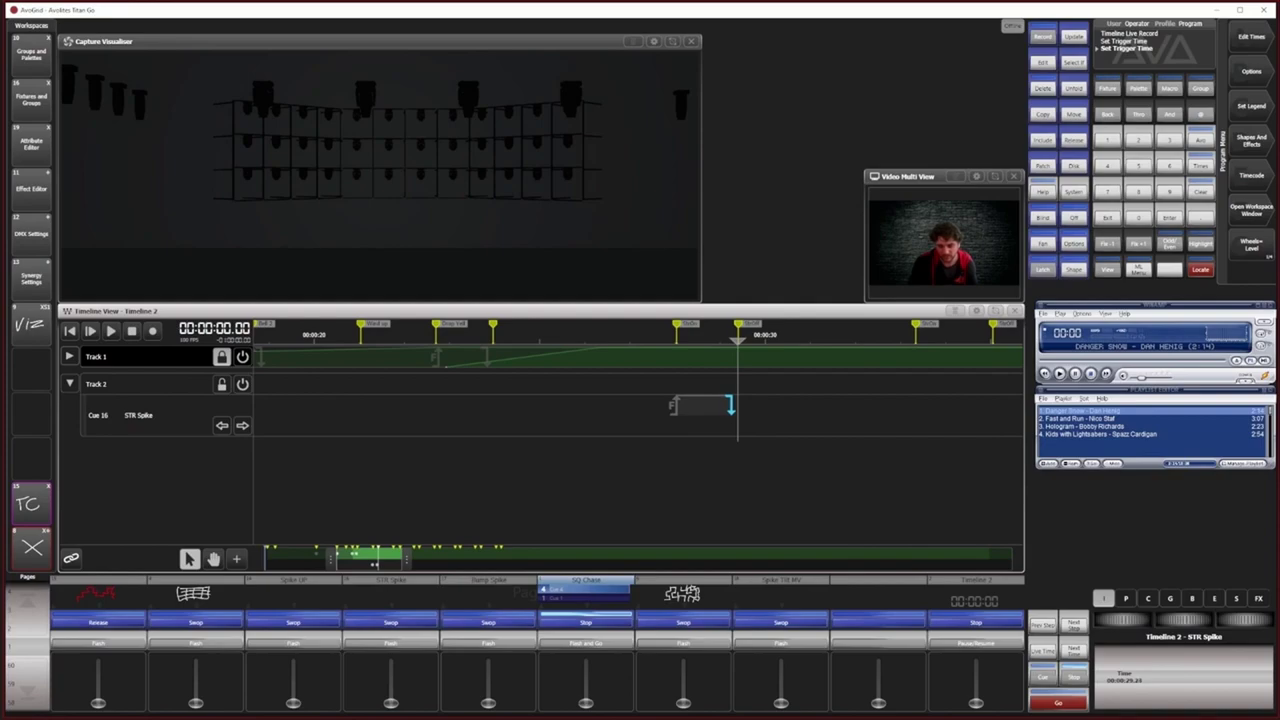
{"action": "left_click_drag", "start_coordinate": [657, 387], "coordinate": [766, 434]}
{"action": "left_click", "coordinate": [775, 438]}
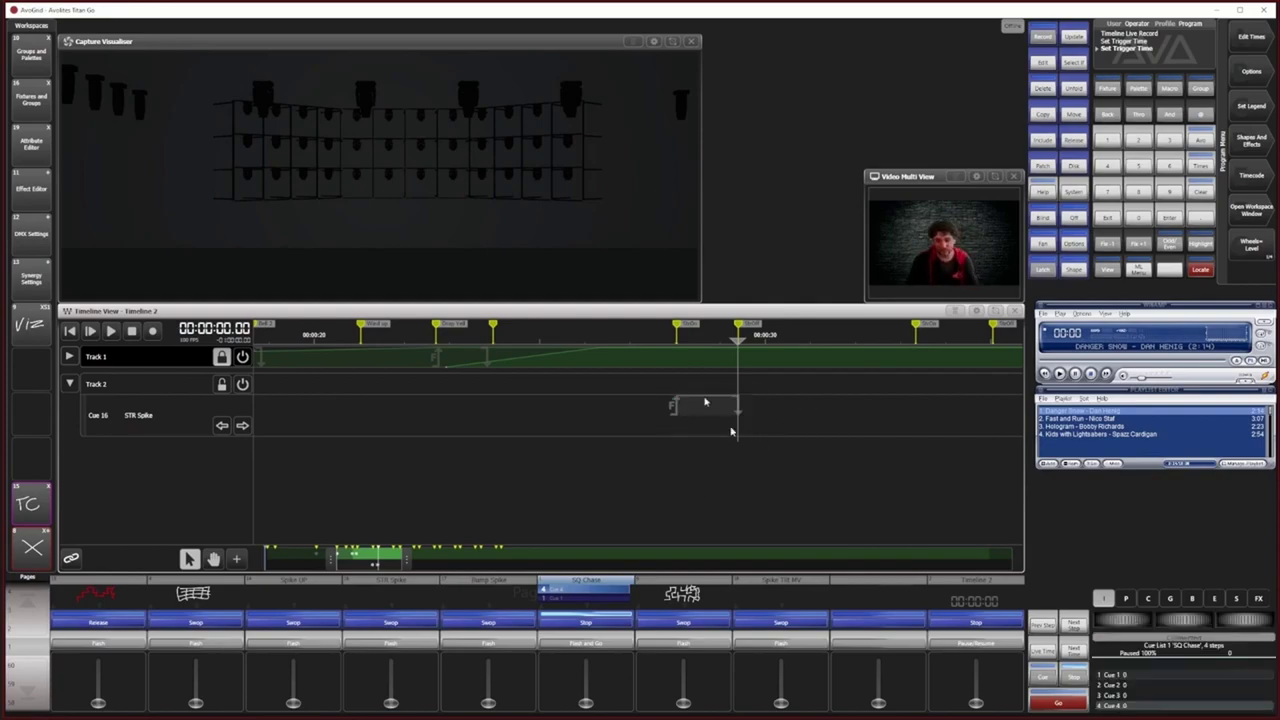
Step: Copy the aligned STR Spike flash on Track 2 to the second StrOn marker at about 33 seconds
{"action": "scroll", "coordinate": [775, 504], "scroll_direction": "down", "scroll_amount": 1}
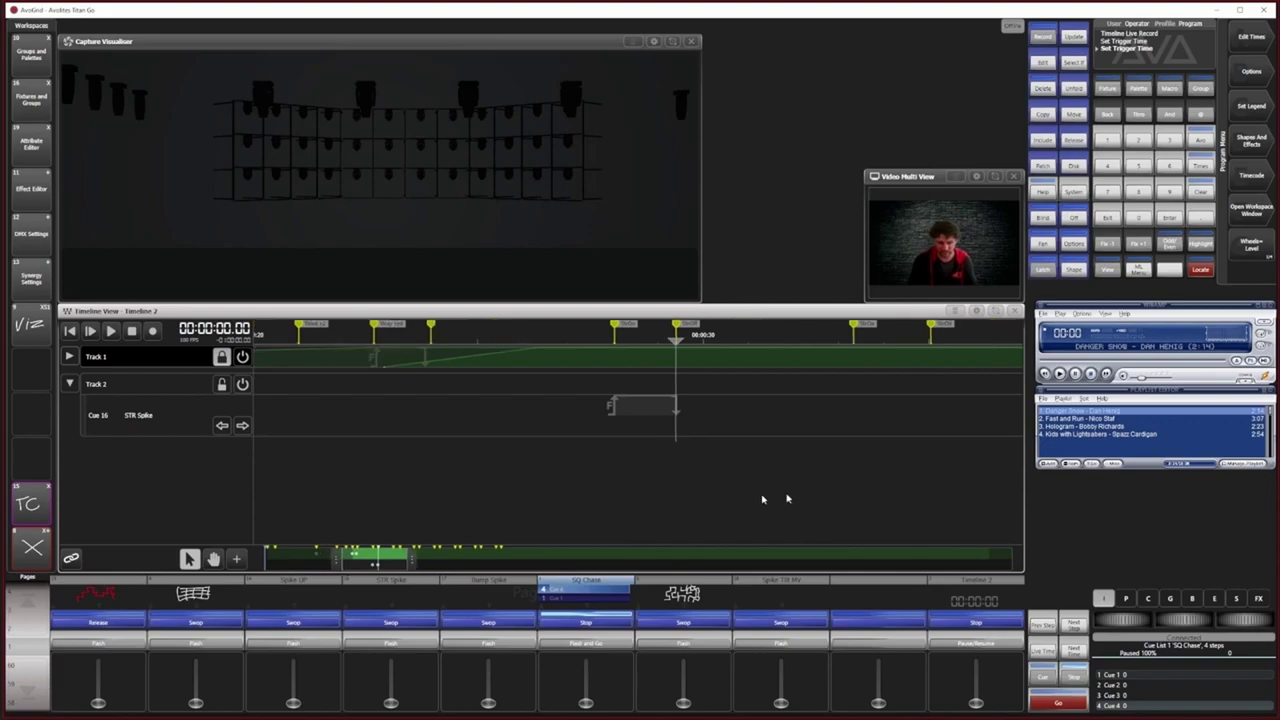
{"action": "scroll", "coordinate": [471, 509], "scroll_direction": "down", "scroll_amount": 8}
{"action": "left_click", "coordinate": [1043, 114]}
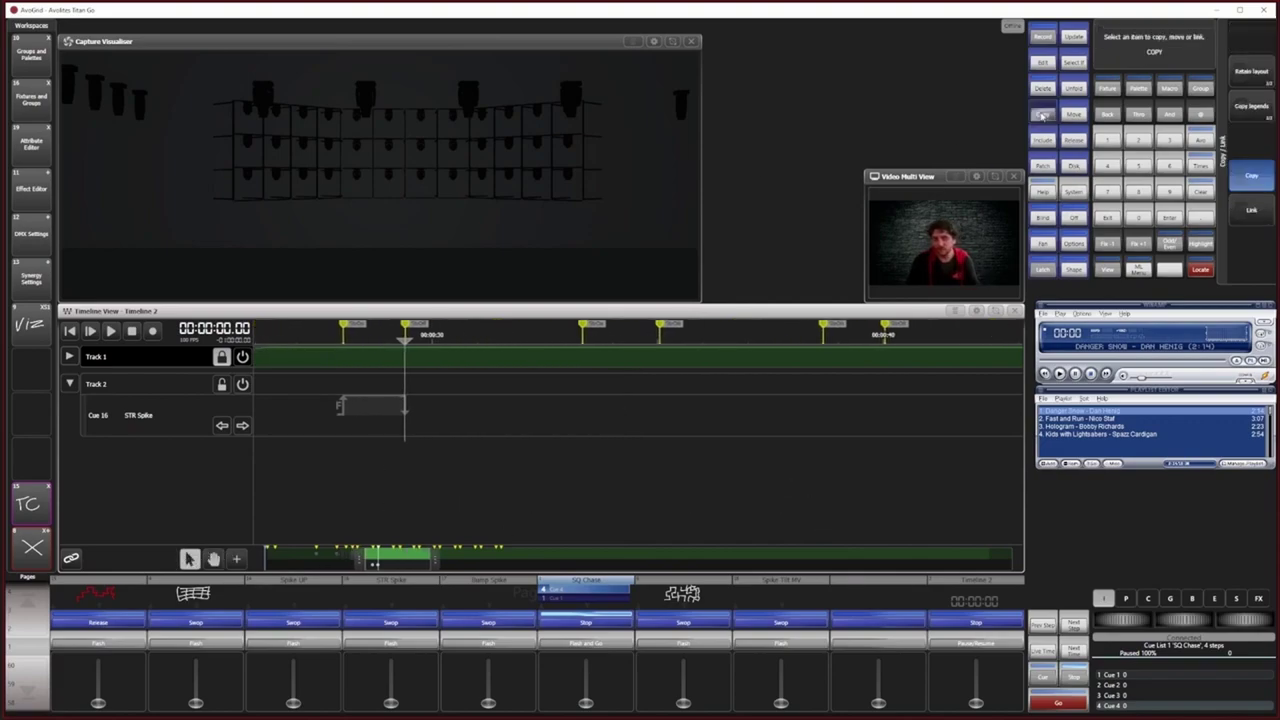
{"action": "left_click", "coordinate": [372, 405]}
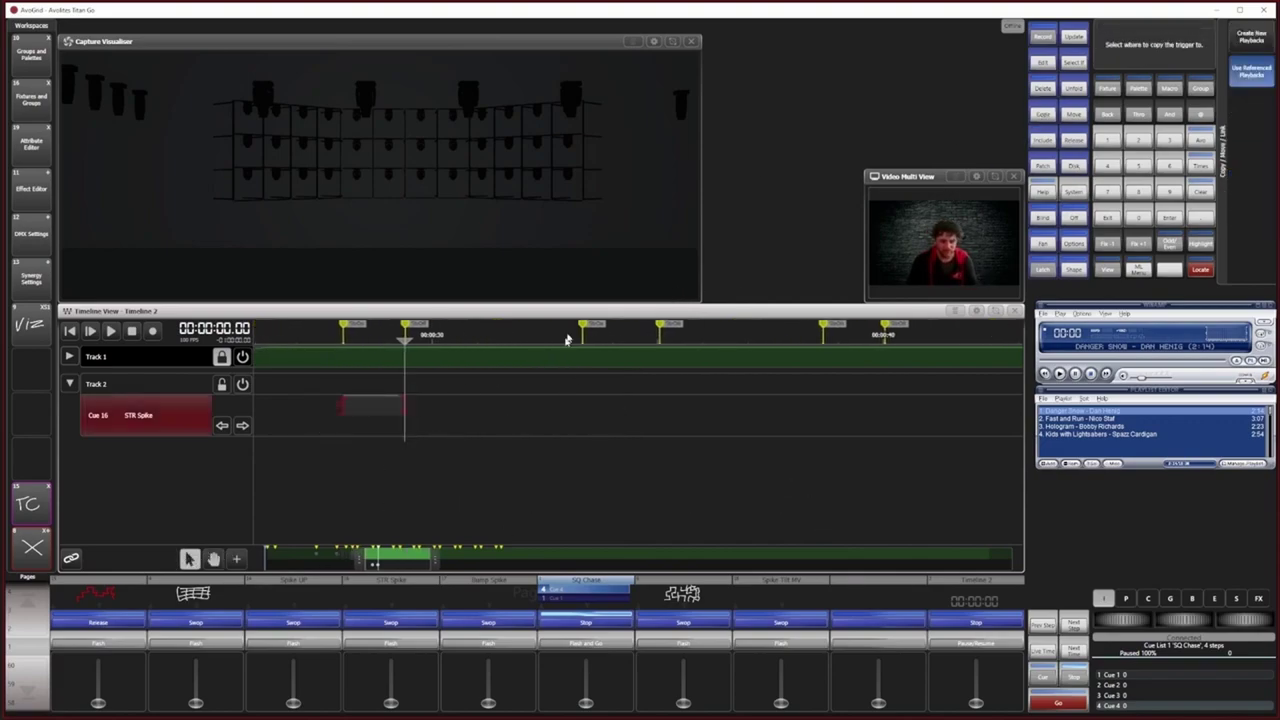
{"action": "left_click", "coordinate": [583, 402]}
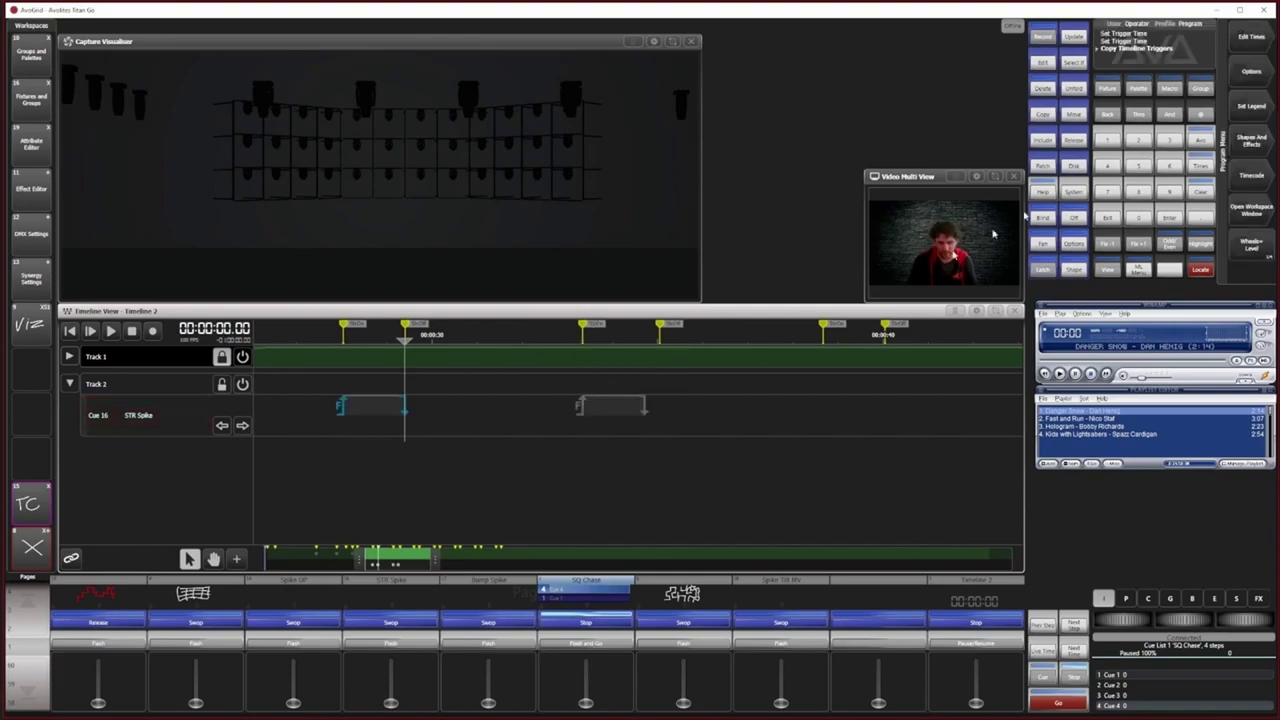
Step: Copy the first STR Spike flash again, placing it at the third StrOn marker at about 38.7 seconds
{"action": "left_click", "coordinate": [1045, 114]}
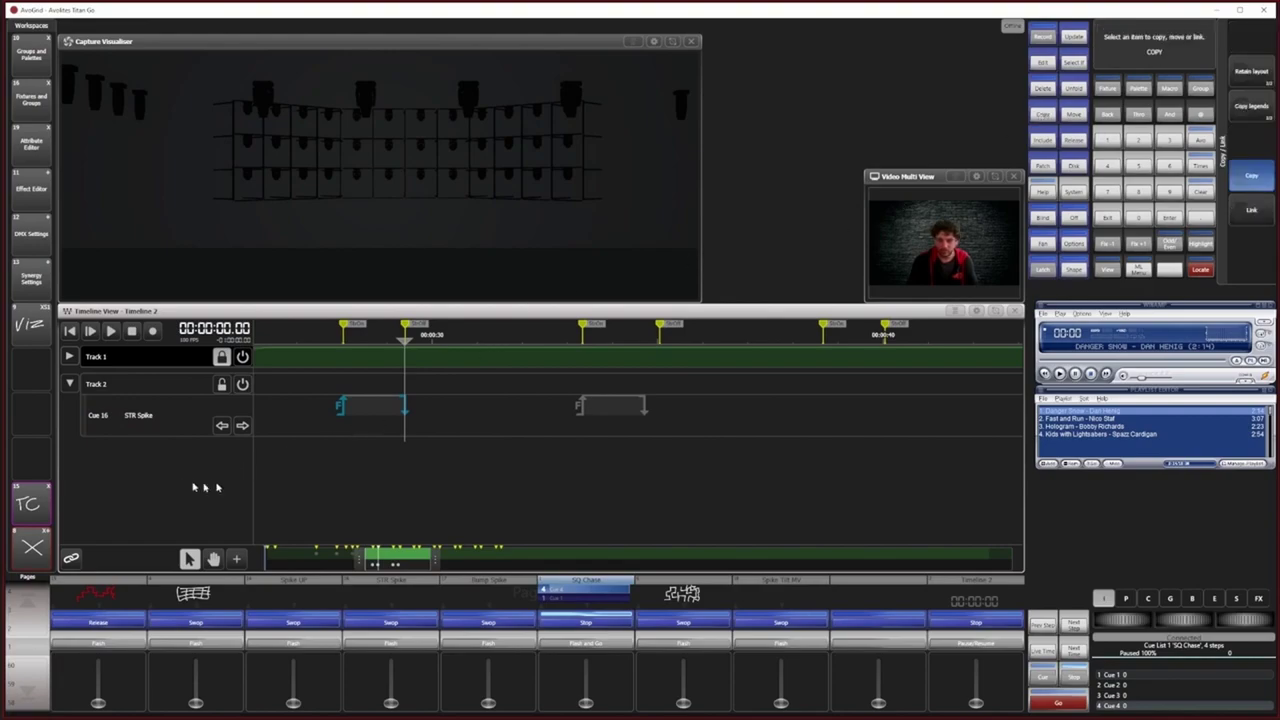
{"action": "left_click", "coordinate": [398, 410]}
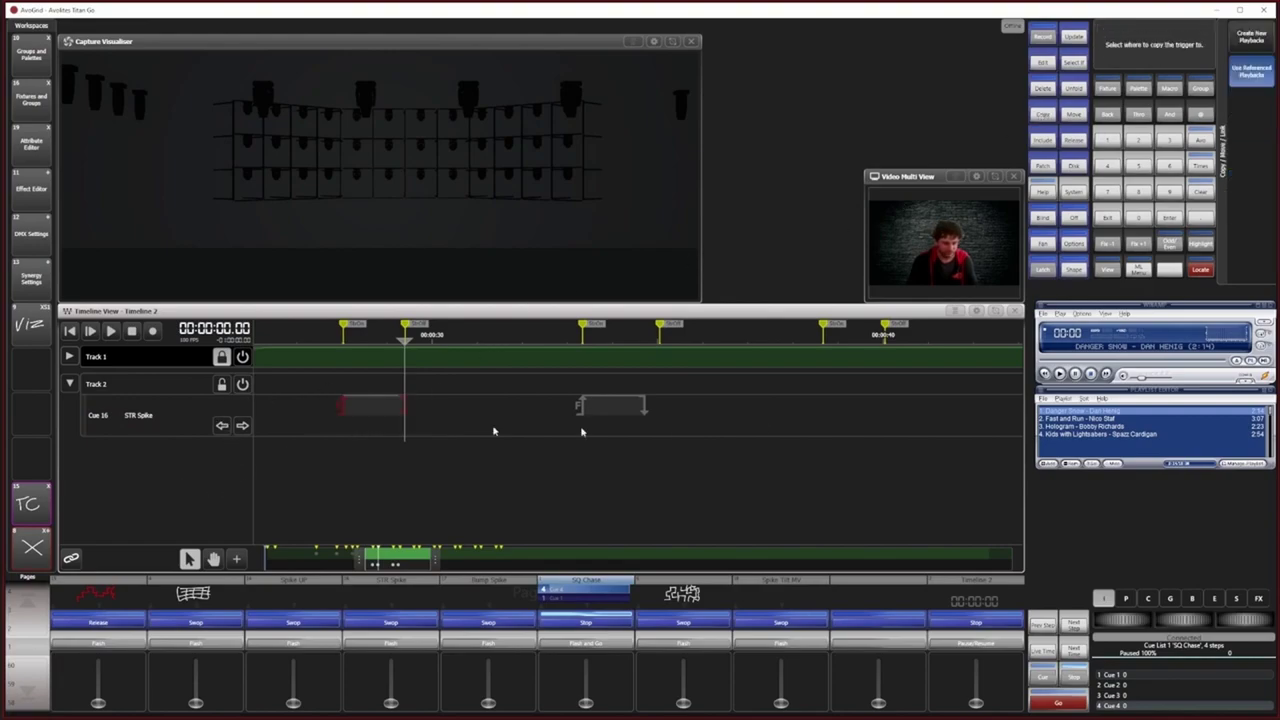
{"action": "left_click", "coordinate": [823, 401]}
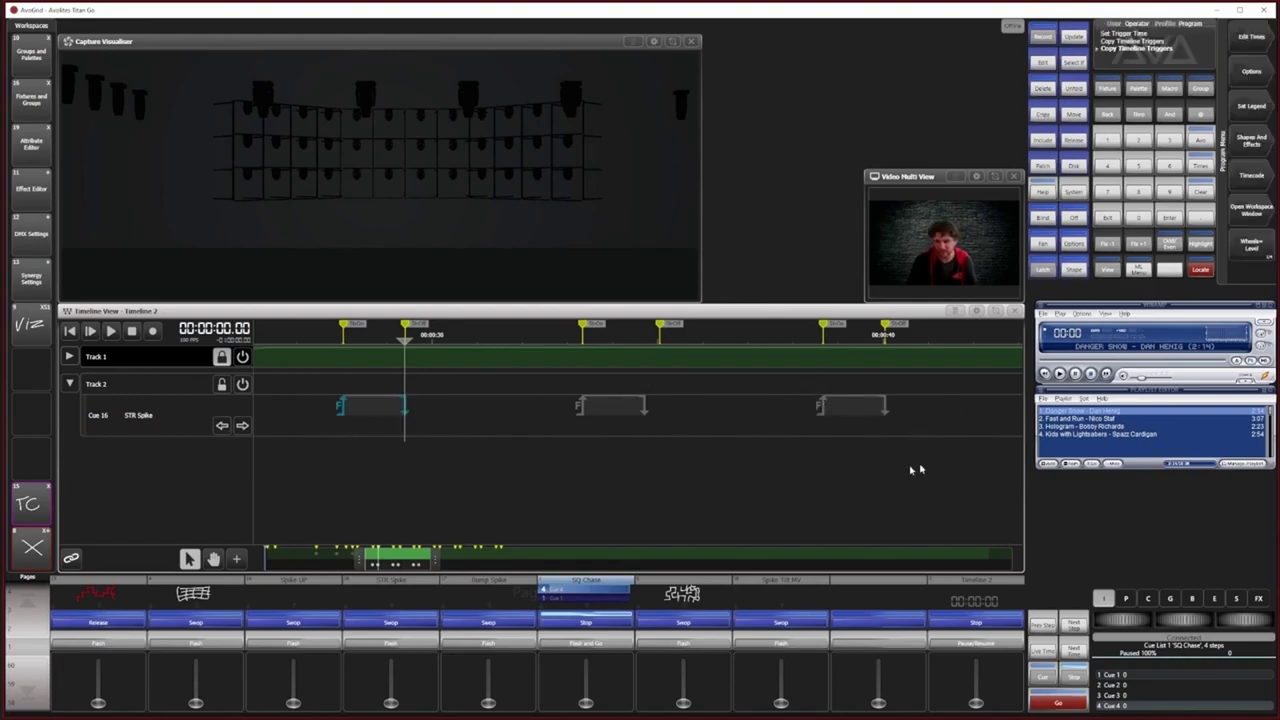
Step: Copy the three existing STR Spike flashes on Track 2 together, starting at the fourth StrOn marker at about 44 seconds
{"action": "left_click", "coordinate": [213, 558]}
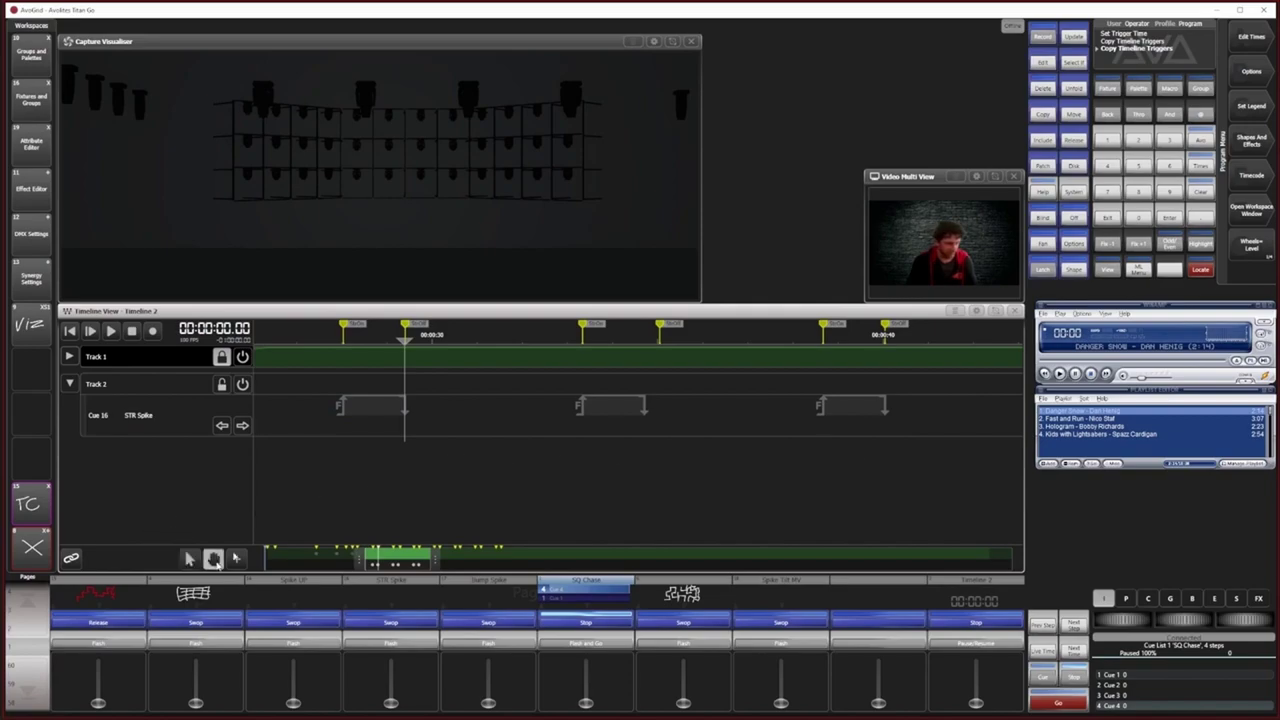
{"action": "left_click_drag", "start_coordinate": [820, 474], "coordinate": [789, 442]}
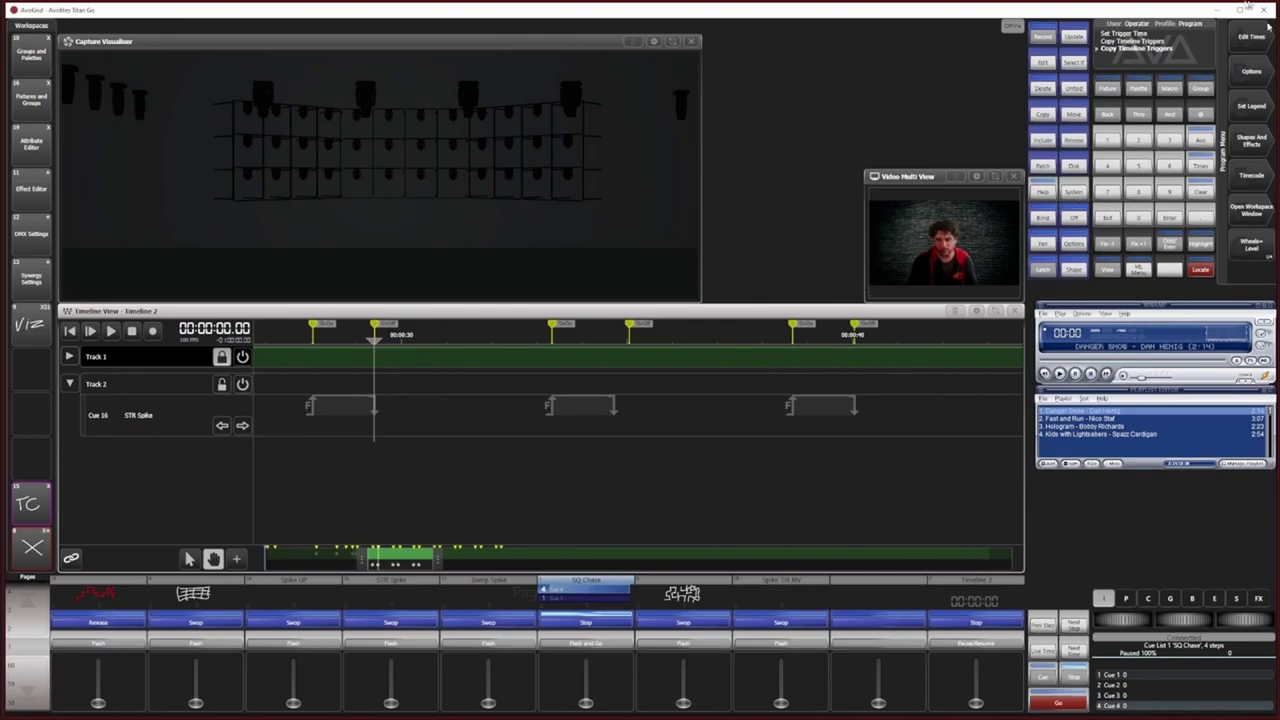
{"action": "left_click", "coordinate": [1037, 116]}
{"action": "left_click_drag", "start_coordinate": [329, 372], "coordinate": [630, 427]}
{"action": "left_click_drag", "start_coordinate": [407, 419], "coordinate": [330, 425]}
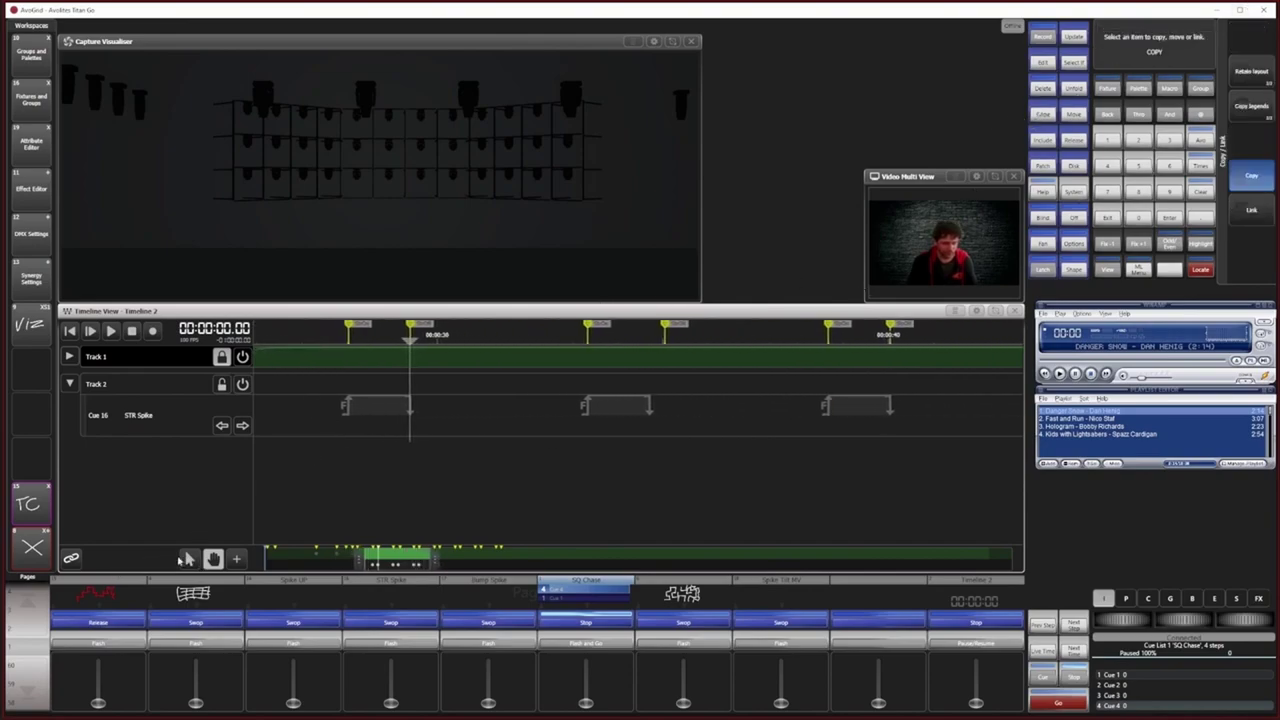
{"action": "left_click", "coordinate": [187, 560]}
{"action": "left_click_drag", "start_coordinate": [324, 388], "coordinate": [931, 437]}
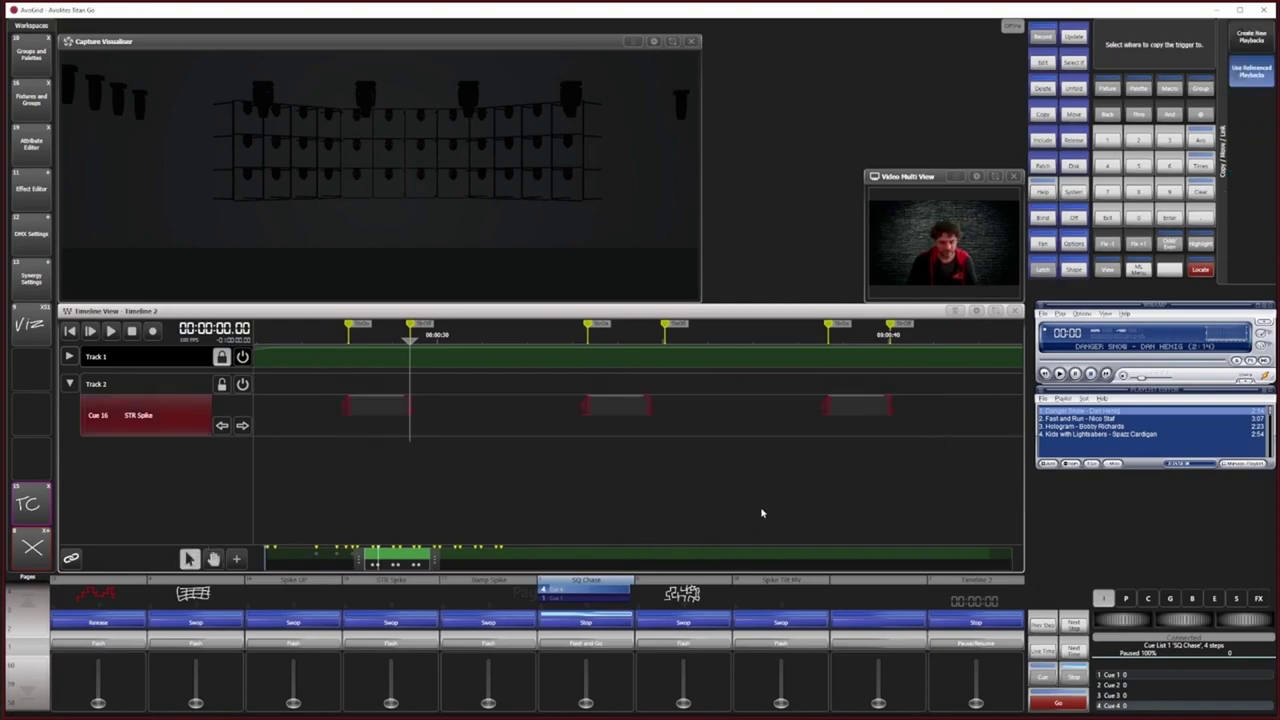
{"action": "scroll", "coordinate": [786, 490], "scroll_direction": "down", "scroll_amount": 7}
{"action": "scroll", "coordinate": [786, 492], "scroll_direction": "down", "scroll_amount": 2}
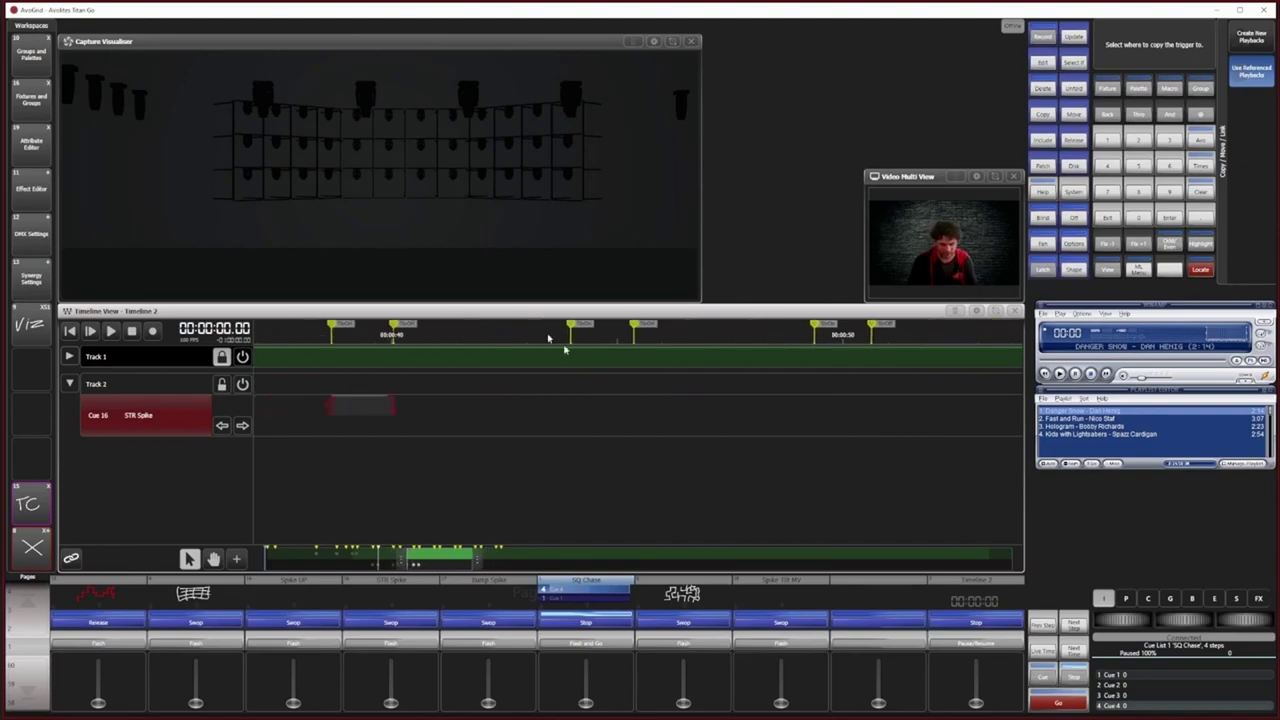
{"action": "left_click", "coordinate": [568, 403]}
Step: Copy the last STR Spike flash on Track 2 to the remaining StrOn marker at about 1:00
{"action": "scroll", "coordinate": [823, 432], "scroll_direction": "down", "scroll_amount": 8}
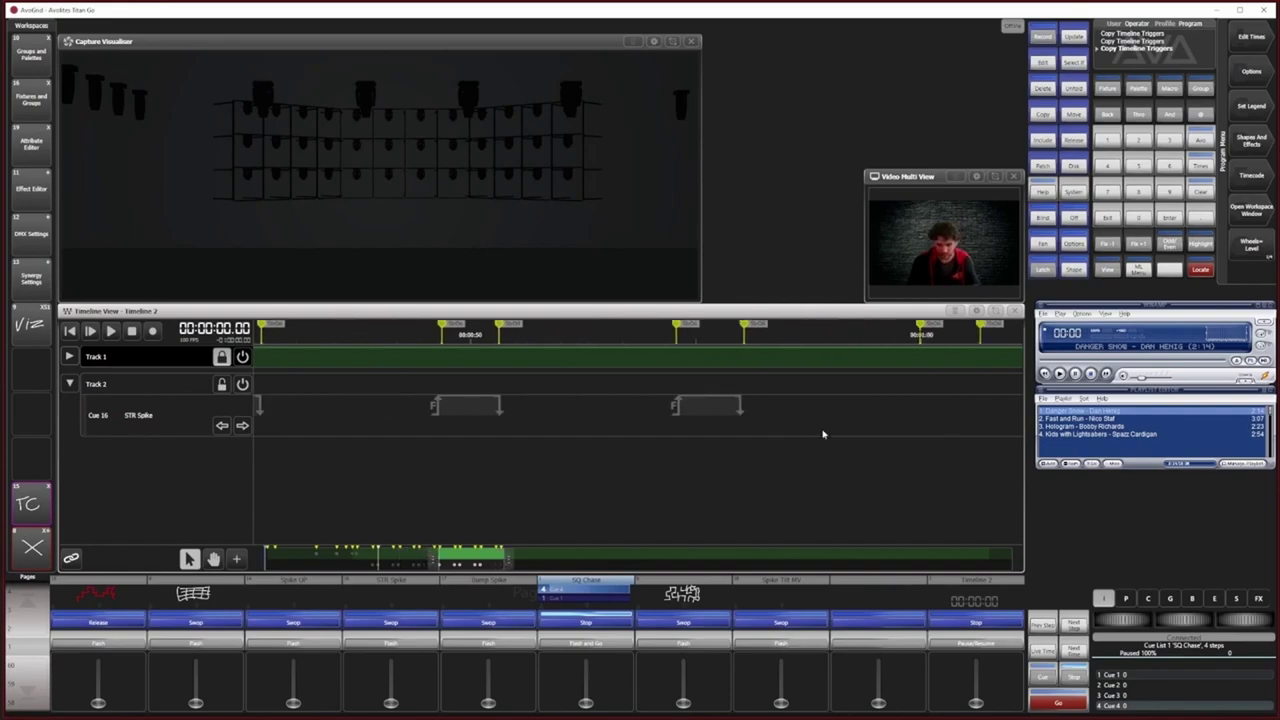
{"action": "scroll", "coordinate": [823, 434], "scroll_direction": "up", "scroll_amount": 2}
{"action": "scroll", "coordinate": [823, 434], "scroll_direction": "down", "scroll_amount": 3}
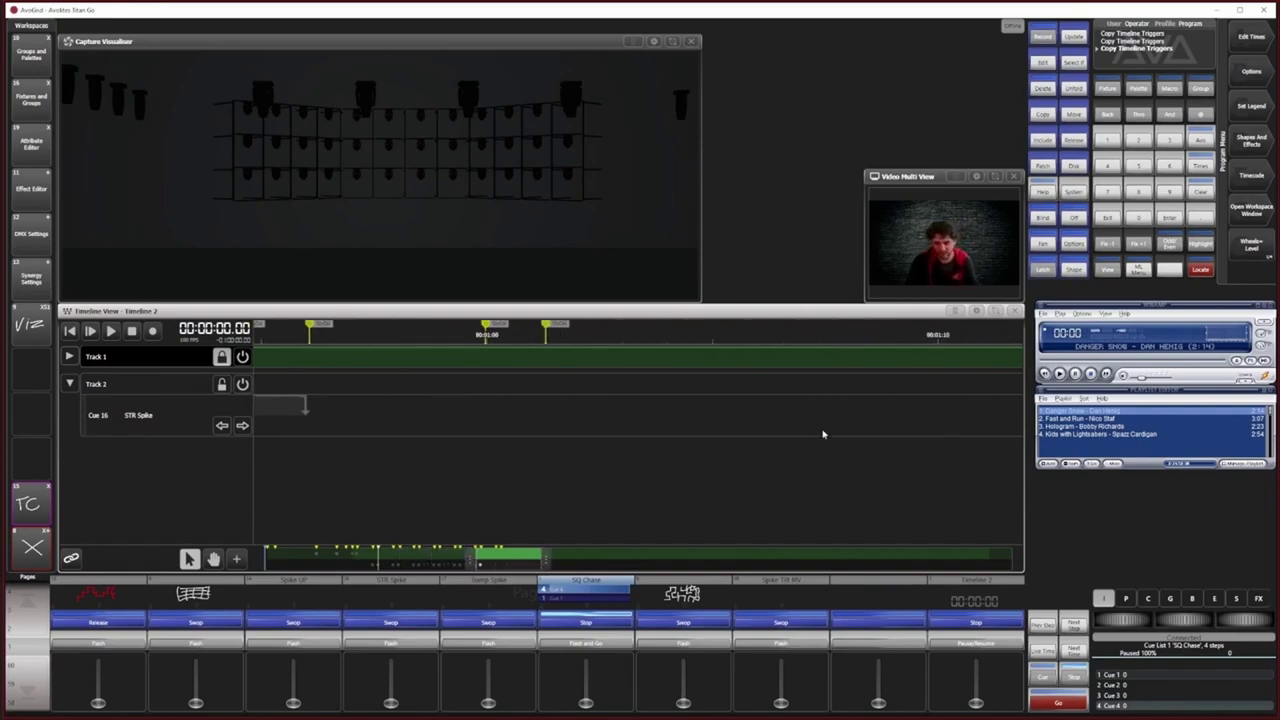
{"action": "scroll", "coordinate": [823, 434], "scroll_direction": "up", "scroll_amount": 2}
{"action": "left_click", "coordinate": [1042, 114]}
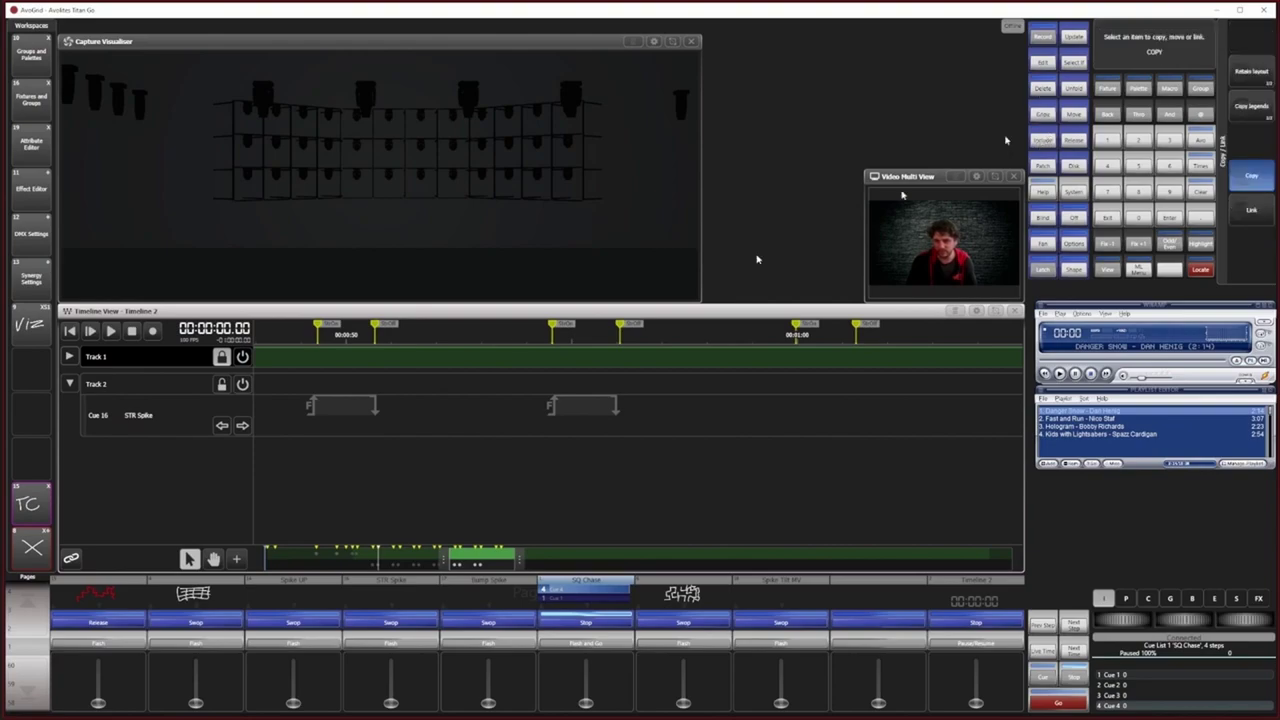
{"action": "left_click", "coordinate": [590, 405]}
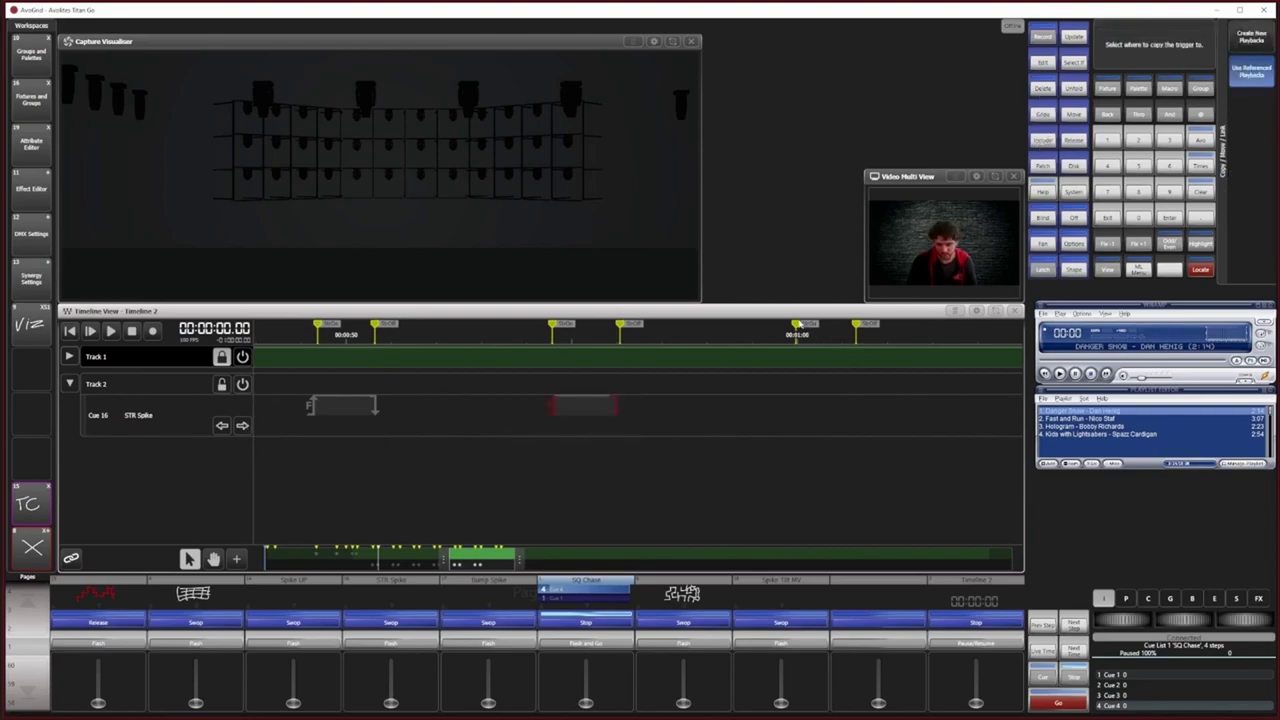
{"action": "left_click", "coordinate": [796, 406]}
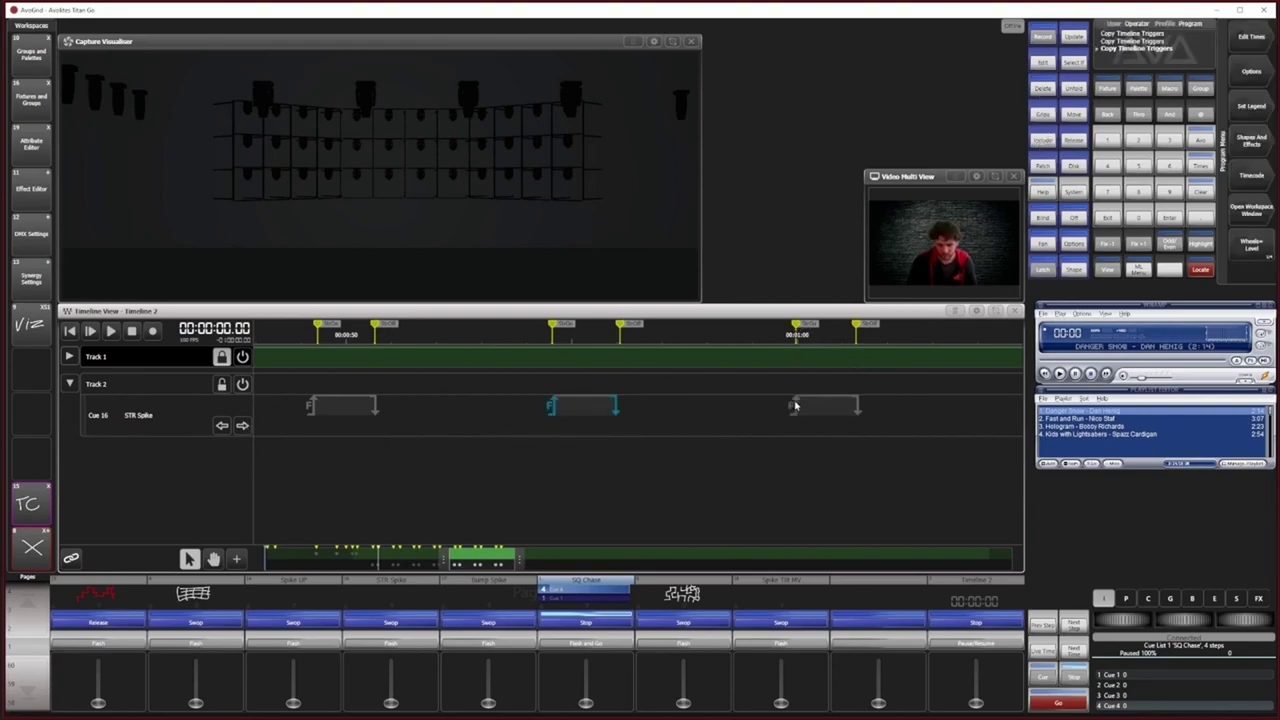
Step: Play the timeline from about 25 seconds to check the copied STR Spike flashes, and stop playback
{"action": "left_click_drag", "start_coordinate": [444, 564], "coordinate": [318, 560]}
{"action": "left_click_drag", "start_coordinate": [518, 562], "coordinate": [612, 562]}
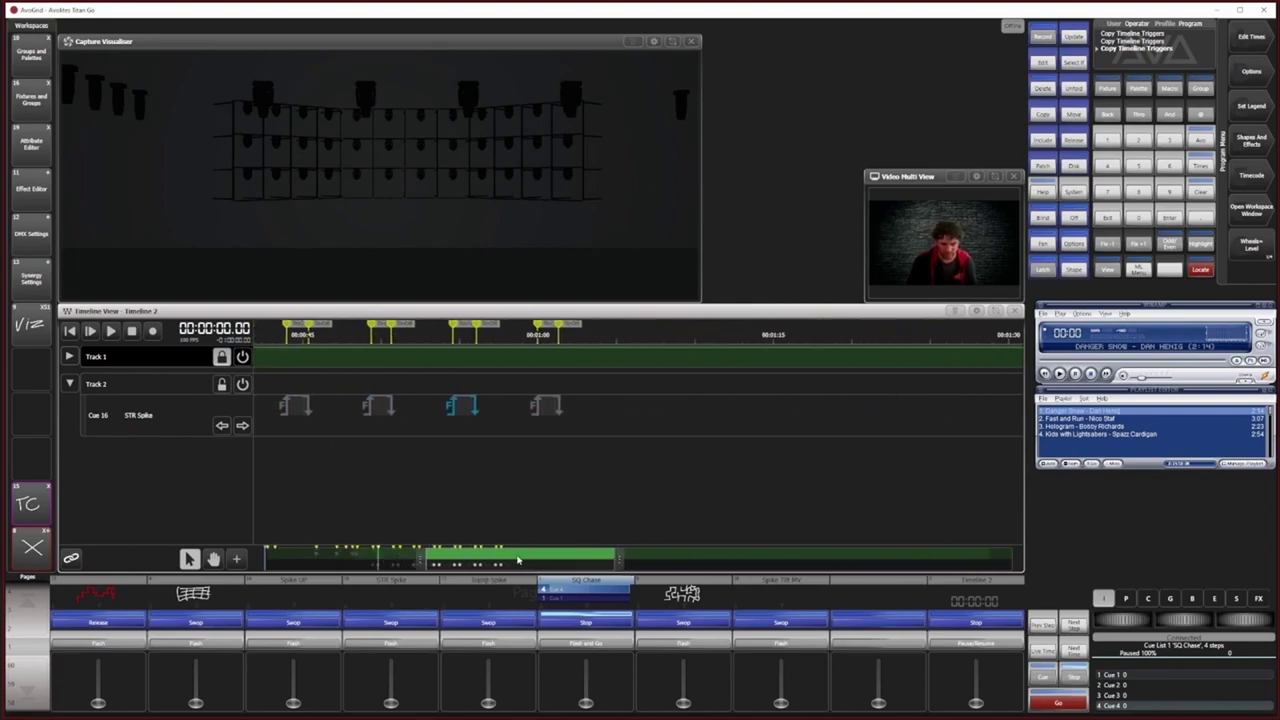
{"action": "left_click_drag", "start_coordinate": [420, 560], "coordinate": [322, 560]}
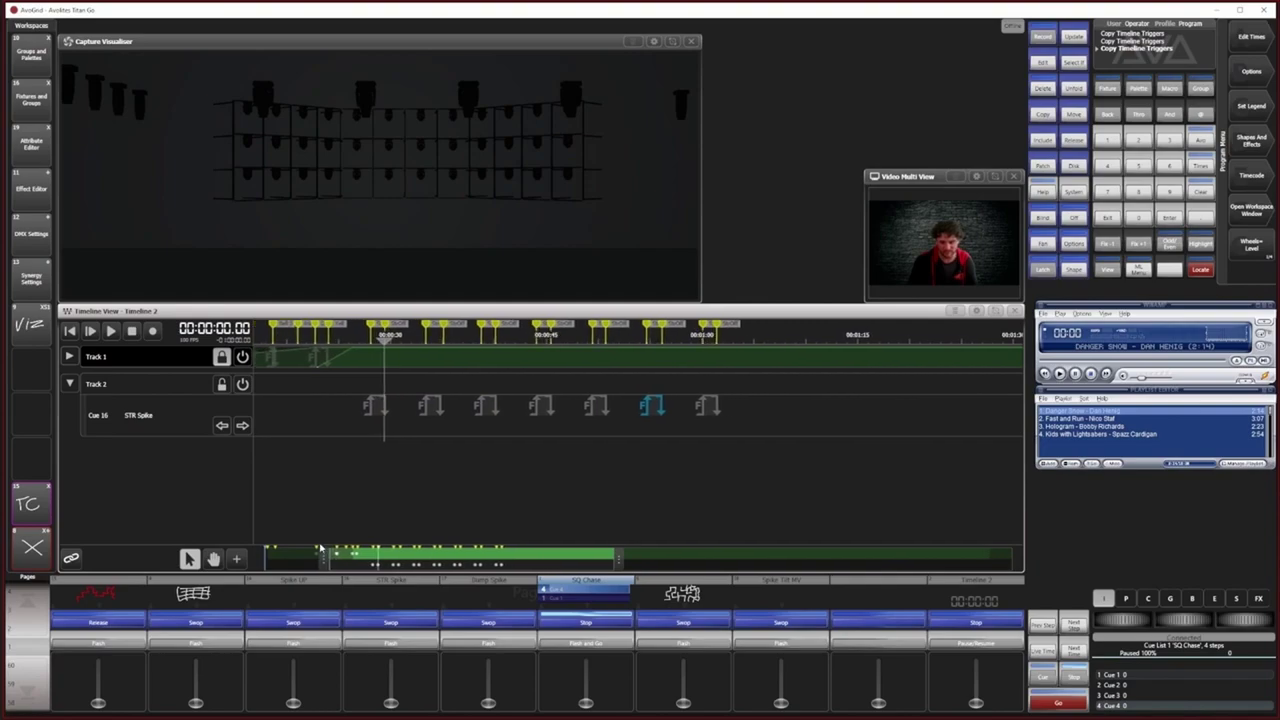
{"action": "left_click", "coordinate": [340, 337]}
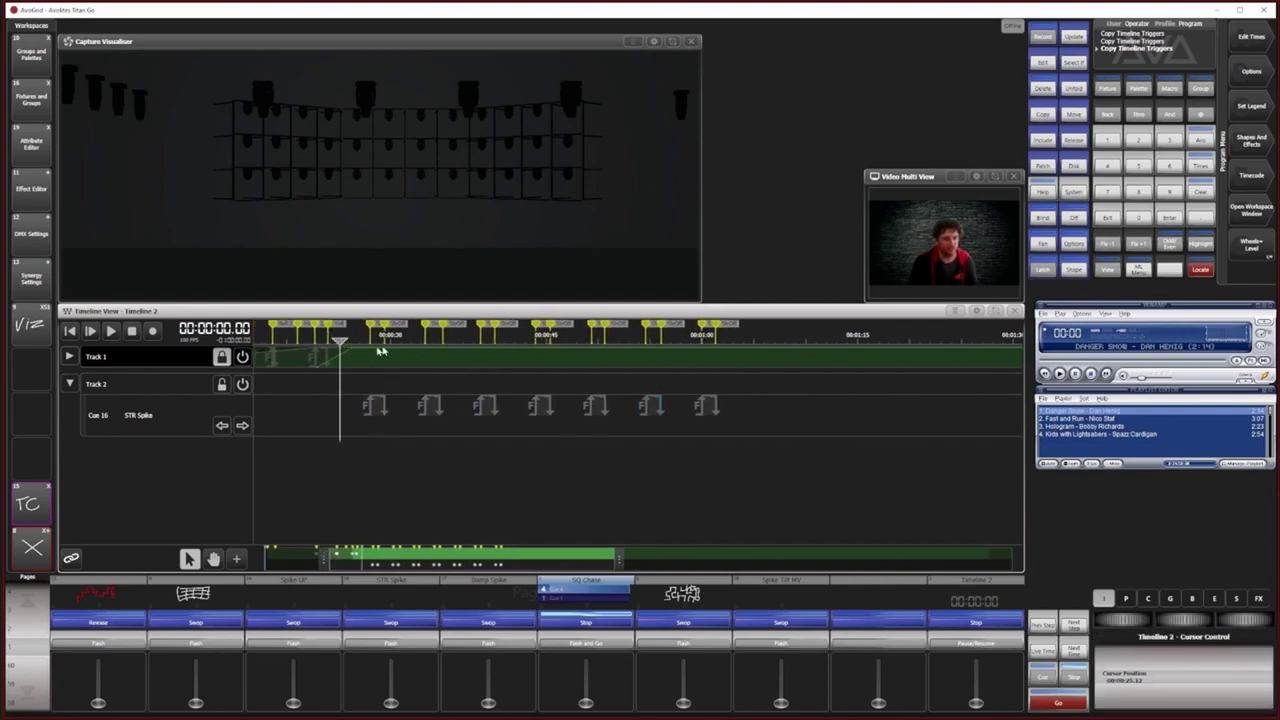
{"action": "left_click", "coordinate": [110, 331]}
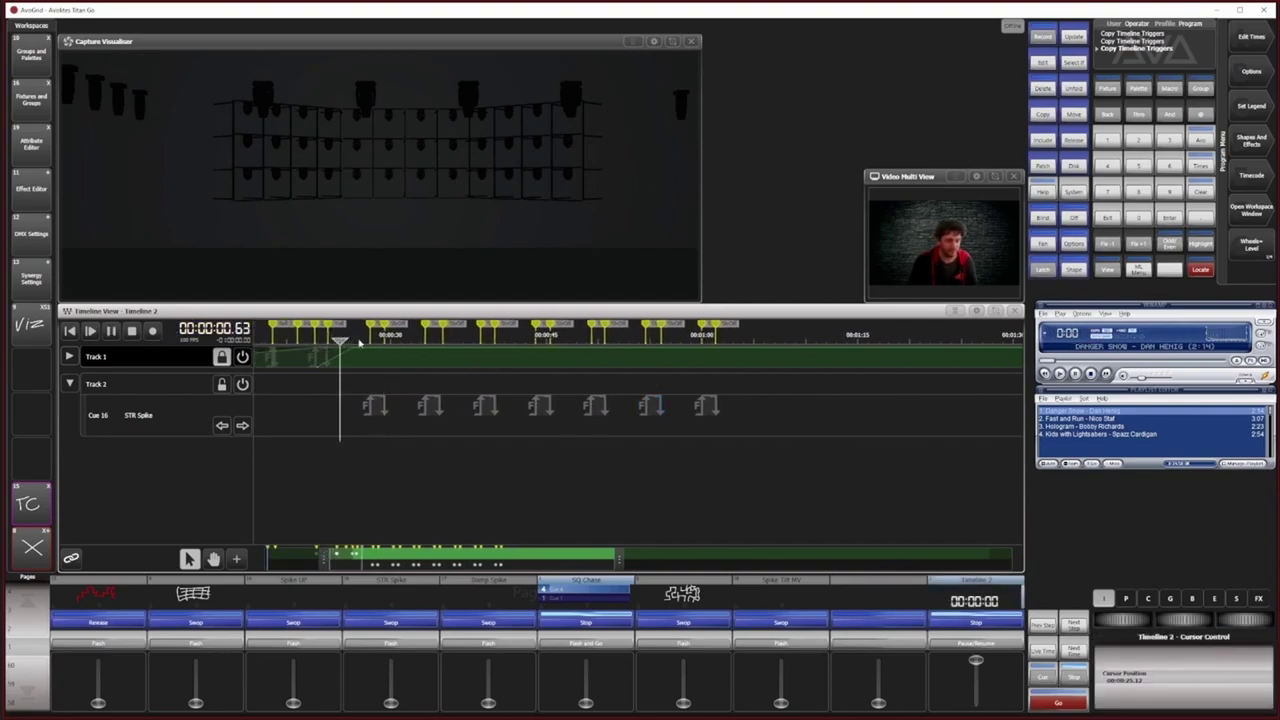
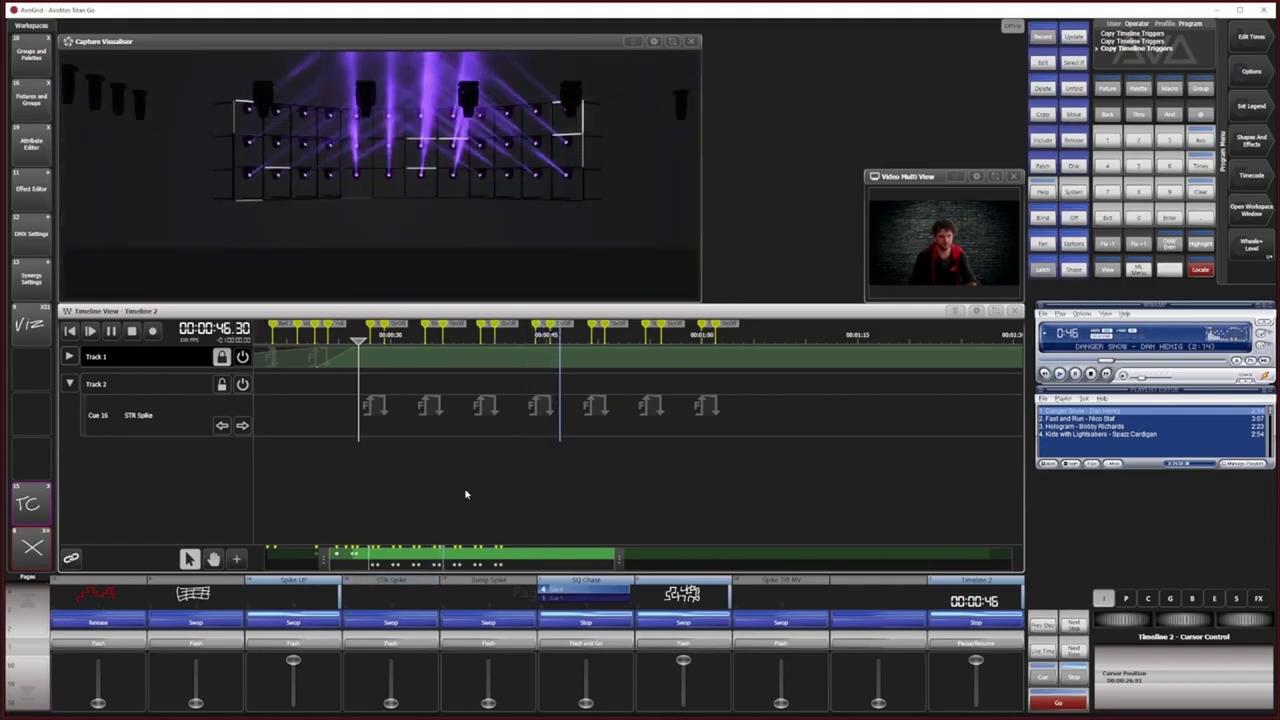
{"action": "left_click", "coordinate": [132, 331]}
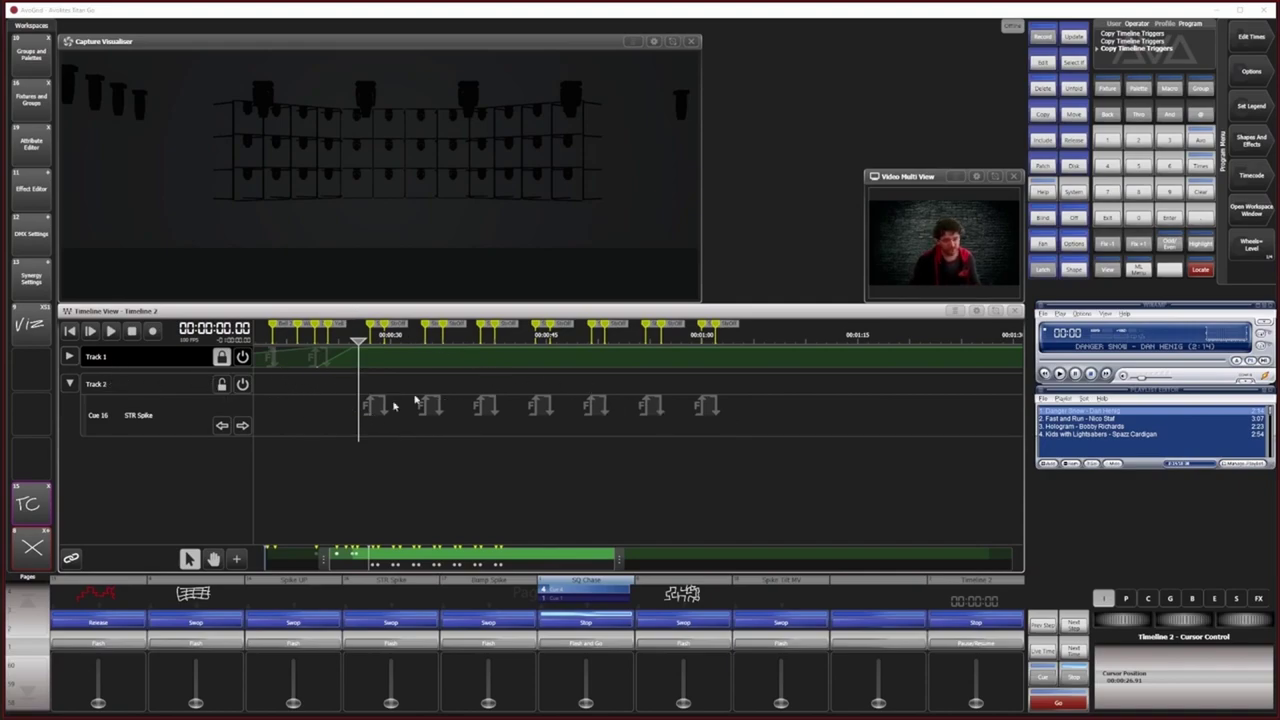
Step: Expand and unlock Track 1, and move all STR Spike triggers from Track 2 onto it
{"action": "left_click", "coordinate": [69, 357]}
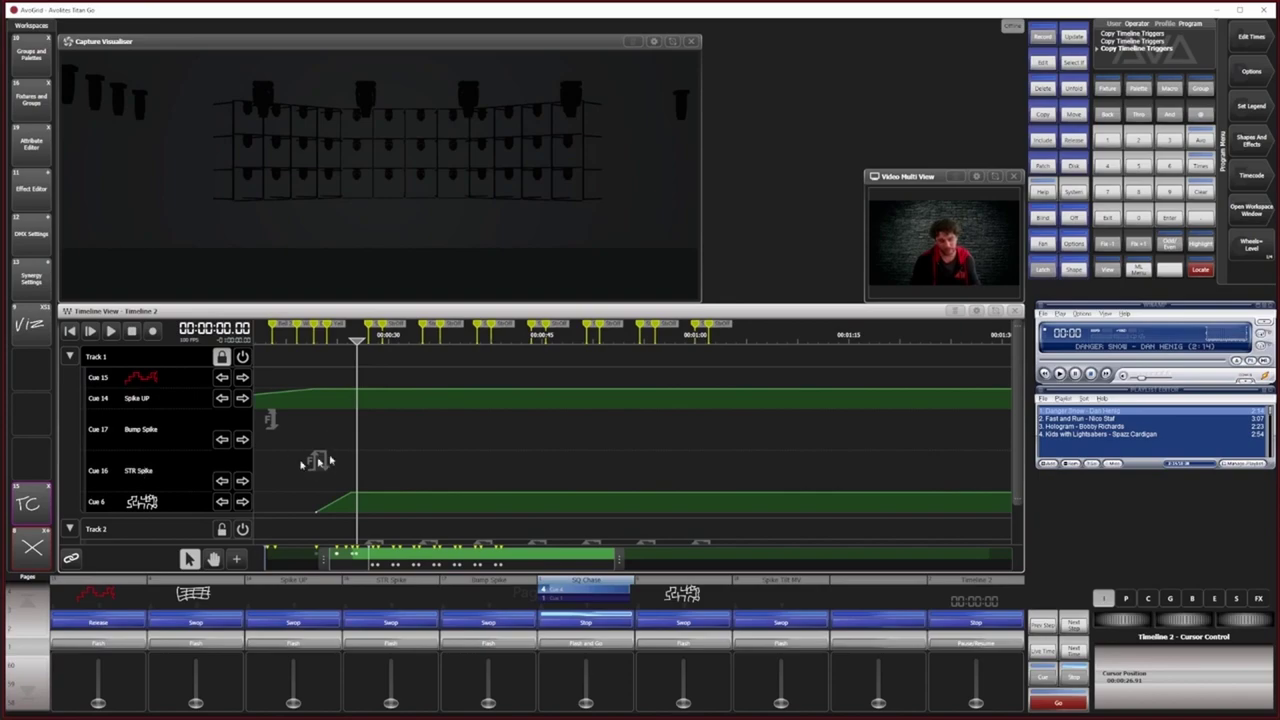
{"action": "scroll", "coordinate": [127, 480], "scroll_direction": "down", "scroll_amount": 2}
{"action": "scroll", "coordinate": [128, 470], "scroll_direction": "up", "scroll_amount": 3}
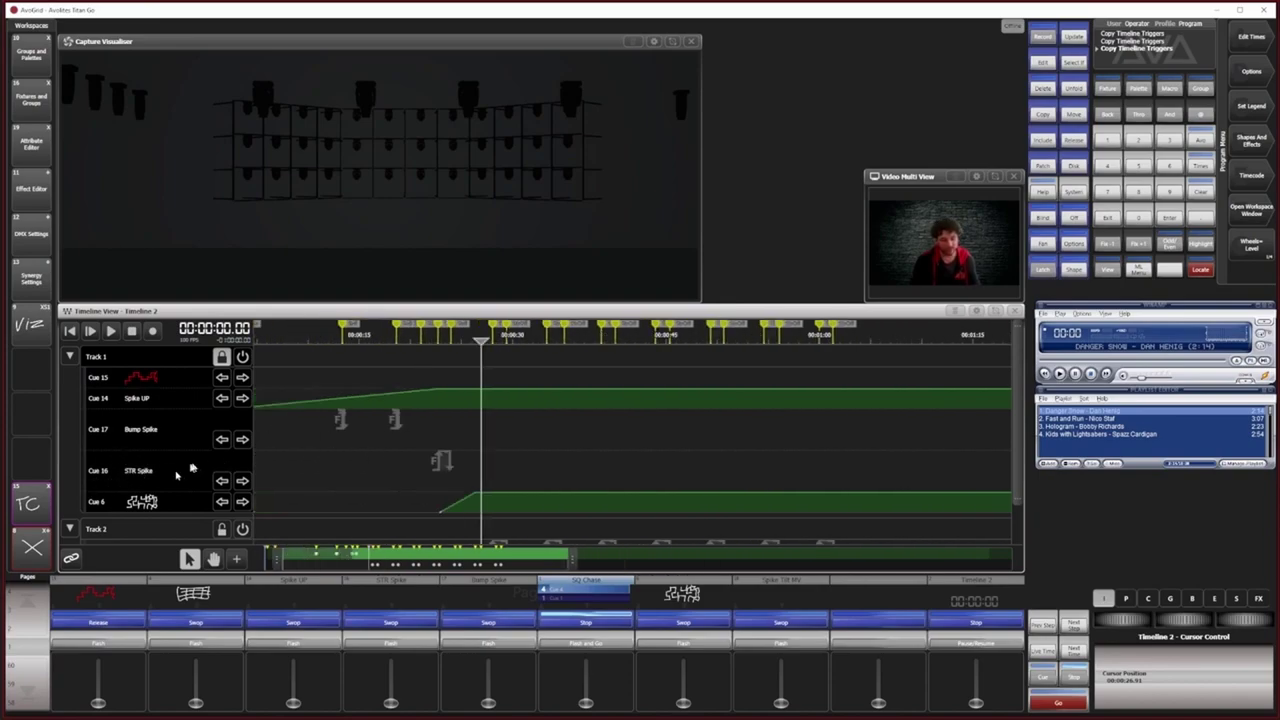
{"action": "scroll", "coordinate": [1018, 420], "scroll_direction": "down", "scroll_amount": 1}
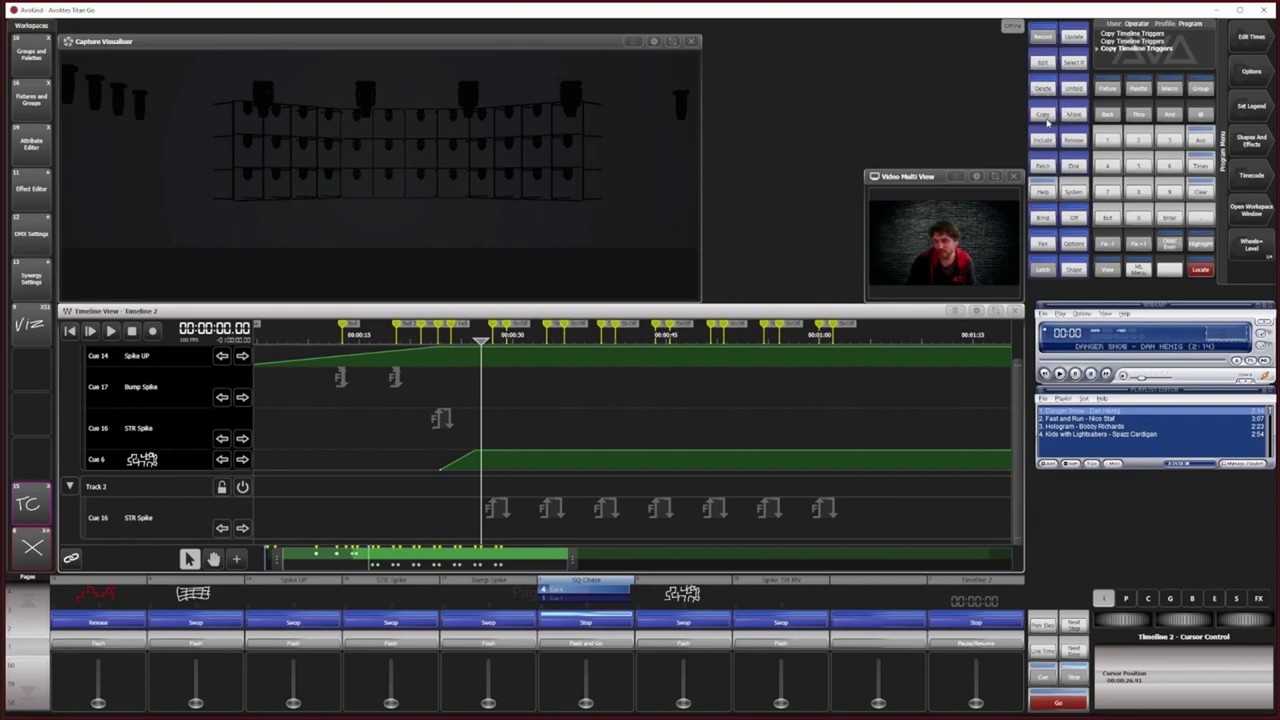
{"action": "left_click", "coordinate": [1070, 117]}
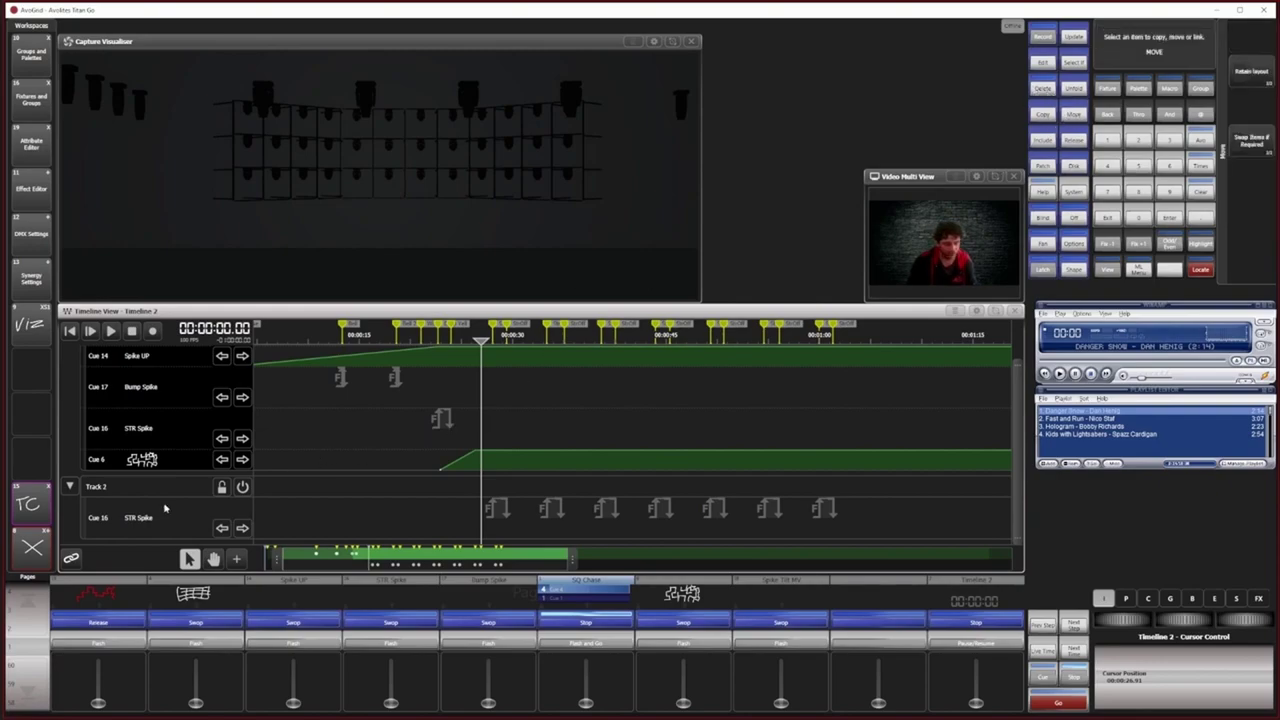
{"action": "left_click", "coordinate": [165, 525]}
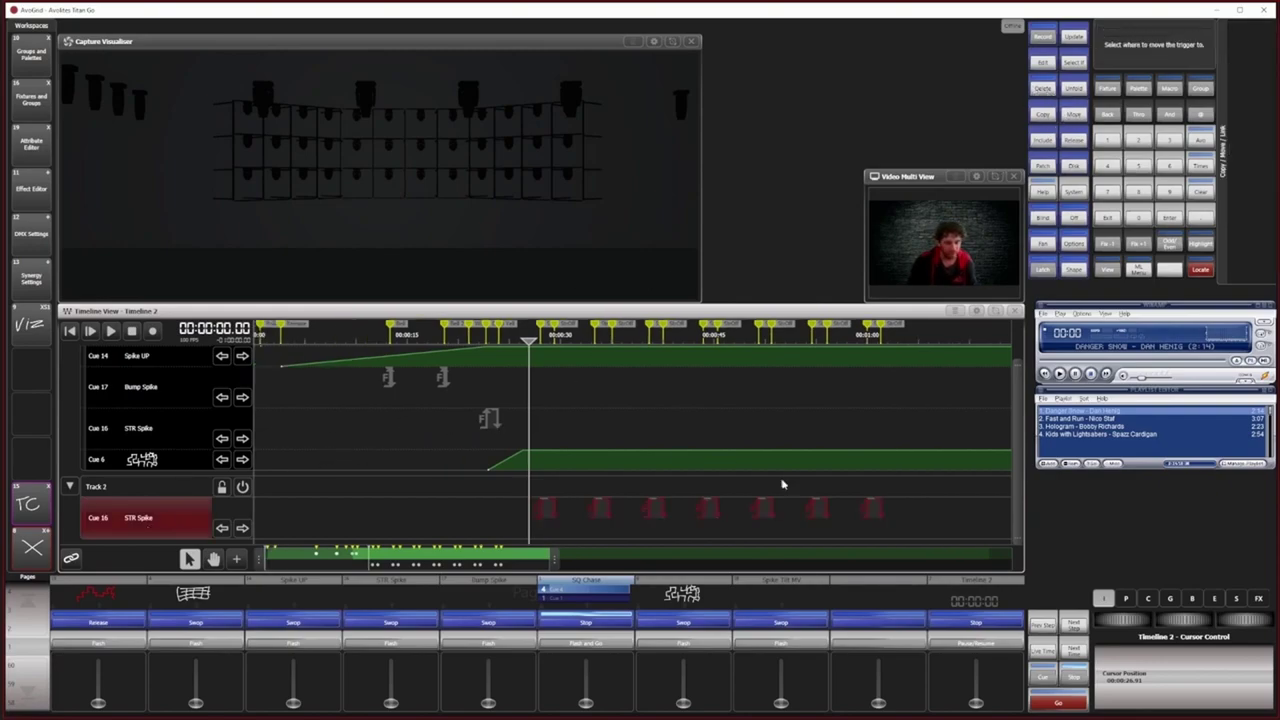
{"action": "scroll", "coordinate": [996, 515], "scroll_direction": "up", "scroll_amount": 2}
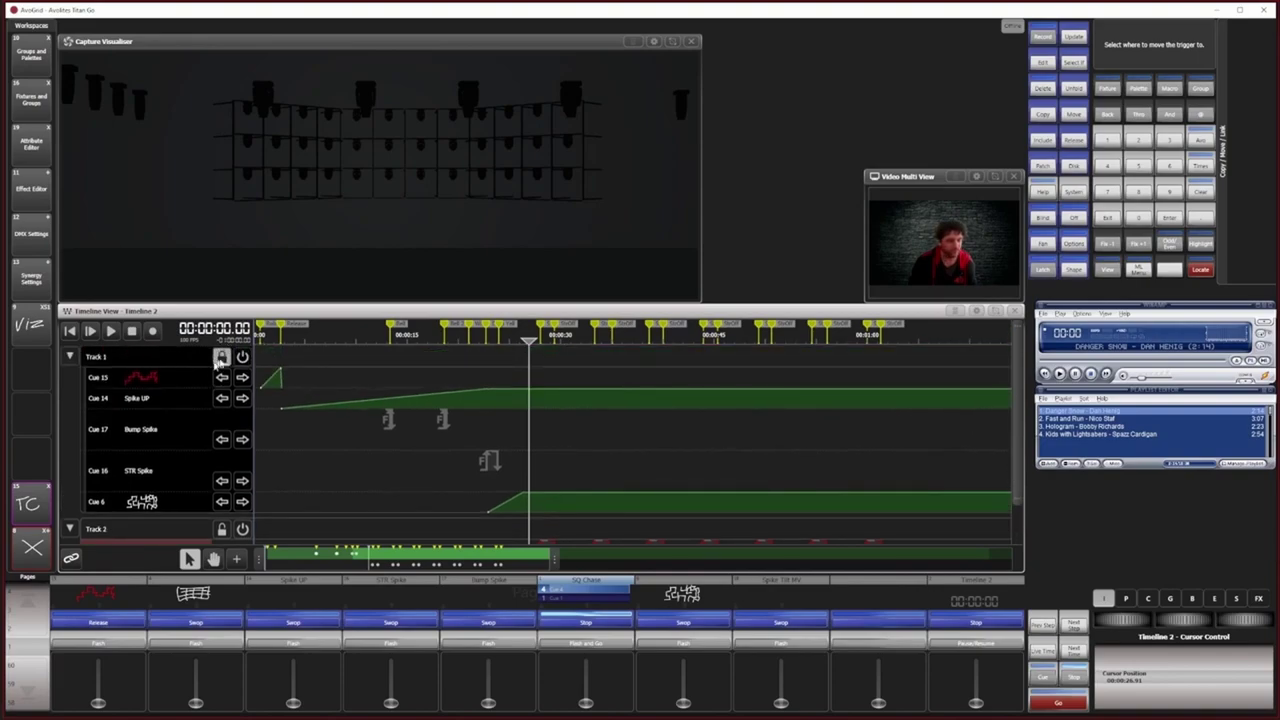
{"action": "left_click", "coordinate": [160, 360]}
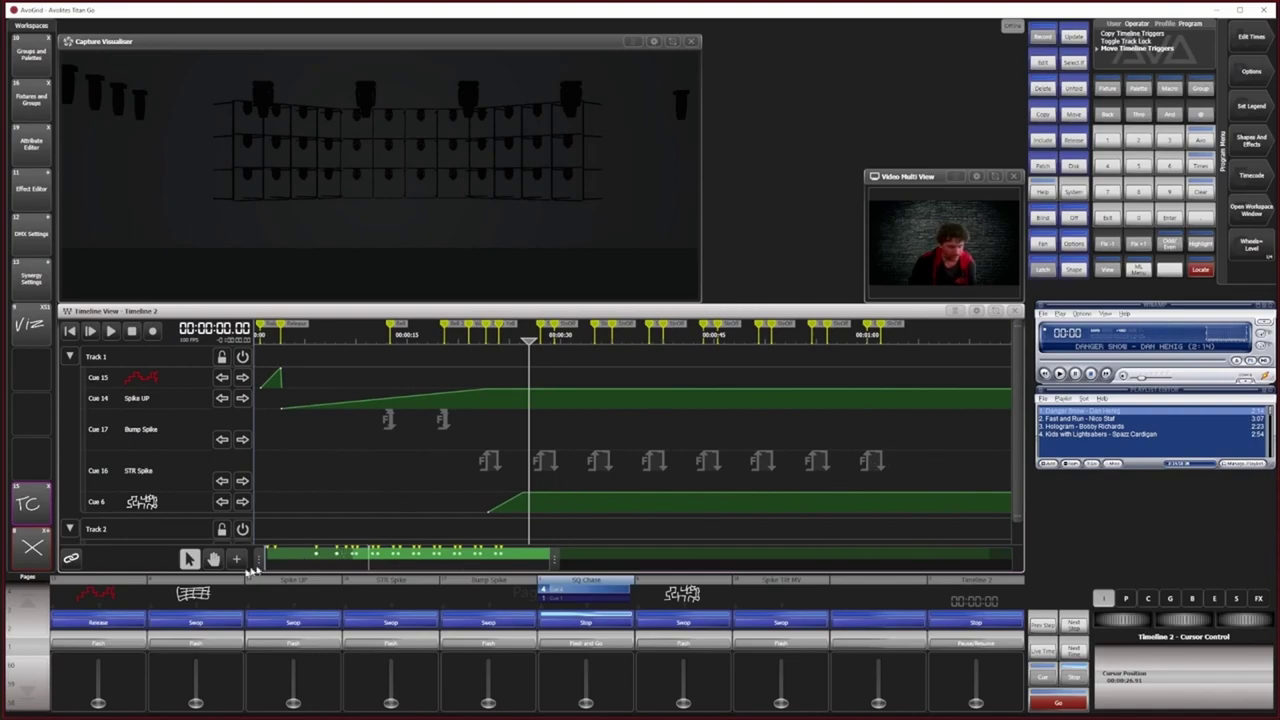
Step: Play the timeline from about 19.5 seconds to check the merged triggers, stop playback, and collapse Track 1
{"action": "left_click_drag", "start_coordinate": [490, 340], "coordinate": [457, 340]}
{"action": "key", "text": "space"}
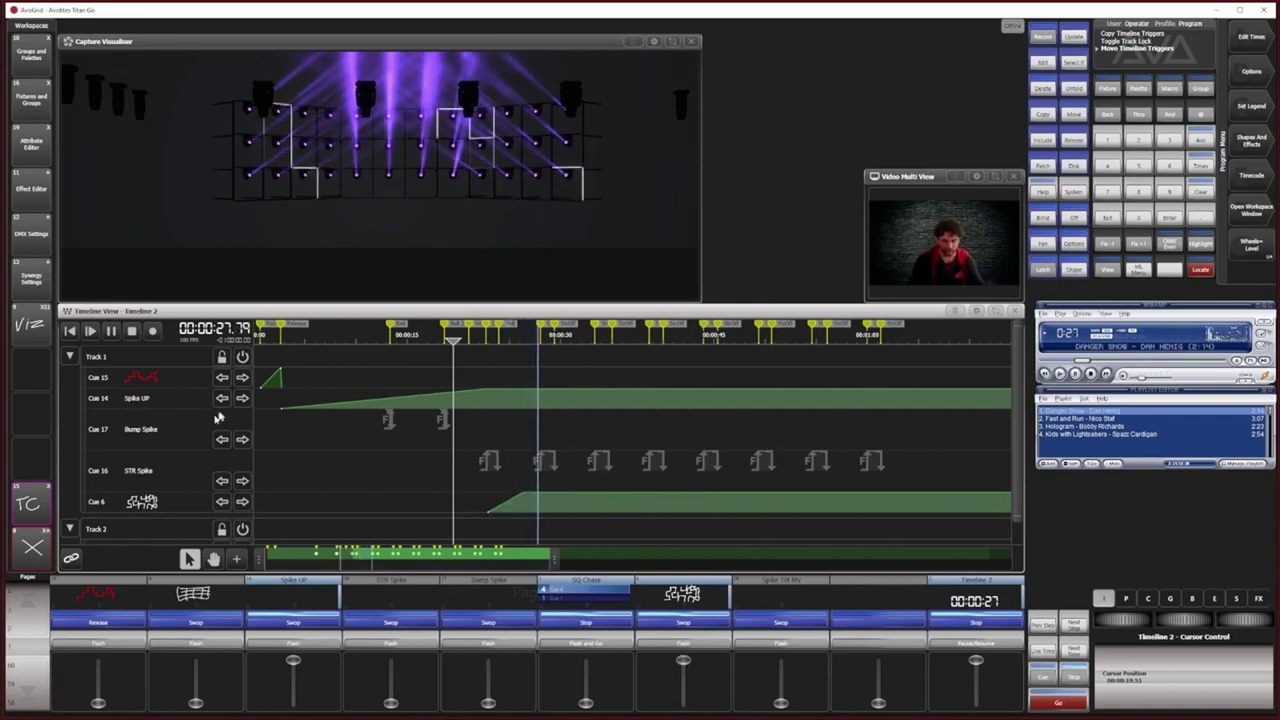
{"action": "left_click", "coordinate": [133, 332]}
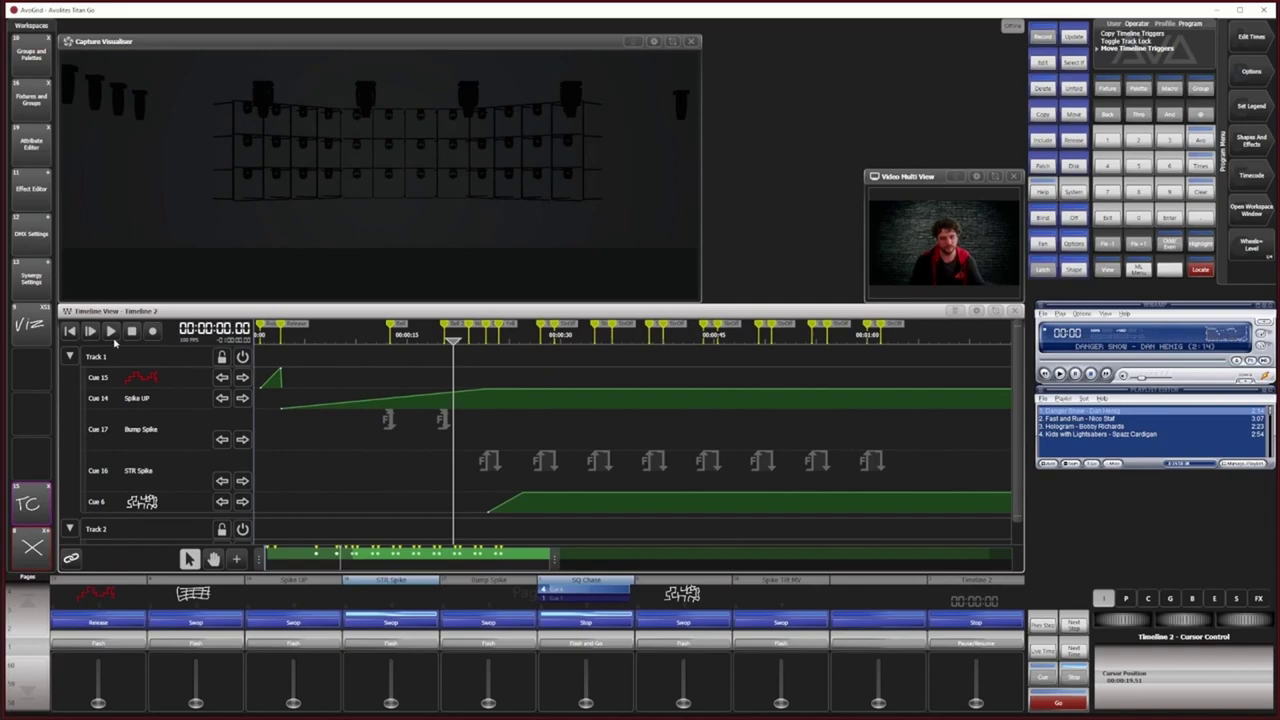
{"action": "left_click", "coordinate": [117, 350]}
{"action": "left_click", "coordinate": [70, 357]}
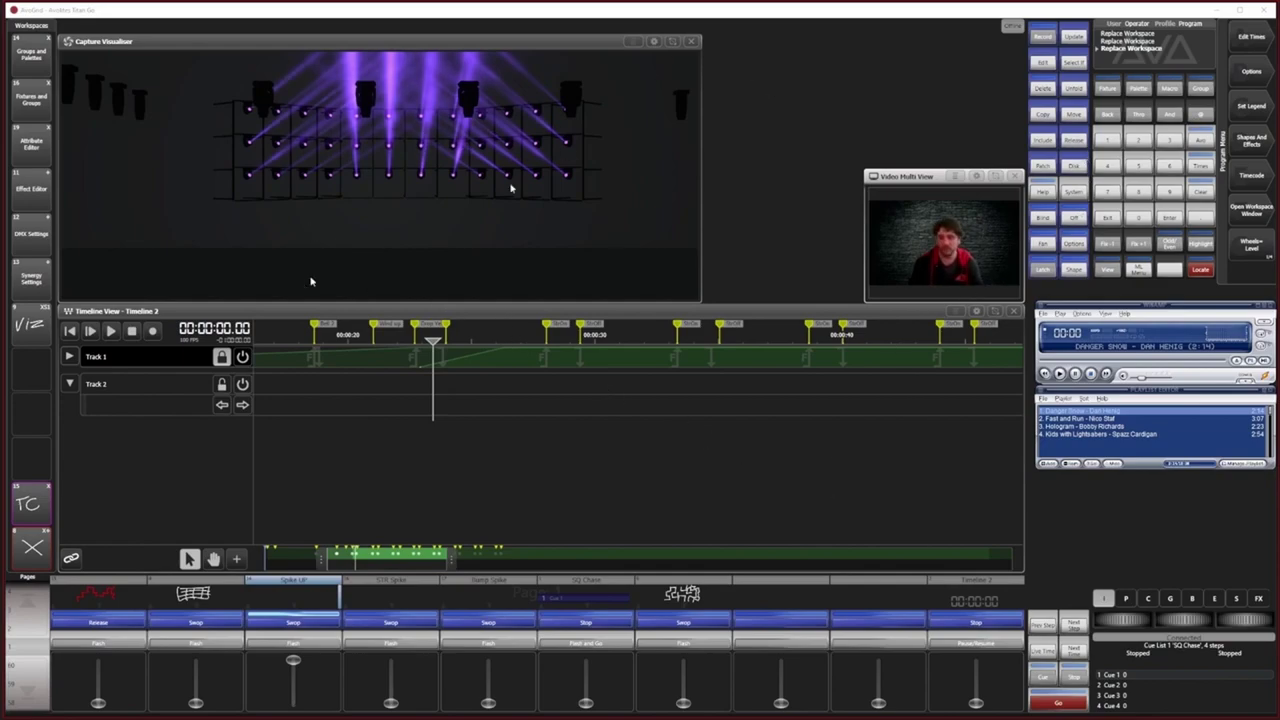
Step: Set the legend of Track 1 to Master
{"action": "left_click", "coordinate": [1258, 108]}
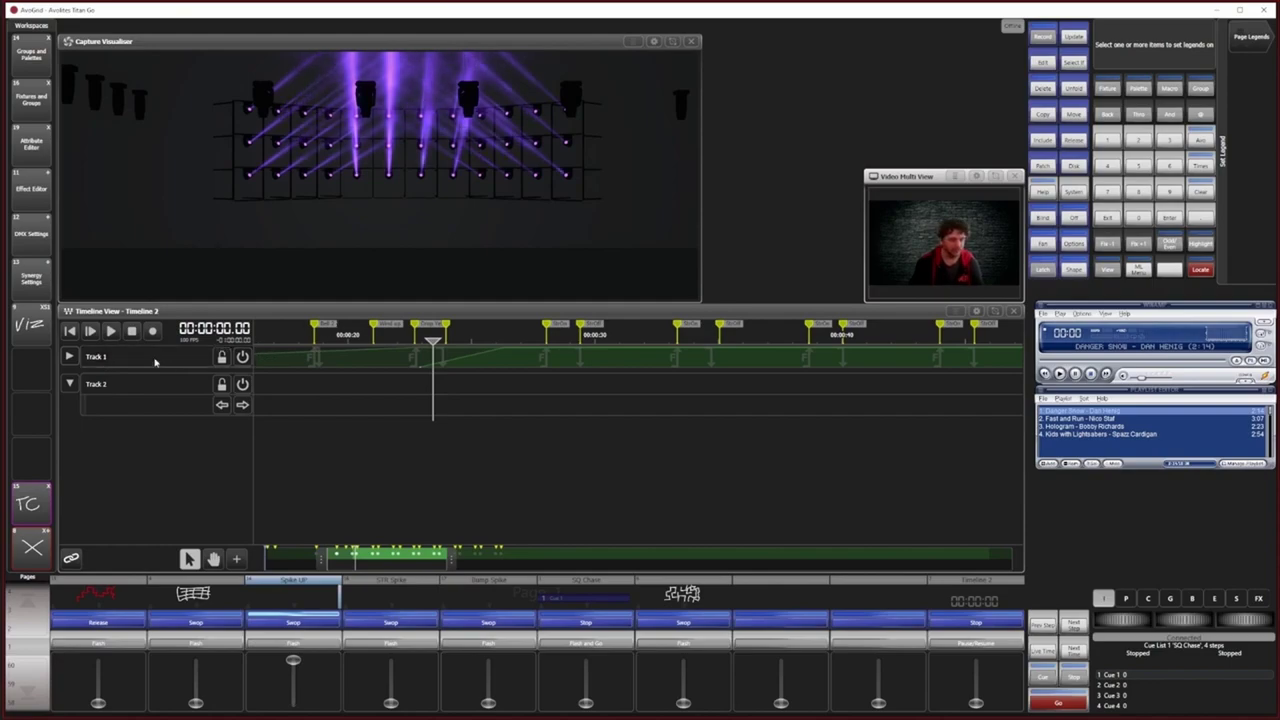
{"action": "left_click", "coordinate": [155, 362]}
{"action": "type", "text": "Master"}
{"action": "key", "text": "Return"}
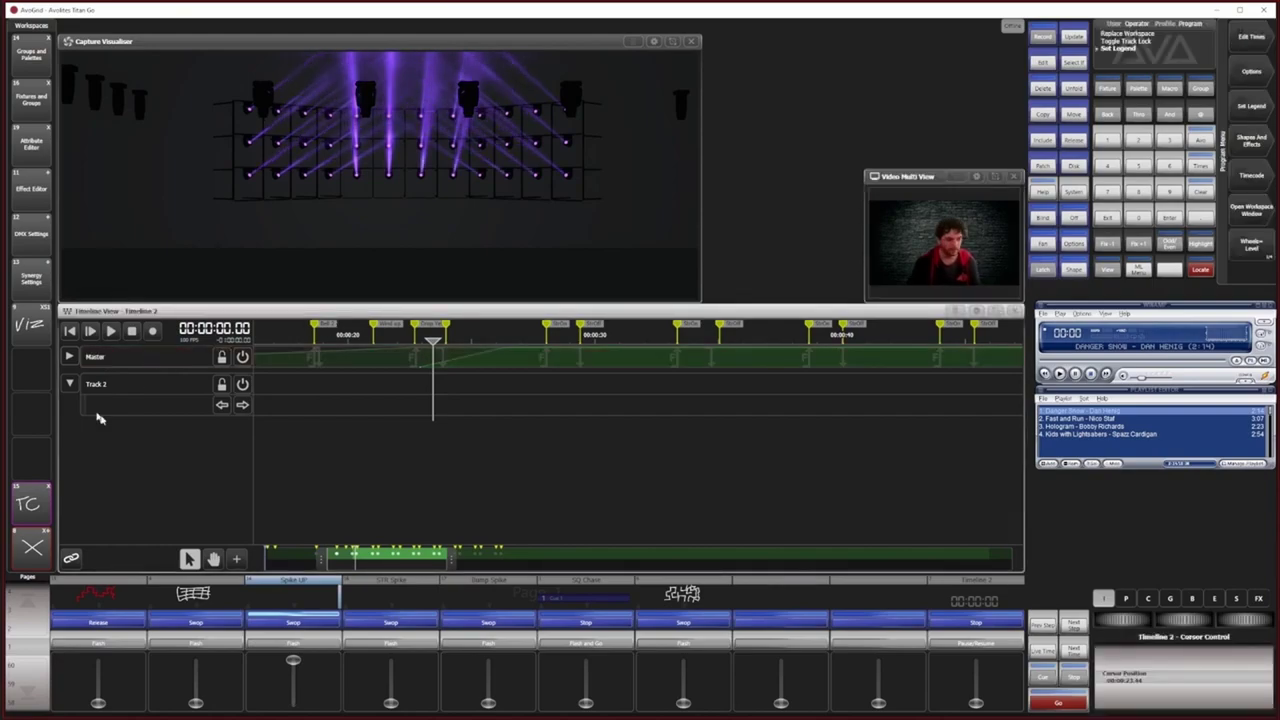
Step: Set the legend of Track 2 to Test
{"action": "left_click", "coordinate": [1251, 105]}
{"action": "left_click", "coordinate": [147, 383]}
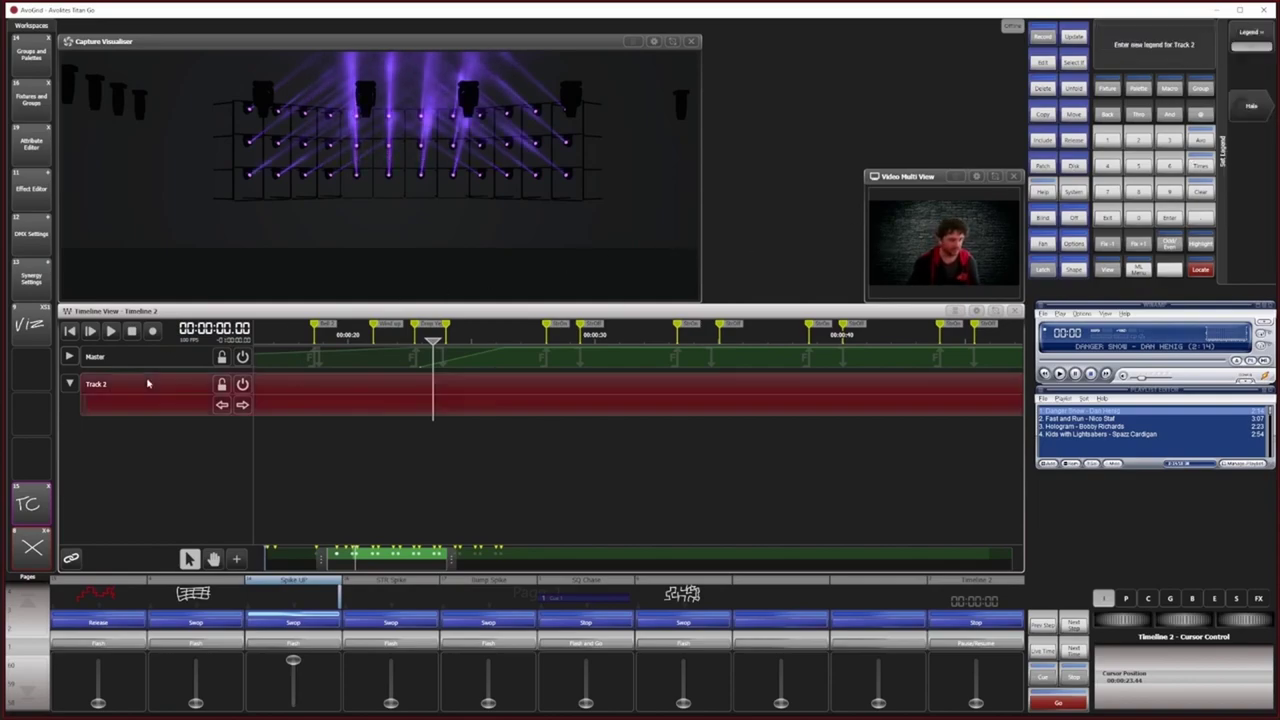
{"action": "type", "text": "Test"}
{"action": "key", "text": "Return"}
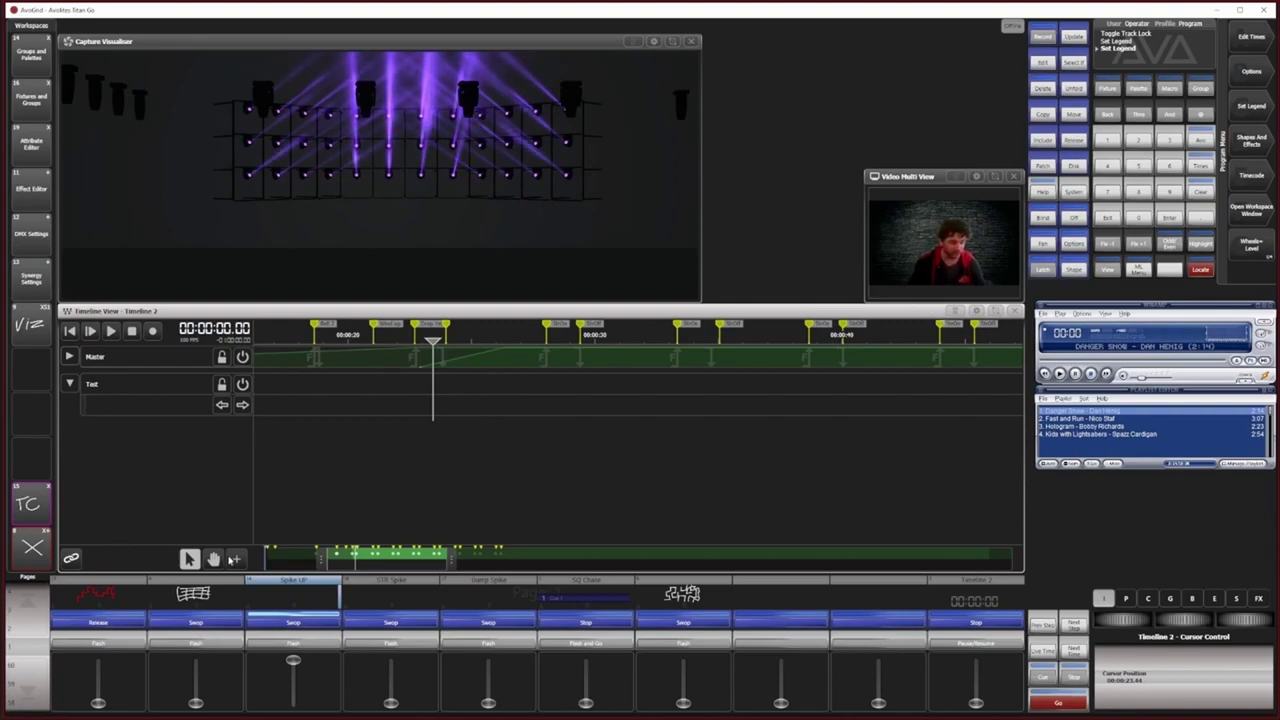
Step: Add a new playback to the Test track at the marker at about 24 seconds
{"action": "left_click", "coordinate": [236, 558]}
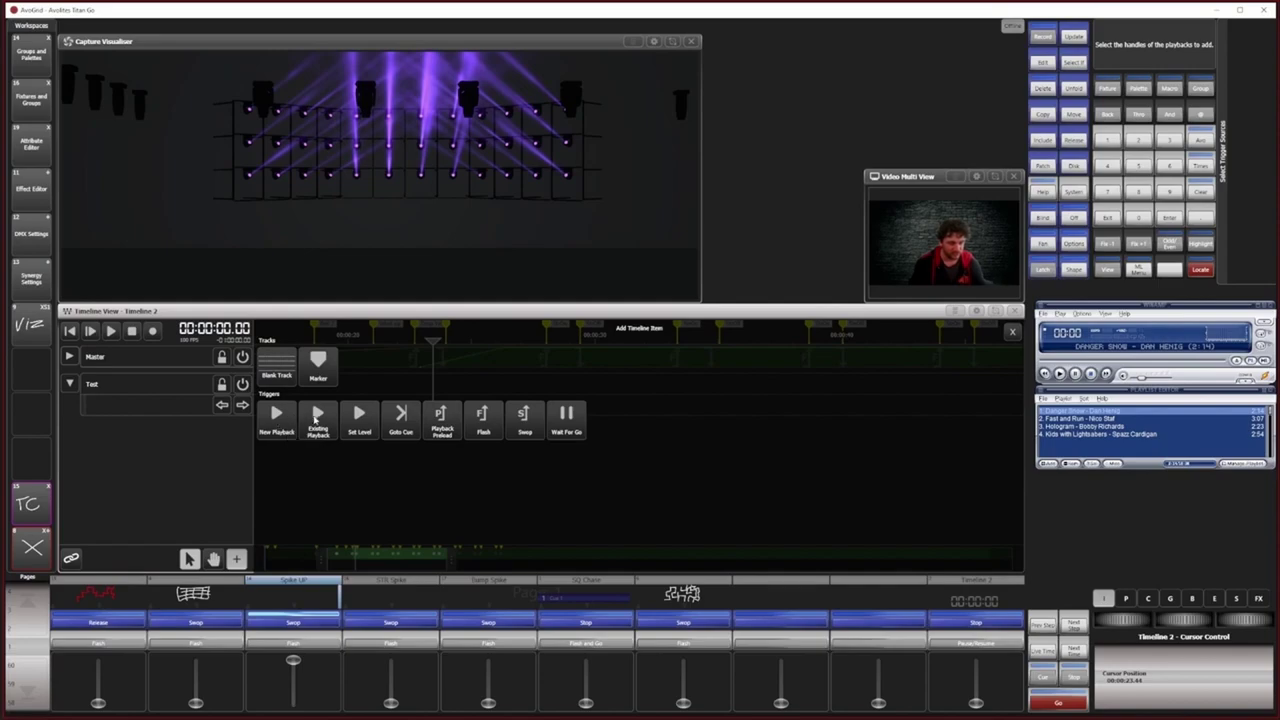
{"action": "left_click", "coordinate": [277, 418]}
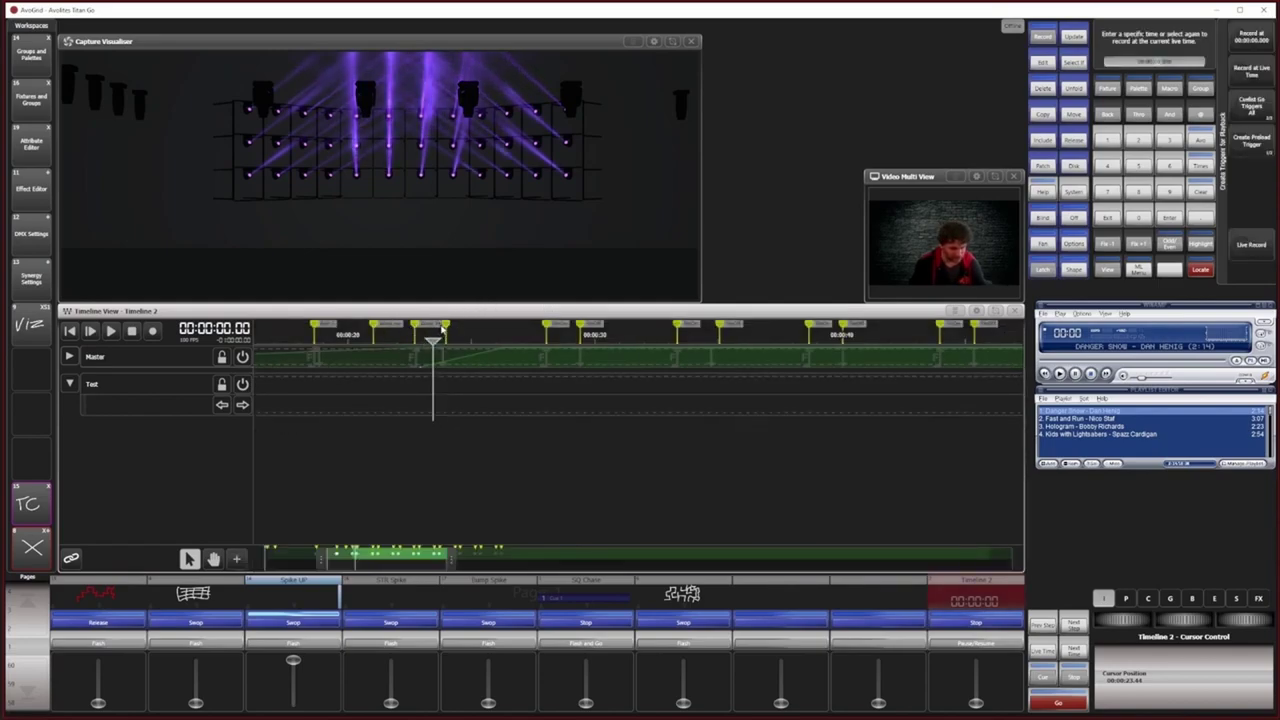
{"action": "left_click", "coordinate": [445, 401]}
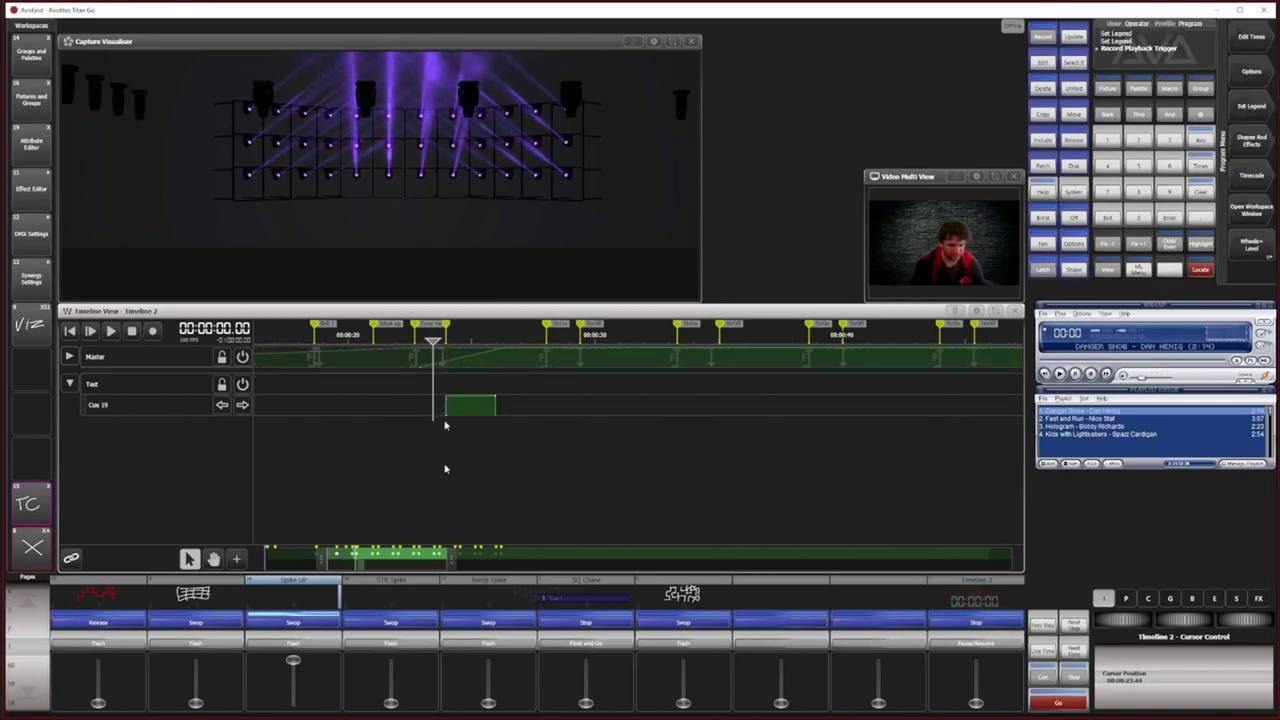
Step: Extend the new playback's end trigger on the Test track to about 1:39 and set its start trigger's fade to 1.62 seconds
{"action": "left_click", "coordinate": [489, 403]}
{"action": "mouse_move", "coordinate": [1130, 624]}
{"action": "left_mouse_down"}
{"action": "mouse_move", "coordinate": [1235, 624]}
{"action": "mouse_move", "coordinate": [1097, 620]}
{"action": "mouse_move", "coordinate": [1122, 620]}
{"action": "left_mouse_up"}
{"action": "left_click_drag", "start_coordinate": [588, 565], "coordinate": [394, 556]}
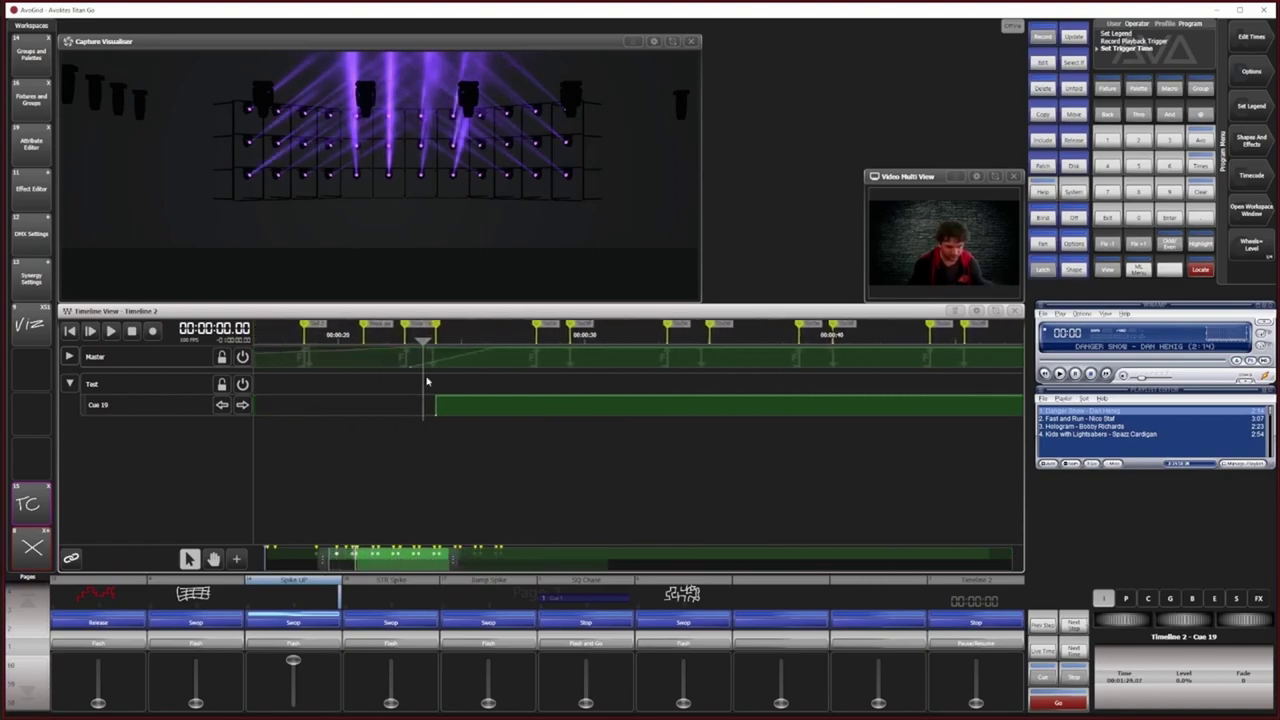
{"action": "mouse_move", "coordinate": [1241, 624]}
{"action": "left_mouse_down"}
{"action": "mouse_move", "coordinate": [1266, 622]}
{"action": "mouse_move", "coordinate": [1256, 619]}
{"action": "left_mouse_up"}
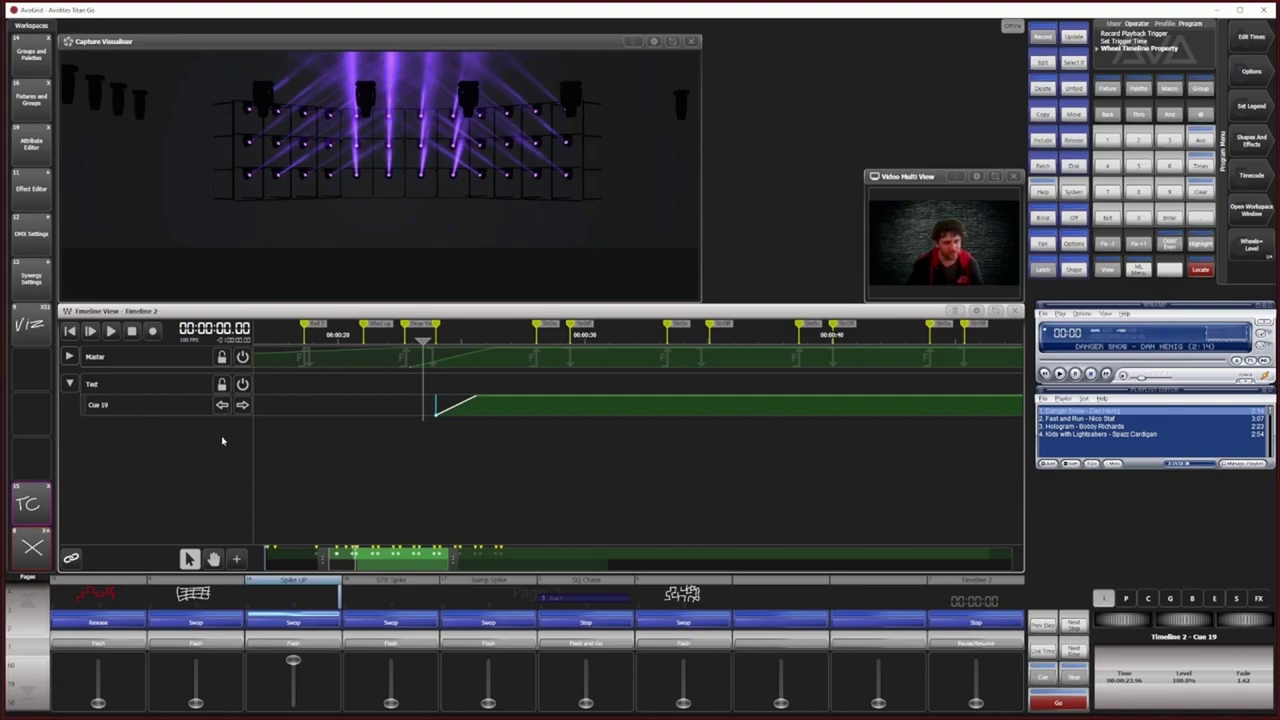
Step: Set the legend of Cue 19 on the Test track to Spike Move
{"action": "left_click", "coordinate": [1260, 105]}
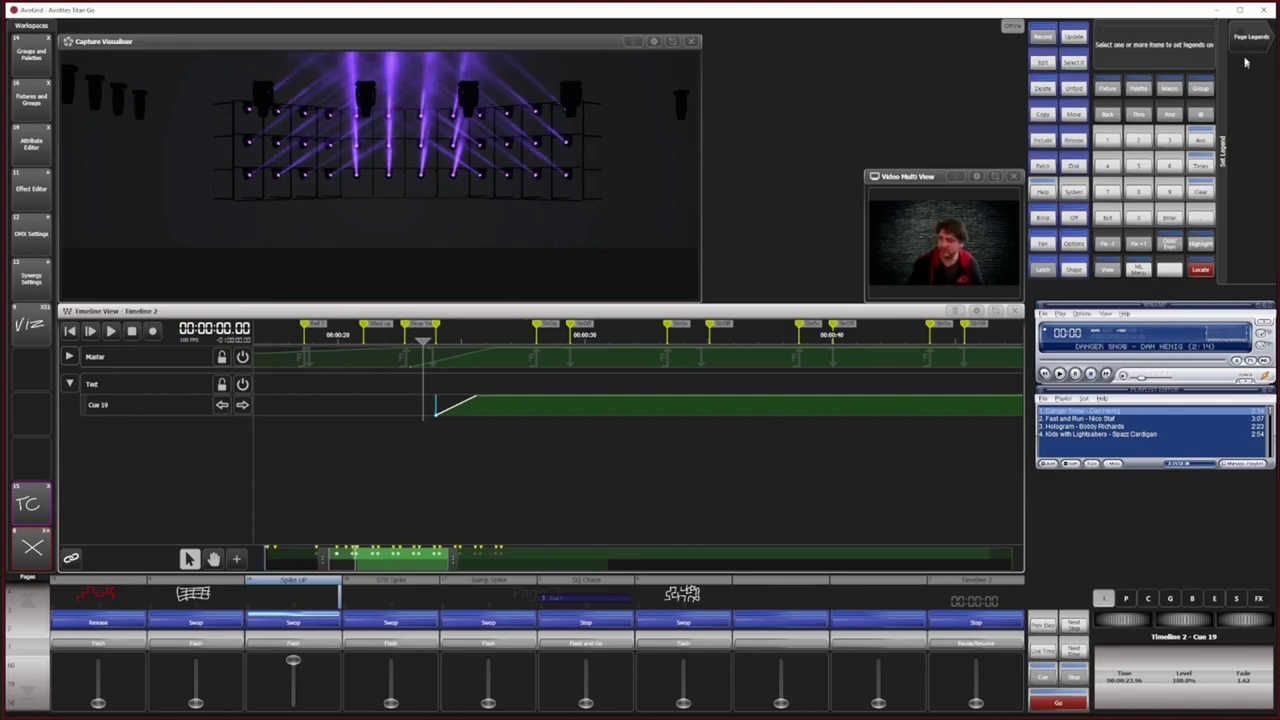
{"action": "left_click", "coordinate": [126, 413]}
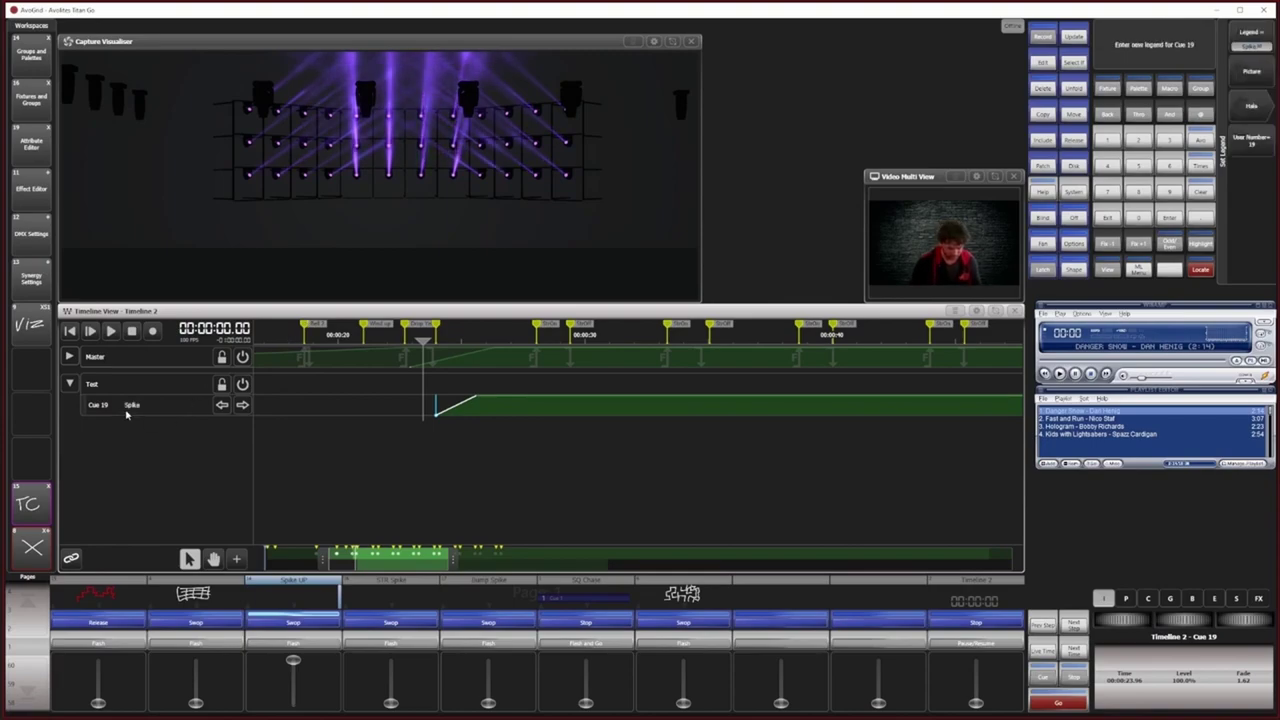
{"action": "key", "text": "Return"}
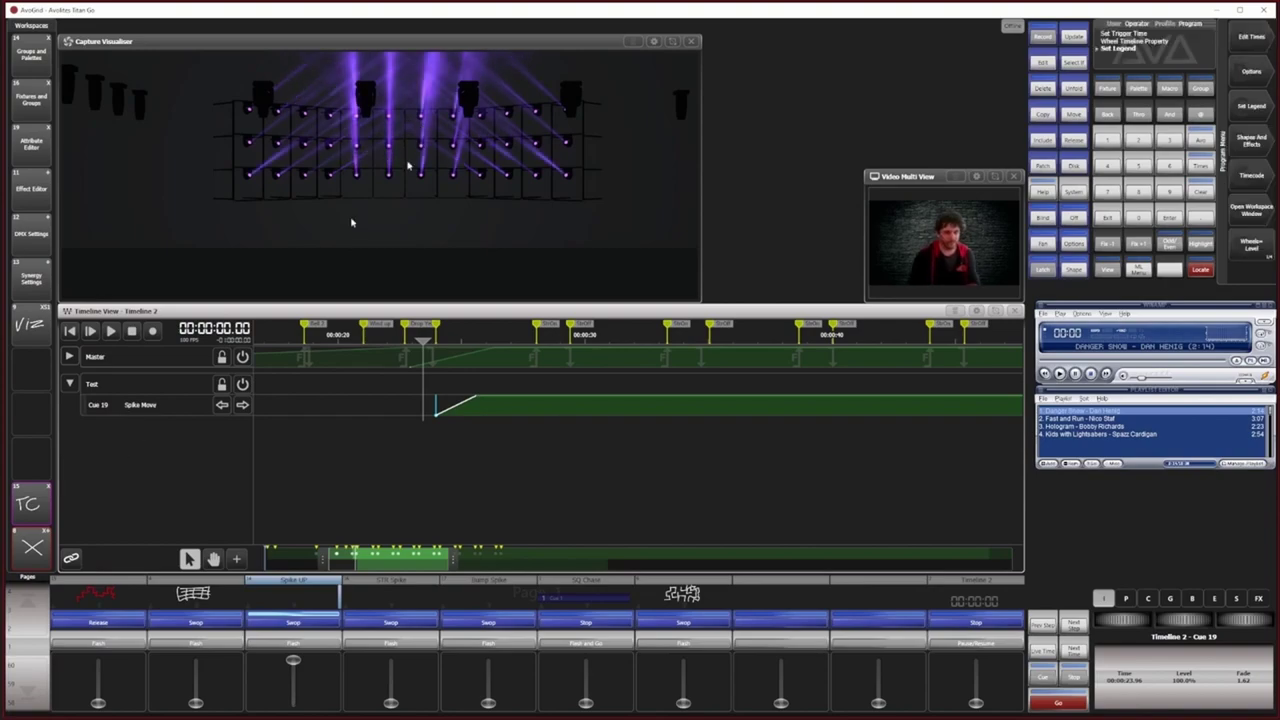
Step: Select the SPIKIe fixture group and apply palette 34 from the shapes and effects palettes
{"action": "left_click", "coordinate": [31, 55]}
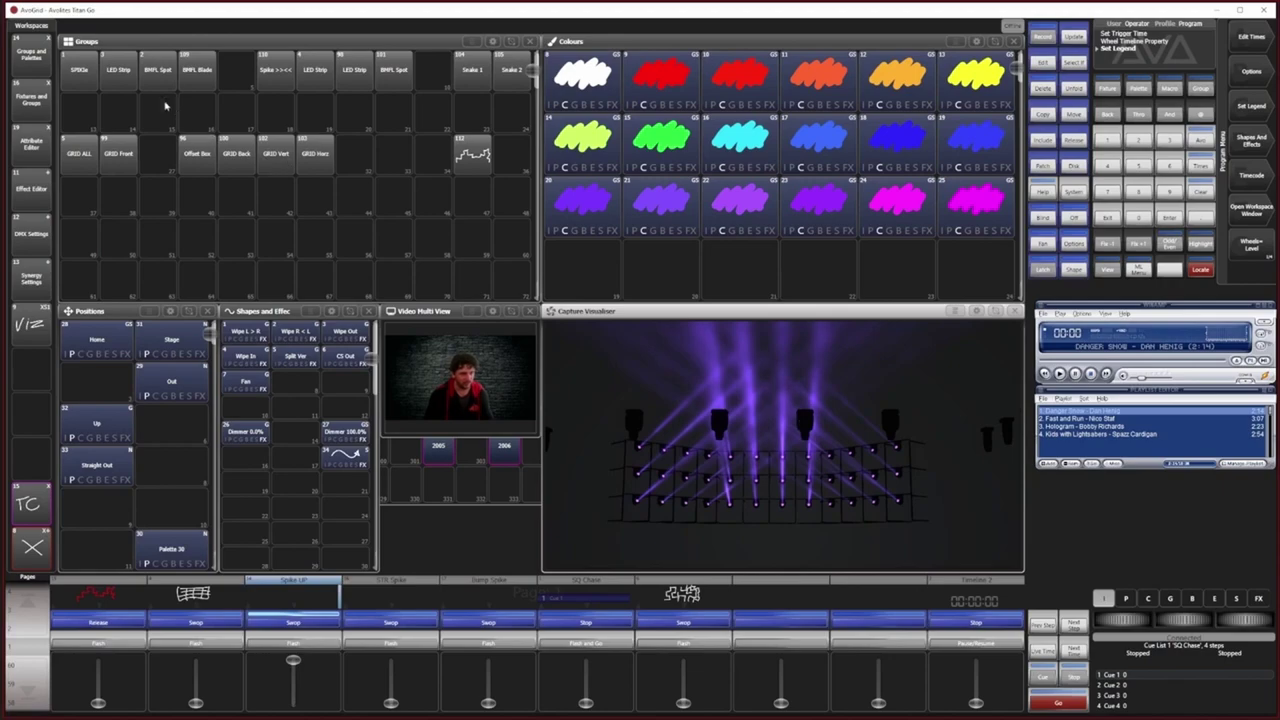
{"action": "left_click", "coordinate": [80, 69]}
{"action": "left_click", "coordinate": [346, 456]}
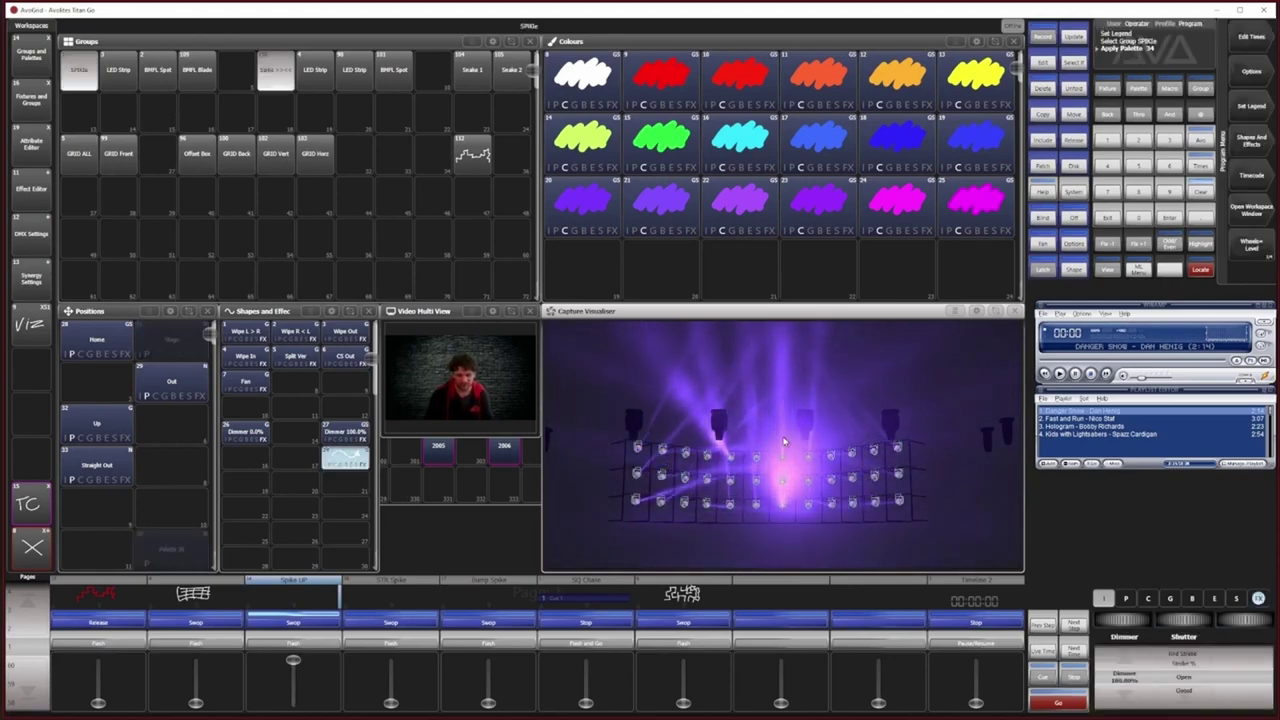
Step: Record the programmed movement into the Spike Move playback on the timeline by merging, and clear the programmer
{"action": "left_click", "coordinate": [30, 503]}
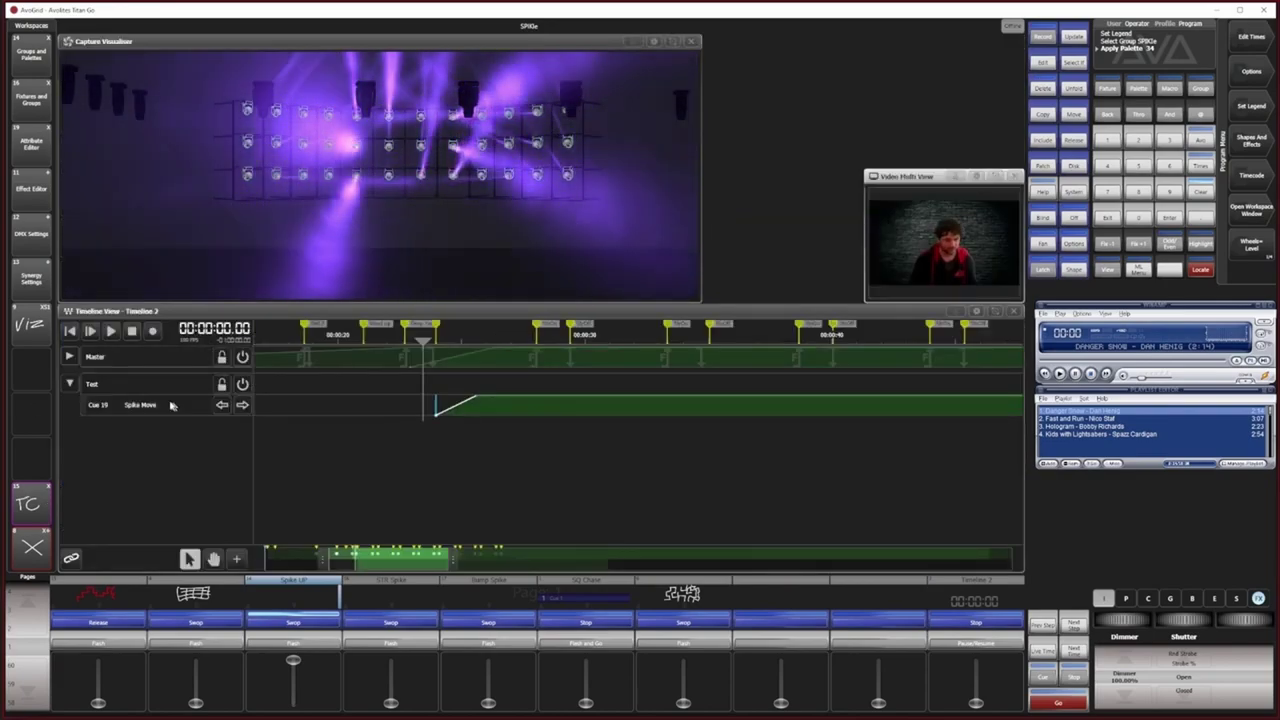
{"action": "left_click", "coordinate": [1044, 37]}
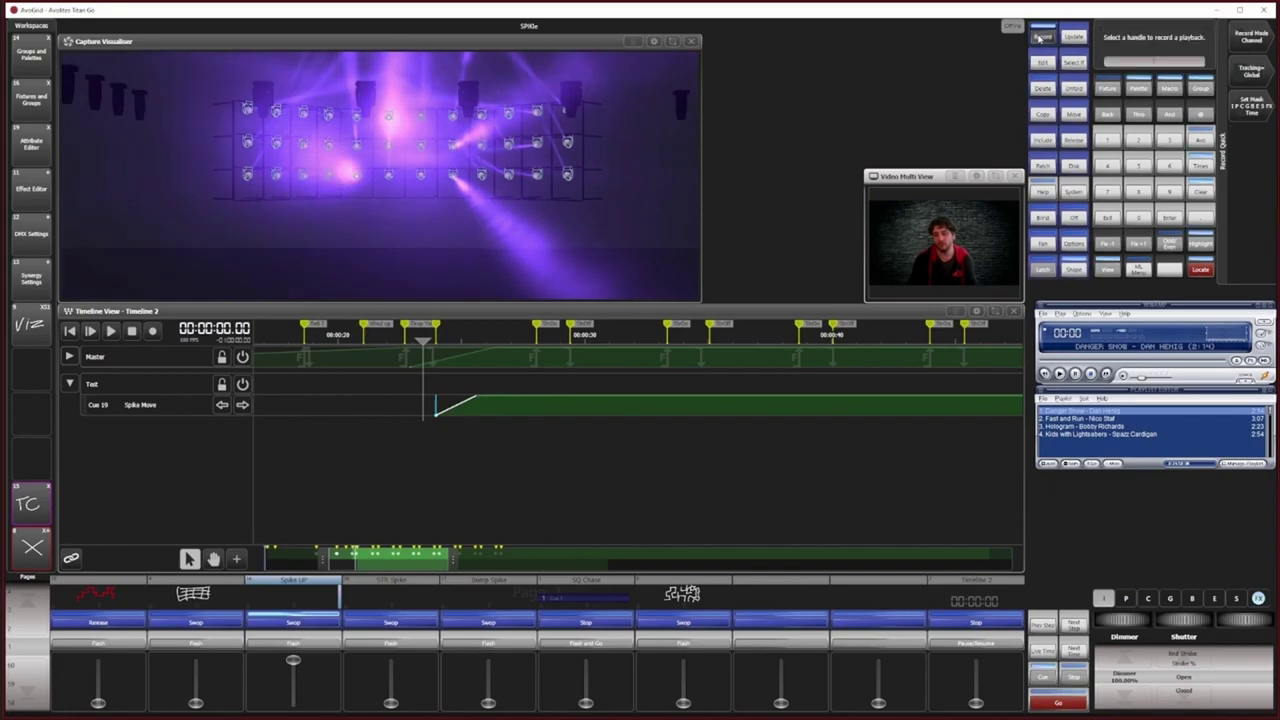
{"action": "left_click", "coordinate": [1250, 76]}
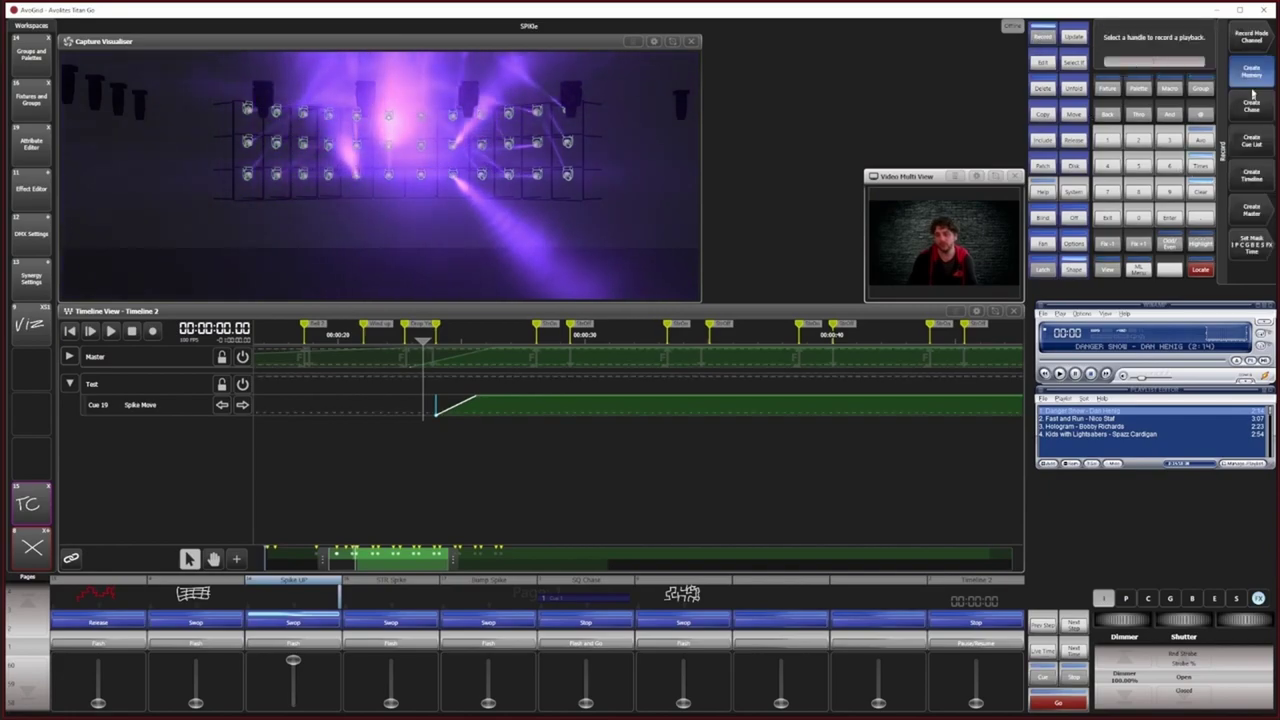
{"action": "left_click", "coordinate": [147, 411]}
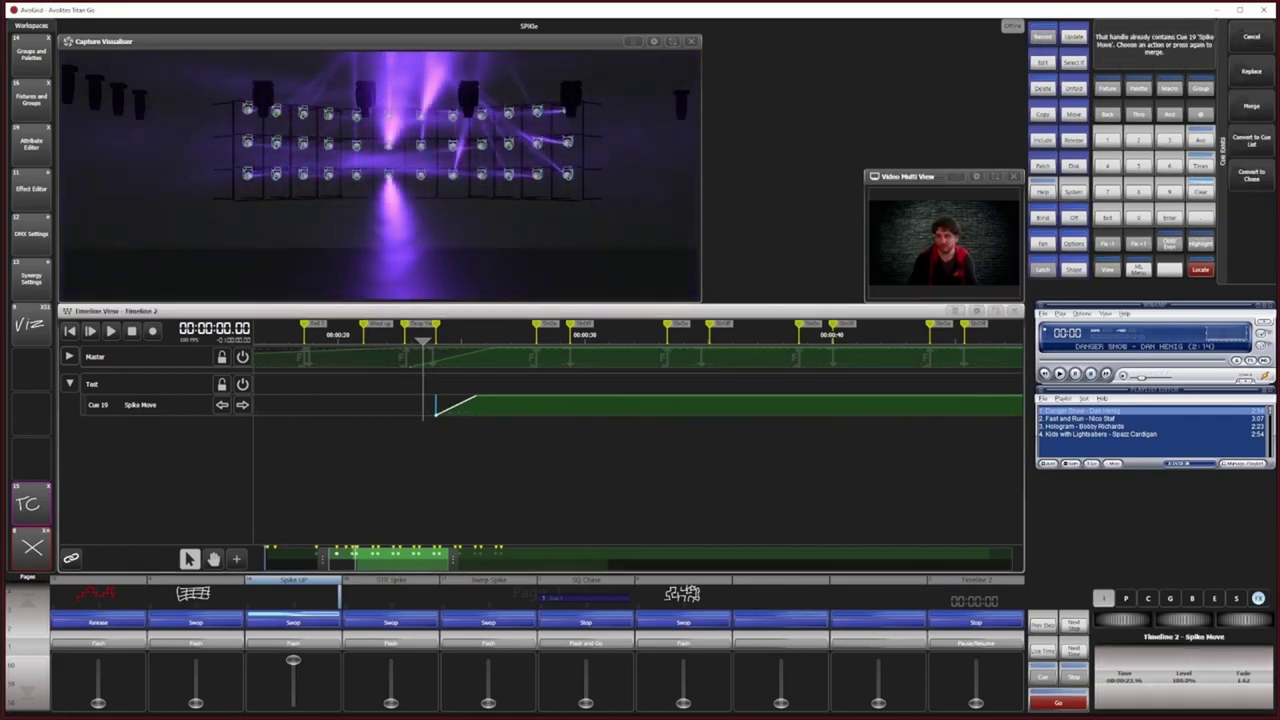
{"action": "left_click", "coordinate": [1251, 105]}
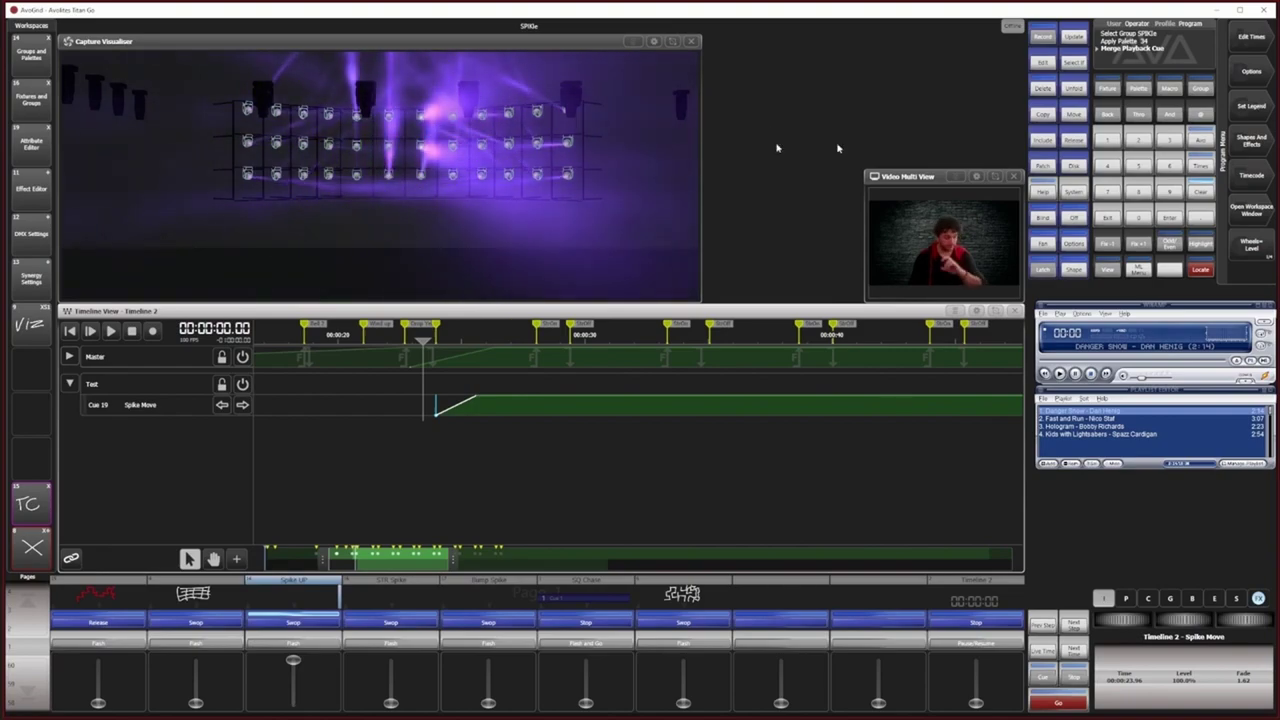
{"action": "left_click", "coordinate": [1201, 192]}
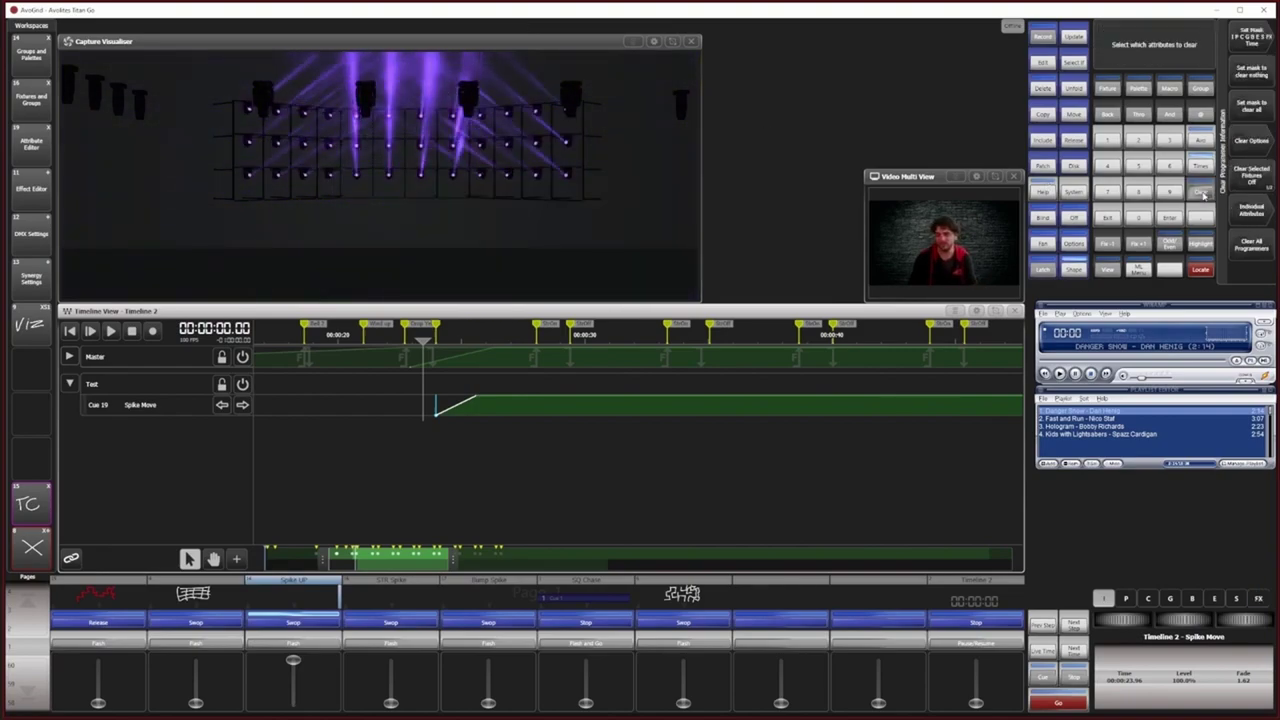
Step: Play Timeline 2 from about 17 seconds to preview the Spike Move playback, and stop it
{"action": "left_click", "coordinate": [338, 335]}
{"action": "left_click", "coordinate": [281, 345]}
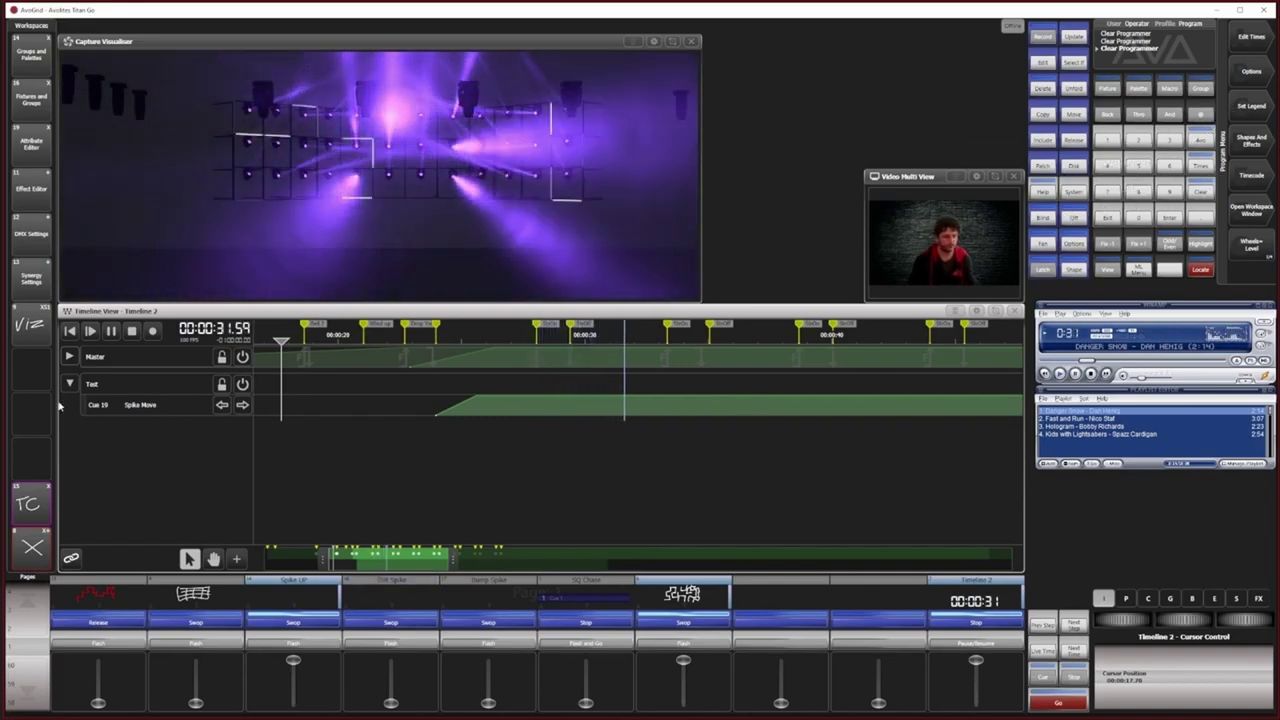
{"action": "left_click", "coordinate": [131, 331]}
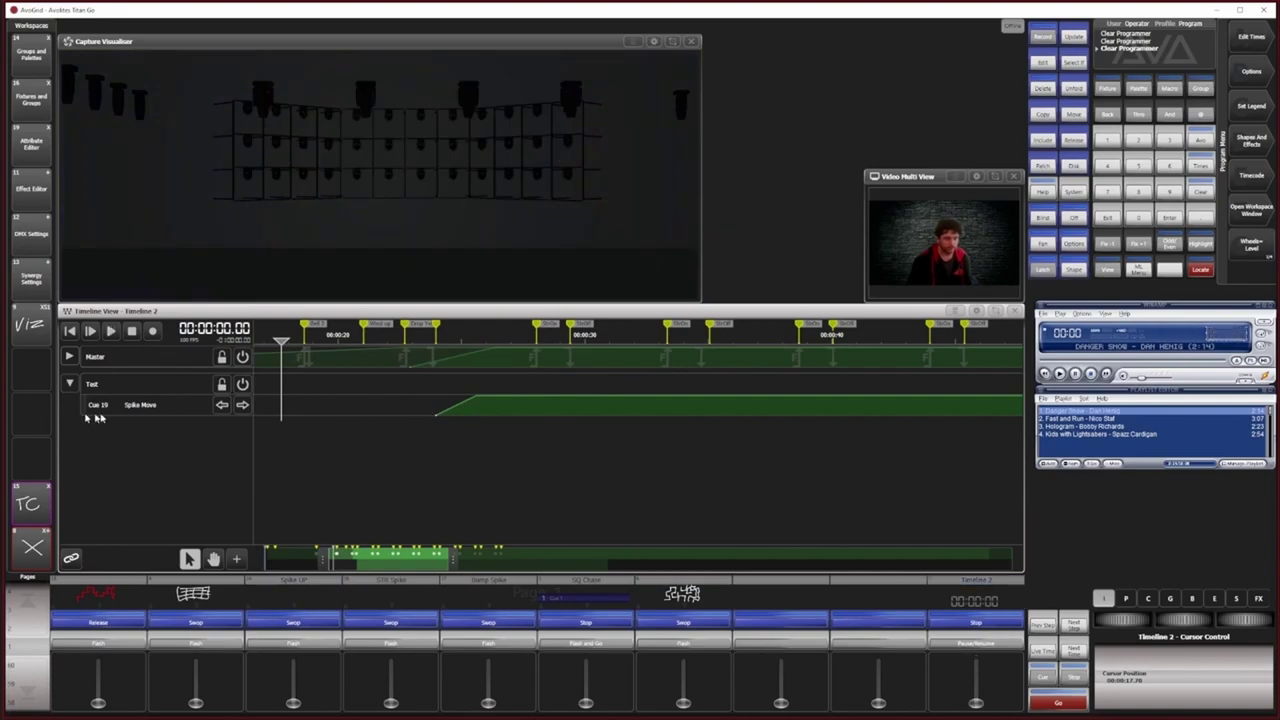
Step: Change the Cue Fade Mode in the fader options of the Spike Move playback and close its playback view
{"action": "left_click", "coordinate": [118, 408]}
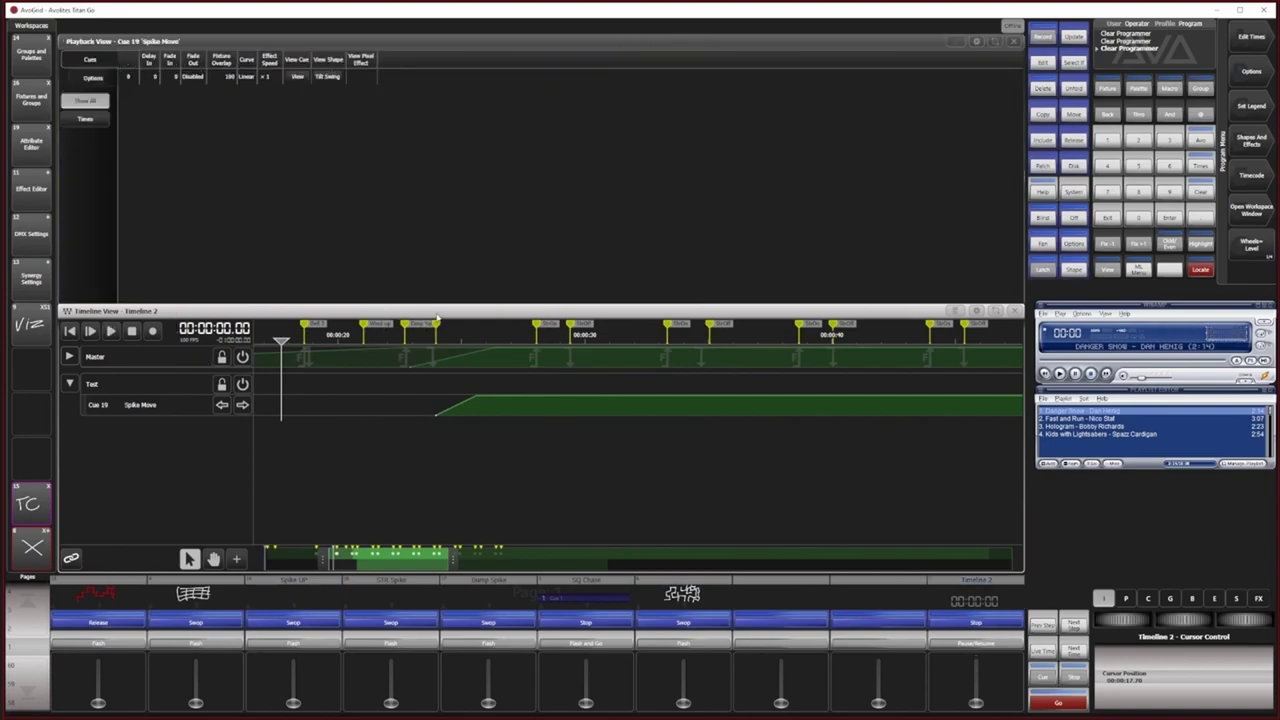
{"action": "left_click", "coordinate": [90, 79]}
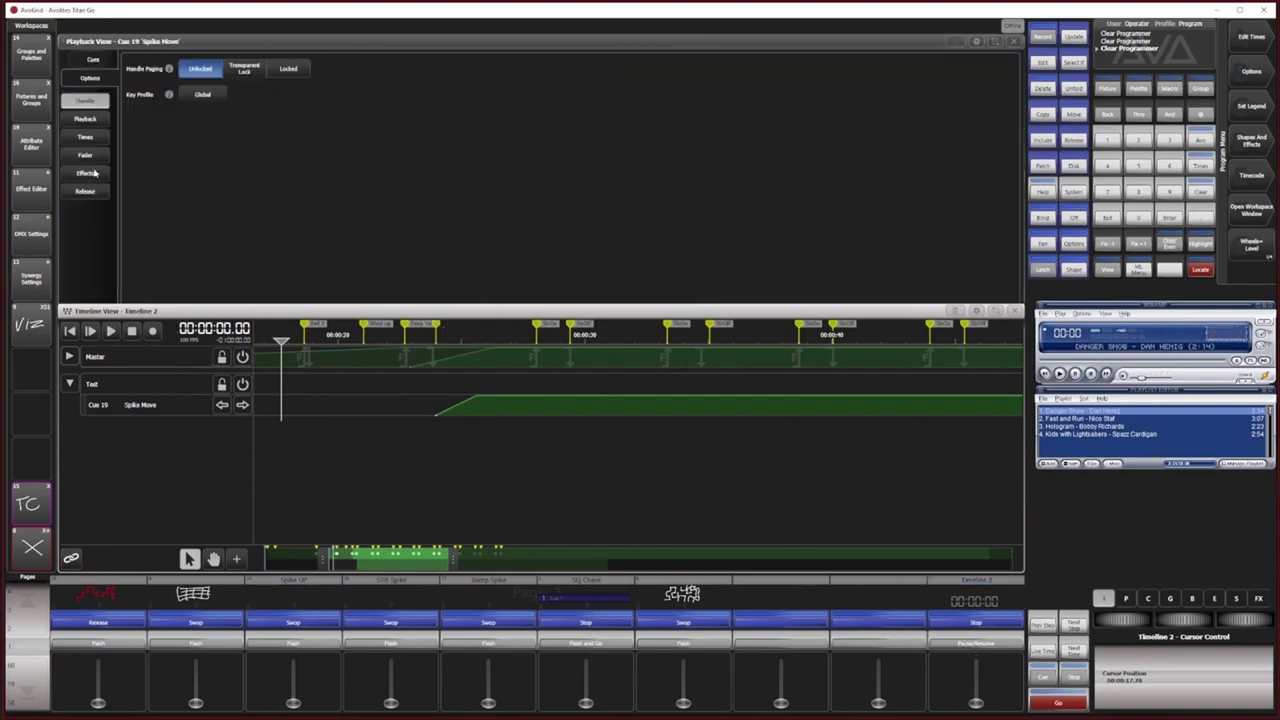
{"action": "left_click", "coordinate": [86, 155]}
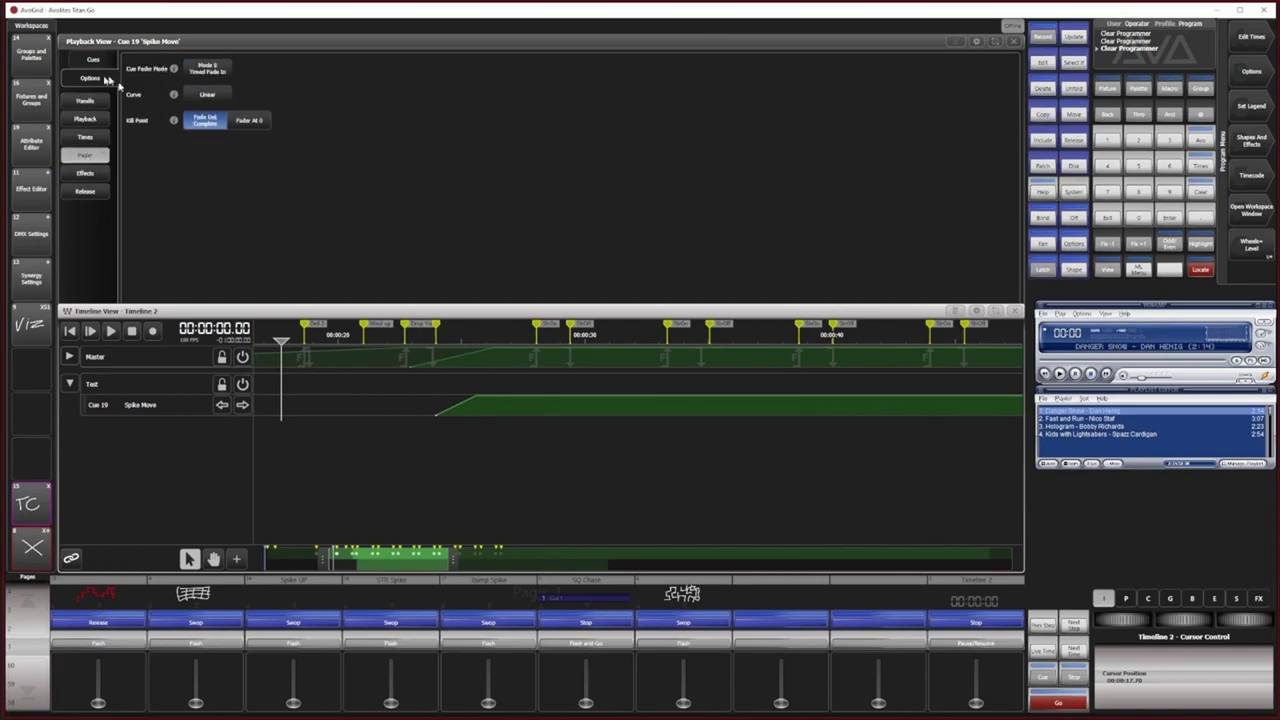
{"action": "left_click", "coordinate": [215, 67]}
{"action": "left_click", "coordinate": [354, 79]}
{"action": "left_click", "coordinate": [1013, 42]}
Step: Lengthen the fade of Spike Move's start trigger to just under 3 seconds and preview the timeline from about 20 seconds
{"action": "left_click", "coordinate": [438, 412]}
{"action": "scroll", "coordinate": [1248, 619], "scroll_direction": "up", "scroll_amount": 5}
{"action": "scroll", "coordinate": [1248, 619], "scroll_direction": "up", "scroll_amount": 4}
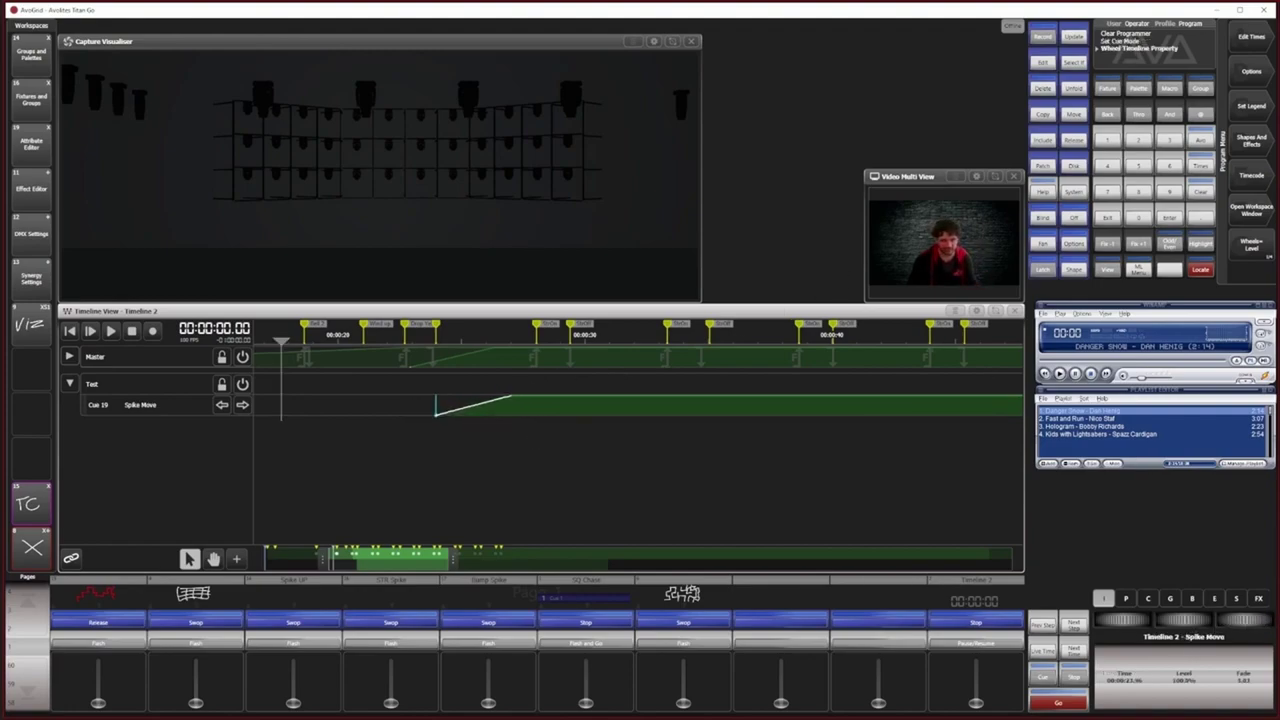
{"action": "scroll", "coordinate": [1248, 619], "scroll_direction": "down", "scroll_amount": 2}
{"action": "left_click", "coordinate": [110, 331]}
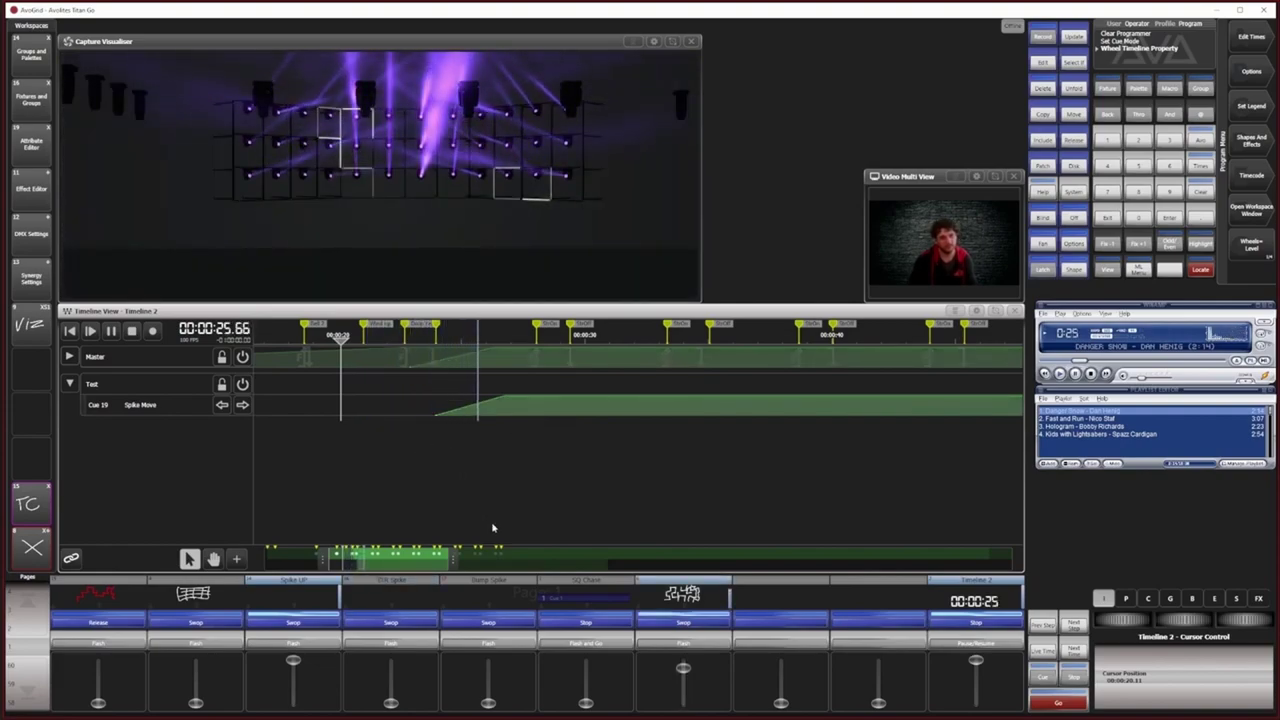
{"action": "left_click", "coordinate": [131, 331]}
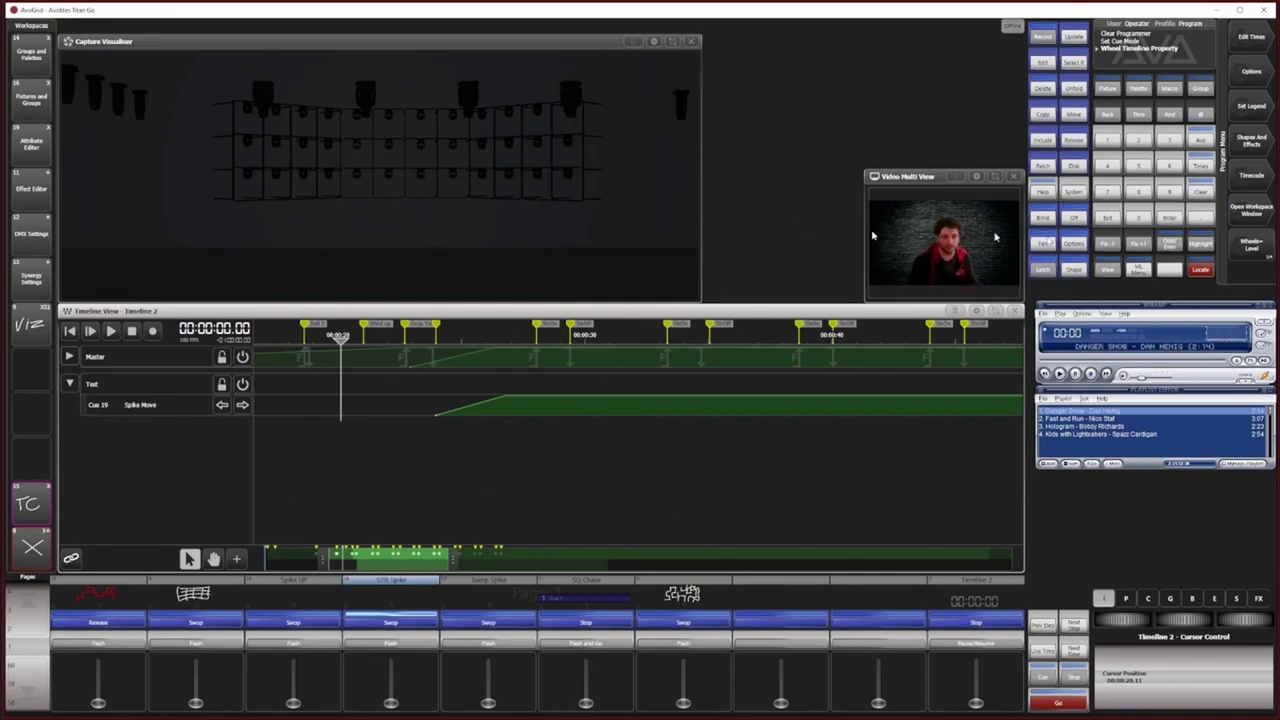
Step: Open the Show Library and filter it to show only playbacks
{"action": "left_click", "coordinate": [1110, 270]}
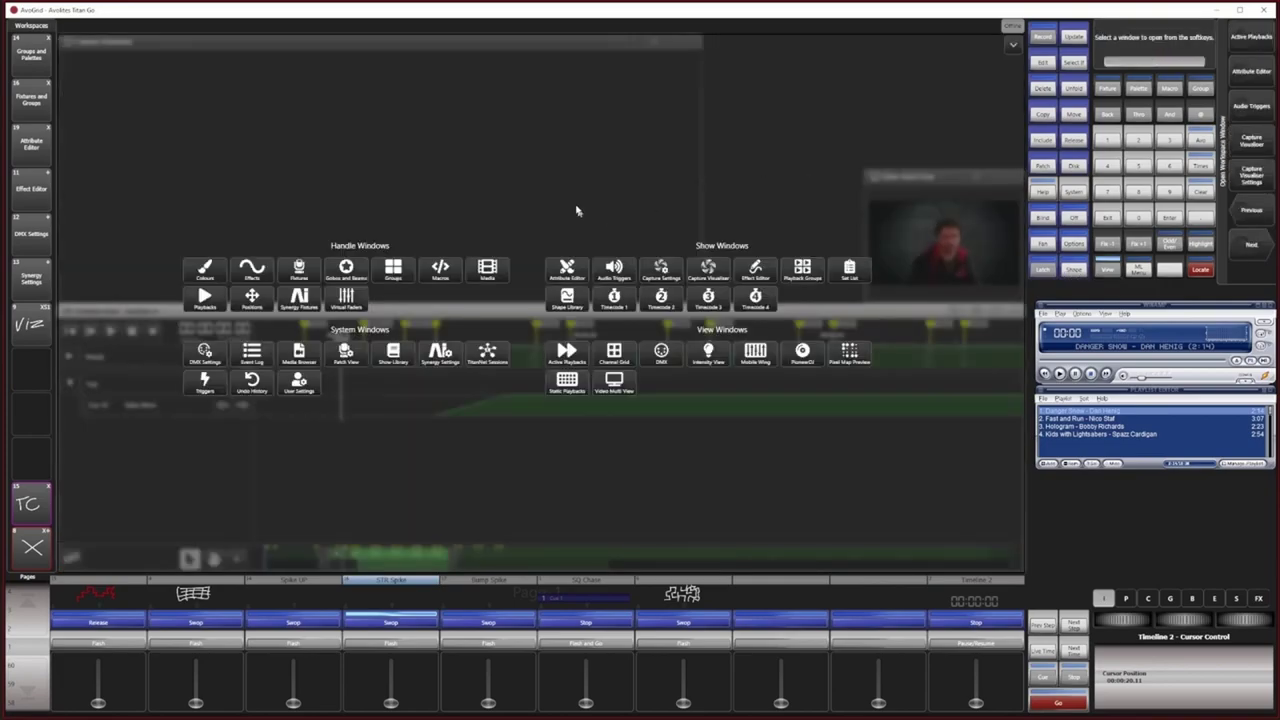
{"action": "left_click", "coordinate": [393, 356]}
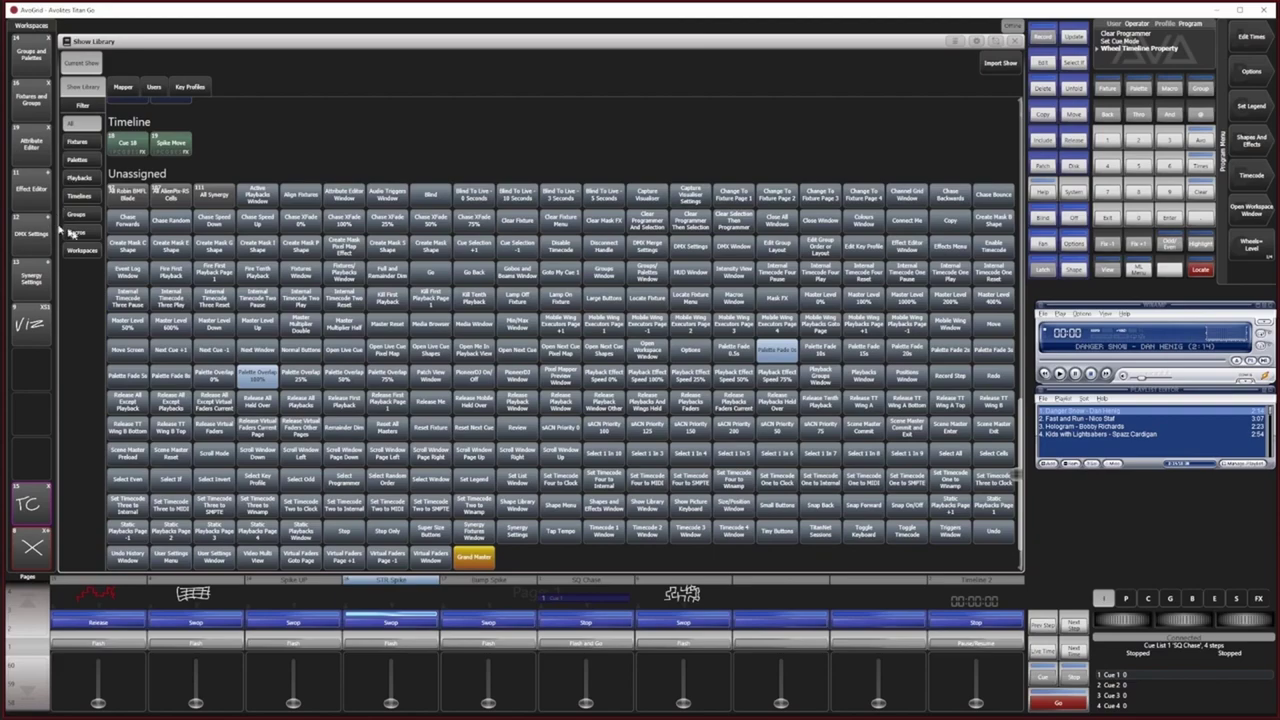
{"action": "left_click", "coordinate": [80, 196]}
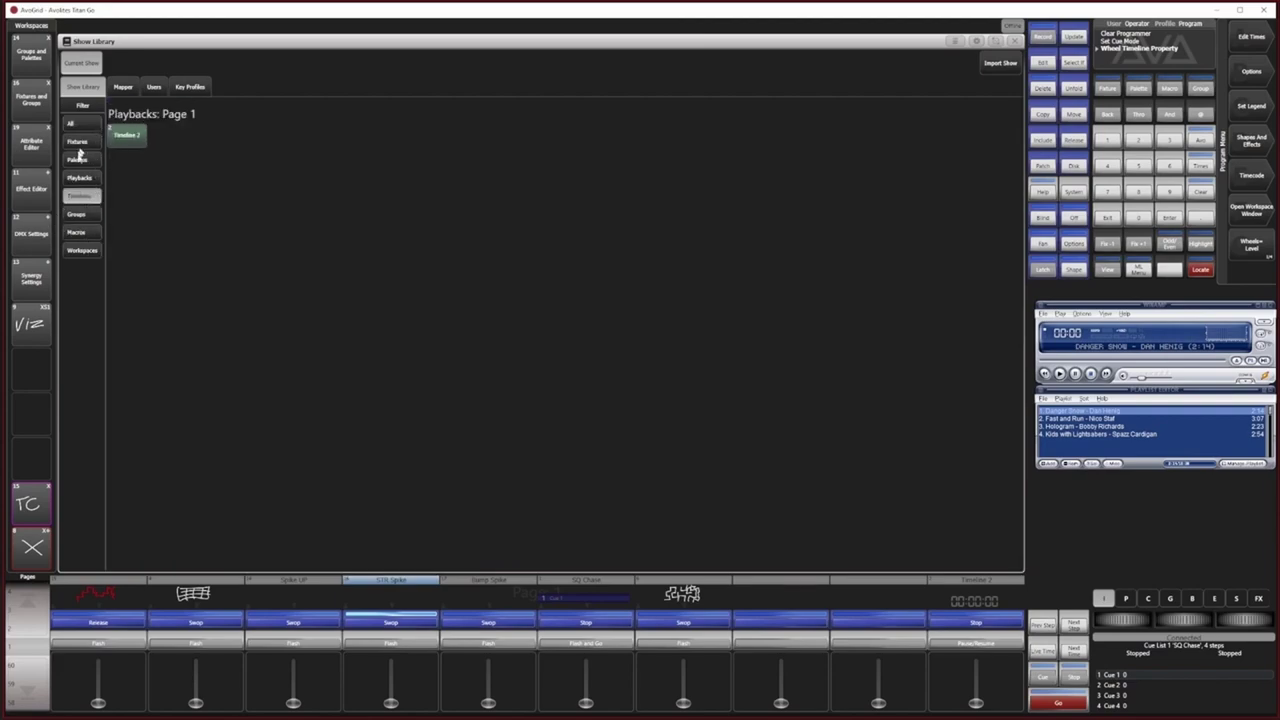
{"action": "left_click", "coordinate": [82, 178]}
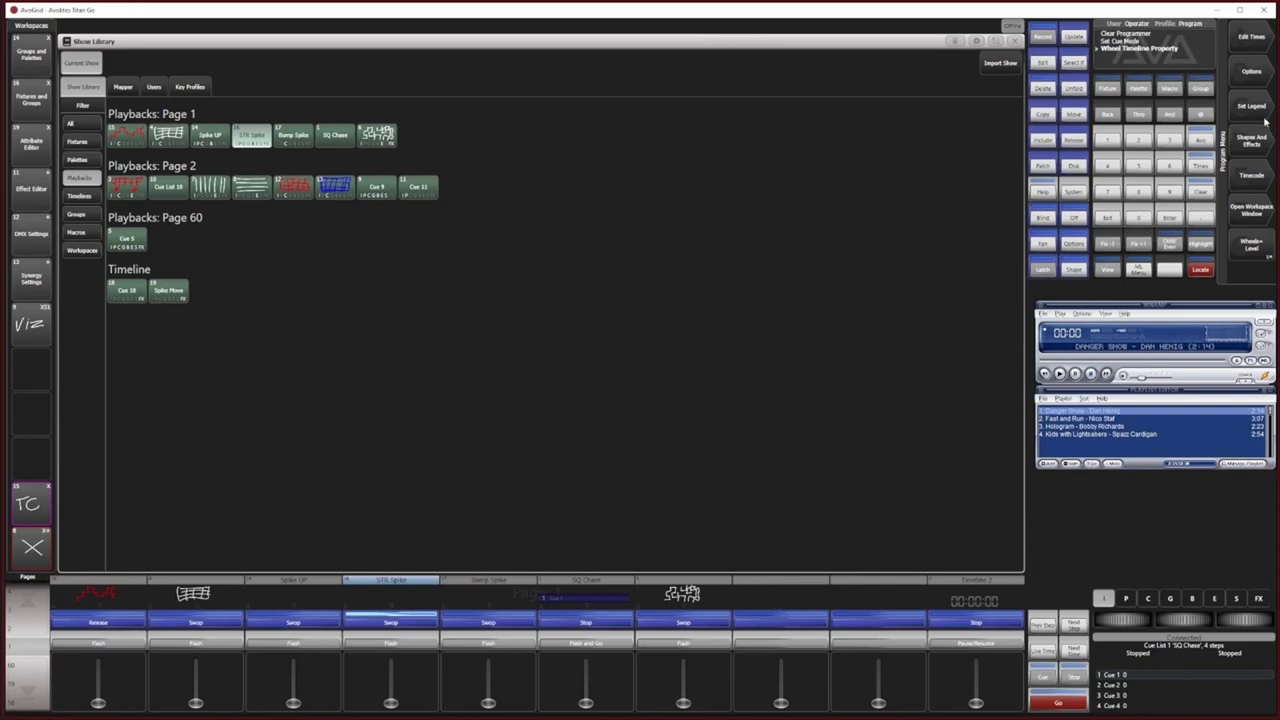
Step: Move the Spike Move playback from the library's Timeline group onto the empty eighth fader handle of page 1
{"action": "left_click", "coordinate": [1073, 114]}
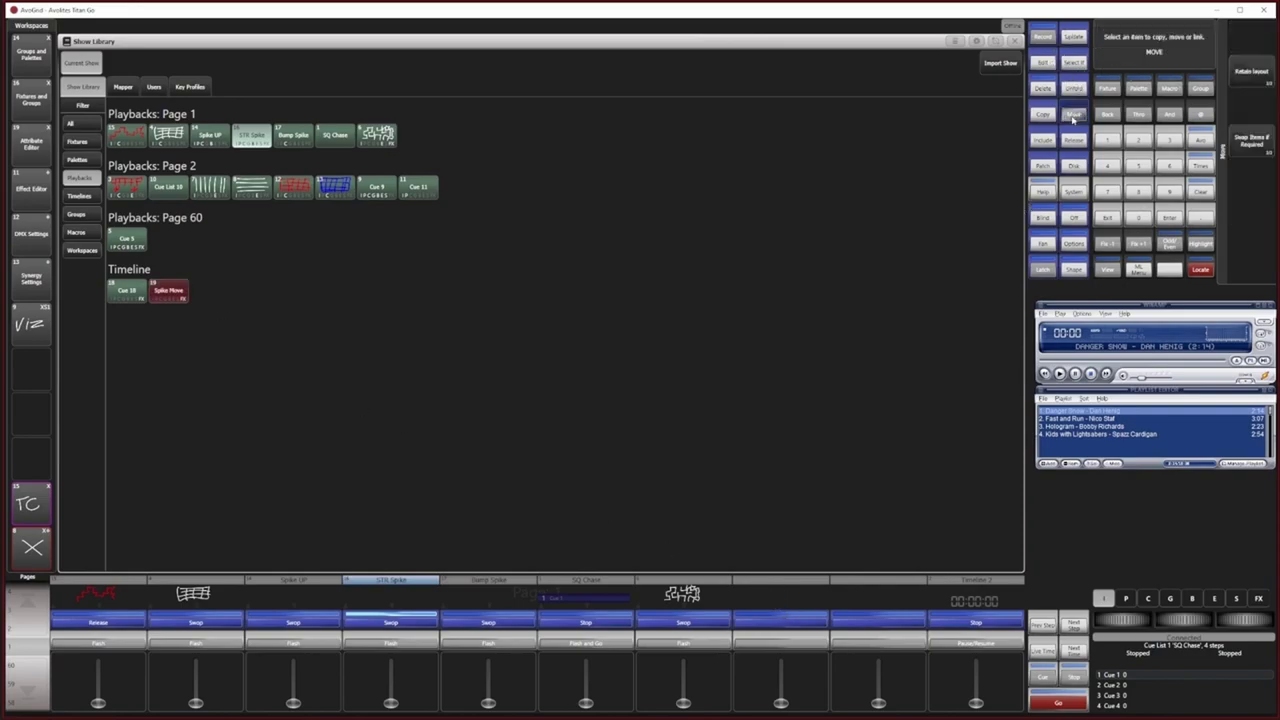
{"action": "left_click", "coordinate": [166, 295]}
{"action": "left_click", "coordinate": [812, 592]}
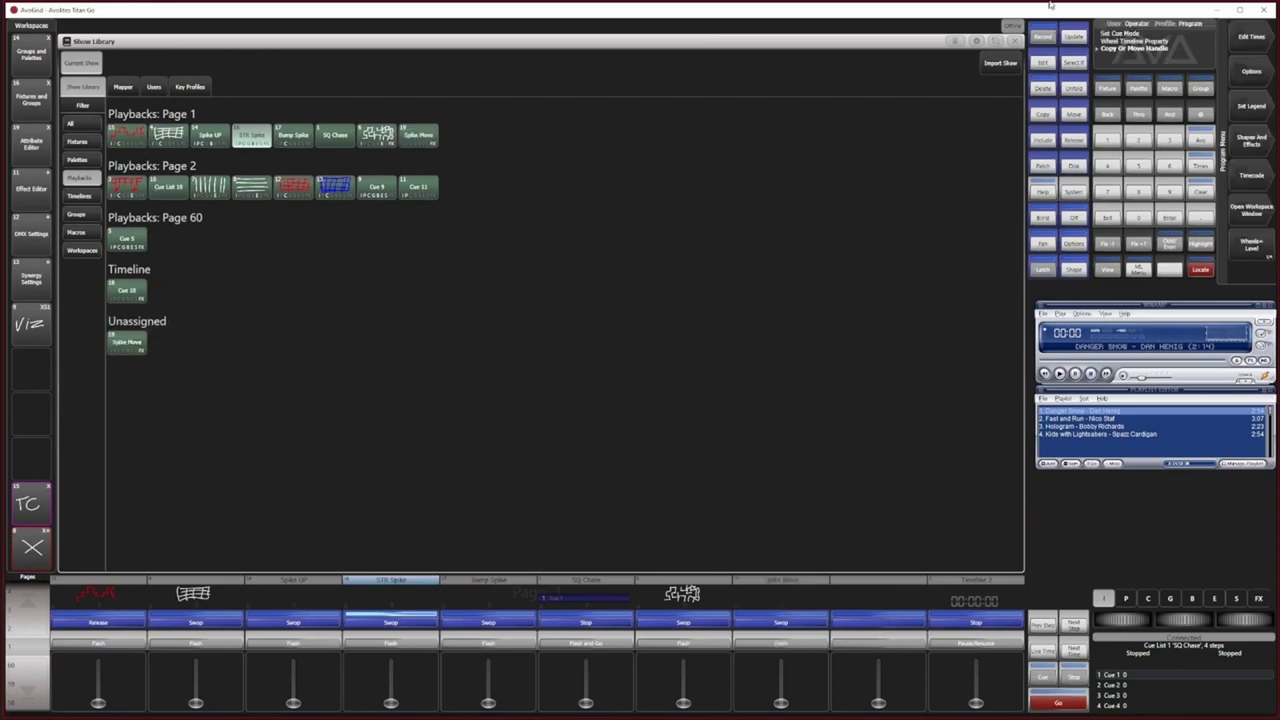
Step: Close the Show Library and play Timeline 2 from just before the Spike Move trigger
{"action": "left_click", "coordinate": [1015, 41]}
{"action": "left_click", "coordinate": [411, 338]}
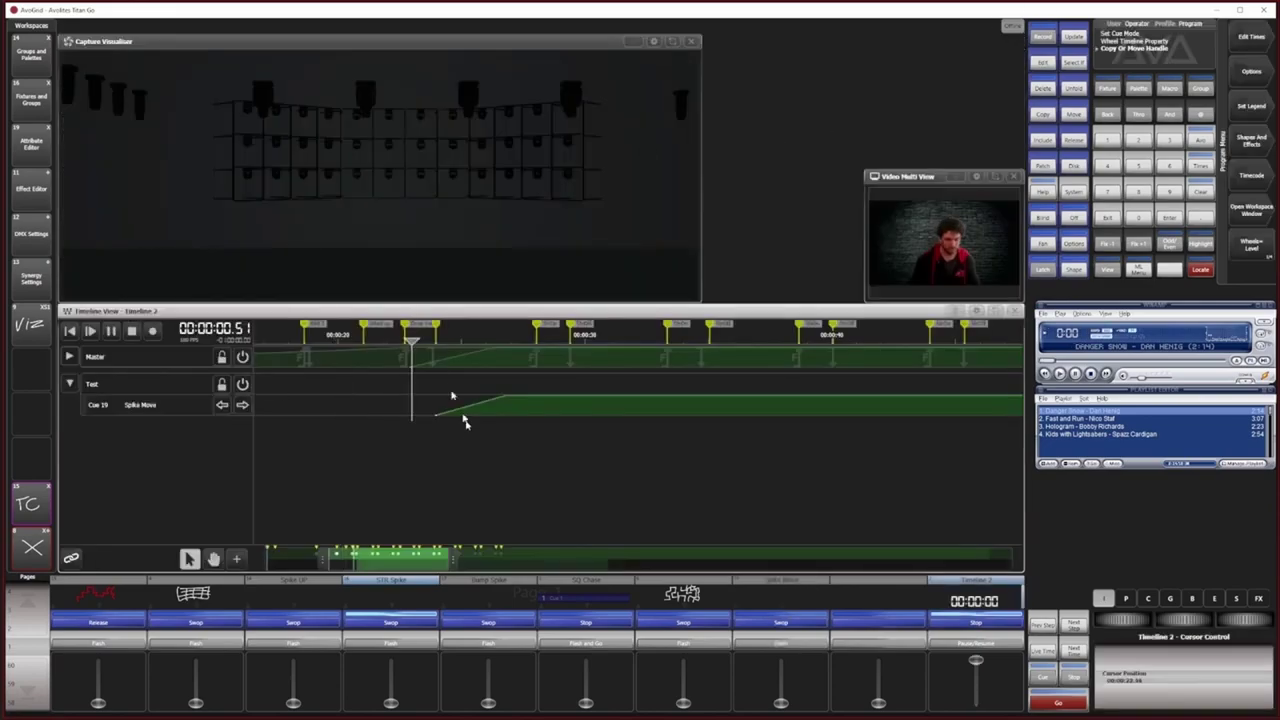
{"action": "left_click", "coordinate": [430, 341]}
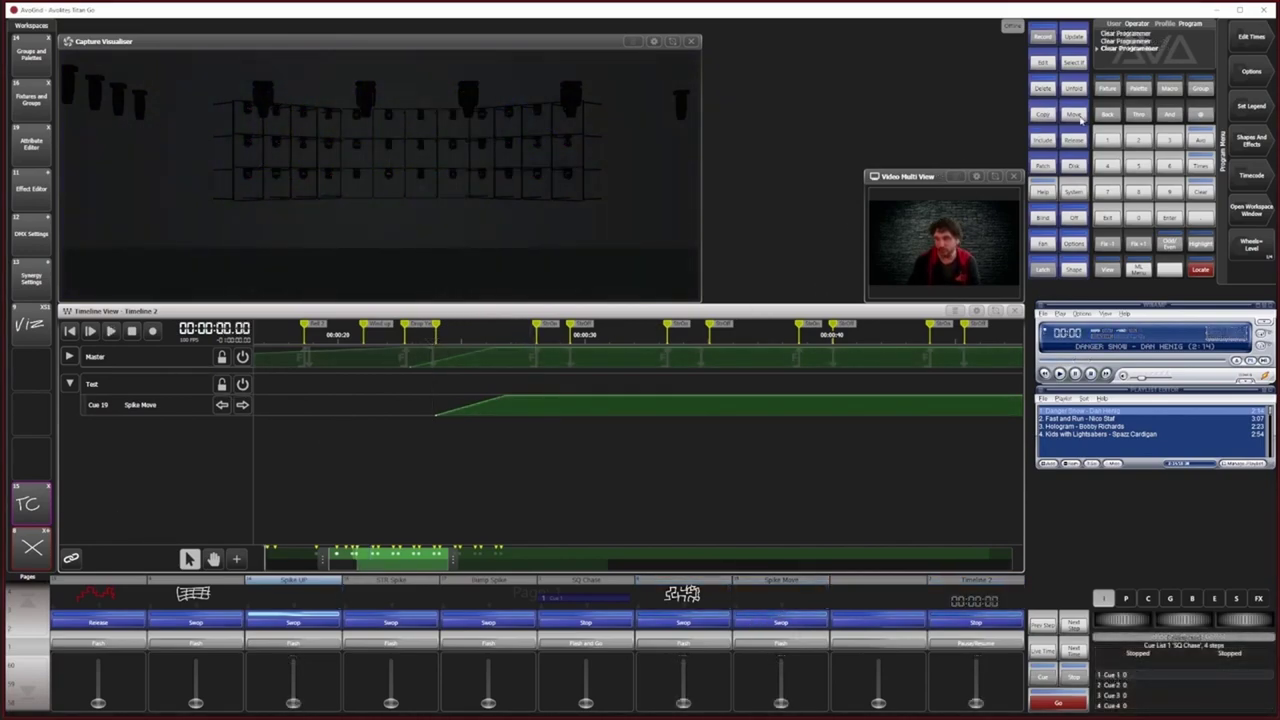
Step: Move the Spike Move triggers from the Test track to the Master track and lock the Master track
{"action": "left_click", "coordinate": [1080, 116]}
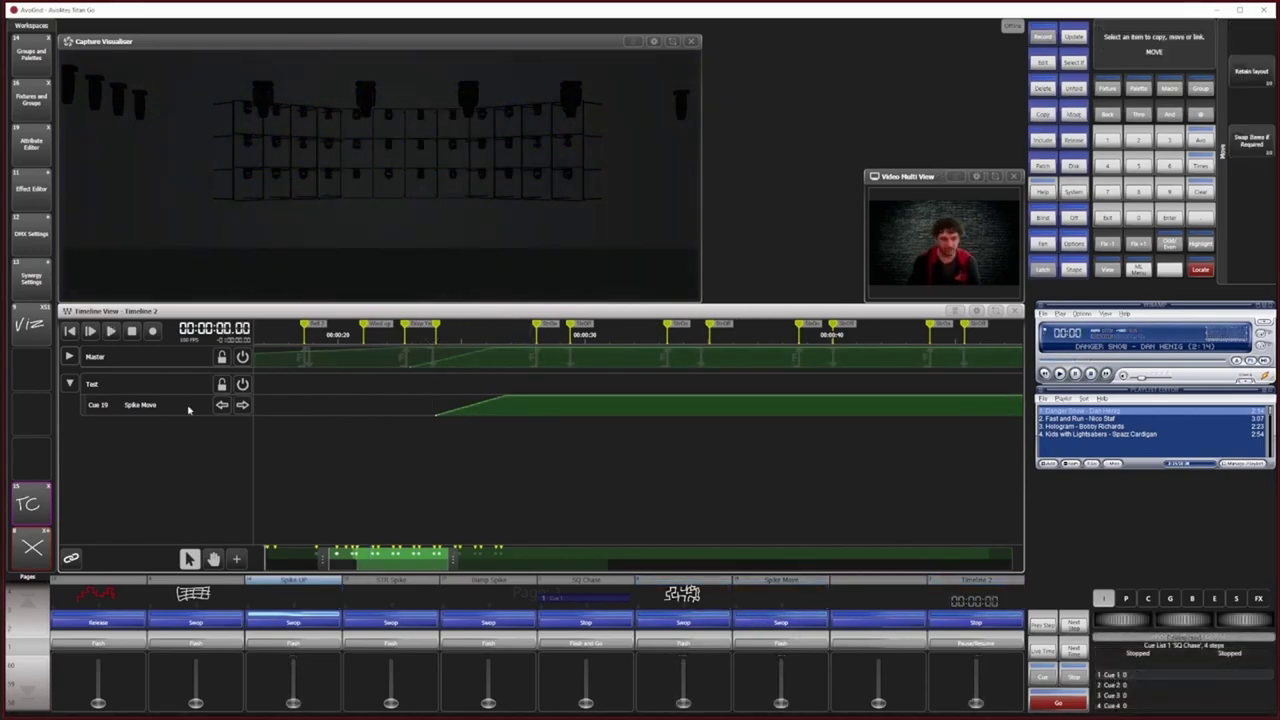
{"action": "left_click", "coordinate": [129, 407]}
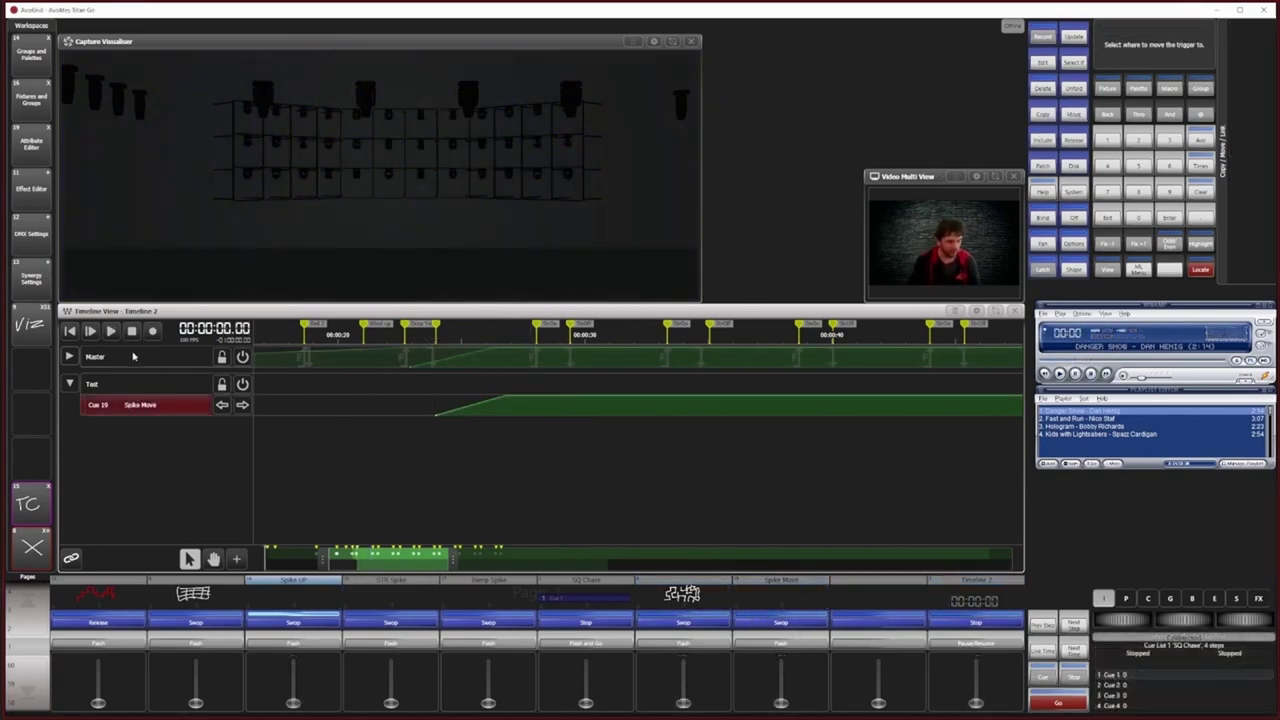
{"action": "left_click", "coordinate": [133, 356]}
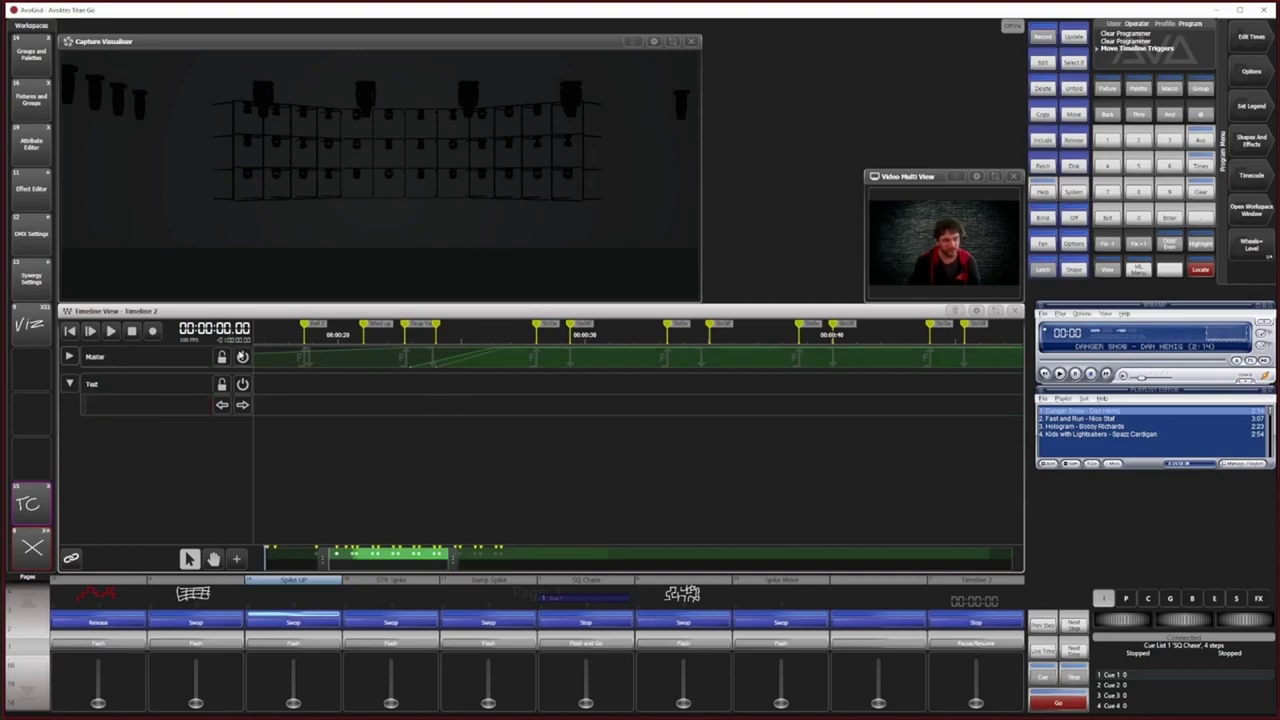
{"action": "left_click", "coordinate": [224, 357]}
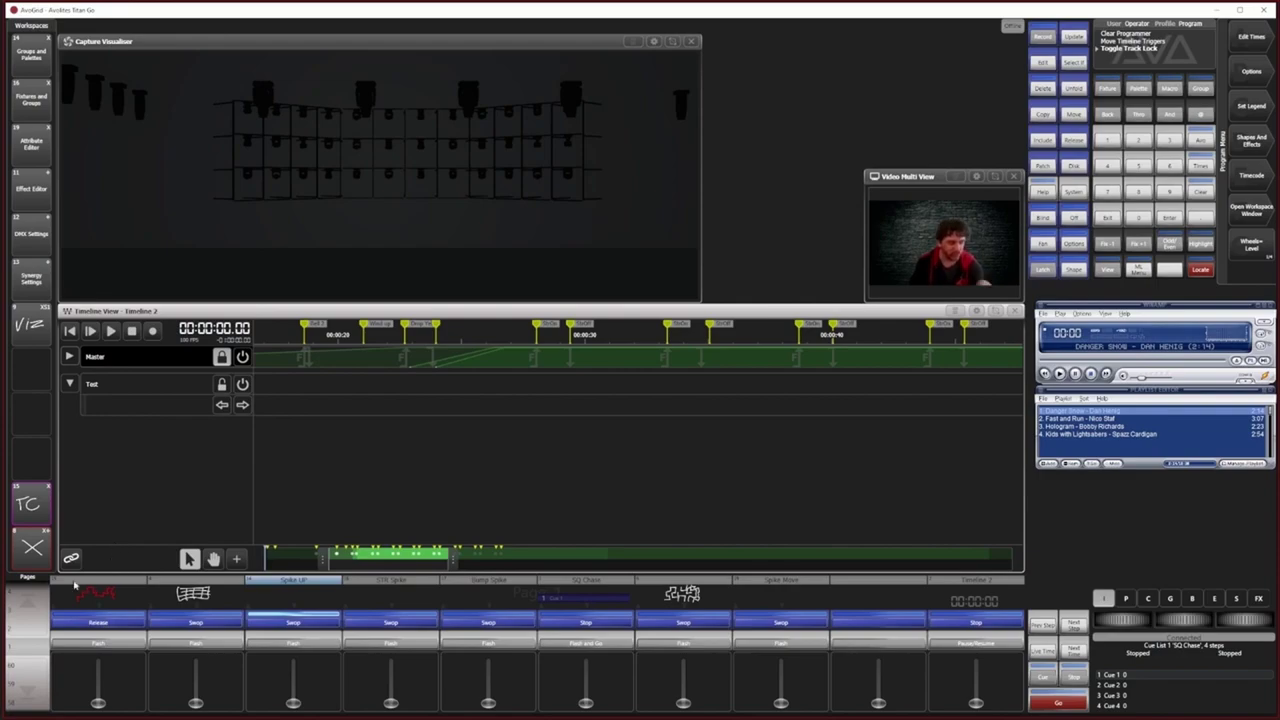
Step: Place the red Cue 12 playback from page 2 on the Test track at the second marker, between 2 and 3 seconds
{"action": "left_click", "coordinate": [30, 604]}
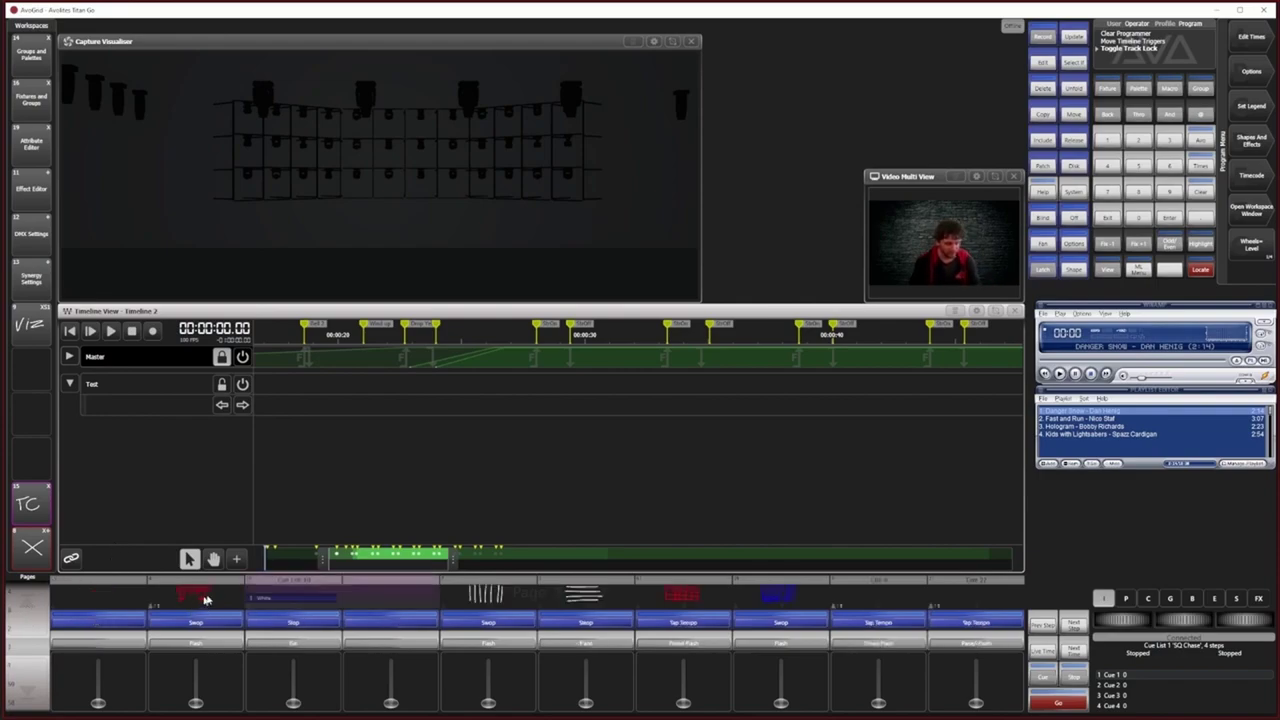
{"action": "mouse_move", "coordinate": [682, 704]}
{"action": "left_mouse_down"}
{"action": "mouse_move", "coordinate": [686, 651]}
{"action": "mouse_move", "coordinate": [691, 689]}
{"action": "left_mouse_up"}
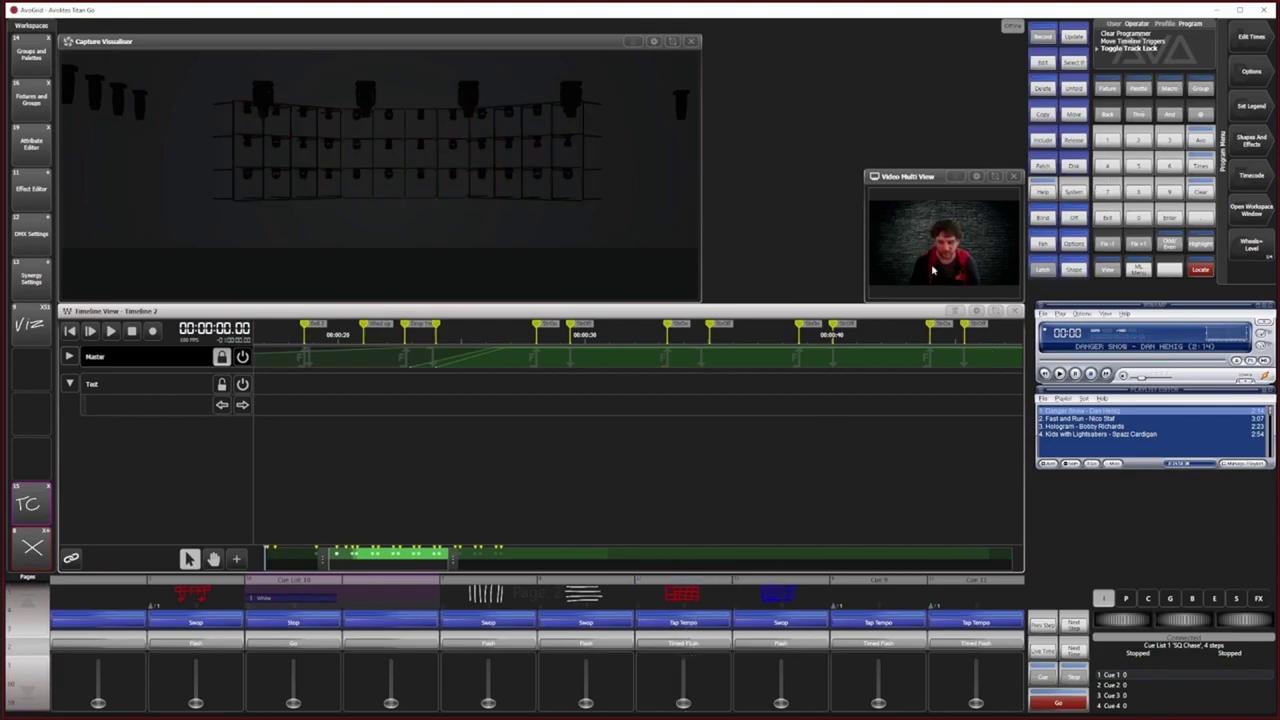
{"action": "left_click", "coordinate": [1073, 114]}
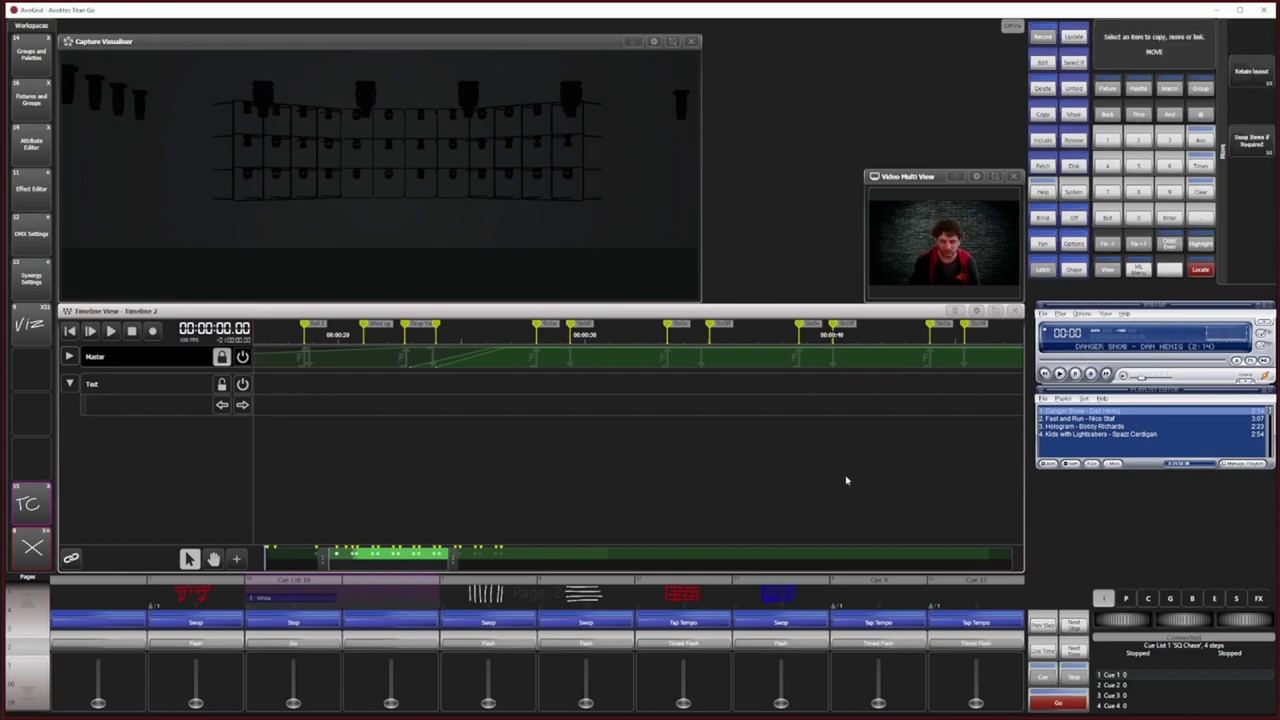
{"action": "left_click", "coordinate": [679, 598]}
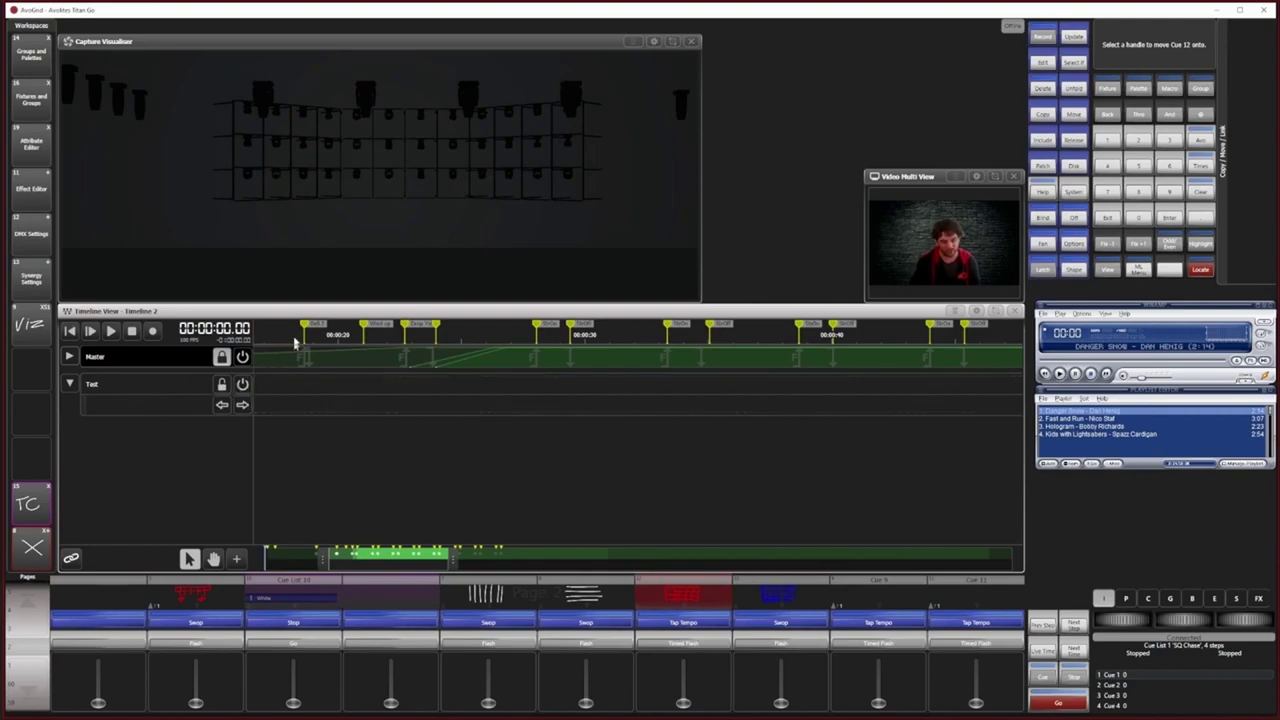
{"action": "left_click_drag", "start_coordinate": [414, 561], "coordinate": [349, 561]}
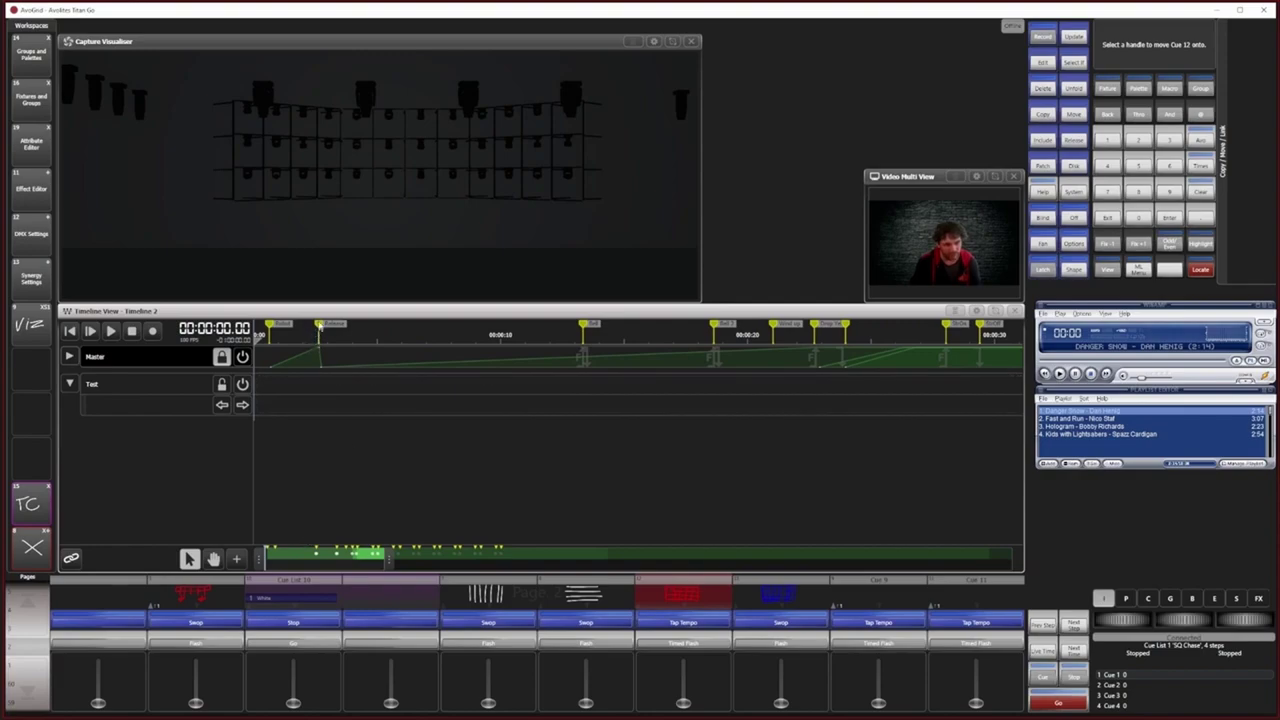
{"action": "left_click", "coordinate": [319, 384]}
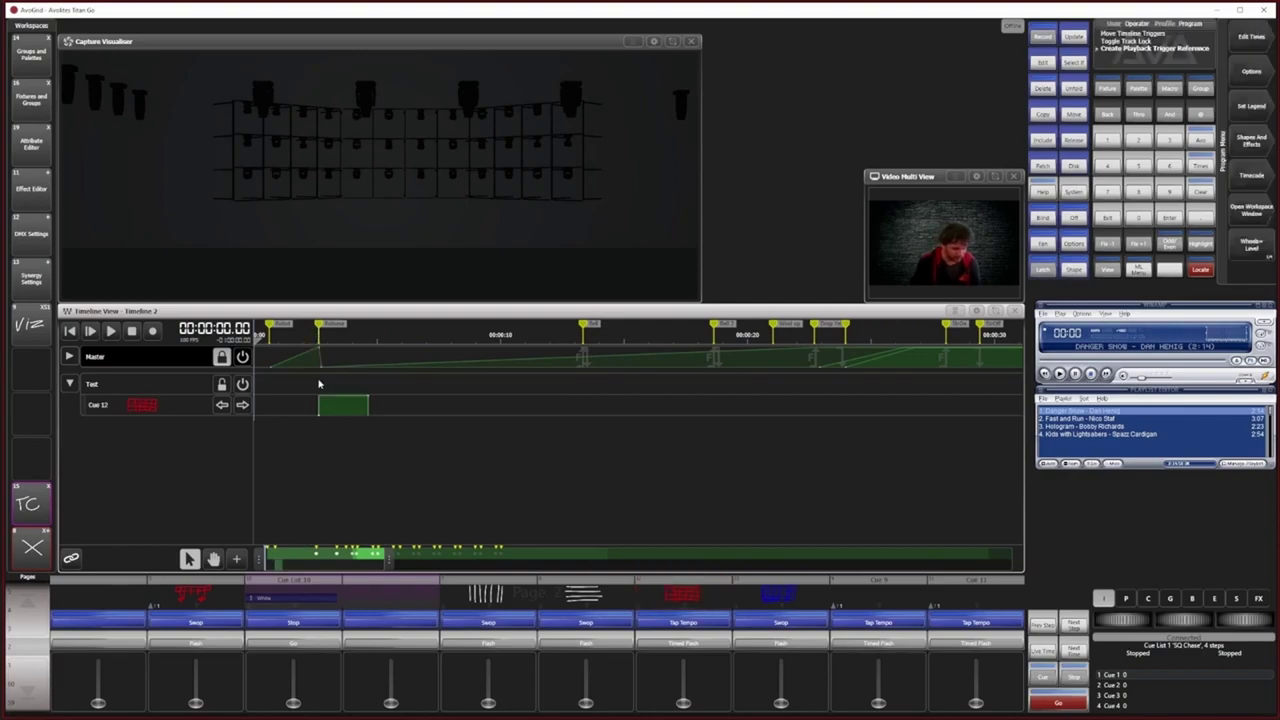
Step: Give Cue 12's end trigger a 1.5-second fade and move it earlier to just after the start trigger
{"action": "left_click", "coordinate": [28, 697]}
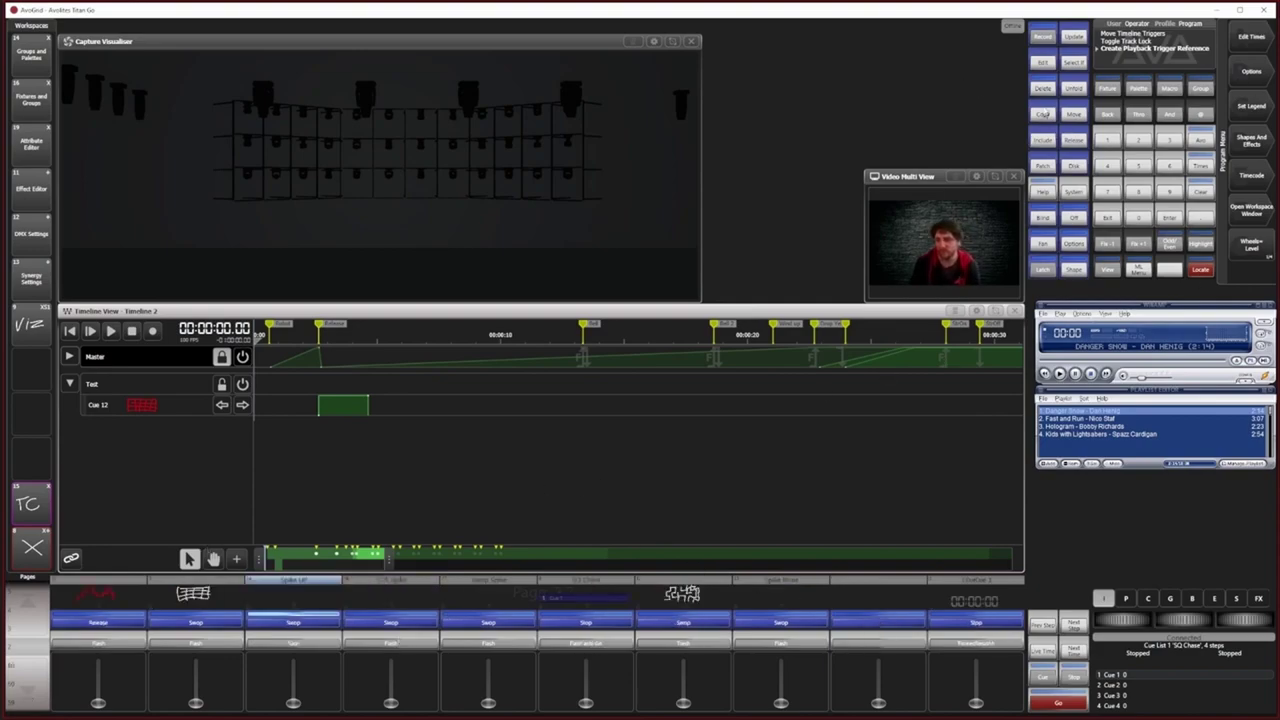
{"action": "left_click", "coordinate": [1074, 140]}
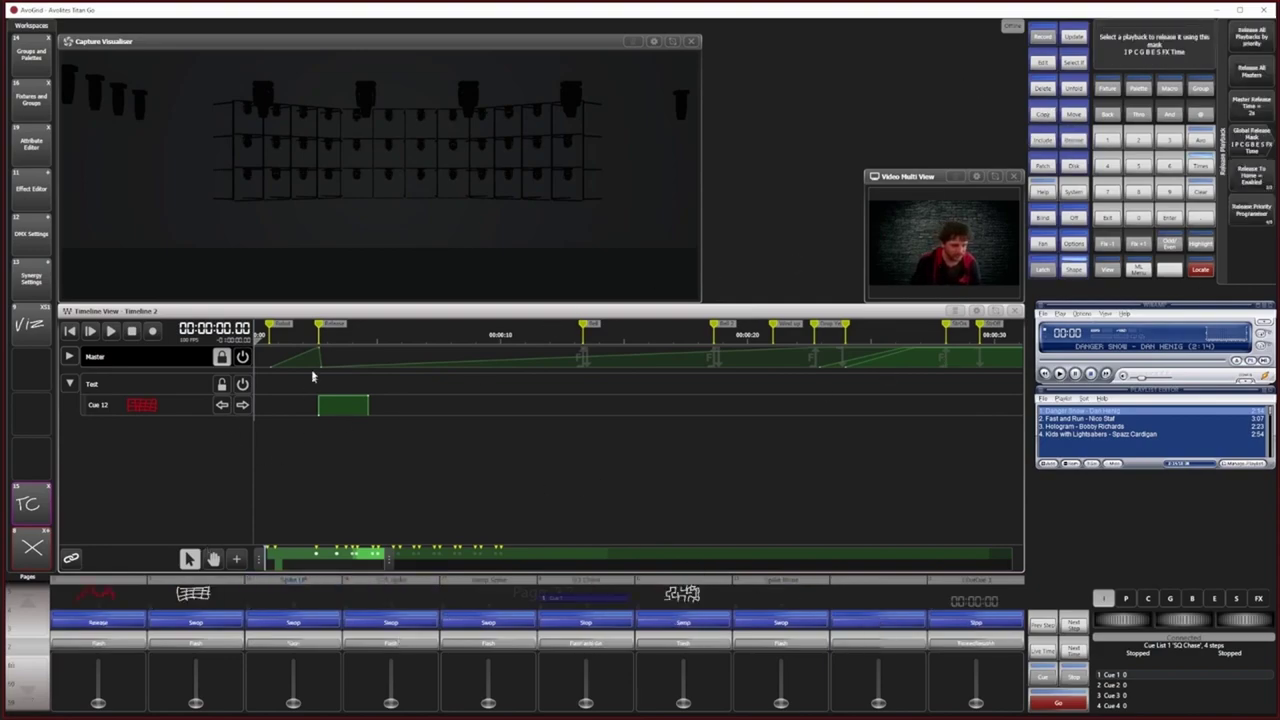
{"action": "left_click_drag", "start_coordinate": [357, 388], "coordinate": [446, 454]}
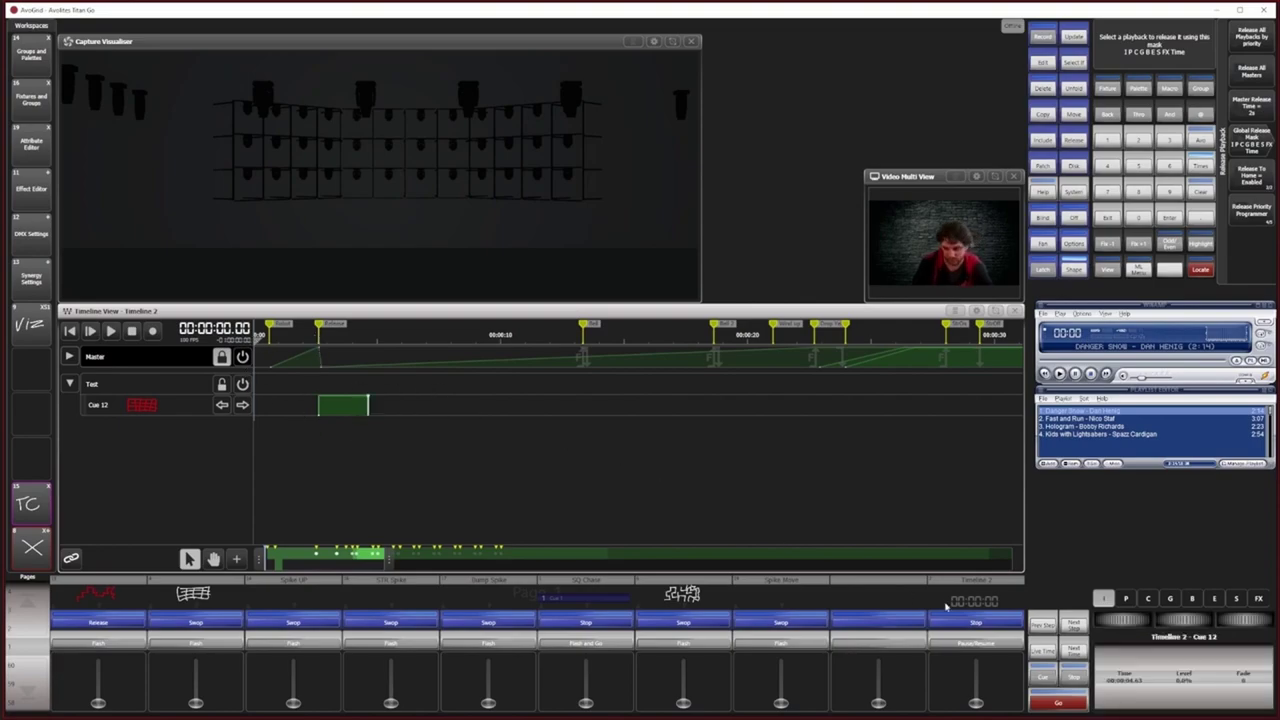
{"action": "left_click_drag", "start_coordinate": [1236, 620], "coordinate": [1252, 620]}
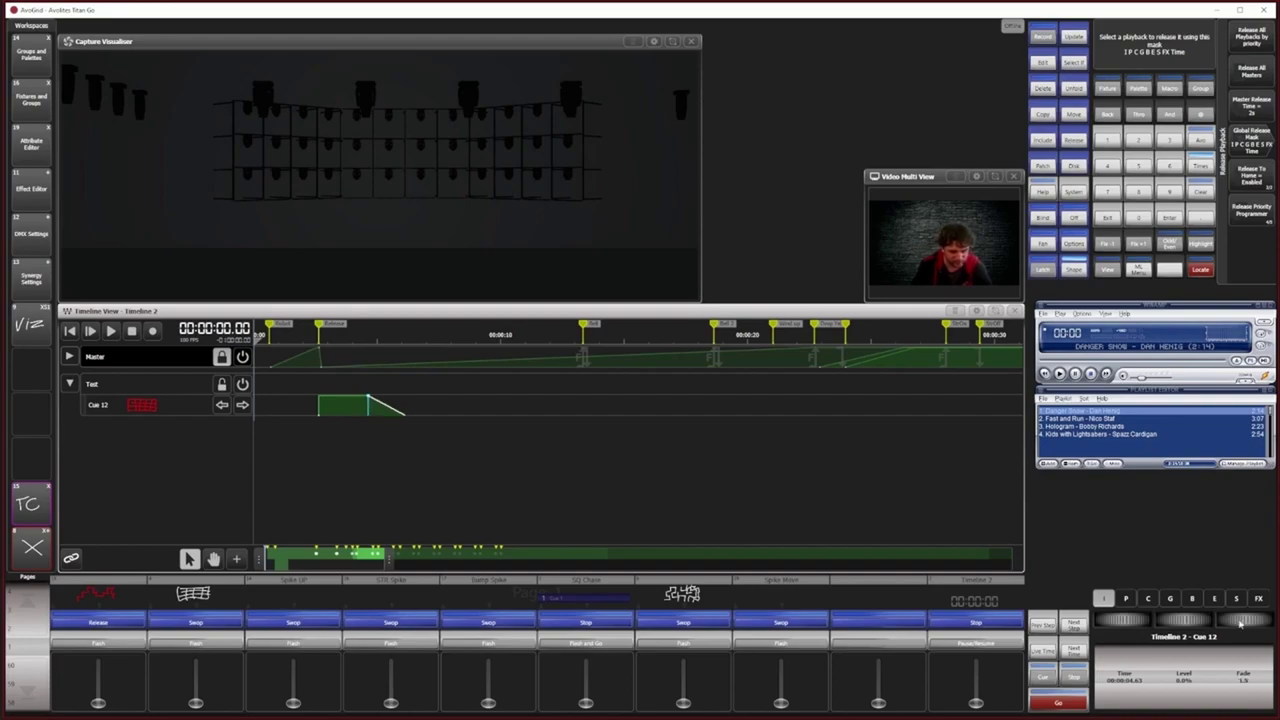
{"action": "scroll", "coordinate": [1116, 630], "scroll_direction": "down", "scroll_amount": 5}
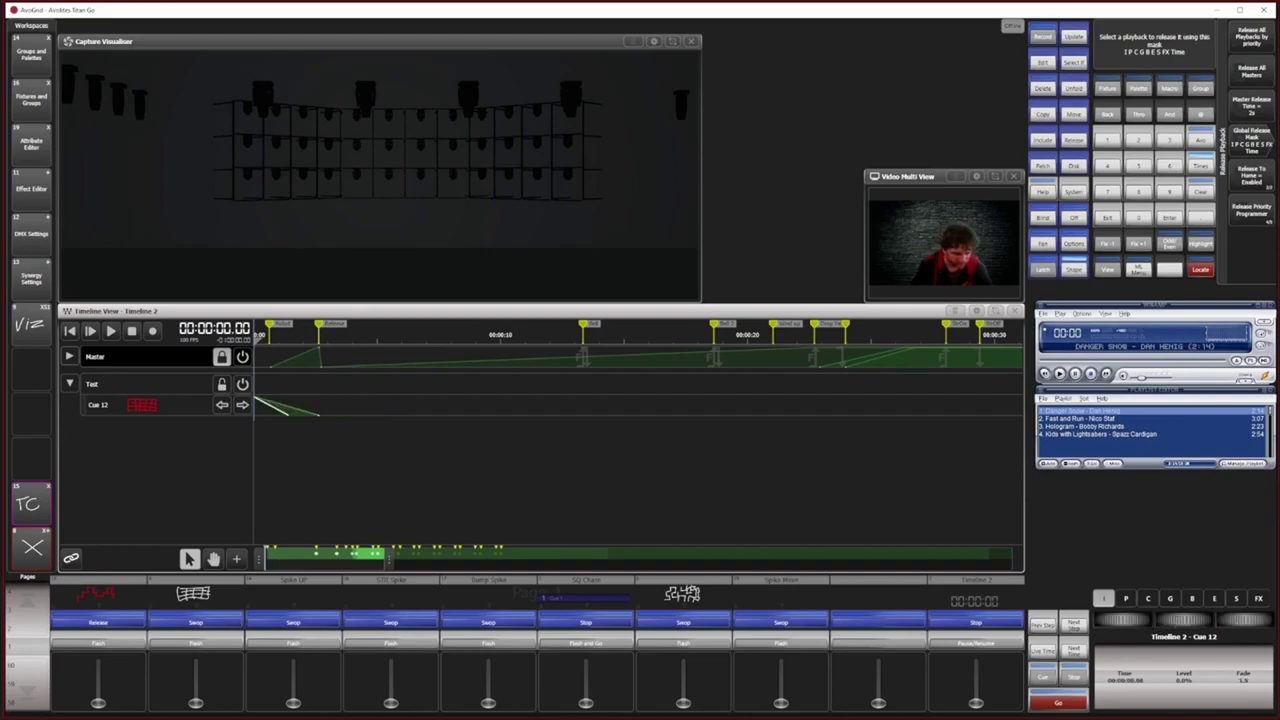
{"action": "scroll", "coordinate": [1116, 622], "scroll_direction": "up", "scroll_amount": 1}
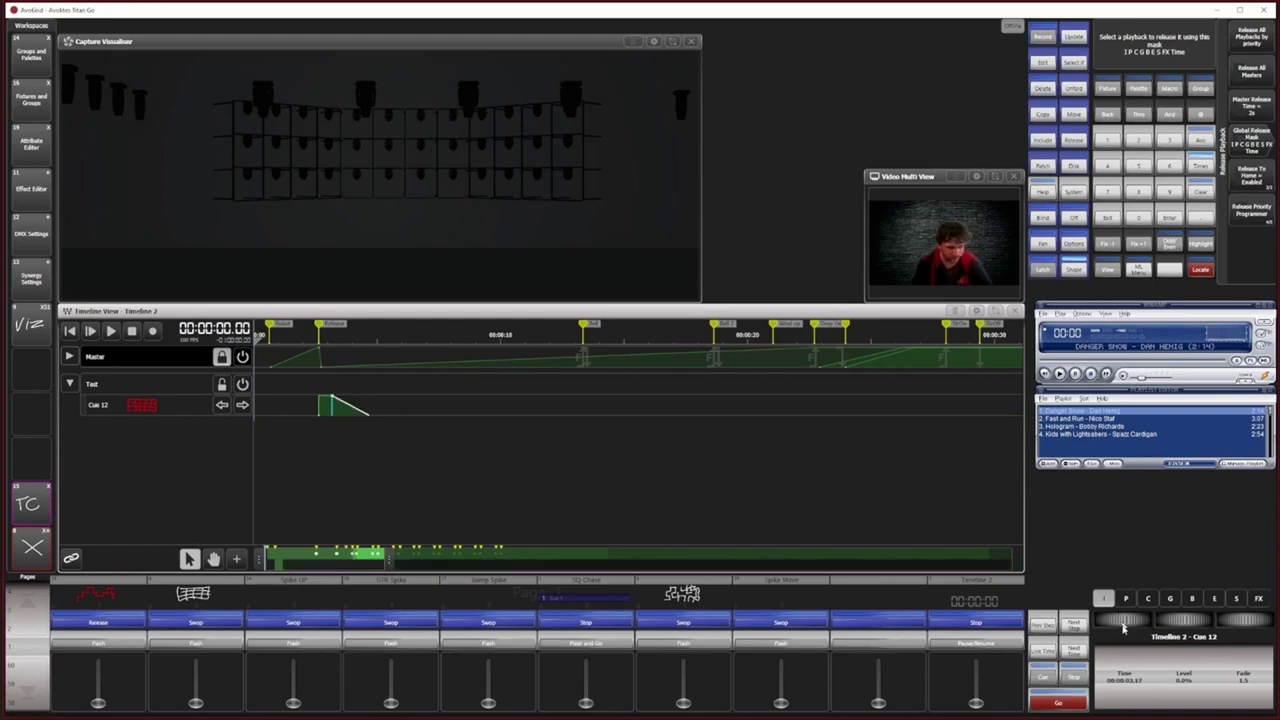
{"action": "scroll", "coordinate": [1124, 620], "scroll_direction": "down", "scroll_amount": 4}
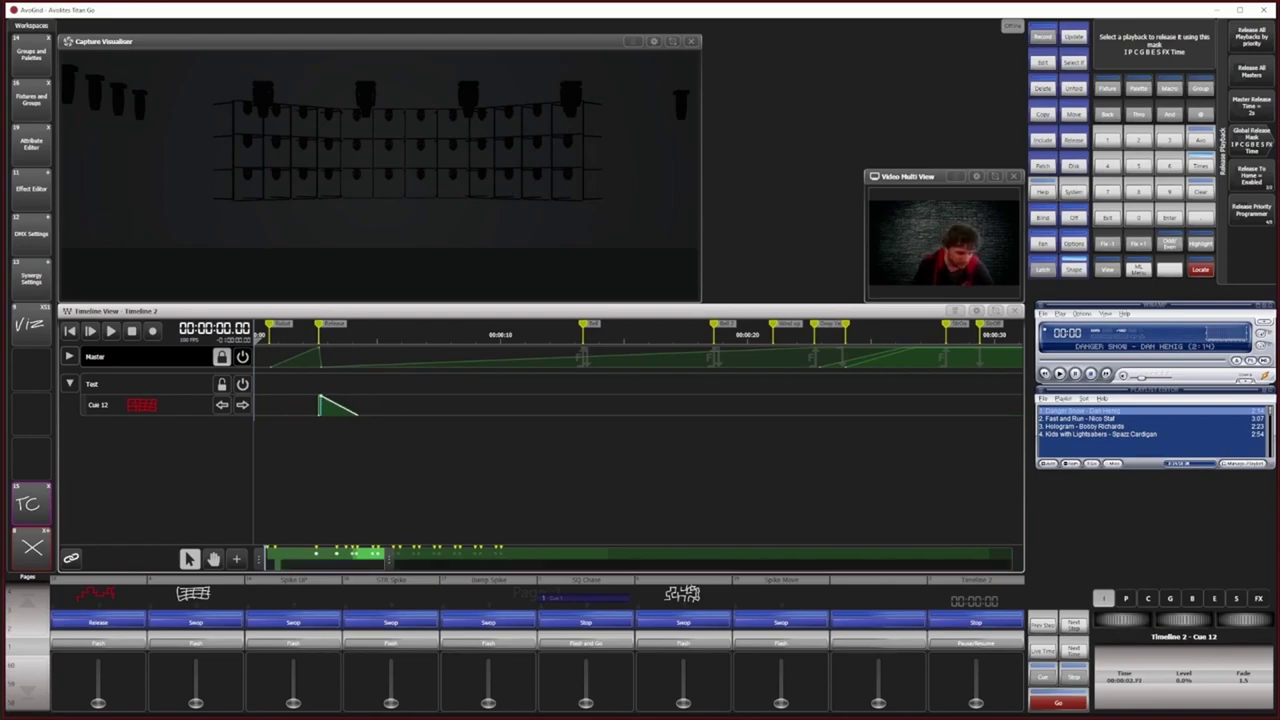
Step: Play Timeline 2 from about 1.6 seconds to check Cue 12's fade-out, and stop it
{"action": "left_click", "coordinate": [293, 340]}
{"action": "left_click", "coordinate": [109, 331]}
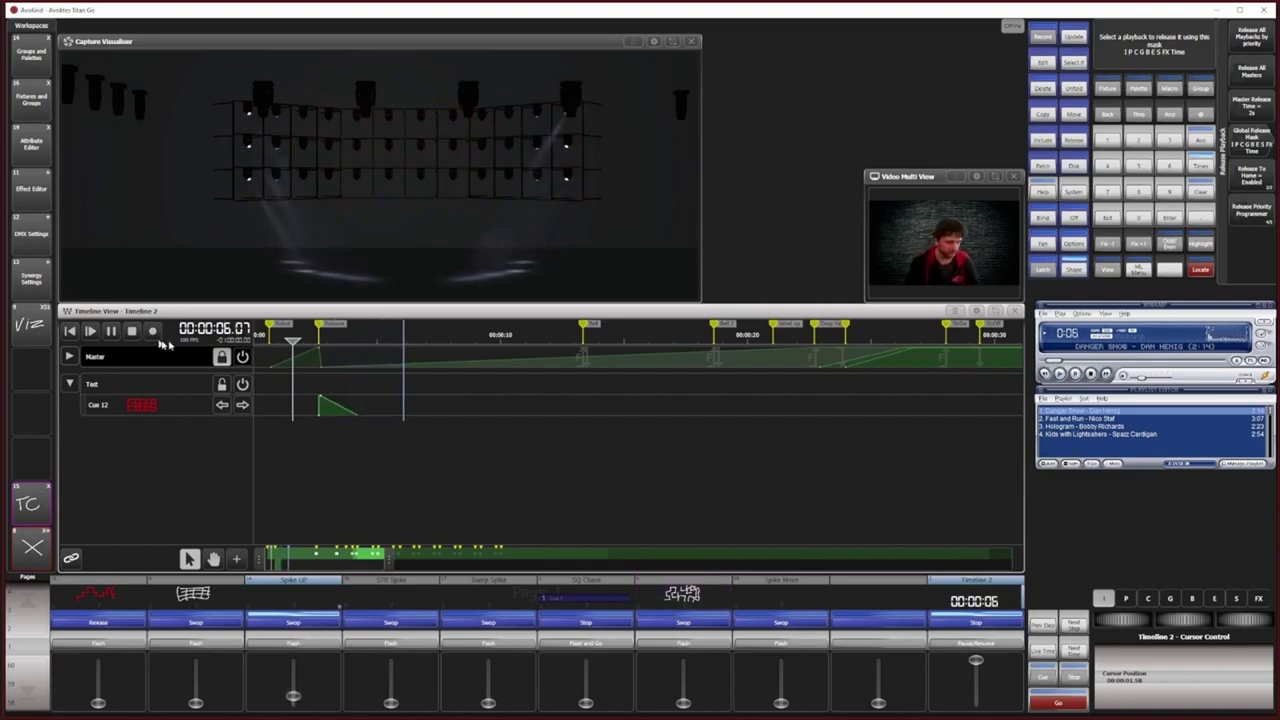
{"action": "left_click", "coordinate": [131, 331]}
Step: Lengthen the fade on Cue 12's end trigger in the Test track to 3.85 seconds
{"action": "left_click", "coordinate": [344, 408]}
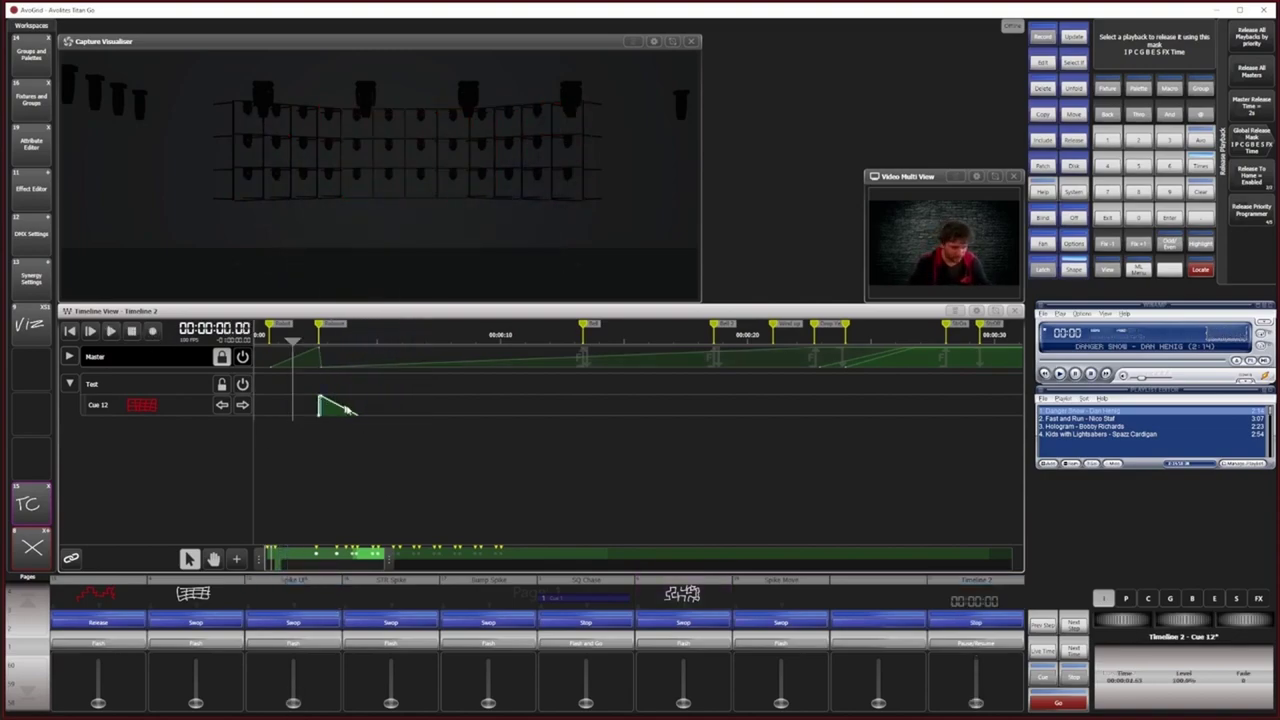
{"action": "left_click_drag", "start_coordinate": [368, 386], "coordinate": [321, 416]}
{"action": "left_click_drag", "start_coordinate": [393, 562], "coordinate": [314, 562]}
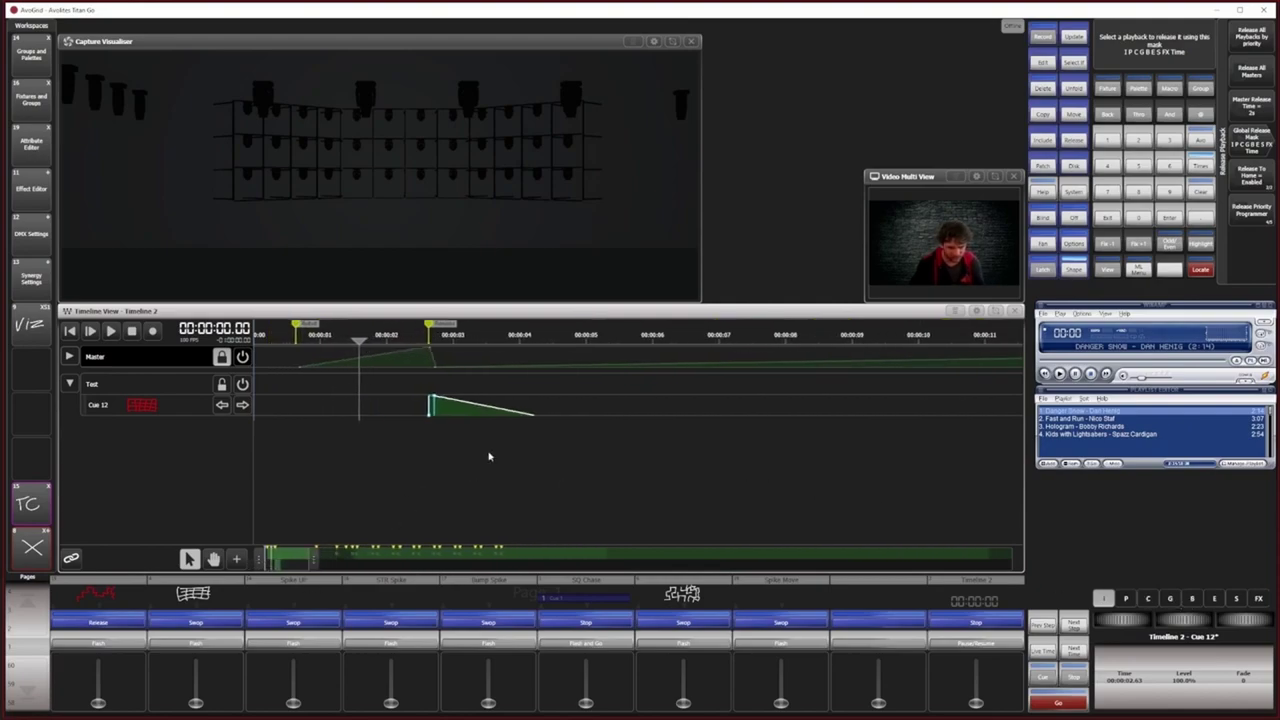
{"action": "left_click", "coordinate": [435, 399]}
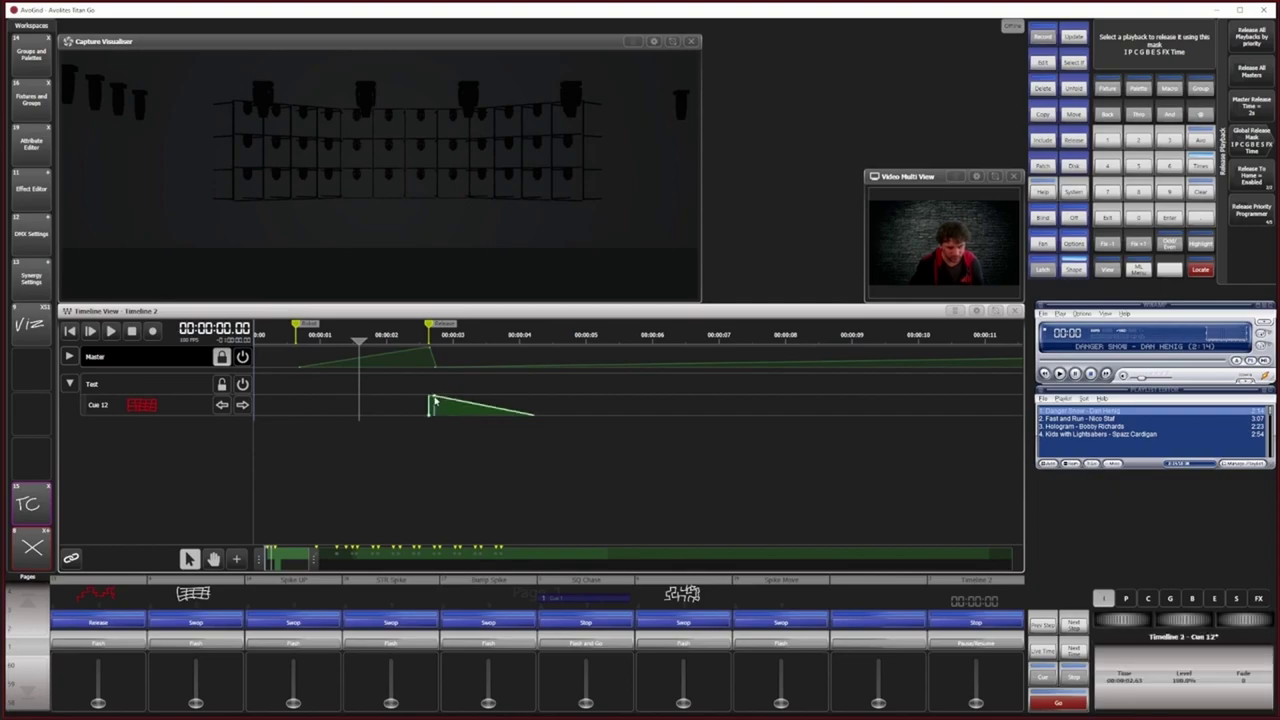
{"action": "left_click", "coordinate": [518, 440]}
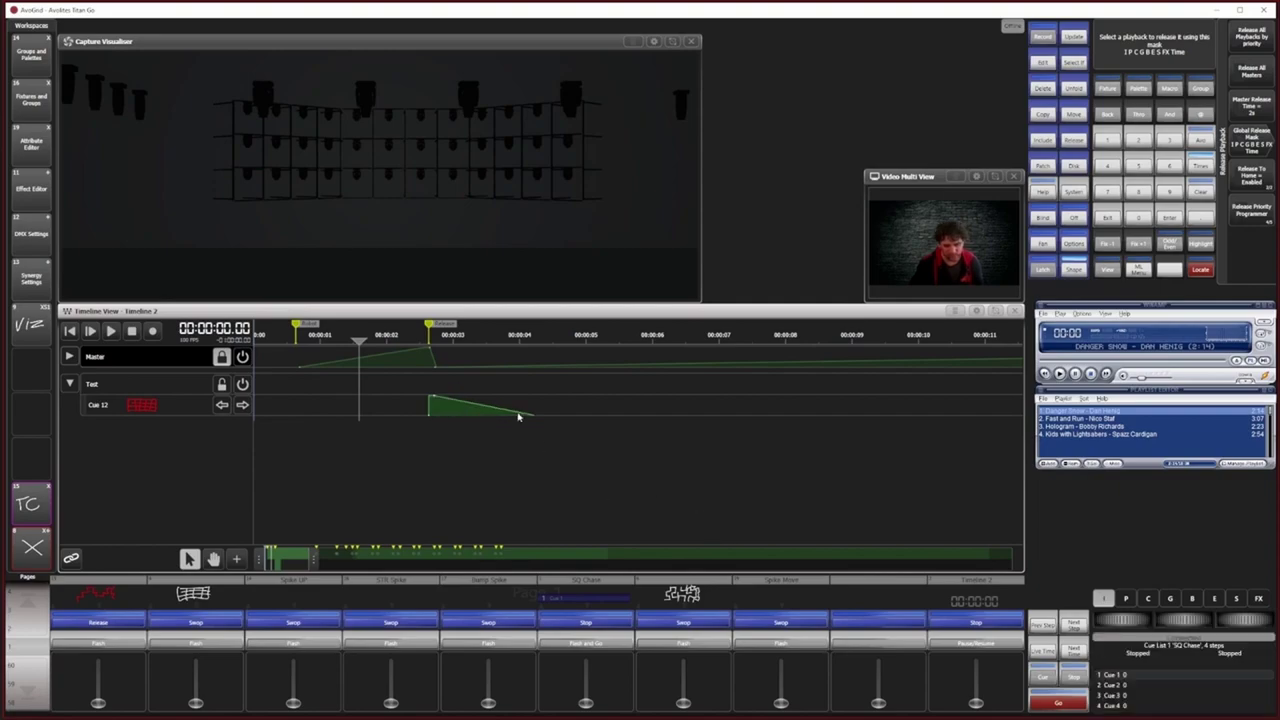
{"action": "left_click", "coordinate": [433, 432]}
{"action": "scroll", "coordinate": [1246, 620], "scroll_direction": "up", "scroll_amount": 10}
{"action": "scroll", "coordinate": [1245, 620], "scroll_direction": "up", "scroll_amount": 1}
{"action": "scroll", "coordinate": [1245, 620], "scroll_direction": "up", "scroll_amount": 1}
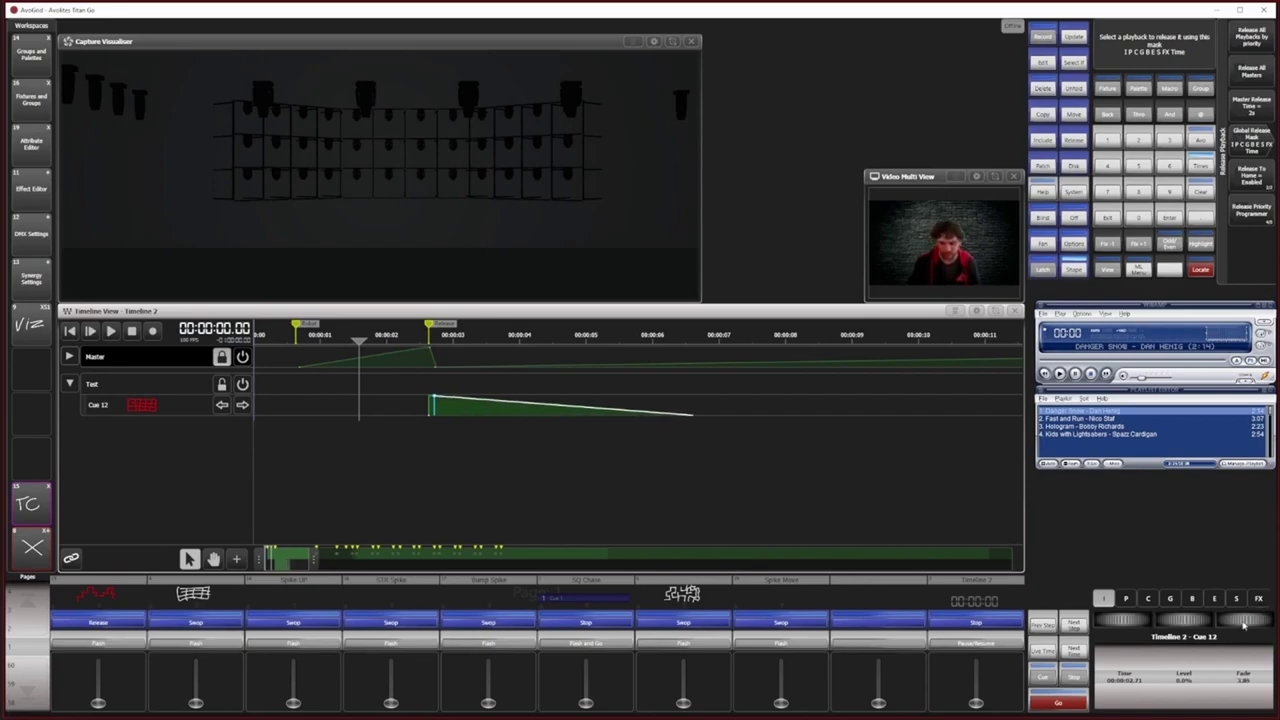
{"action": "left_click", "coordinate": [443, 490]}
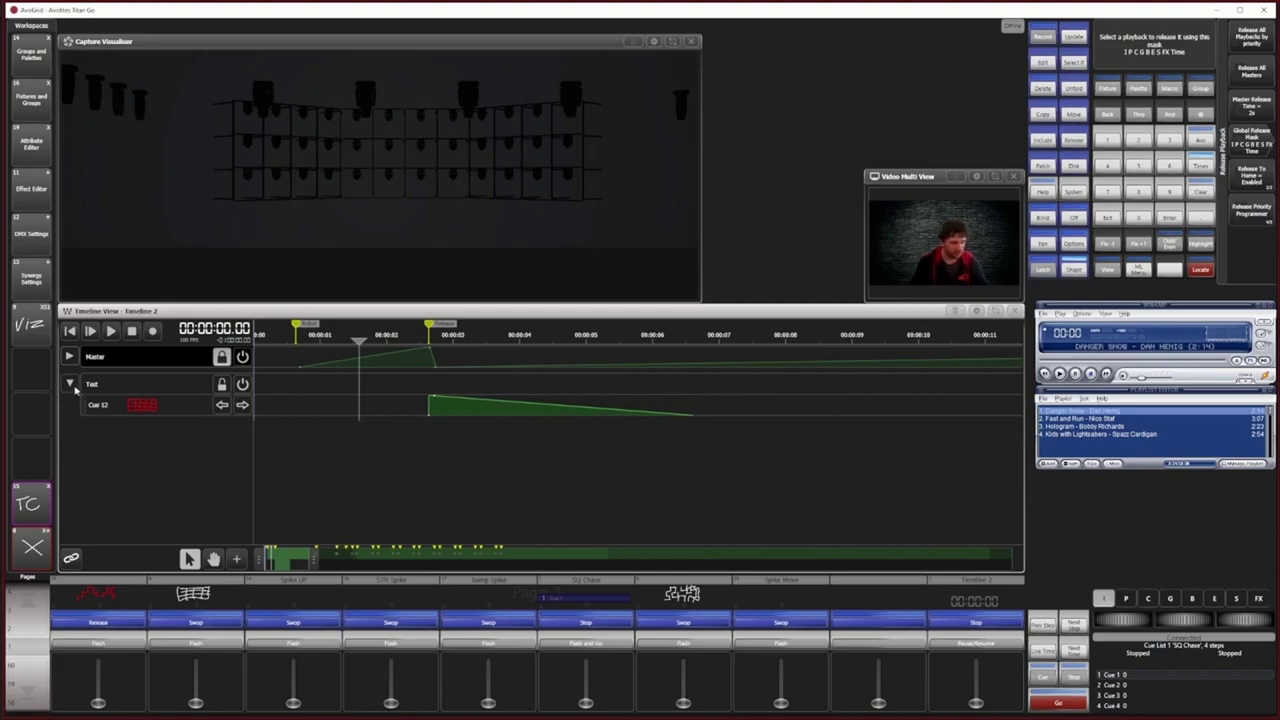
Step: Play Timeline 2 from just before the one-second mark to review Cue 12's longer fade, and stop it
{"action": "left_click", "coordinate": [316, 338]}
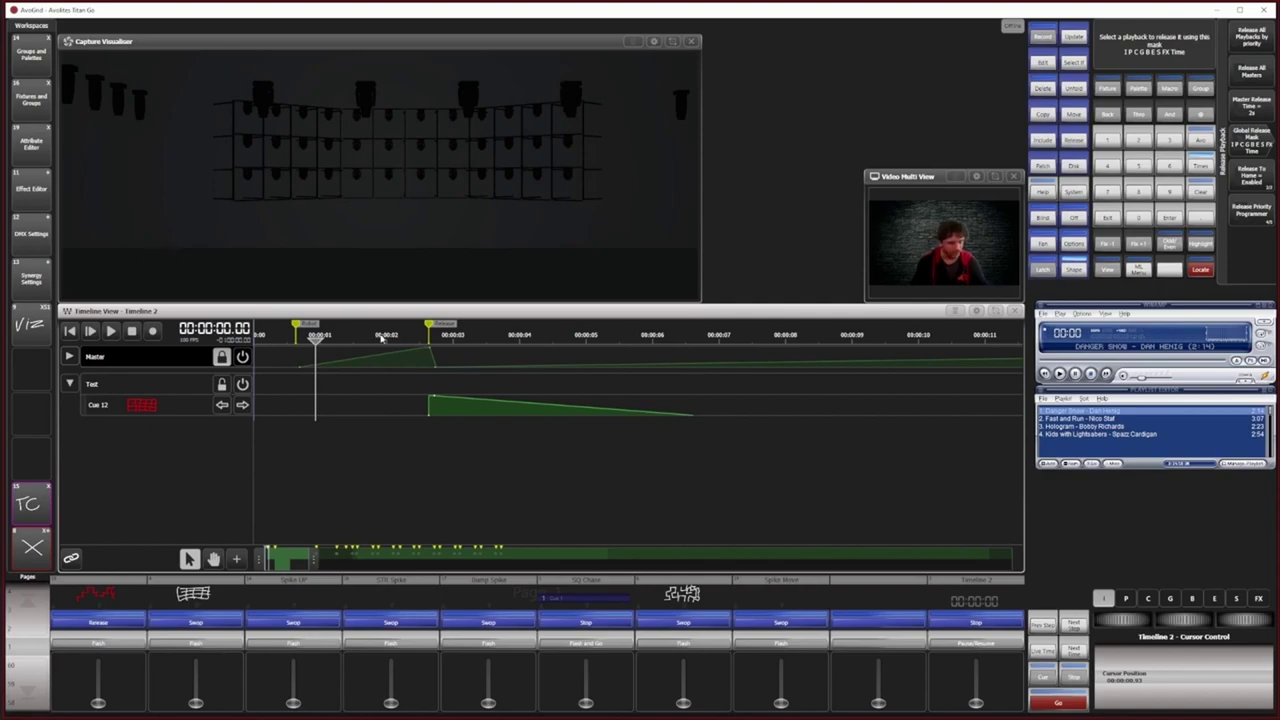
{"action": "key", "text": "space"}
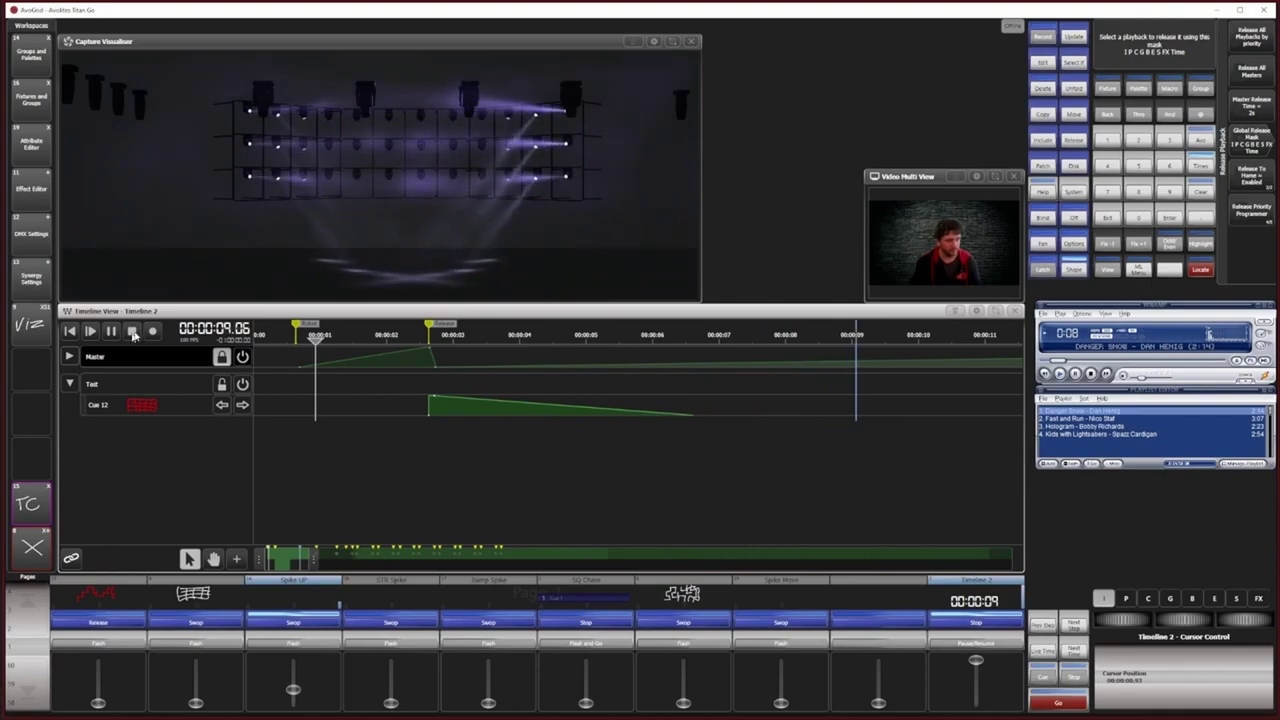
{"action": "left_click", "coordinate": [132, 333]}
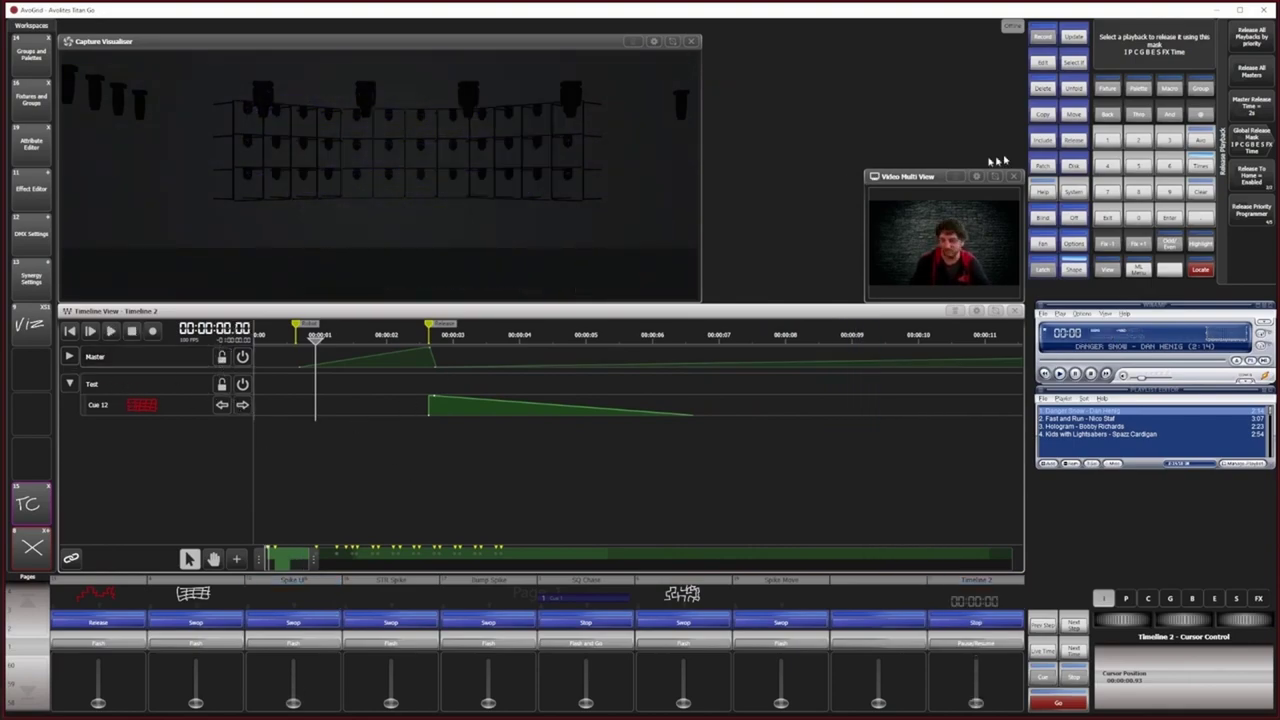
Step: Move the Cue 12 triggers from the Test track to the unlocked Master track and lock the Master track
{"action": "left_click", "coordinate": [172, 406]}
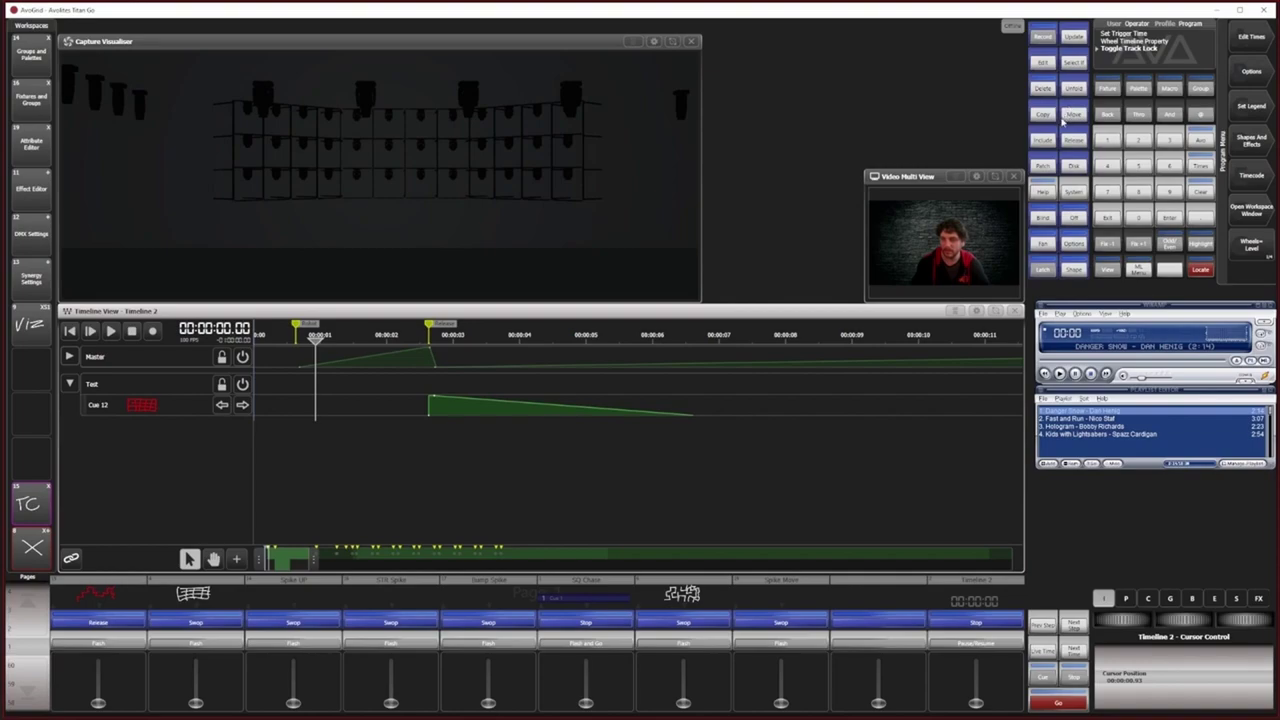
{"action": "left_click", "coordinate": [1071, 116]}
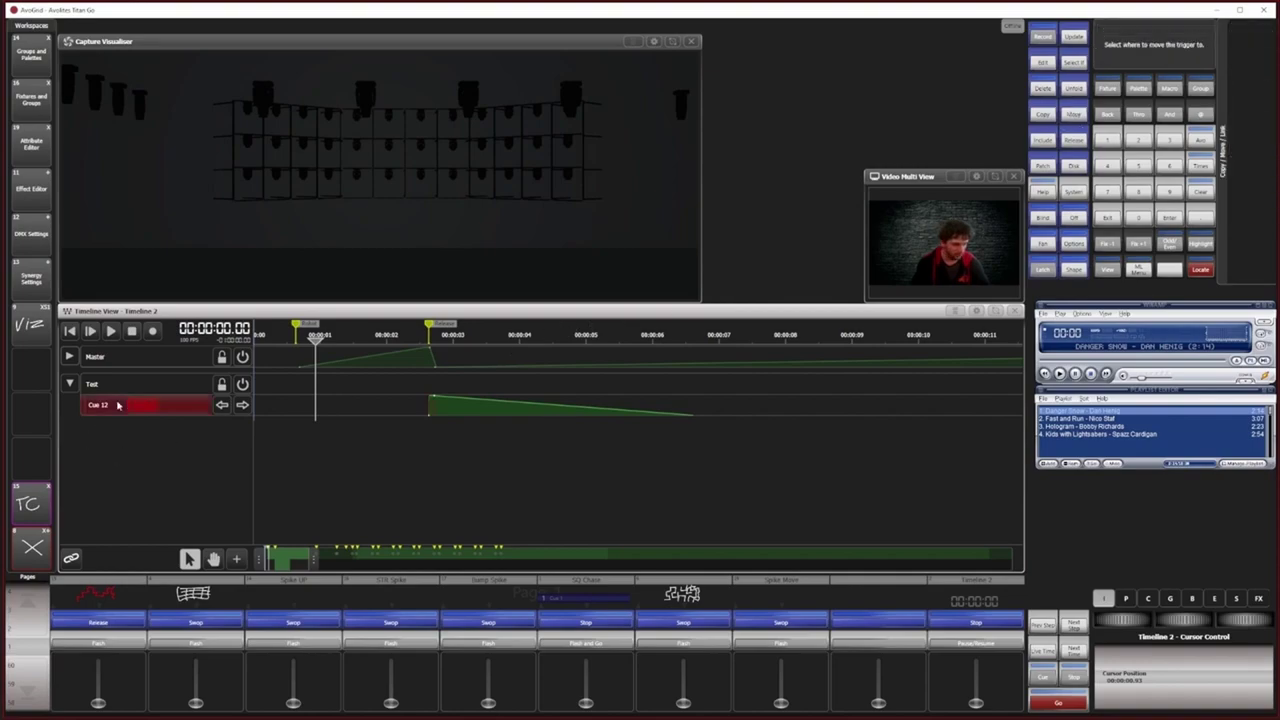
{"action": "left_click", "coordinate": [117, 366]}
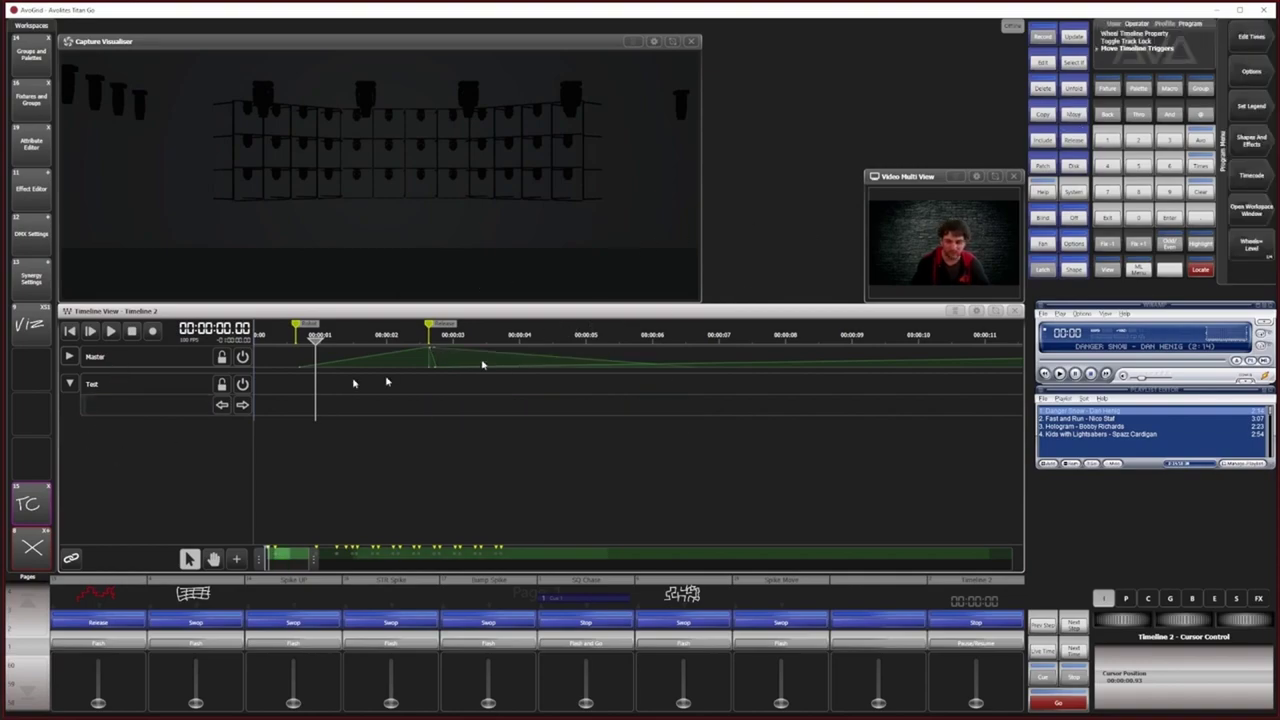
{"action": "left_click", "coordinate": [221, 358]}
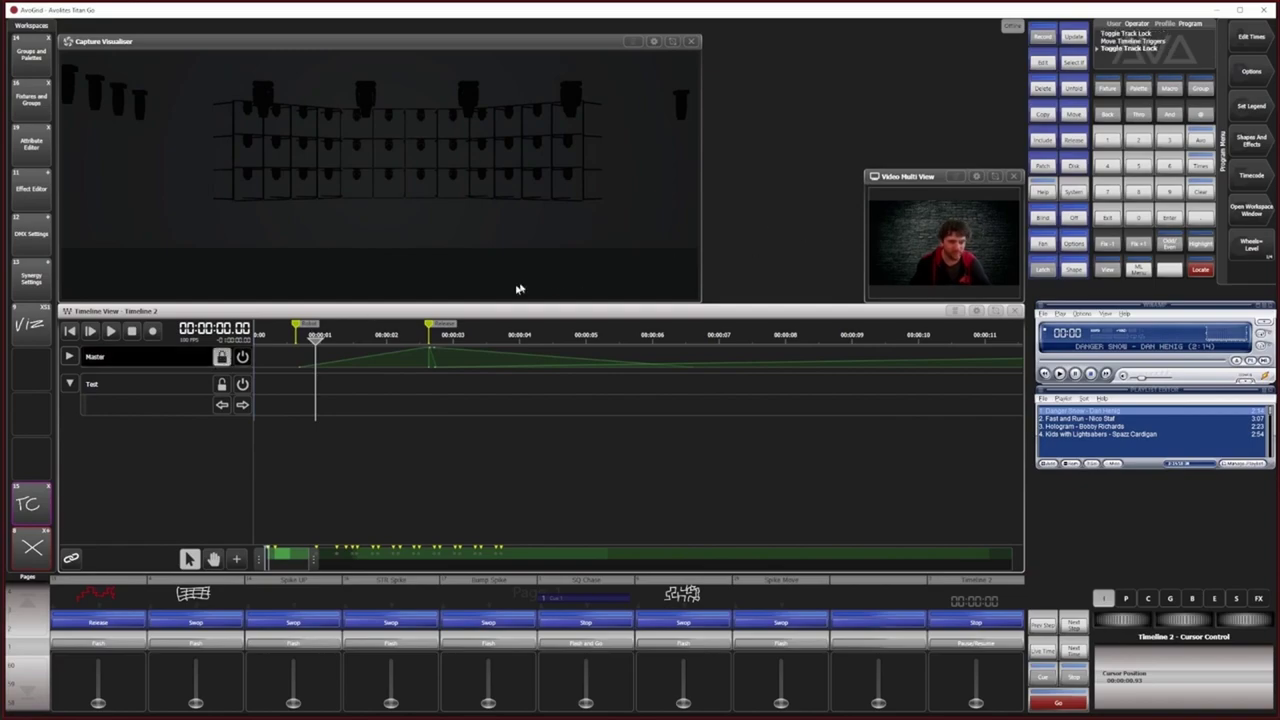
Step: Try out the Cue 3 playback's fader on page 2 and view the later part of the timeline
{"action": "left_click", "coordinate": [1137, 250]}
{"action": "left_click_drag", "start_coordinate": [195, 702], "coordinate": [195, 660]}
{"action": "left_click_drag", "start_coordinate": [188, 582], "coordinate": [180, 686]}
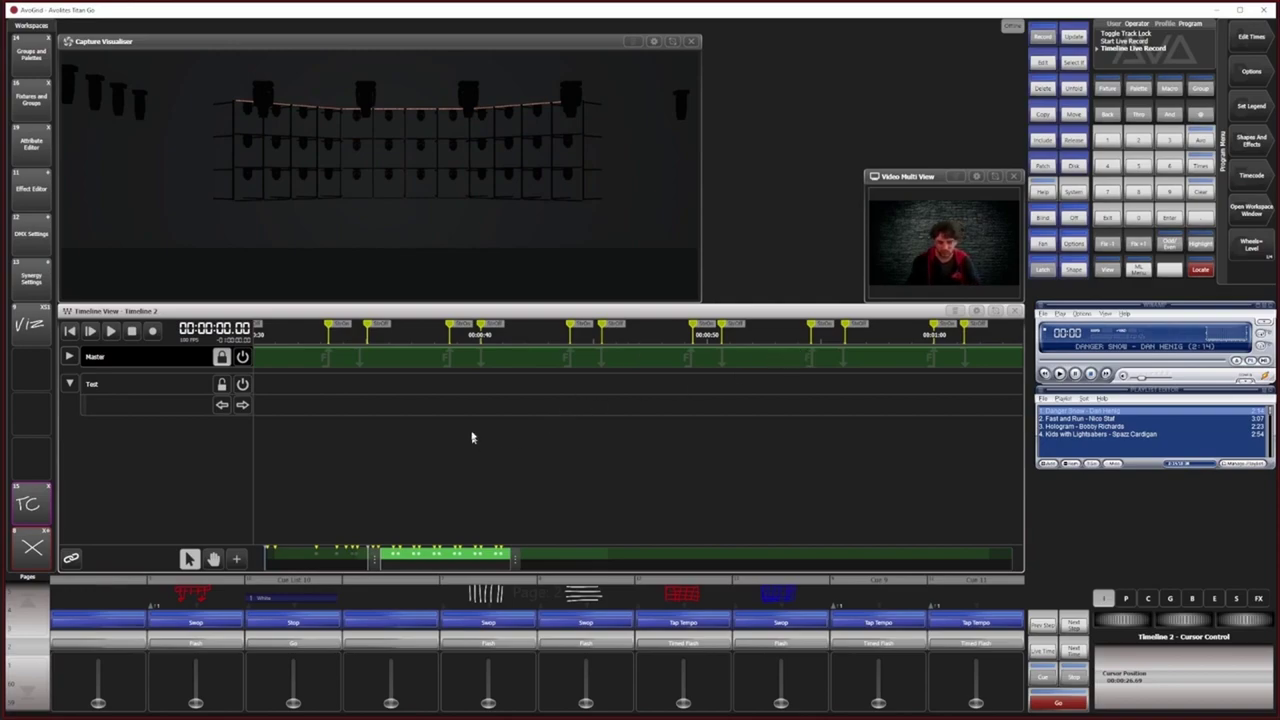
Step: Try live recording repeated Cue 3 fader bumps onto the Test track from about 28 seconds, and cancel the live record
{"action": "left_click", "coordinate": [283, 334]}
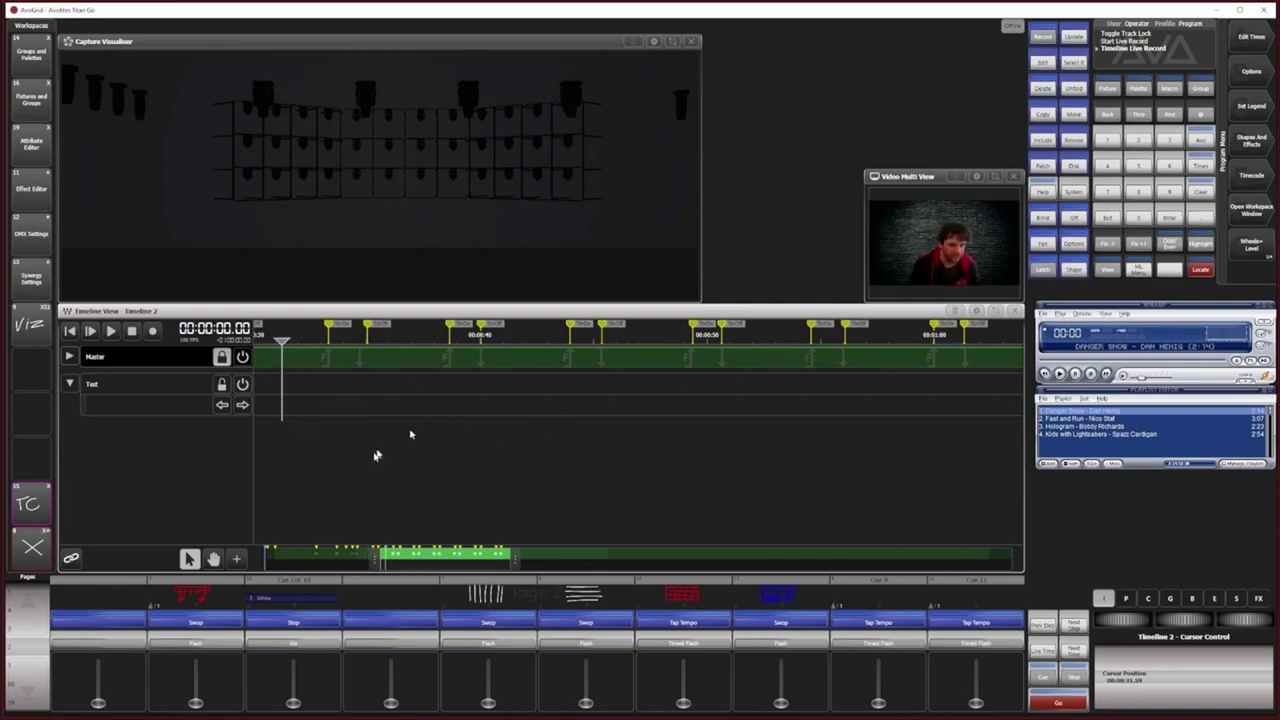
{"action": "left_click_drag", "start_coordinate": [372, 561], "coordinate": [338, 561]}
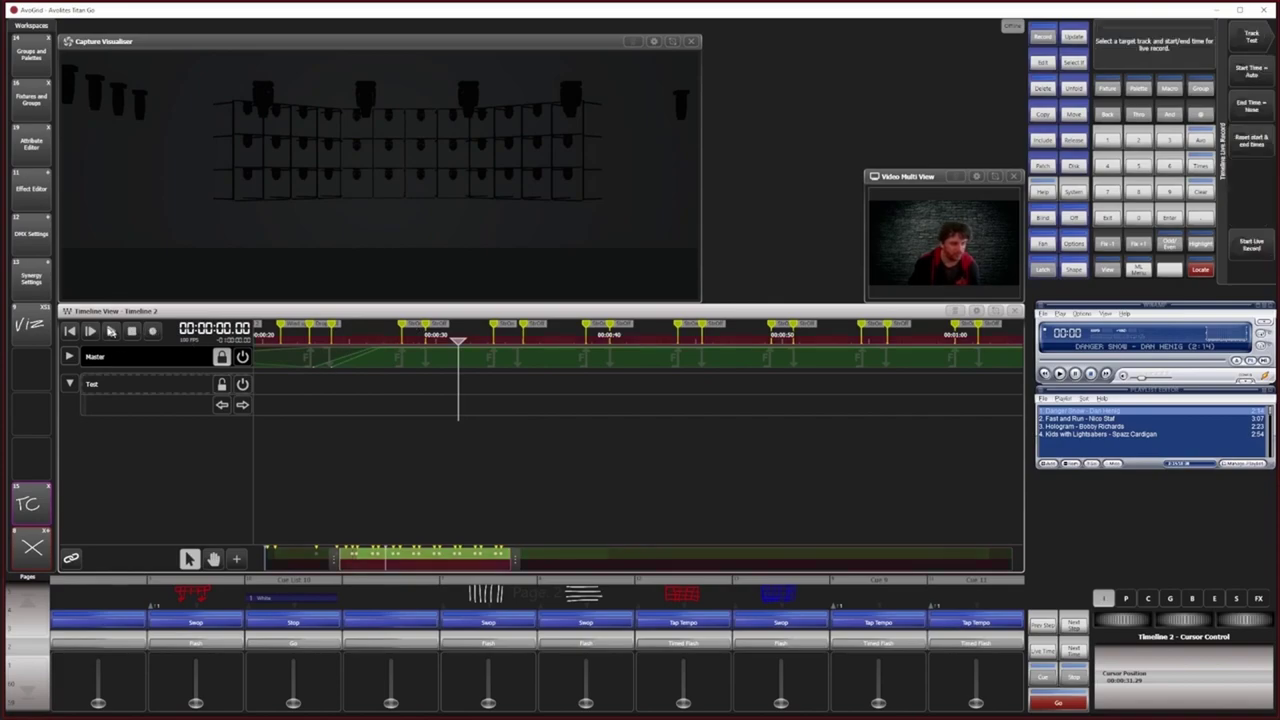
{"action": "left_click", "coordinate": [152, 331]}
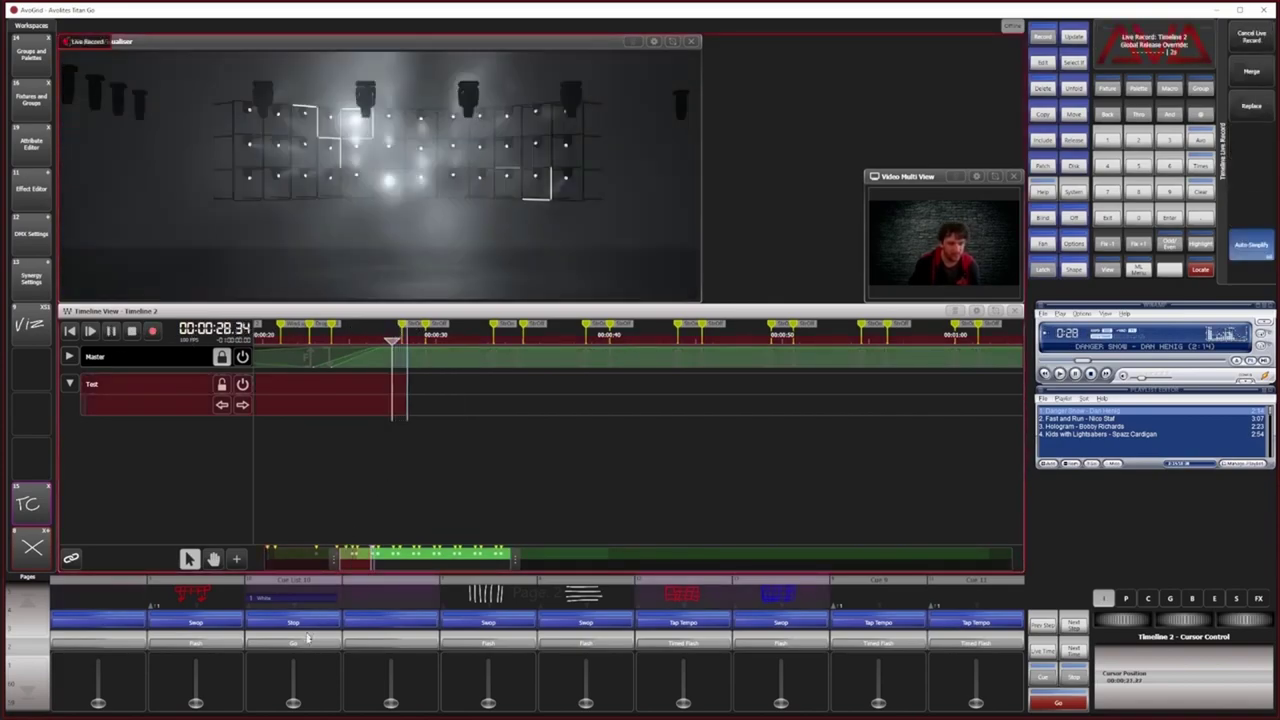
{"action": "mouse_move", "coordinate": [198, 703]}
{"action": "left_mouse_down"}
{"action": "mouse_move", "coordinate": [198, 665]}
{"action": "mouse_move", "coordinate": [200, 714]}
{"action": "mouse_move", "coordinate": [197, 603]}
{"action": "mouse_move", "coordinate": [196, 706]}
{"action": "left_mouse_up"}
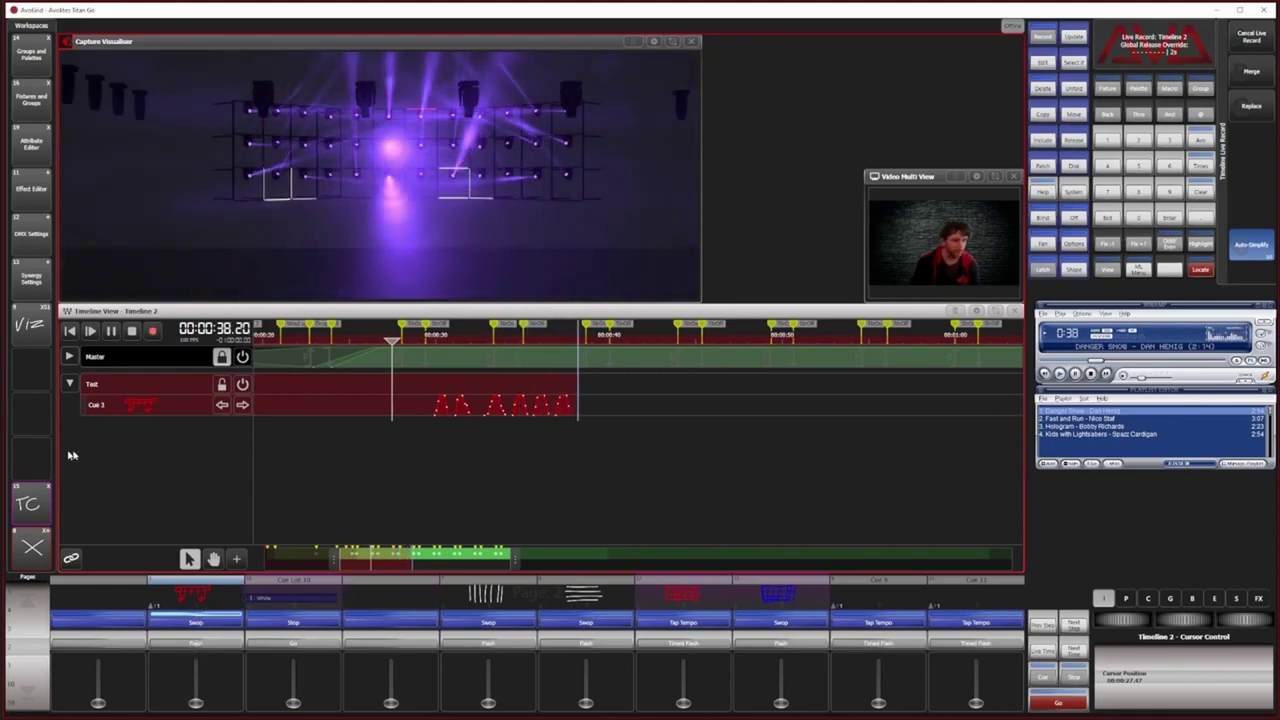
{"action": "left_click", "coordinate": [131, 333]}
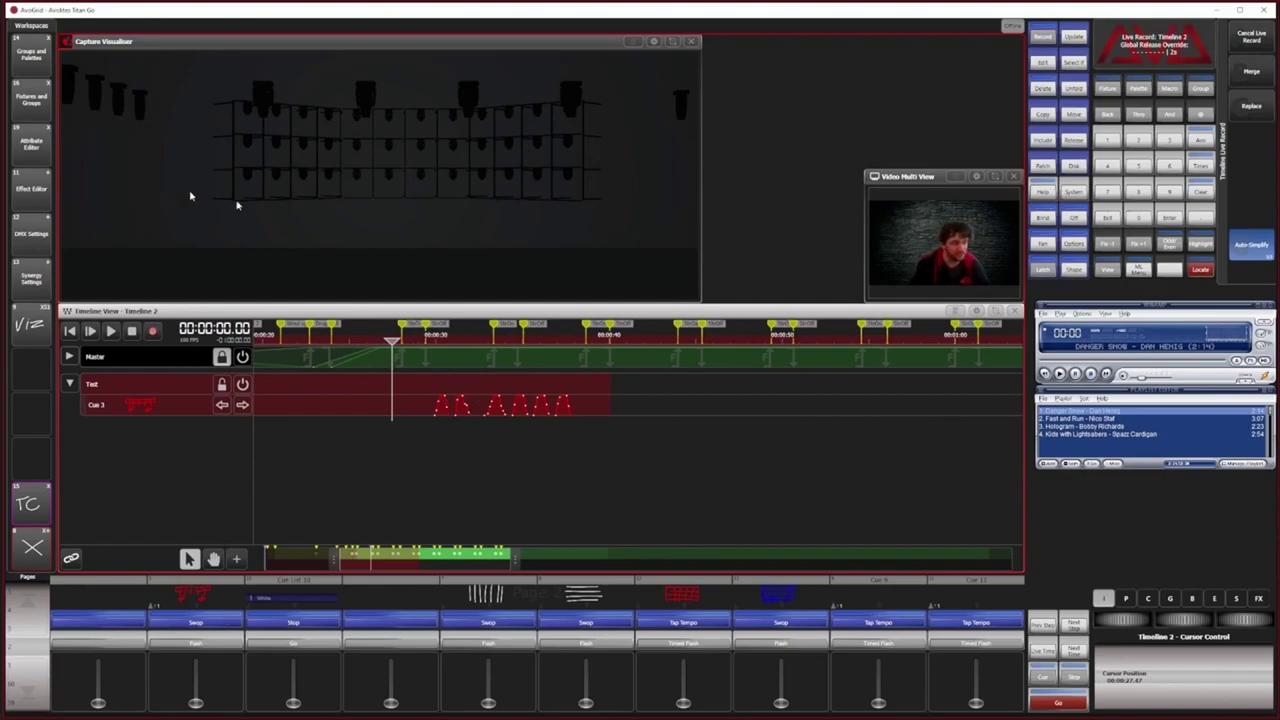
{"action": "left_click", "coordinate": [1253, 38]}
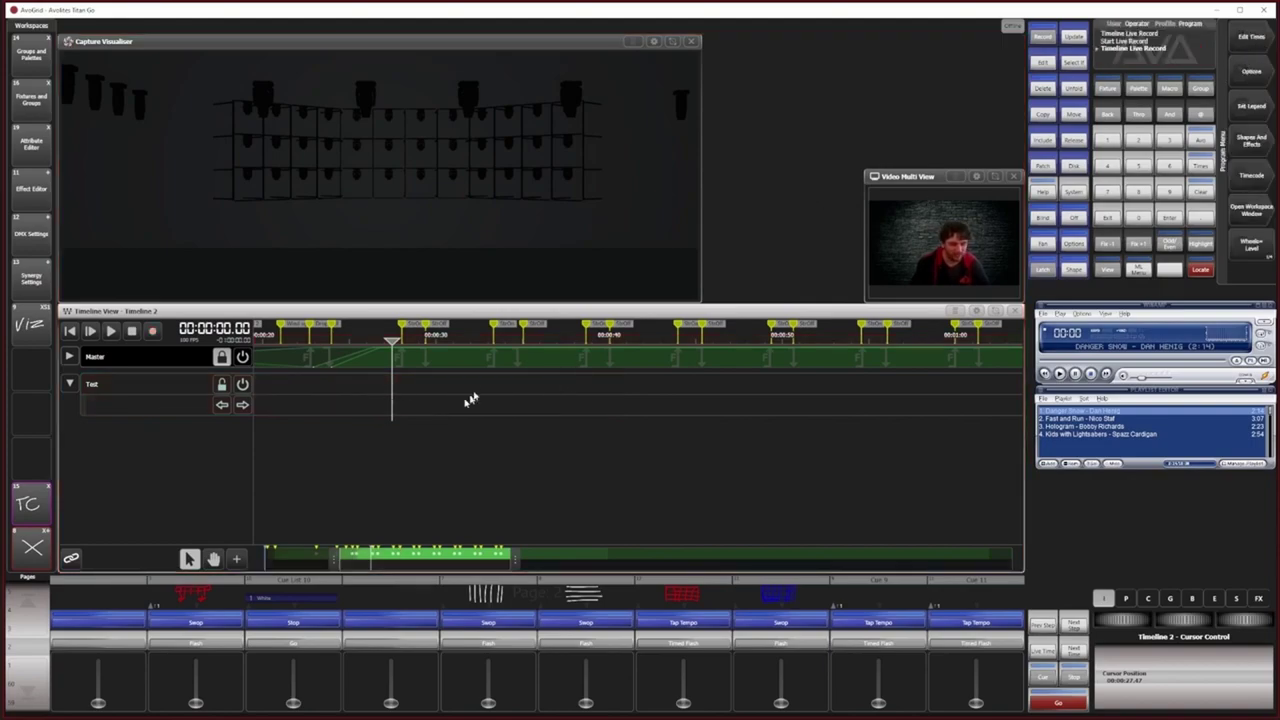
Step: Unlock and expand the Master track to reach its Cue 6 triggers
{"action": "left_click", "coordinate": [70, 357]}
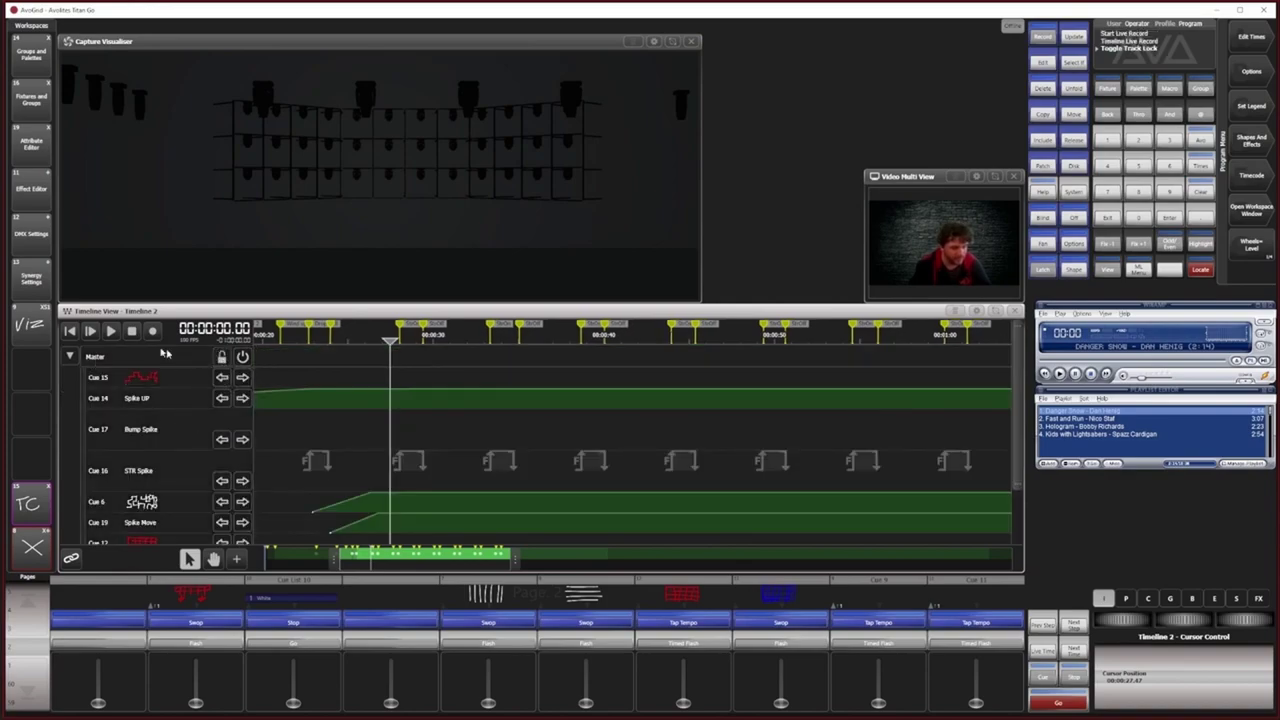
{"action": "scroll", "coordinate": [147, 446], "scroll_direction": "down", "scroll_amount": 2}
{"action": "scroll", "coordinate": [147, 446], "scroll_direction": "up", "scroll_amount": 3}
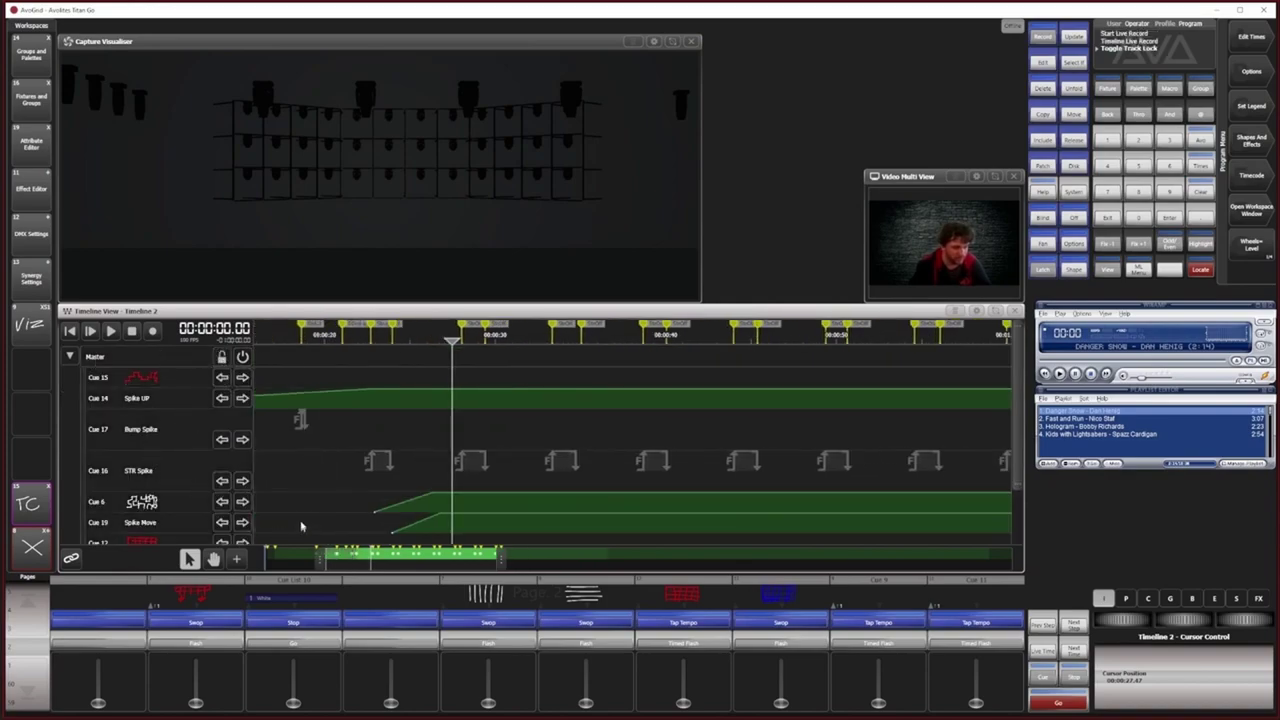
{"action": "left_click", "coordinate": [169, 512]}
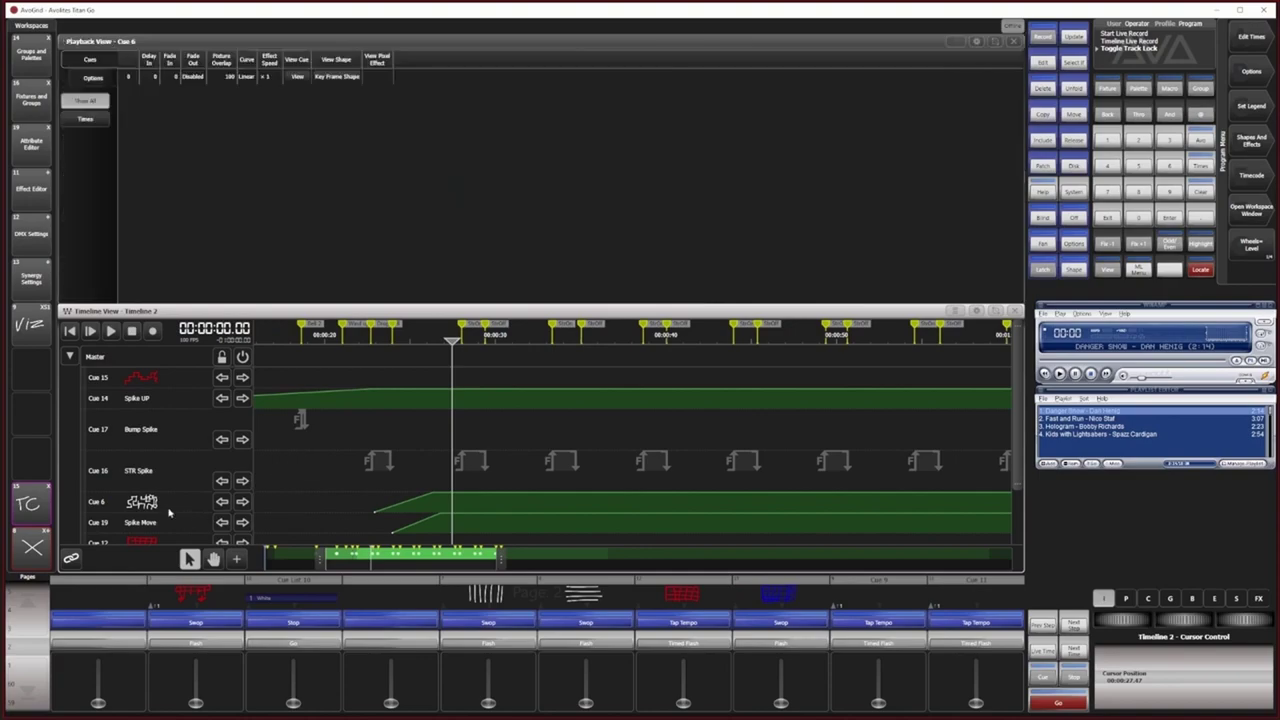
{"action": "left_click", "coordinate": [1014, 42]}
{"action": "left_click", "coordinate": [427, 340]}
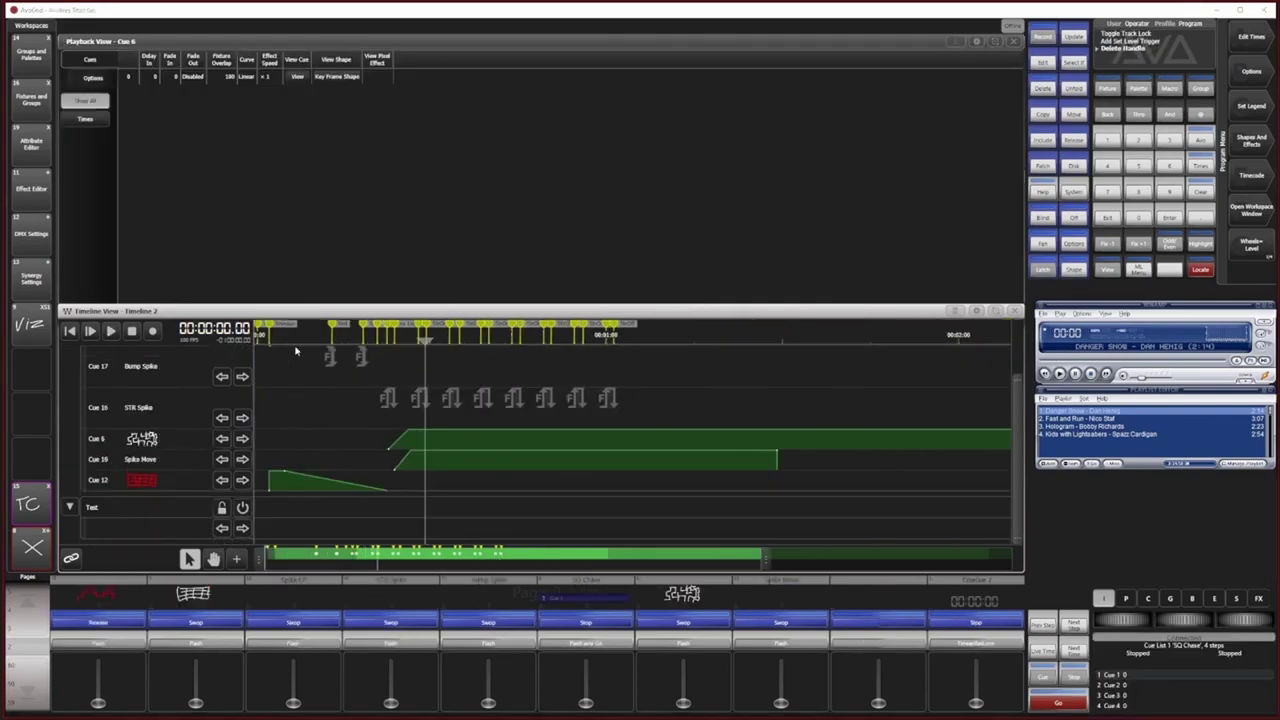
Step: Move the Cue 6 triggers from the Master track to the Test track, and lock and collapse Master
{"action": "left_click", "coordinate": [1078, 115]}
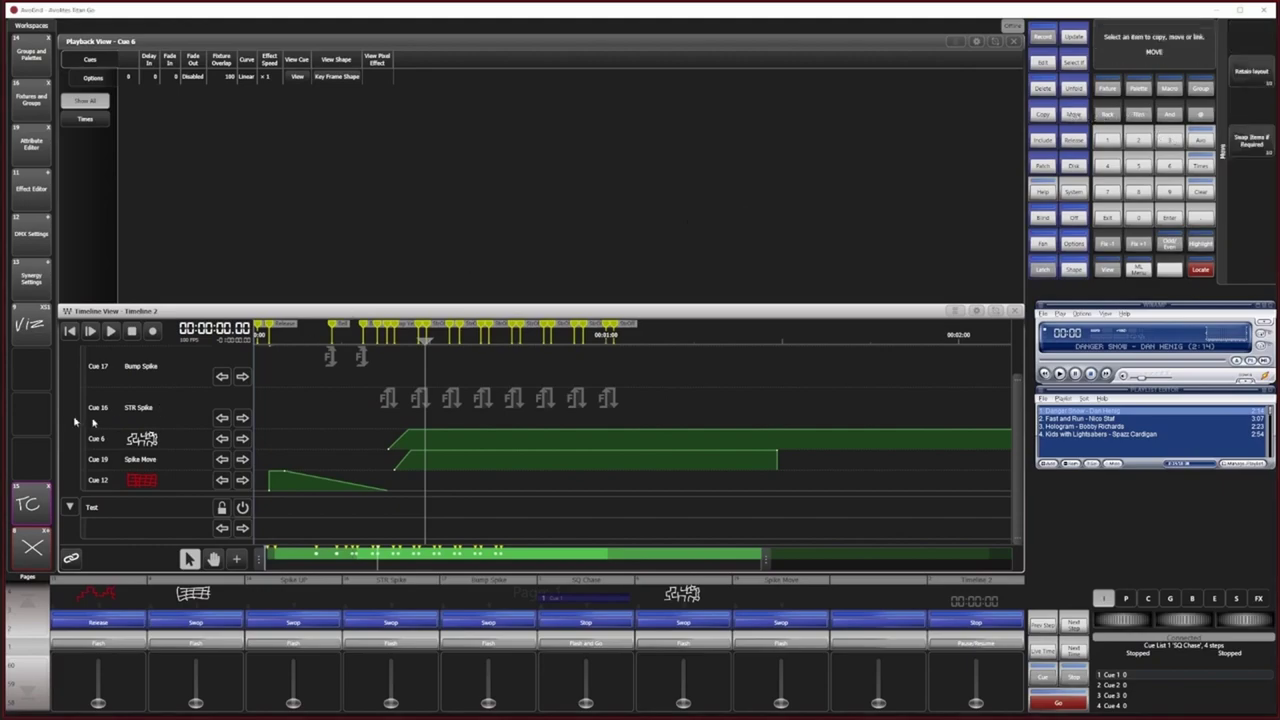
{"action": "left_click", "coordinate": [104, 437]}
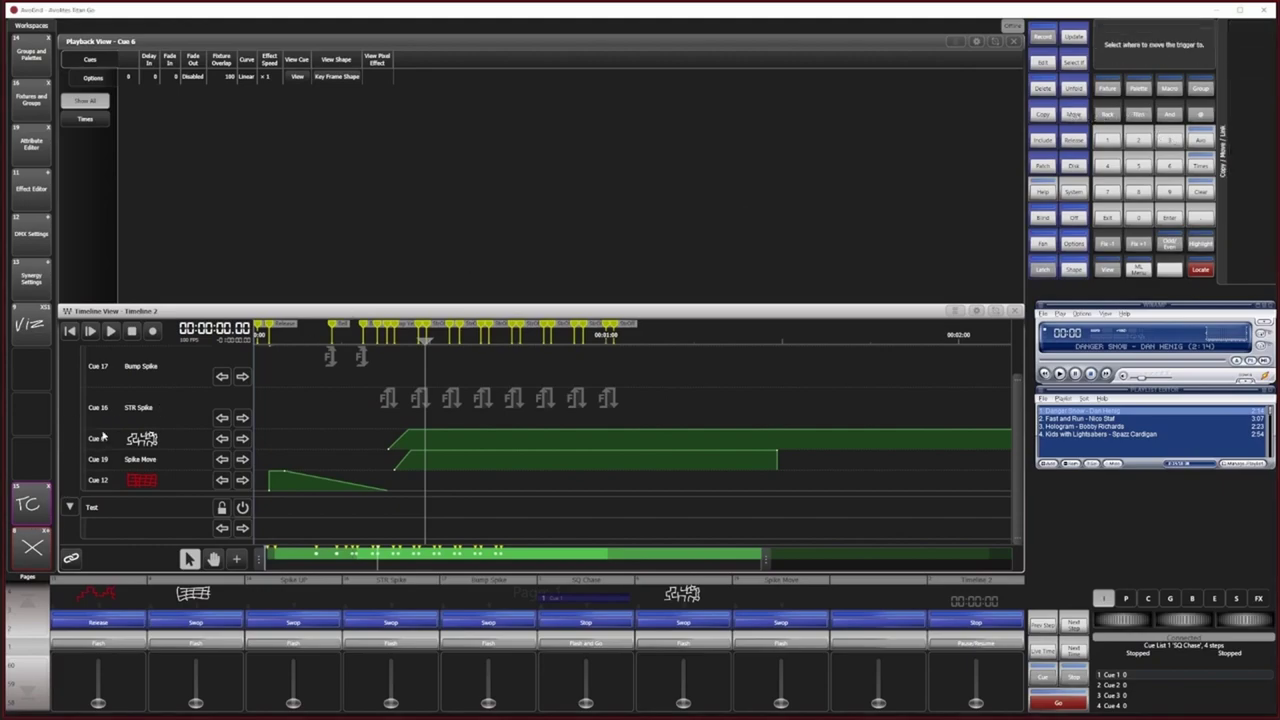
{"action": "left_click", "coordinate": [113, 505]}
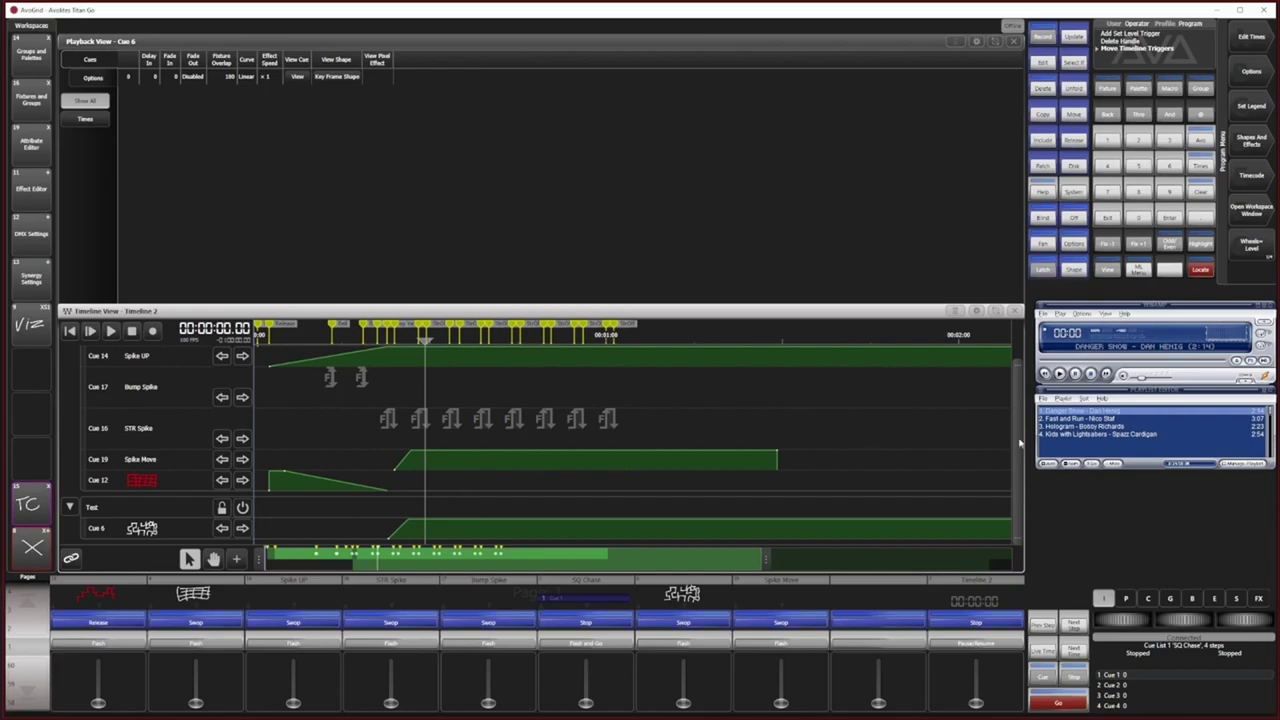
{"action": "scroll", "coordinate": [1022, 410], "scroll_direction": "up", "scroll_amount": 1}
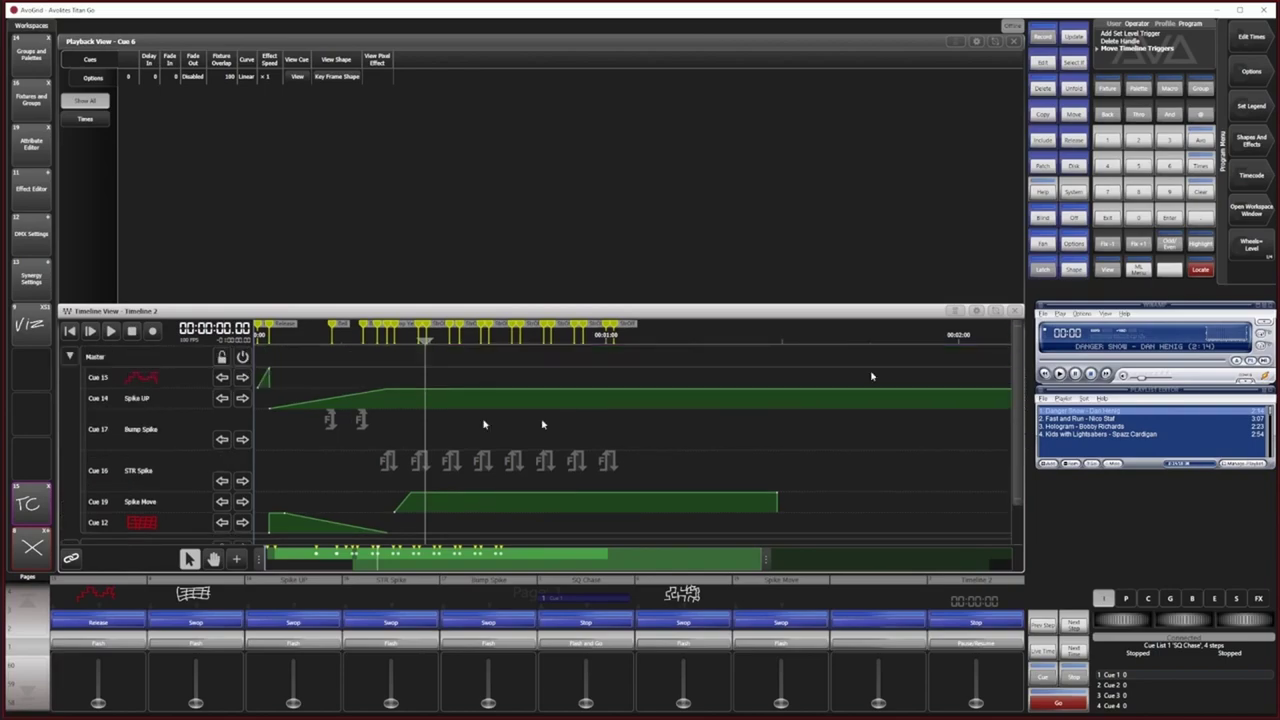
{"action": "left_click", "coordinate": [222, 358]}
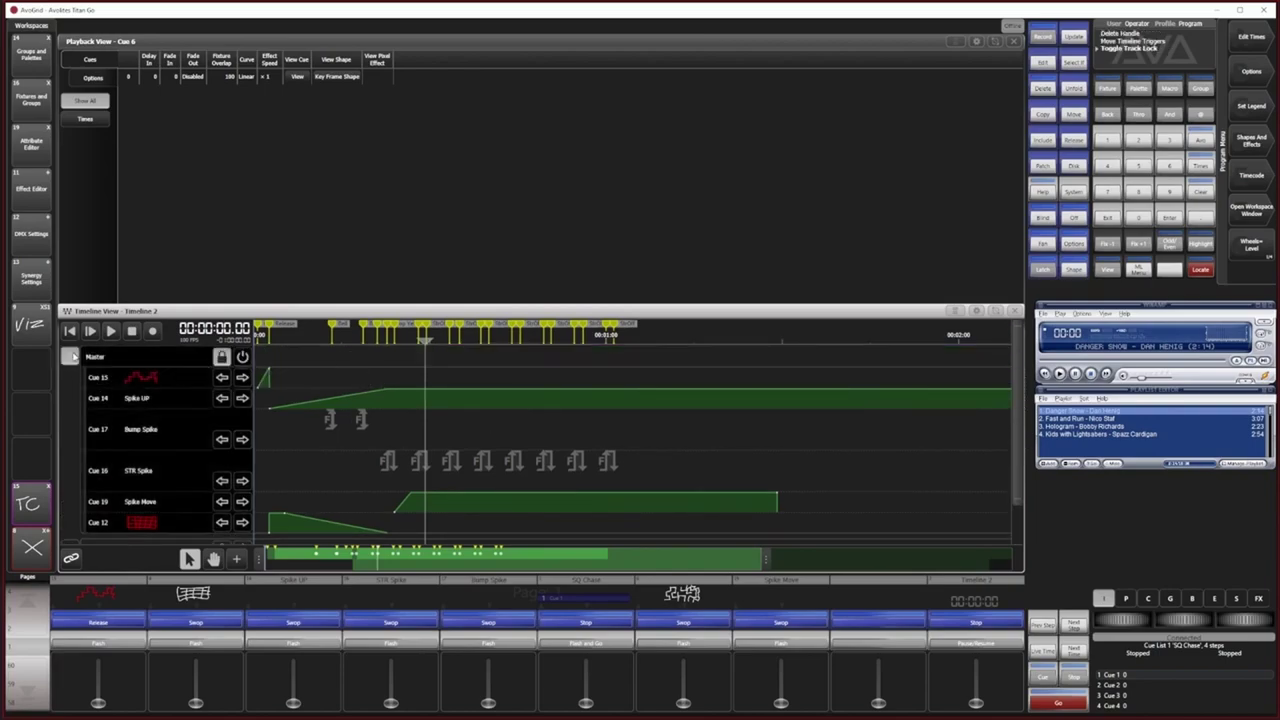
{"action": "left_click", "coordinate": [70, 356]}
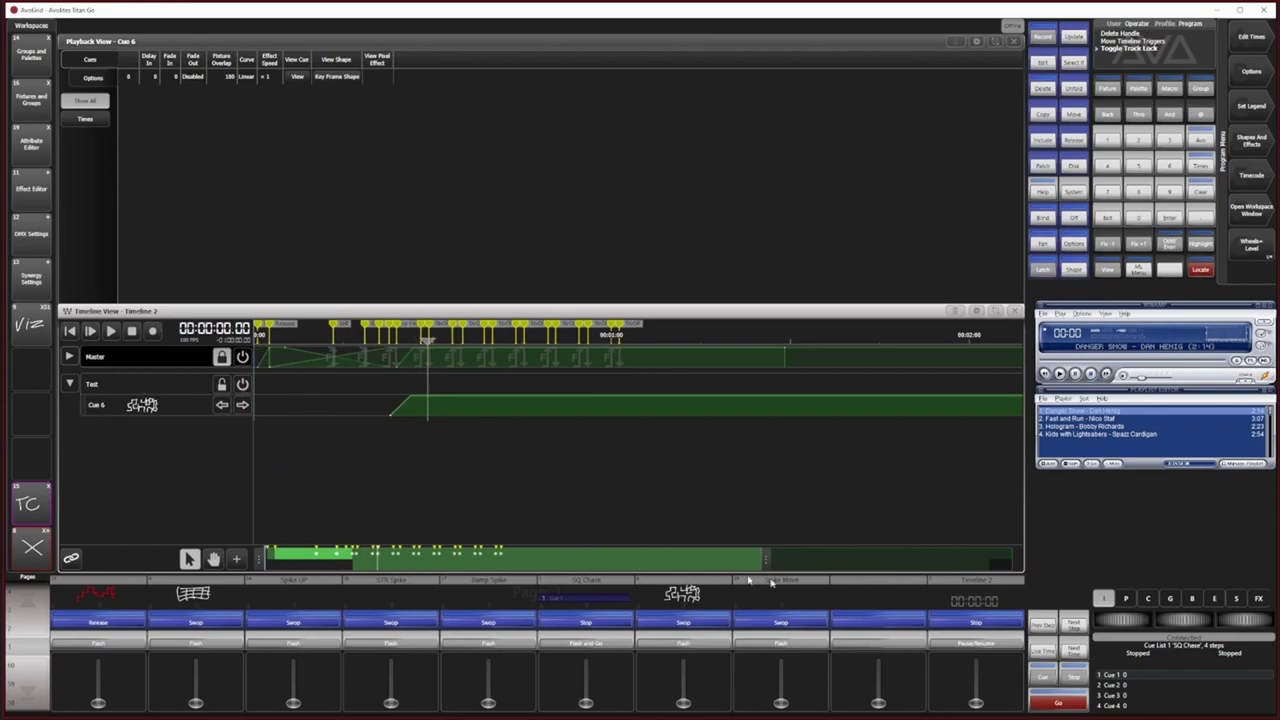
Step: Add a 0% Set Level trigger for Cue 6 at about 29.4 seconds on the Test track with a fade of about 10.9 seconds
{"action": "left_click_drag", "start_coordinate": [765, 563], "coordinate": [492, 560]}
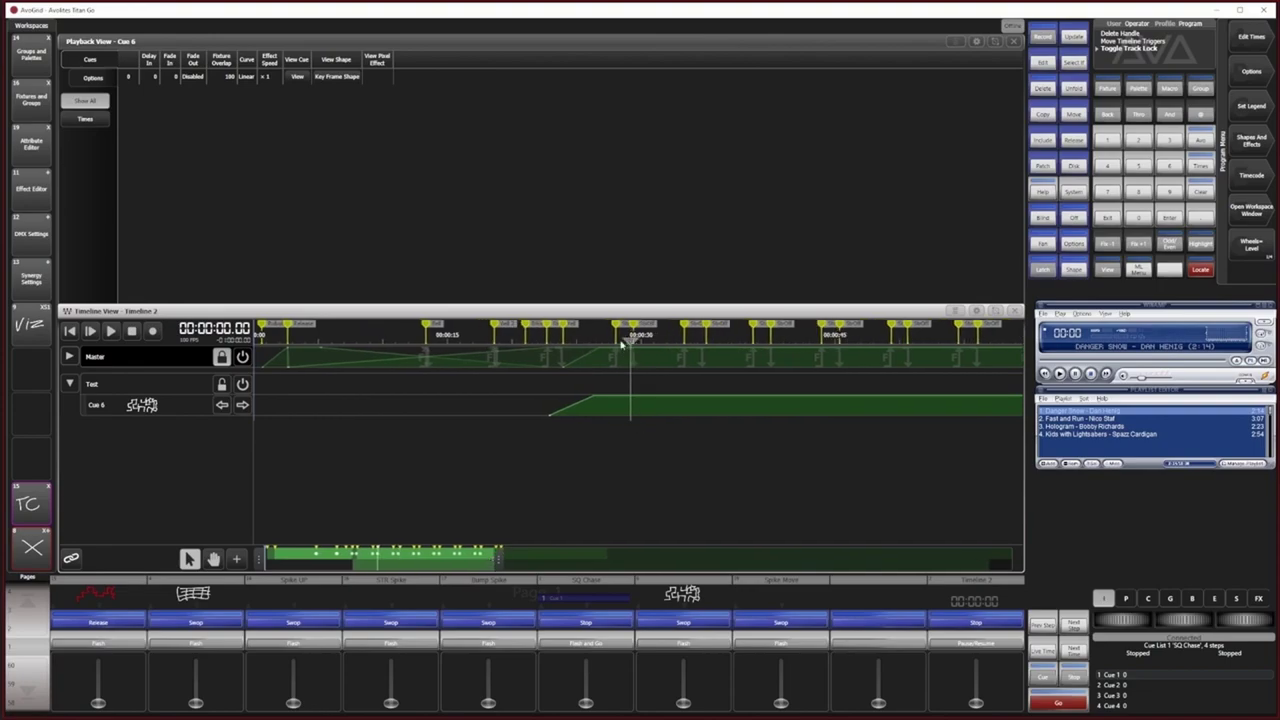
{"action": "left_click", "coordinate": [621, 344]}
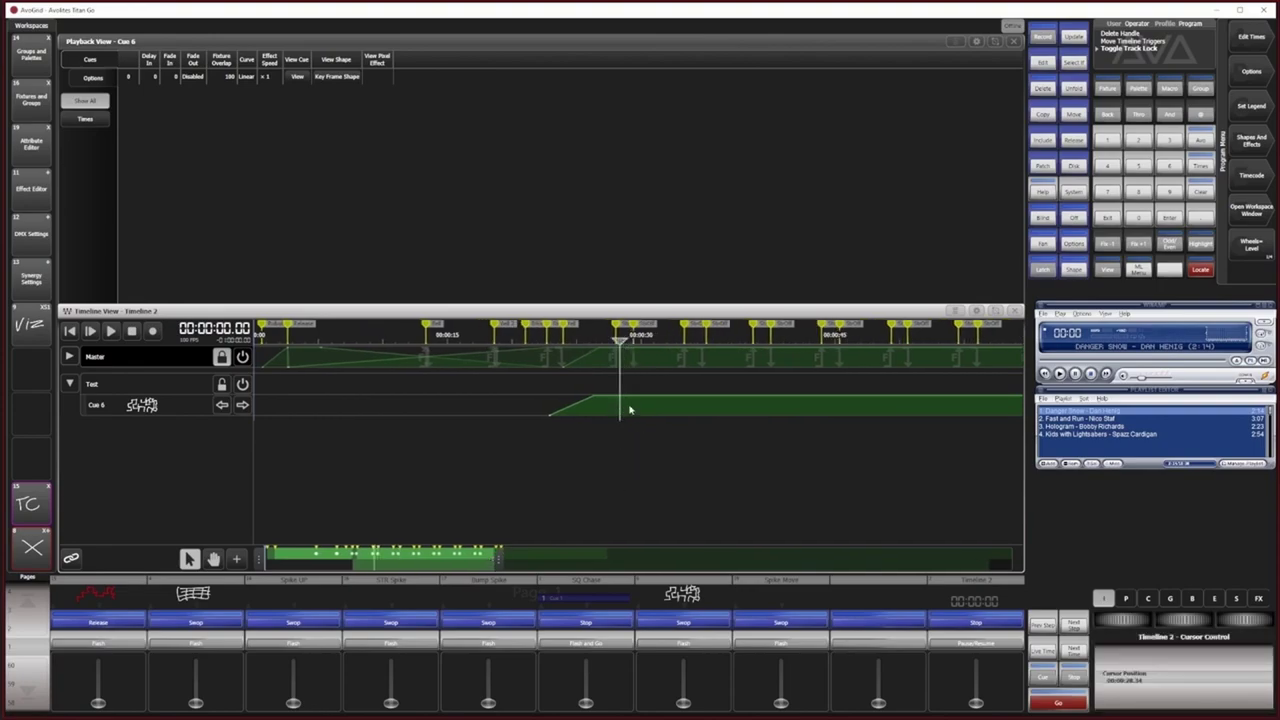
{"action": "left_click", "coordinate": [235, 560]}
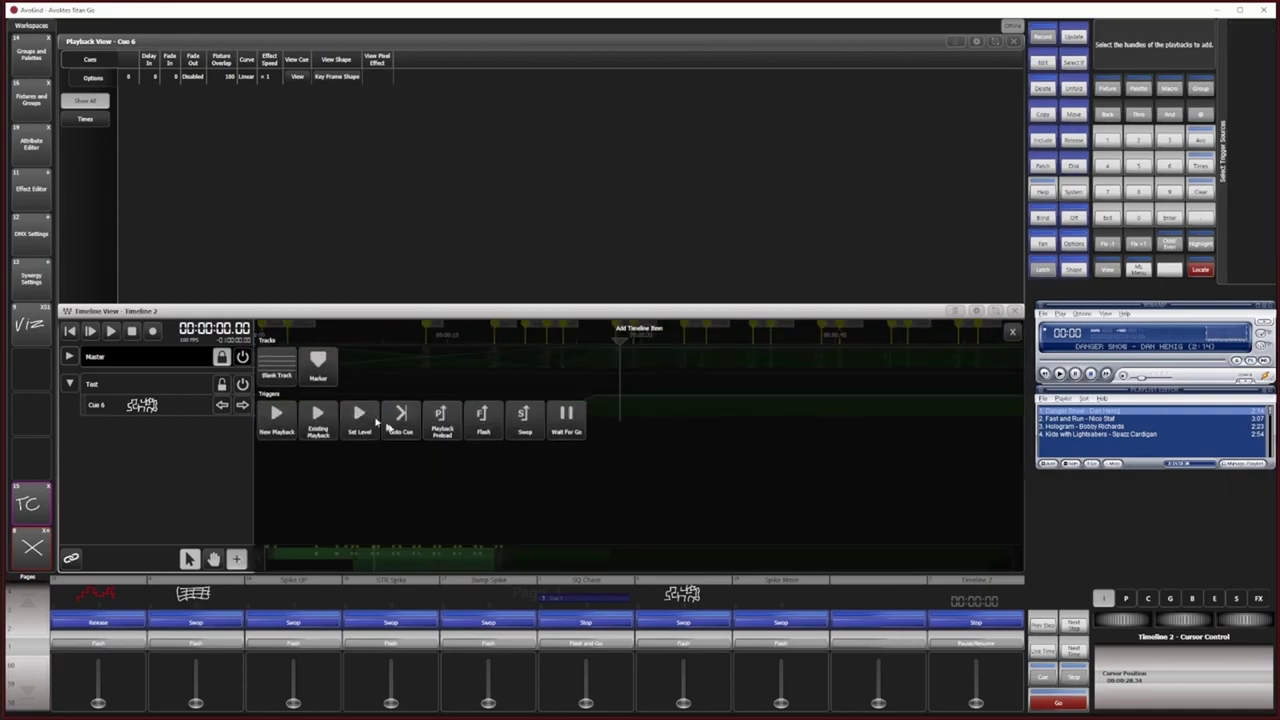
{"action": "left_click", "coordinate": [358, 426]}
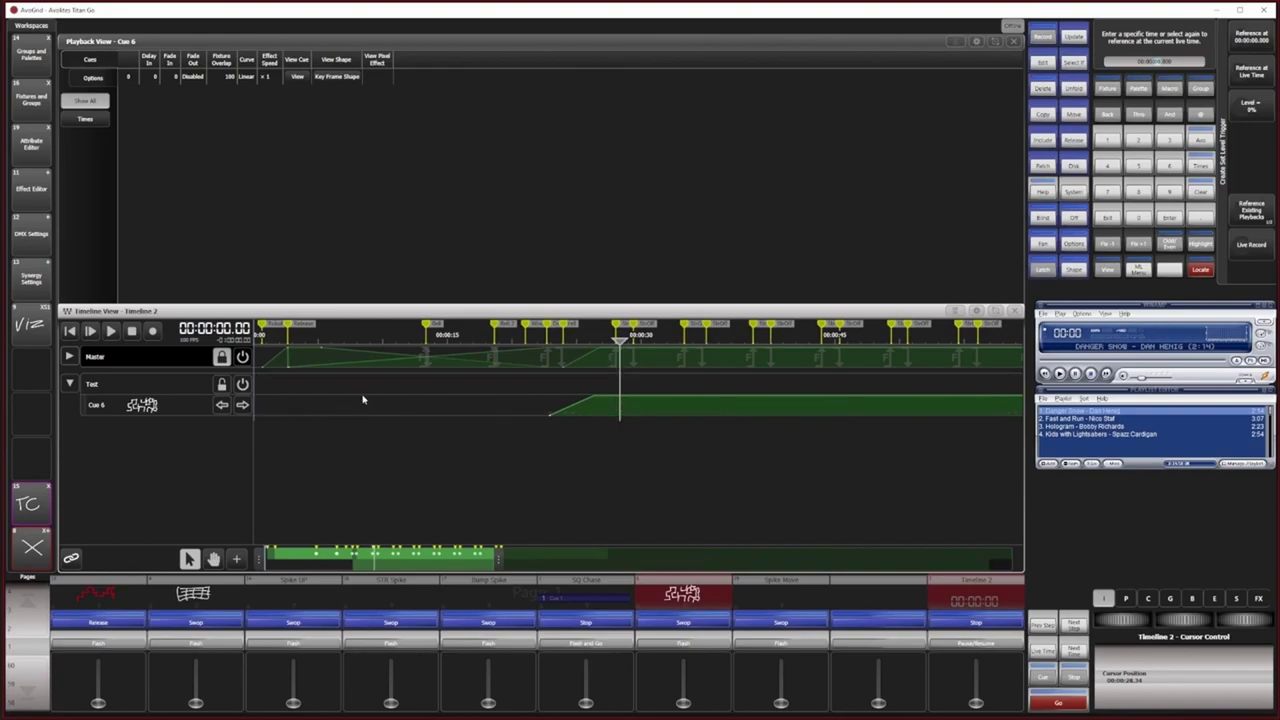
{"action": "left_click", "coordinate": [631, 392]}
{"action": "left_click_drag", "start_coordinate": [645, 388], "coordinate": [632, 418]}
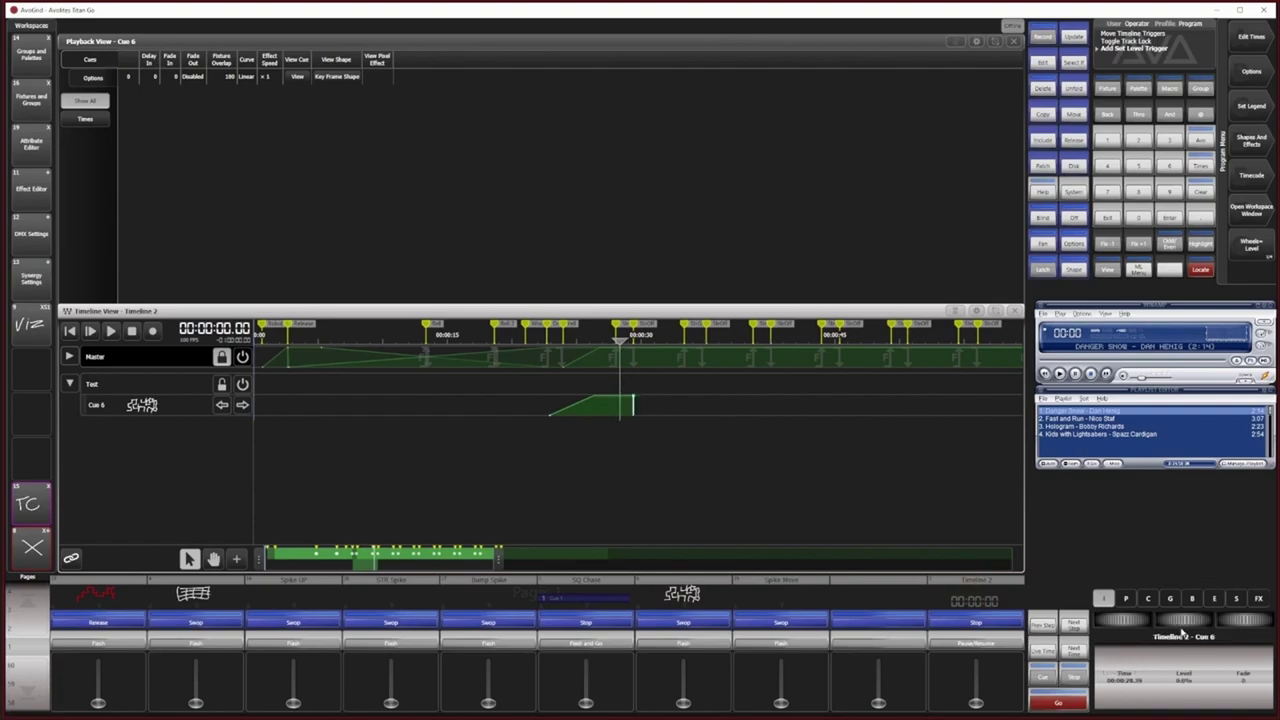
{"action": "left_click_drag", "start_coordinate": [1184, 629], "coordinate": [1247, 596]}
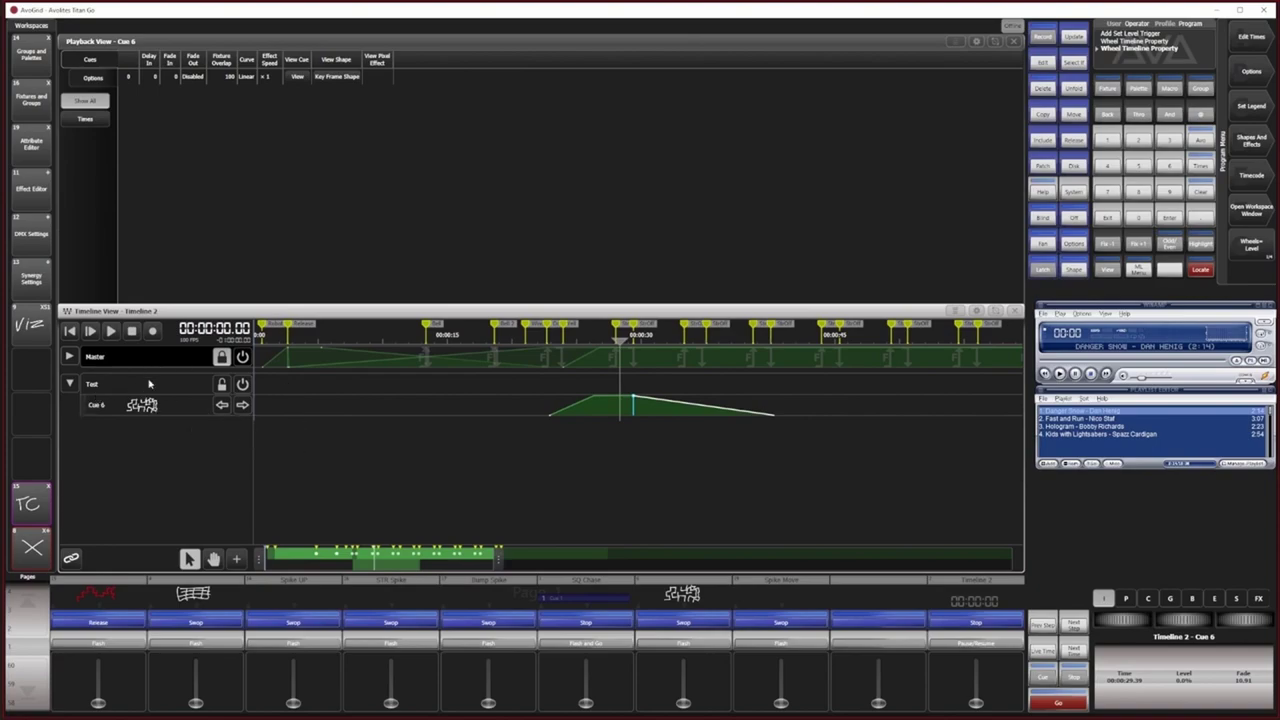
Step: Bring up the page 2 playbacks with the visualiser in view, and arm the Test track for live recording
{"action": "left_click", "coordinate": [25, 632]}
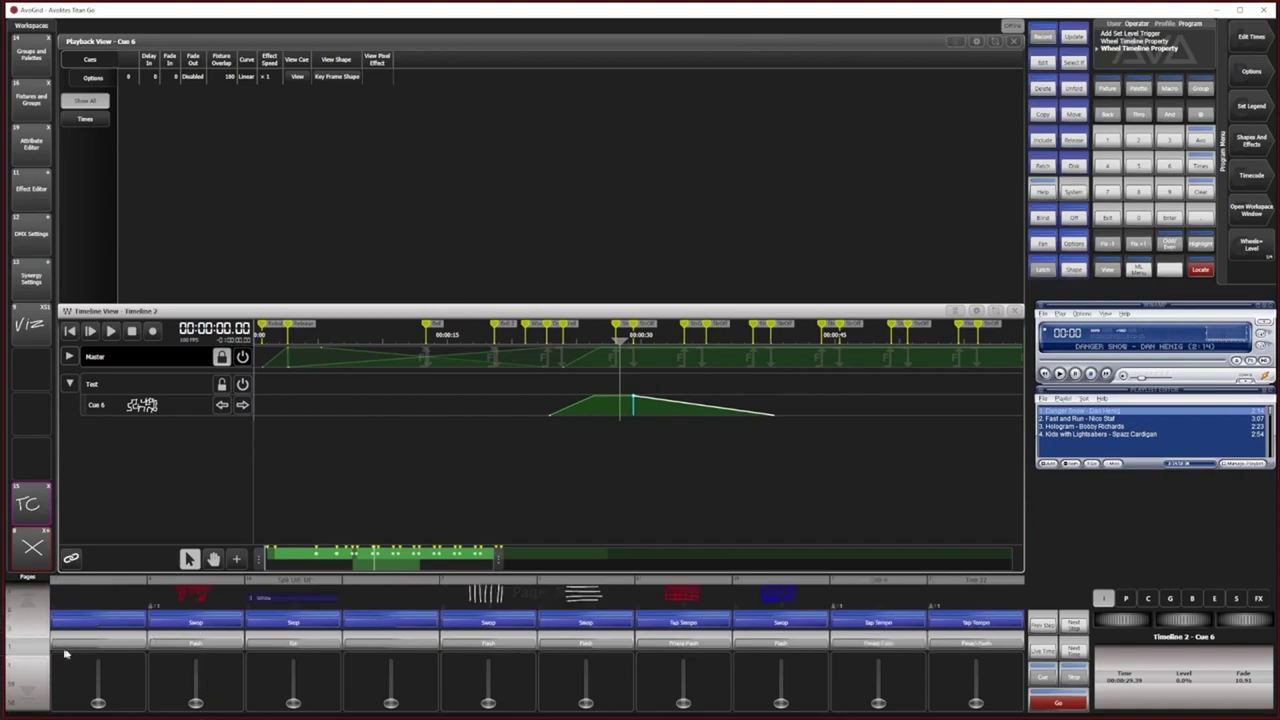
{"action": "mouse_move", "coordinate": [197, 699]}
{"action": "left_mouse_down"}
{"action": "mouse_move", "coordinate": [196, 688]}
{"action": "mouse_move", "coordinate": [196, 704]}
{"action": "left_mouse_up"}
{"action": "left_click", "coordinate": [1013, 41]}
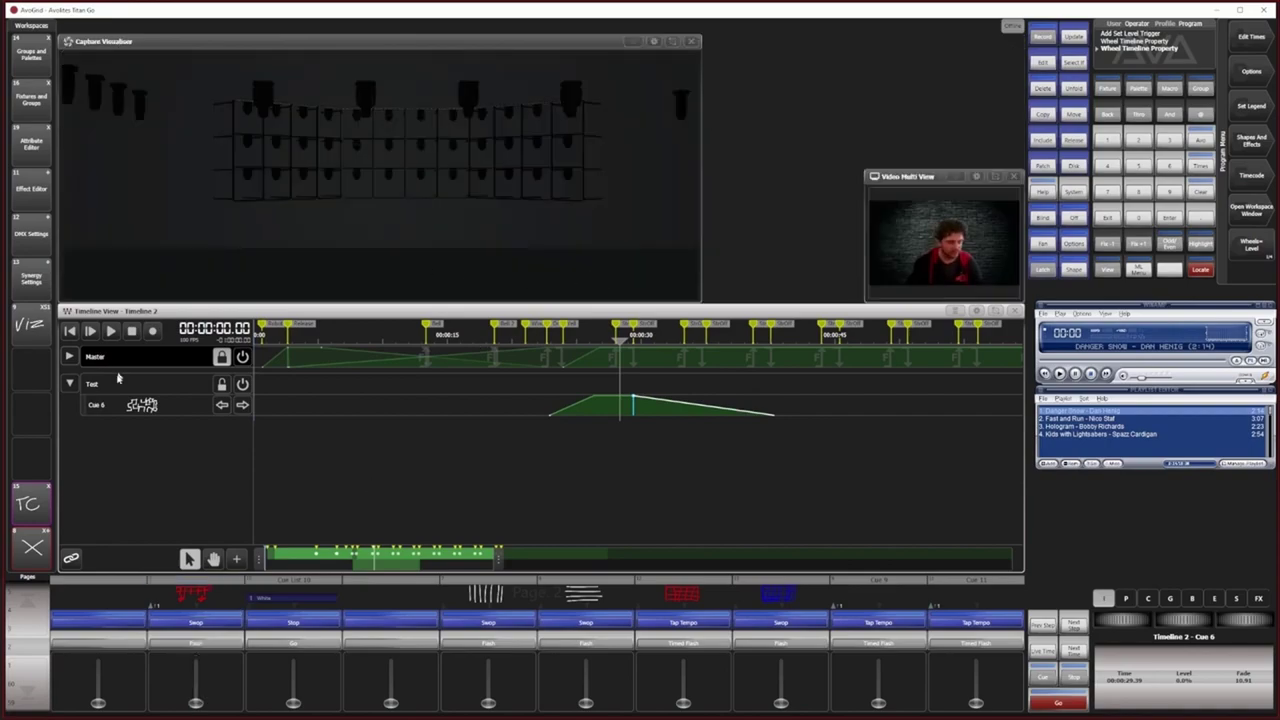
{"action": "left_click", "coordinate": [152, 330]}
{"action": "left_click", "coordinate": [141, 384]}
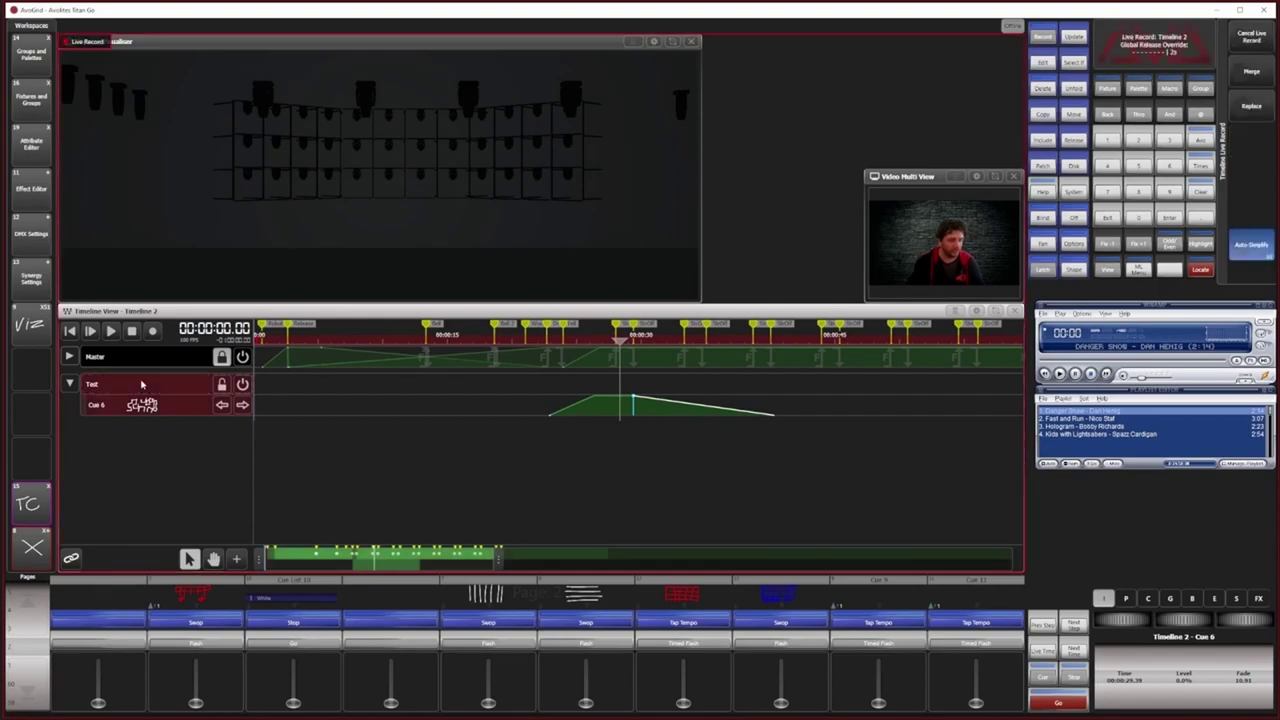
Step: Live record five Cue 3 fader bumps onto the Test track from about 34 to 53 seconds, ending with Auto-Simplify turned off
{"action": "left_click", "coordinate": [111, 331]}
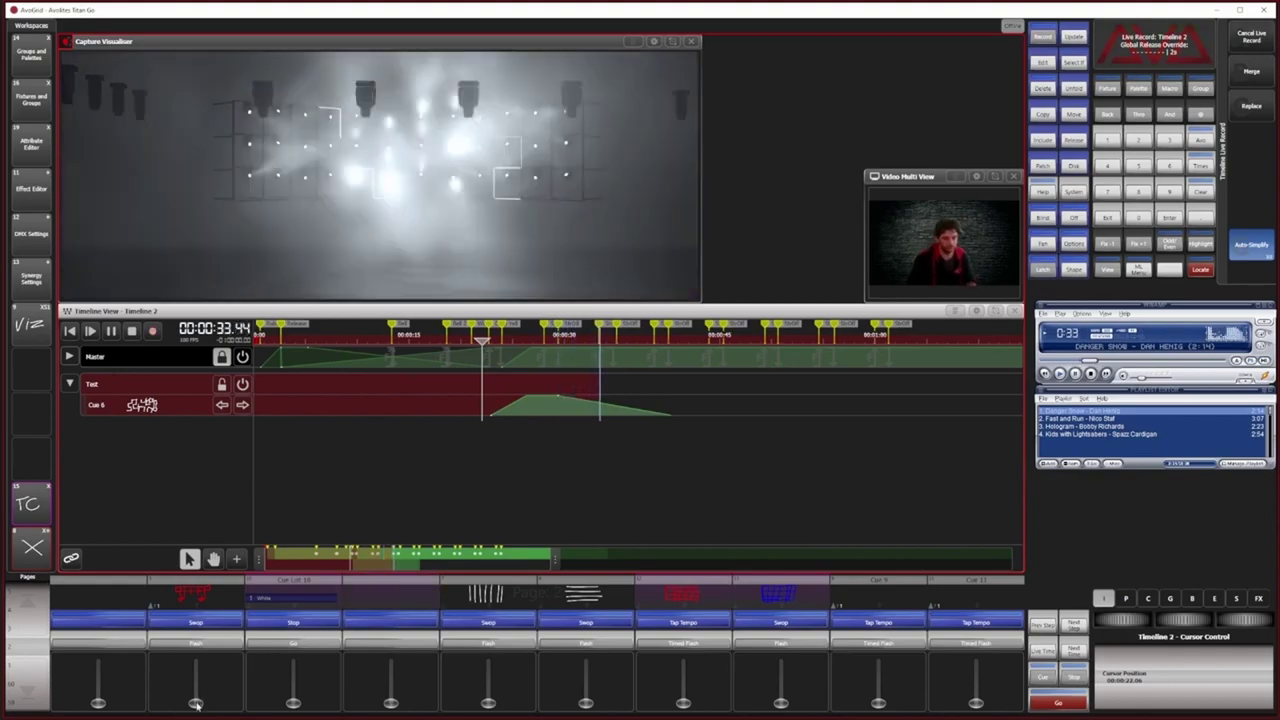
{"action": "mouse_move", "coordinate": [196, 704]}
{"action": "left_mouse_down"}
{"action": "mouse_move", "coordinate": [196, 660]}
{"action": "mouse_move", "coordinate": [196, 704]}
{"action": "left_mouse_up"}
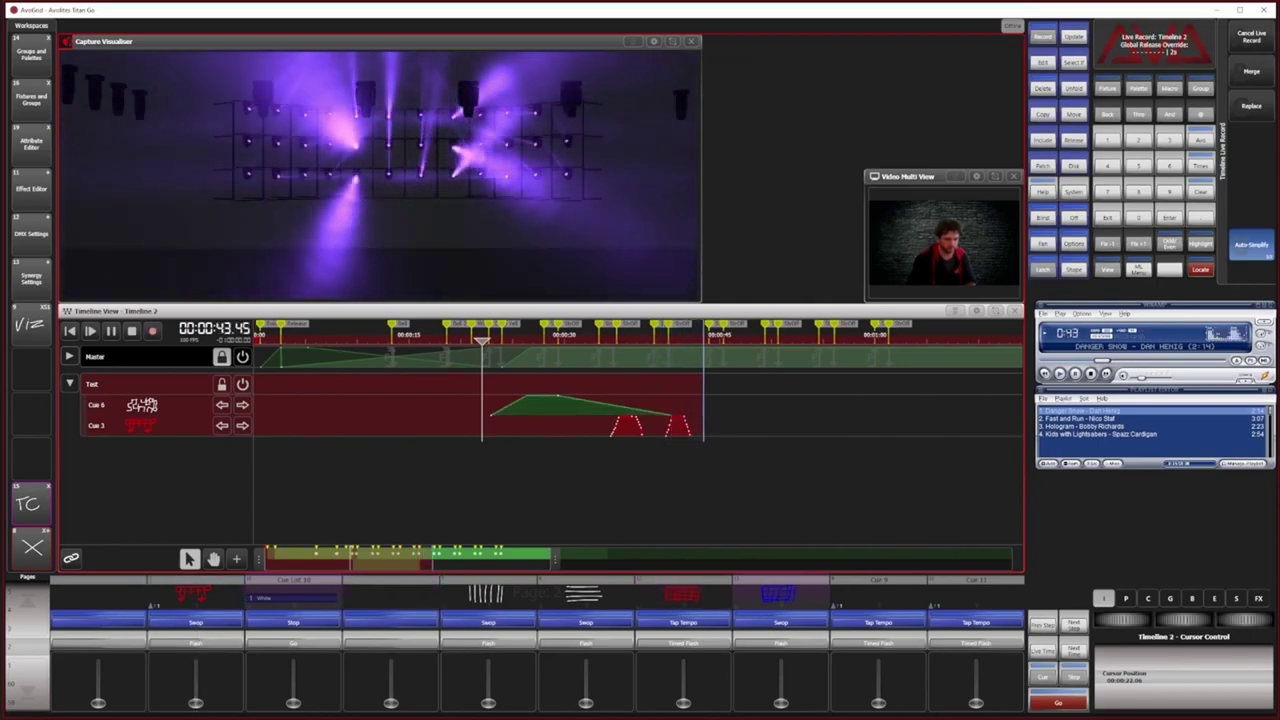
{"action": "mouse_move", "coordinate": [196, 703]}
{"action": "left_mouse_down"}
{"action": "mouse_move", "coordinate": [182, 648]}
{"action": "mouse_move", "coordinate": [196, 703]}
{"action": "left_mouse_up"}
{"action": "left_click", "coordinate": [131, 331]}
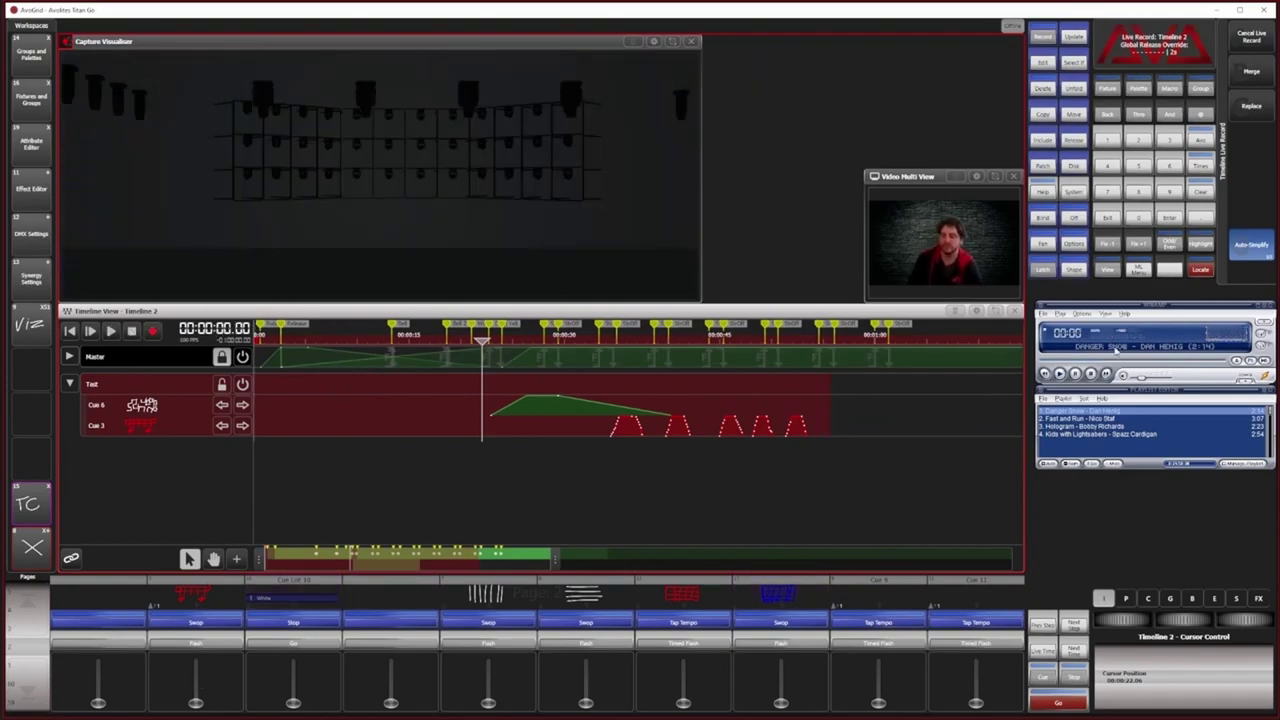
{"action": "left_click", "coordinate": [1248, 248]}
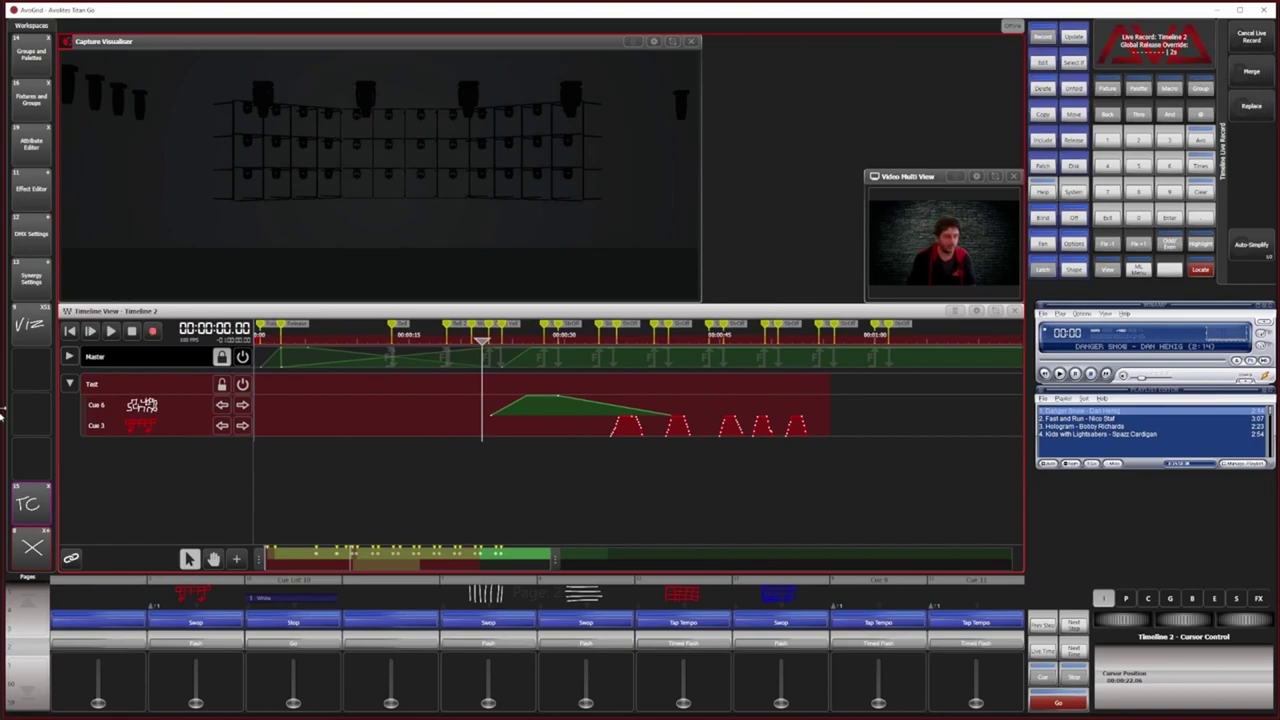
{"action": "left_click", "coordinate": [149, 334]}
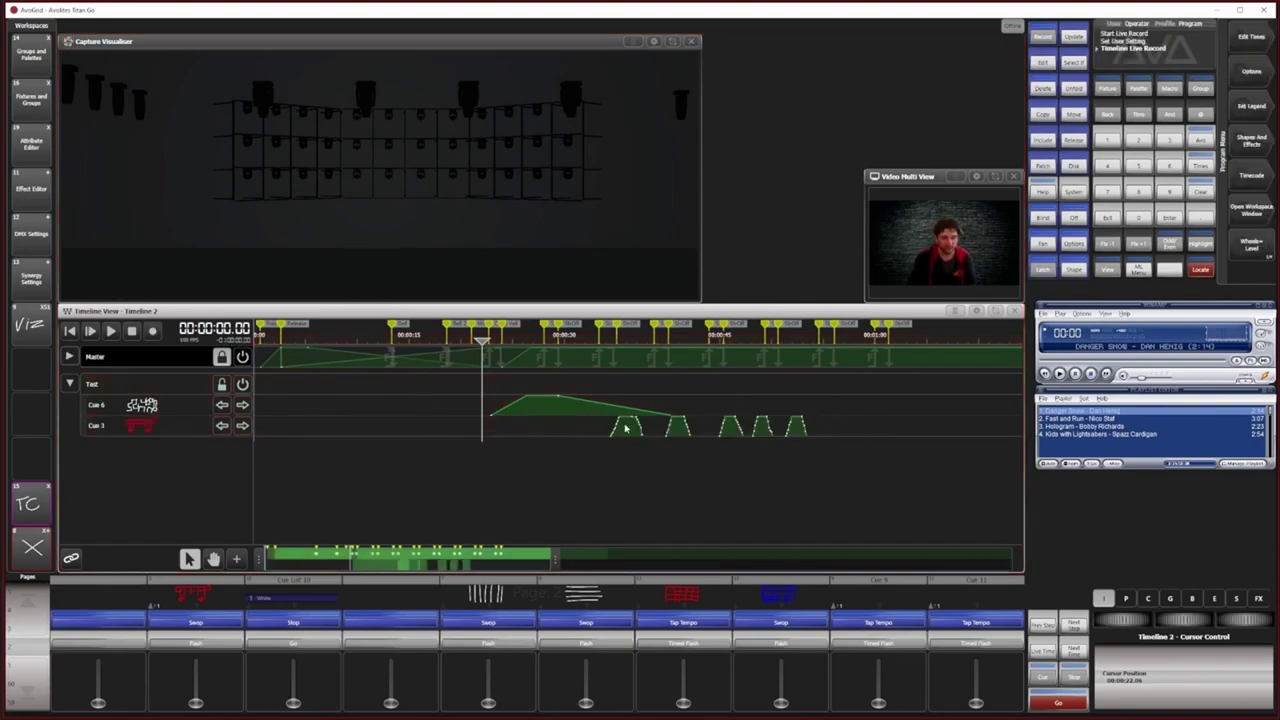
Step: Play the timeline from about 34 seconds to review the recorded Cue 3 bumps, and stop it
{"action": "scroll", "coordinate": [648, 447], "scroll_direction": "up", "scroll_amount": 5}
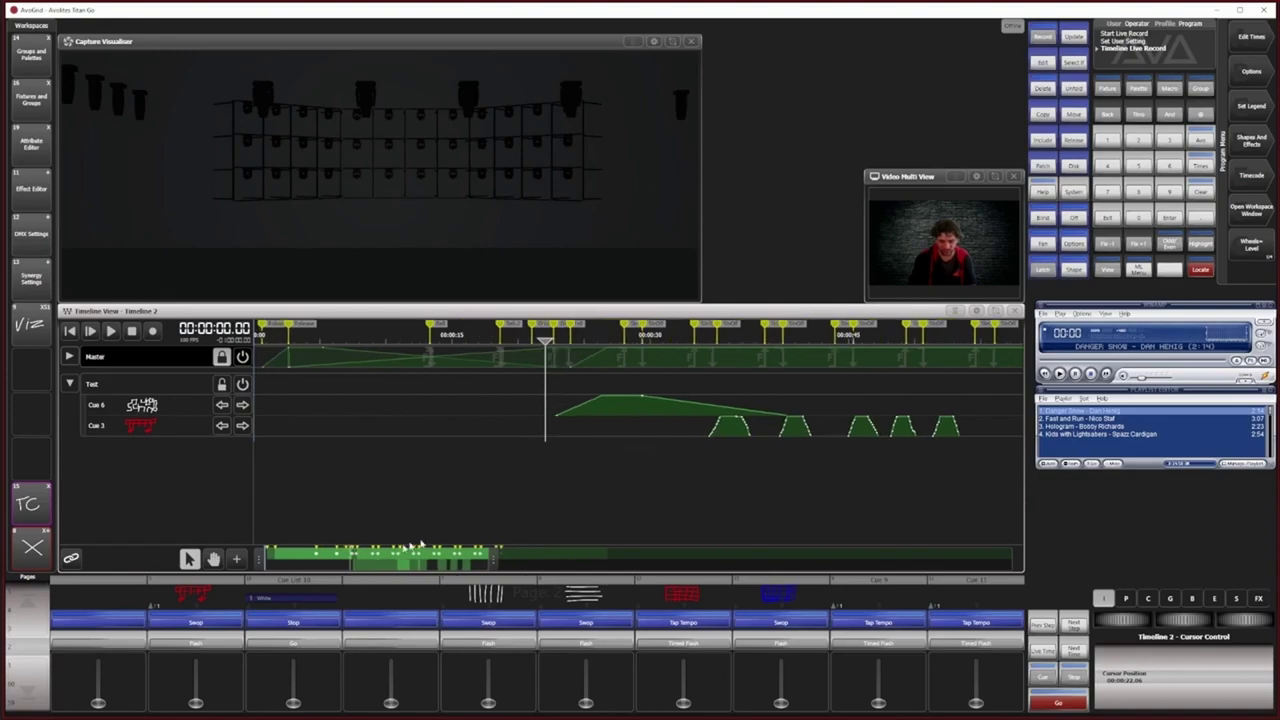
{"action": "left_click", "coordinate": [704, 338]}
{"action": "key", "text": "space"}
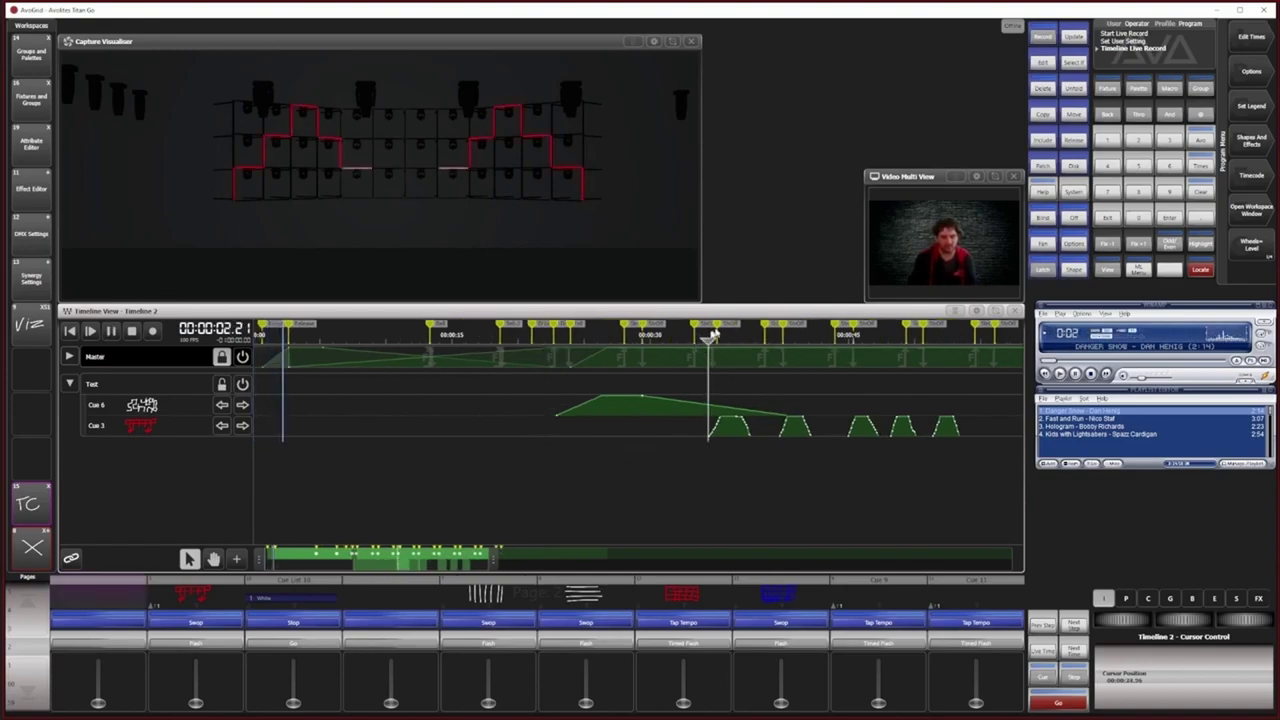
{"action": "double_click", "coordinate": [716, 338]}
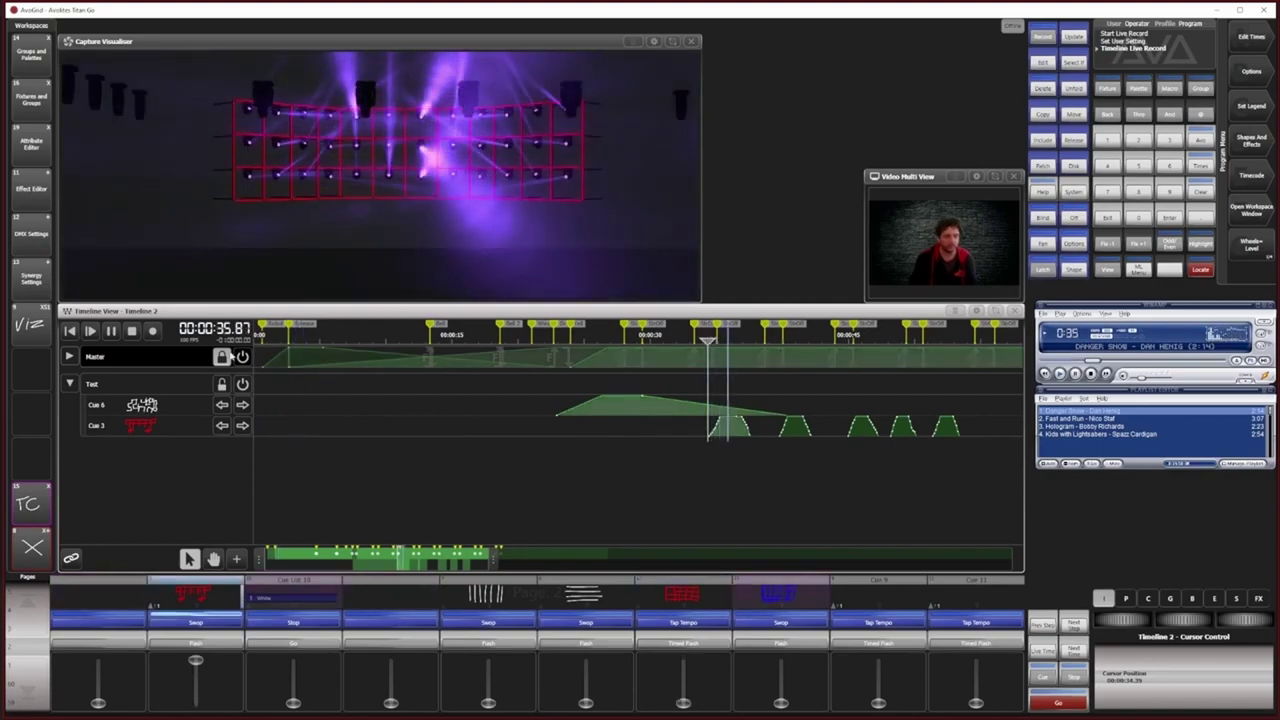
{"action": "left_click", "coordinate": [131, 331]}
Step: Simplify the selected triggers of Cue 6 and the third Cue 3 bump on the Test track
{"action": "scroll", "coordinate": [790, 467], "scroll_direction": "up", "scroll_amount": 3}
{"action": "scroll", "coordinate": [786, 467], "scroll_direction": "down", "scroll_amount": 2}
{"action": "left_click_drag", "start_coordinate": [482, 557], "coordinate": [550, 557]}
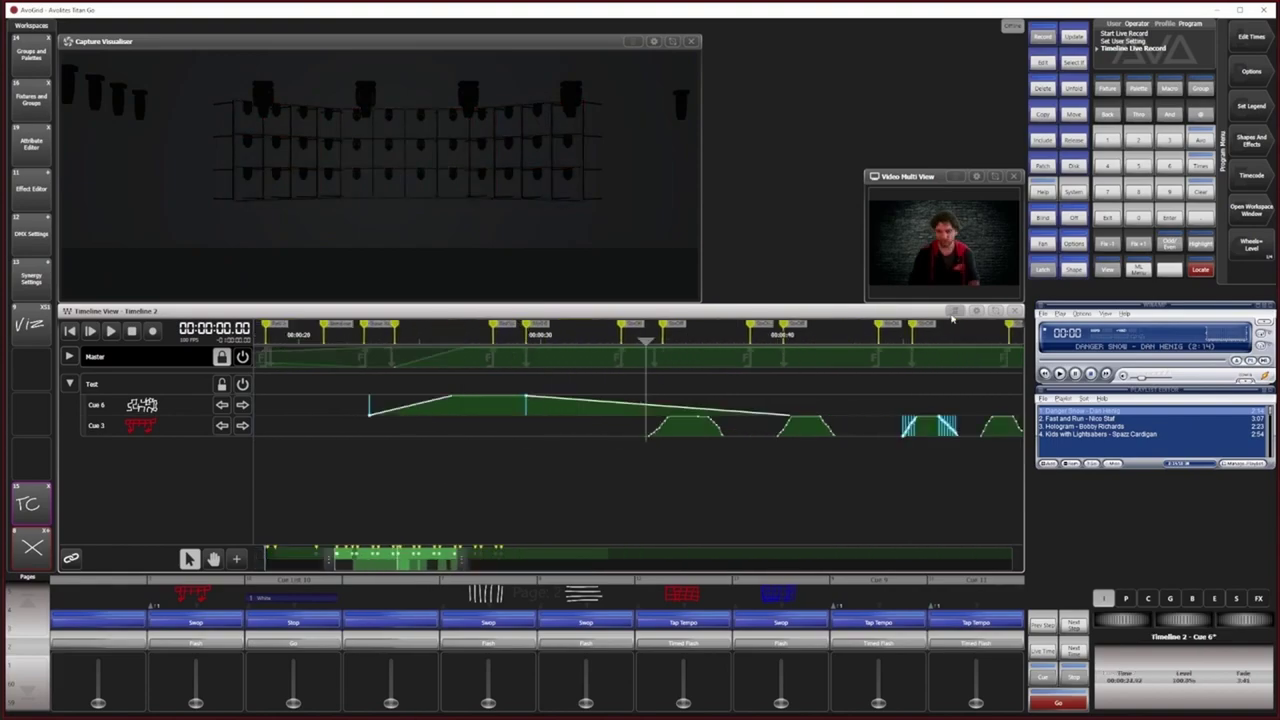
{"action": "left_click", "coordinate": [953, 311]}
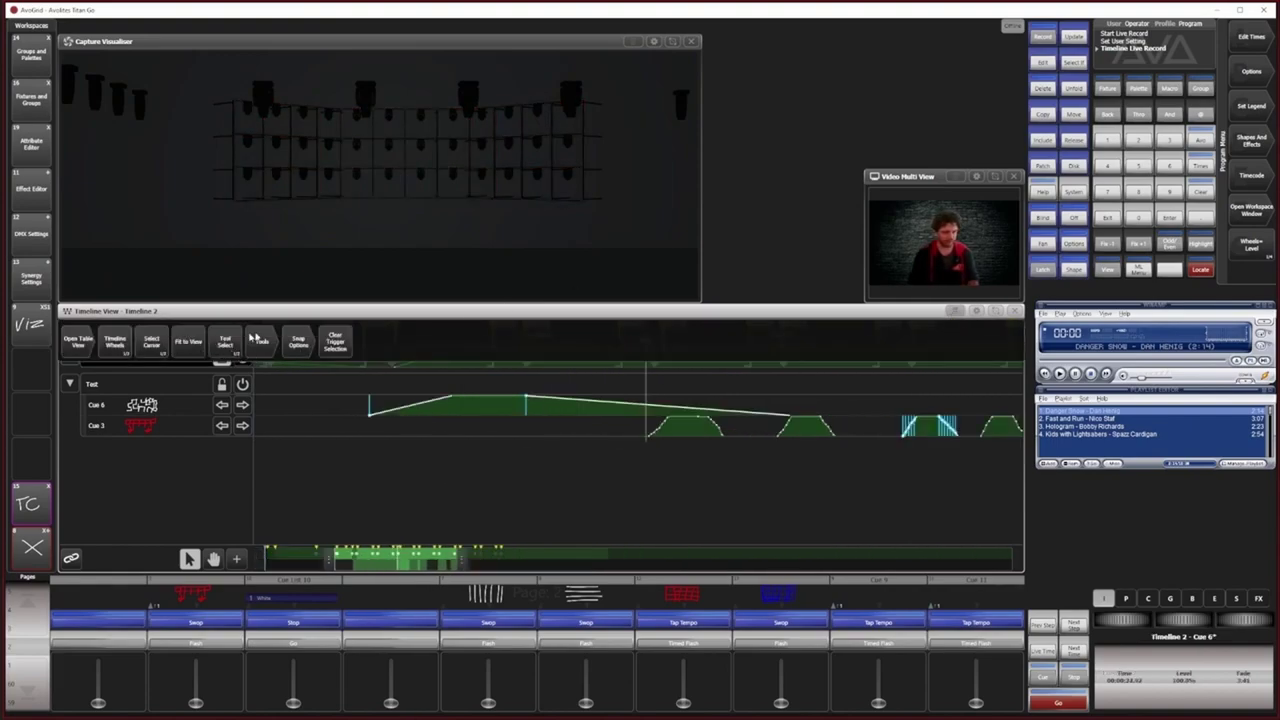
{"action": "left_click", "coordinate": [261, 343]}
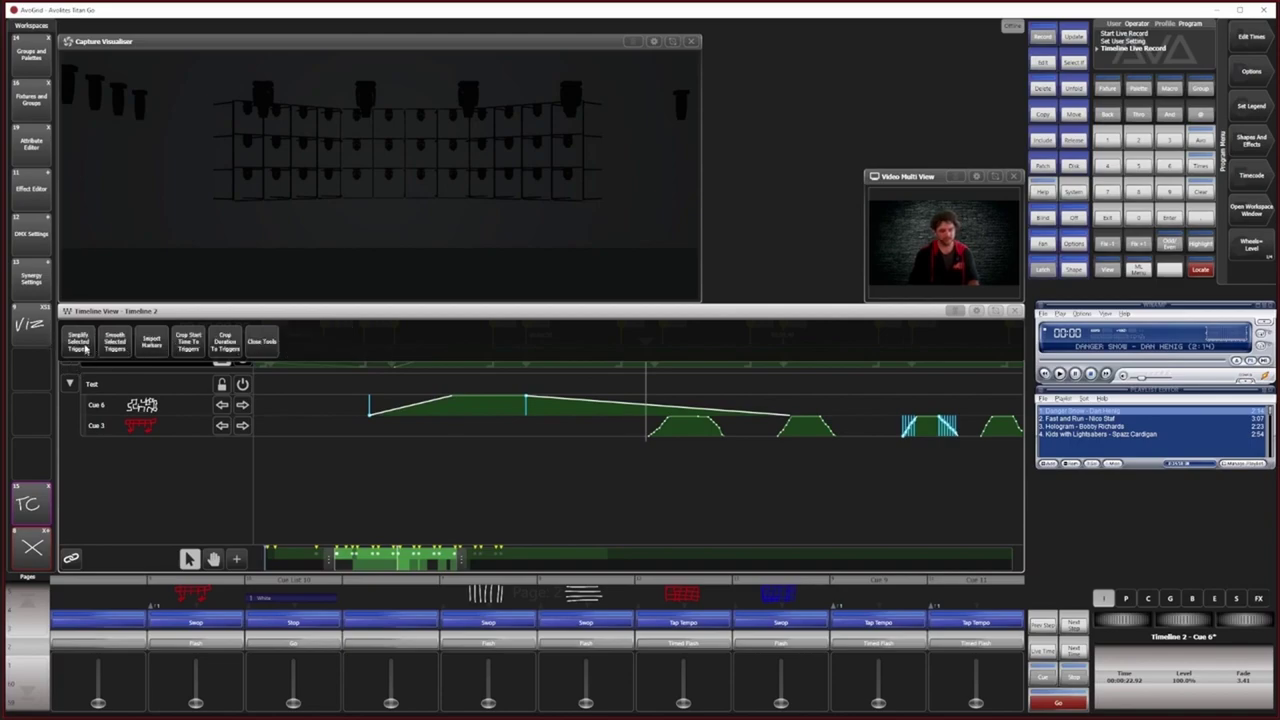
{"action": "left_click", "coordinate": [85, 345]}
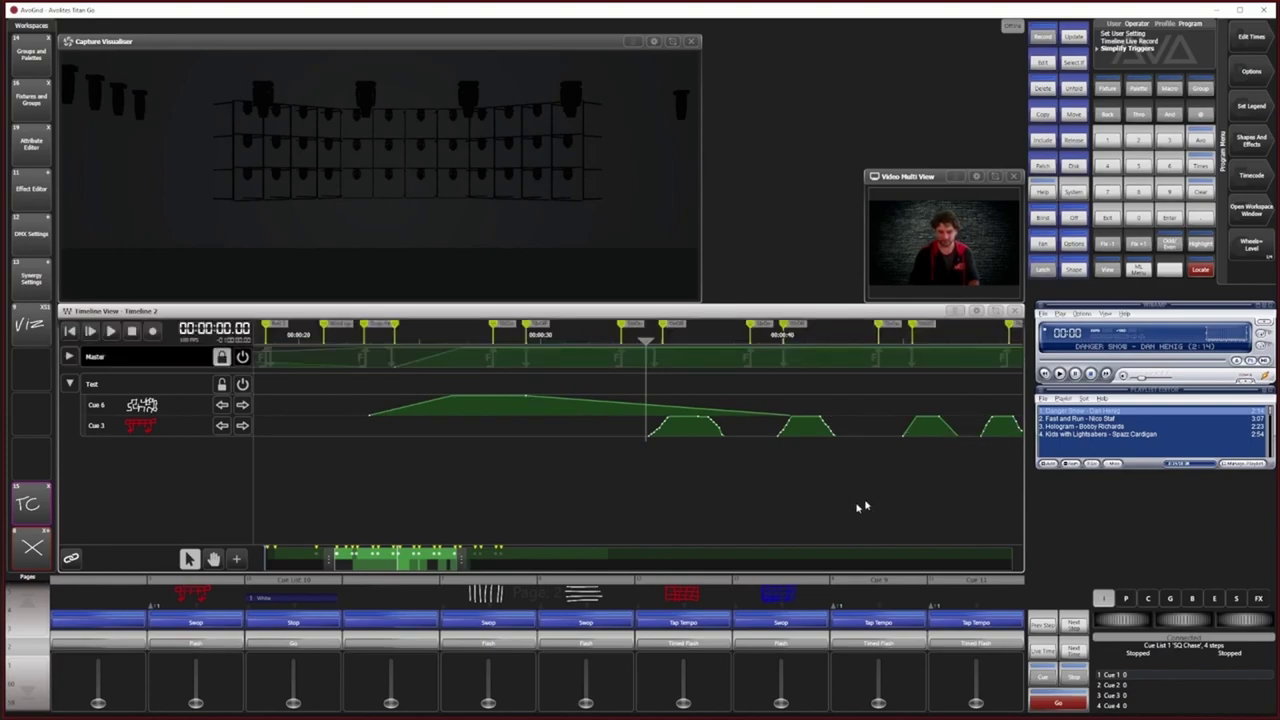
Step: Unlock the Master track and move the Cue 6 triggers from the Test track back to it
{"action": "left_click_drag", "start_coordinate": [460, 563], "coordinate": [515, 563]}
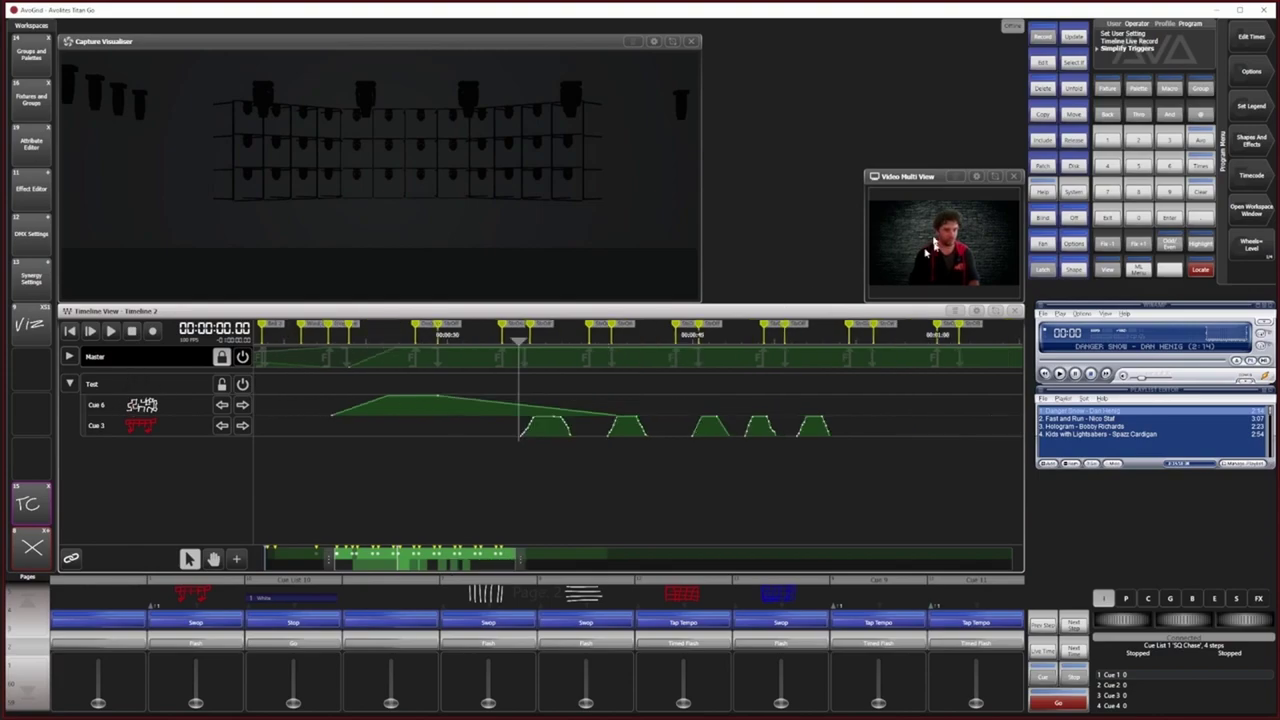
{"action": "left_click", "coordinate": [222, 357]}
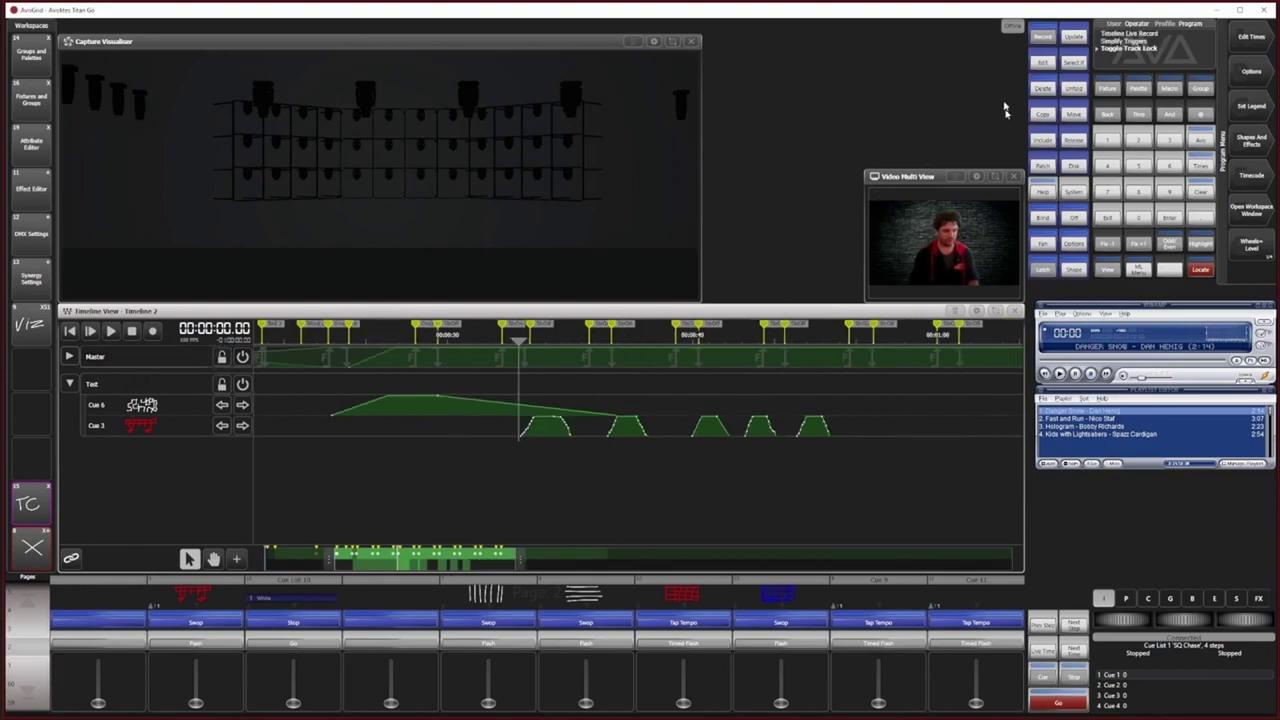
{"action": "left_click", "coordinate": [1073, 114]}
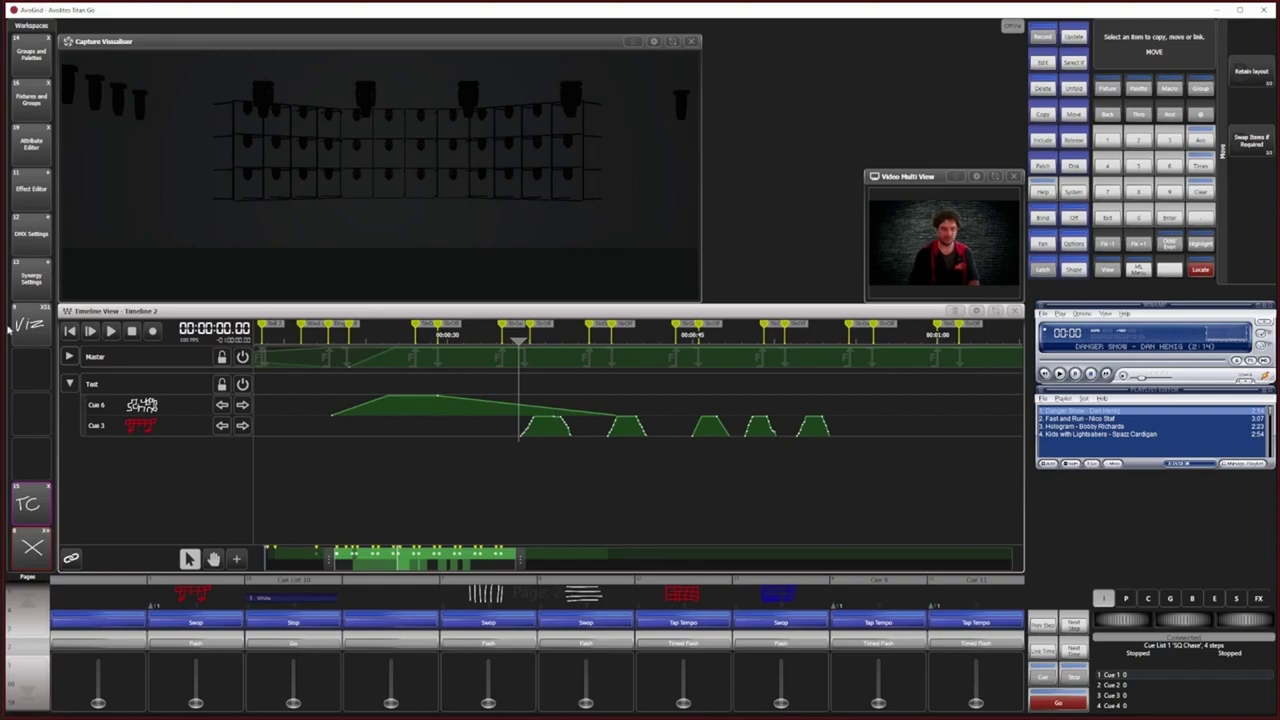
{"action": "left_click", "coordinate": [137, 404]}
{"action": "left_click", "coordinate": [147, 362]}
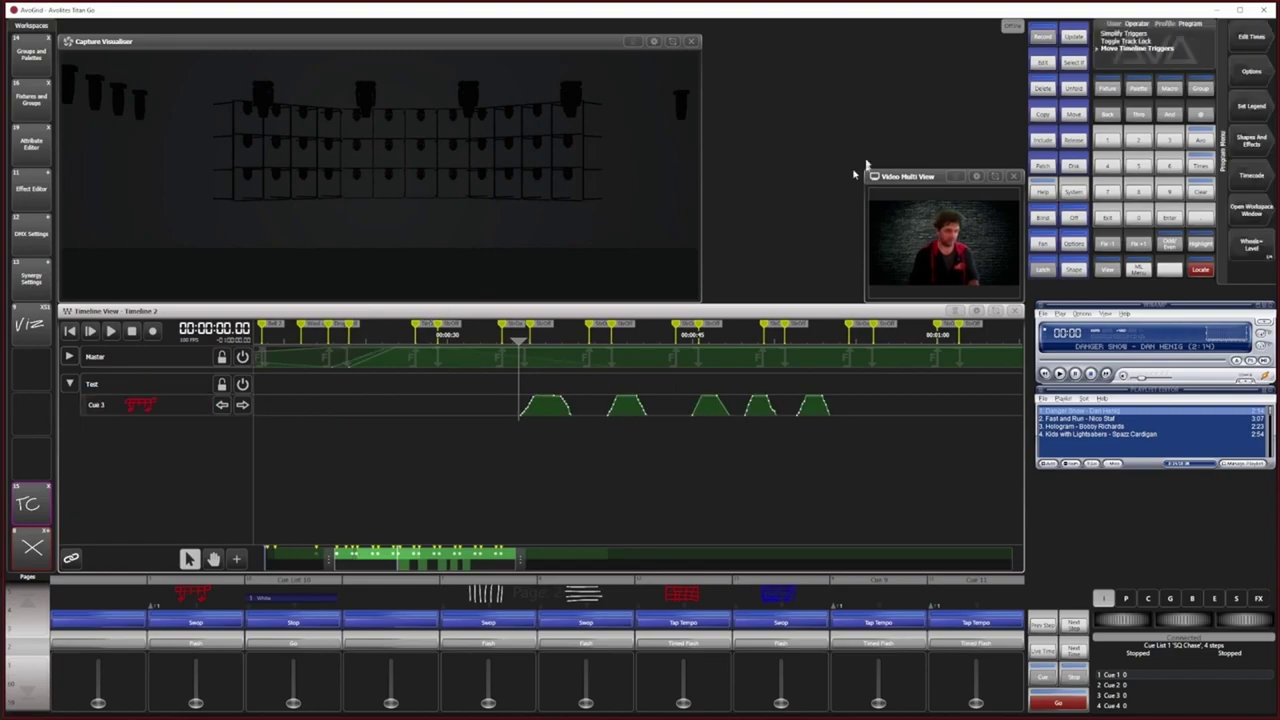
Step: Lock the Master track and simplify all Cue 3 triggers on the Test track
{"action": "left_click", "coordinate": [222, 358]}
{"action": "left_click_drag", "start_coordinate": [492, 450], "coordinate": [876, 368]}
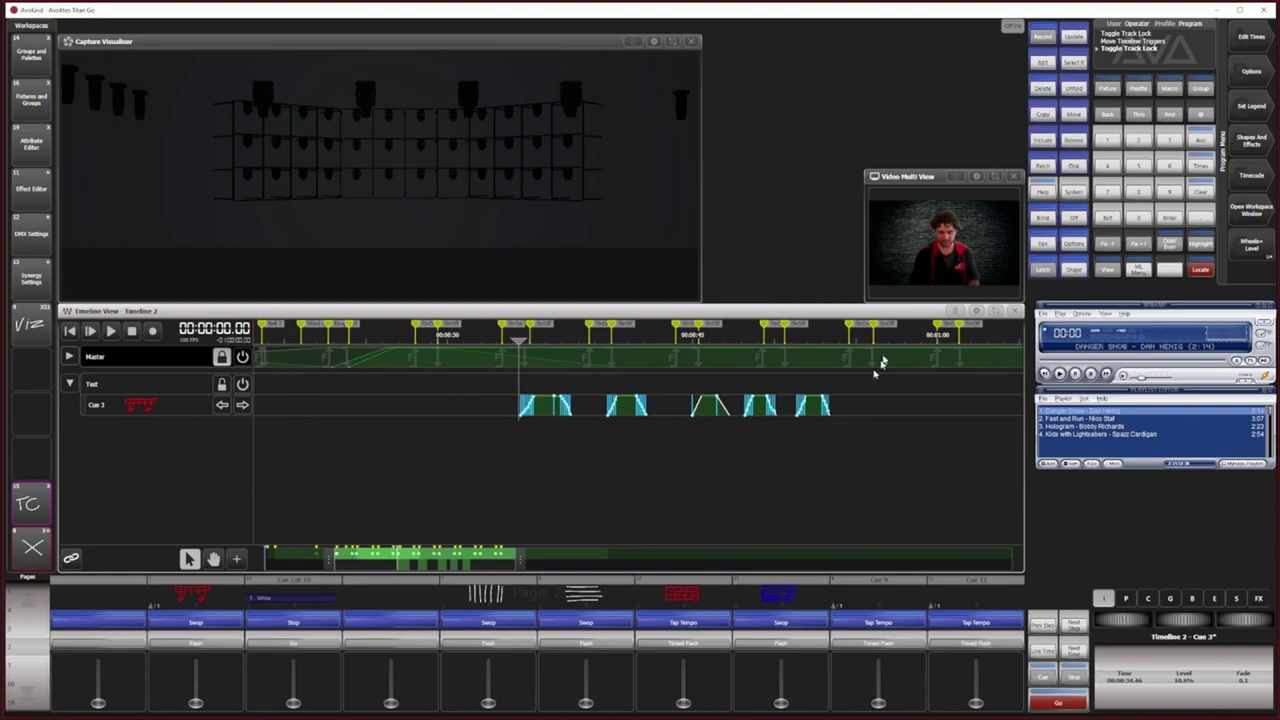
{"action": "left_click", "coordinate": [954, 312]}
{"action": "left_click", "coordinate": [261, 343]}
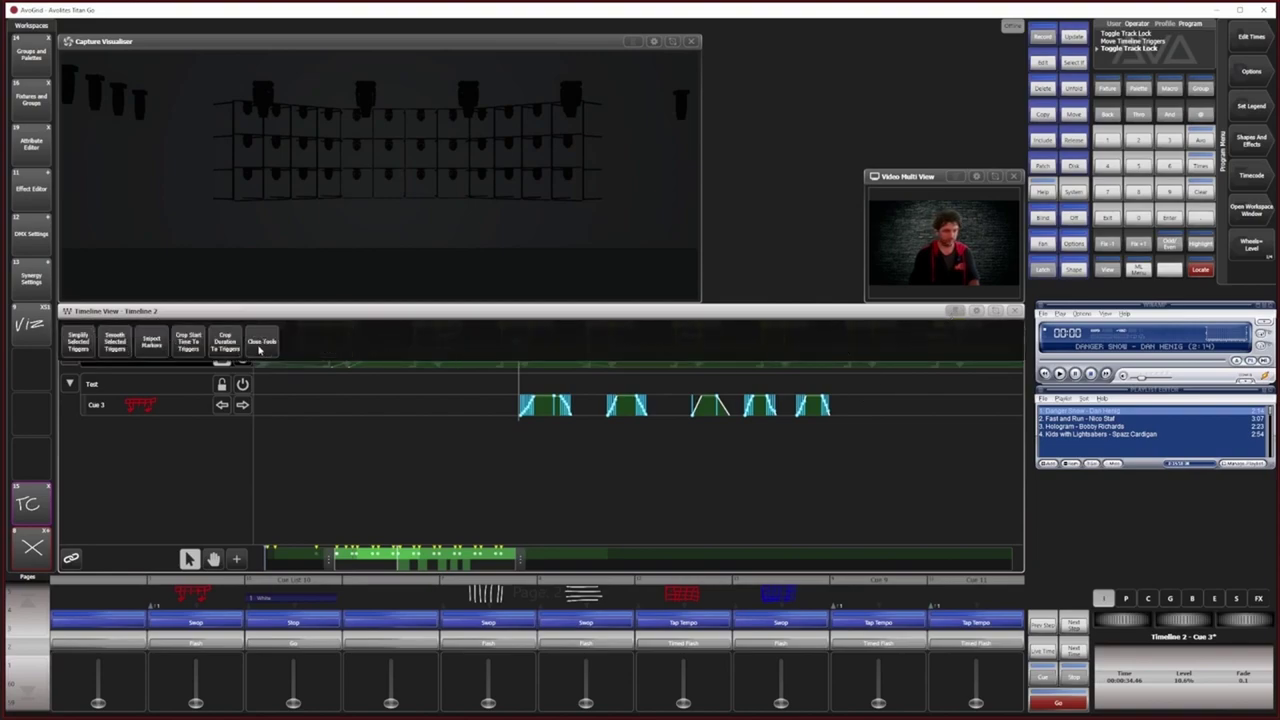
{"action": "left_click", "coordinate": [86, 347]}
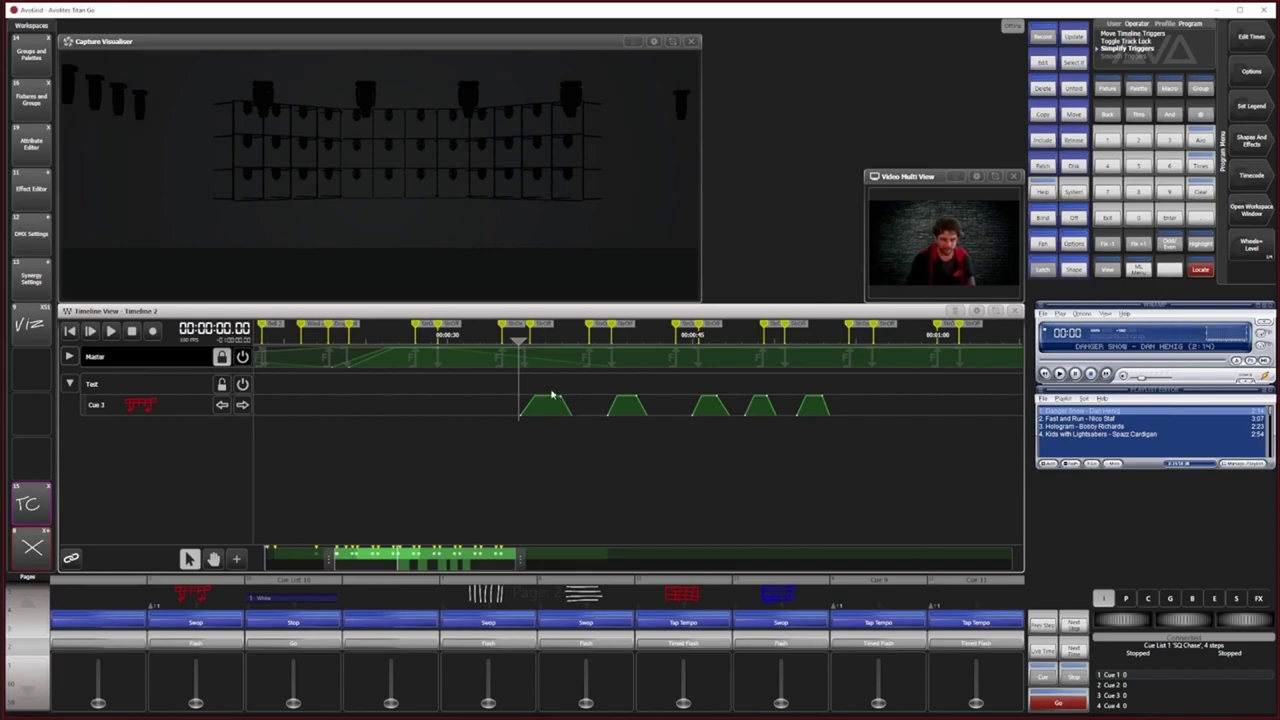
Step: Delete the extra trigger near the top of the first Cue 3 bump on the Test track
{"action": "scroll", "coordinate": [557, 405], "scroll_direction": "up", "scroll_amount": 2}
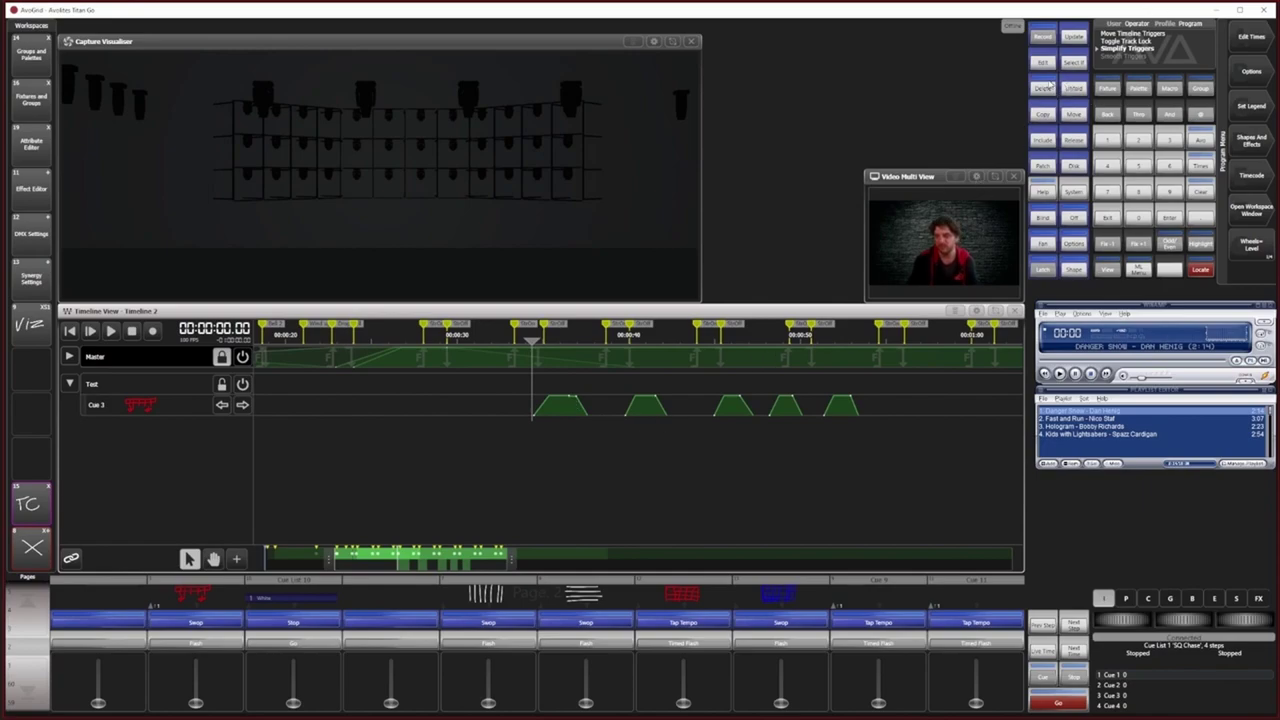
{"action": "left_click", "coordinate": [1045, 88]}
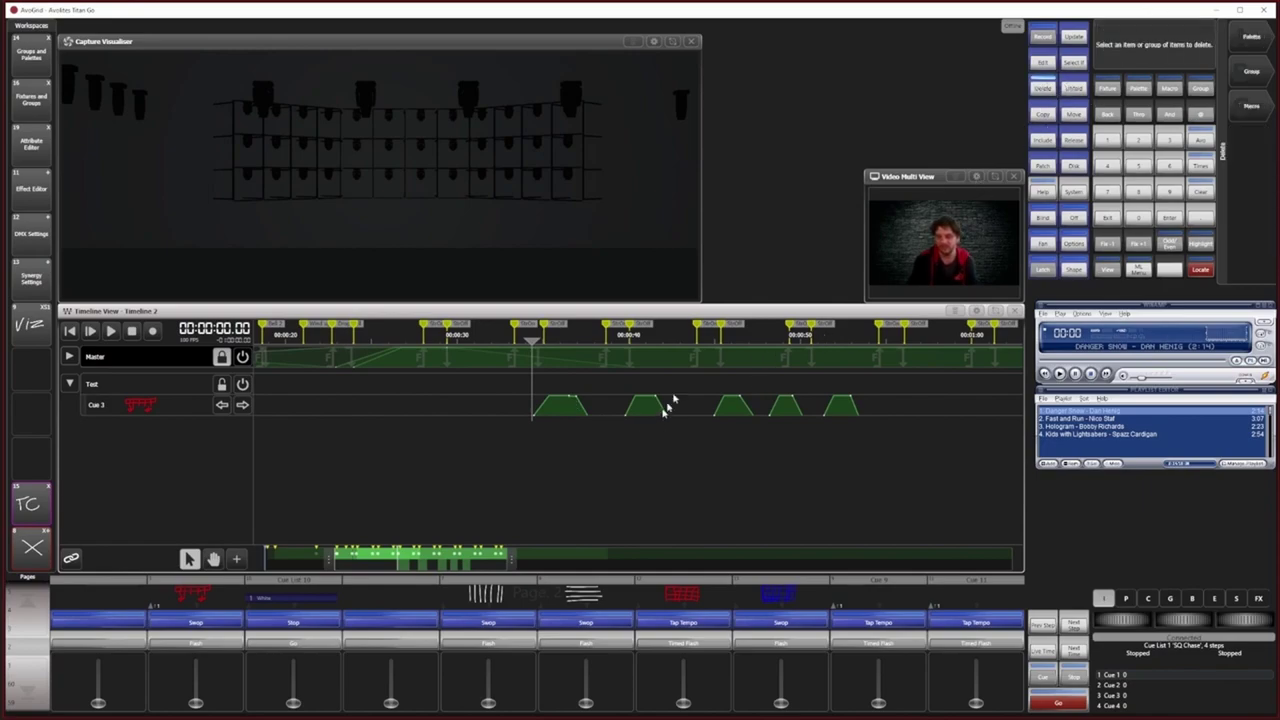
{"action": "left_click", "coordinate": [572, 410]}
{"action": "left_click", "coordinate": [1245, 37]}
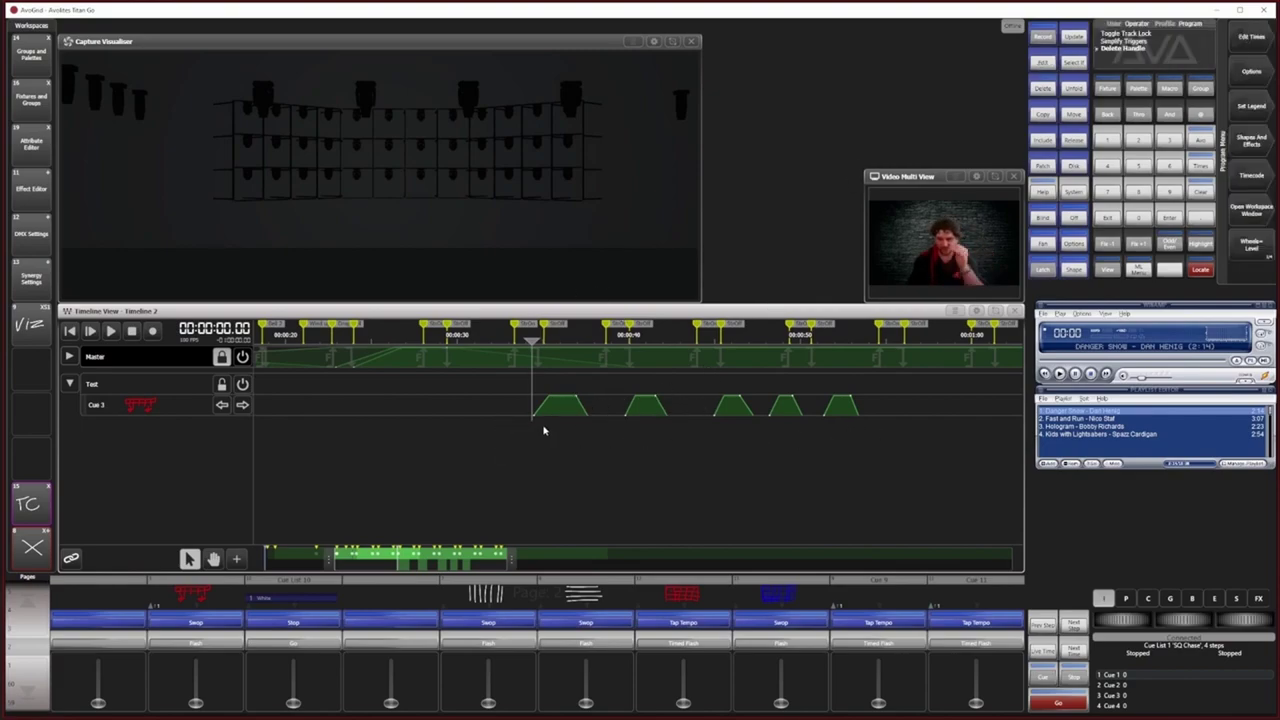
Step: Select the triggers of all five Cue 3 bumps on the Test track and smooth them
{"action": "left_click_drag", "start_coordinate": [461, 463], "coordinate": [955, 378]}
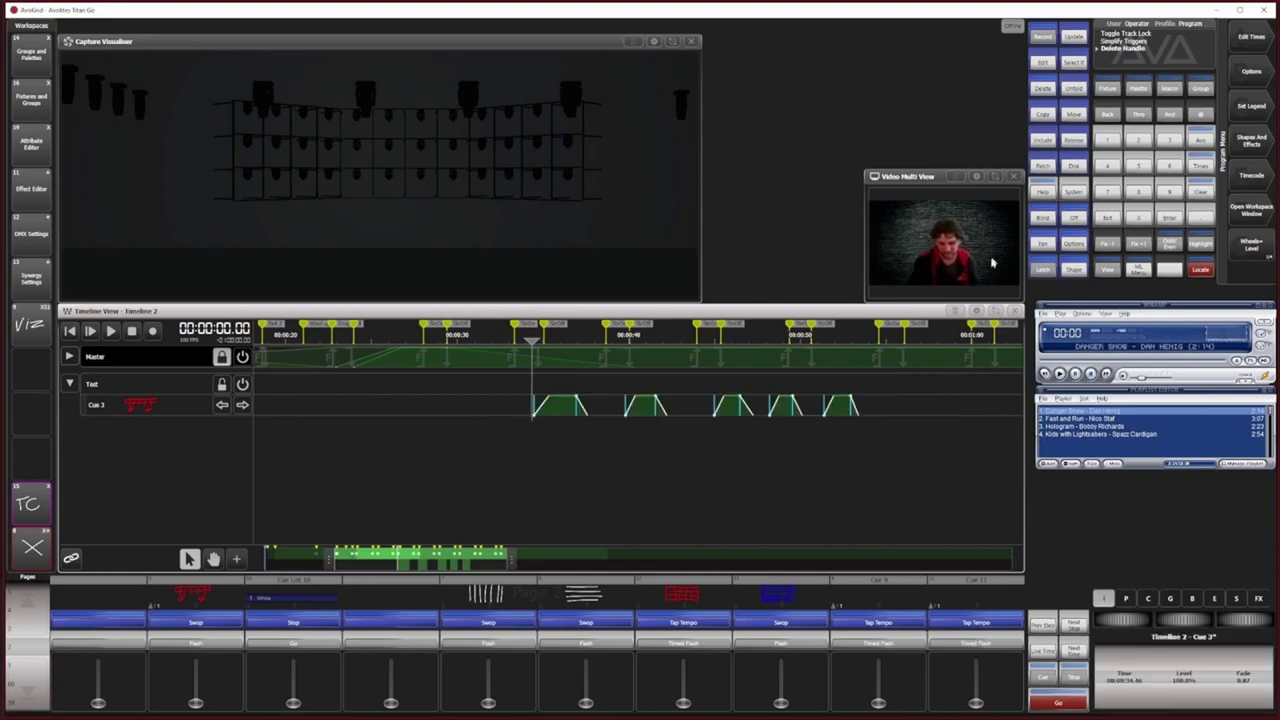
{"action": "left_click", "coordinate": [949, 318]}
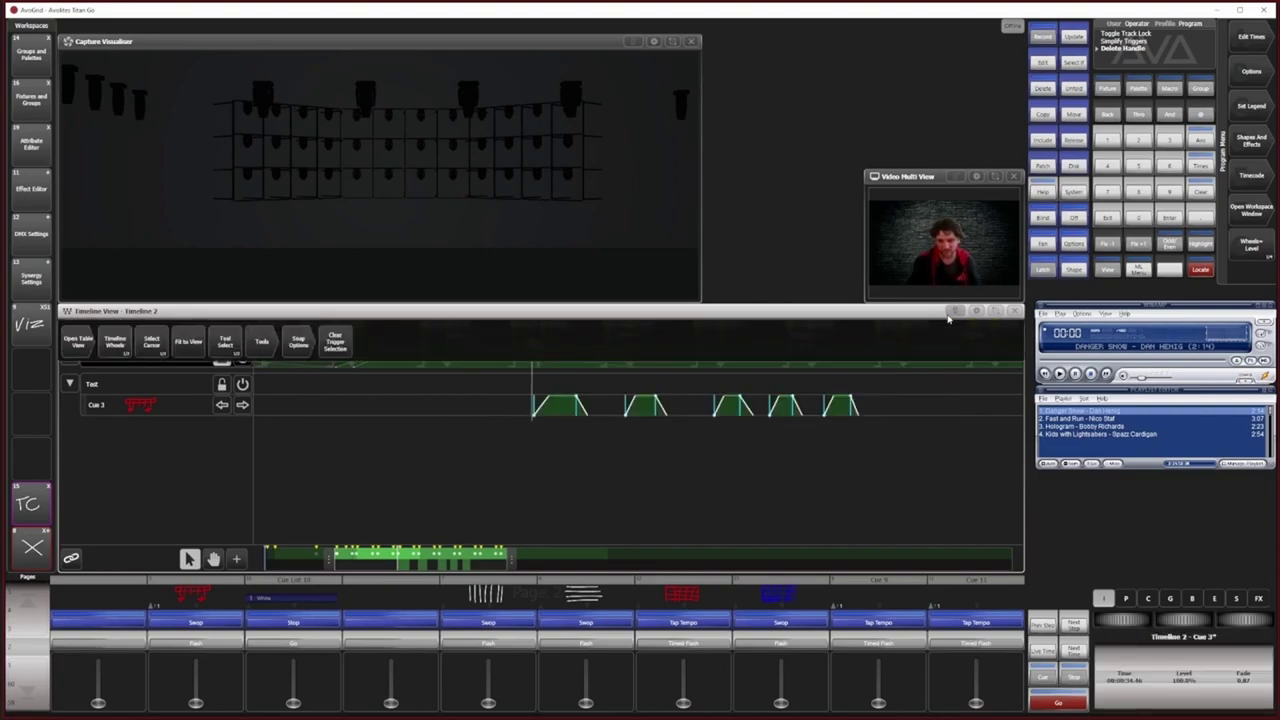
{"action": "left_click", "coordinate": [258, 344]}
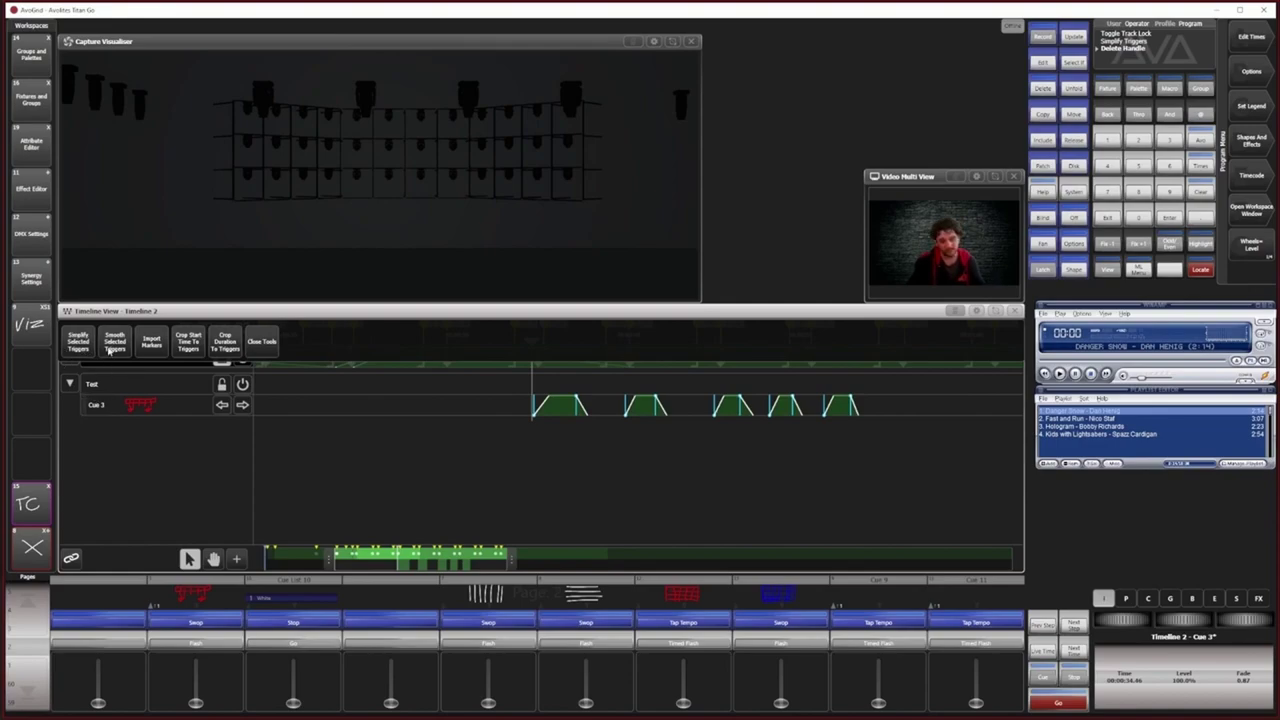
{"action": "left_click", "coordinate": [113, 345]}
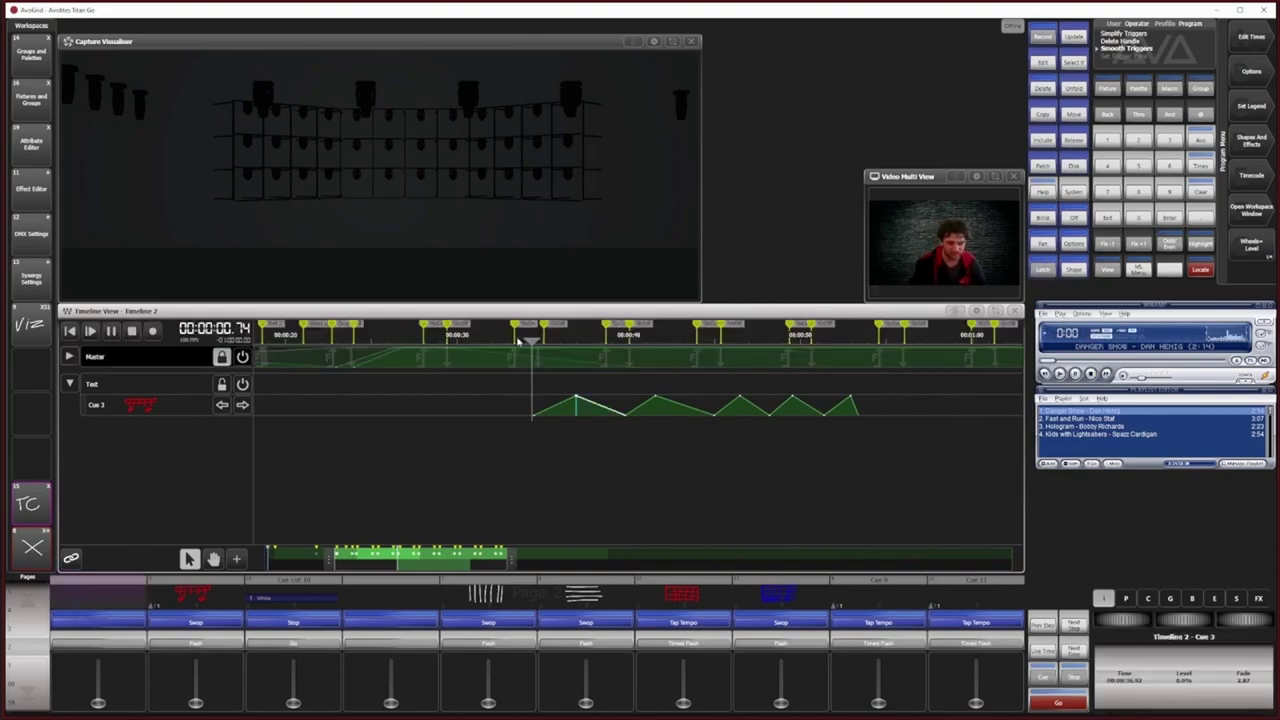
Step: Play the timeline from about 34 seconds to review the smoothed Cue 3 fades, and stop it
{"action": "left_click", "coordinate": [517, 338]}
{"action": "left_click", "coordinate": [530, 338]}
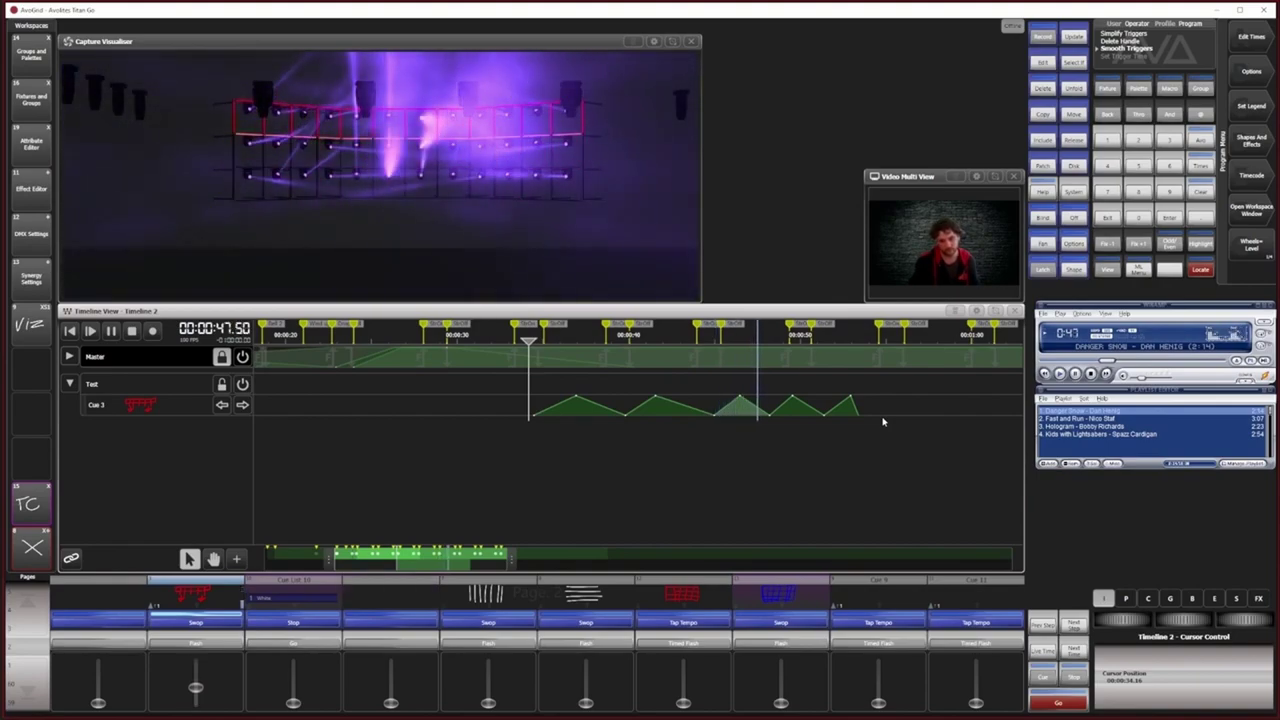
{"action": "left_click", "coordinate": [132, 331]}
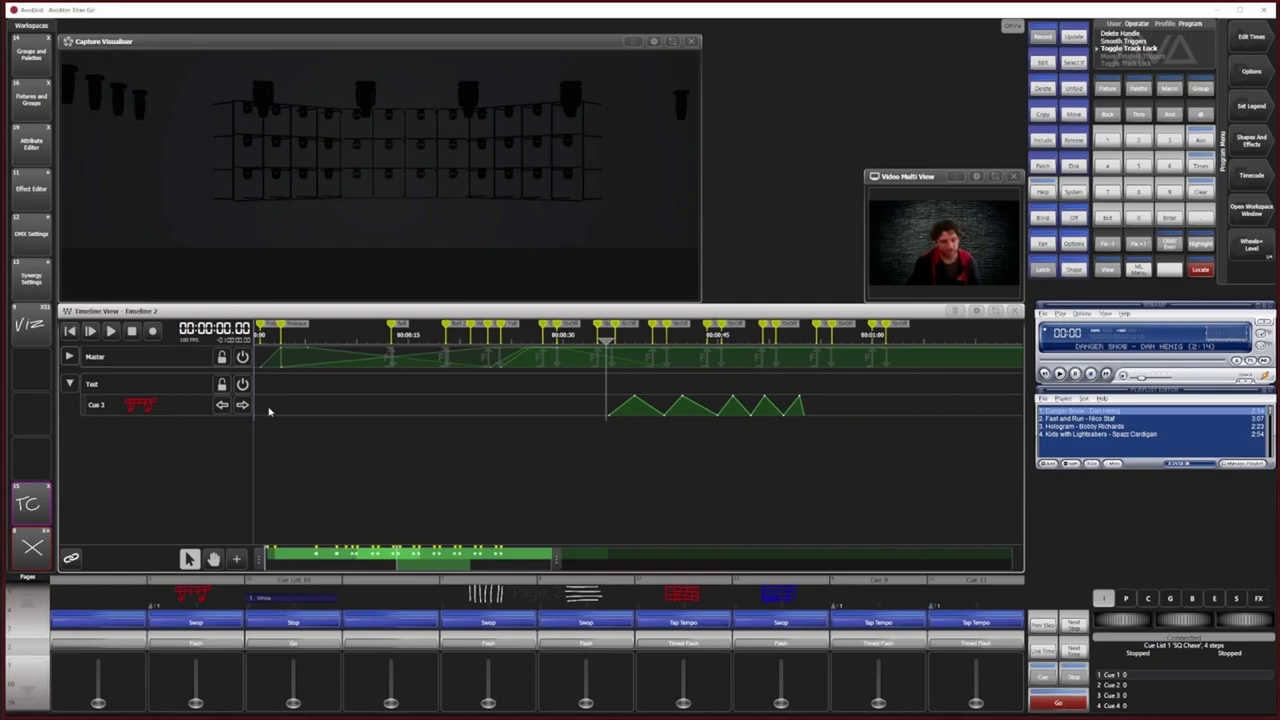
Step: Lock the Master and Test tracks, and collapse and mute the Test track
{"action": "left_click", "coordinate": [220, 357]}
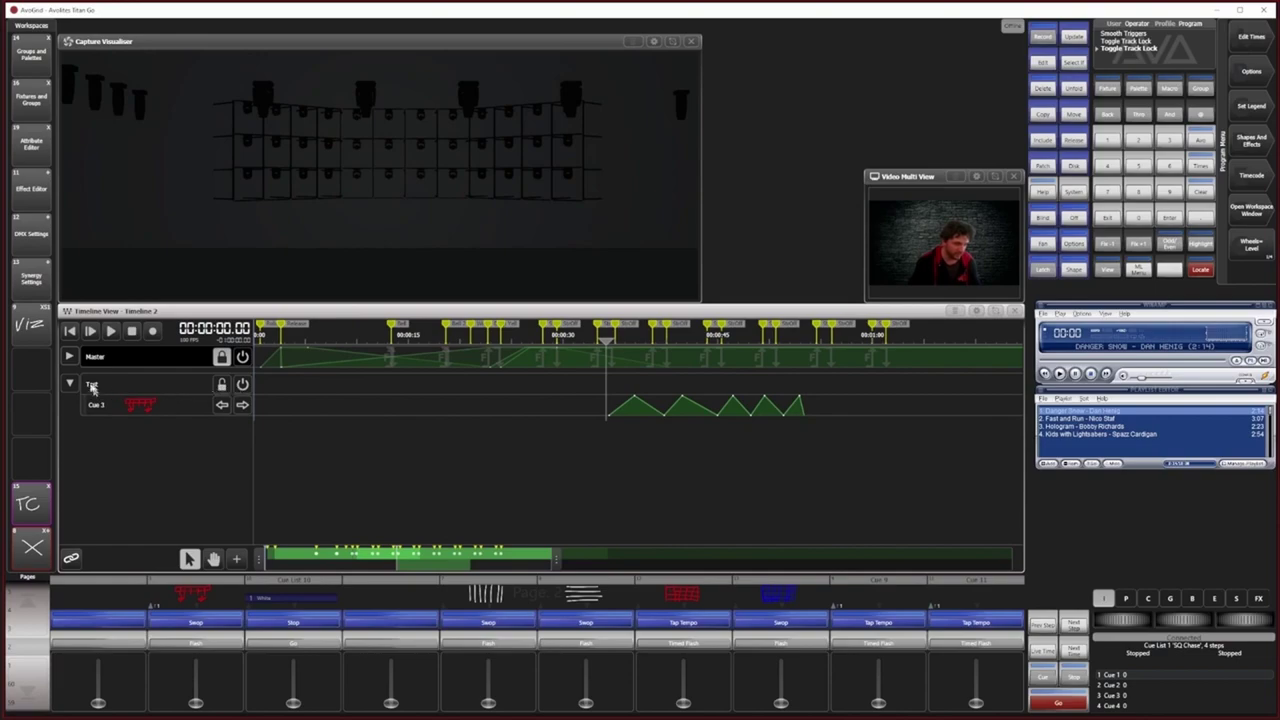
{"action": "left_click", "coordinate": [222, 385]}
{"action": "left_click", "coordinate": [69, 384]}
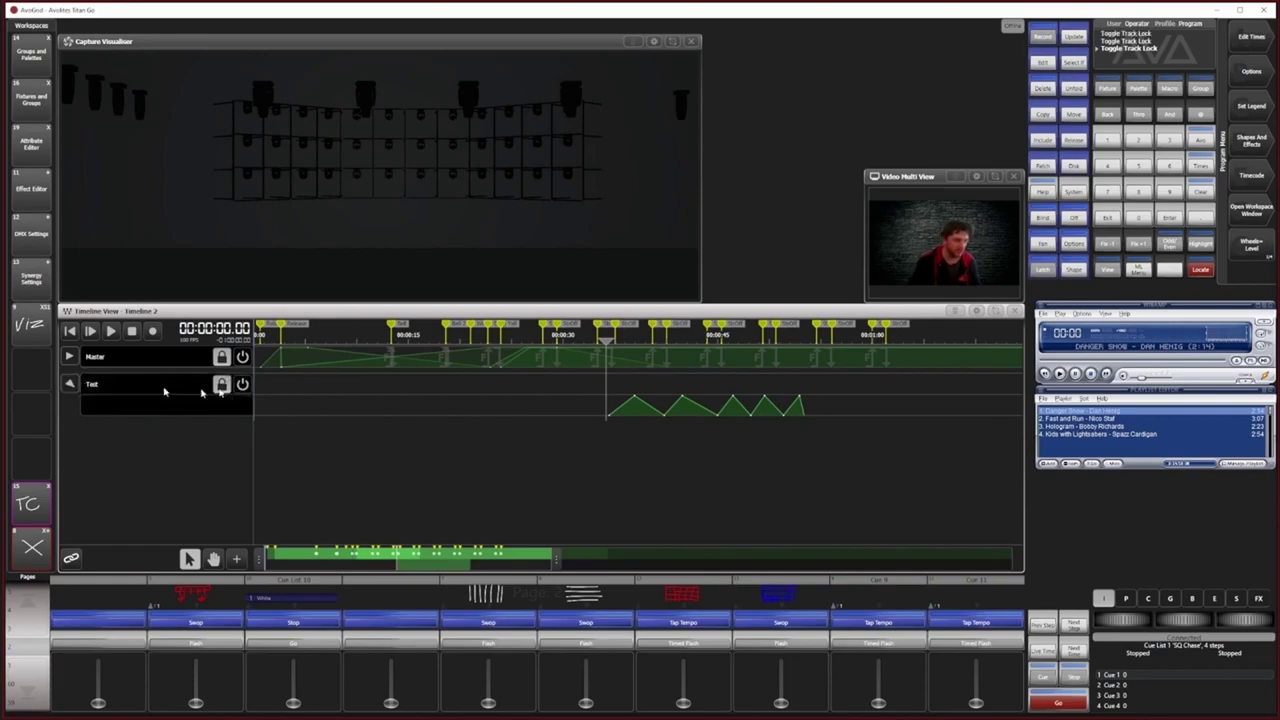
{"action": "left_click", "coordinate": [69, 386]}
{"action": "left_click", "coordinate": [242, 384]}
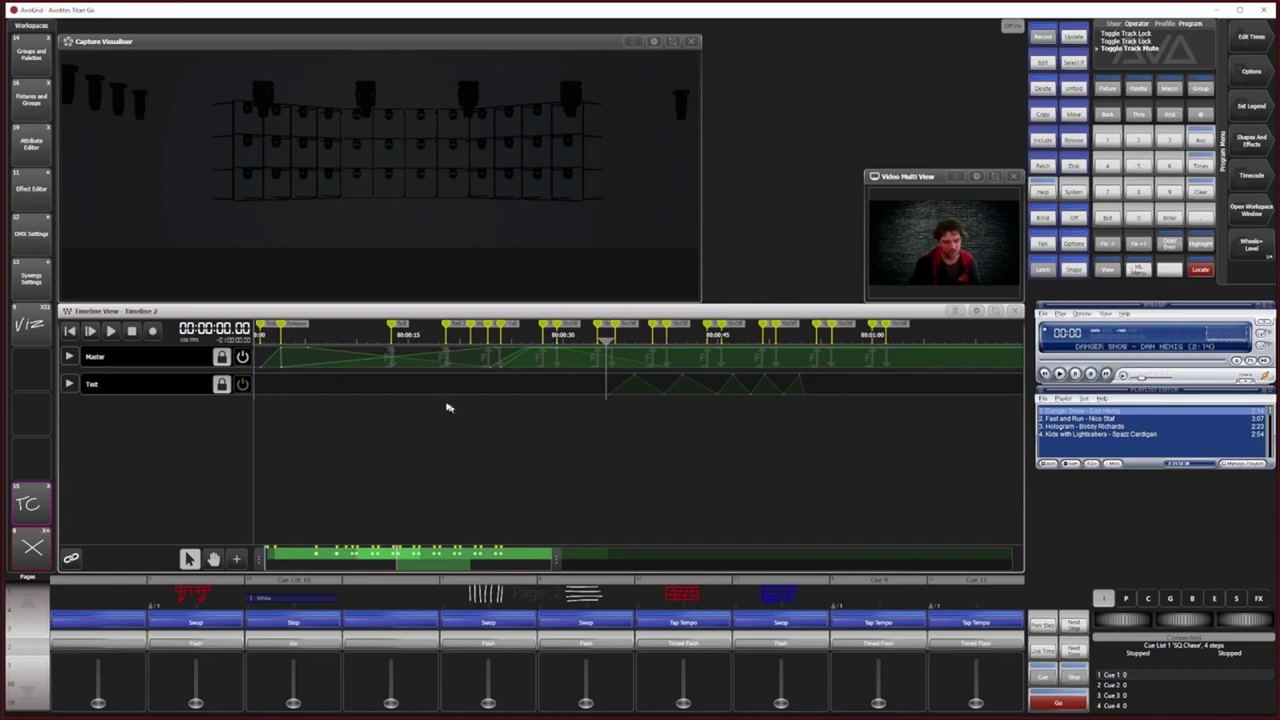
Step: Add a blank track to the timeline below Test
{"action": "left_click", "coordinate": [236, 559]}
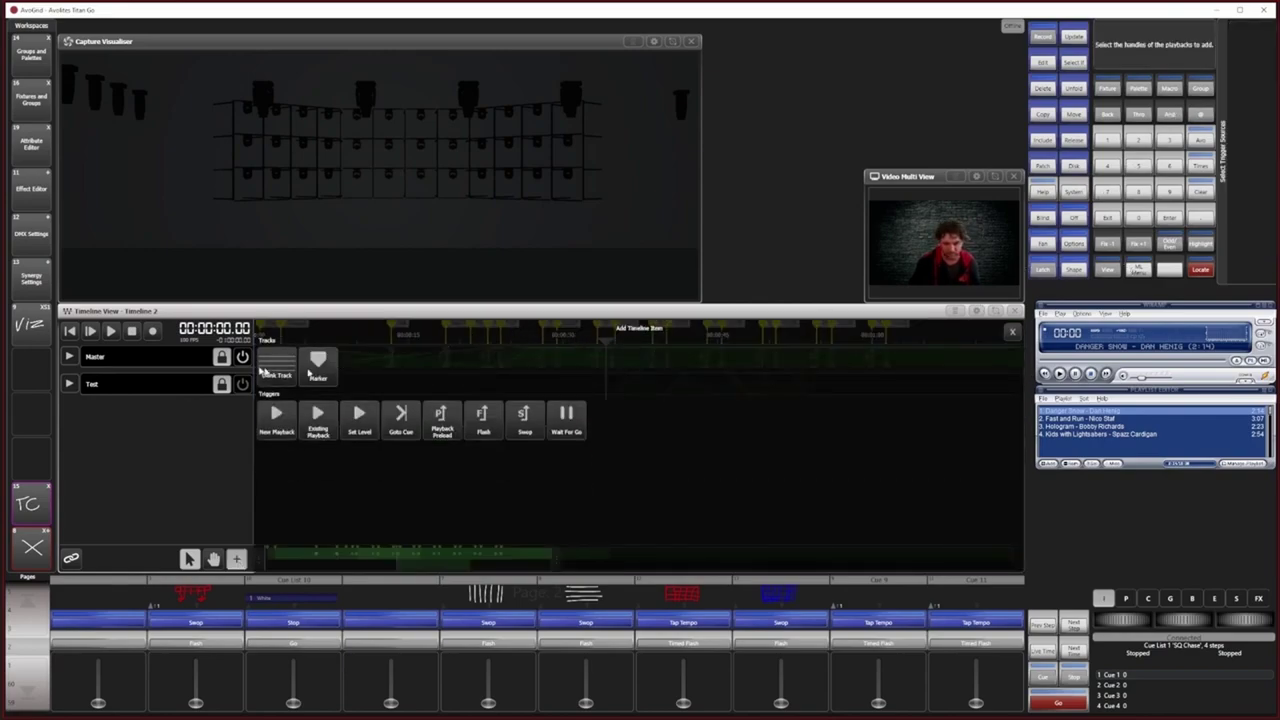
{"action": "left_click", "coordinate": [276, 368]}
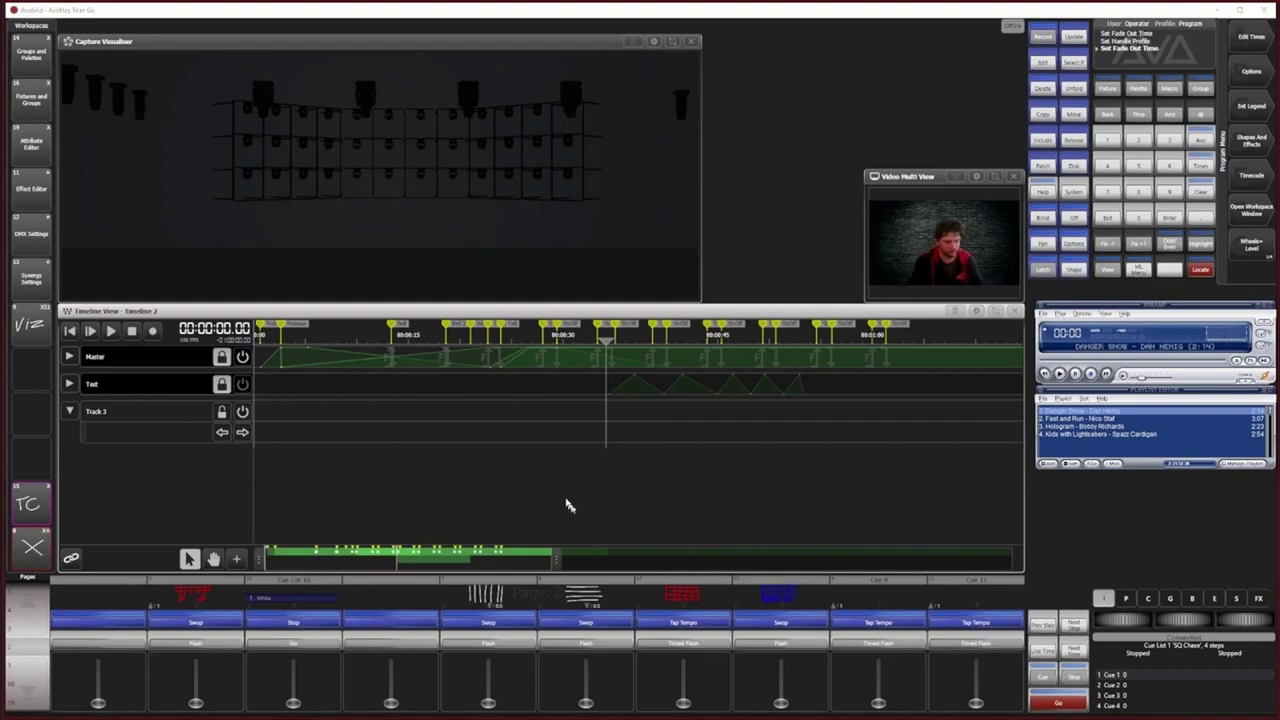
Step: Test the flash action of the Cue 7 and Cue 8 playbacks alternately
{"action": "left_click", "coordinate": [476, 644]}
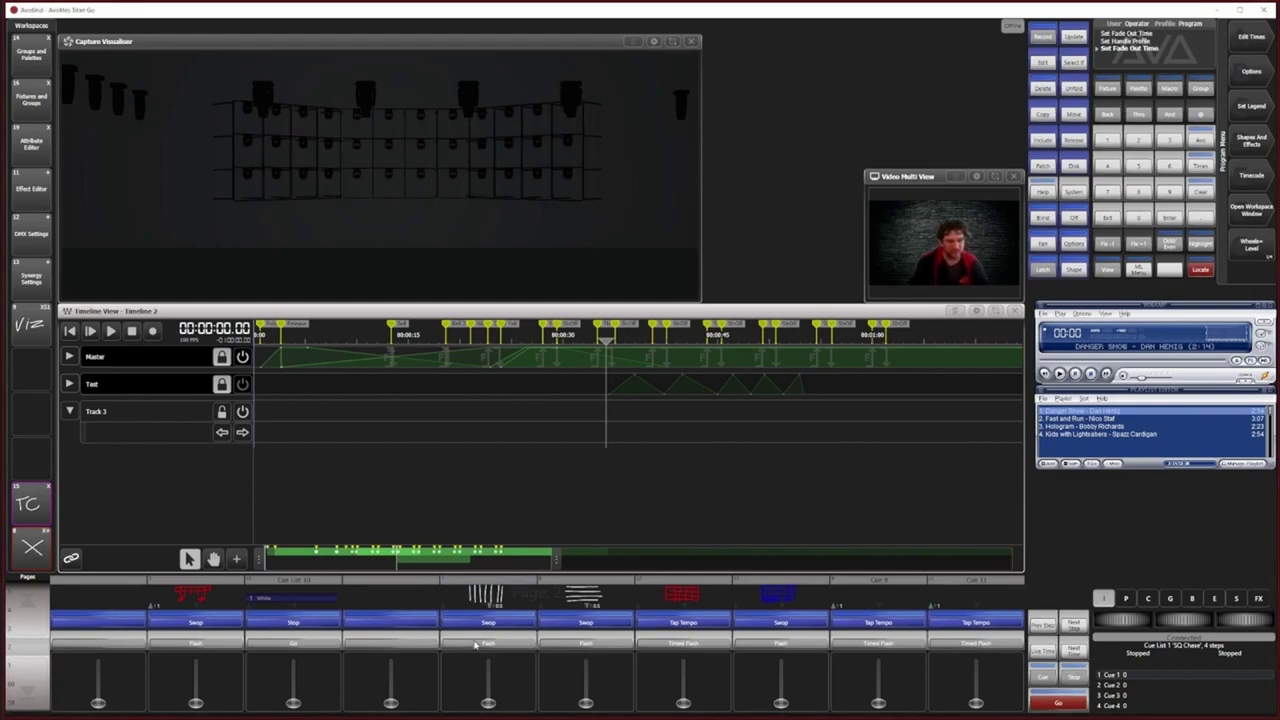
{"action": "left_click", "coordinate": [586, 643]}
{"action": "left_click", "coordinate": [593, 650]}
{"action": "left_click", "coordinate": [488, 650]}
{"action": "left_click", "coordinate": [552, 652]}
{"action": "left_click", "coordinate": [519, 649]}
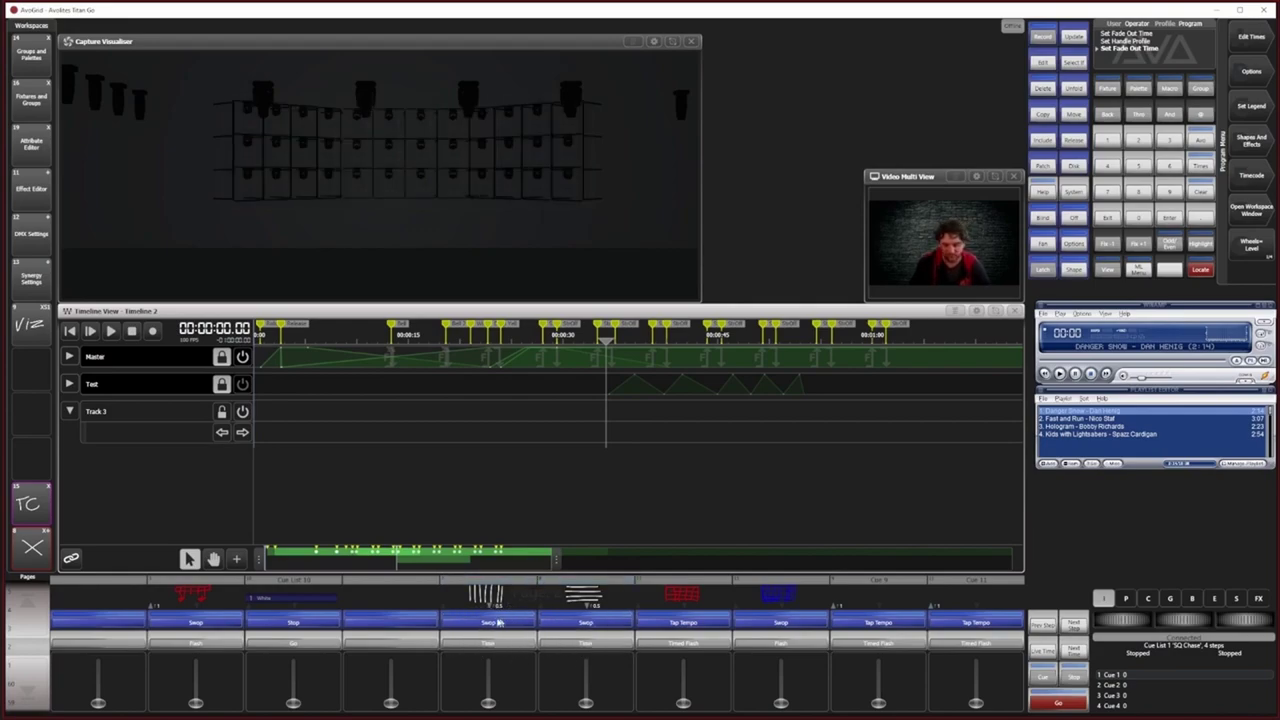
Step: Set the handle key profile of Cue 7 to NightClub in its playback options
{"action": "left_click", "coordinate": [490, 648]}
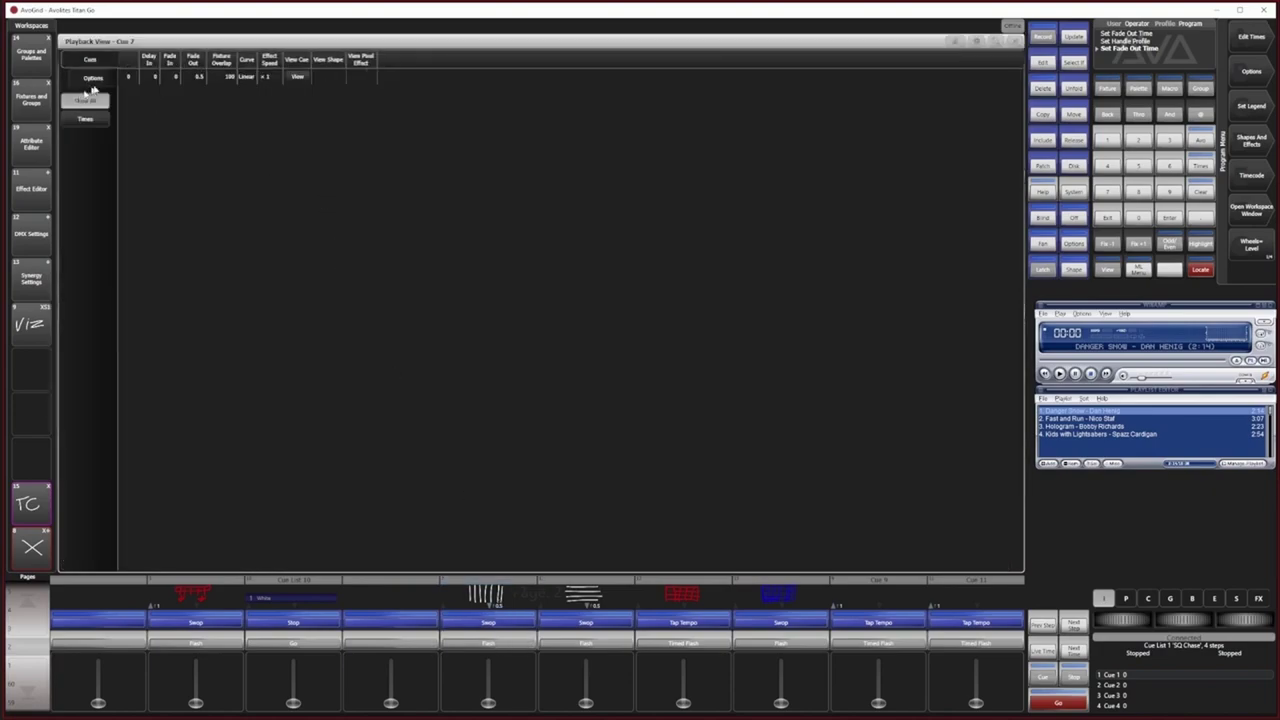
{"action": "left_click", "coordinate": [91, 80]}
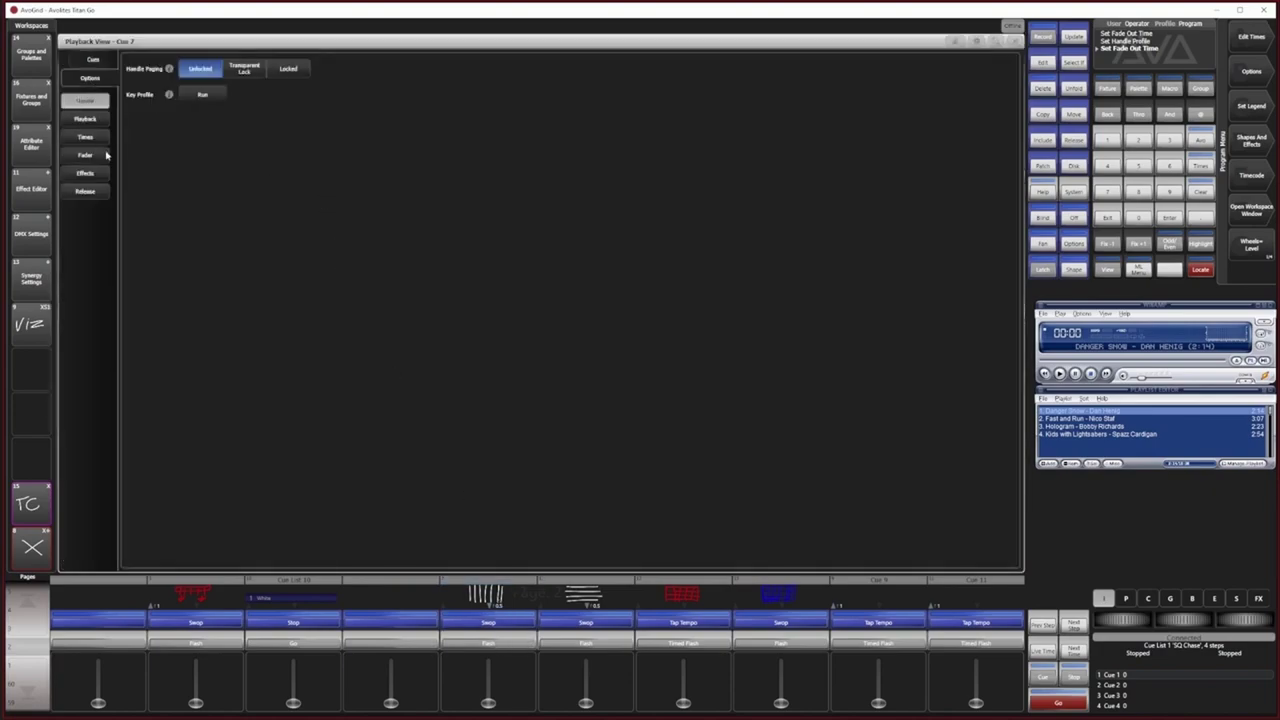
{"action": "left_click", "coordinate": [205, 95]}
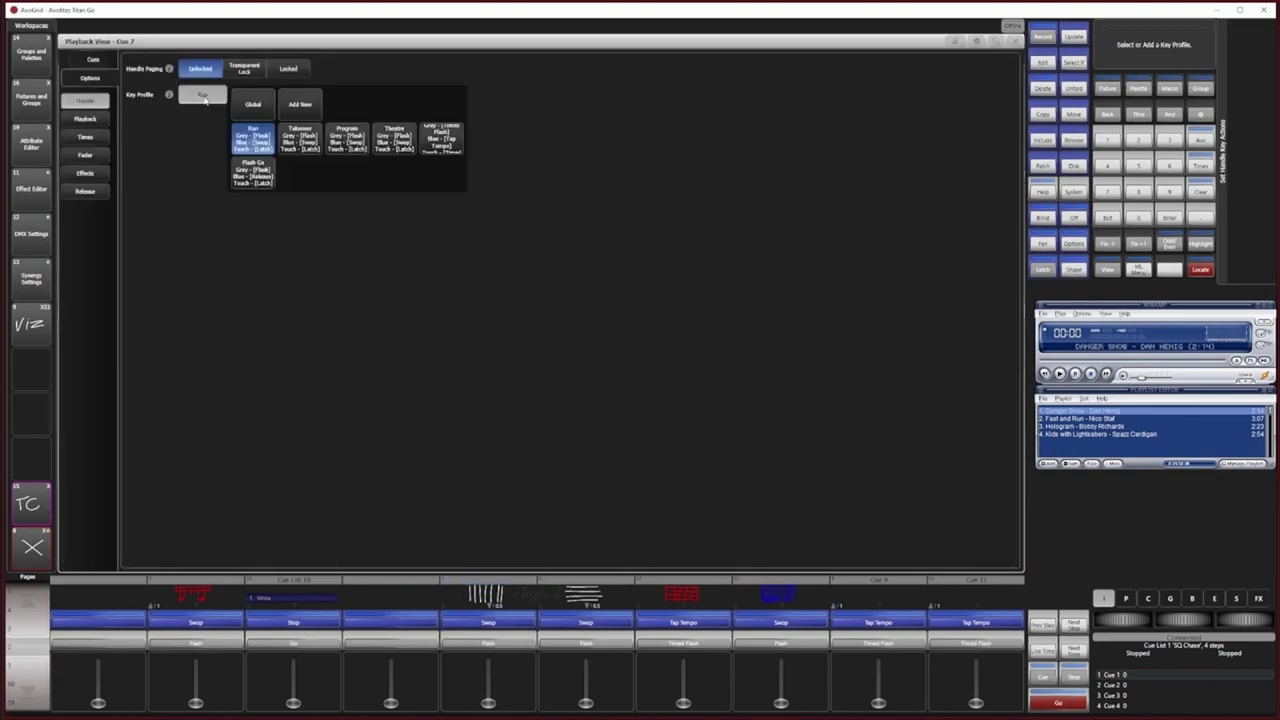
{"action": "left_click", "coordinate": [446, 139]}
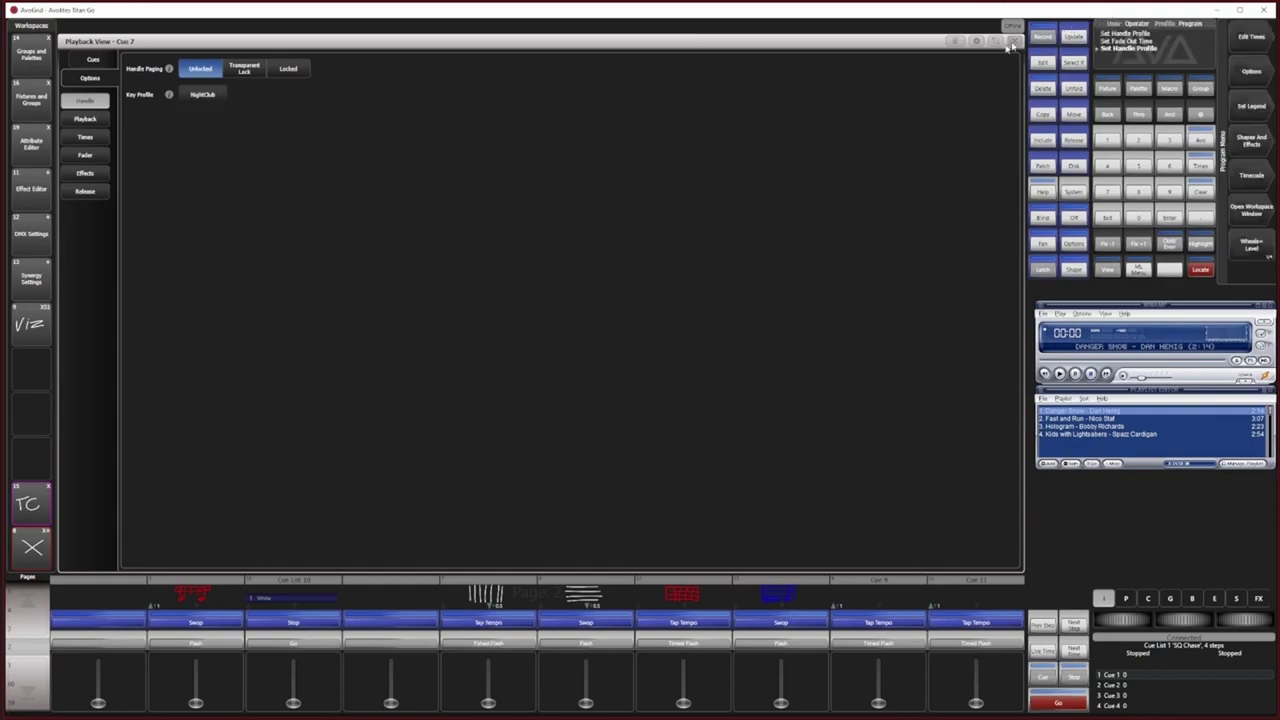
{"action": "left_click", "coordinate": [1012, 42]}
Step: Set the handle key profile of Cue 8 to NightClub in its playback options
{"action": "left_click", "coordinate": [588, 597]}
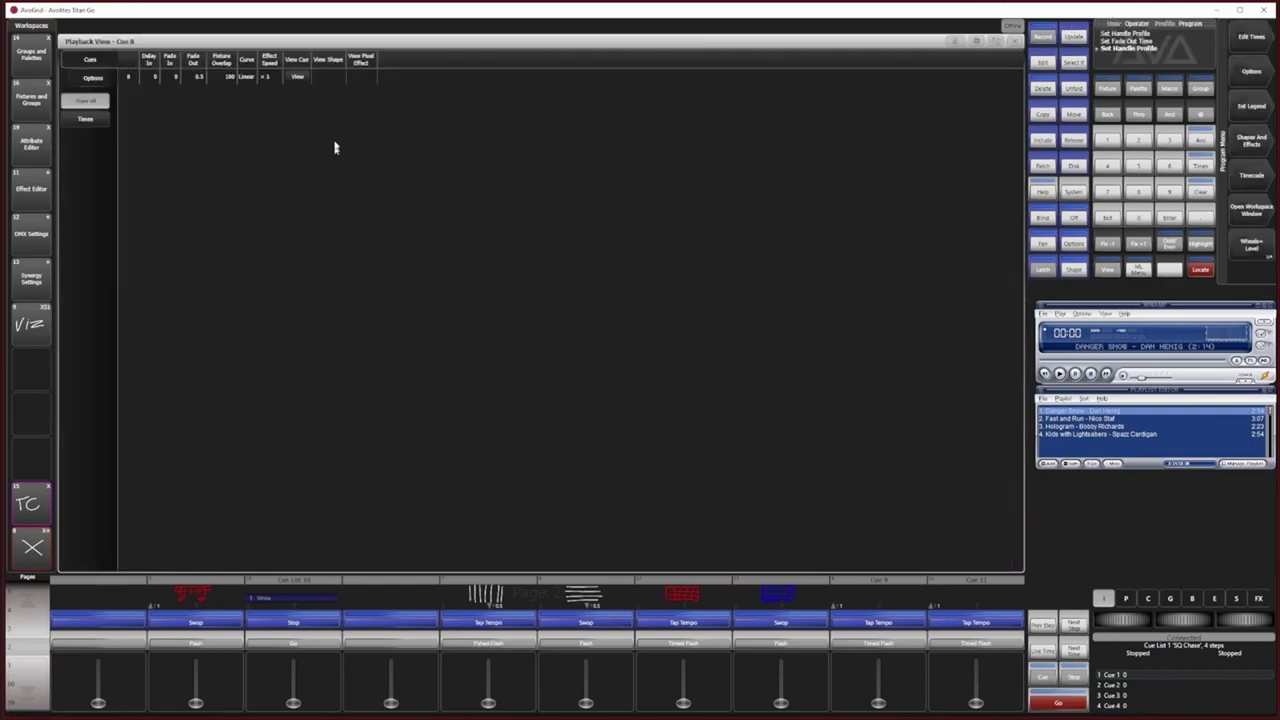
{"action": "left_click", "coordinate": [101, 82]}
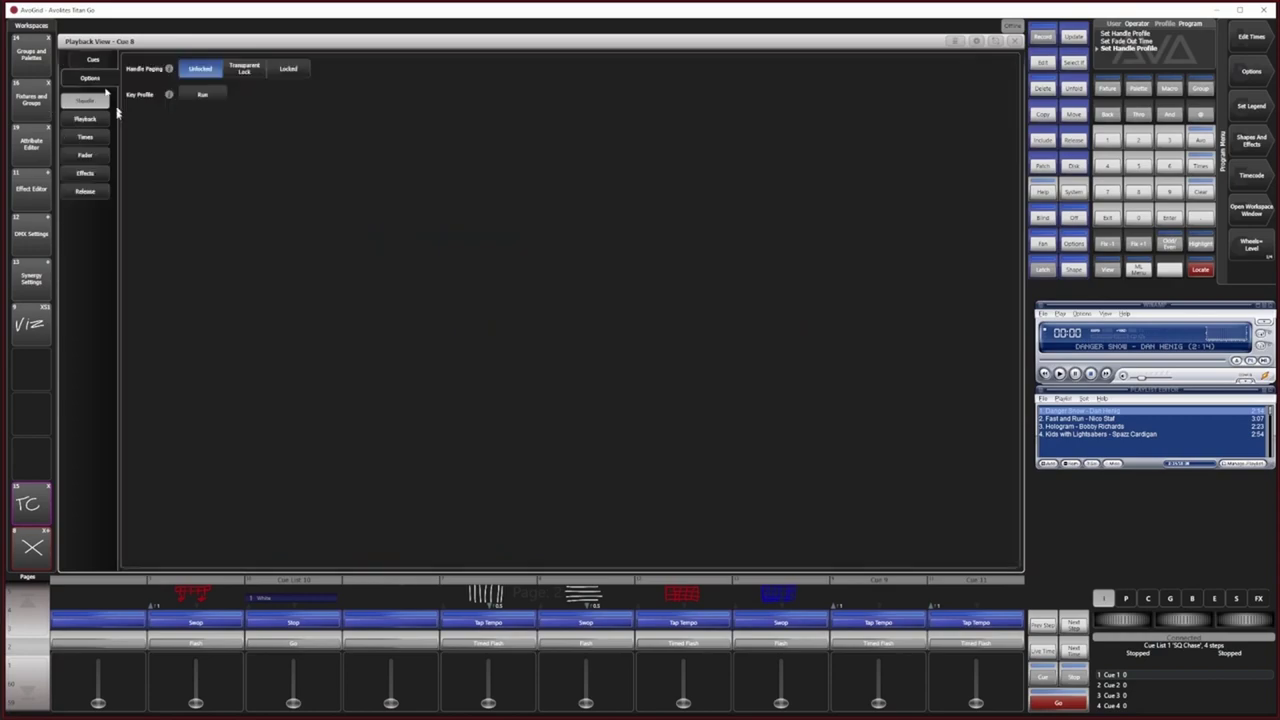
{"action": "left_click", "coordinate": [198, 96]}
{"action": "left_click", "coordinate": [447, 132]}
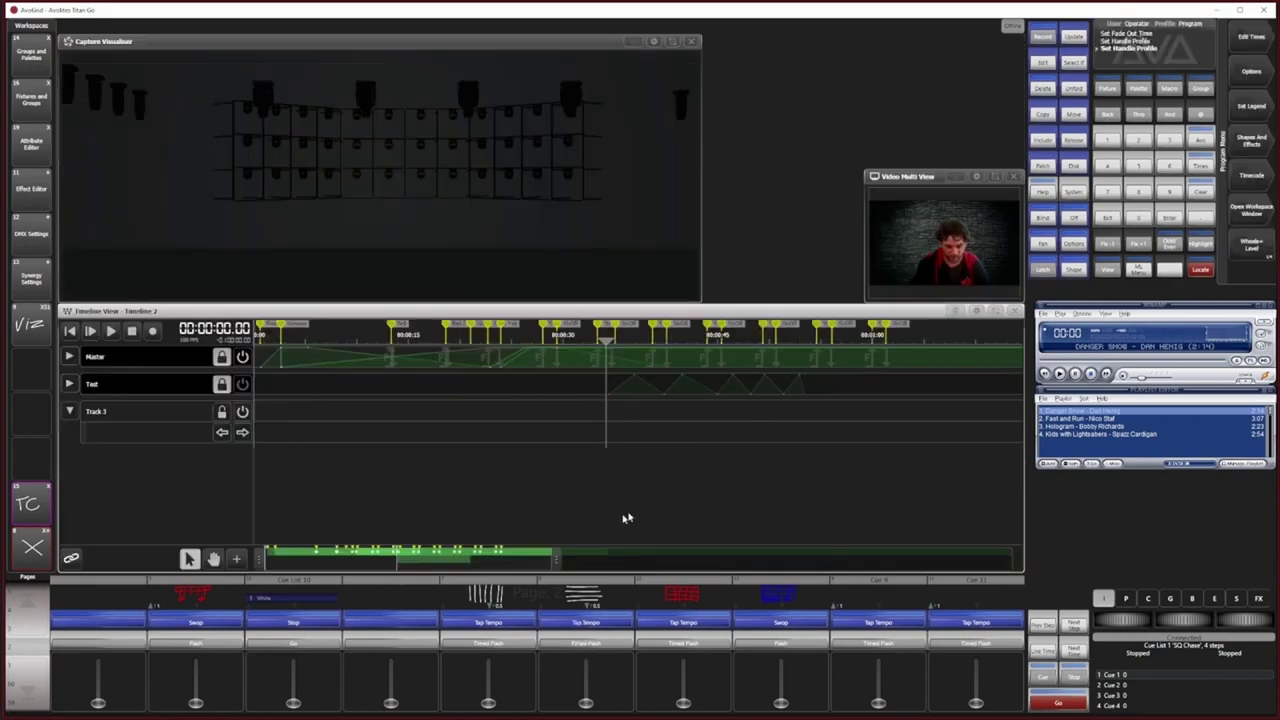
Step: Try out the timed flash of the Cue 7 and Cue 8 playbacks
{"action": "left_click", "coordinate": [502, 648]}
{"action": "left_click", "coordinate": [563, 648]}
{"action": "left_click", "coordinate": [510, 645]}
{"action": "left_click", "coordinate": [510, 645]}
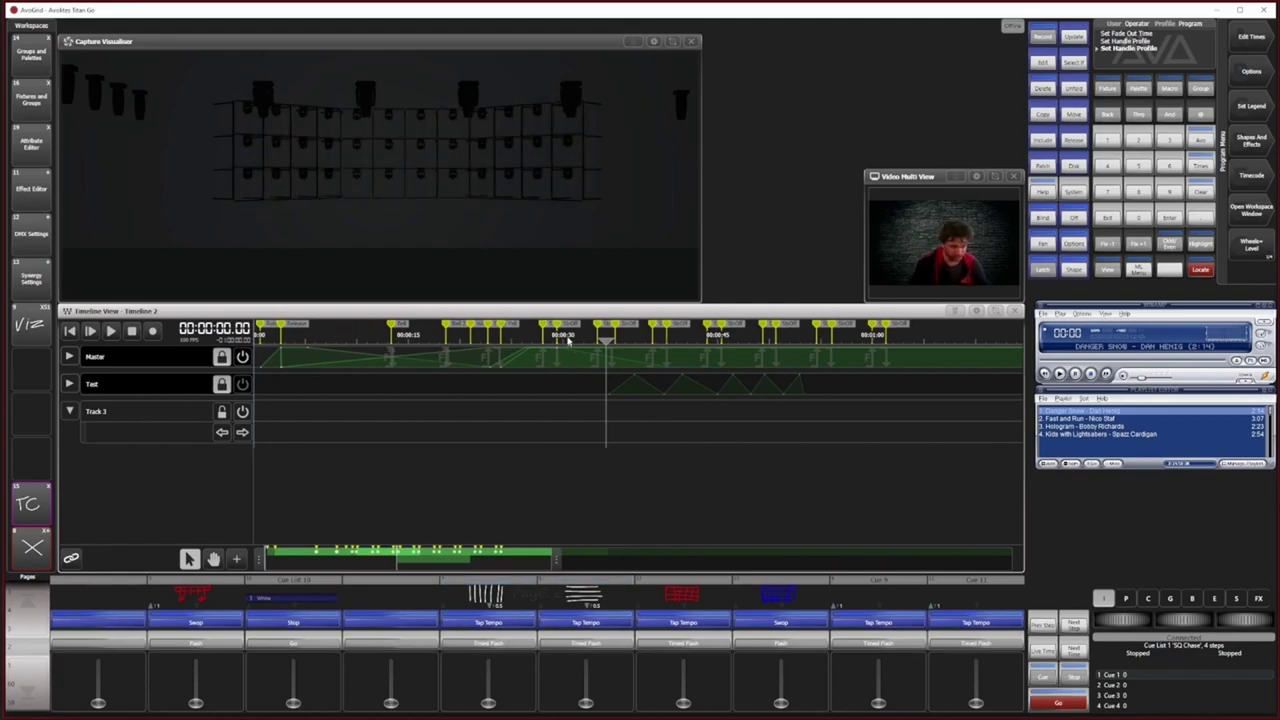
Step: Start a live record onto Track 3 and play the timeline from about 26 seconds
{"action": "left_click", "coordinate": [524, 335]}
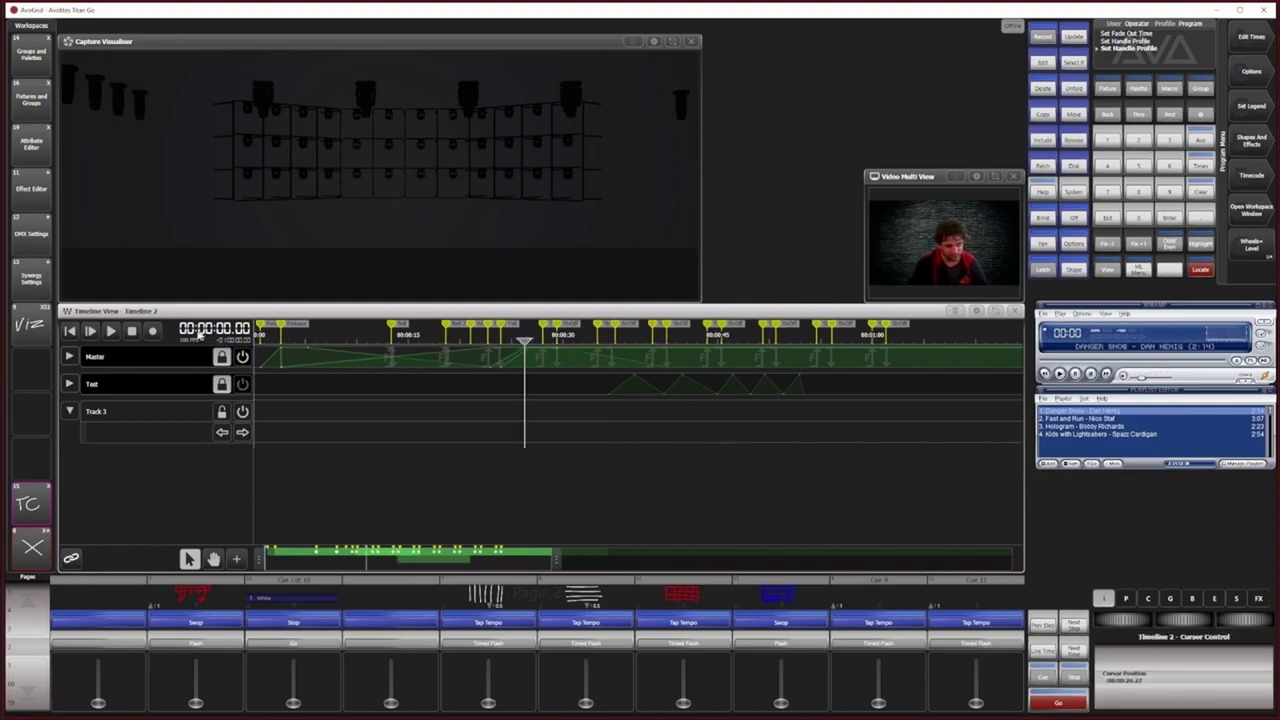
{"action": "left_click", "coordinate": [152, 331]}
{"action": "left_click", "coordinate": [123, 416]}
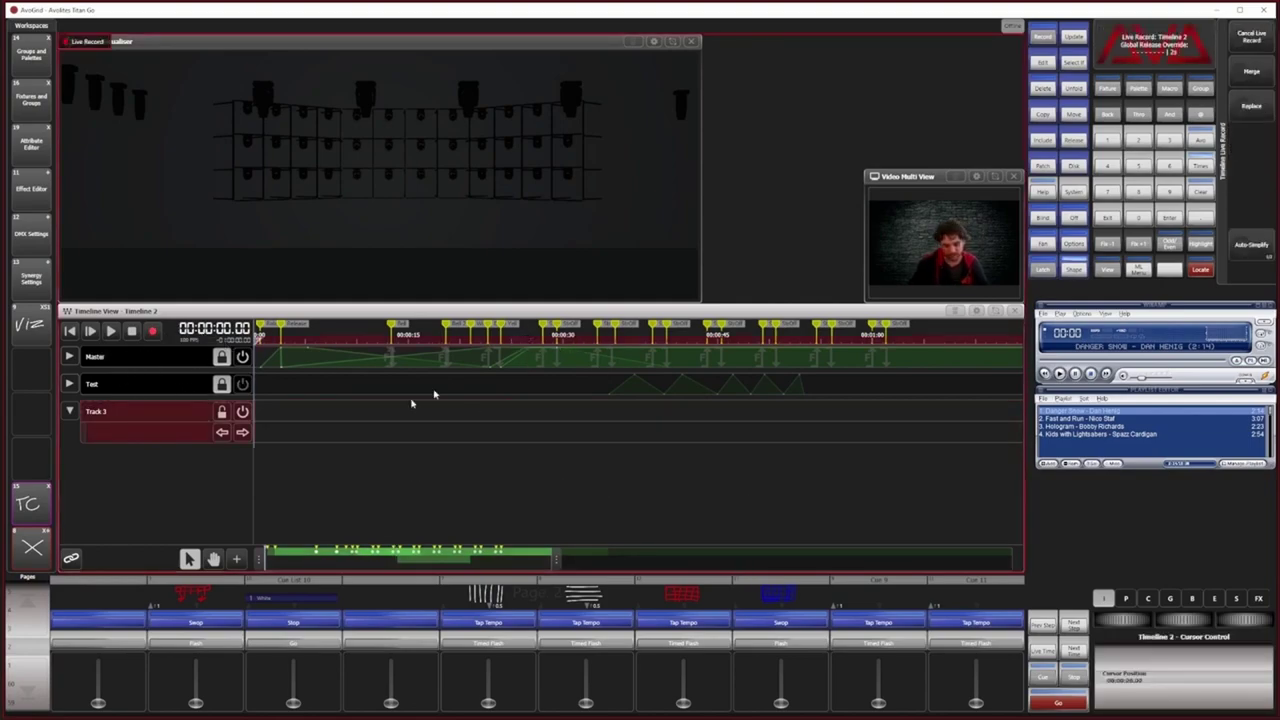
{"action": "left_click", "coordinate": [117, 333]}
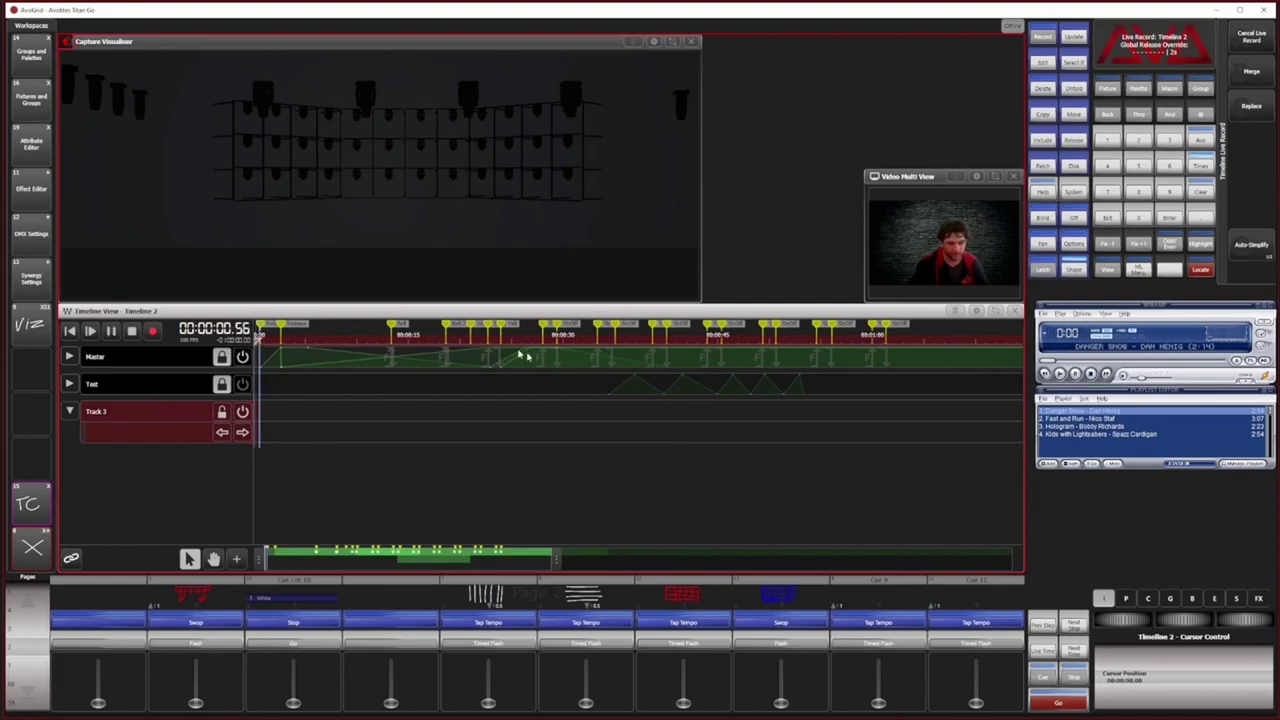
{"action": "left_click", "coordinate": [520, 339]}
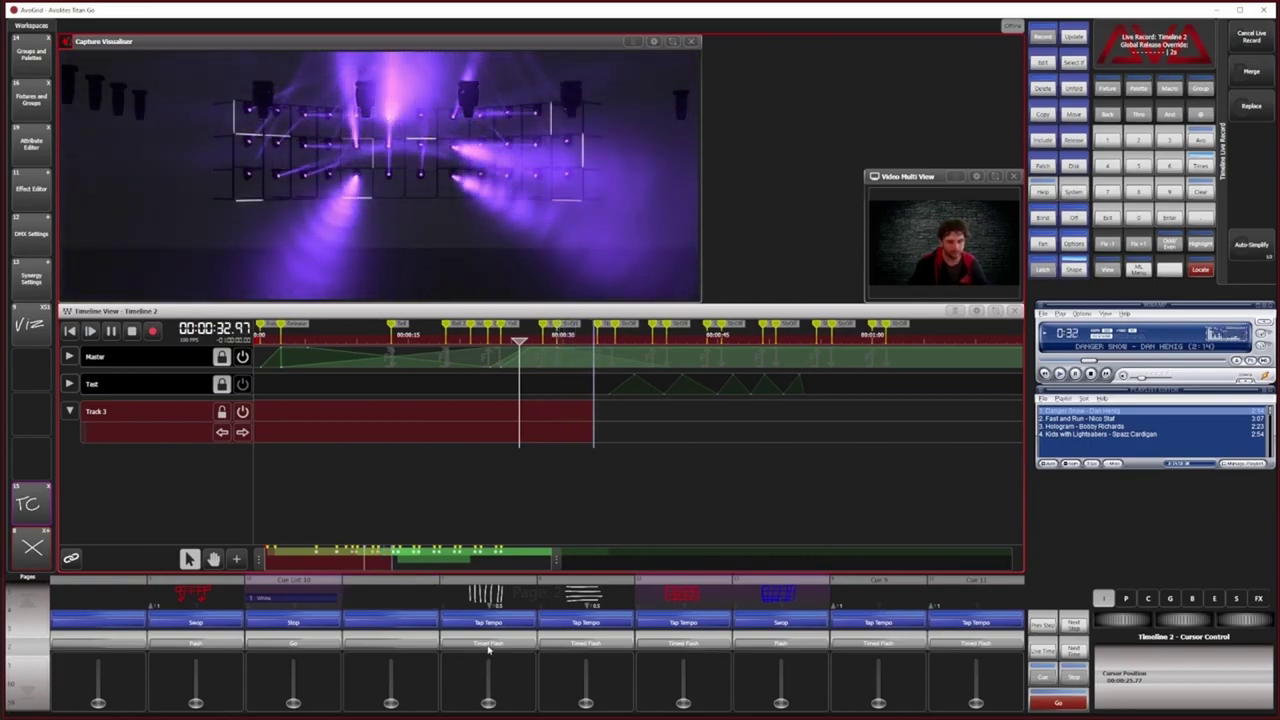
Step: Record a run of Cue 7 timed flashes onto Track 3 between about 35 and 39 seconds
{"action": "left_click", "coordinate": [488, 650]}
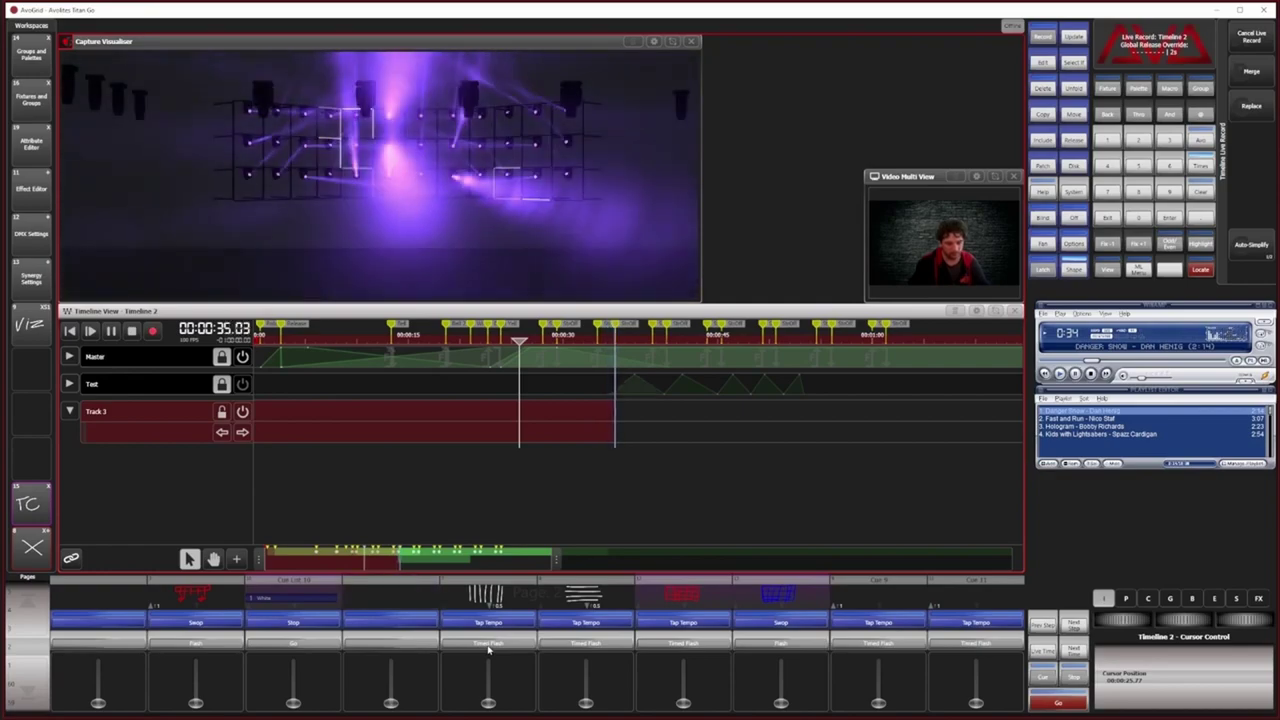
{"action": "left_click", "coordinate": [488, 650]}
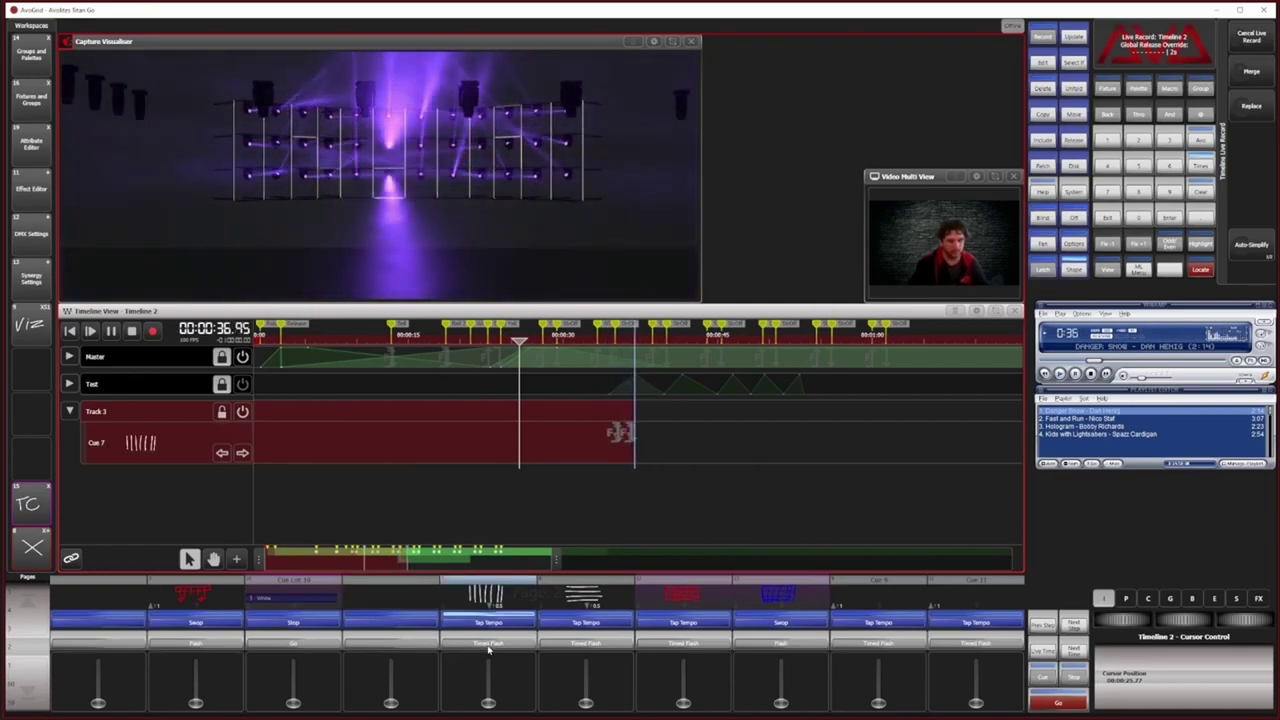
{"action": "left_click", "coordinate": [488, 650]}
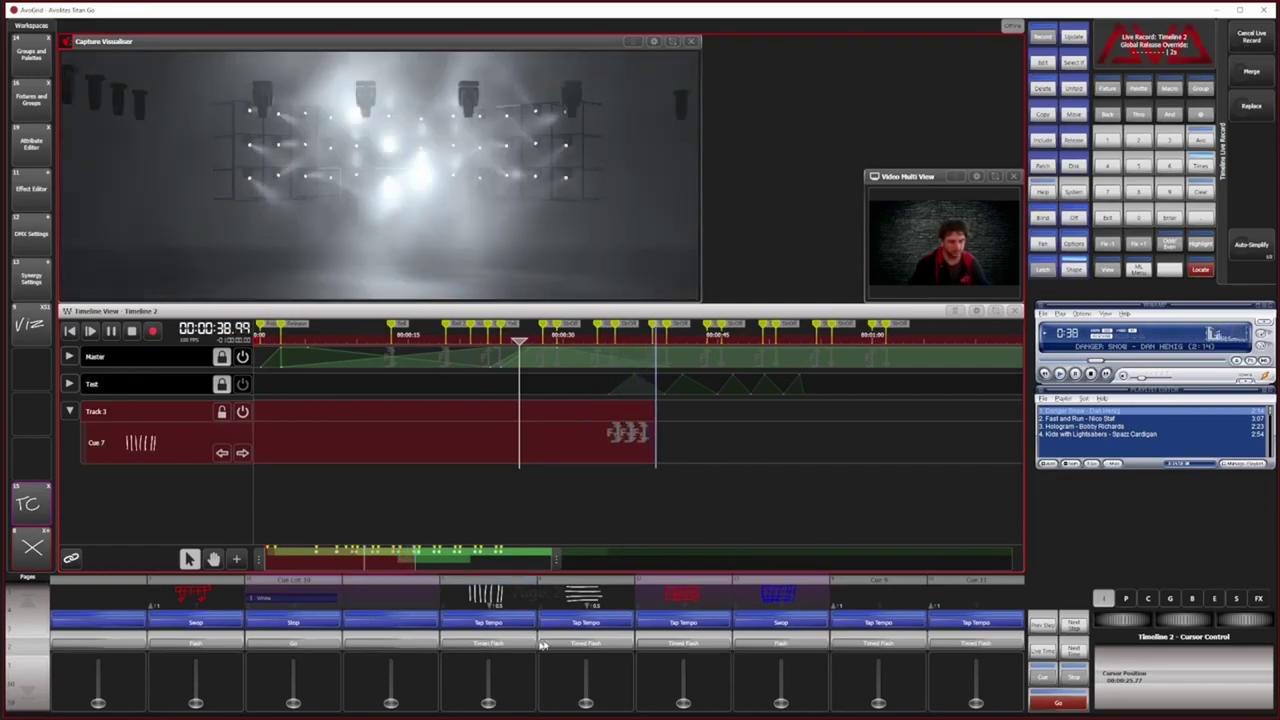
{"action": "left_click", "coordinate": [506, 647]}
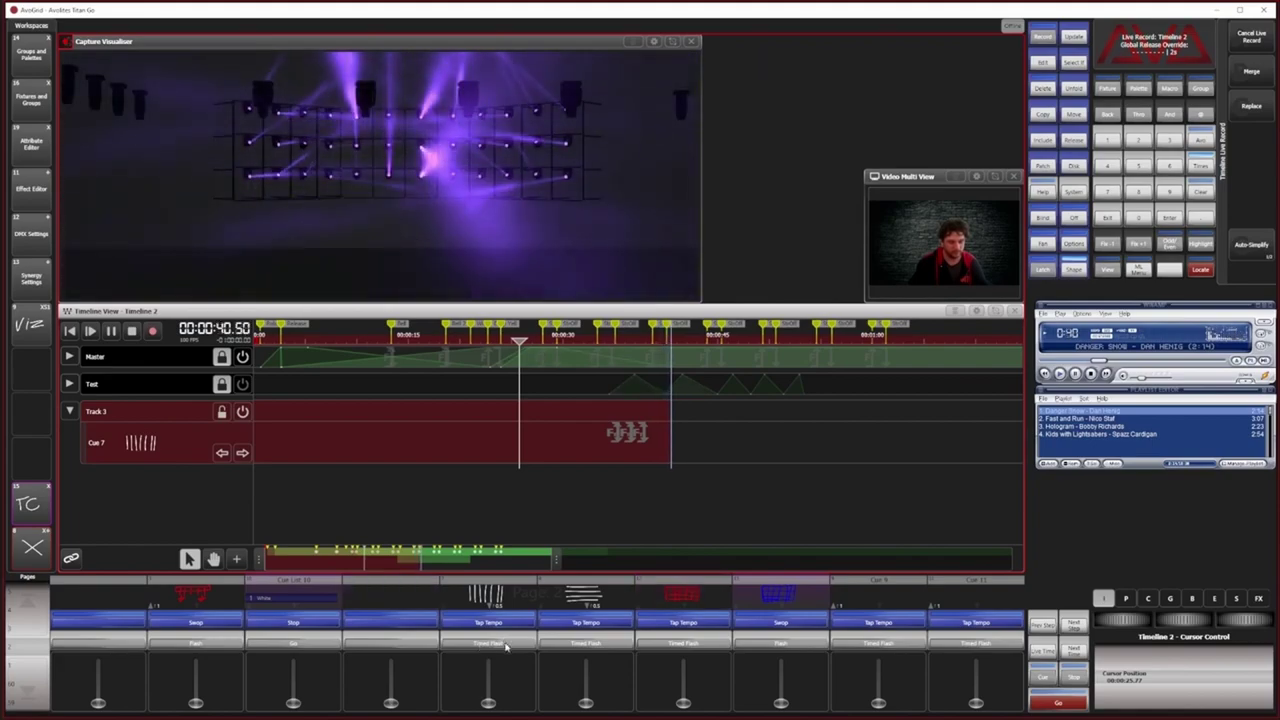
Step: Record alternating Cue 8 and Cue 7 timed flashes onto Track 3 up to about 1:06, ending the live record and stopping the timeline
{"action": "left_click", "coordinate": [580, 644]}
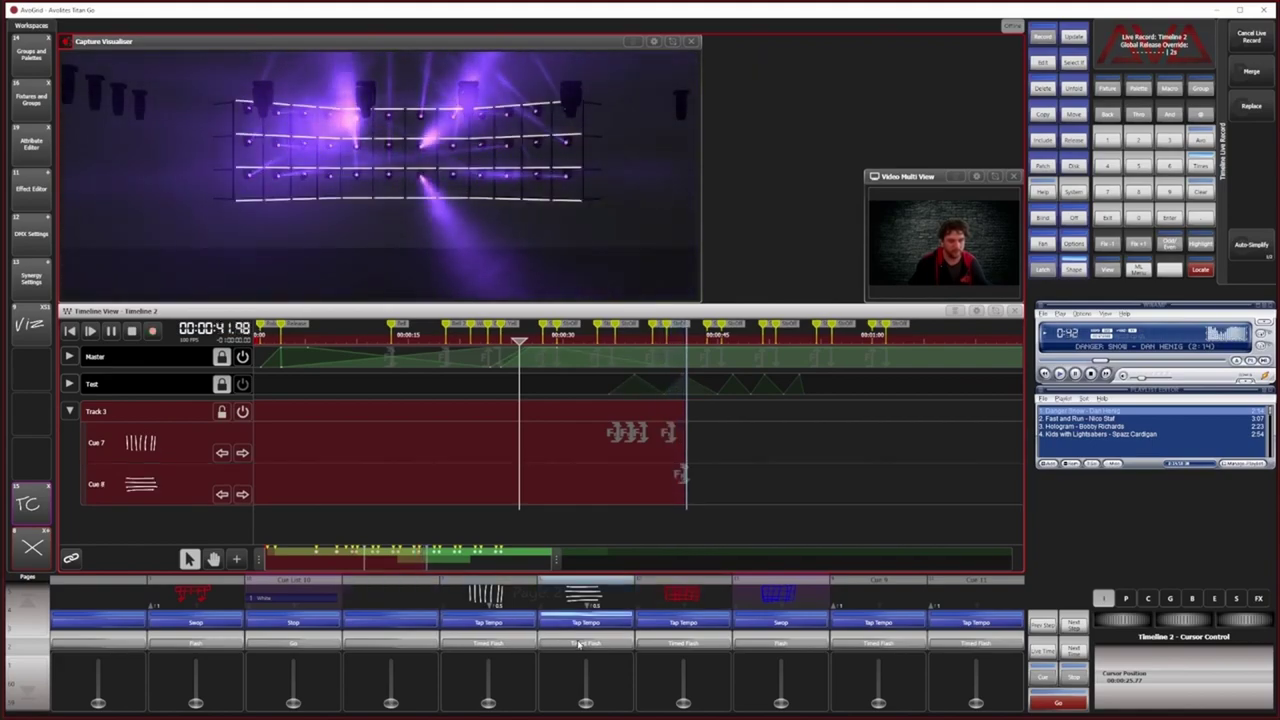
{"action": "left_click", "coordinate": [520, 650]}
{"action": "left_click", "coordinate": [575, 648]}
{"action": "left_click", "coordinate": [516, 646]}
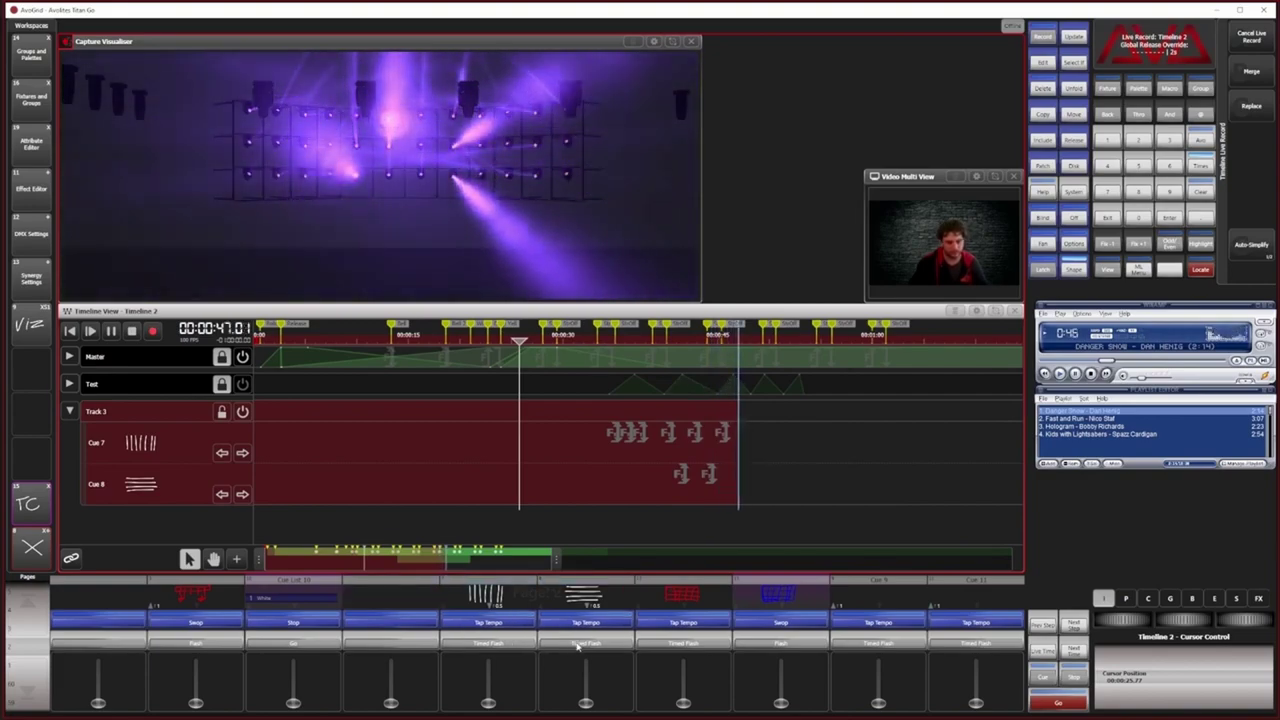
{"action": "left_click", "coordinate": [580, 646]}
{"action": "left_click", "coordinate": [505, 647]}
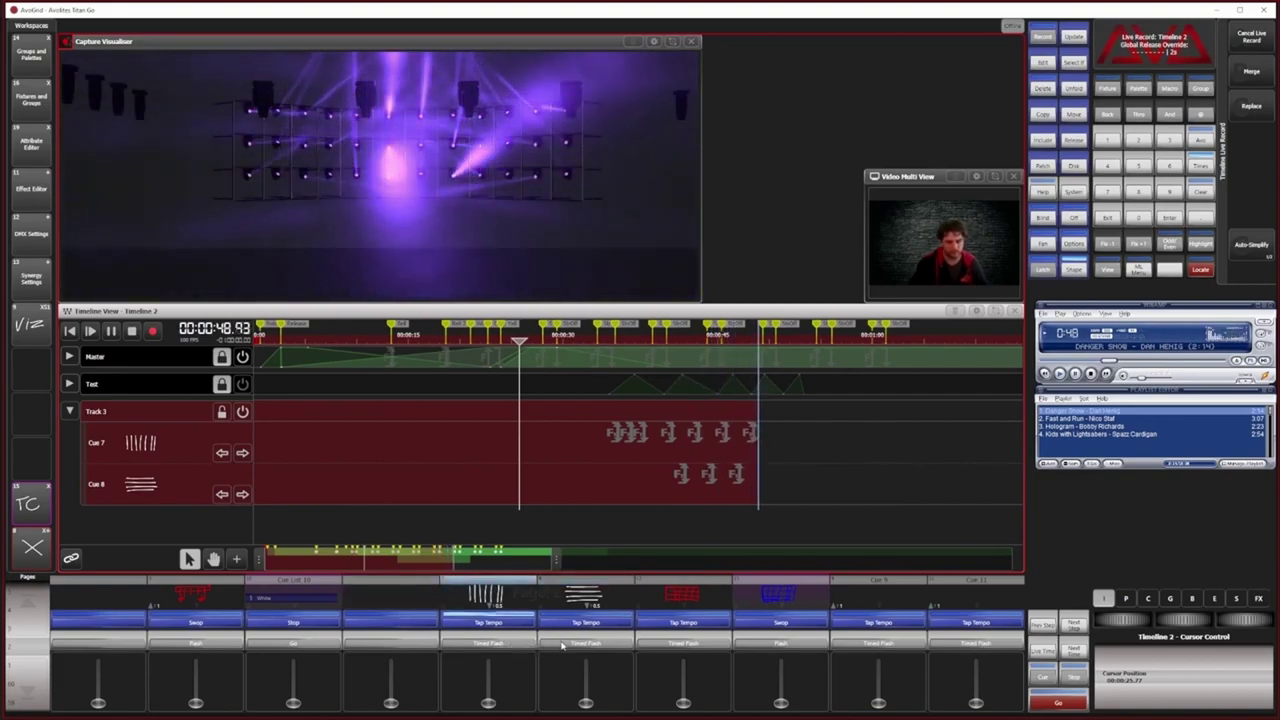
{"action": "left_click", "coordinate": [578, 648]}
{"action": "left_click", "coordinate": [507, 646]}
{"action": "left_click", "coordinate": [569, 646]}
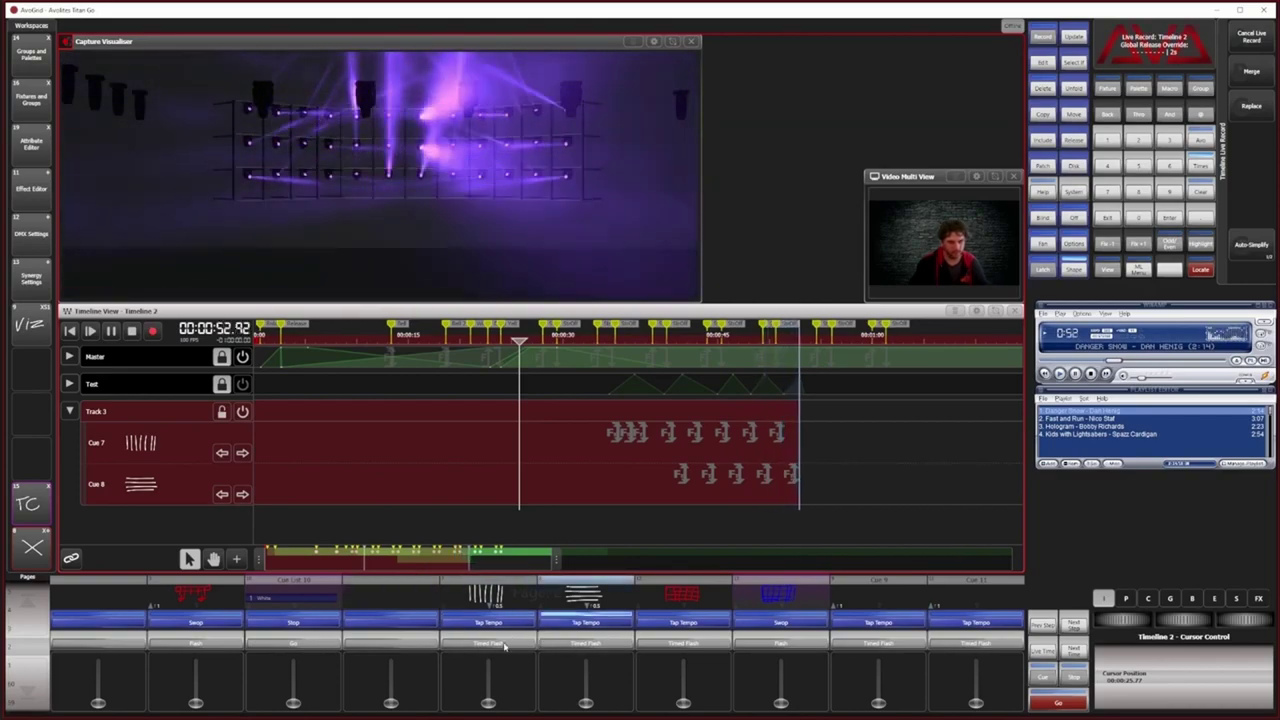
{"action": "left_click", "coordinate": [505, 646]}
{"action": "left_click", "coordinate": [574, 646]}
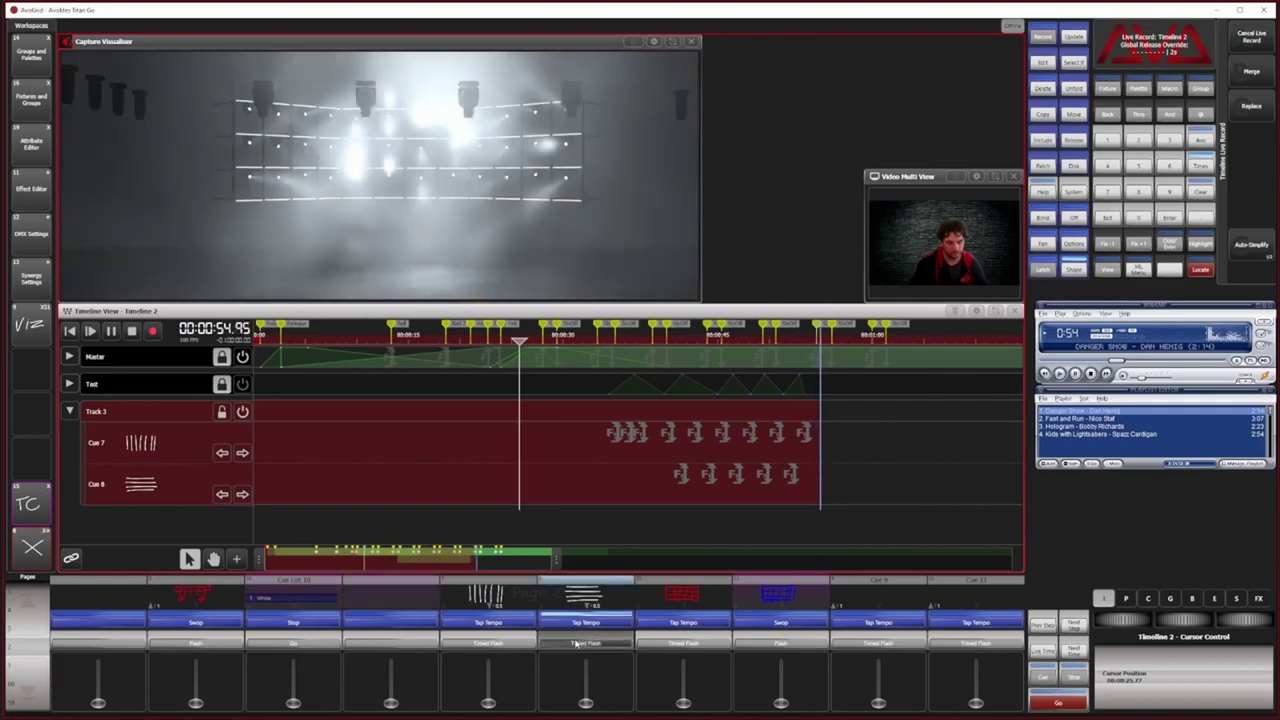
{"action": "left_click", "coordinate": [502, 648]}
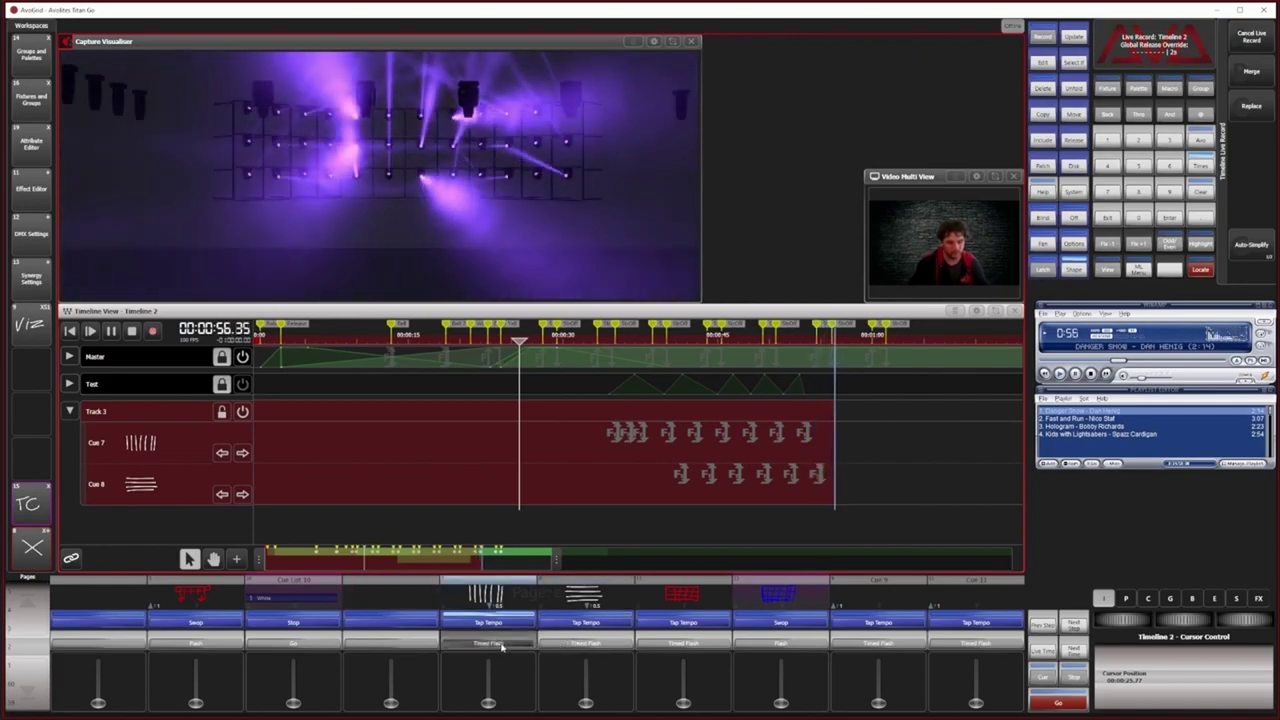
{"action": "left_click", "coordinate": [568, 651]}
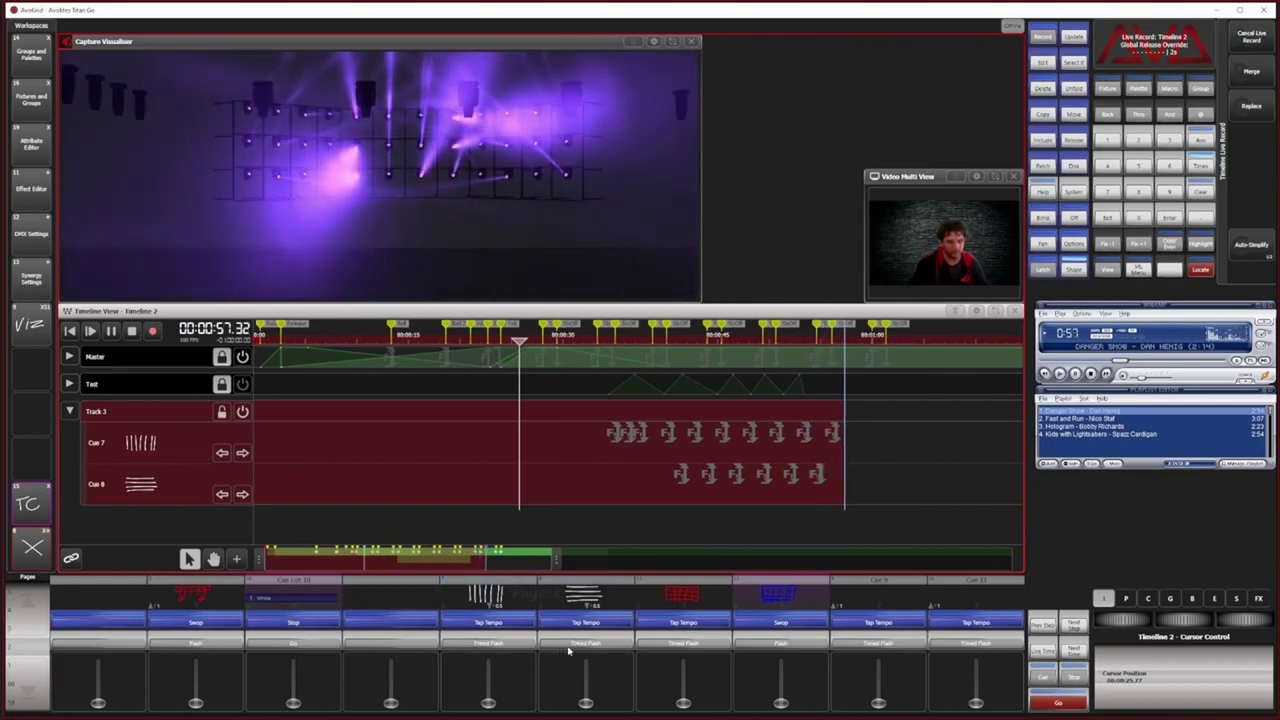
{"action": "left_click", "coordinate": [514, 646]}
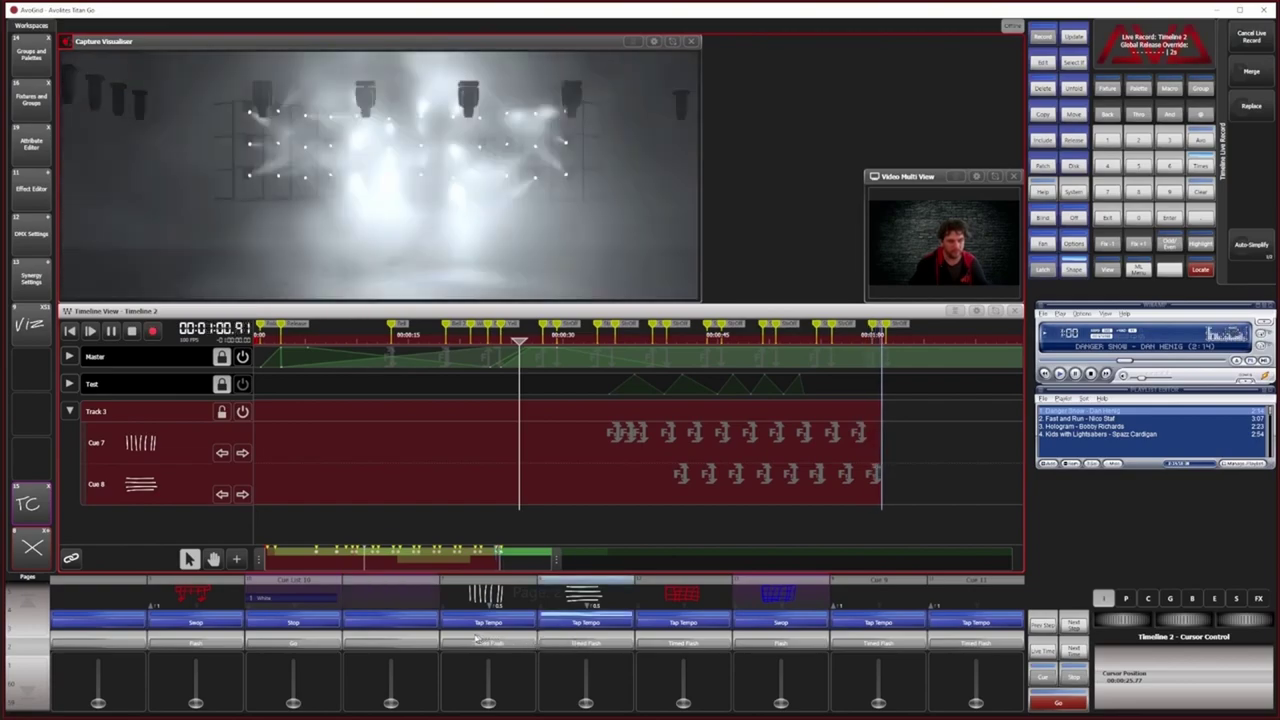
{"action": "left_click", "coordinate": [476, 646]}
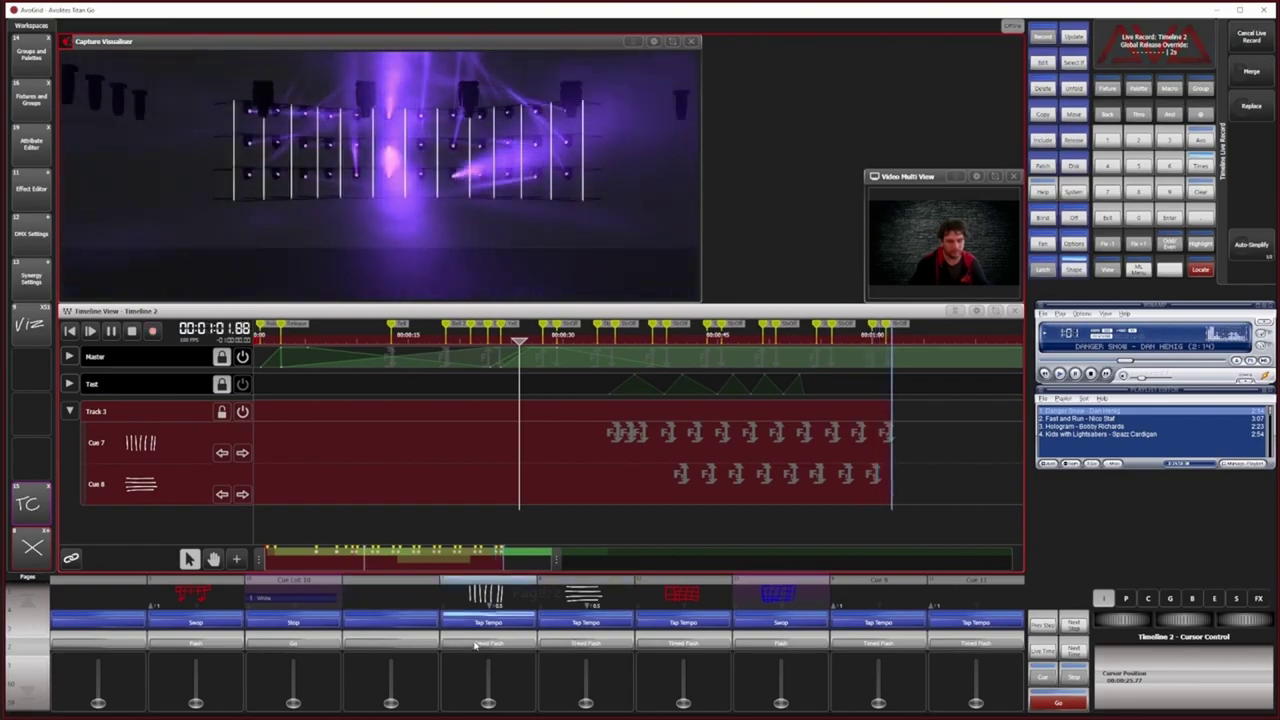
{"action": "left_click", "coordinate": [570, 646]}
{"action": "left_click", "coordinate": [495, 645]}
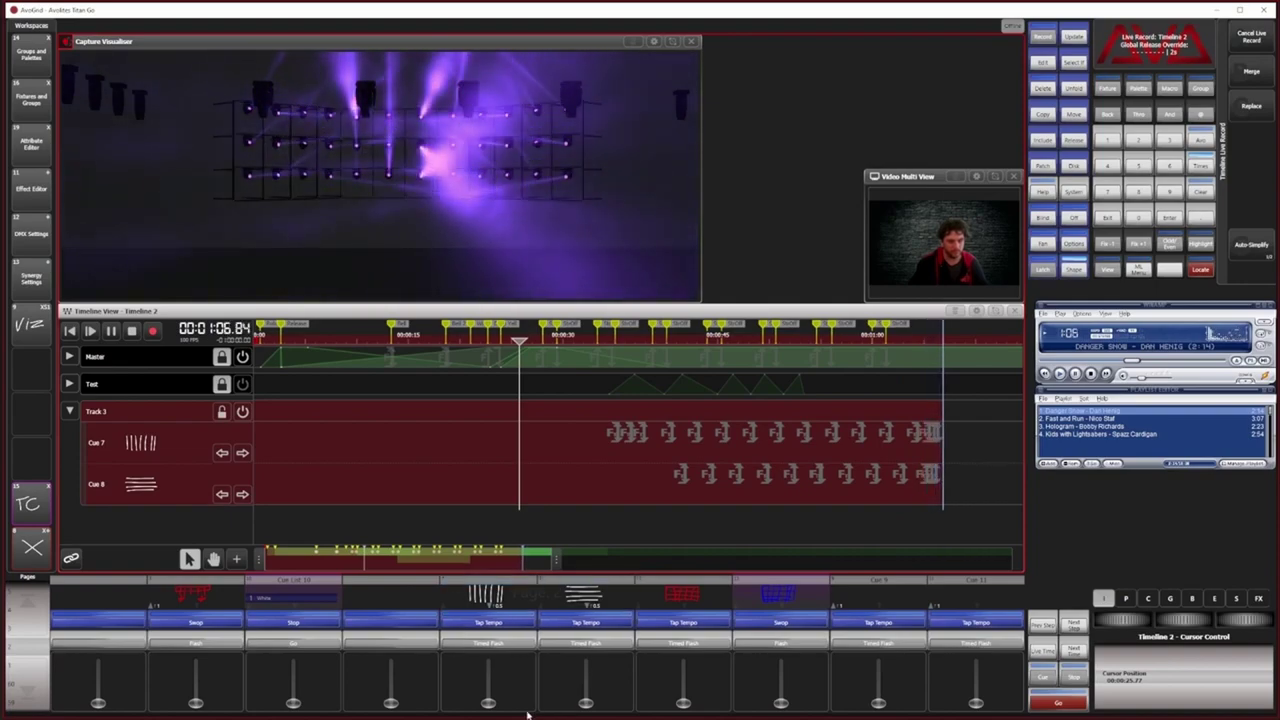
{"action": "left_click", "coordinate": [153, 331]}
{"action": "left_click", "coordinate": [131, 331]}
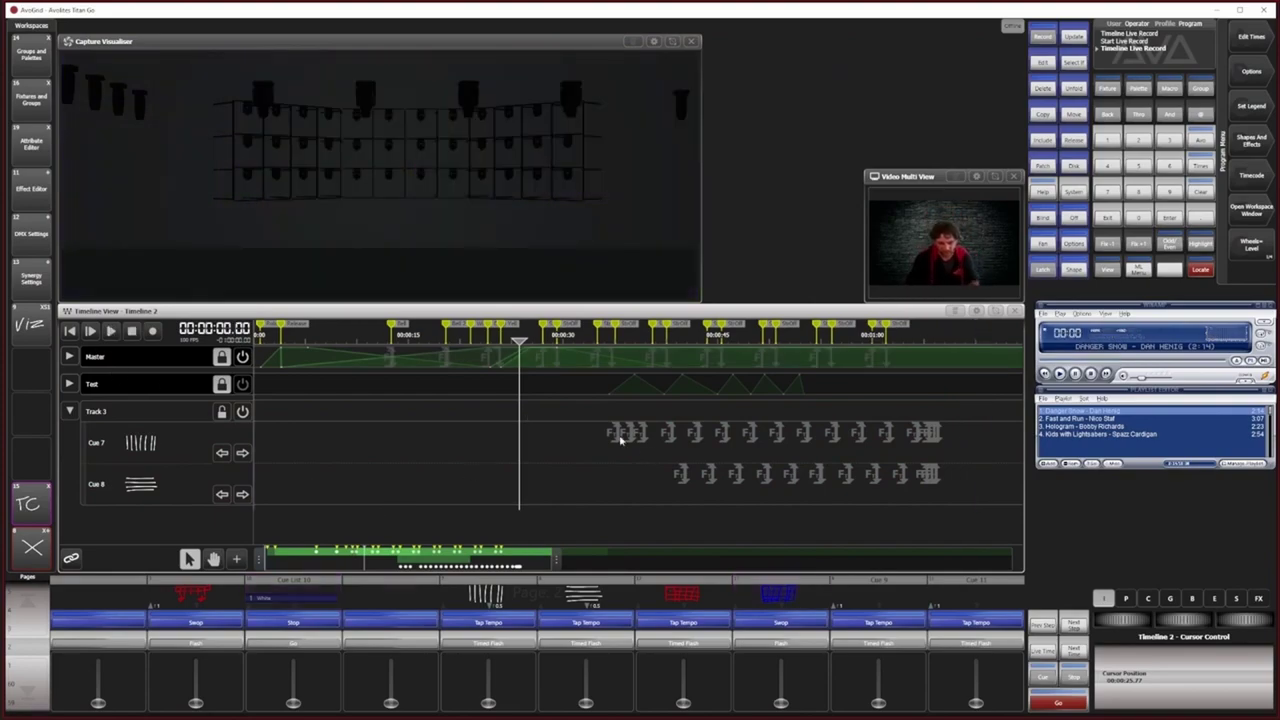
Step: Copy the first Cue 8 flash trigger on Track 3 to the time of the second Cue 7 flash
{"action": "scroll", "coordinate": [642, 463], "scroll_direction": "down", "scroll_amount": 2}
{"action": "left_click_drag", "start_coordinate": [257, 561], "coordinate": [384, 559]}
{"action": "left_click_drag", "start_coordinate": [560, 563], "coordinate": [439, 554]}
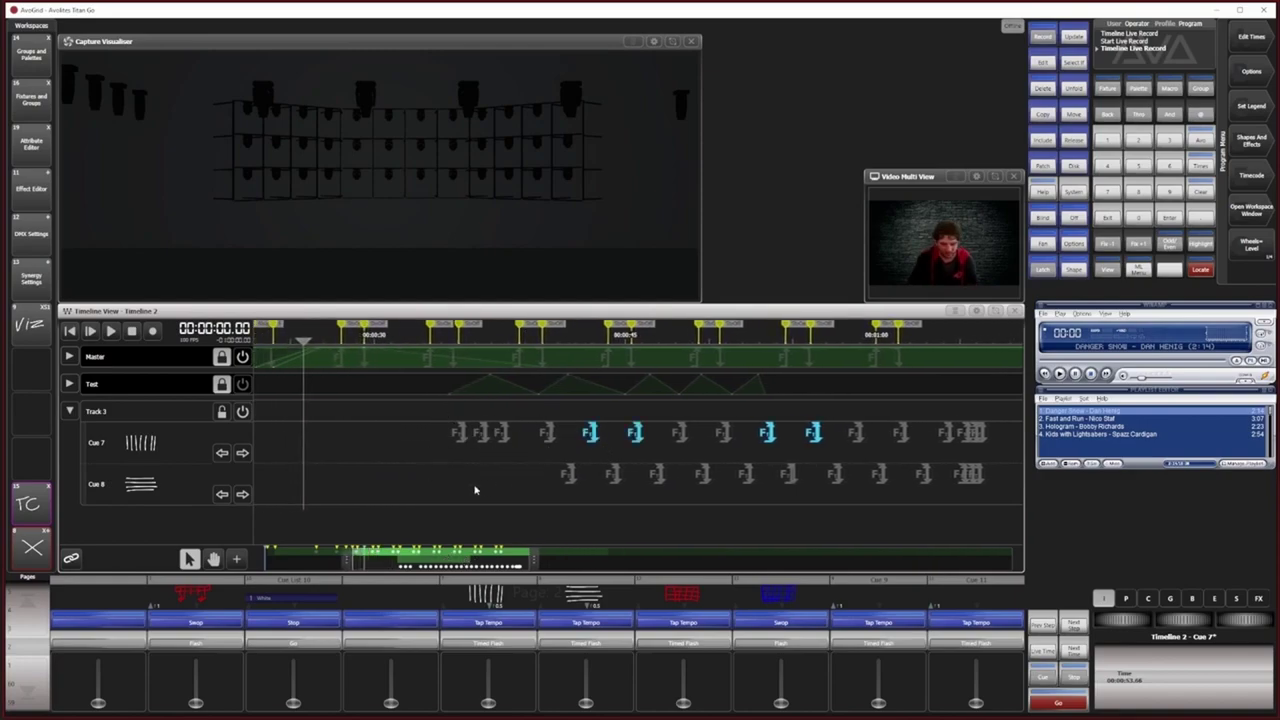
{"action": "left_click", "coordinate": [533, 486]}
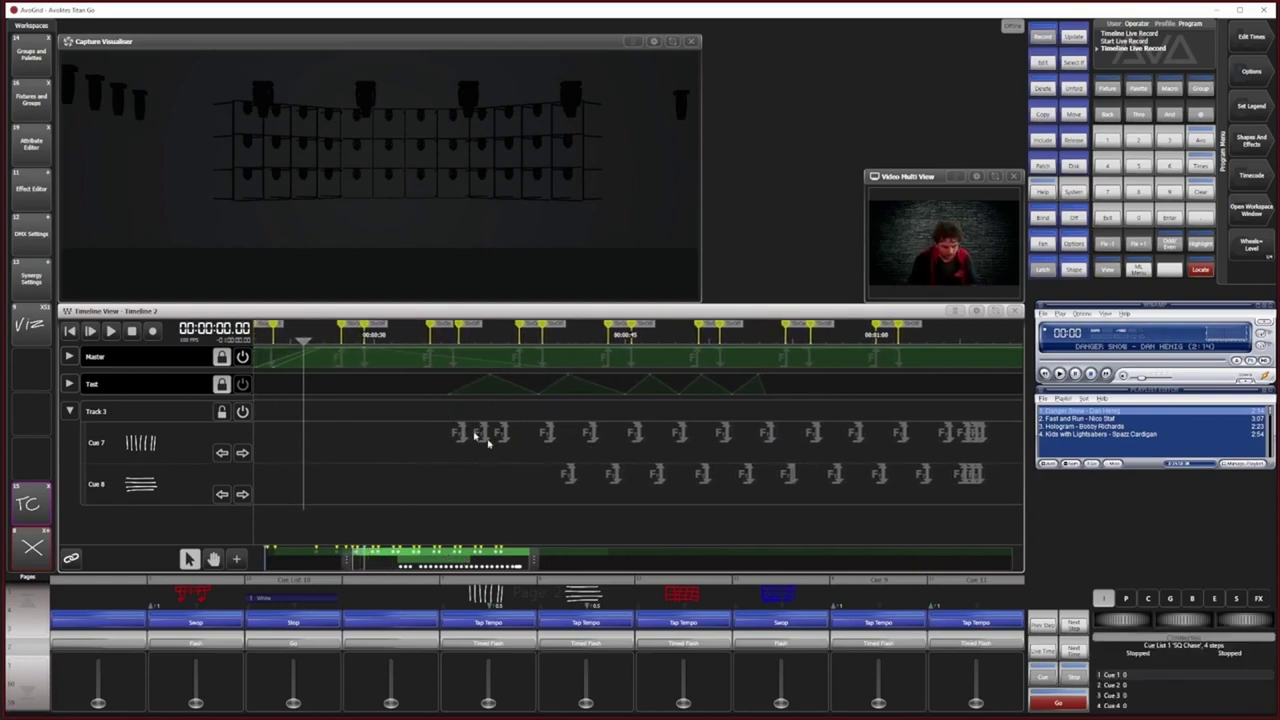
{"action": "left_click_drag", "start_coordinate": [586, 499], "coordinate": [544, 478]}
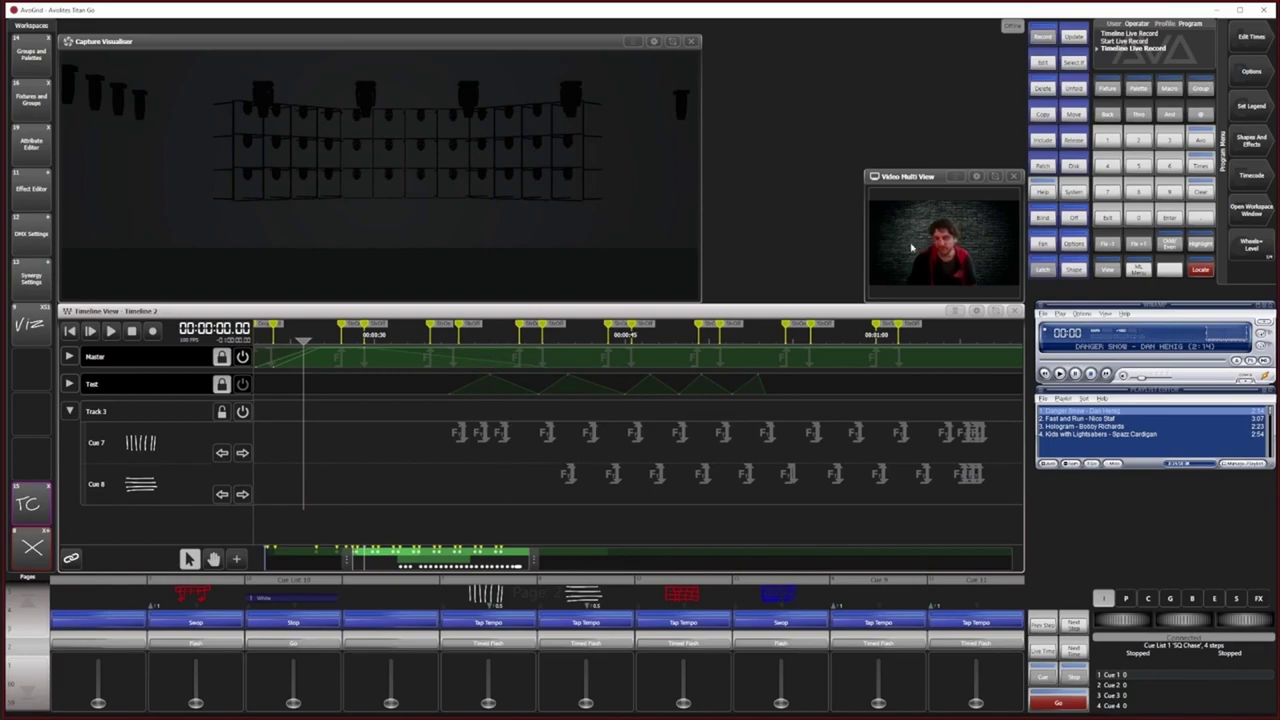
{"action": "left_click", "coordinate": [1042, 116]}
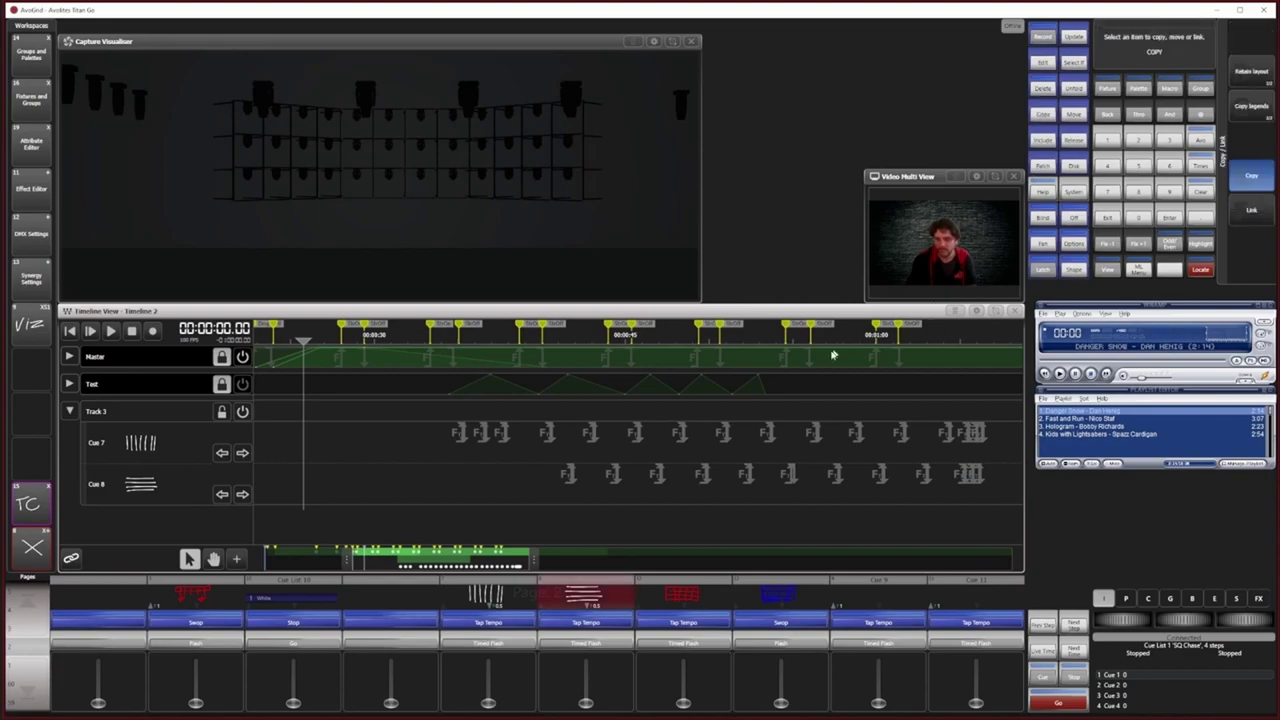
{"action": "left_click", "coordinate": [548, 487]}
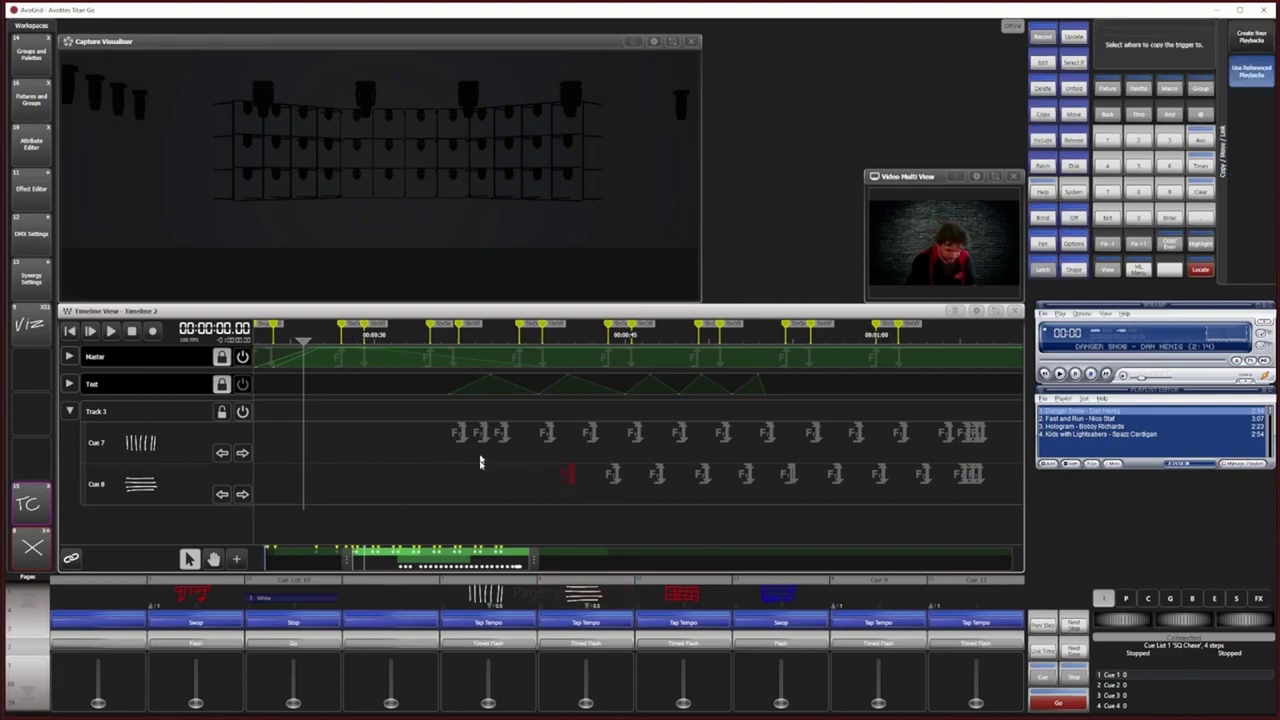
{"action": "left_click", "coordinate": [481, 466]}
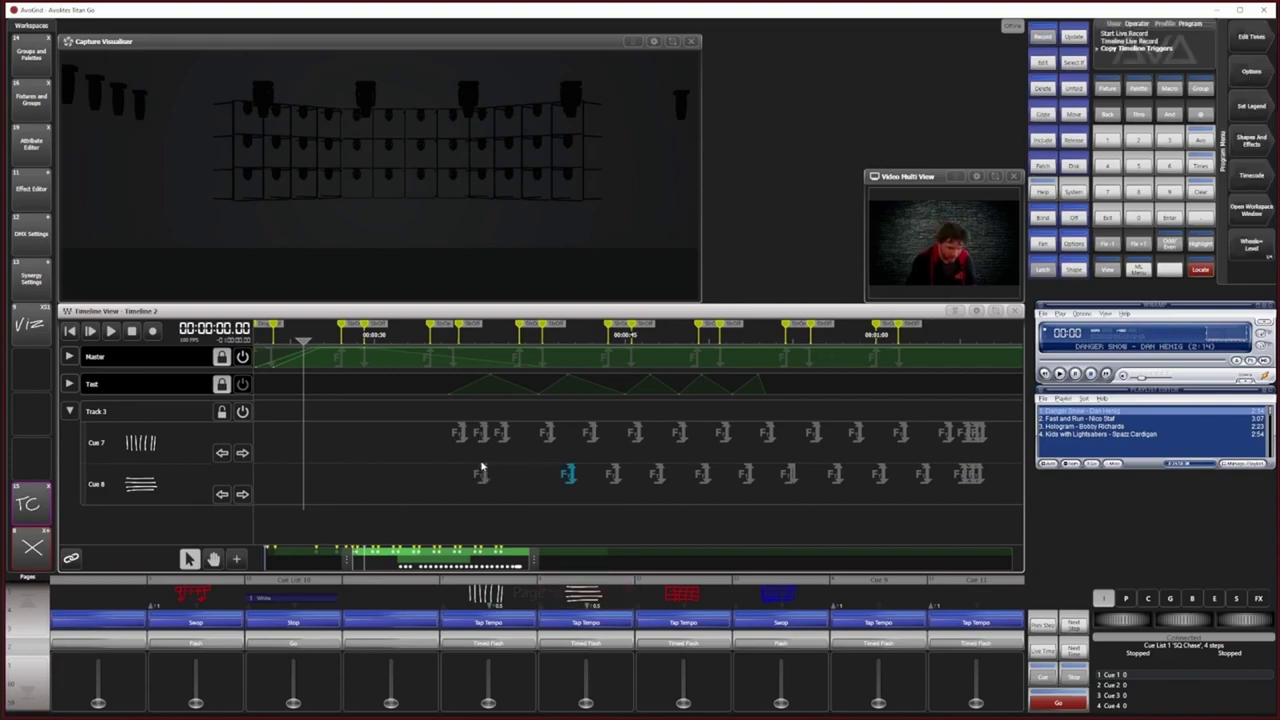
Step: Delete the second Cue 7 flash trigger on Track 3
{"action": "left_click", "coordinate": [1049, 89]}
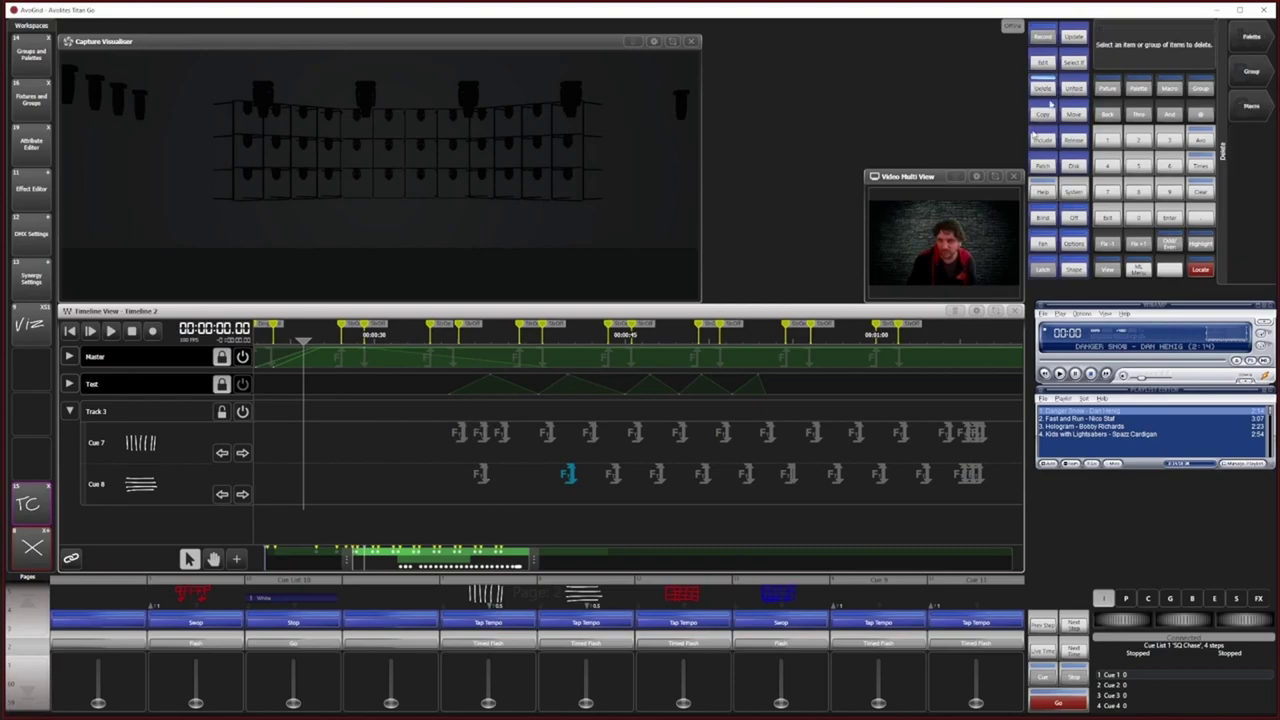
{"action": "left_click", "coordinate": [485, 430]}
{"action": "left_click", "coordinate": [1250, 42]}
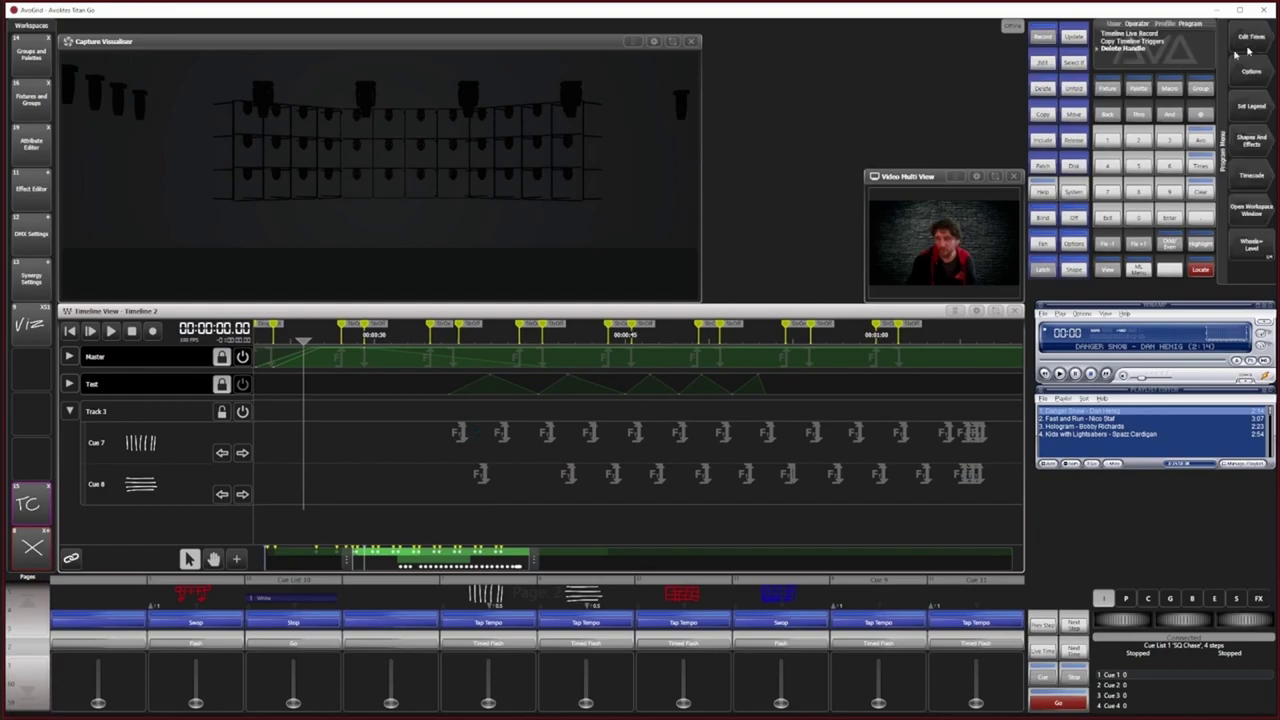
Step: Play Timeline 2, jumping the cursor to about 31 seconds to review the edited flashes, and stop playback
{"action": "left_click", "coordinate": [110, 338]}
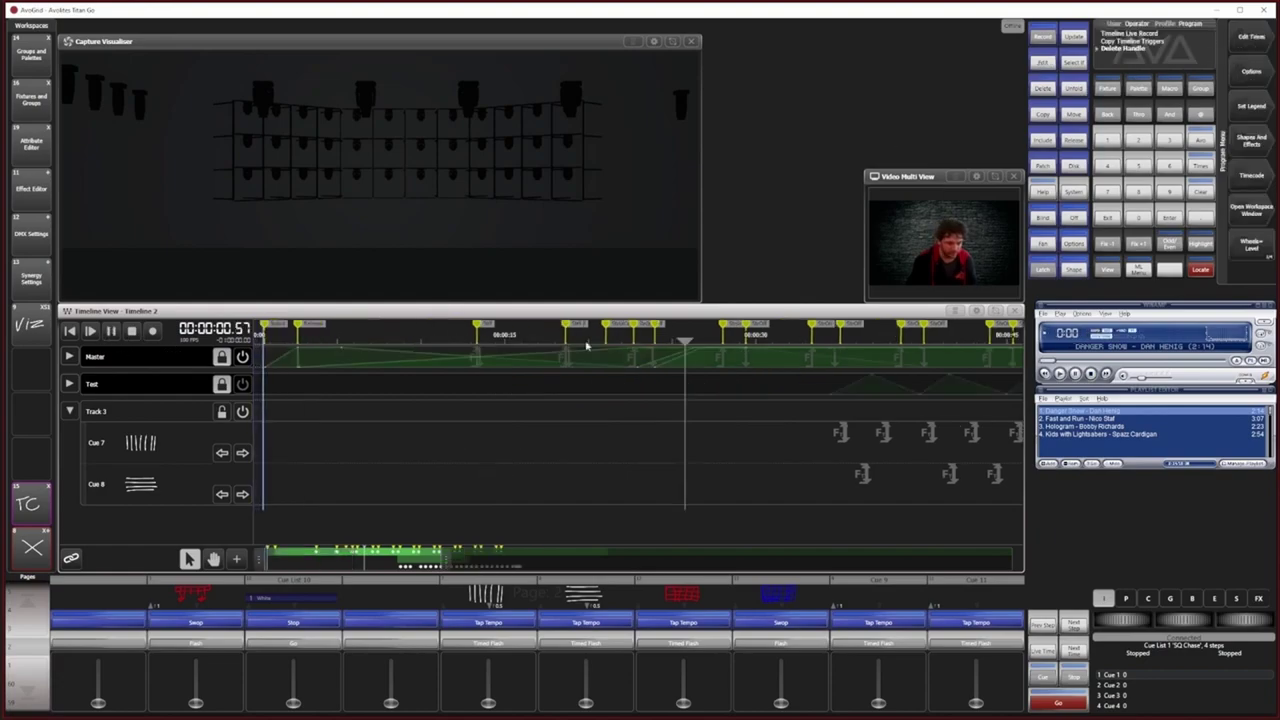
{"action": "left_click", "coordinate": [790, 340]}
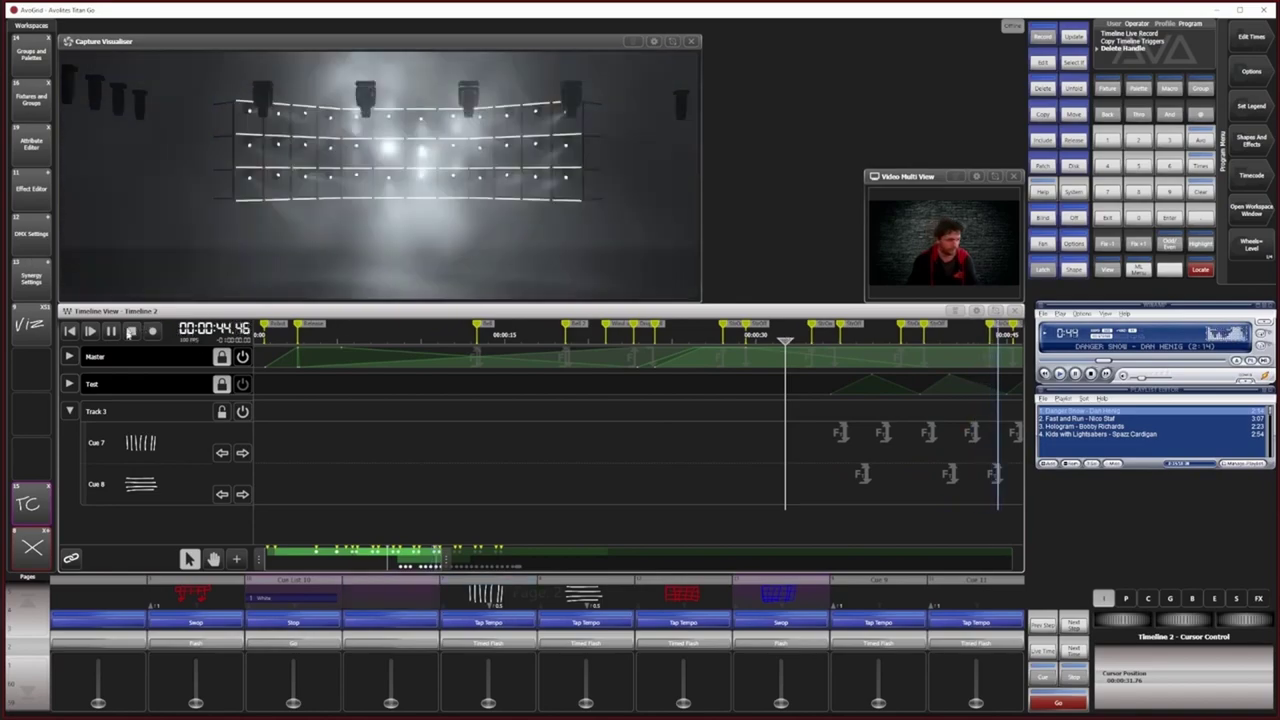
{"action": "left_click", "coordinate": [131, 331]}
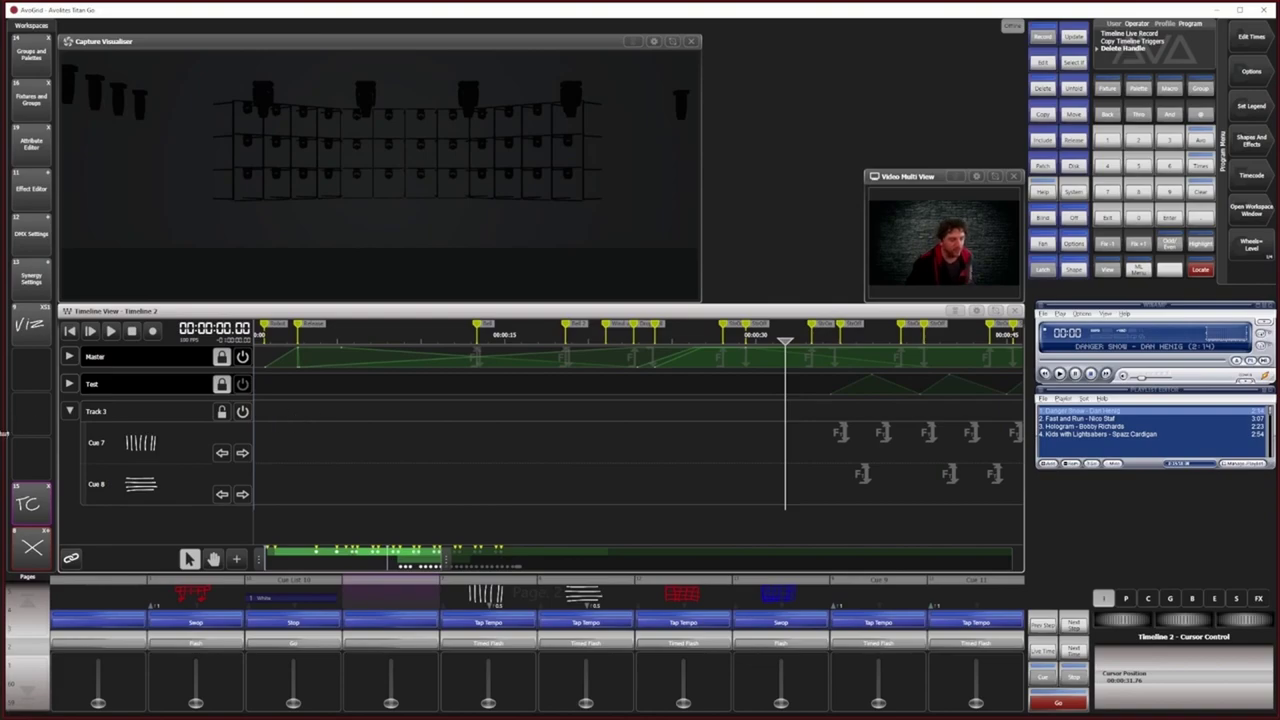
Step: Expand the Master track and enlarge the Timeline View over the visualiser area, with the Video Multi View moved to the upper edge
{"action": "left_click", "coordinate": [69, 357]}
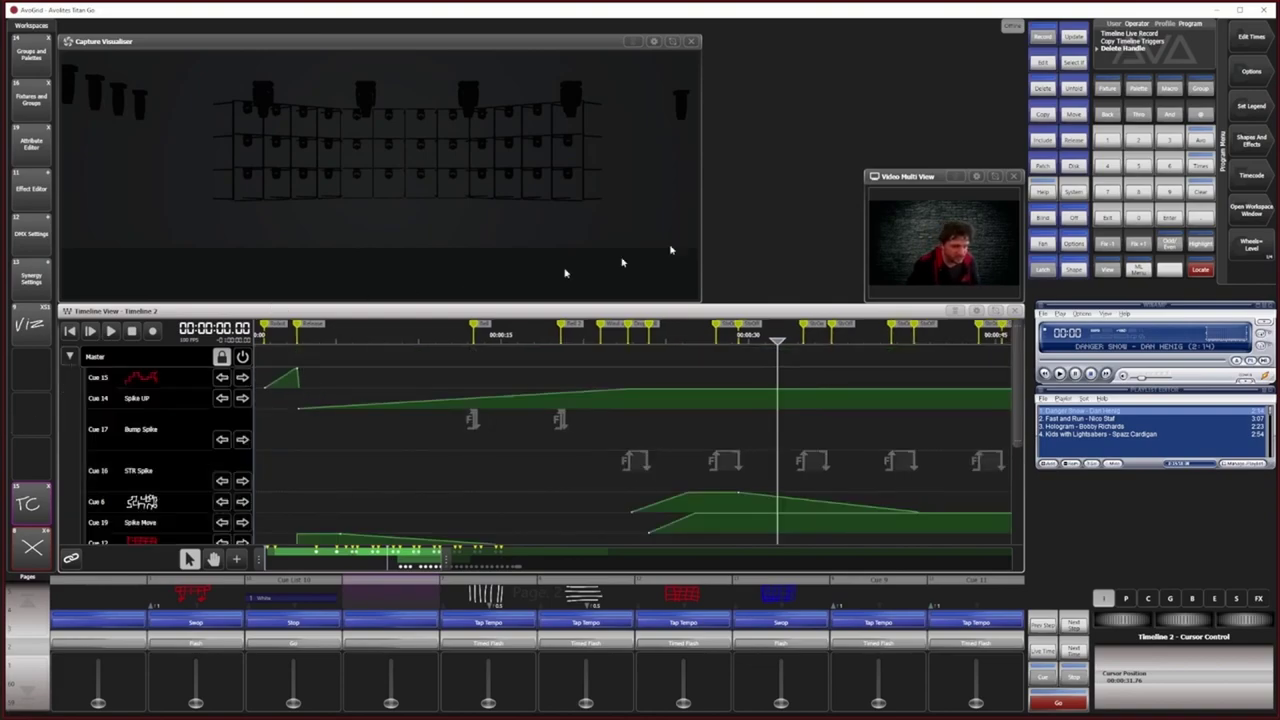
{"action": "left_click_drag", "start_coordinate": [1000, 180], "coordinate": [1000, 108]}
{"action": "left_click", "coordinate": [998, 311]}
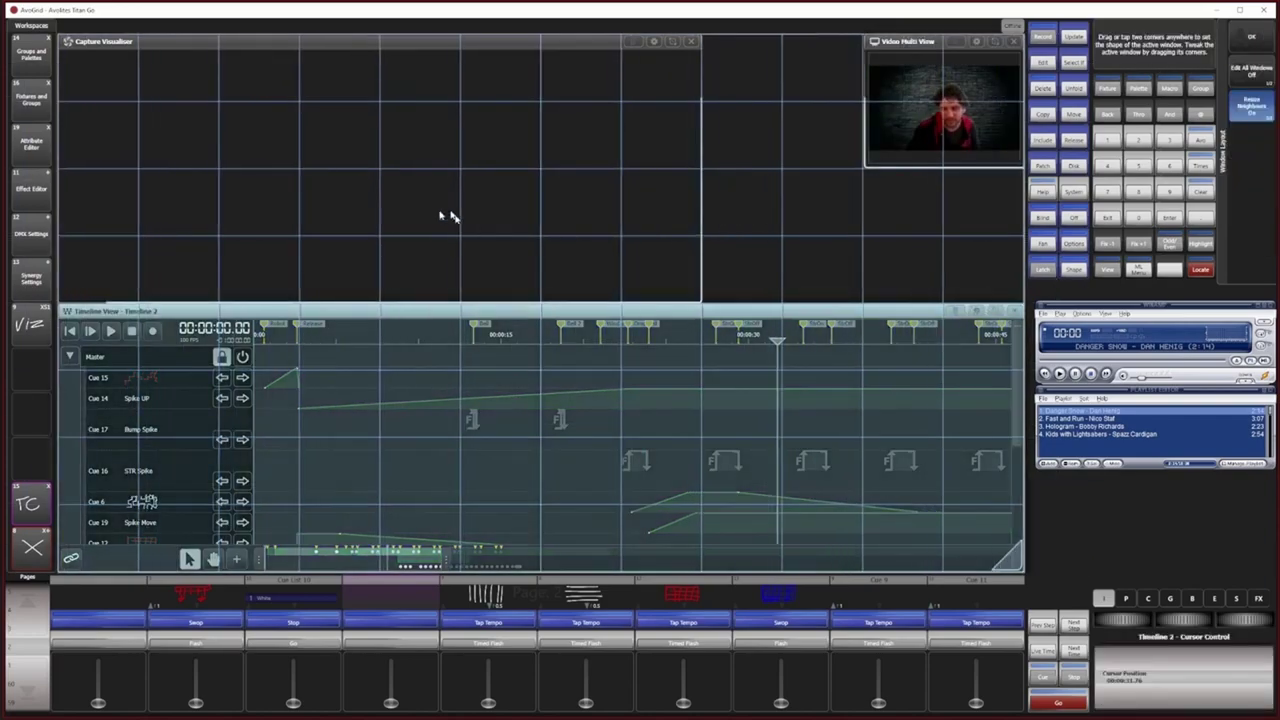
{"action": "left_click_drag", "start_coordinate": [120, 68], "coordinate": [810, 515]}
Step: Unlock the Master track and move all Cue 7 triggers from Track 3 into it
{"action": "key", "text": "c"}
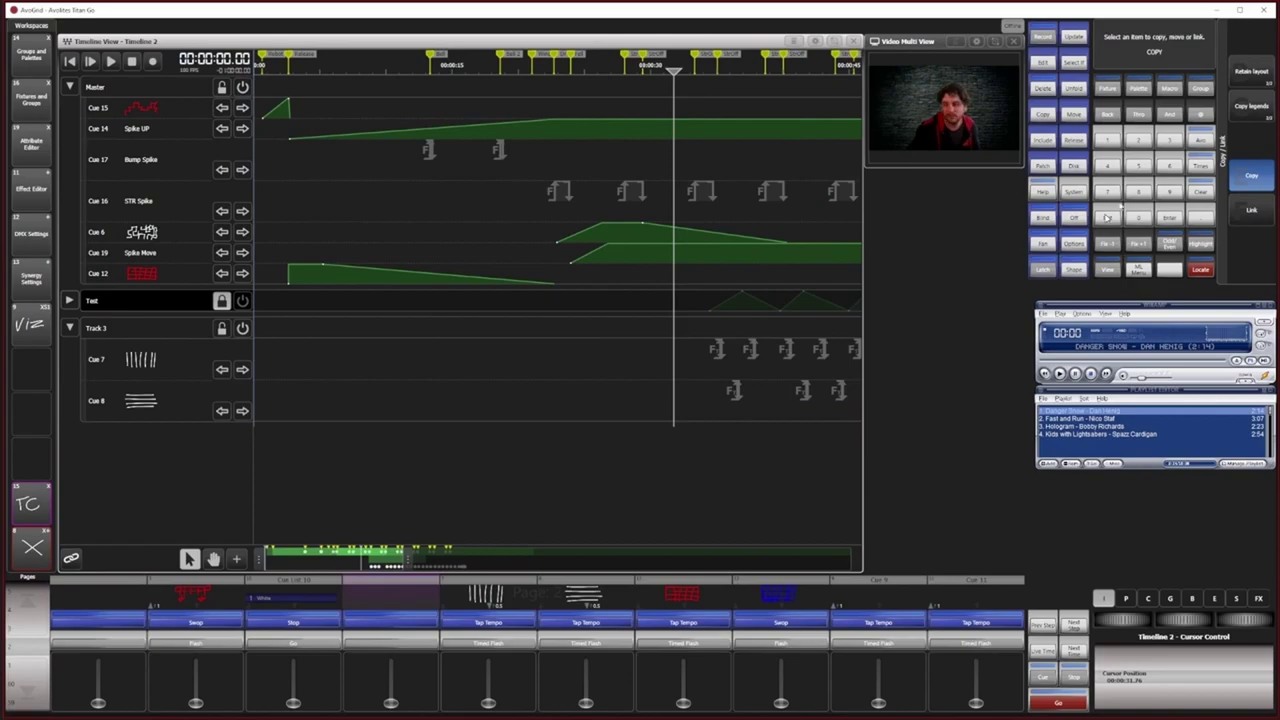
{"action": "left_click", "coordinate": [1106, 219]}
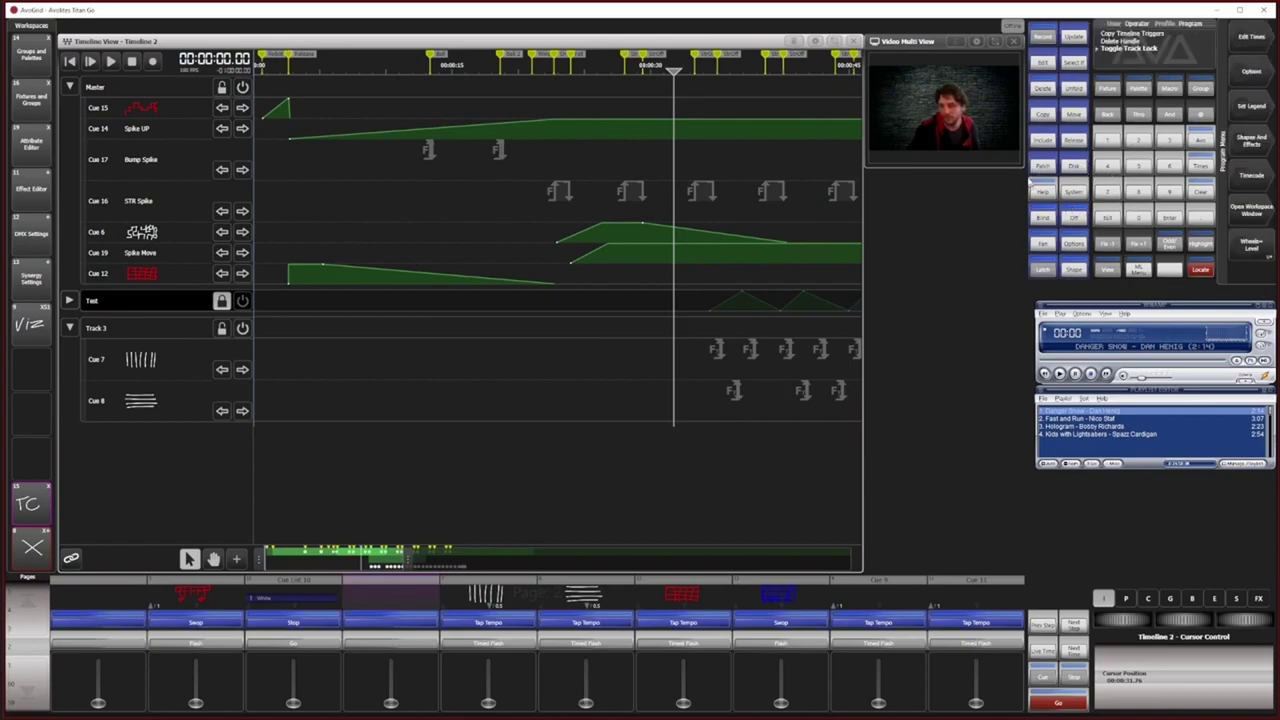
{"action": "left_click", "coordinate": [1073, 116]}
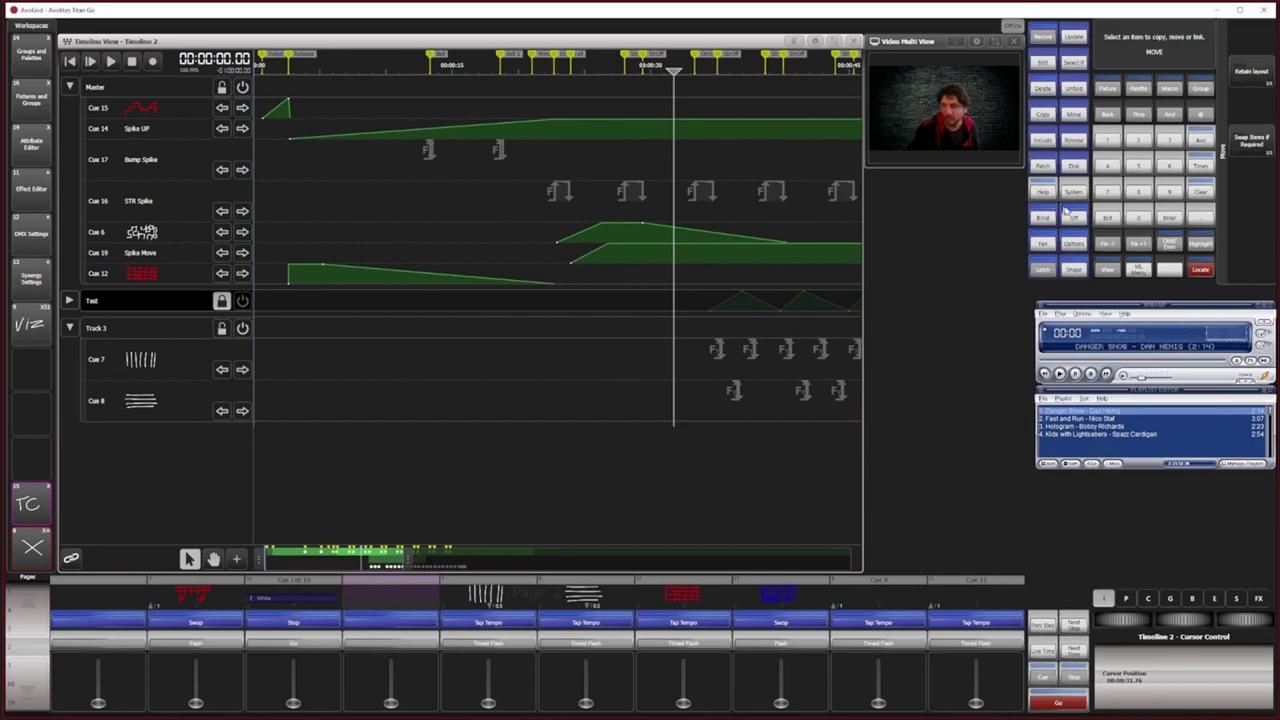
{"action": "left_click", "coordinate": [111, 366]}
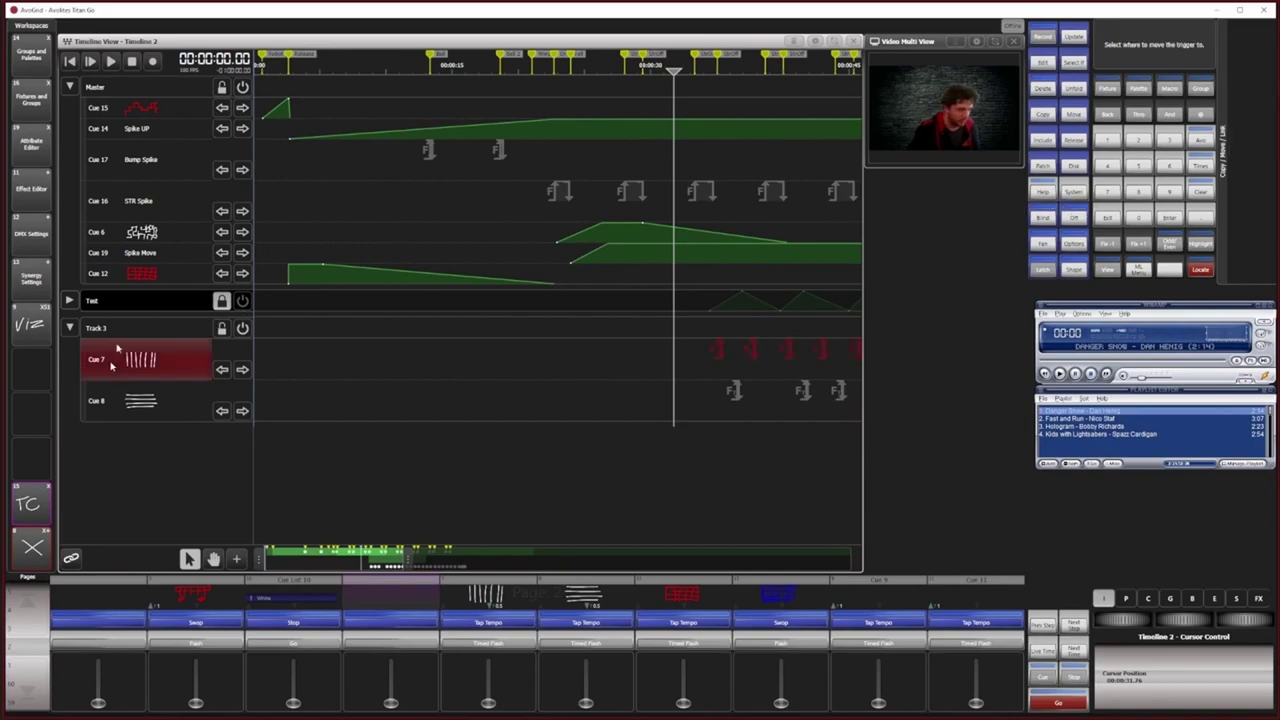
{"action": "left_click", "coordinate": [124, 90]}
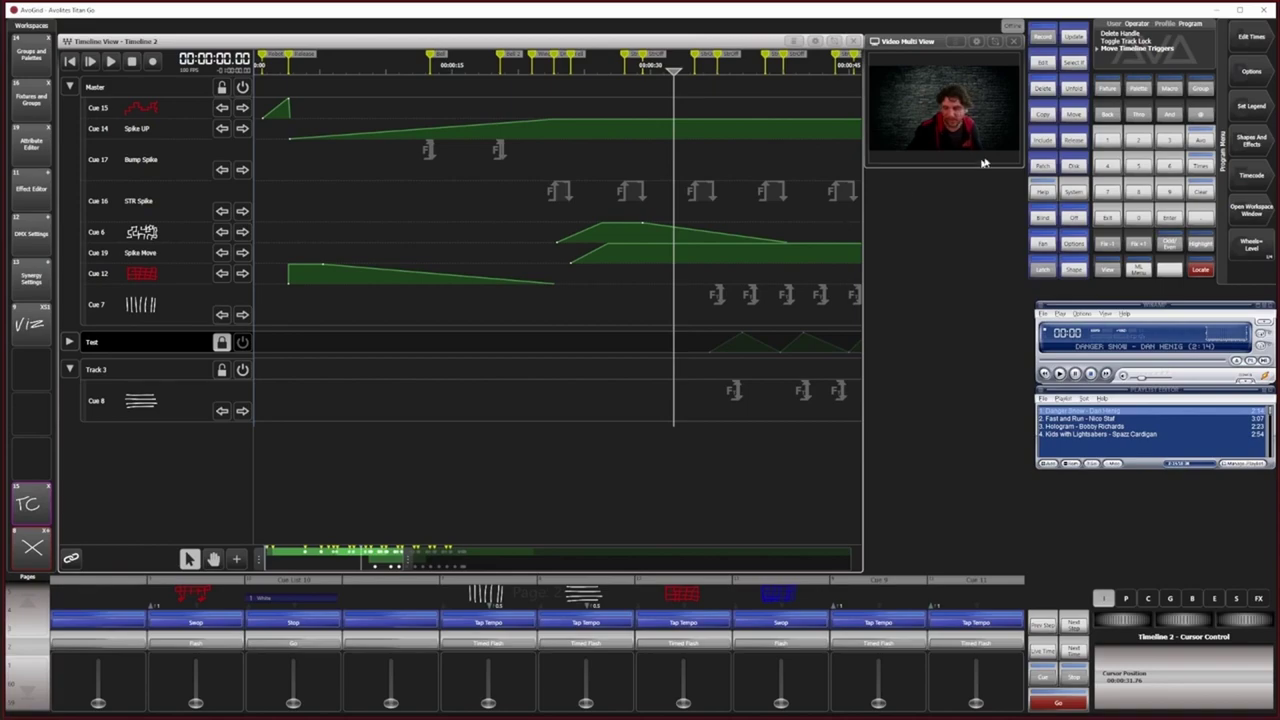
Step: Move all Cue 8 triggers from Track 3 into the Master track
{"action": "left_click", "coordinate": [1078, 116]}
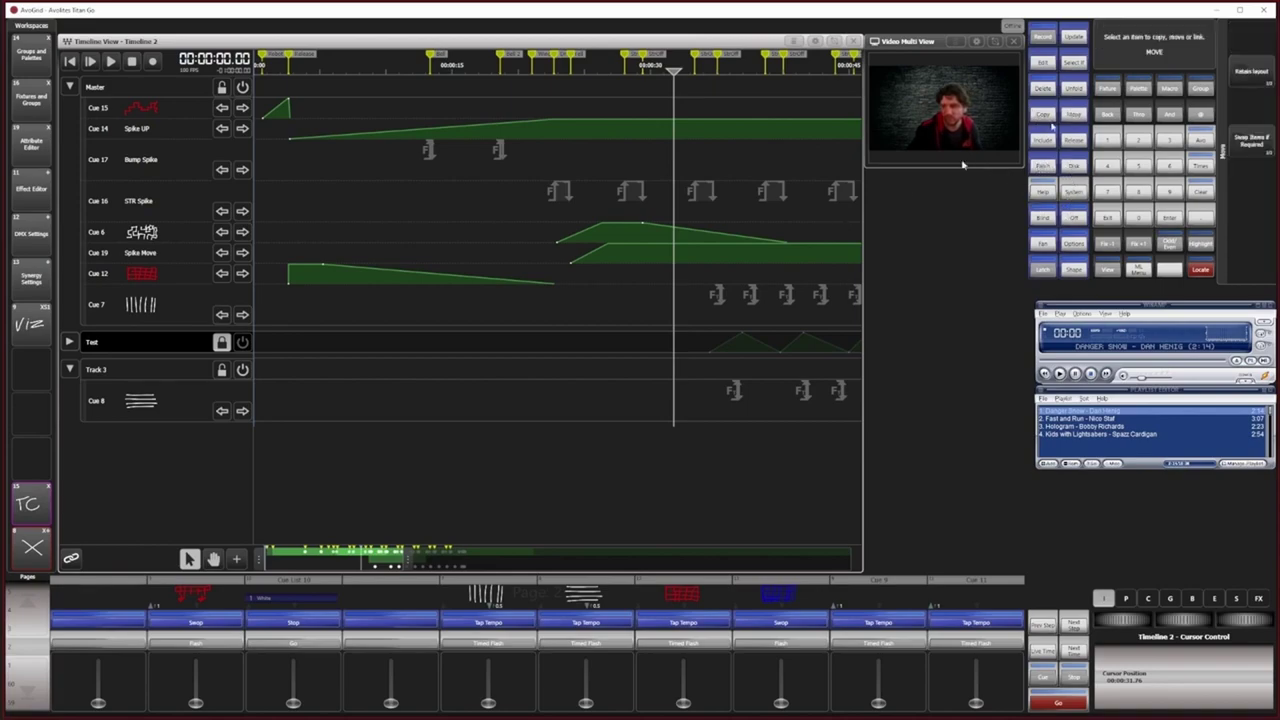
{"action": "left_click", "coordinate": [113, 386]}
{"action": "left_click", "coordinate": [112, 90]}
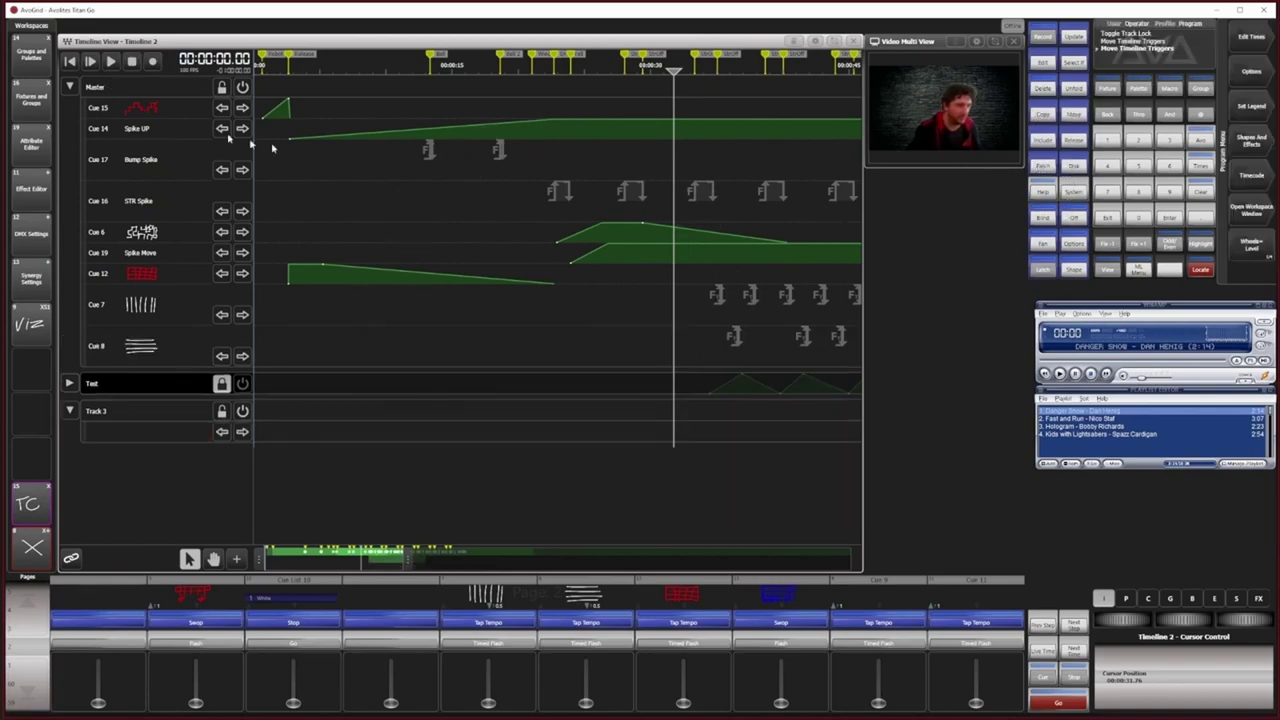
Step: Lock the Master track, then unlock the Test track and delete it from Timeline 2
{"action": "left_click", "coordinate": [222, 87]}
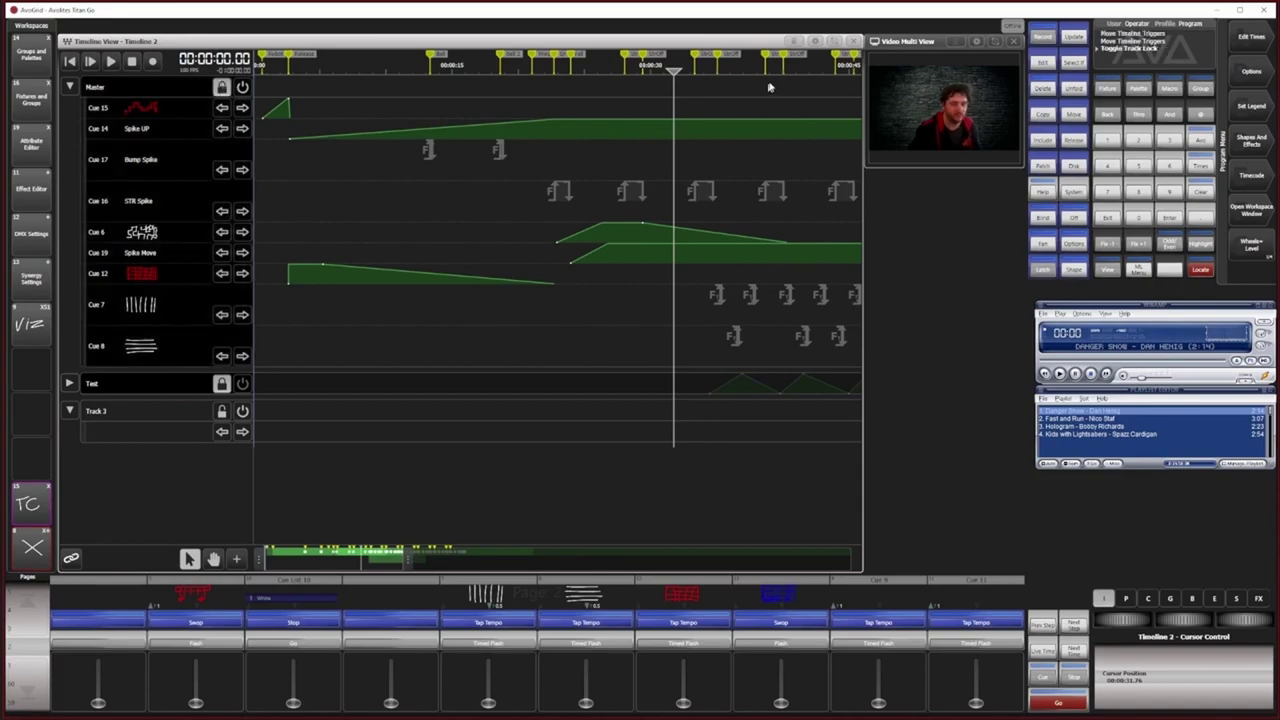
{"action": "left_click", "coordinate": [221, 384]}
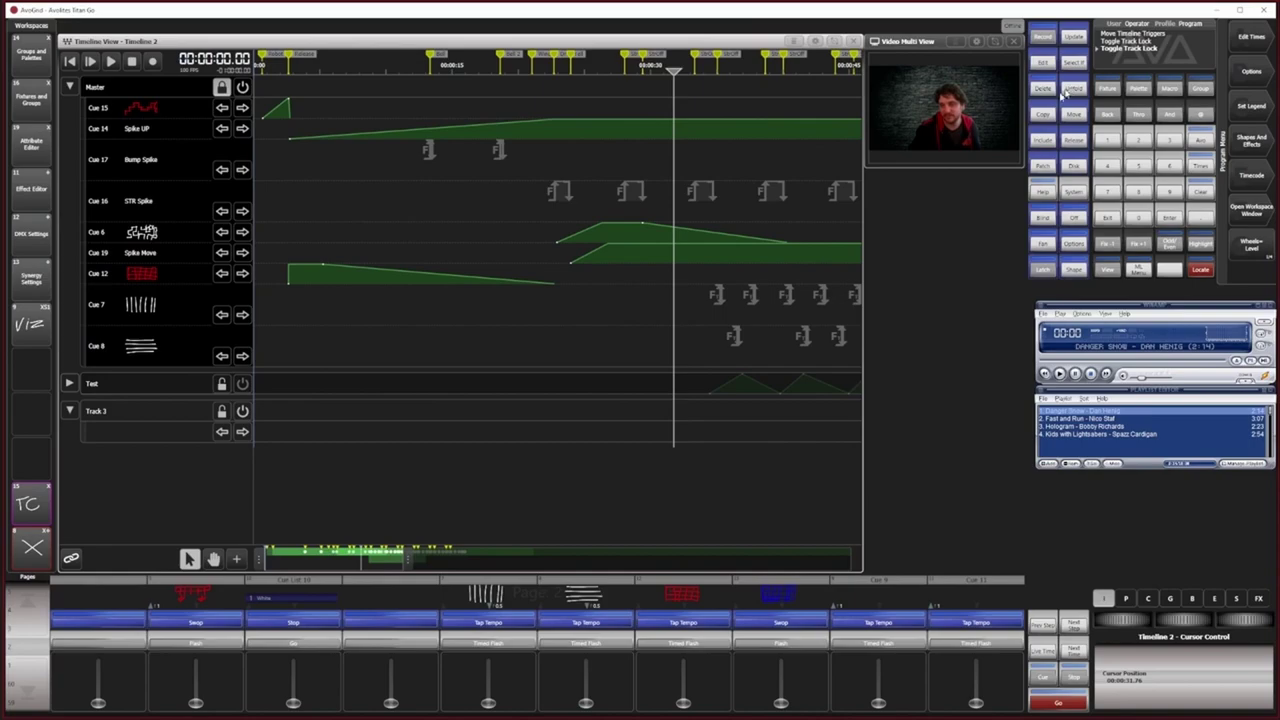
{"action": "left_click", "coordinate": [1044, 91]}
{"action": "left_click", "coordinate": [140, 388]}
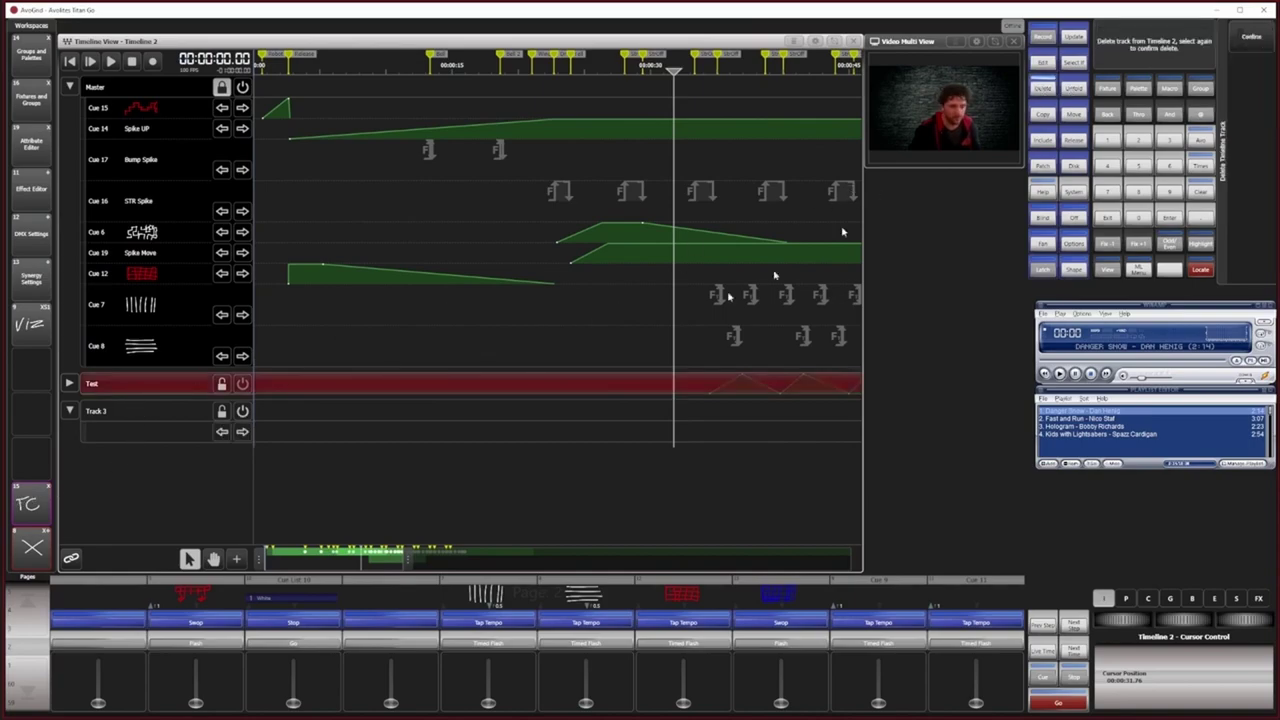
{"action": "left_click", "coordinate": [1247, 38]}
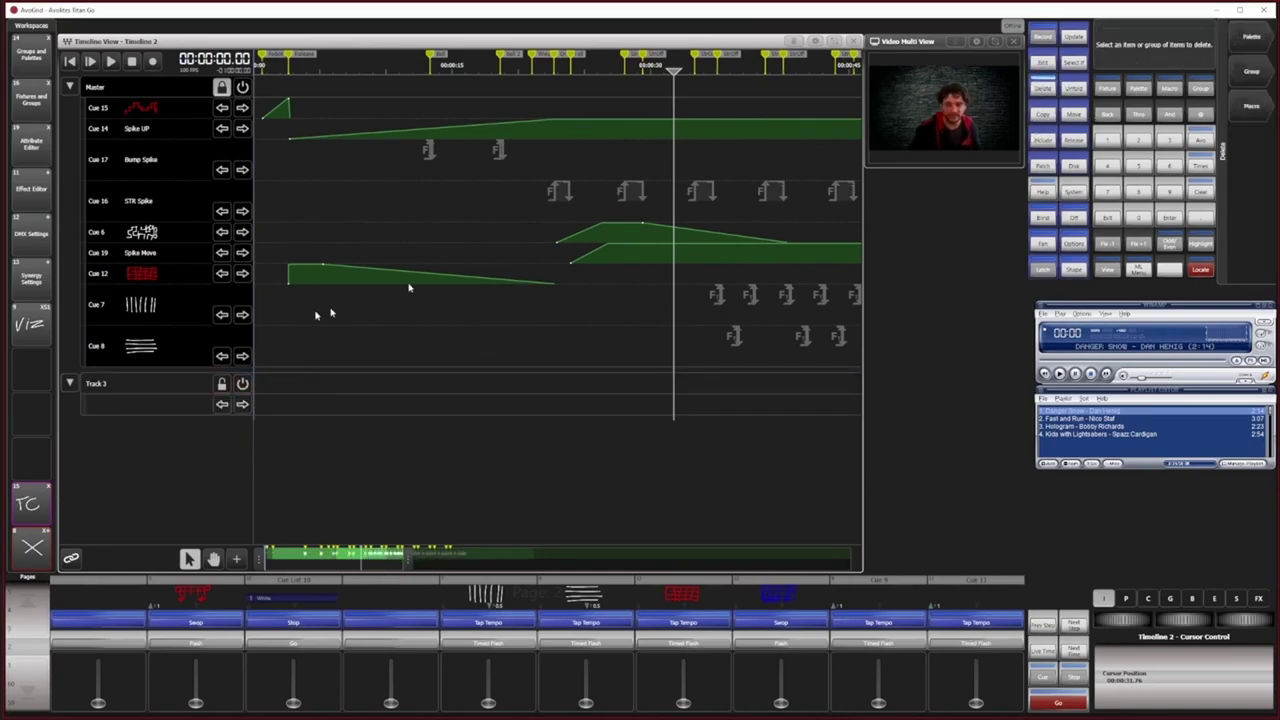
Step: Delete the empty Track 3 from Timeline 2 and collapse the Master track
{"action": "left_click", "coordinate": [126, 383]}
{"action": "left_click", "coordinate": [1250, 38]}
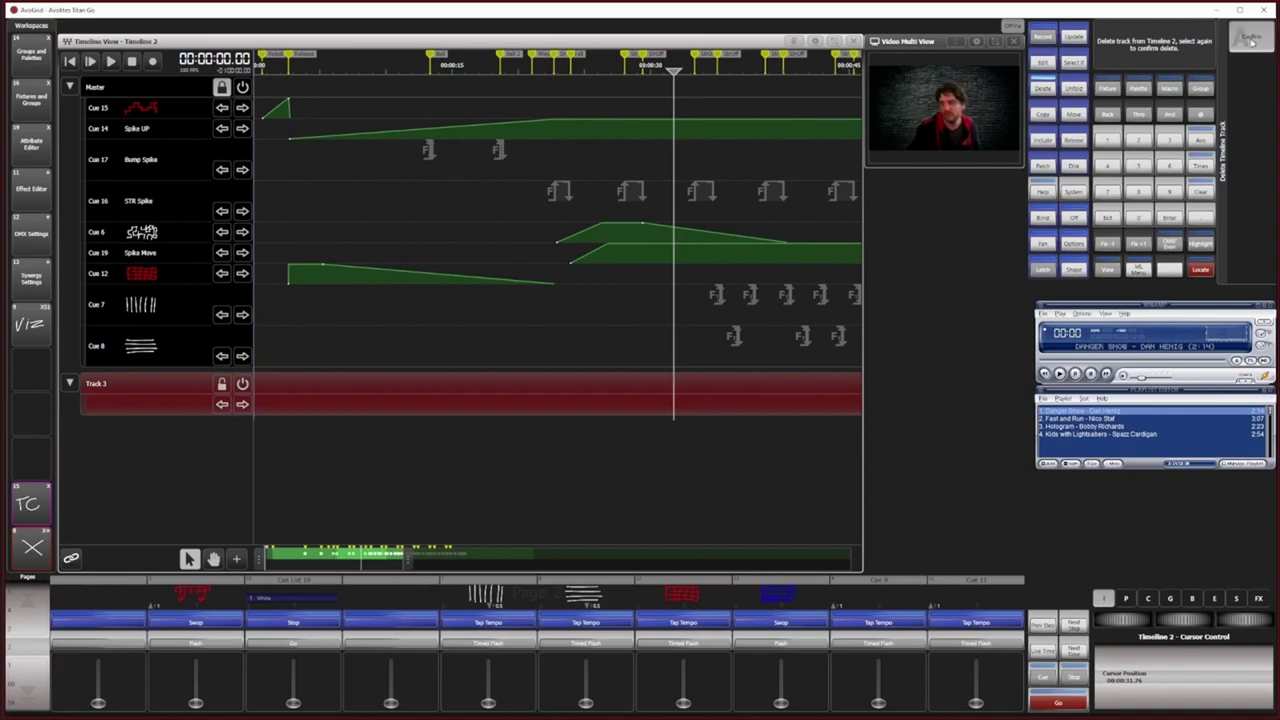
{"action": "left_click", "coordinate": [67, 87]}
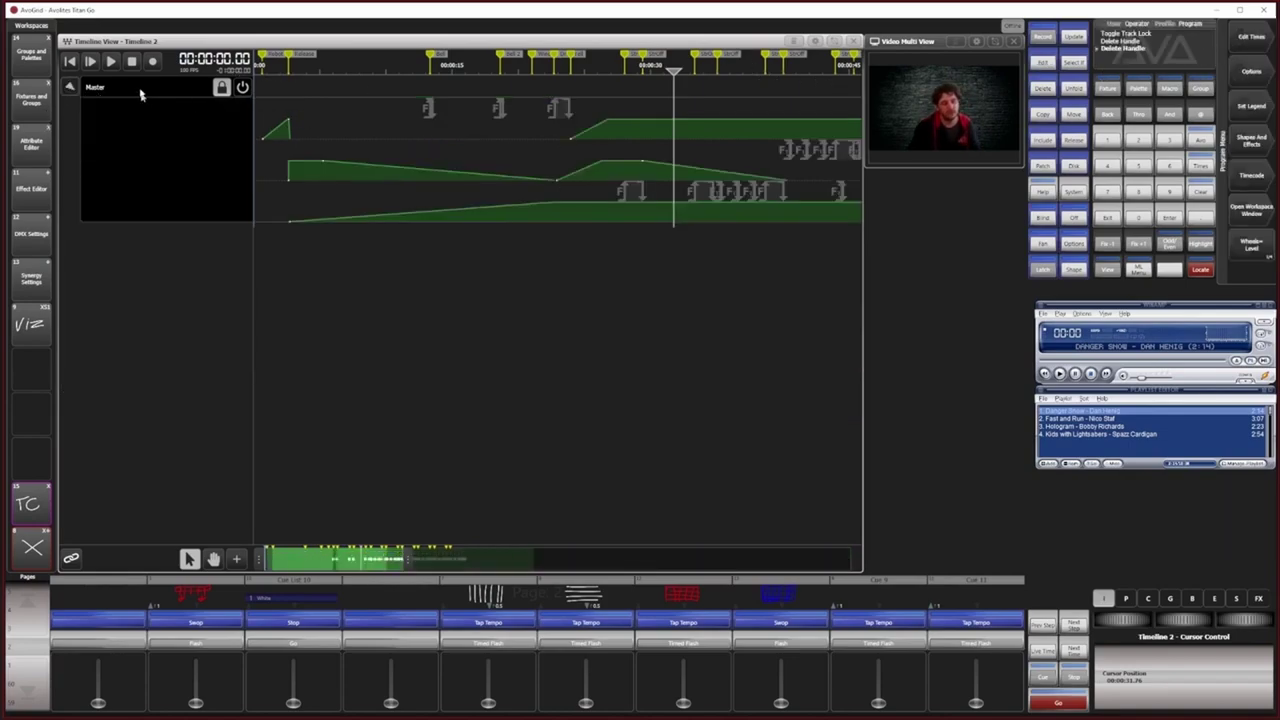
Step: Recall the TC workspace and play the Danger Snob song from the start to review the timecoded show
{"action": "left_click", "coordinate": [30, 504]}
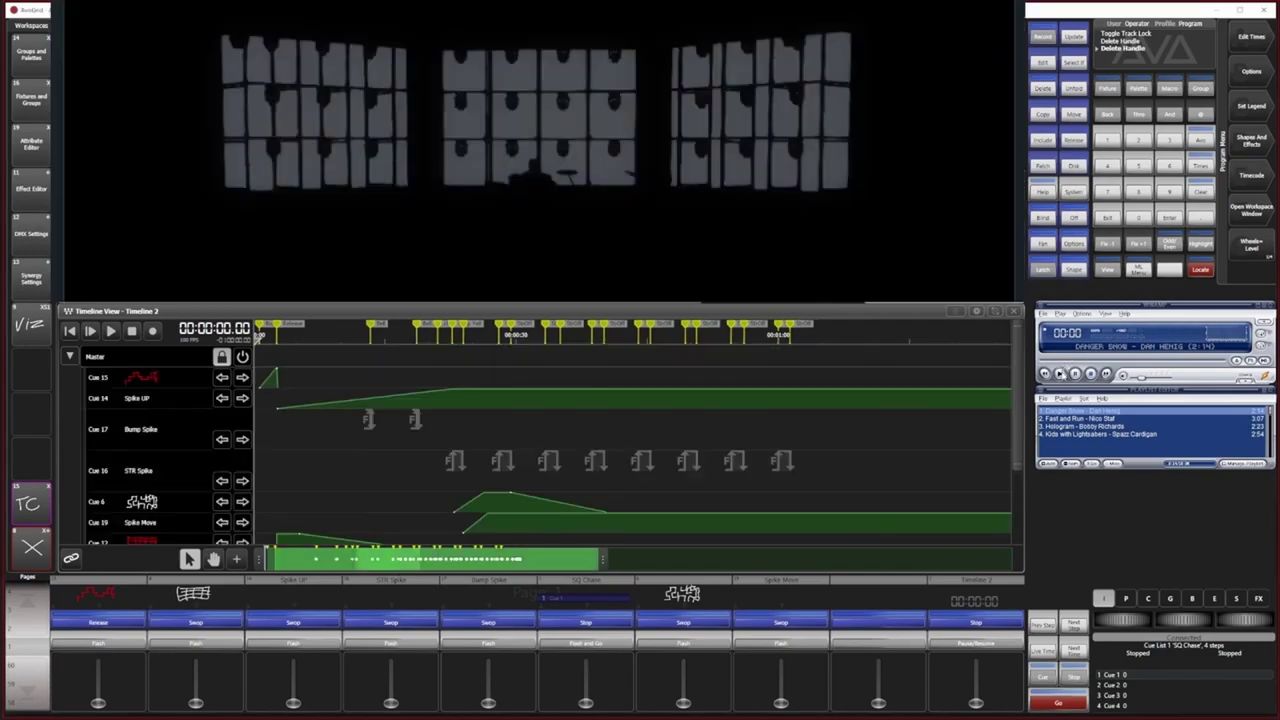
{"action": "left_click", "coordinate": [1061, 374]}
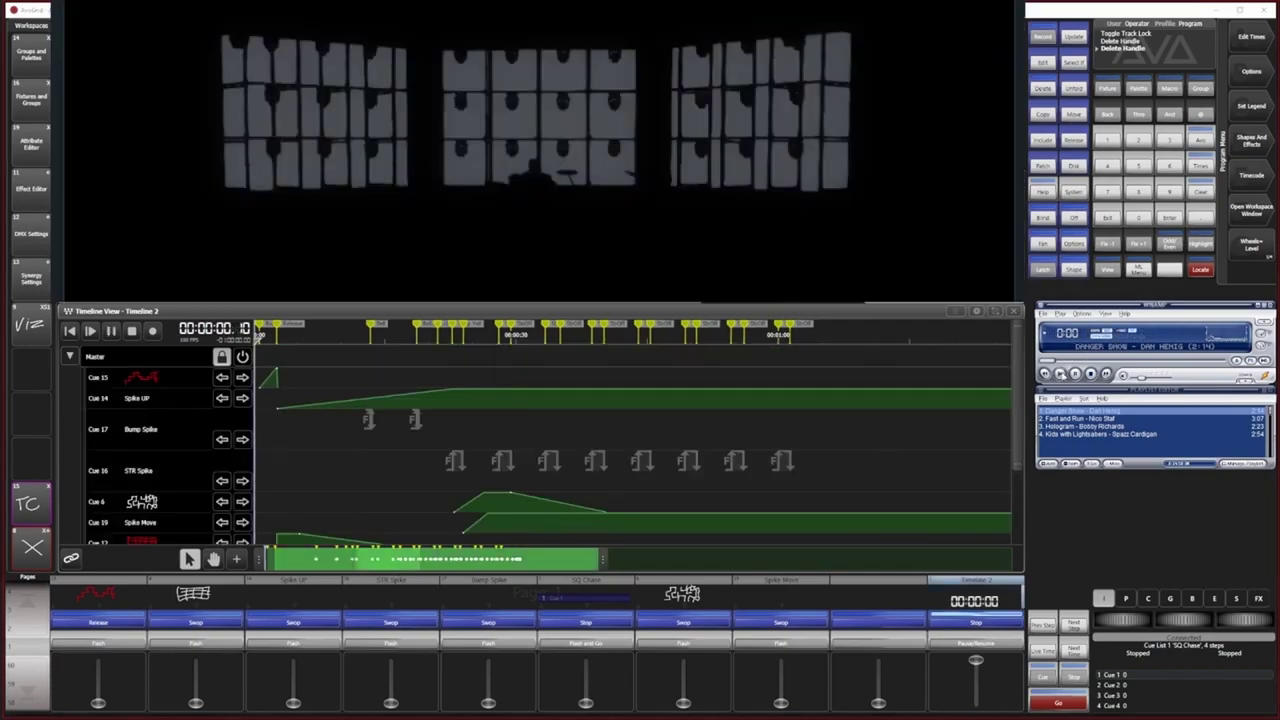